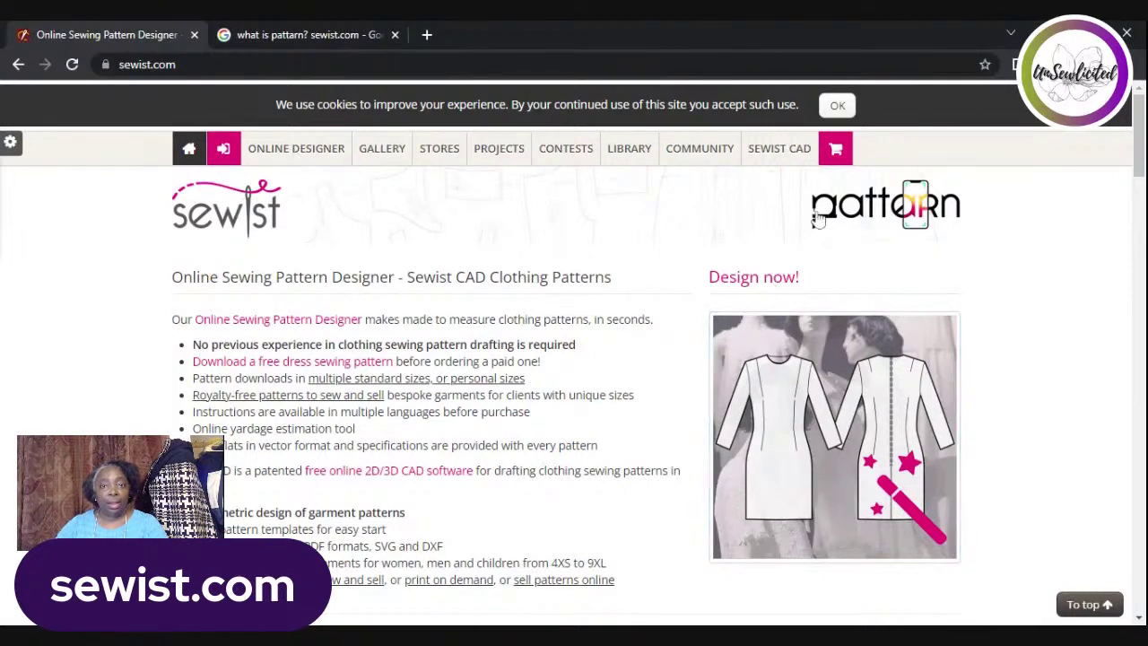
- Accept the cookie notice and log in to the Sewist account with the saved e-mail and password
click(838, 107)
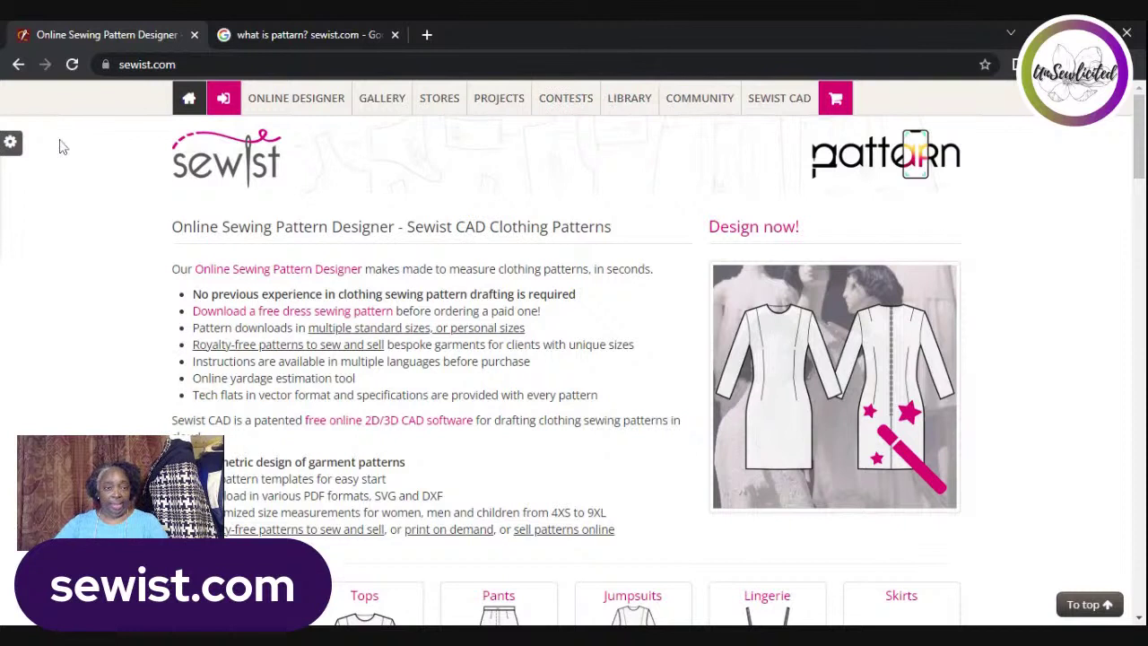
click(191, 105)
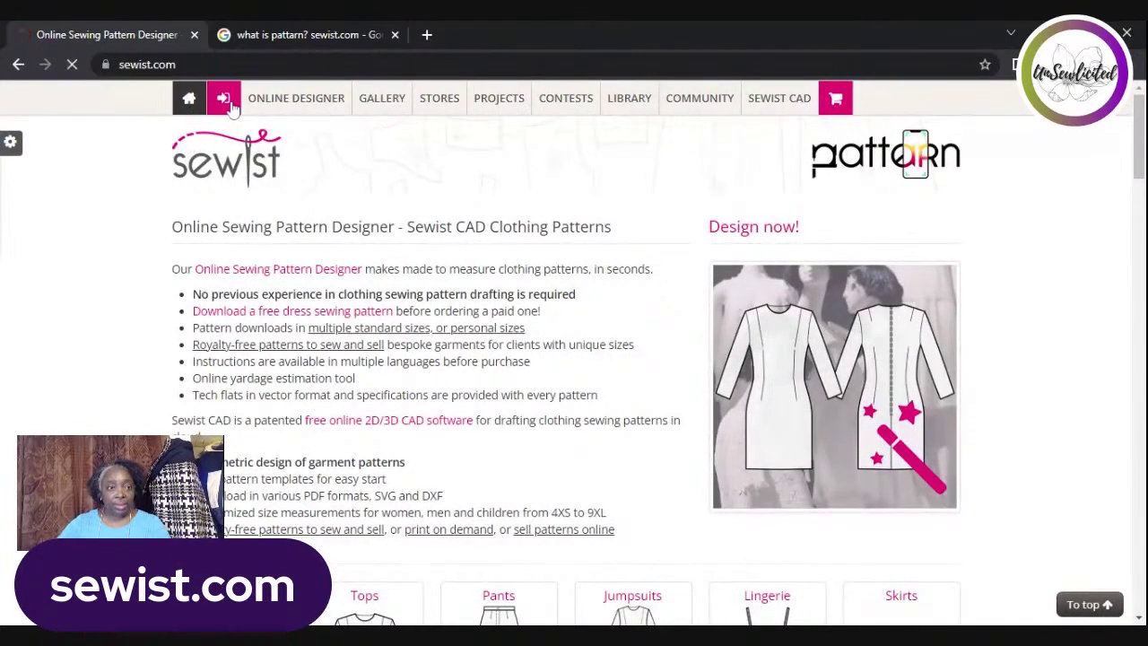
click(230, 105)
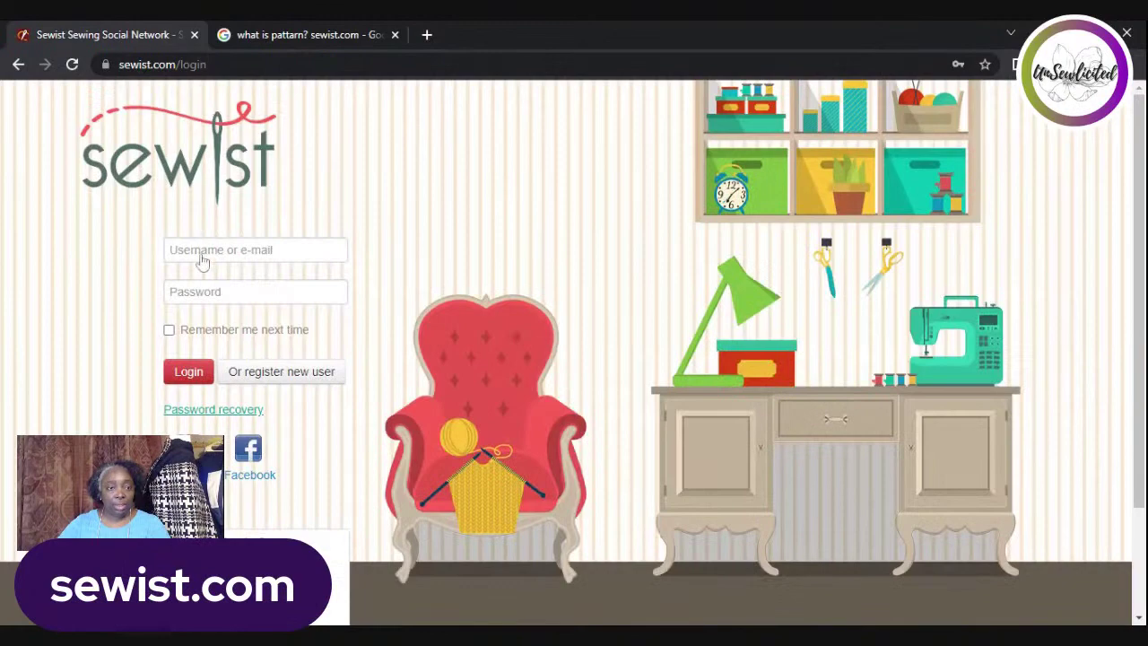
click(203, 255)
click(242, 278)
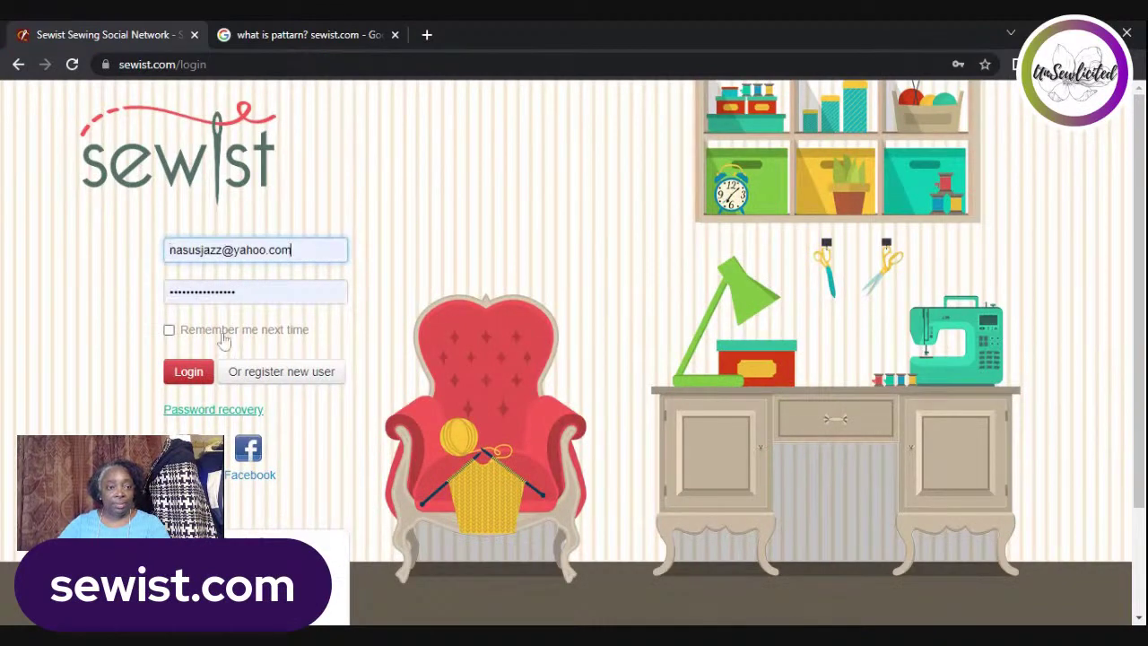
click(189, 372)
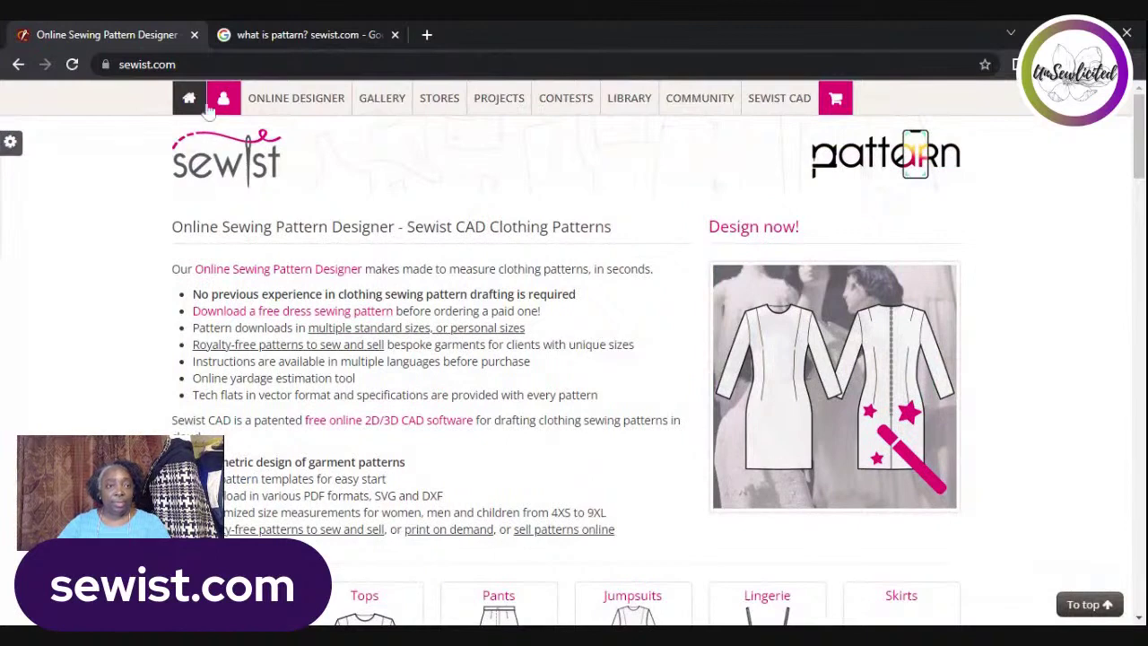
- View the account's general profile page and return to the site's home page
mouse_move(224, 106)
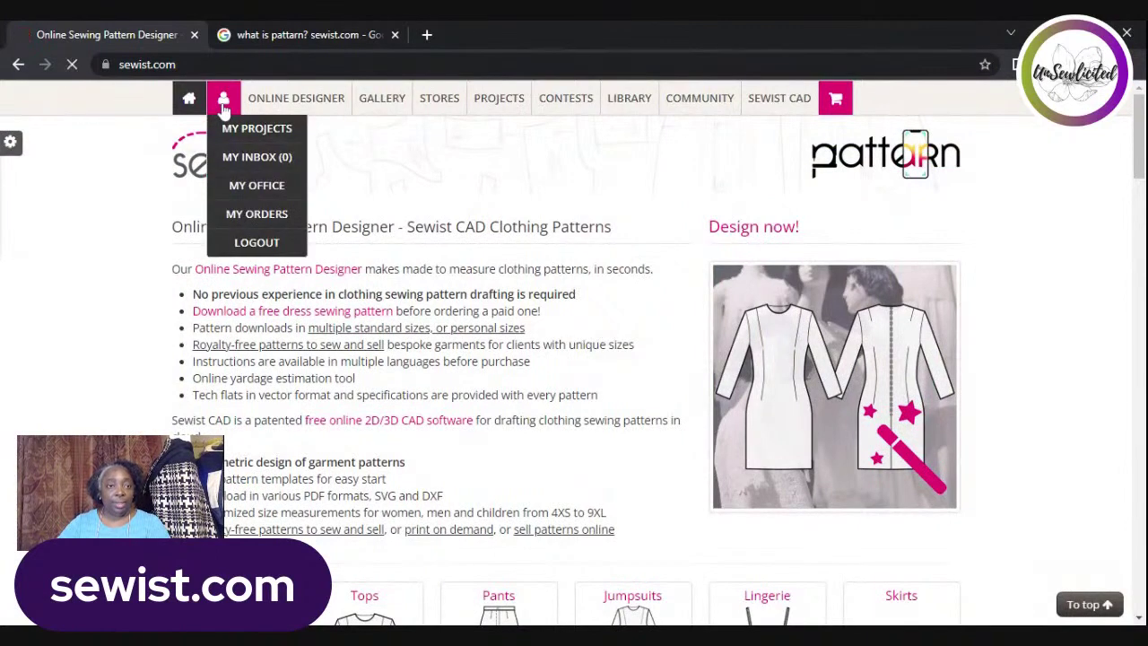
click(251, 128)
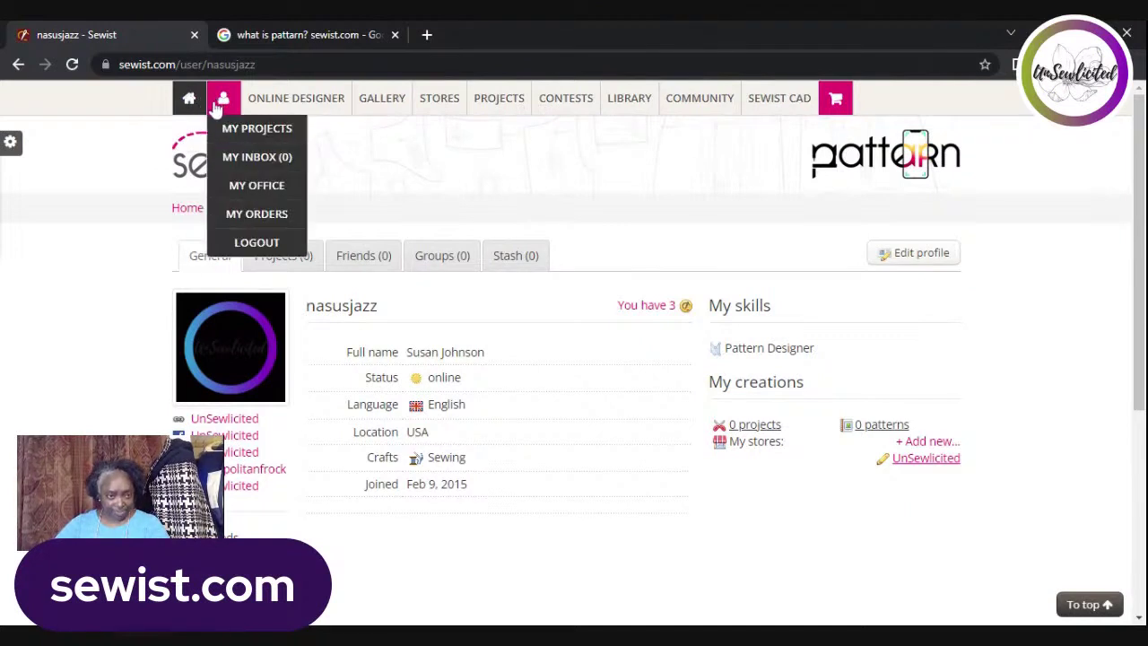
mouse_move(220, 115)
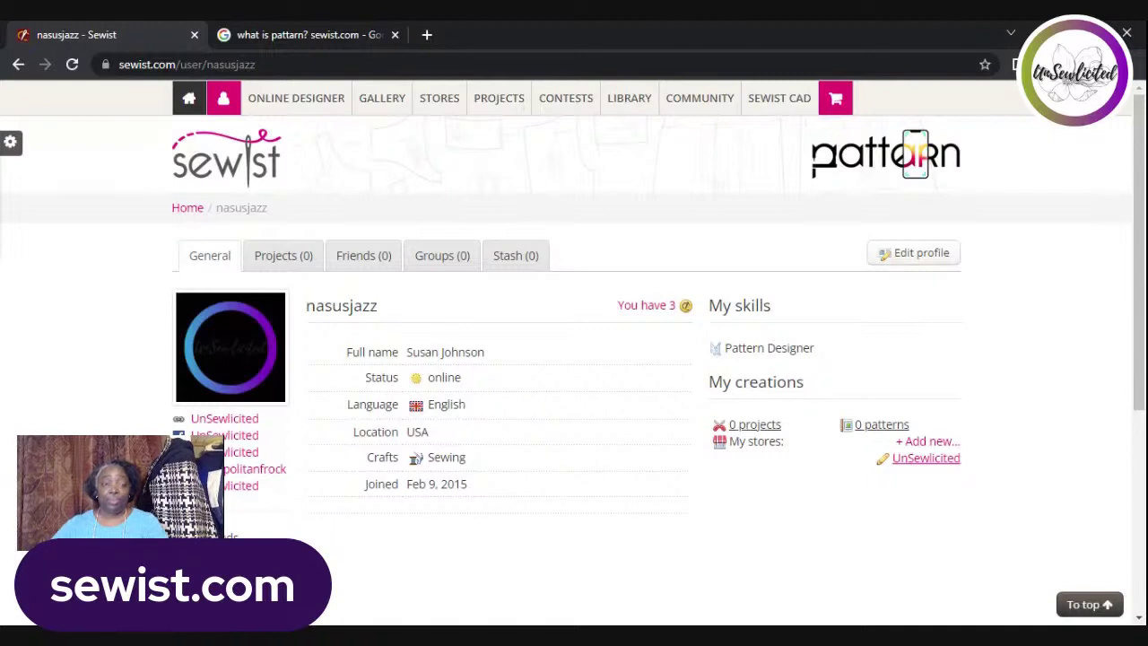
click(193, 104)
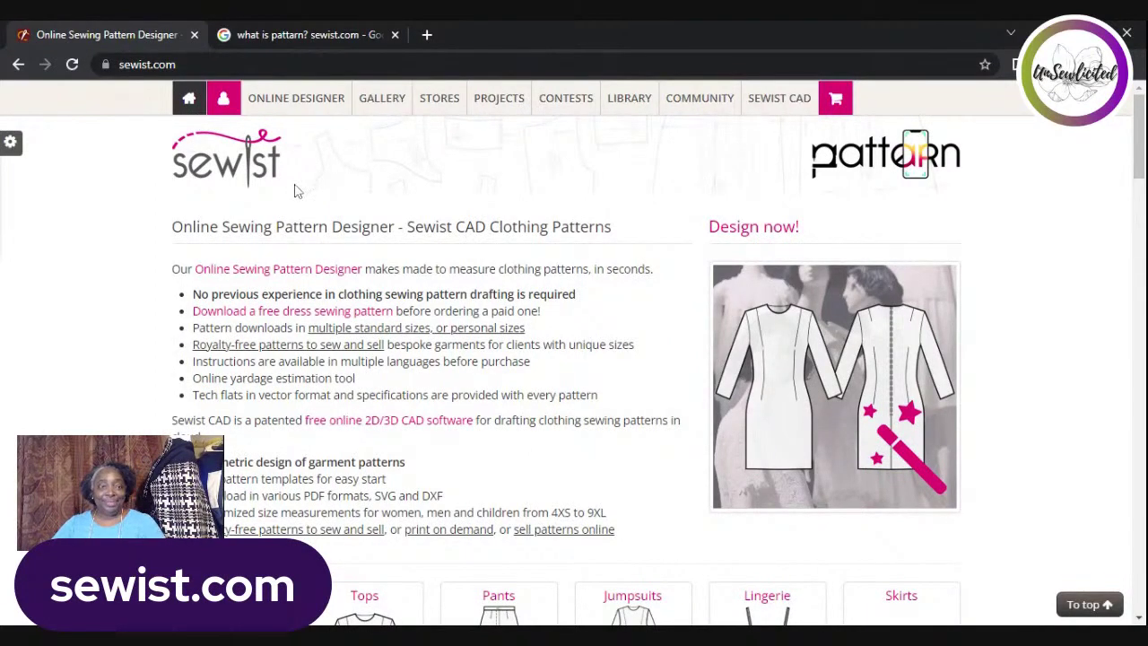
- Look at the account's own project list and its personal message inbox
mouse_move(225, 101)
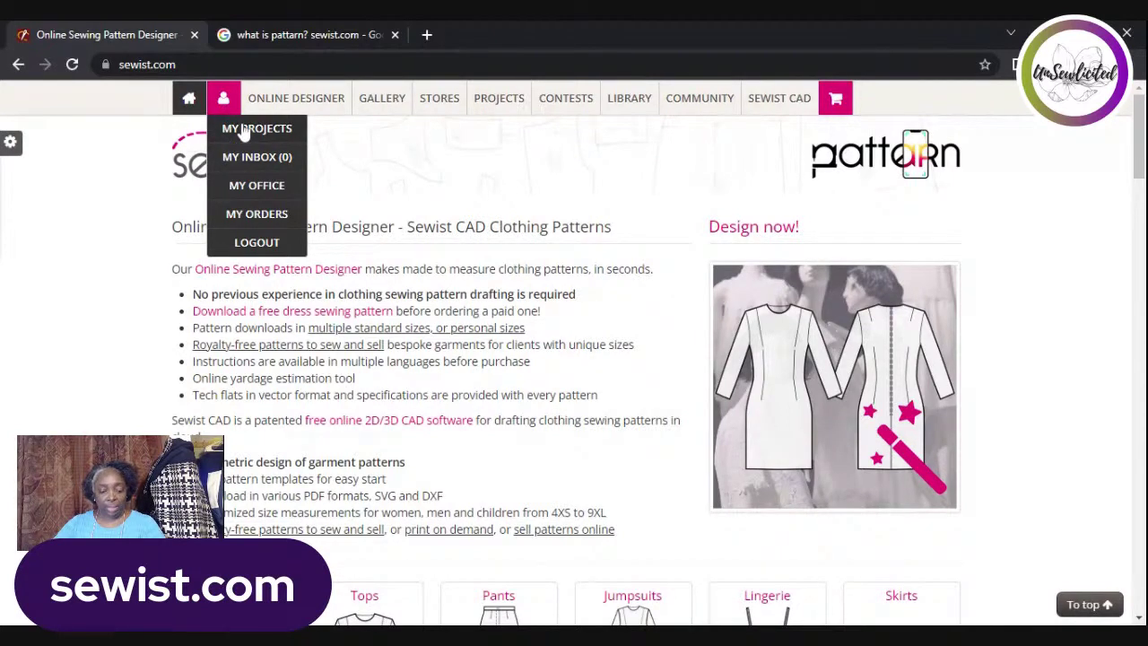
click(243, 131)
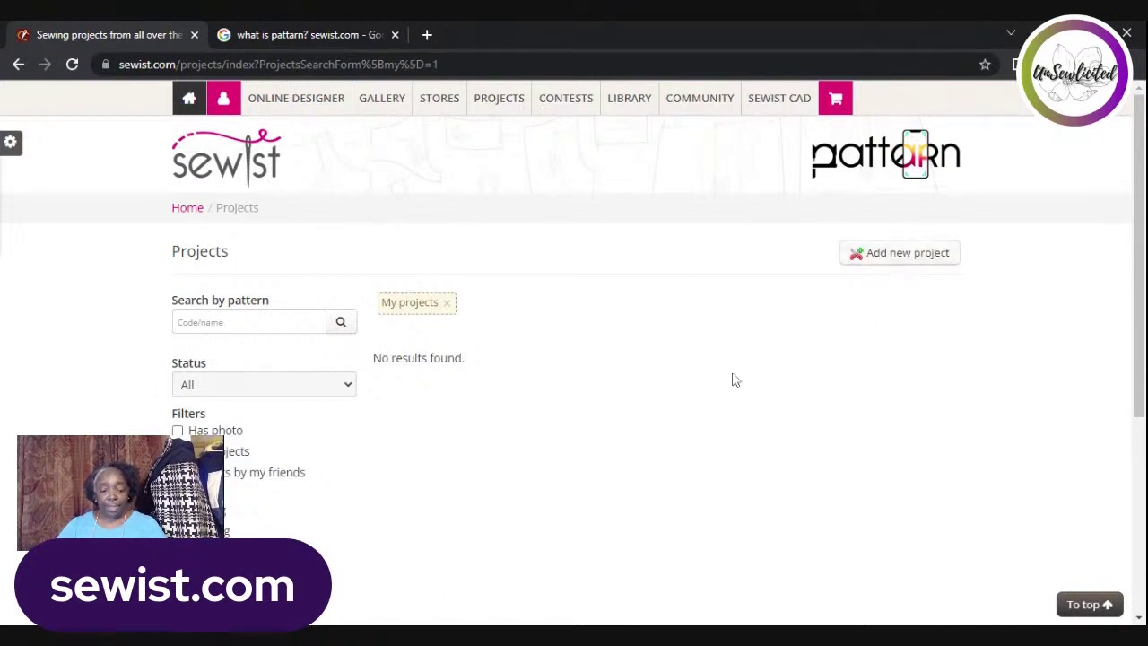
scroll(664, 430, down, 3)
scroll(713, 362, up, 3)
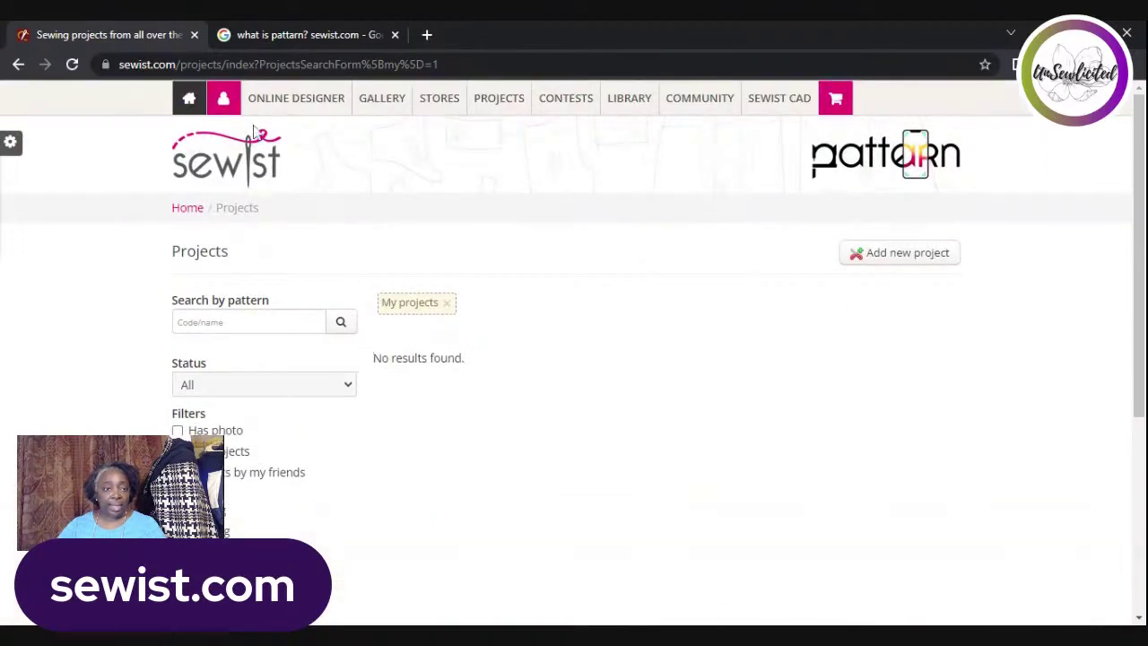
mouse_move(222, 106)
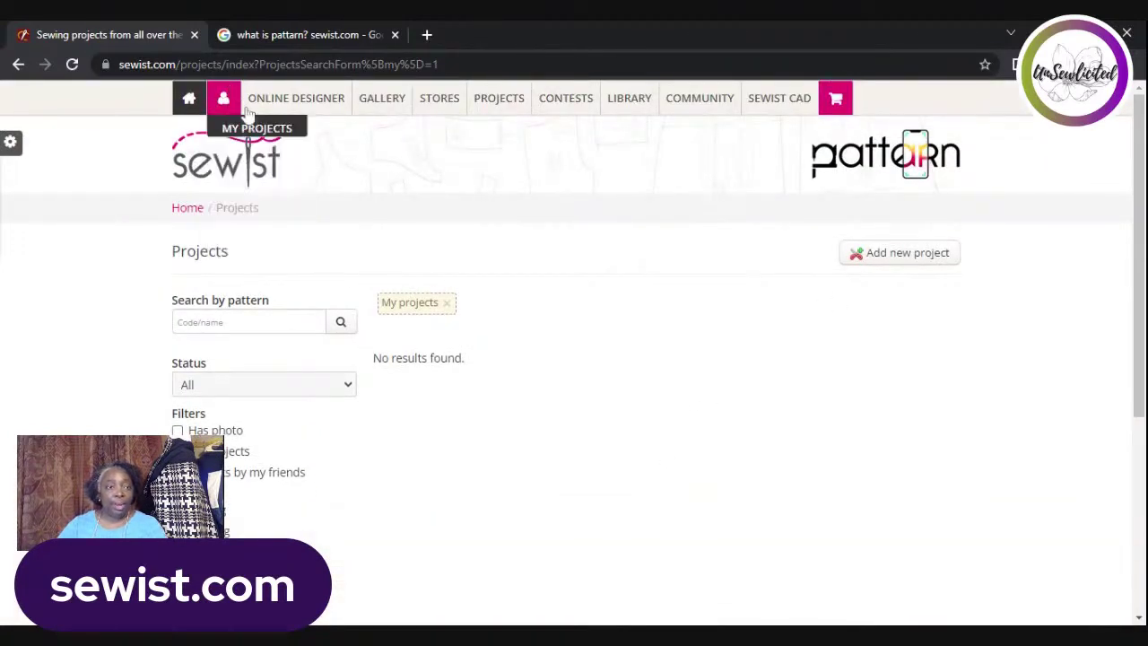
click(237, 162)
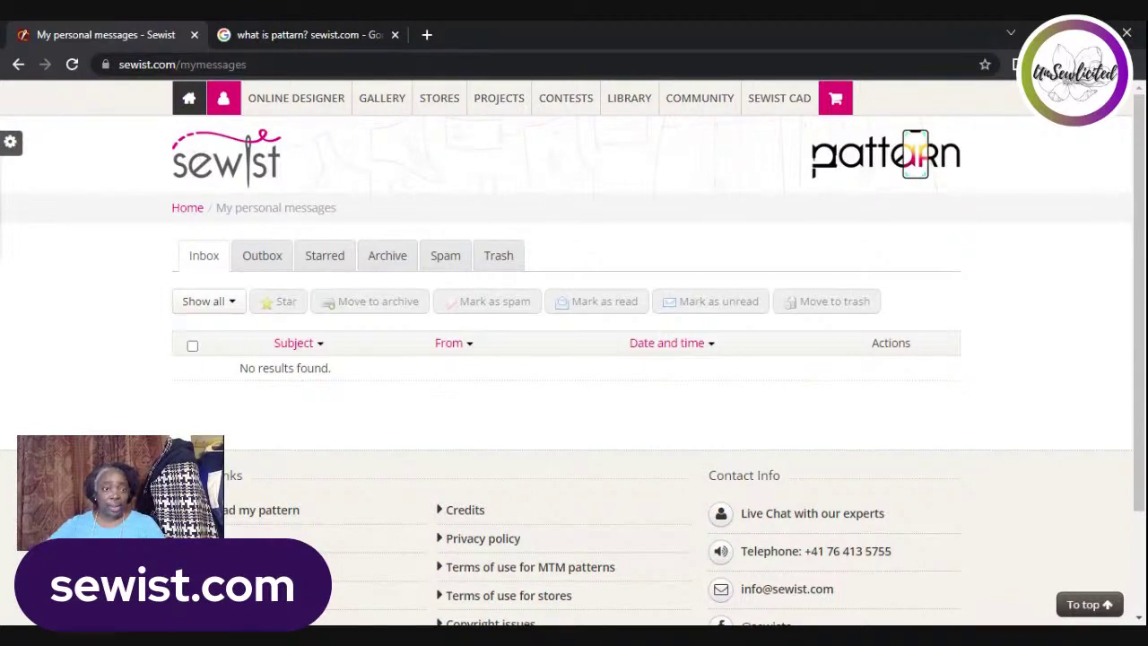
- Open My Office and look over the job applications page with its filters
mouse_move(224, 101)
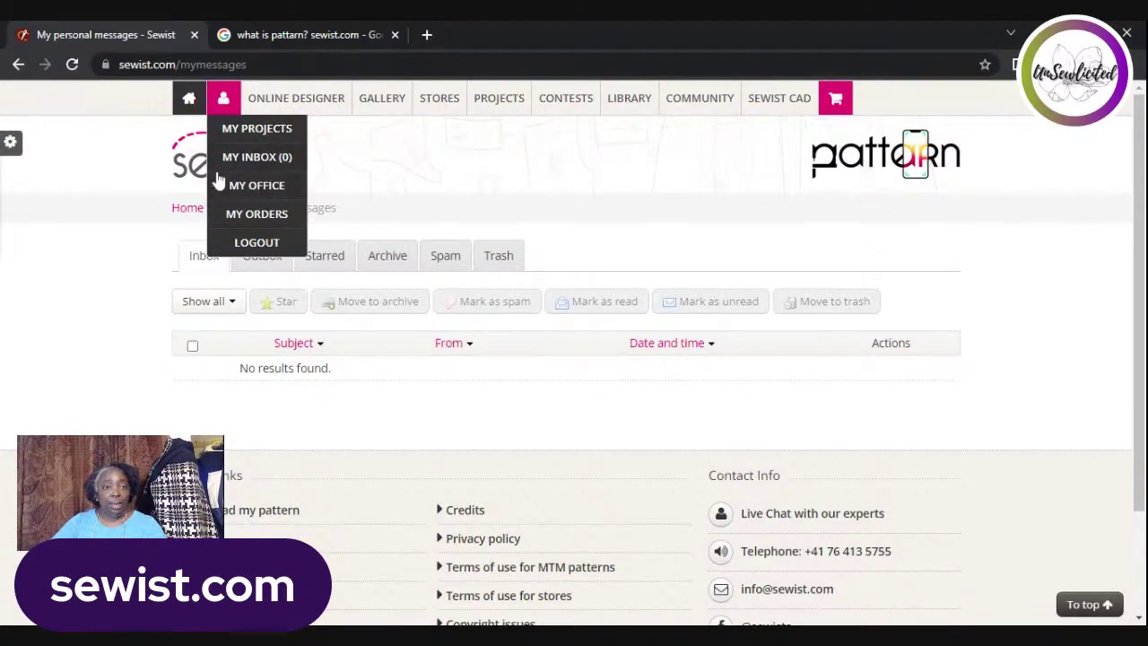
click(242, 191)
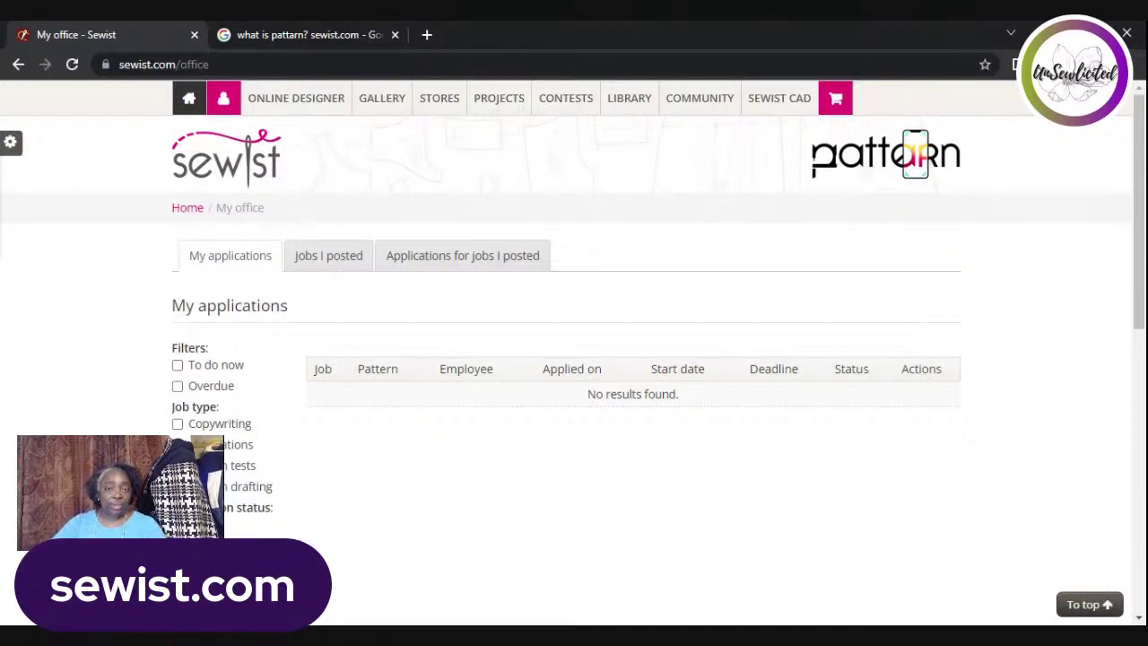
mouse_move(798, 98)
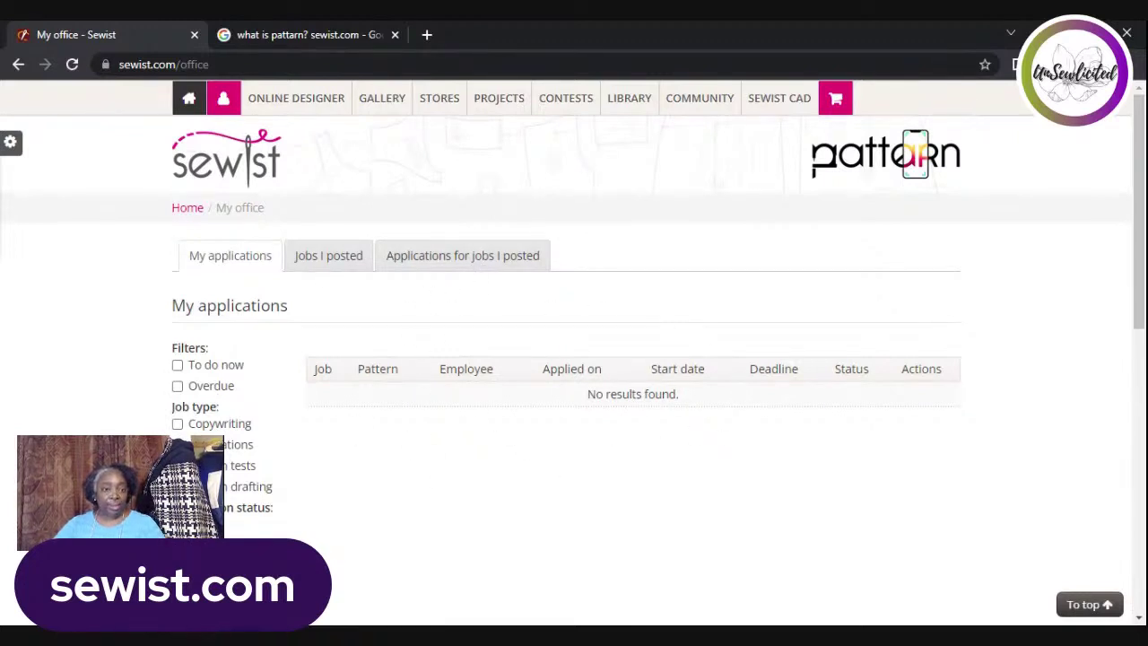
scroll(395, 383, down, 1)
scroll(393, 383, down, 1)
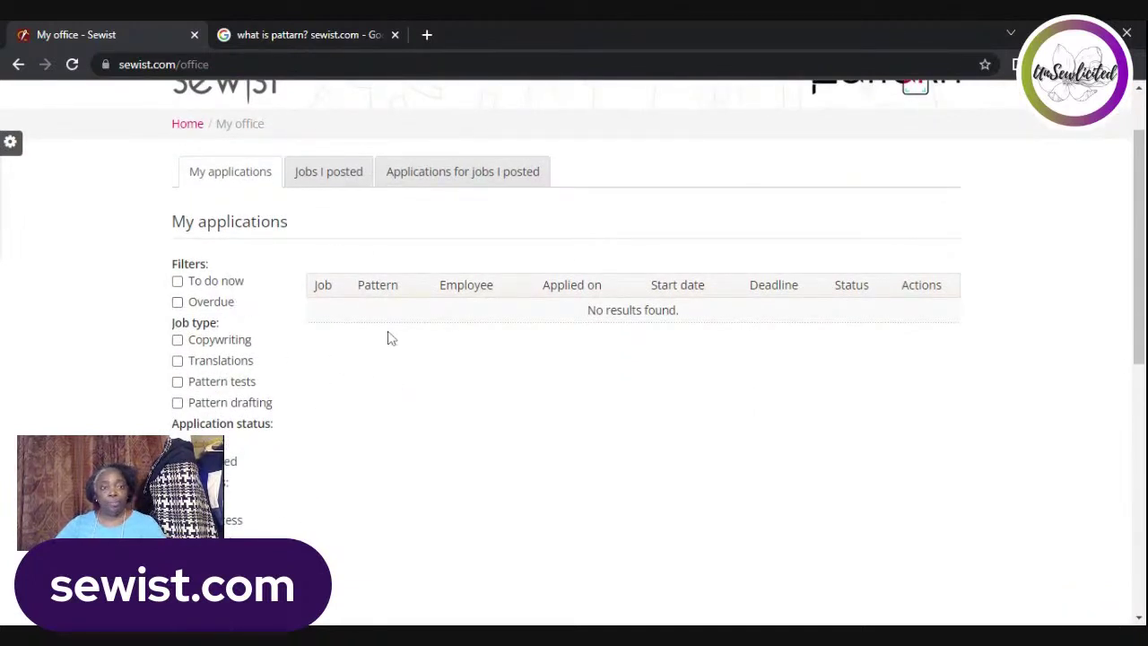
scroll(388, 335, up, 1)
- Open the account's orders and browse the designs among the Pattern Wiz downloads
mouse_move(253, 112)
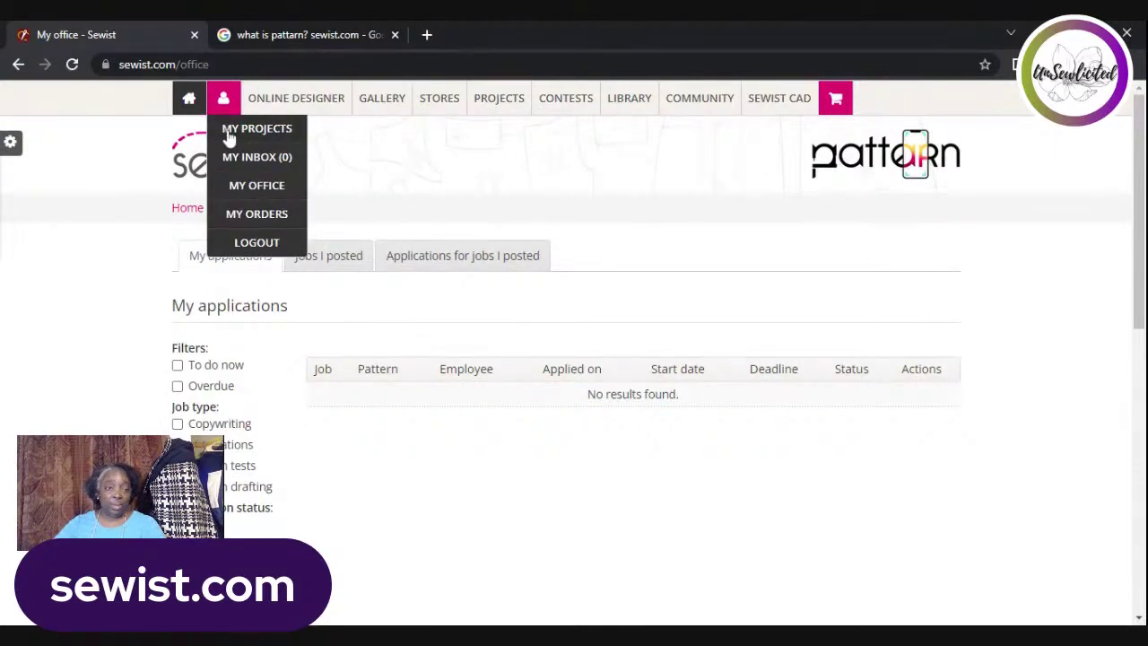
click(243, 220)
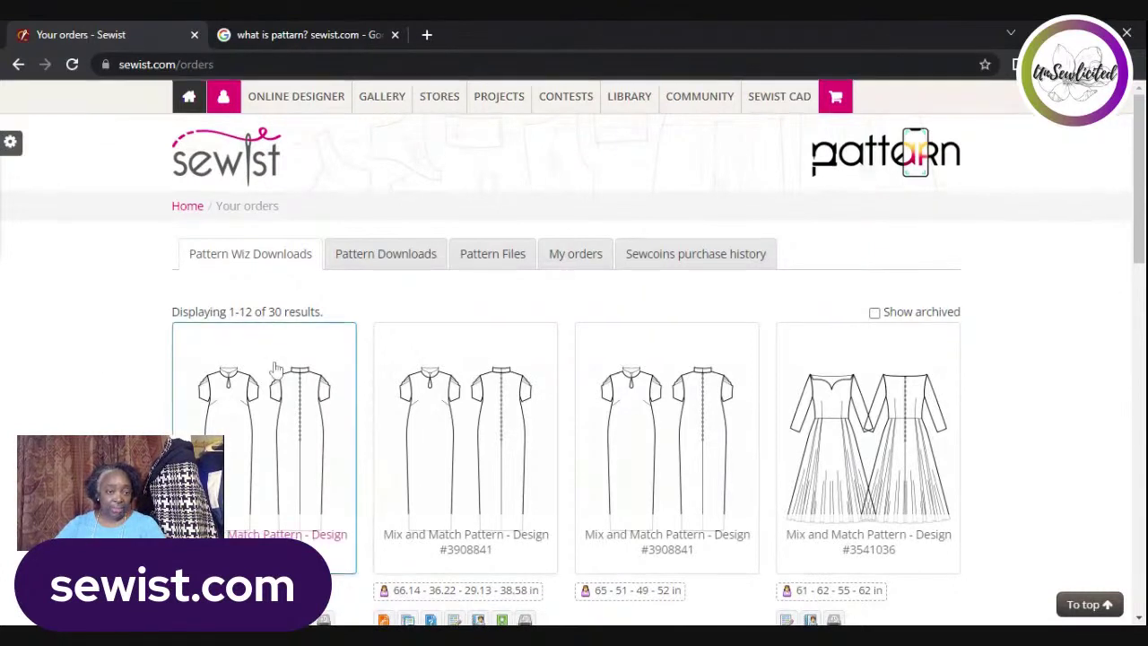
scroll(251, 386, down, 1)
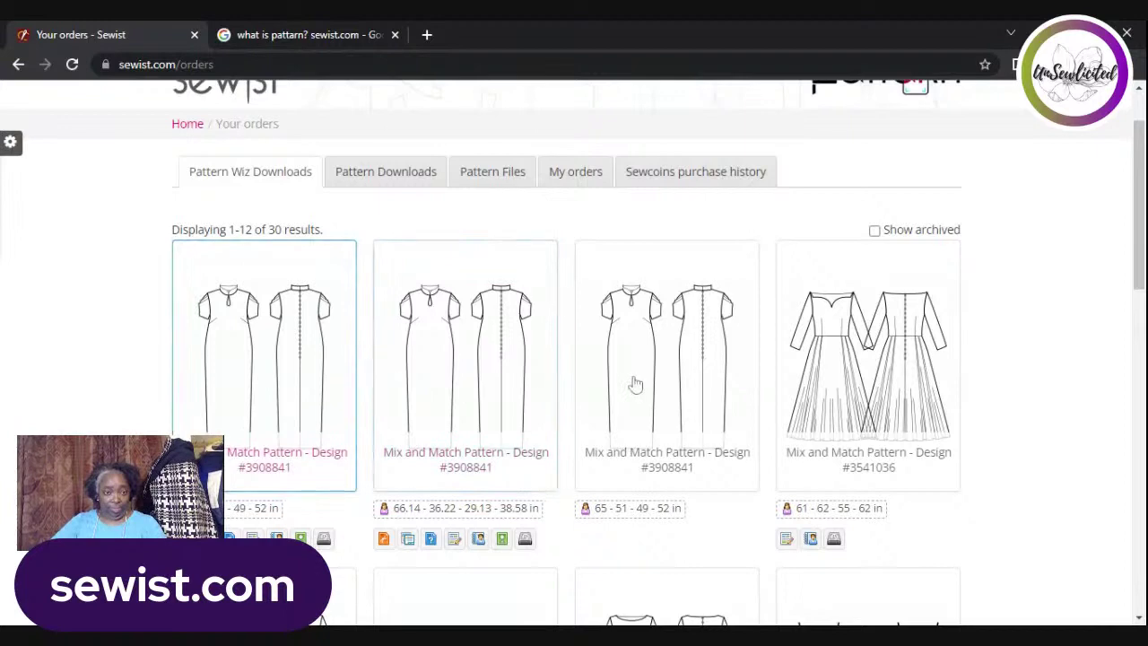
scroll(712, 361, down, 1)
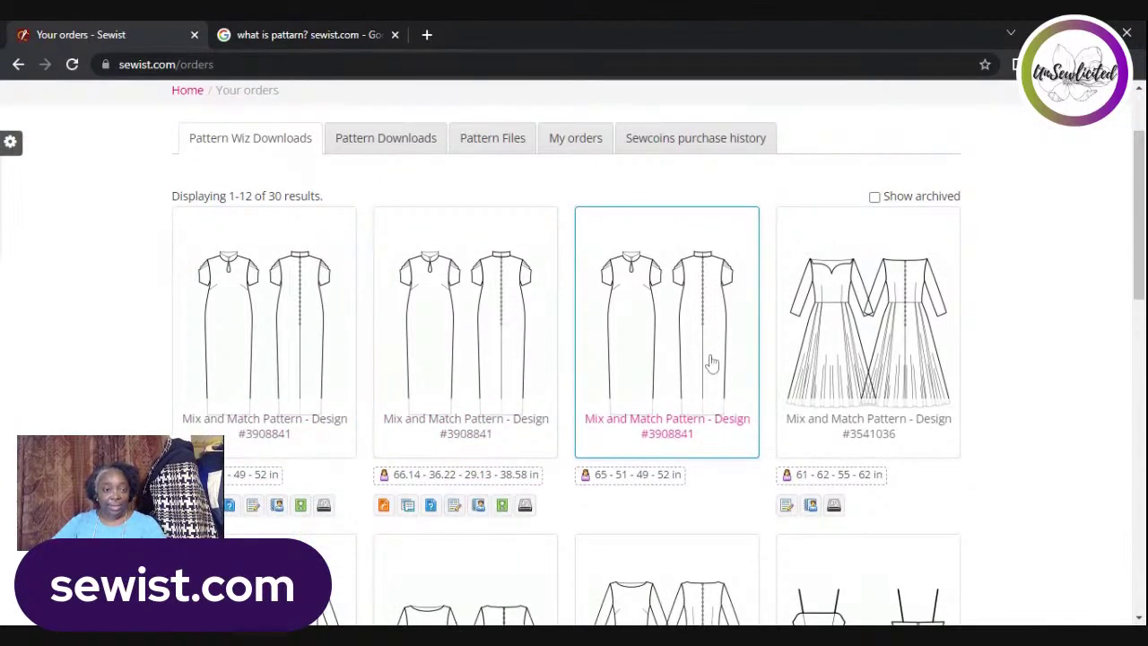
scroll(712, 362, down, 1)
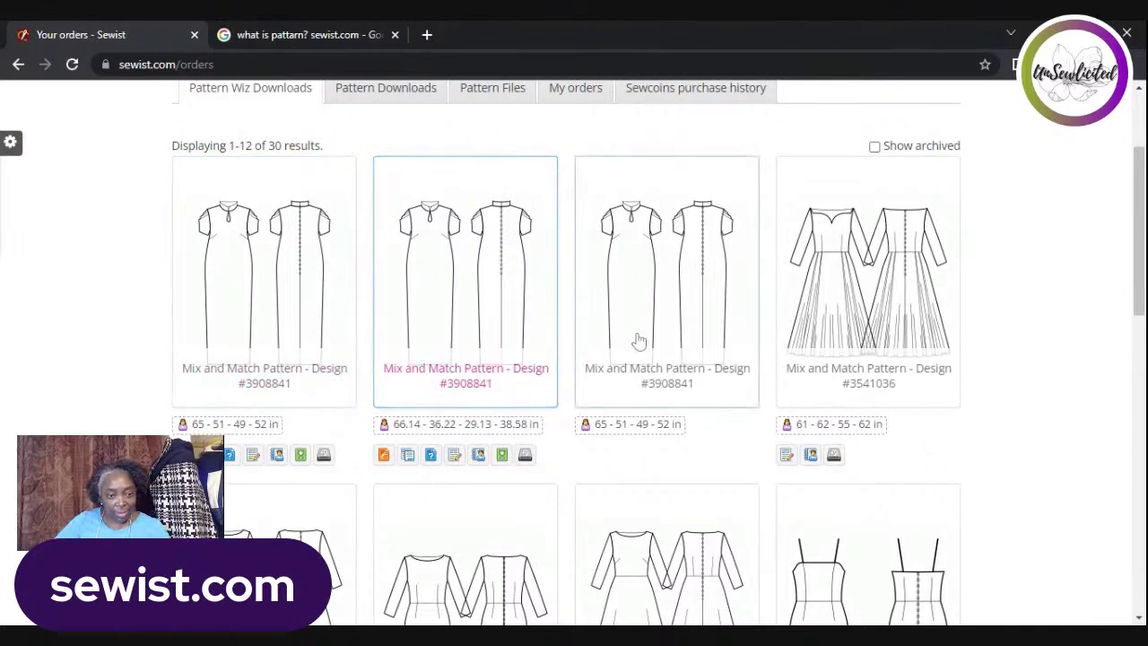
scroll(908, 307, down, 6)
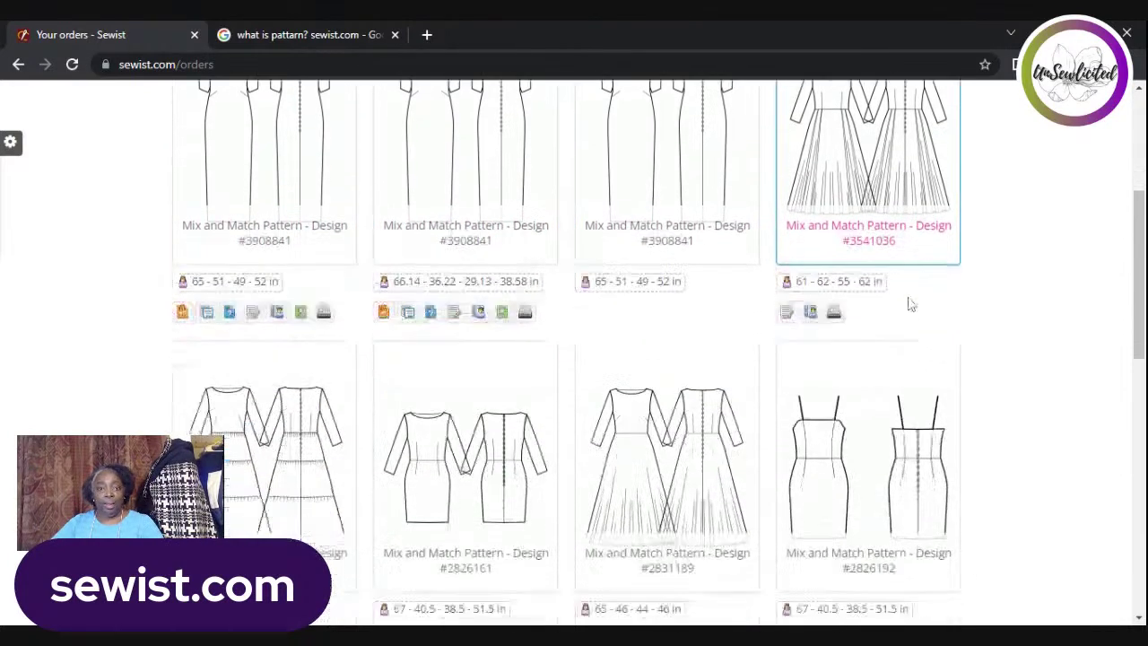
scroll(921, 308, down, 1)
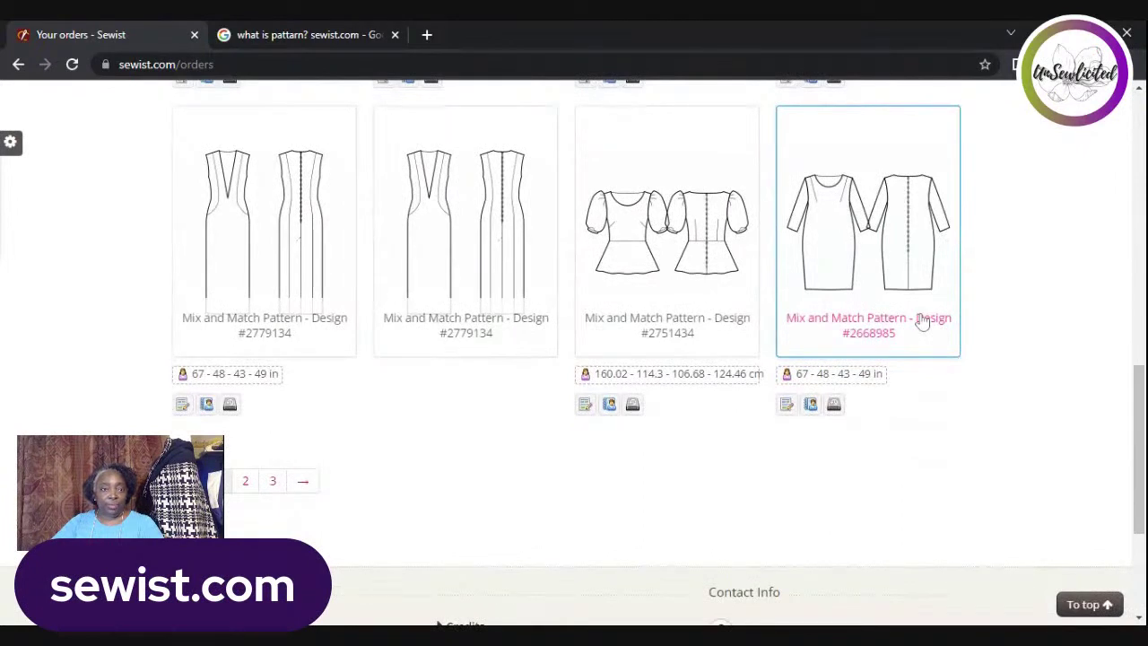
scroll(922, 323, up, 8)
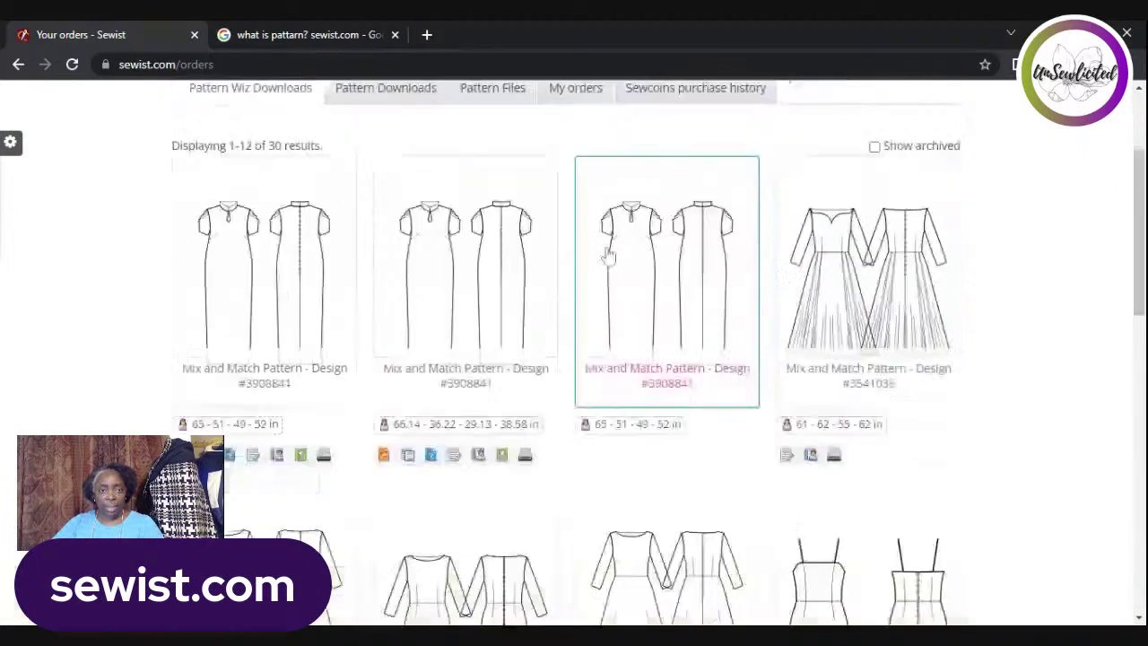
- Browse the PATTARN pieces among the pattern downloads and check the purchased pattern files
click(370, 254)
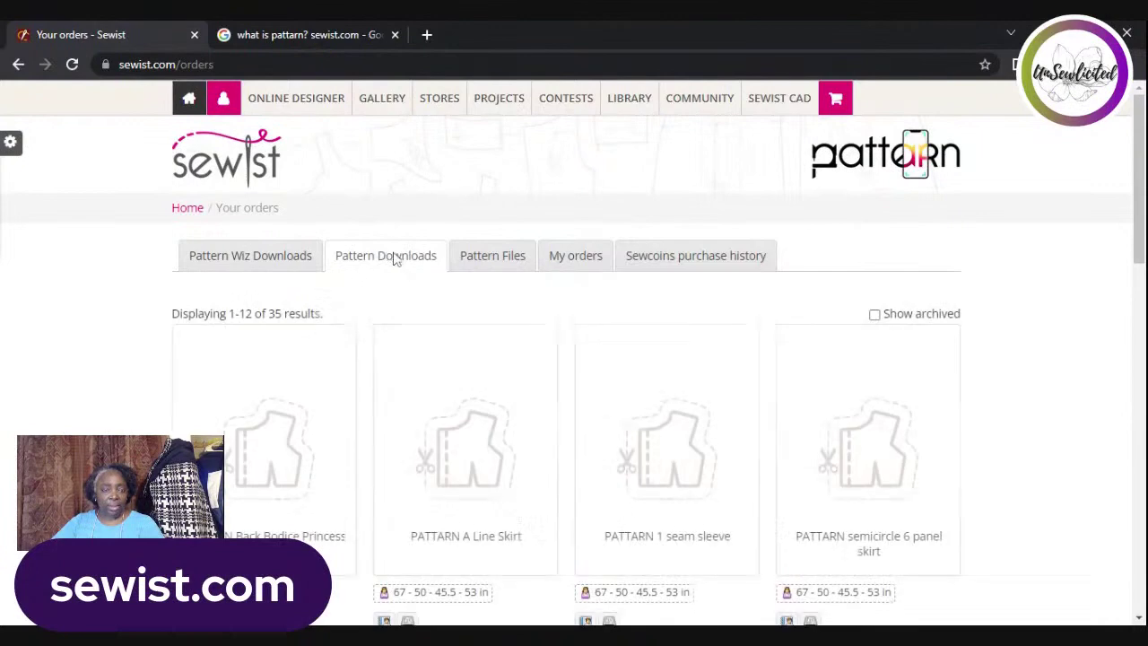
scroll(507, 336, down, 1)
scroll(516, 339, down, 1)
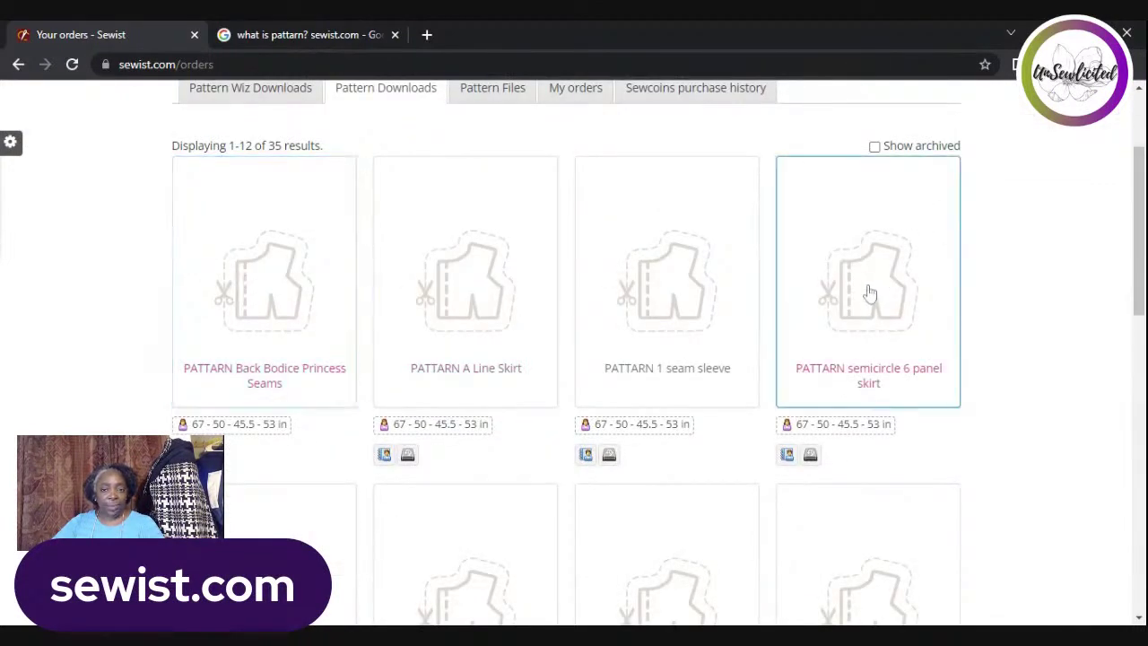
scroll(704, 267, down, 5)
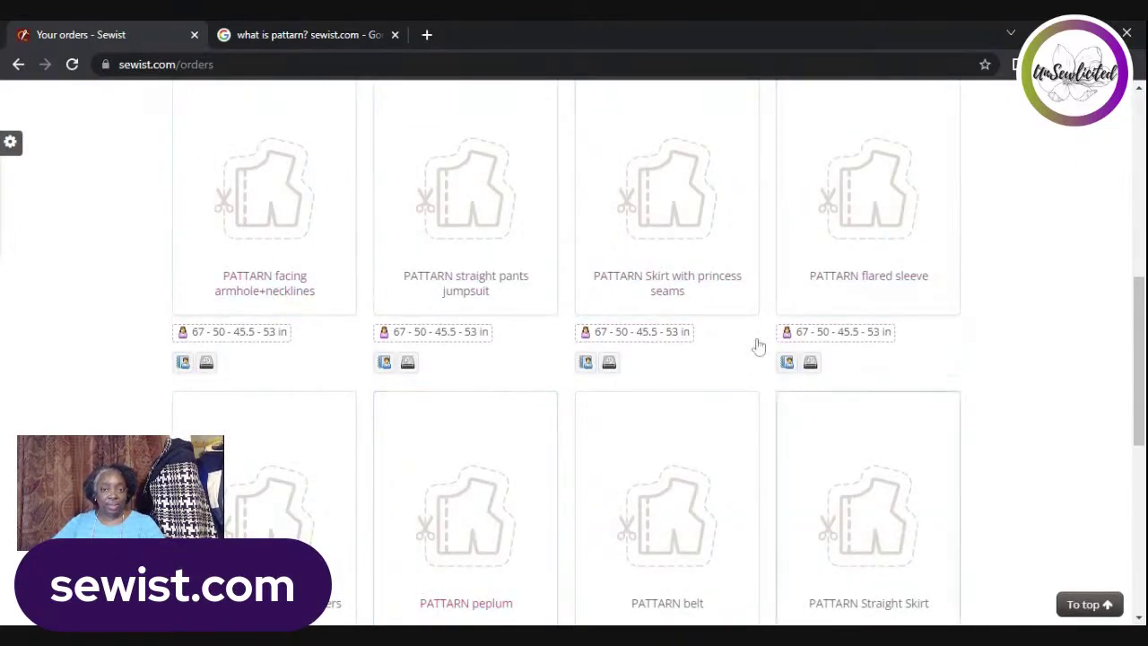
scroll(758, 346, up, 6)
click(495, 192)
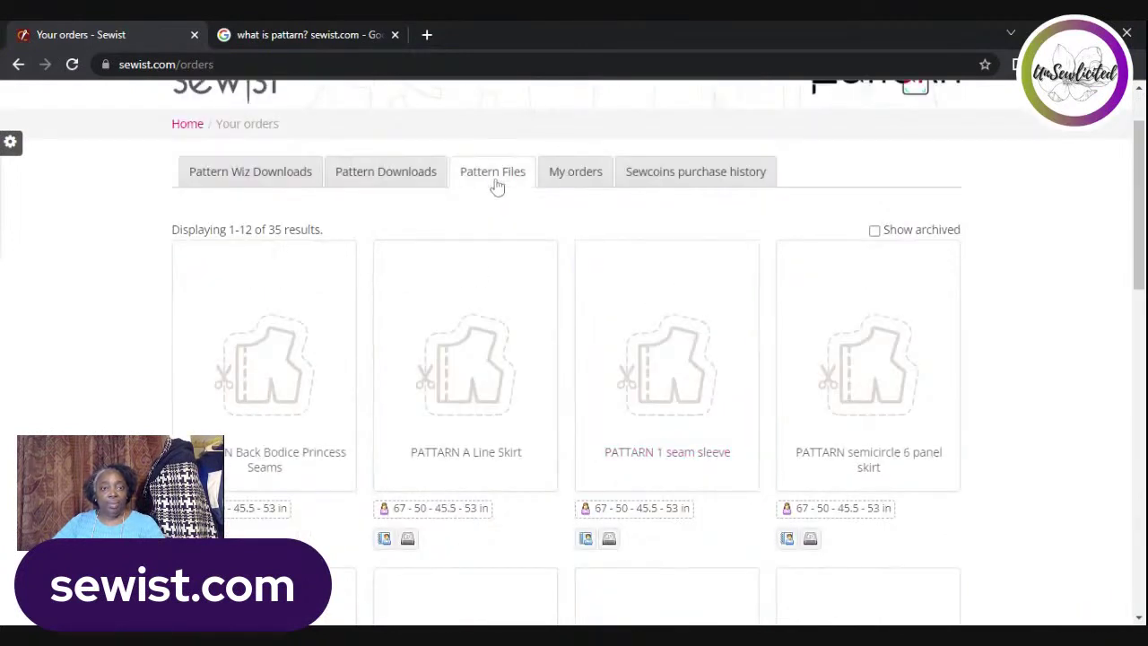
- Review the list of past orders and the sewcoins purchase history
click(576, 173)
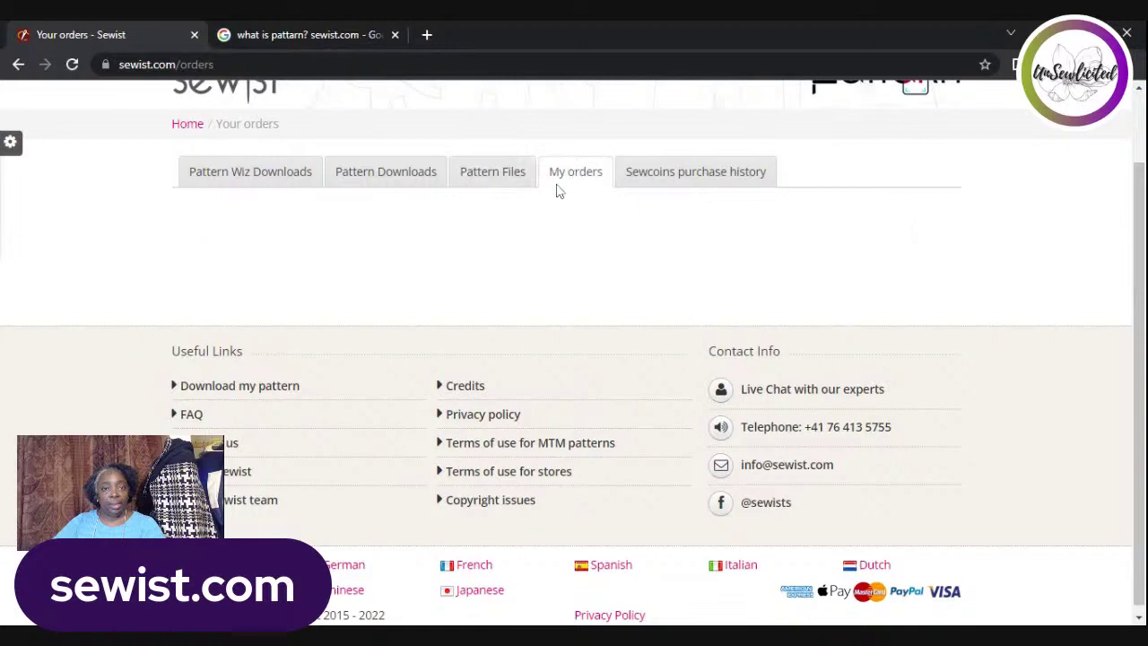
scroll(618, 383, down, 4)
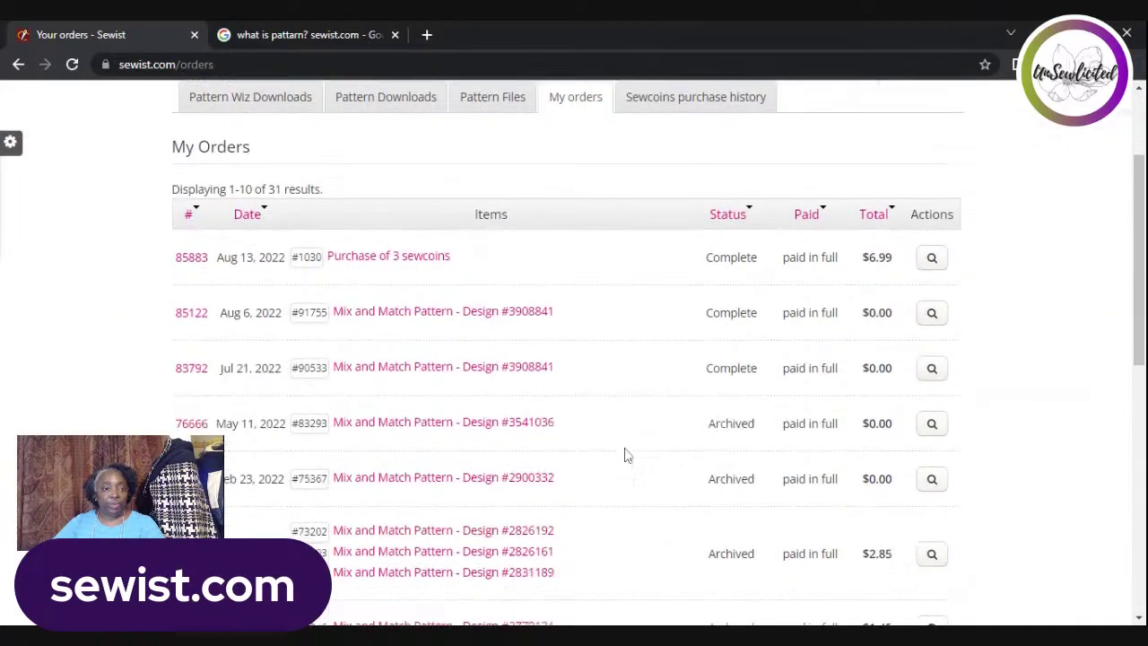
scroll(665, 405, up, 4)
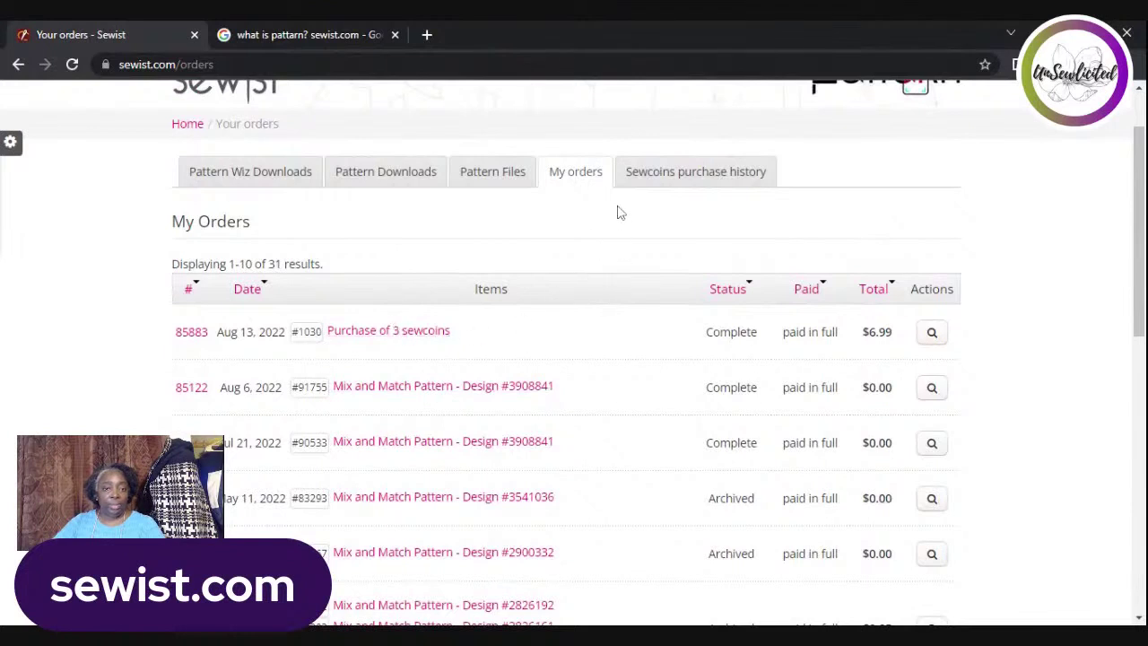
click(655, 179)
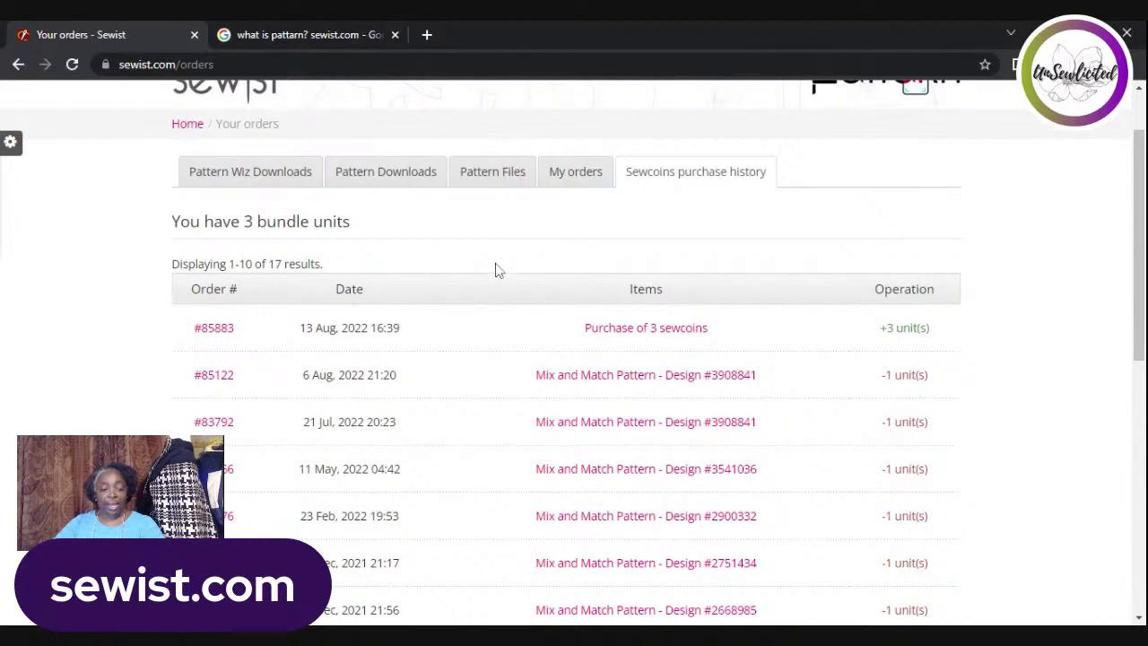
scroll(377, 224, up, 1)
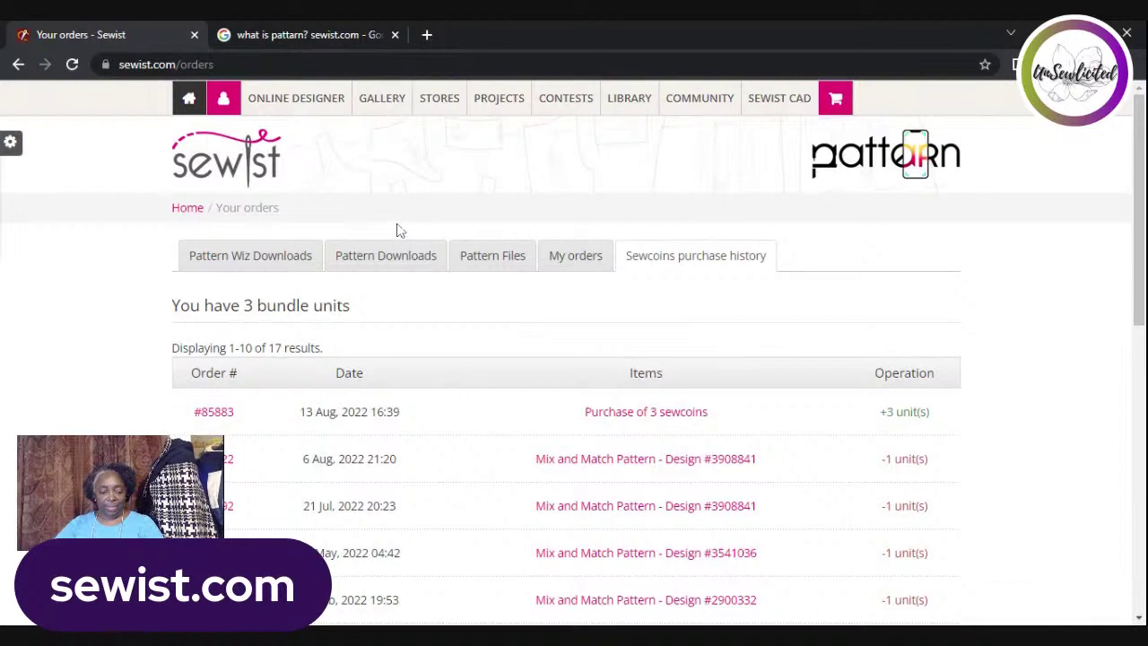
- Open the Online Designer and look over its introduction and the women's and girls' sewing pattern categories
mouse_move(278, 103)
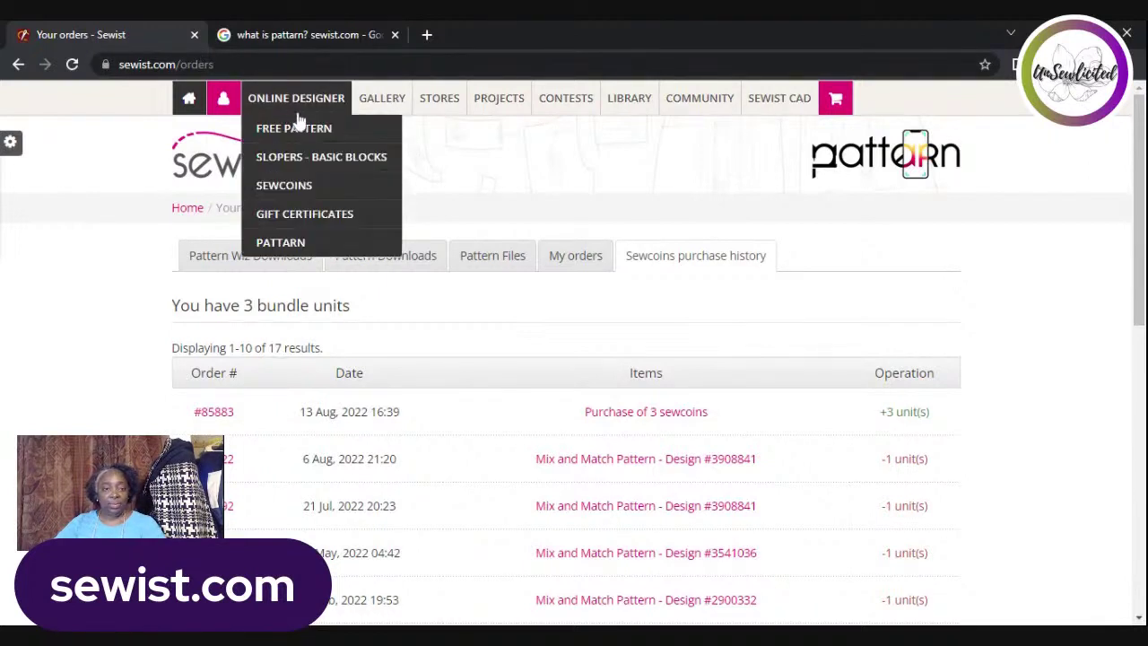
click(305, 100)
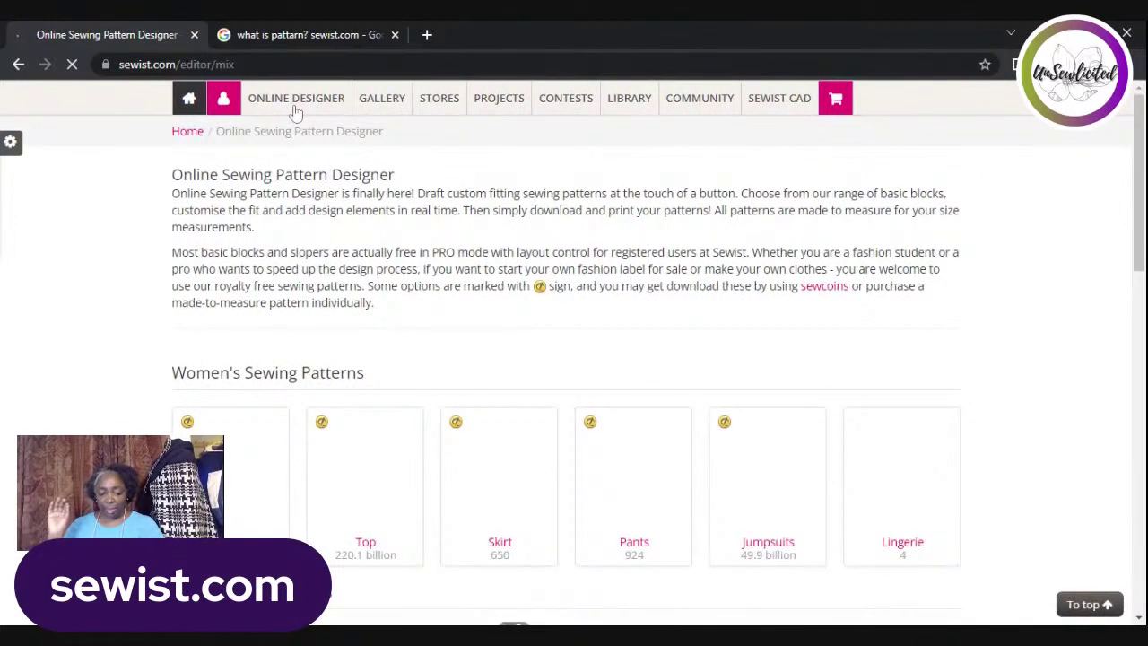
scroll(296, 112, down, 3)
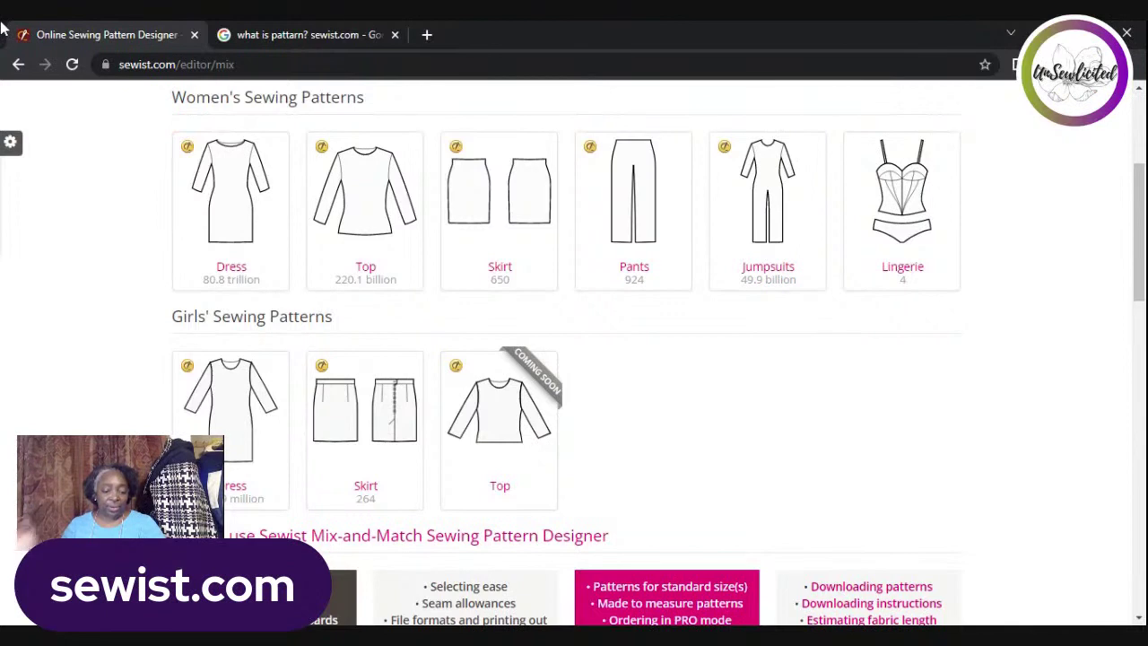
scroll(536, 444, up, 3)
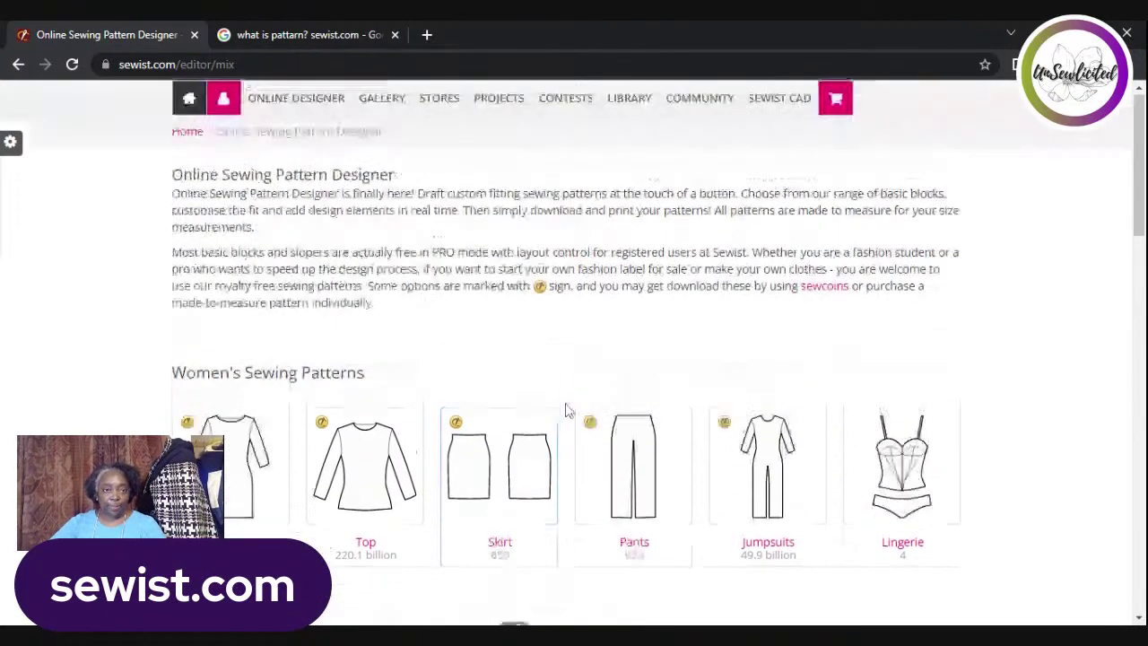
scroll(587, 397, down, 2)
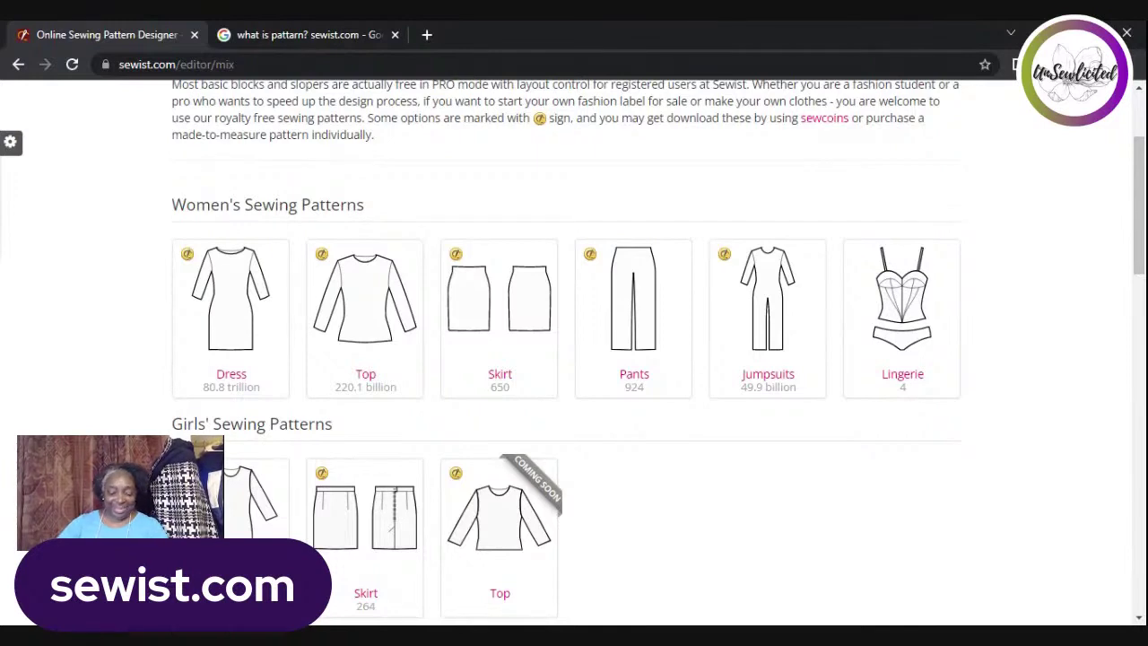
scroll(283, 253, down, 1)
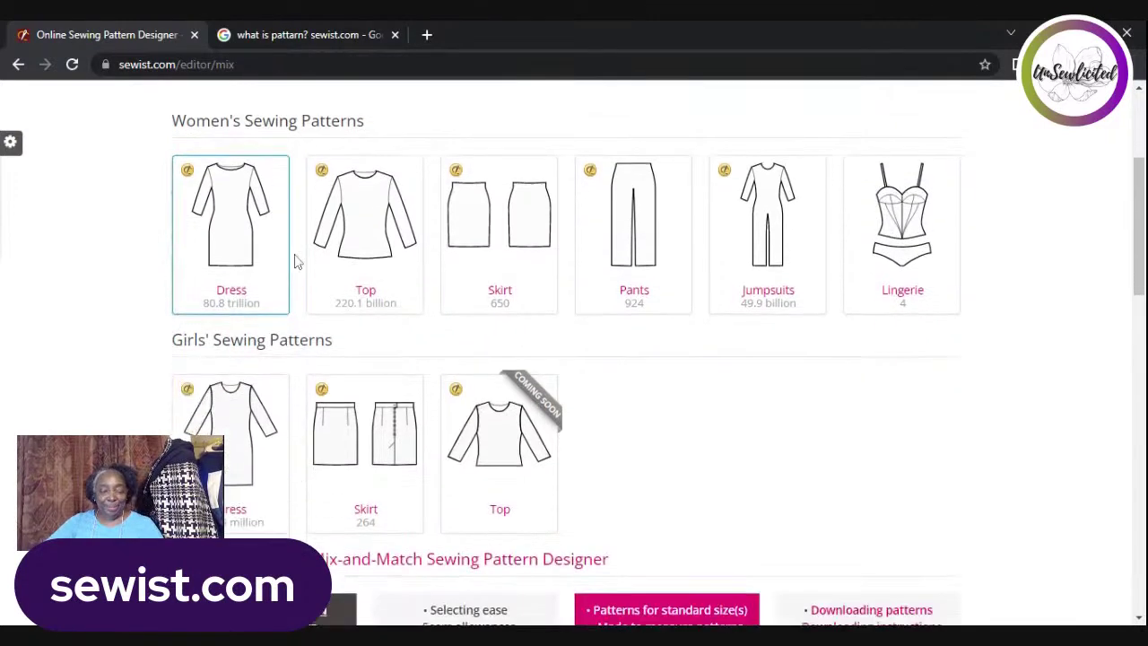
scroll(295, 238, up, 2)
scroll(359, 269, down, 7)
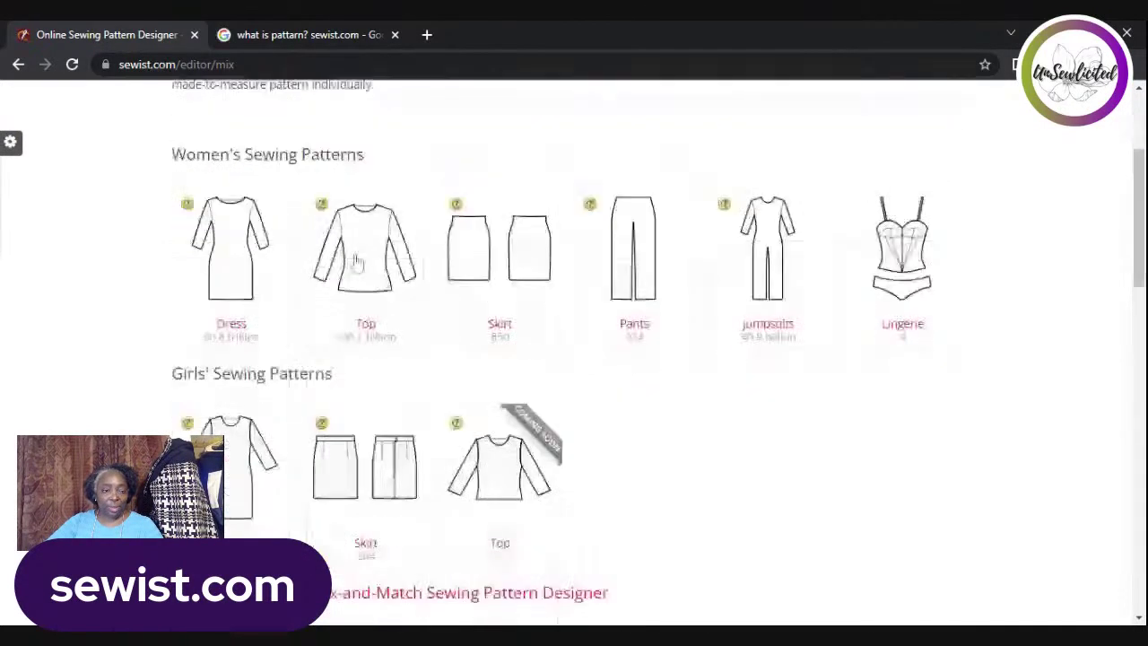
scroll(391, 277, up, 7)
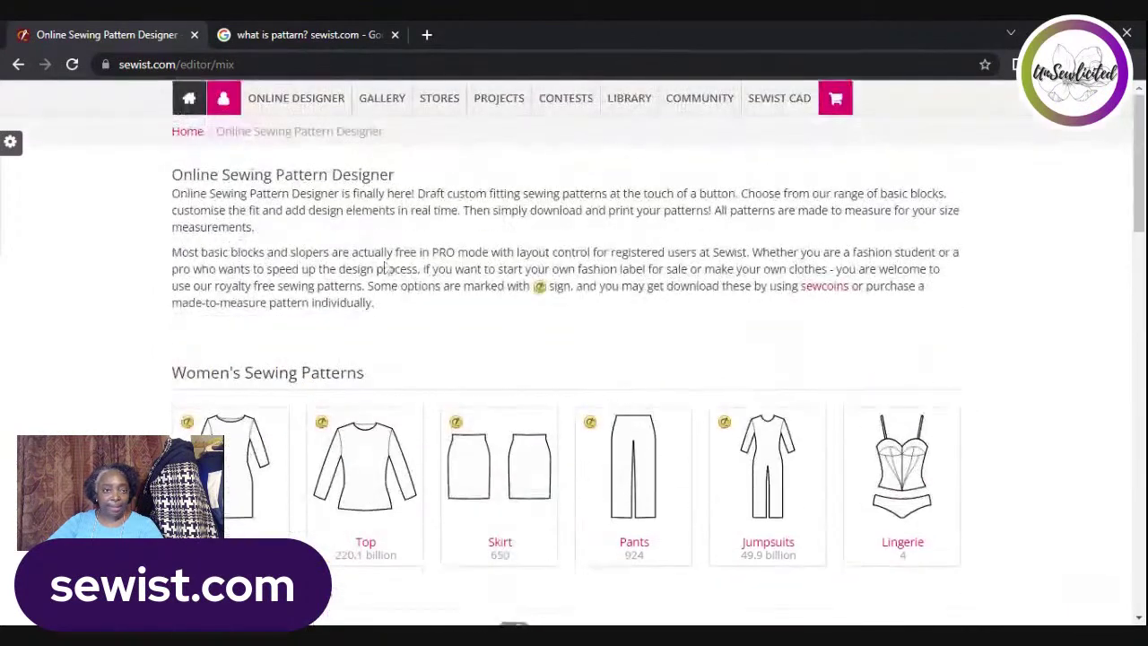
- Open the free pattern in the Online Designer and look over its dress drawing, size choices and ordering options
mouse_move(269, 97)
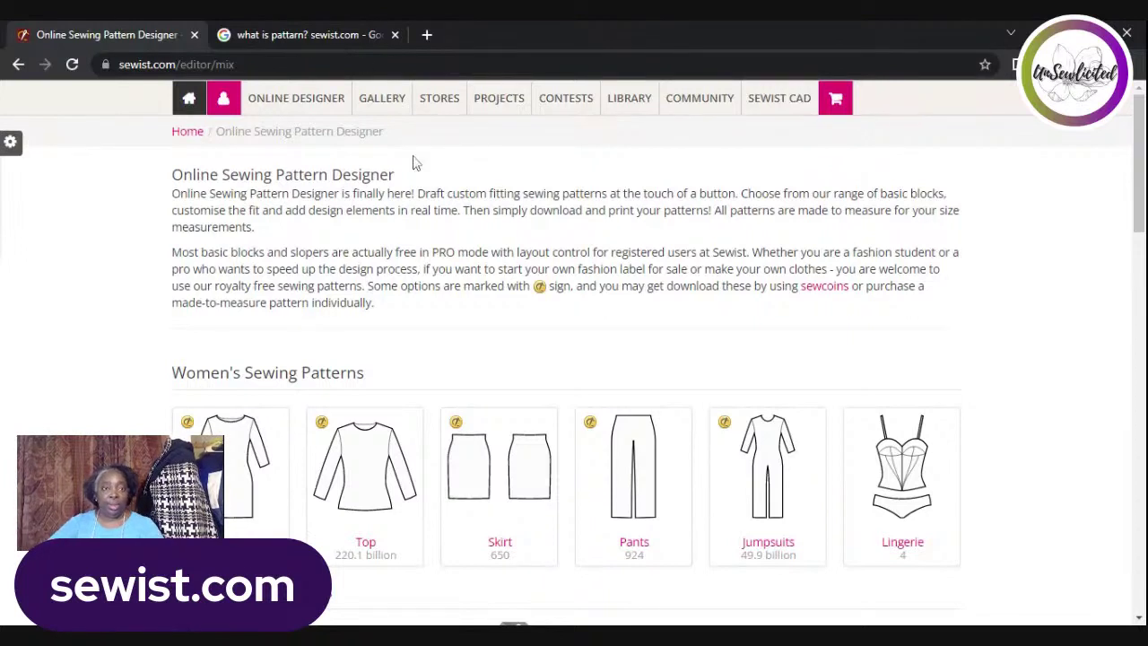
click(224, 99)
mouse_move(379, 108)
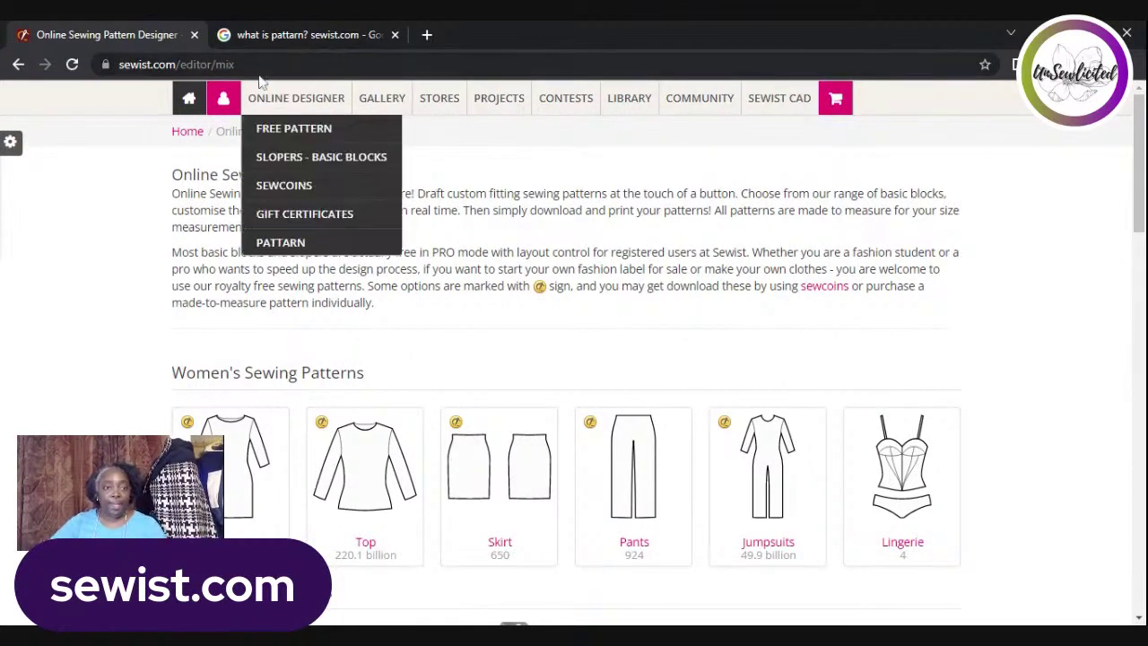
scroll(567, 286, down, 2)
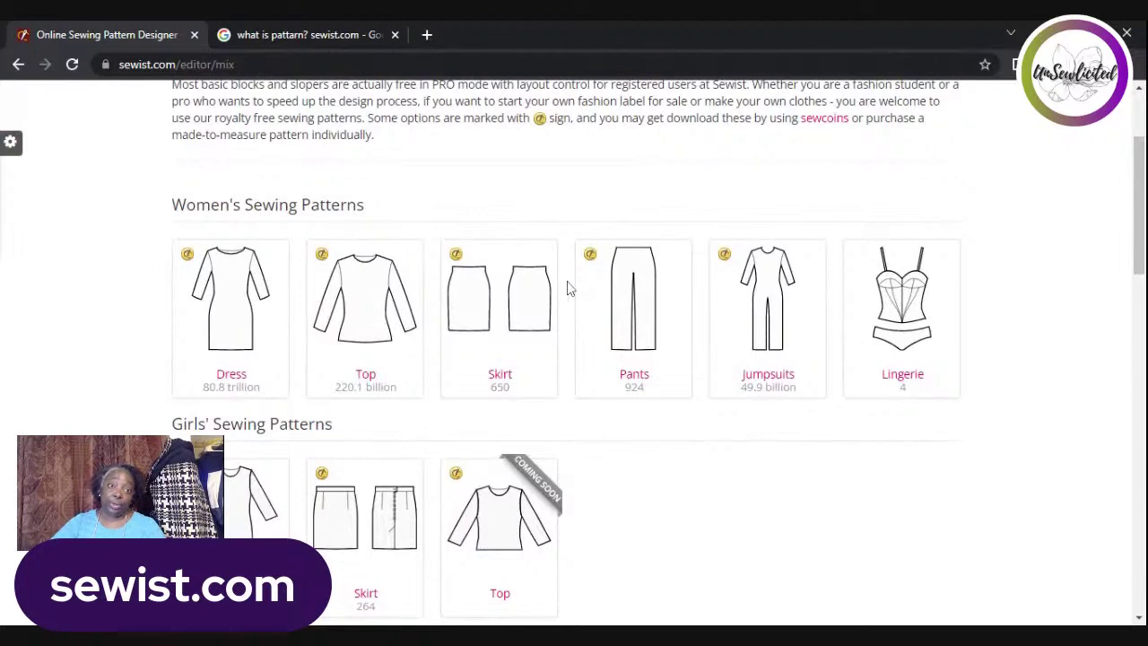
scroll(567, 286, up, 2)
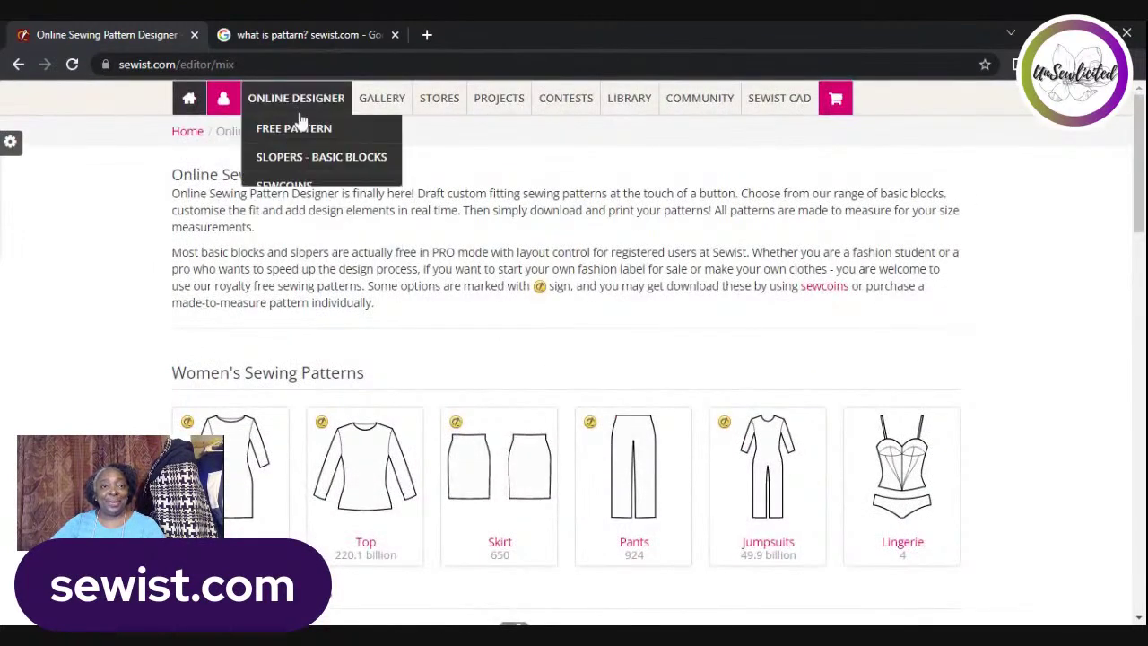
click(300, 130)
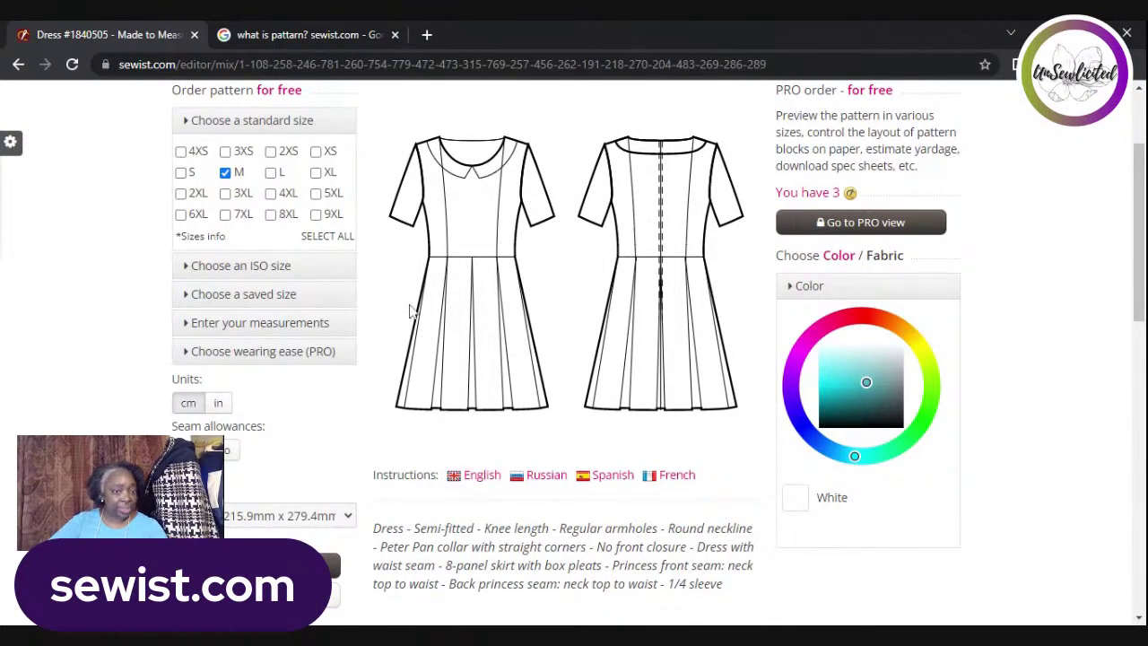
scroll(409, 311, up, 3)
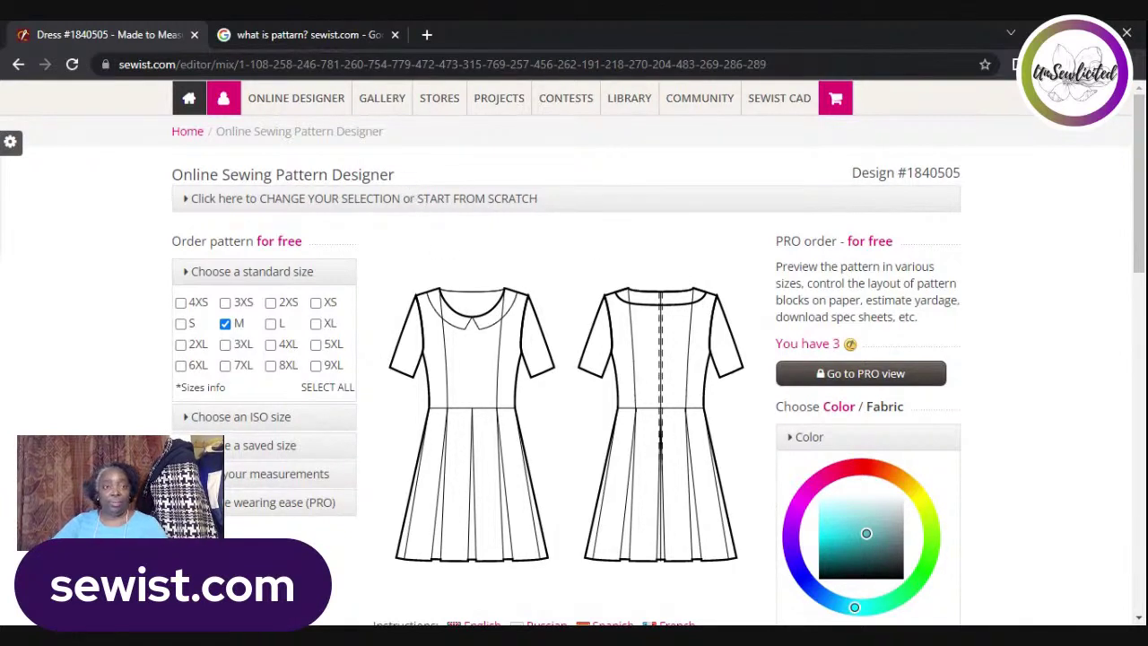
- Open the slopers and basic blocks page and browse the women's dress, skirt and pants block patterns
mouse_move(299, 103)
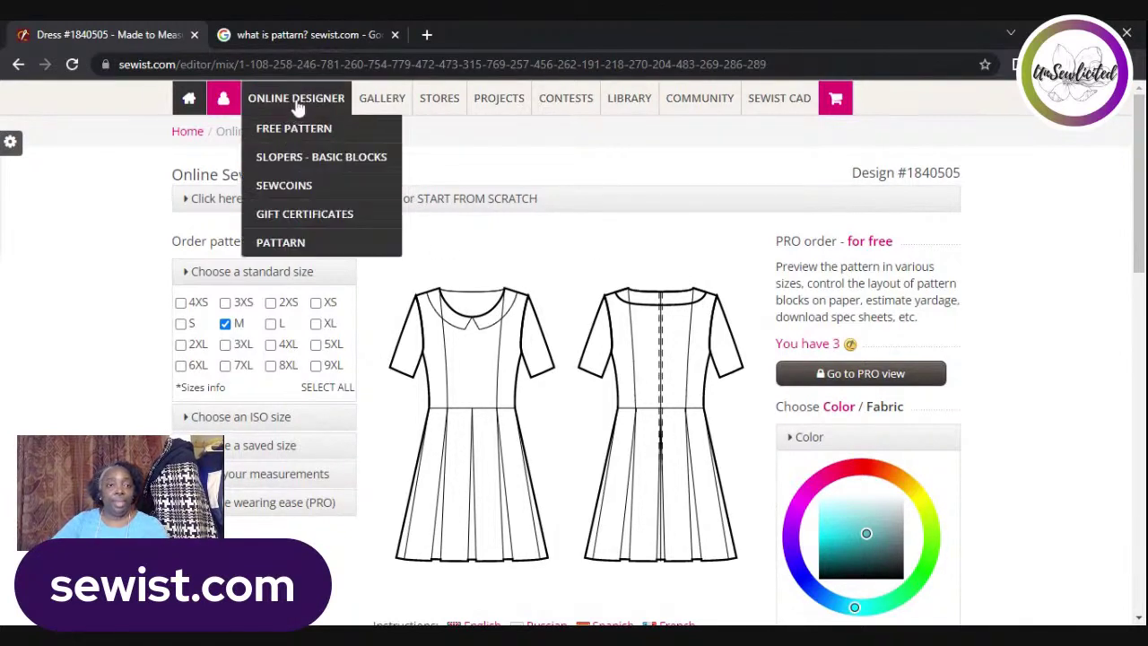
click(324, 159)
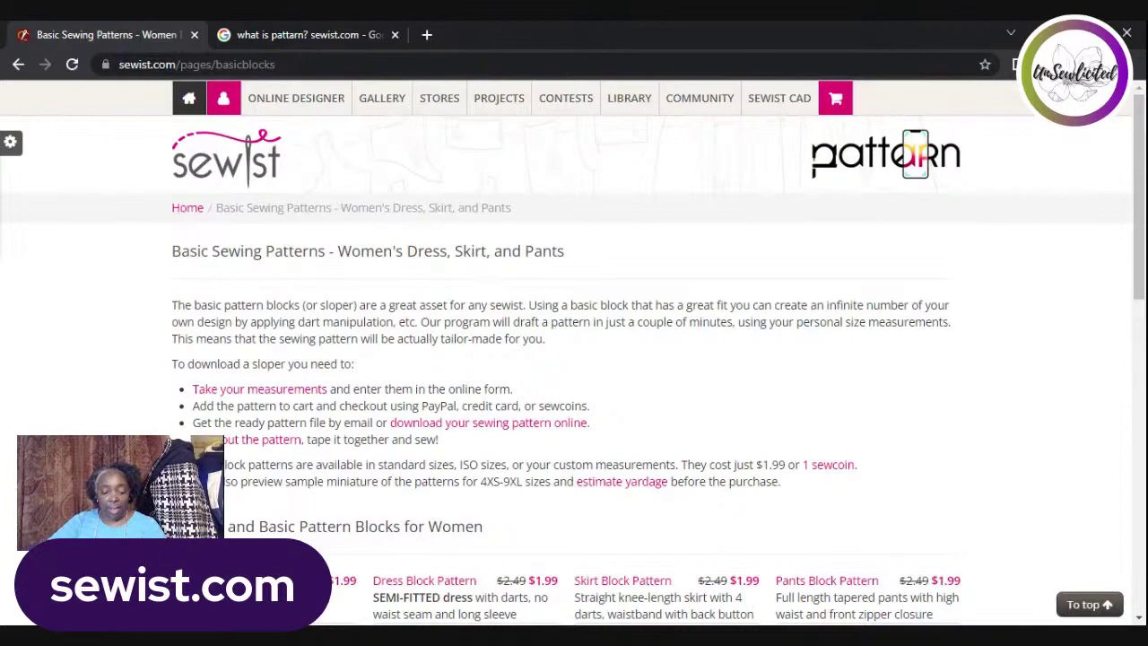
scroll(488, 360, down, 5)
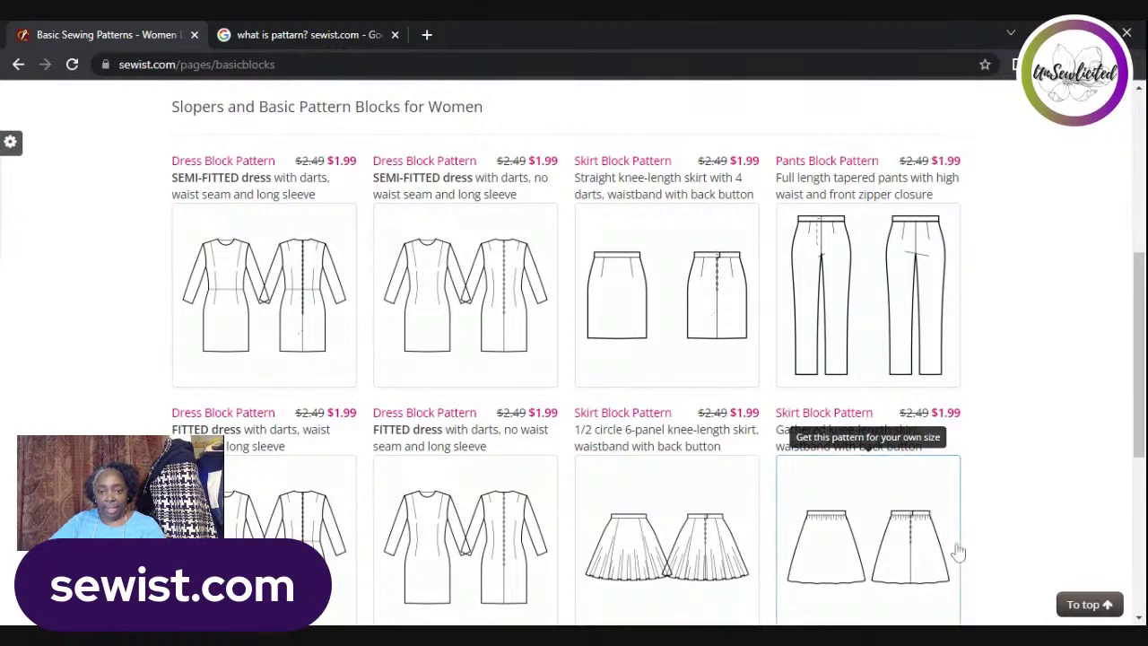
scroll(981, 488, down, 1)
scroll(982, 487, down, 2)
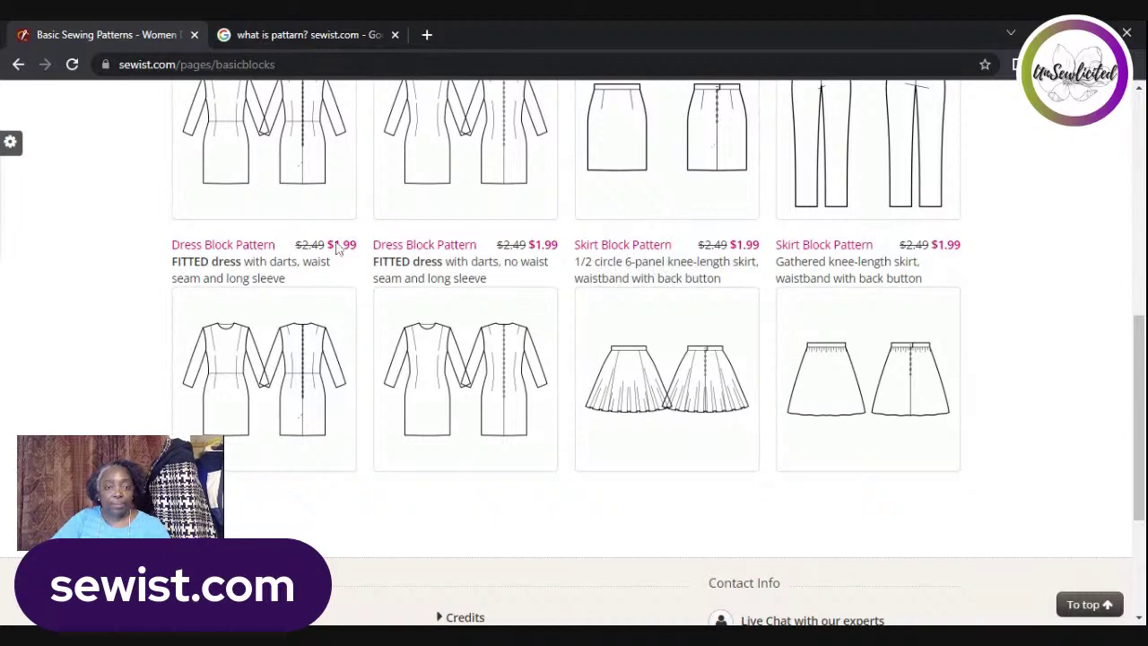
scroll(369, 272, up, 1)
scroll(369, 272, up, 1)
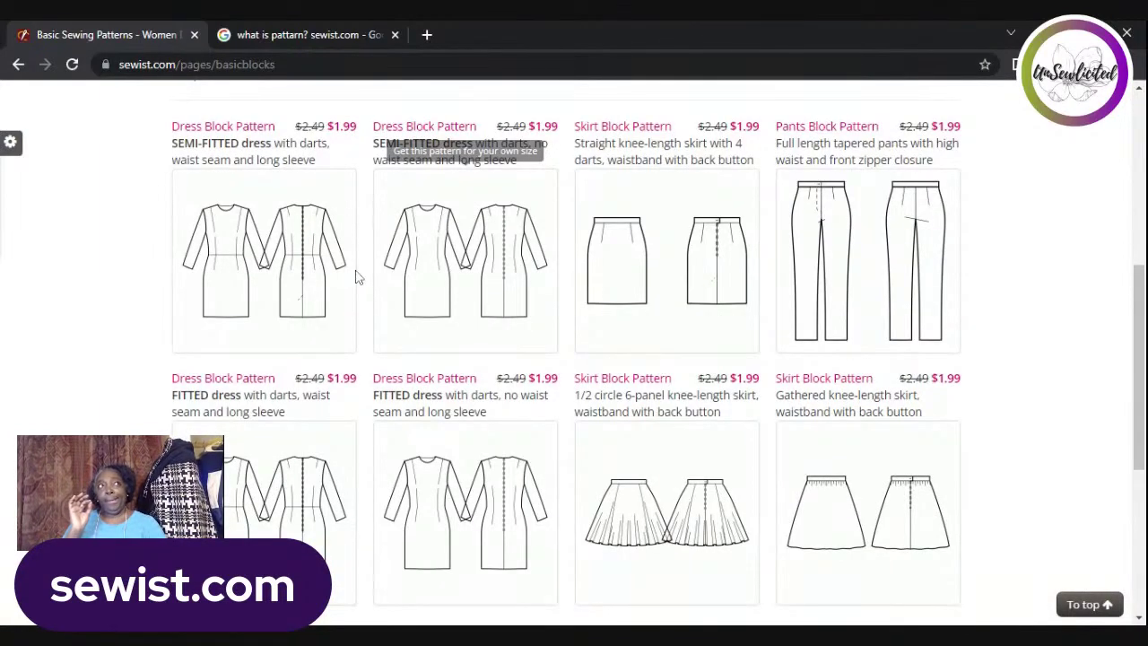
scroll(942, 248, up, 2)
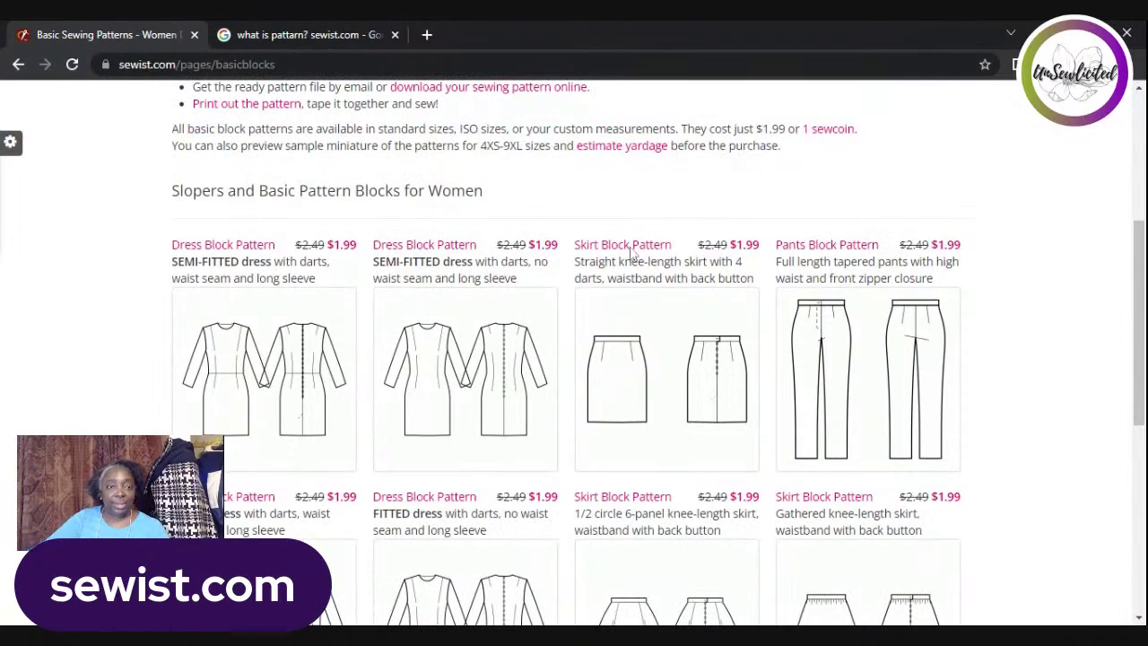
scroll(449, 215, up, 4)
- Open the sewcoins page and look over the available sewcoin bundles and their prices
mouse_move(287, 95)
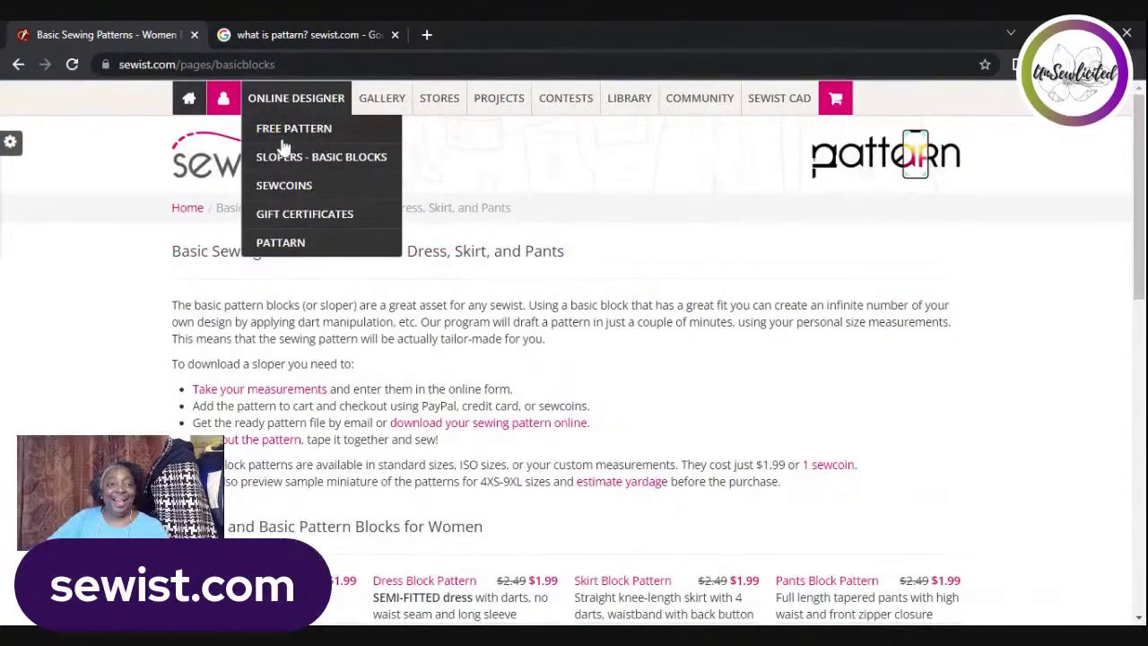
click(272, 190)
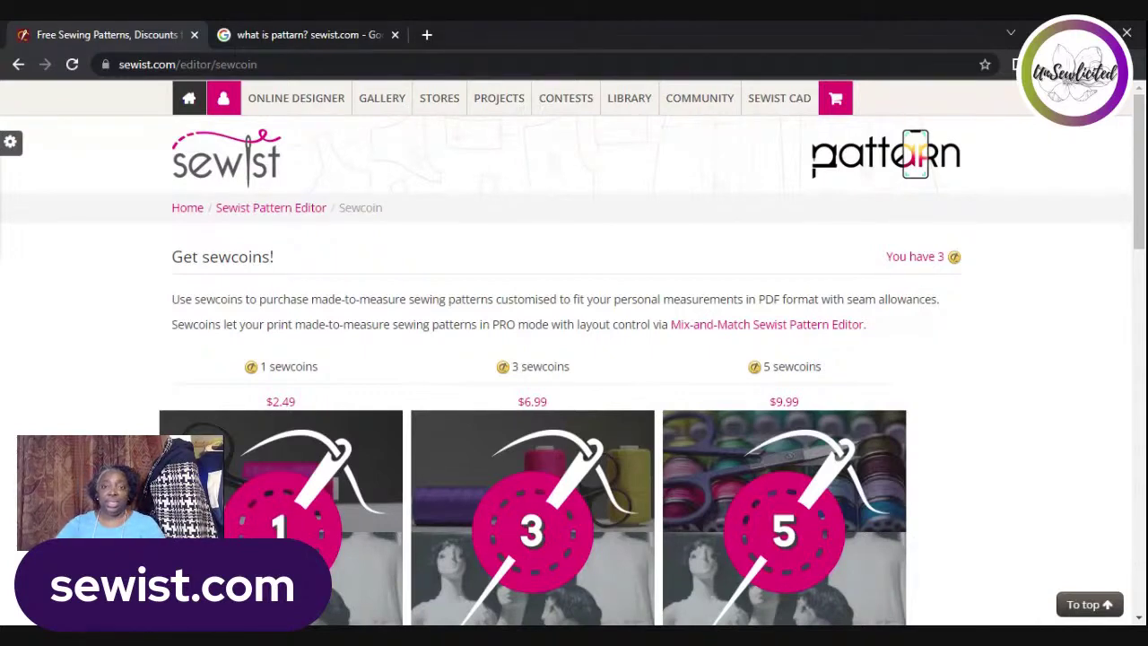
scroll(431, 257, down, 1)
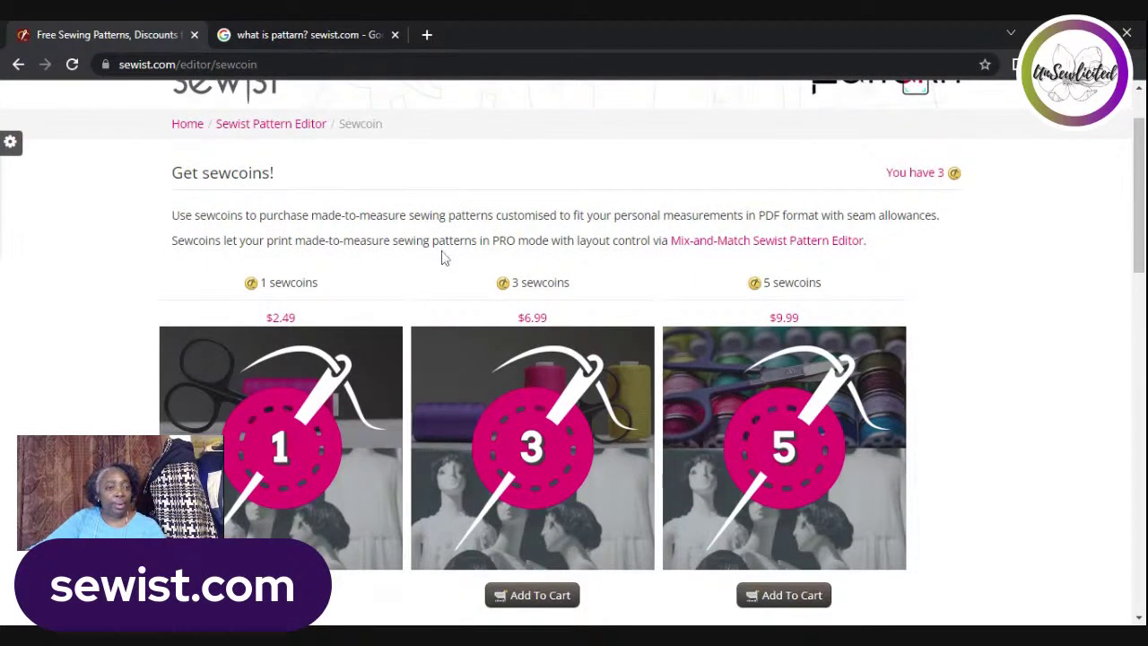
scroll(442, 260, down, 1)
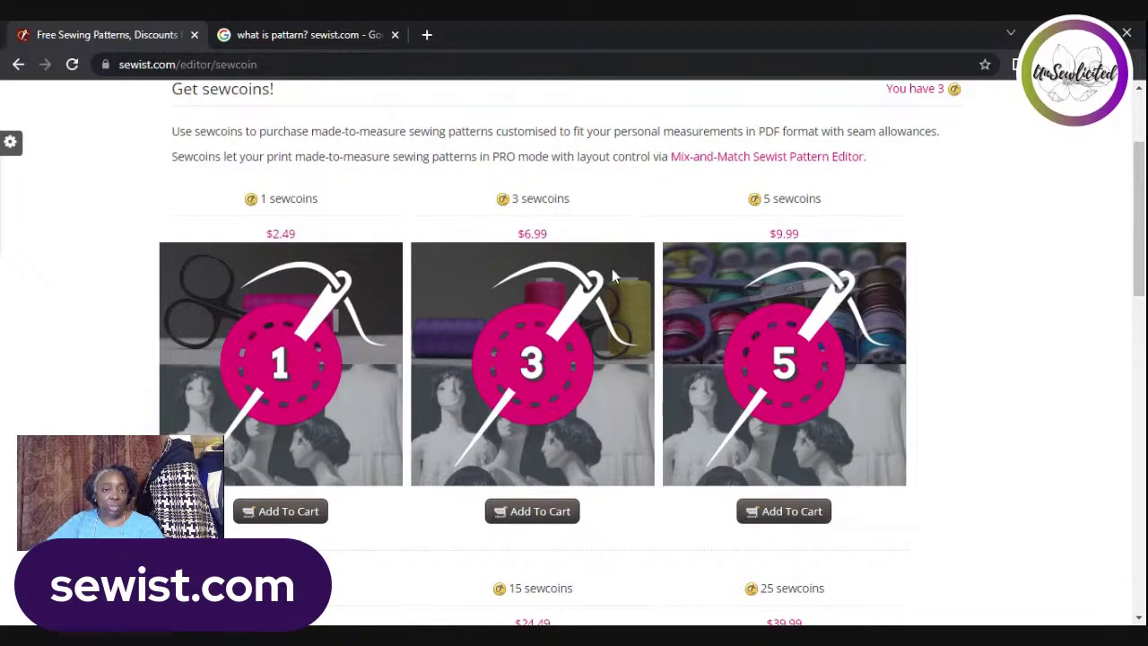
scroll(419, 327, up, 2)
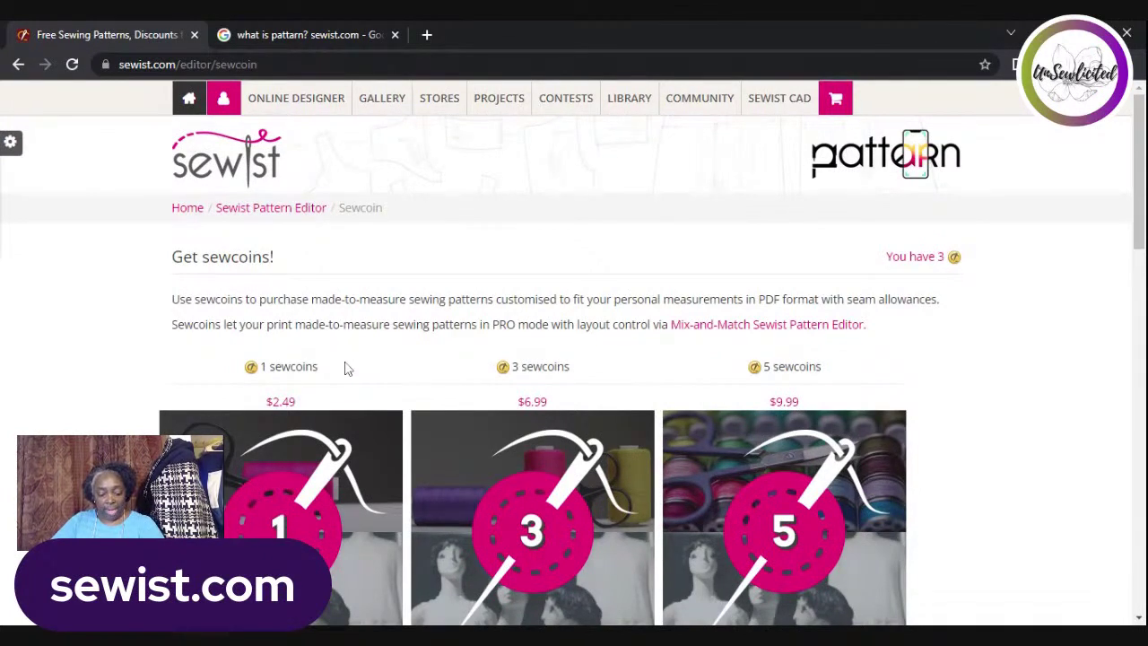
- Open the gift certificates page and look over the certificates offered for different numbers of patterns
mouse_move(313, 106)
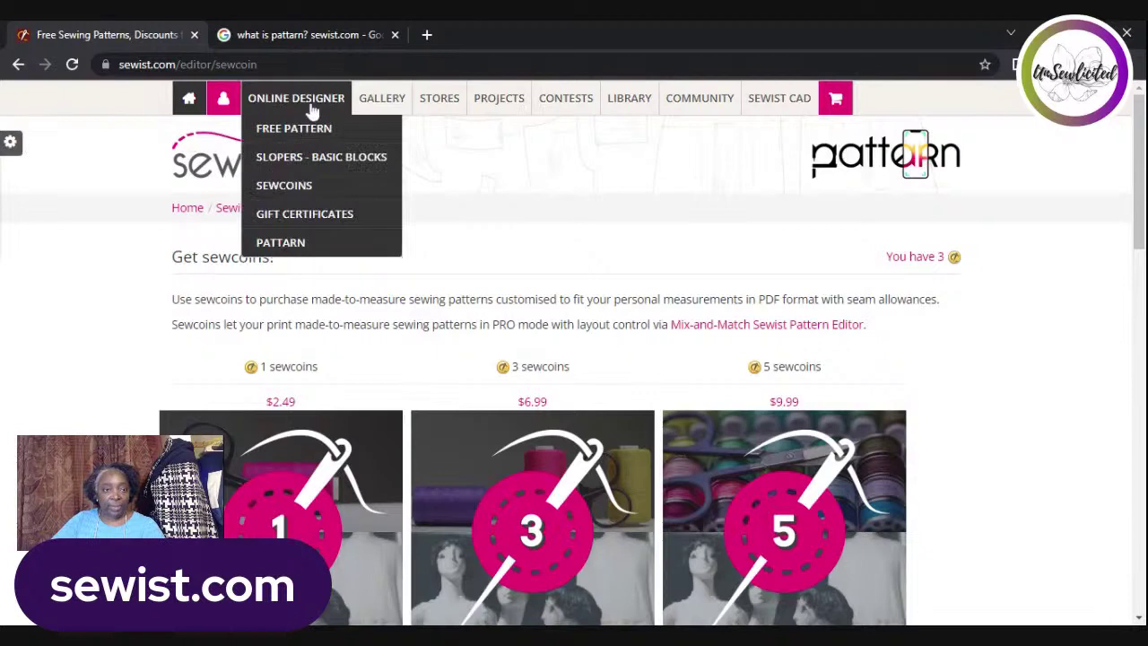
click(302, 219)
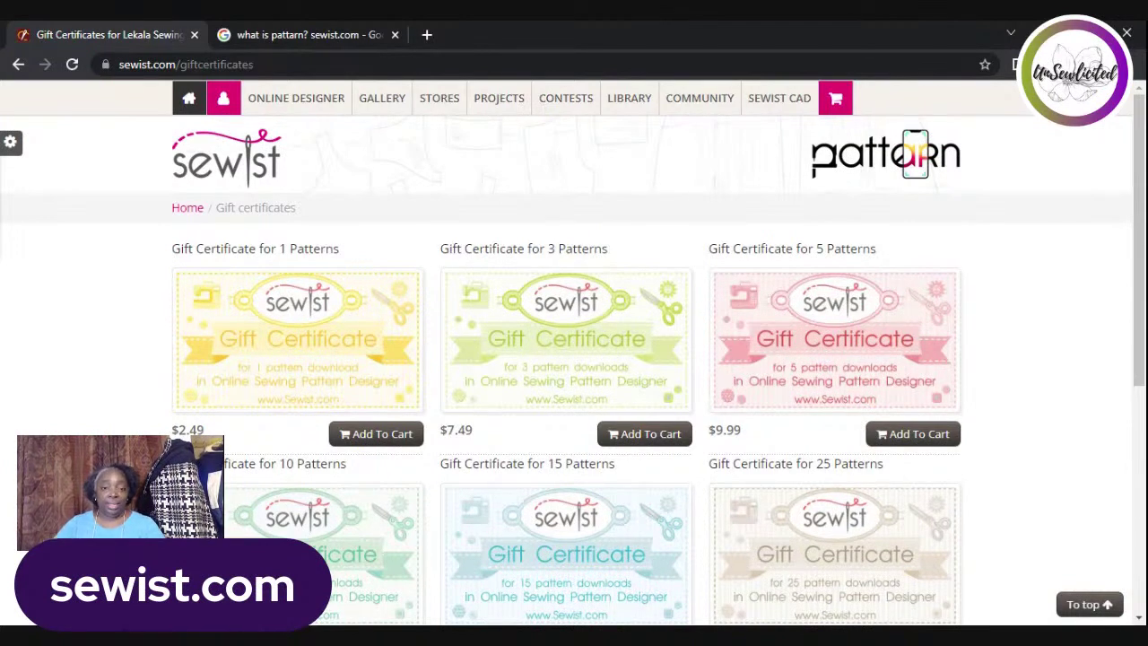
scroll(961, 355, down, 1)
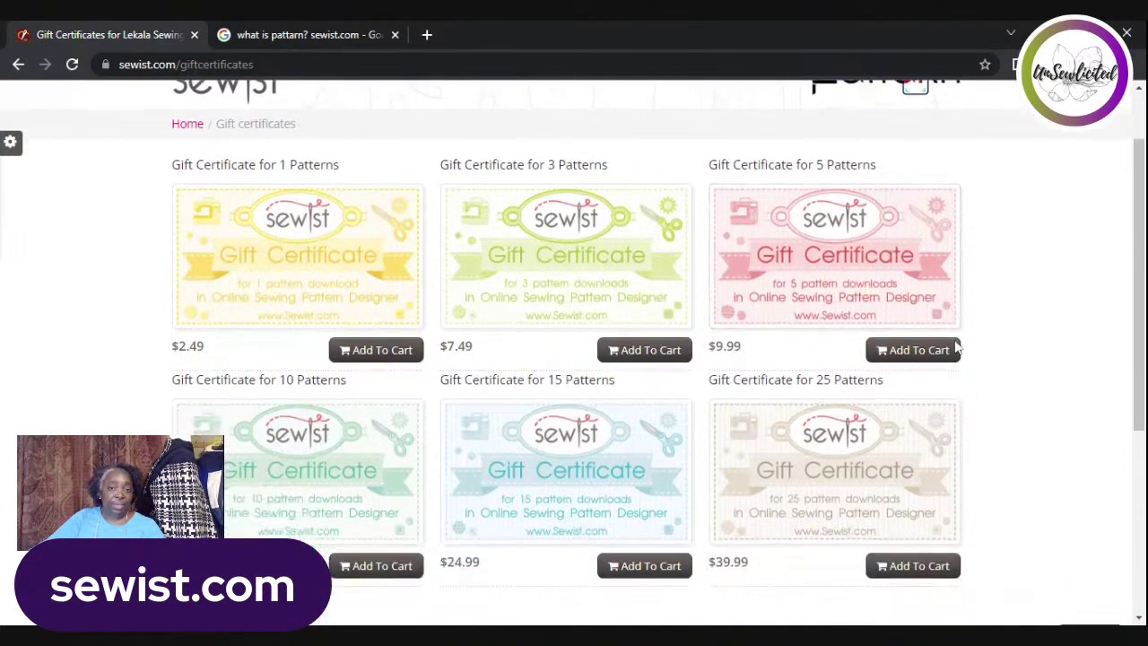
scroll(771, 350, down, 2)
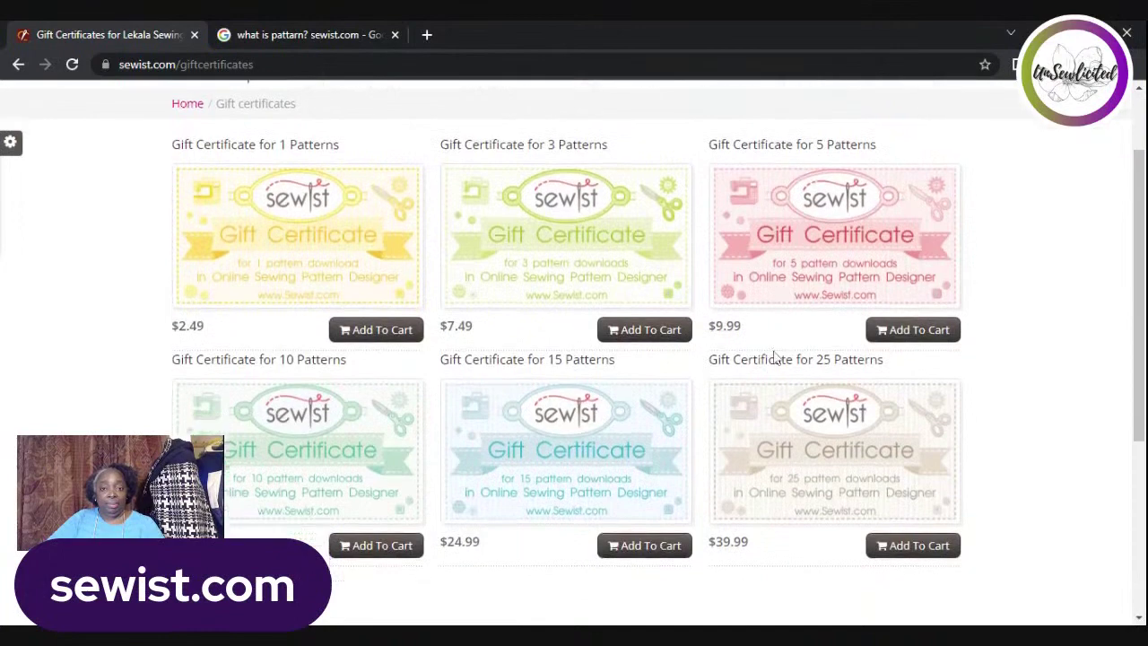
scroll(977, 357, up, 1)
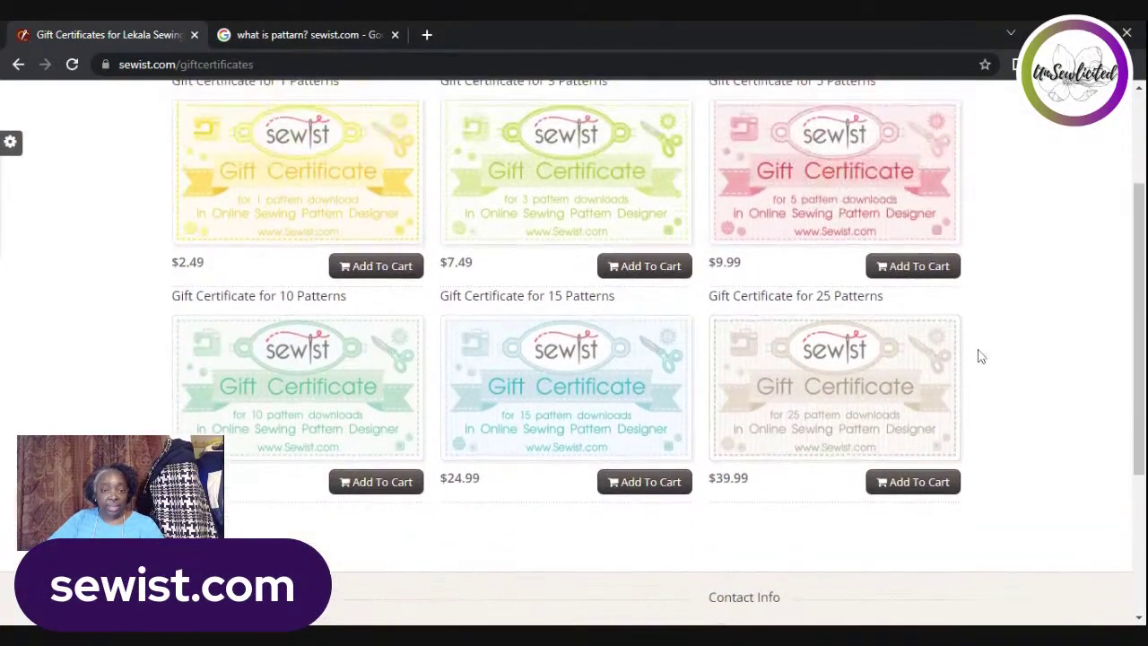
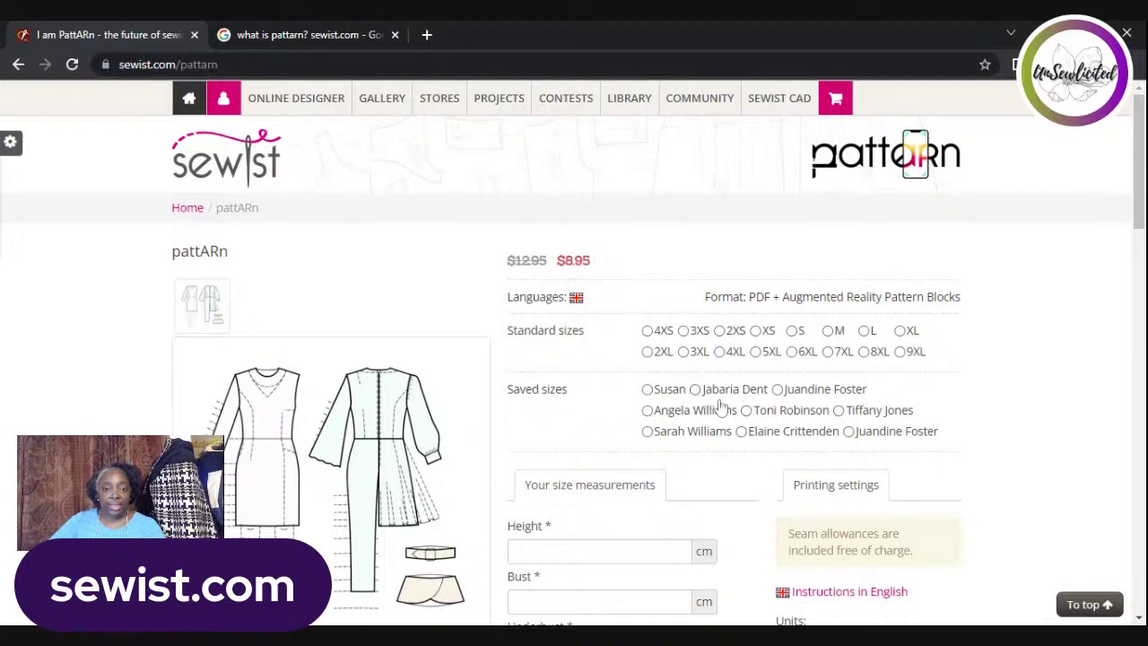
- Set the measurement units on the pattARn page to inches and look over its size and printing settings
scroll(722, 408, down, 1)
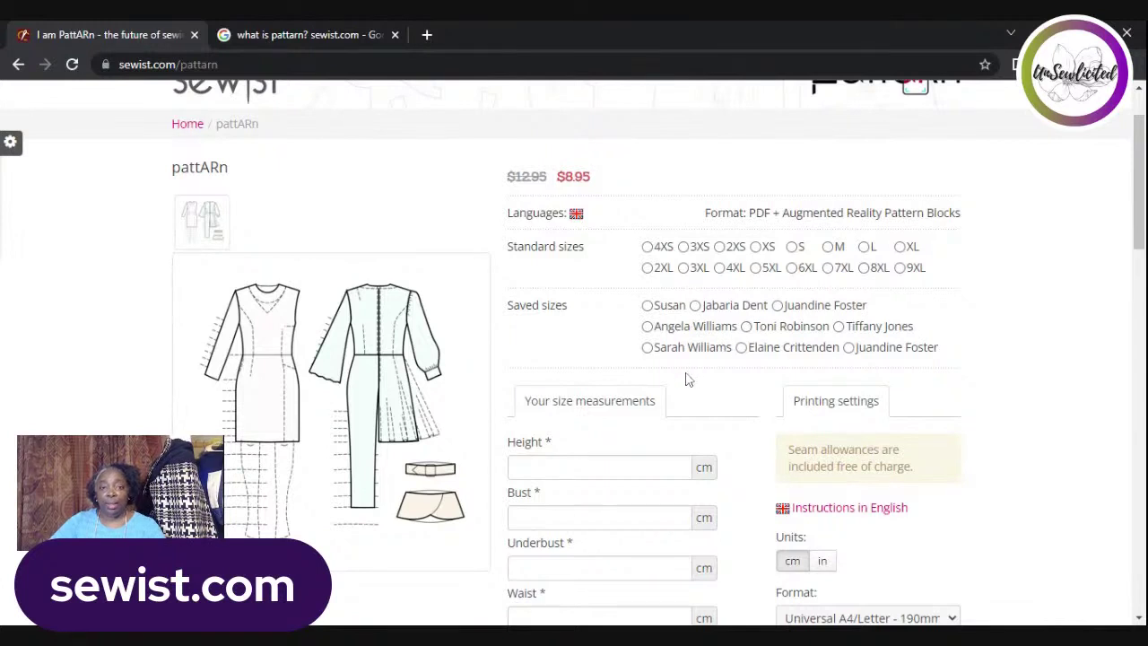
scroll(722, 381, down, 2)
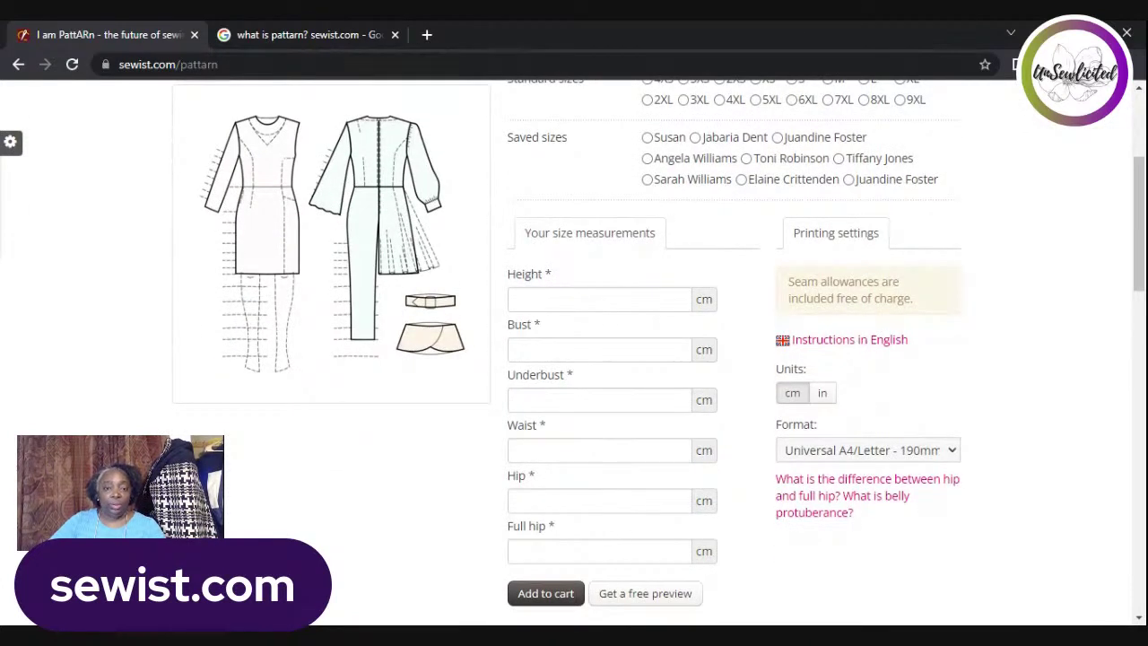
click(823, 394)
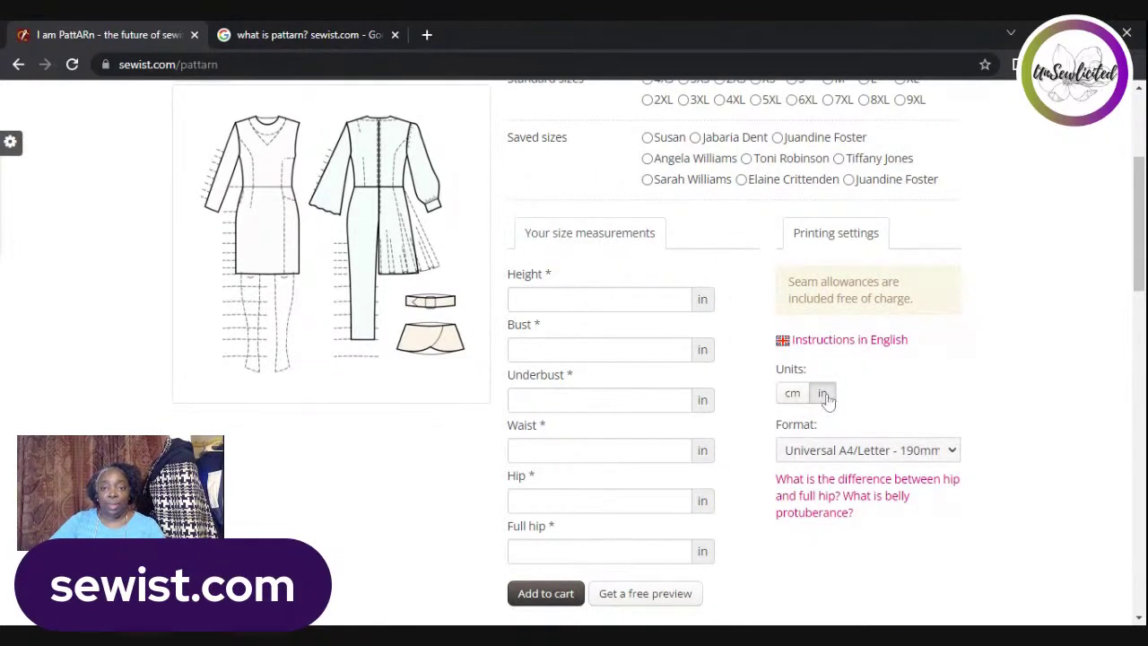
scroll(824, 395, down, 1)
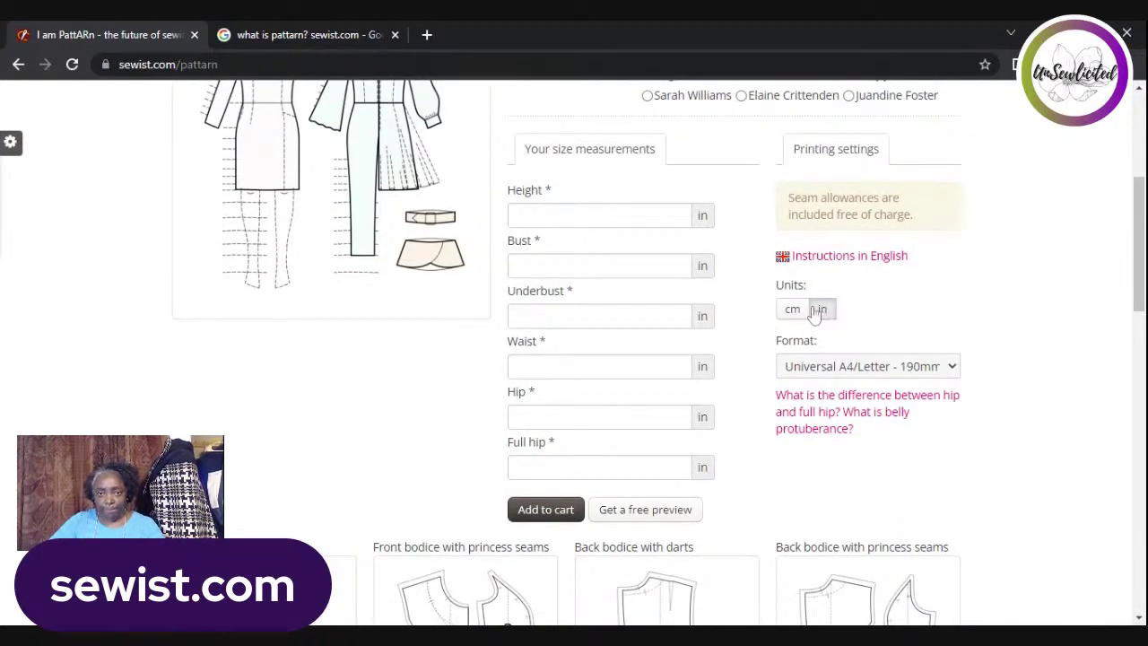
- Open the Online Designer Gallery of sewing patterns
scroll(704, 355, up, 4)
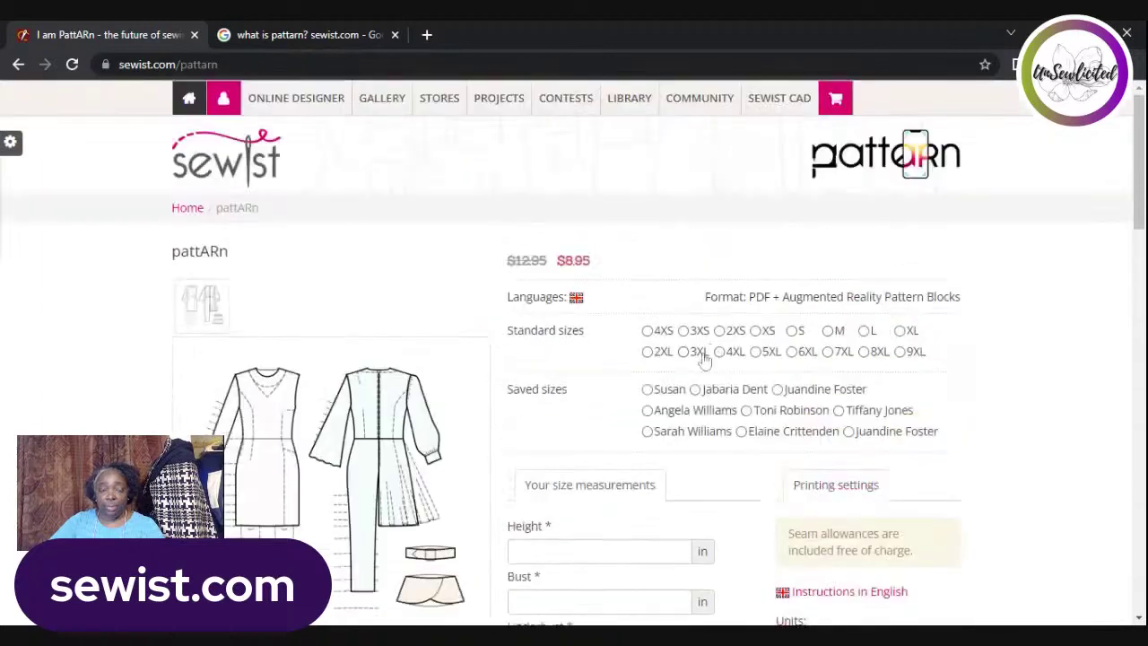
mouse_move(305, 115)
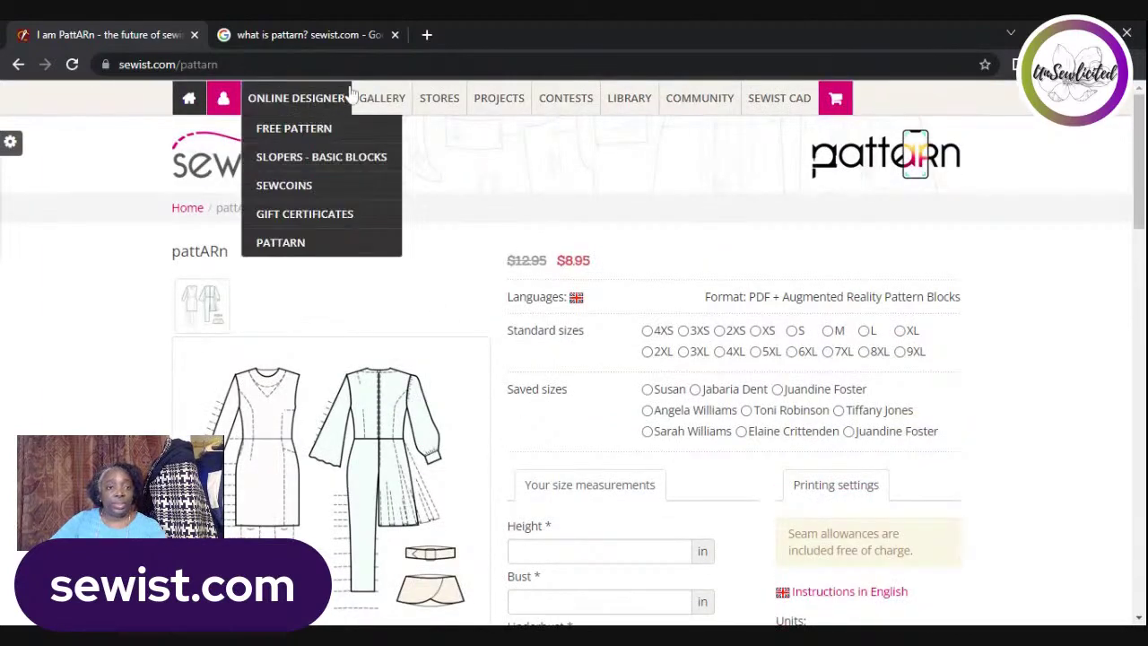
mouse_move(366, 106)
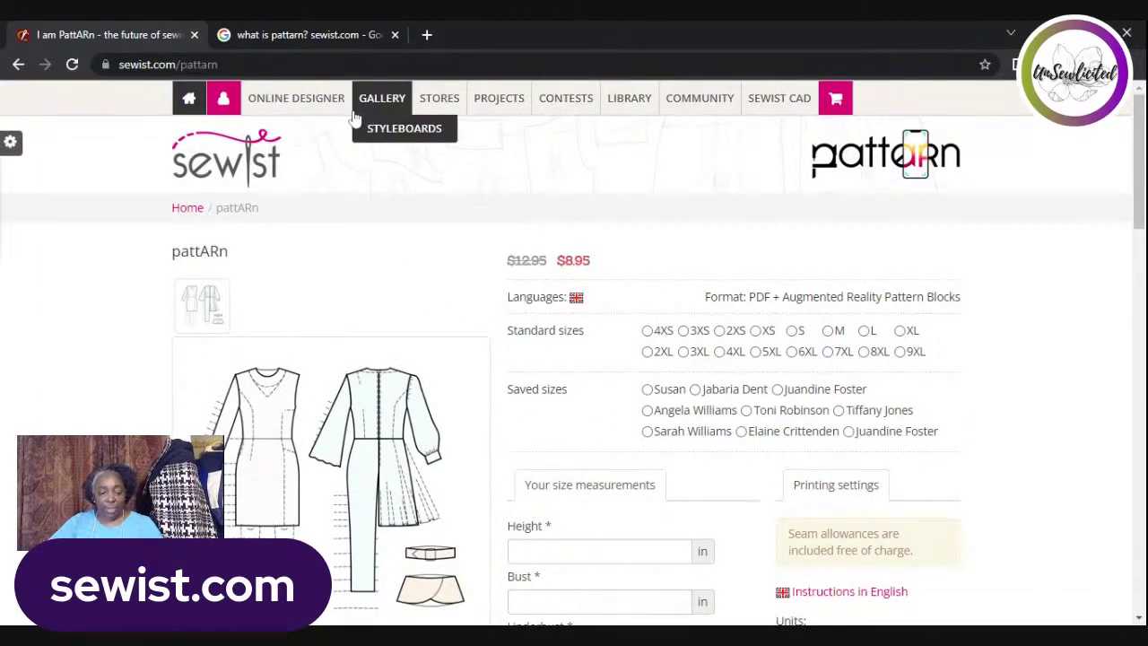
click(380, 105)
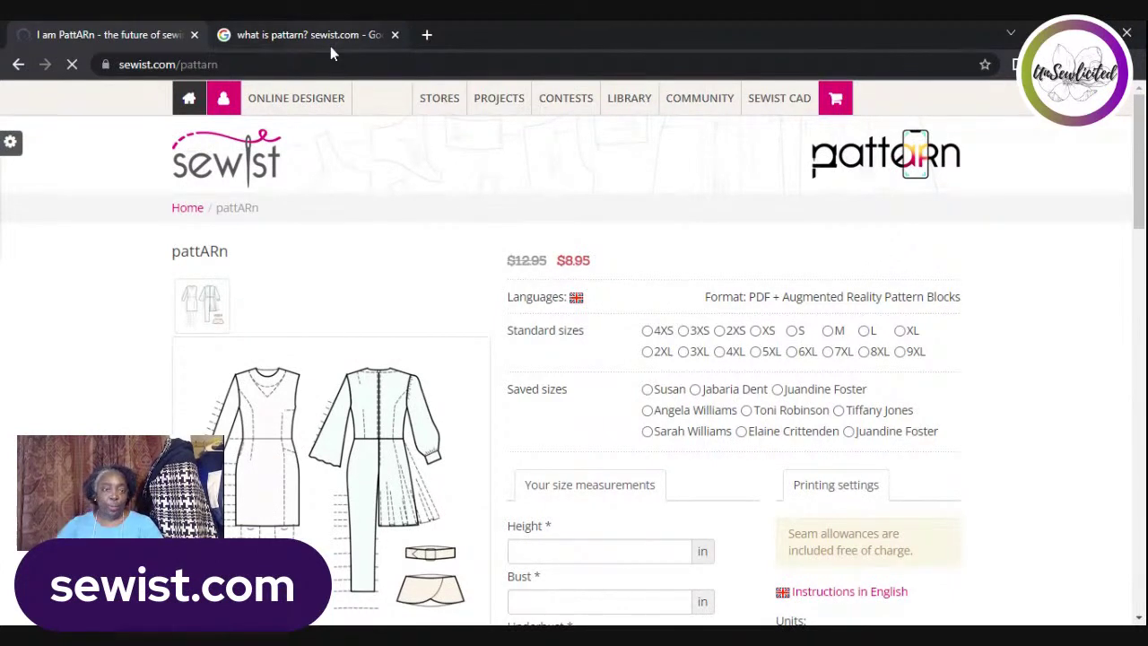
mouse_move(436, 115)
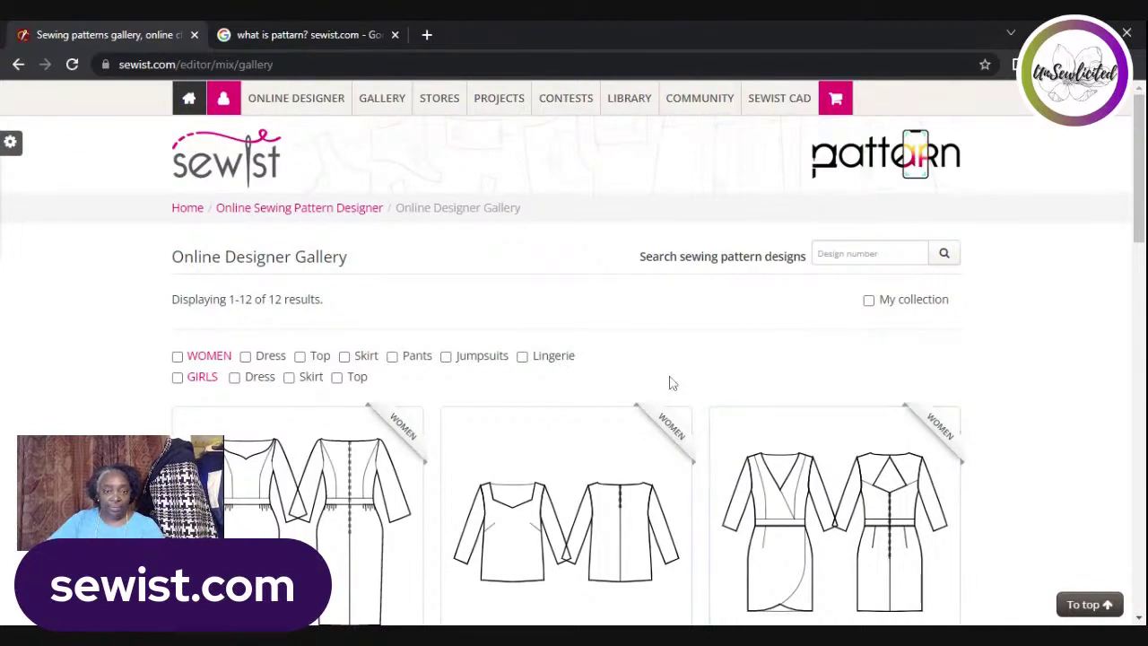
- Look through the women's garment designs and their prices on the first page of the gallery
scroll(680, 374, down, 5)
scroll(666, 387, down, 8)
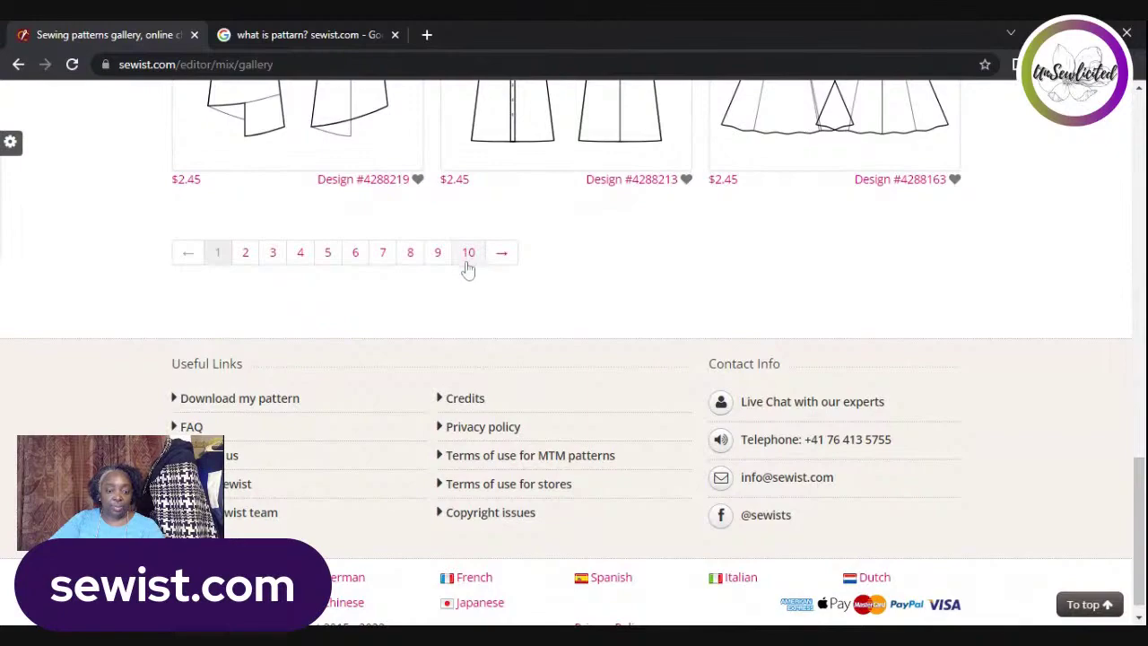
scroll(593, 238, up, 8)
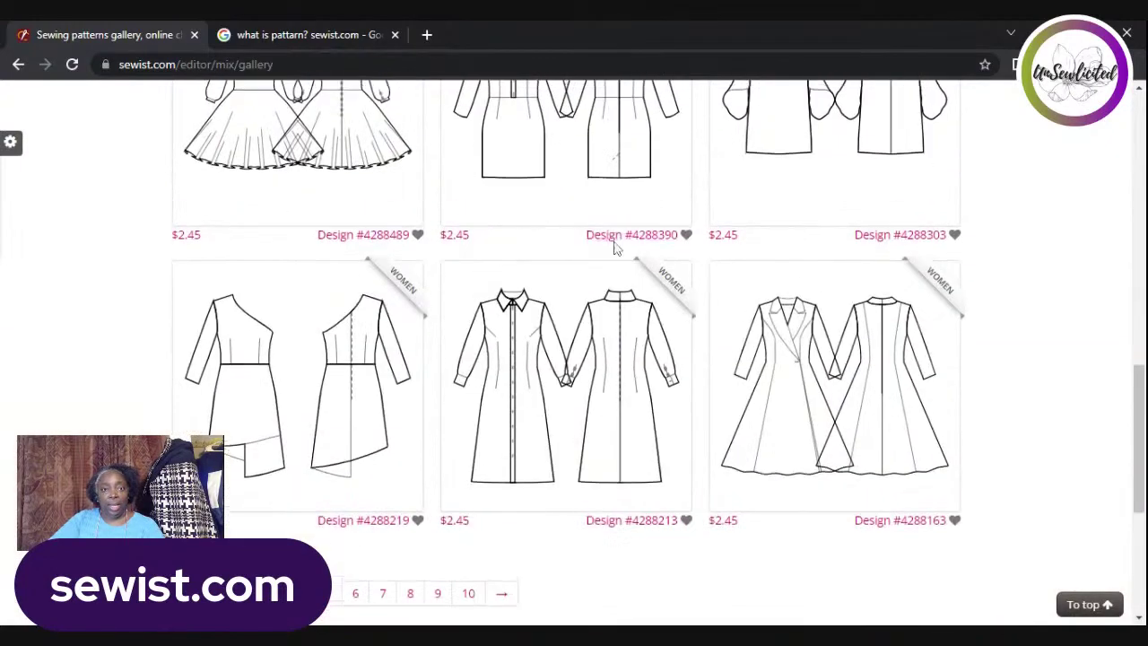
scroll(617, 235, up, 10)
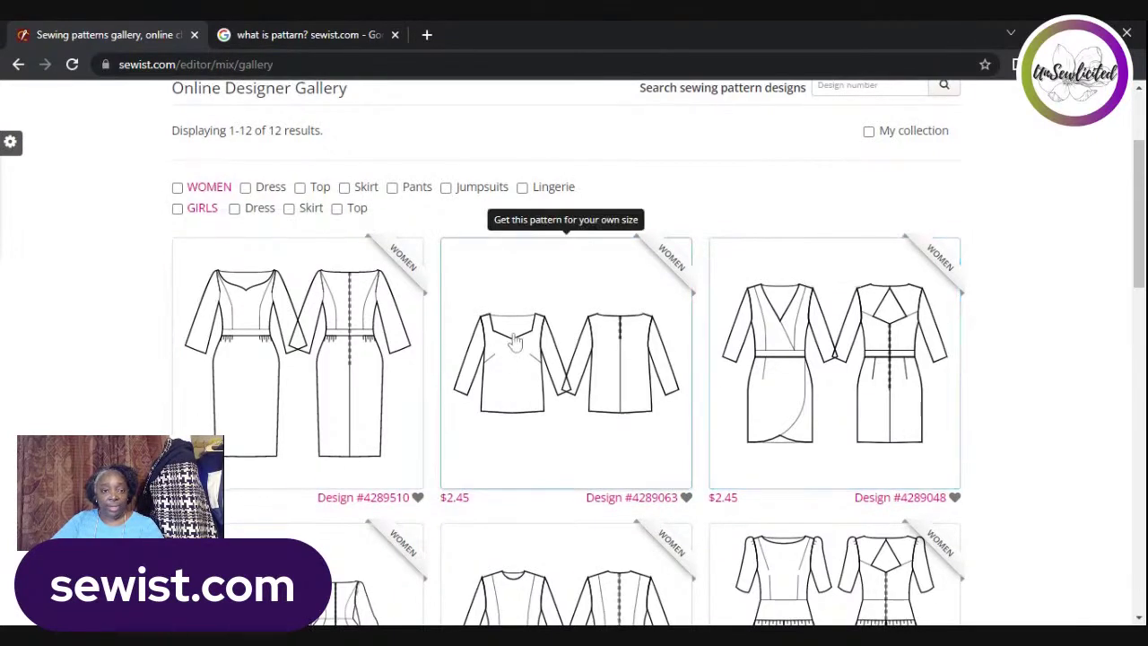
scroll(574, 332, down, 3)
scroll(652, 307, down, 5)
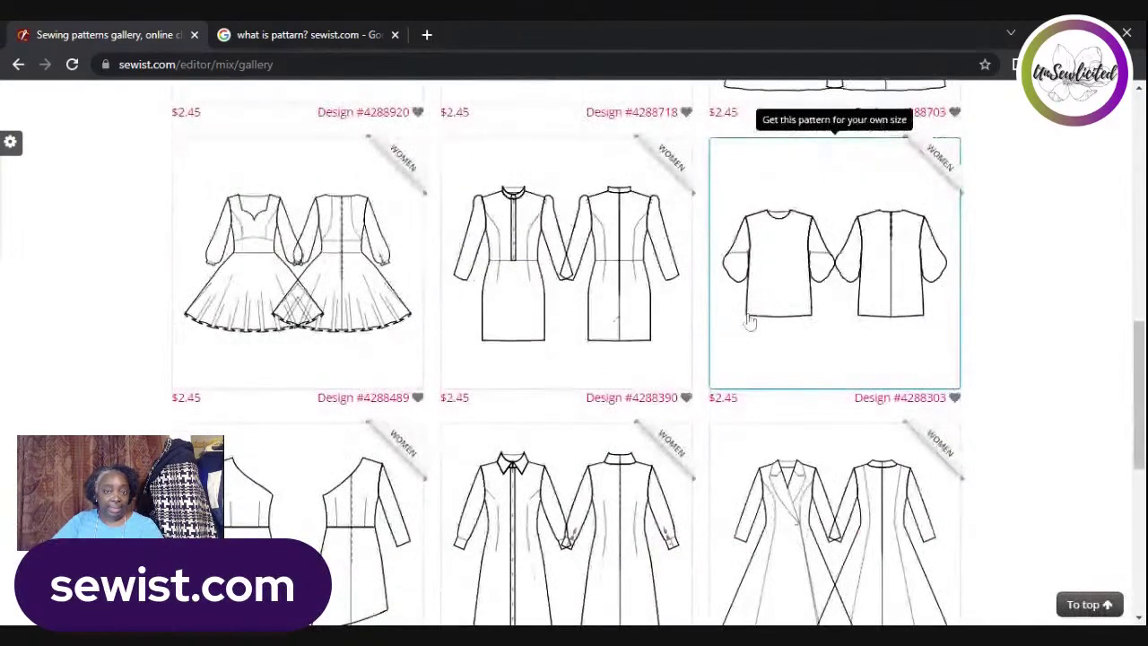
scroll(700, 348, up, 10)
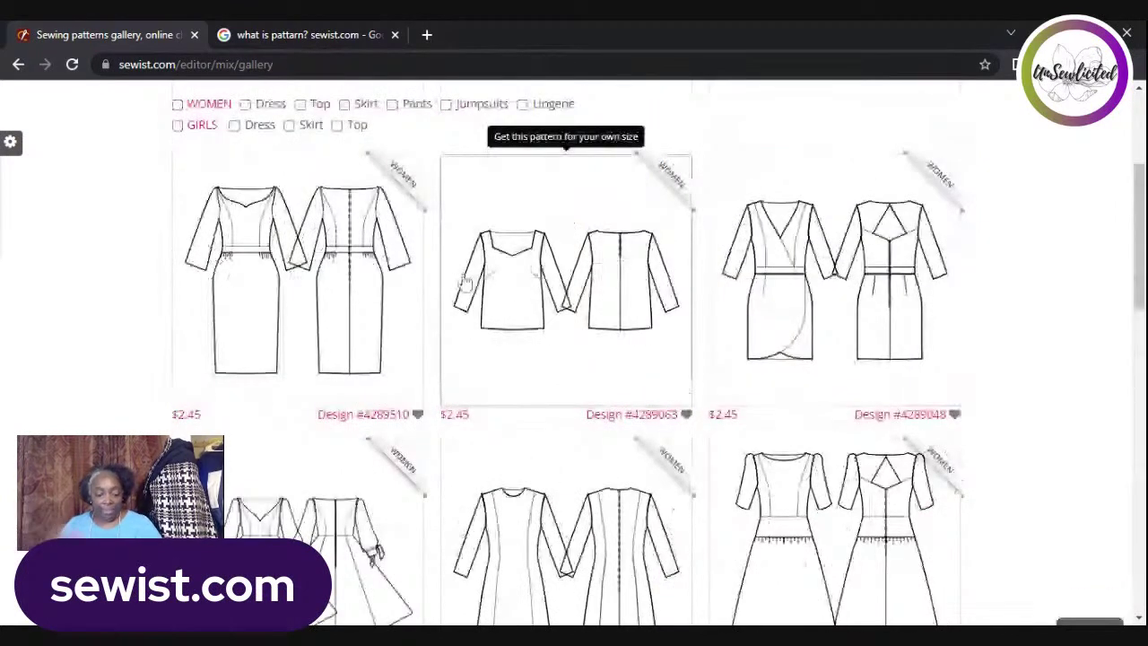
scroll(464, 281, up, 3)
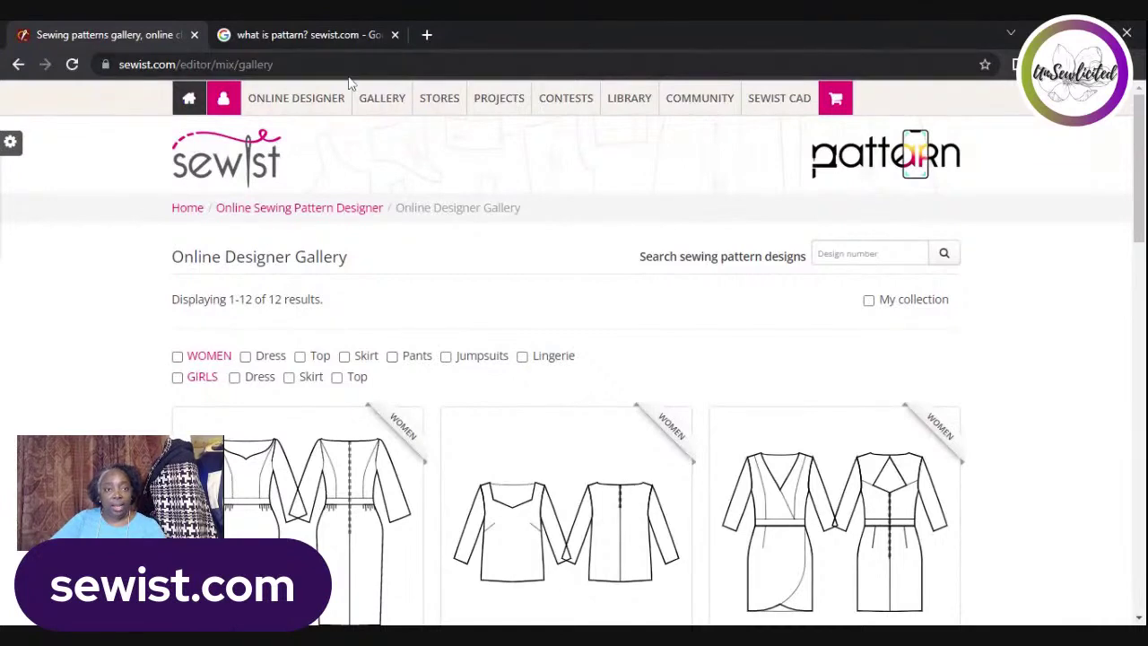
- Open the Styleboards page, look over the shared styleboards, and filter the list to My styleboards
mouse_move(380, 108)
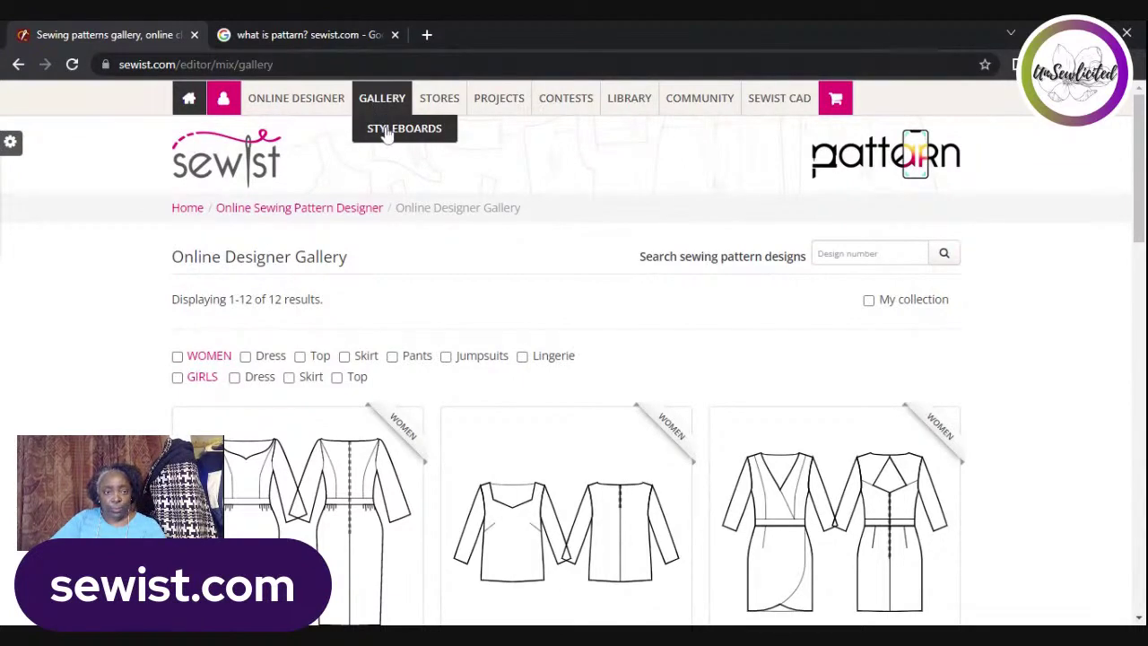
click(390, 131)
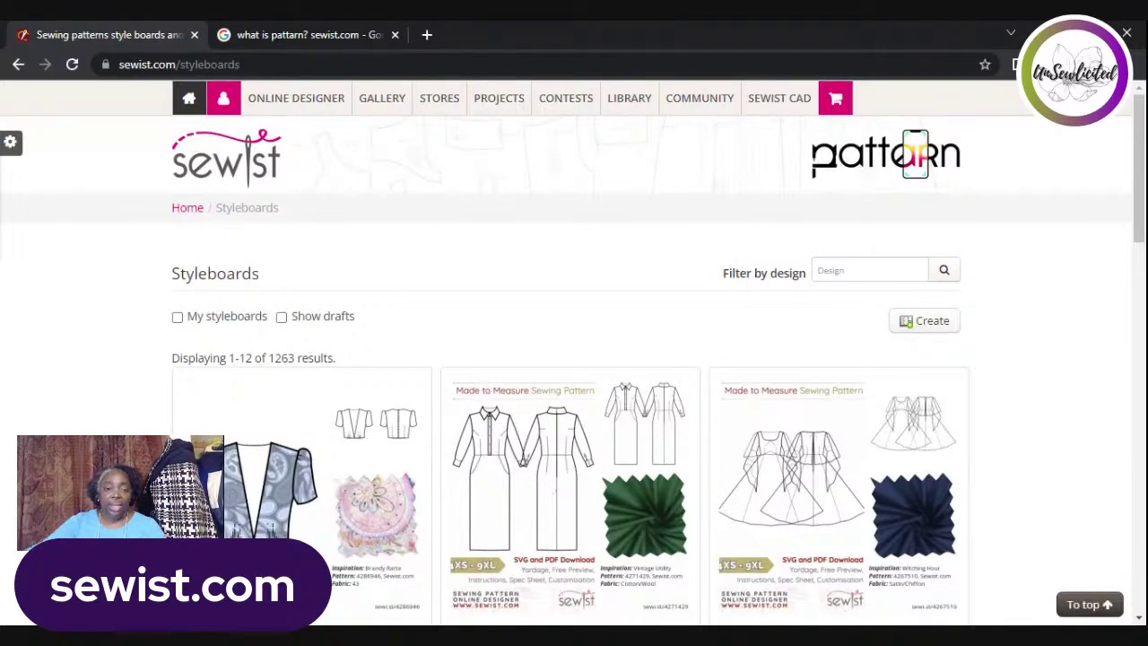
scroll(597, 502, down, 2)
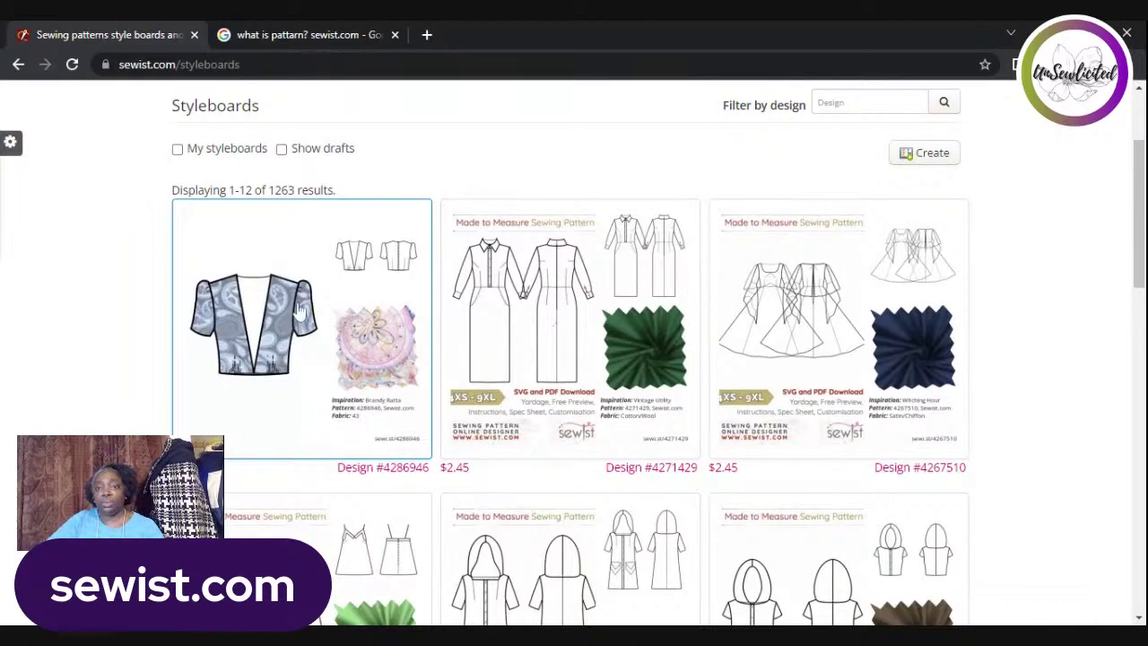
scroll(560, 318, up, 1)
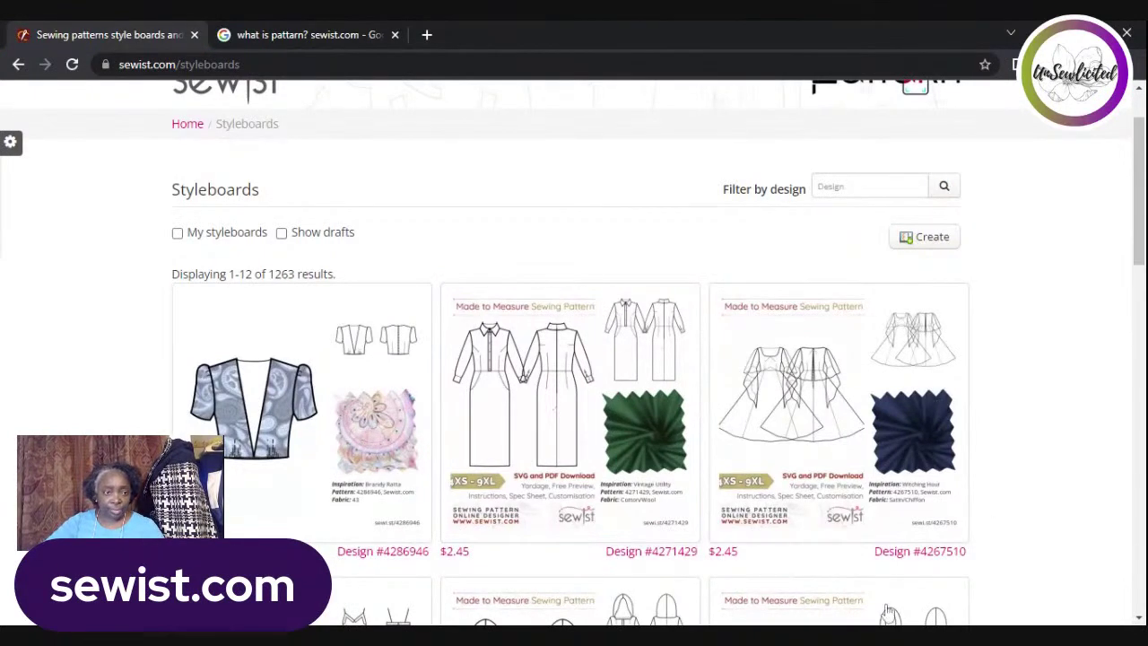
click(178, 235)
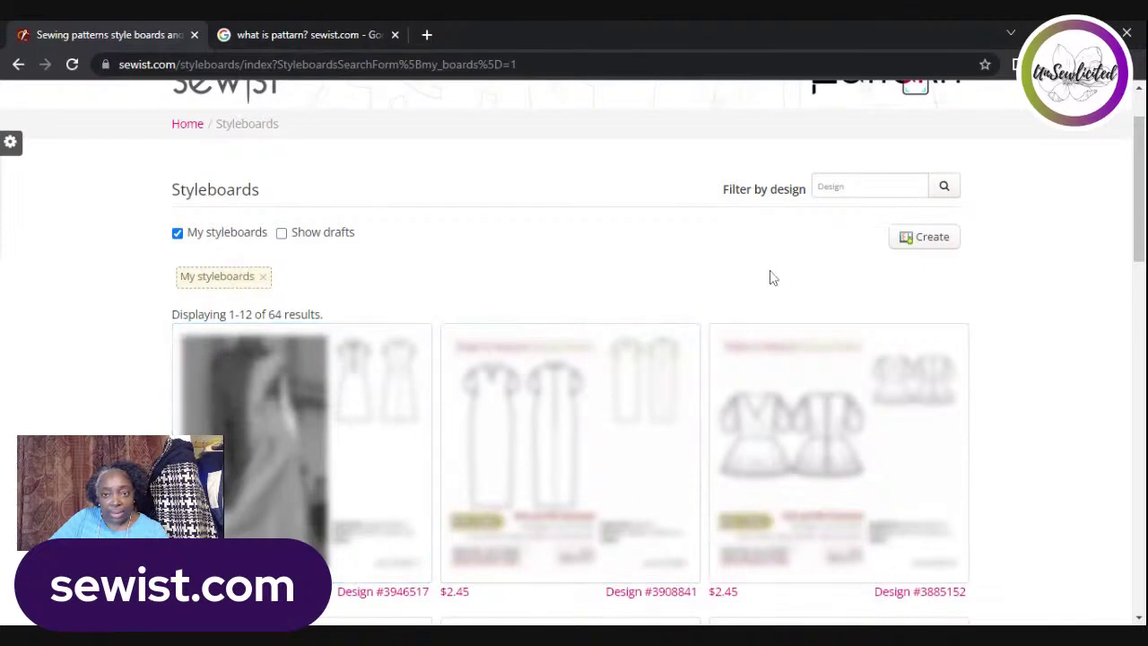
- Open the account's user profile page and view its general details
scroll(334, 259, up, 1)
scroll(334, 259, up, 2)
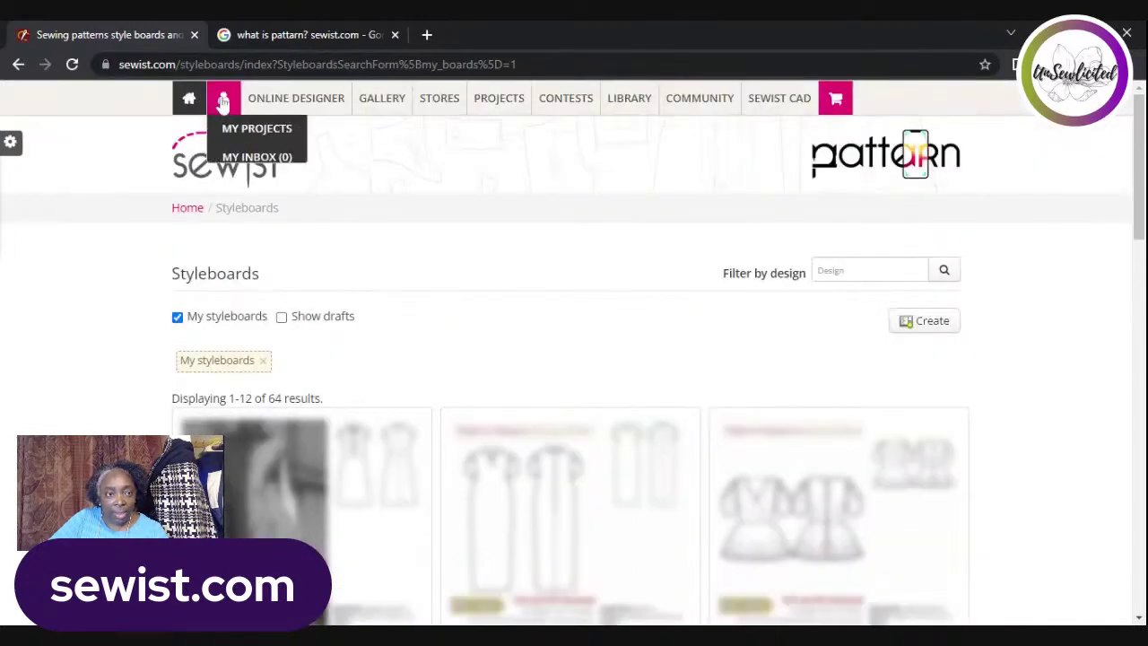
click(226, 101)
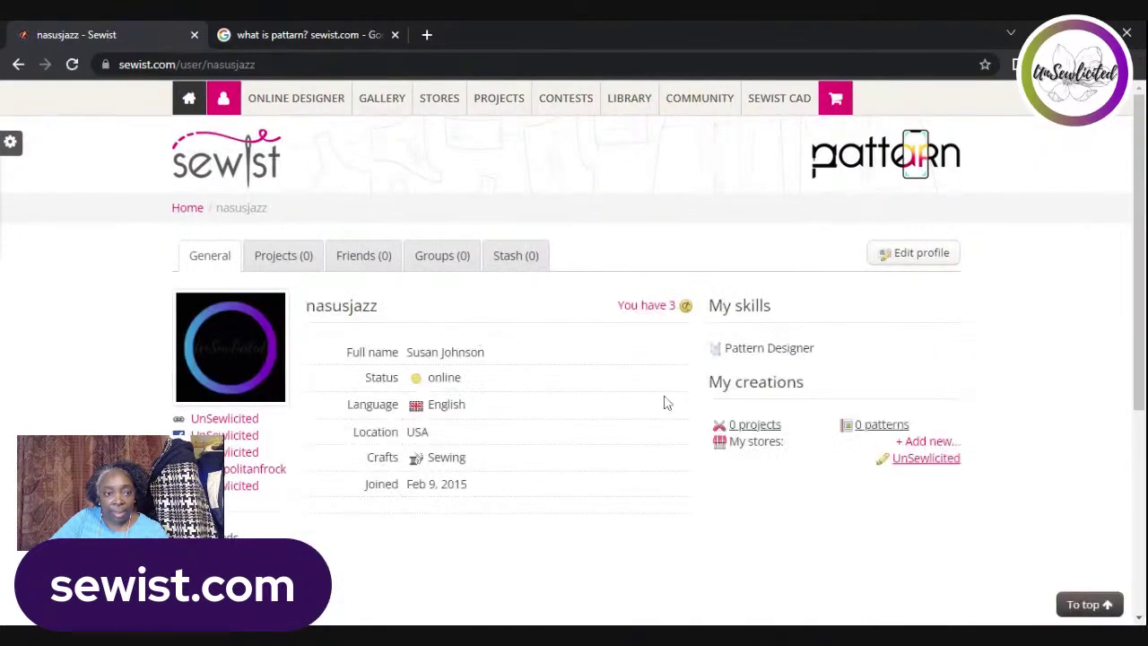
- Go back to the Styleboards page, show only My styleboards, and look through the listed designs
mouse_move(497, 104)
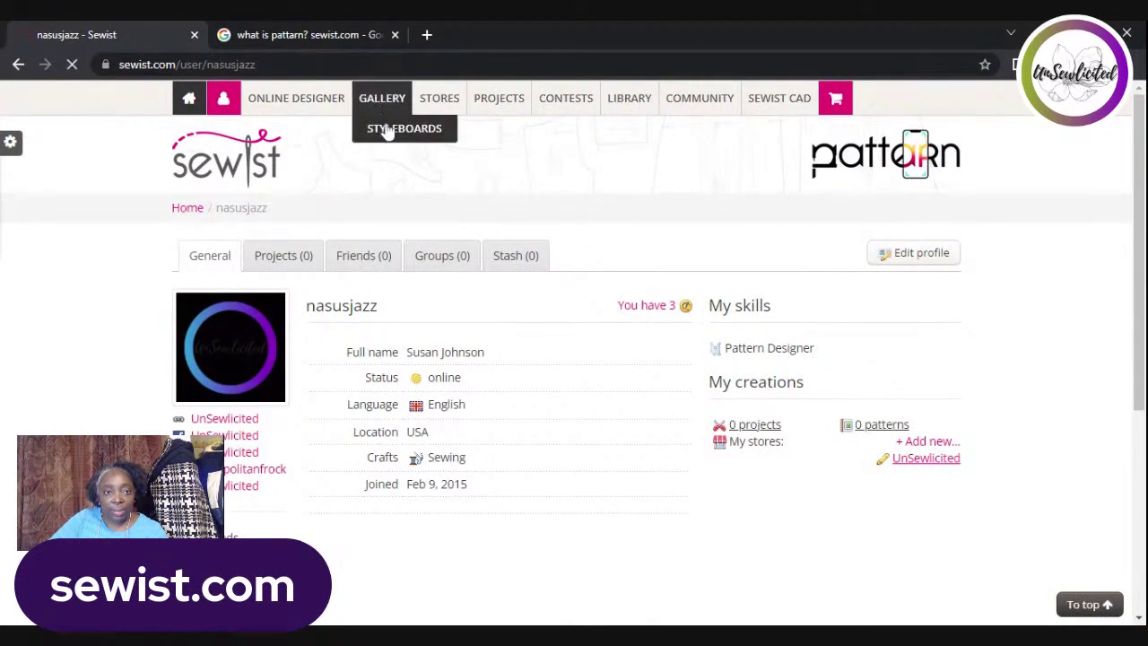
click(385, 129)
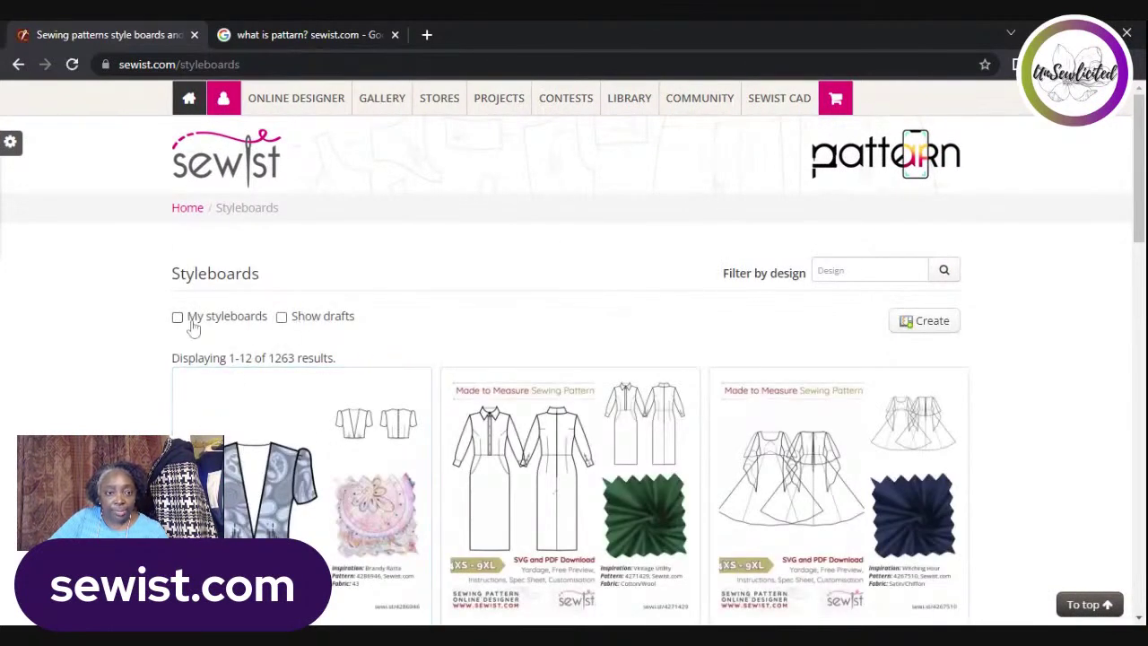
click(177, 318)
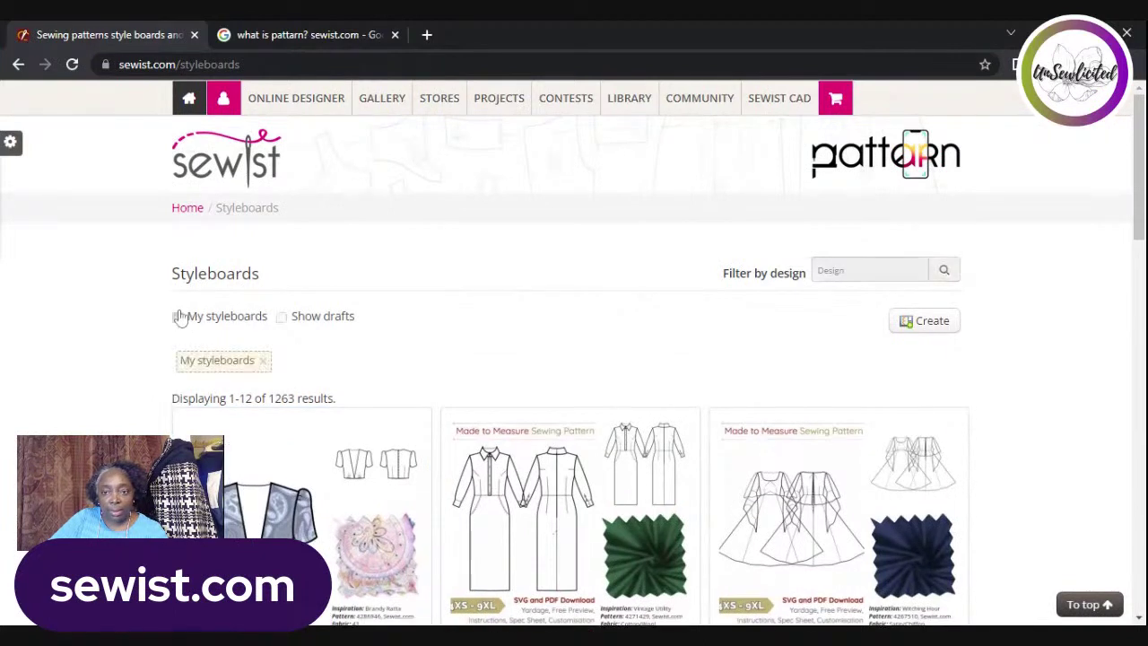
scroll(538, 359, down, 4)
scroll(561, 341, down, 3)
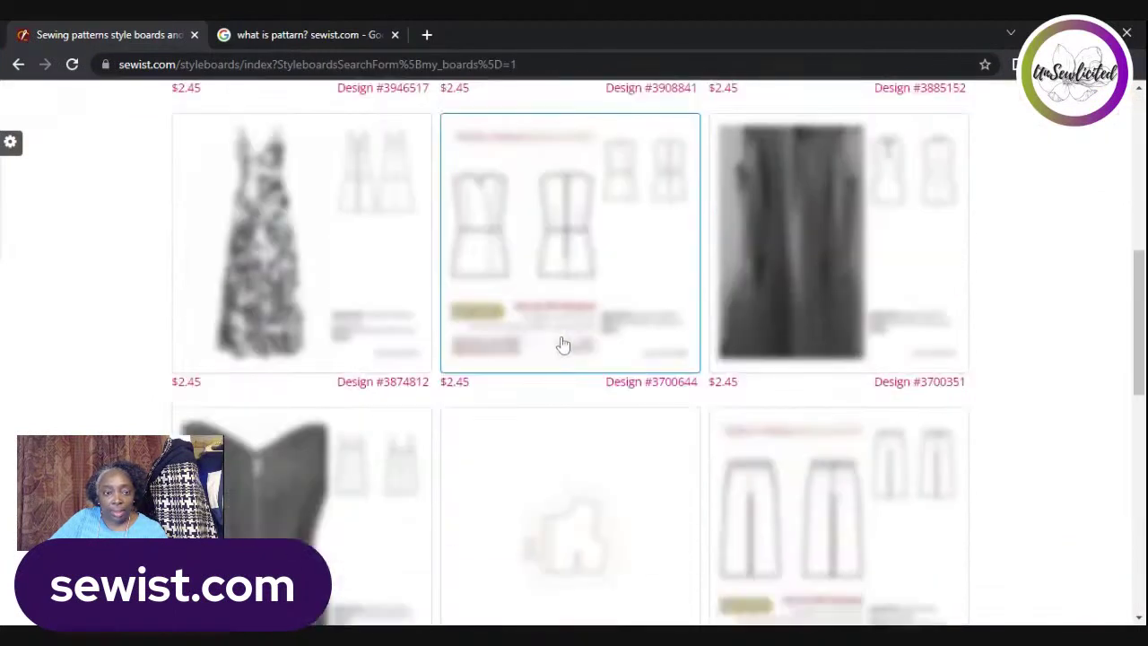
scroll(547, 339, up, 3)
- Open the styleboard for Design #3946517 and review its inspiration photo, technical drawings, pattern description and status details
click(260, 229)
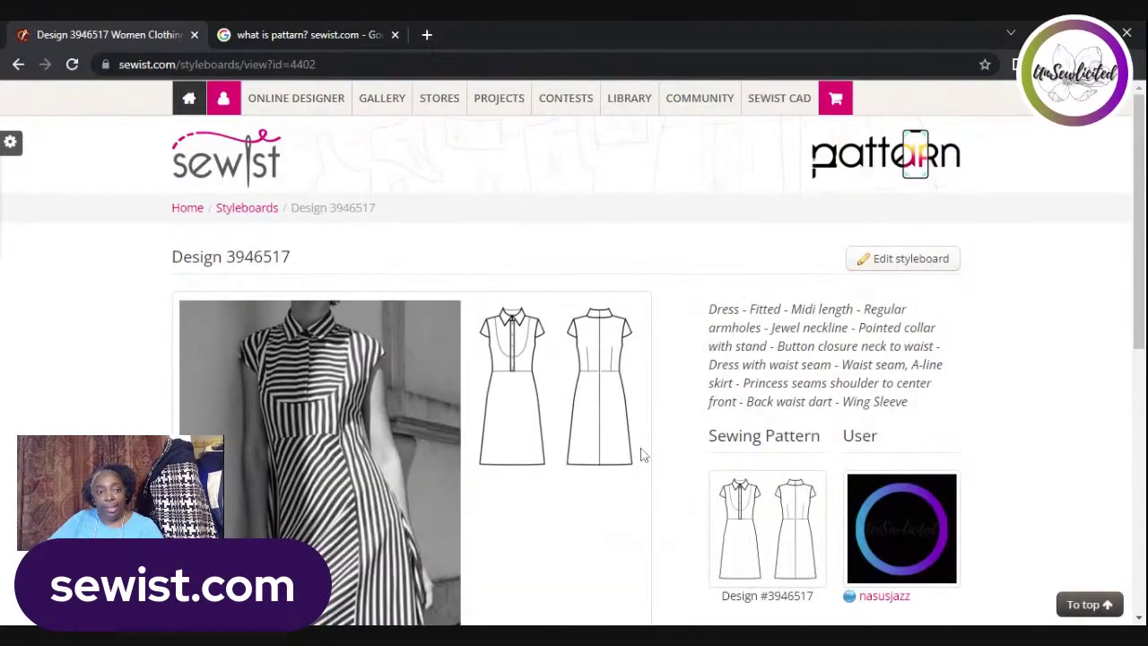
scroll(507, 489, down, 1)
scroll(514, 471, down, 1)
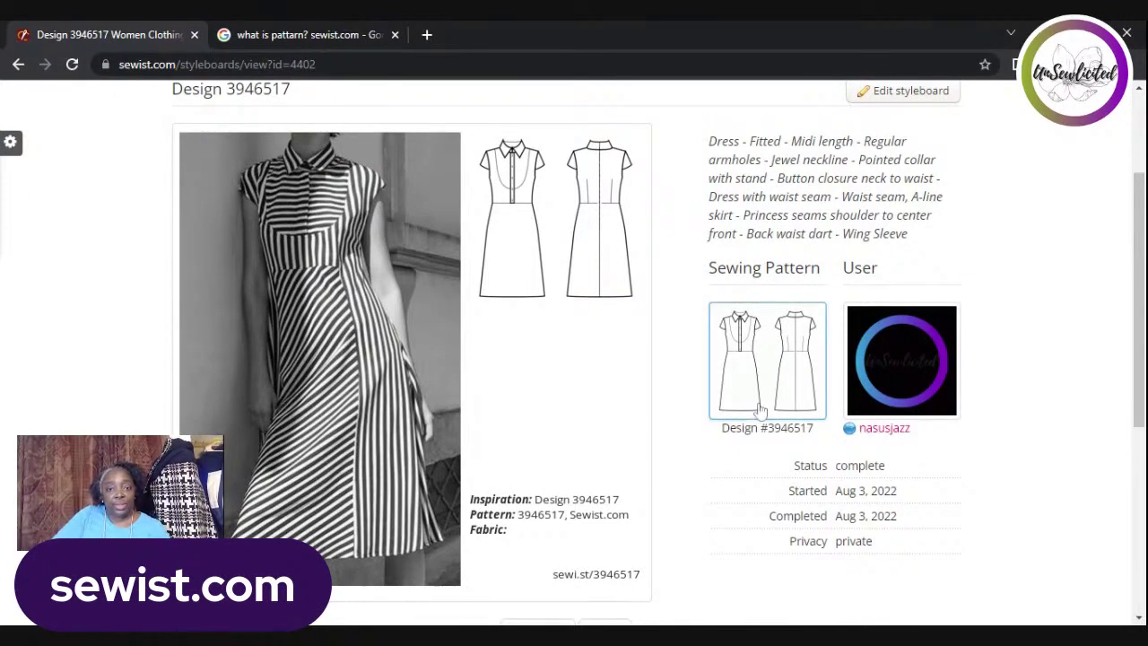
scroll(666, 377, down, 1)
scroll(665, 376, down, 1)
scroll(665, 377, up, 2)
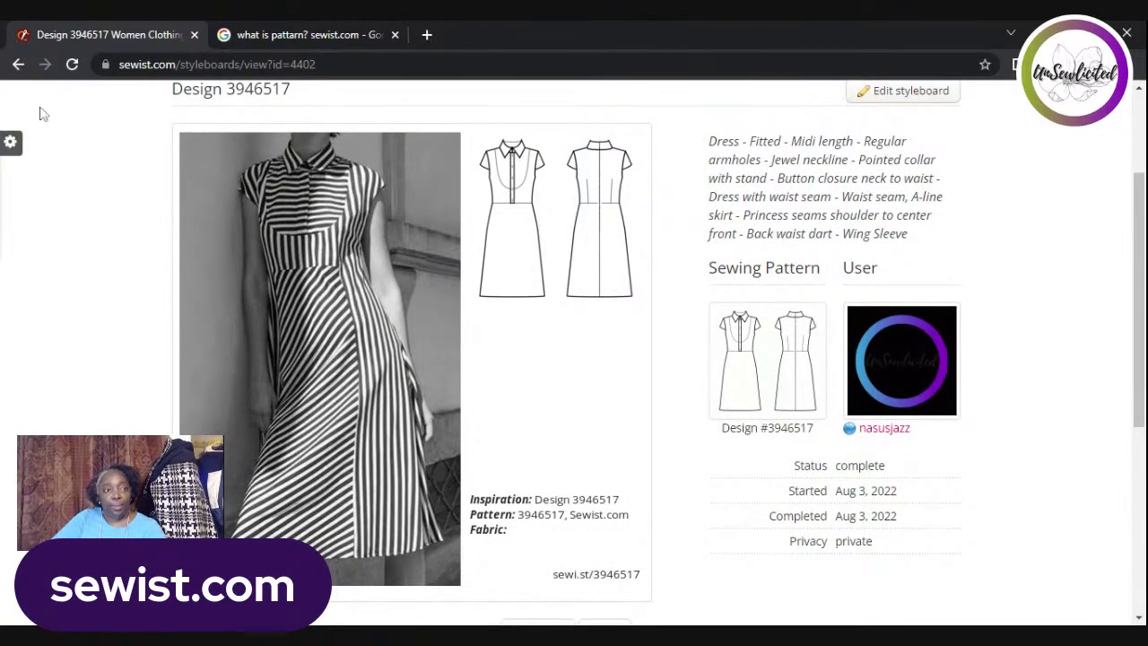
scroll(662, 471, down, 1)
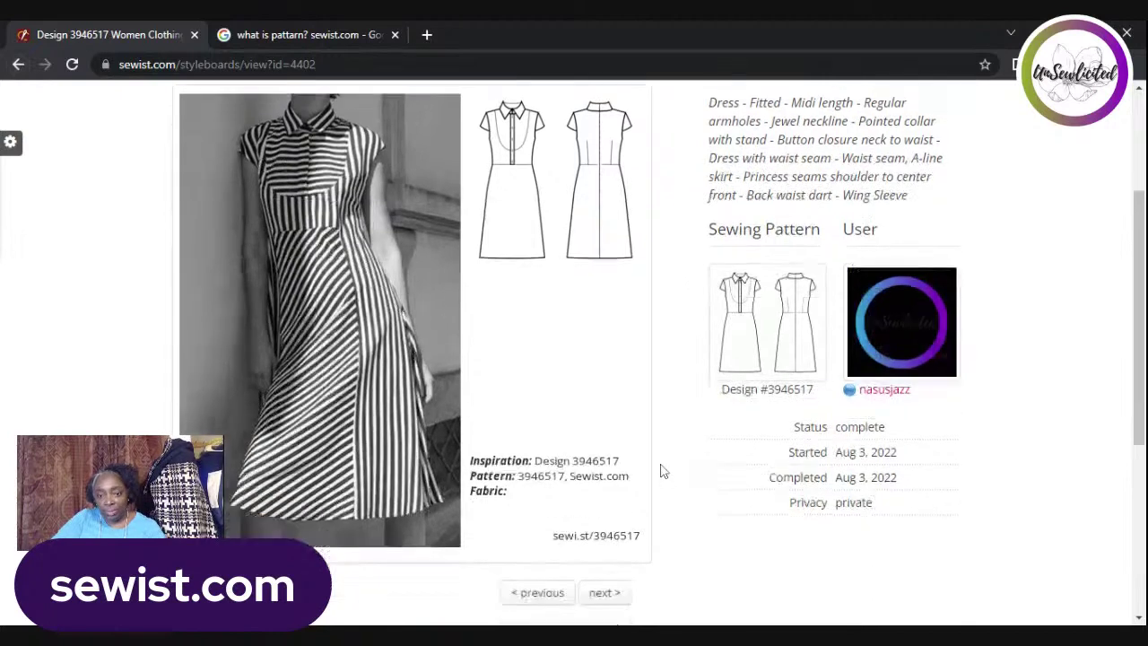
scroll(664, 461, down, 2)
scroll(696, 388, up, 6)
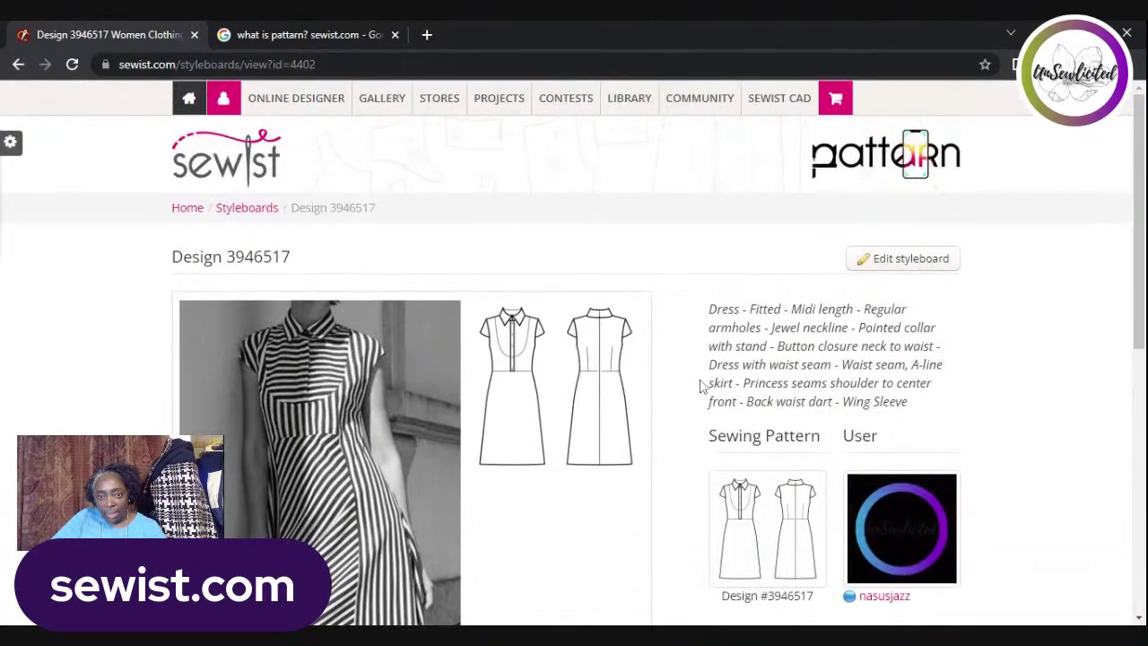
- Open the styleboard for Design #3885152 from the personal list, review its drawings and details, and return to the list
click(18, 65)
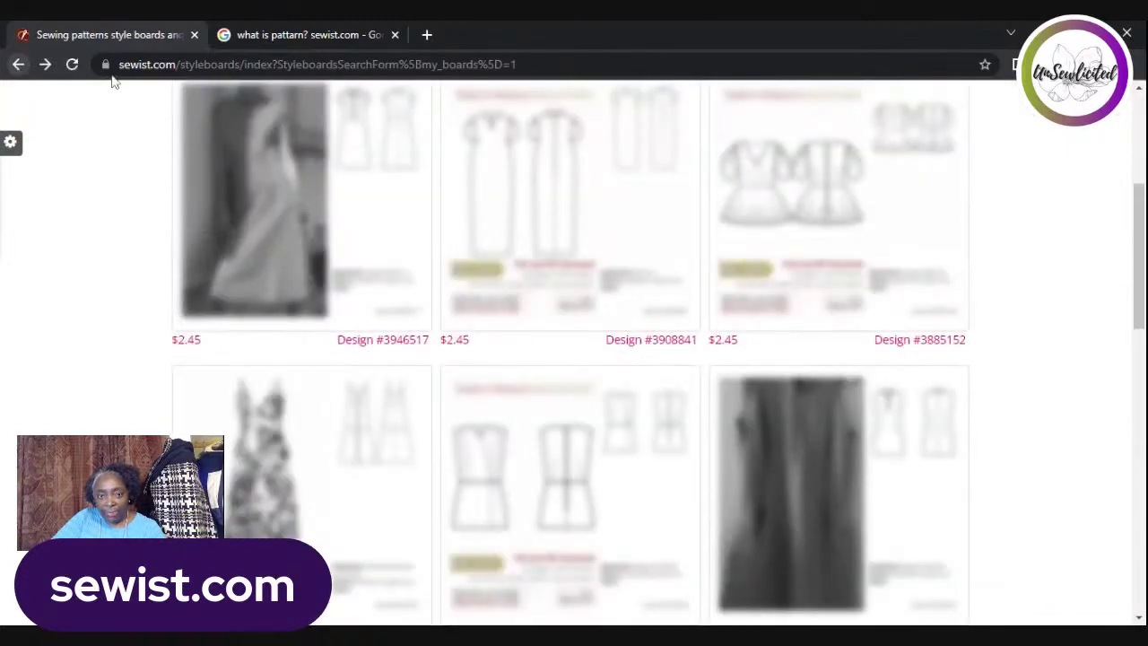
click(831, 233)
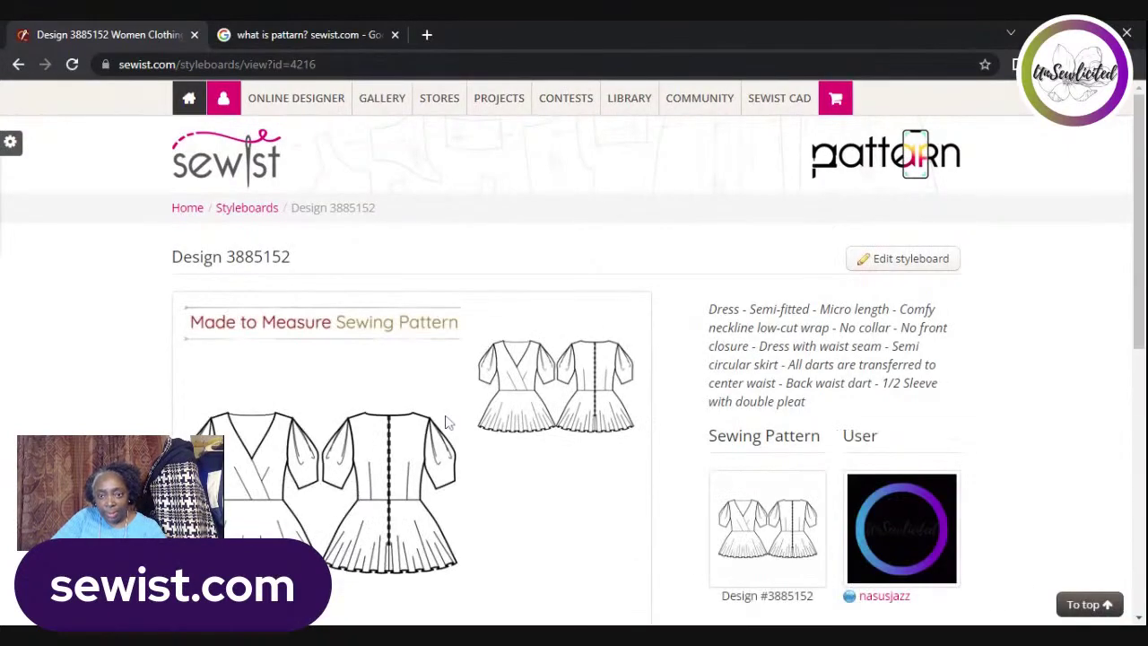
scroll(483, 440, down, 2)
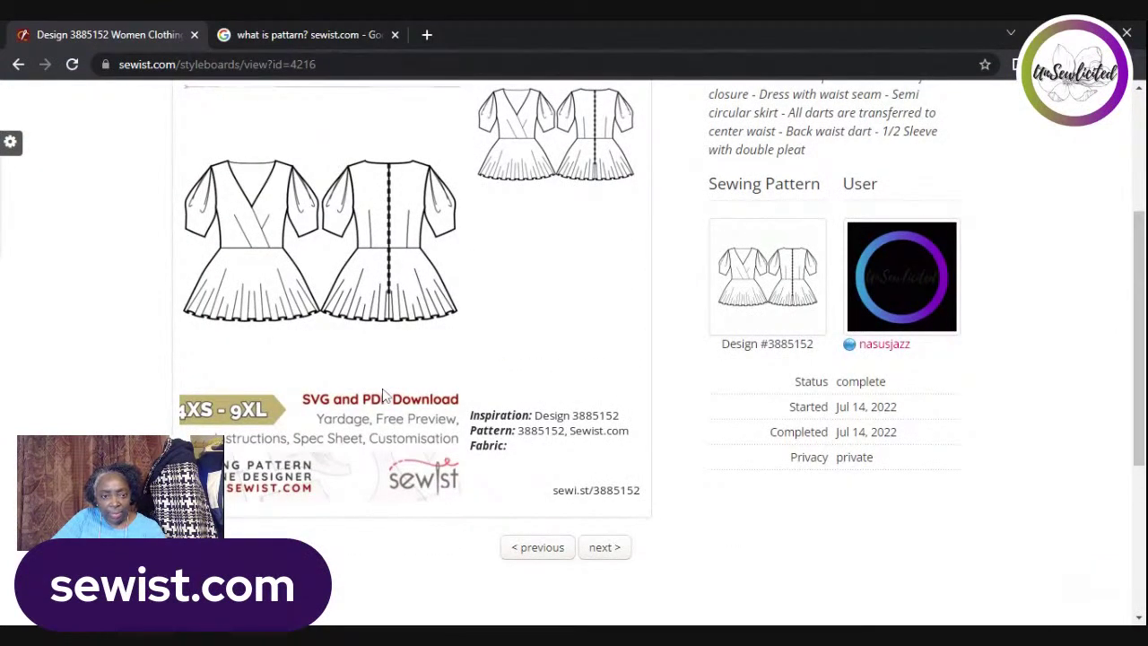
scroll(610, 357, up, 2)
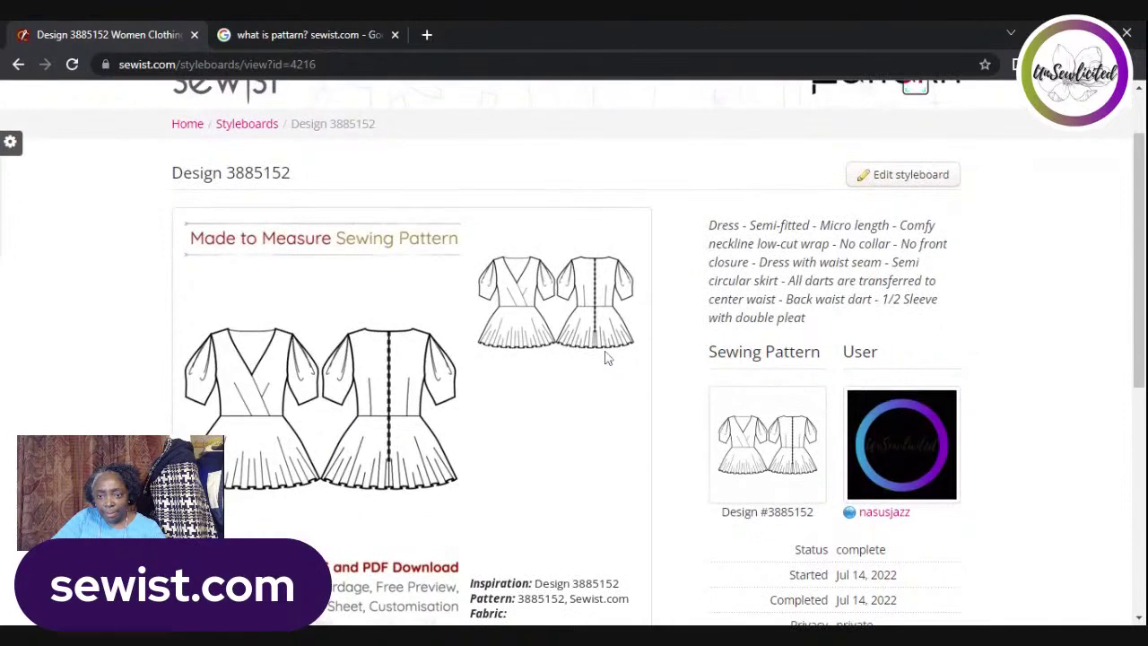
scroll(608, 357, down, 1)
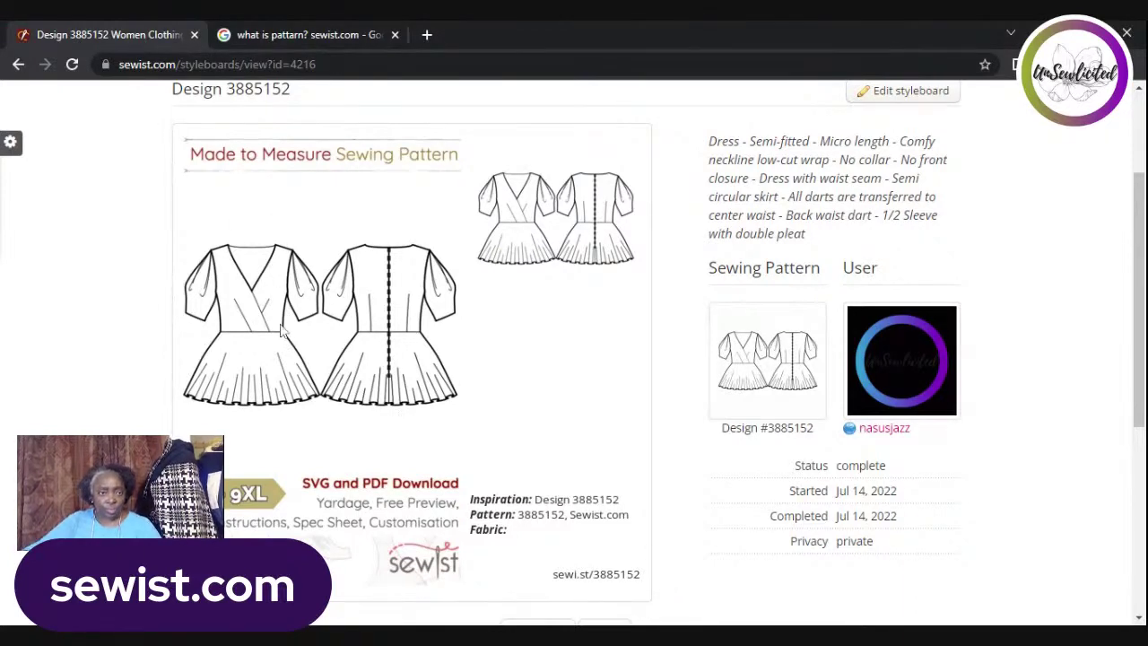
scroll(357, 308, up, 2)
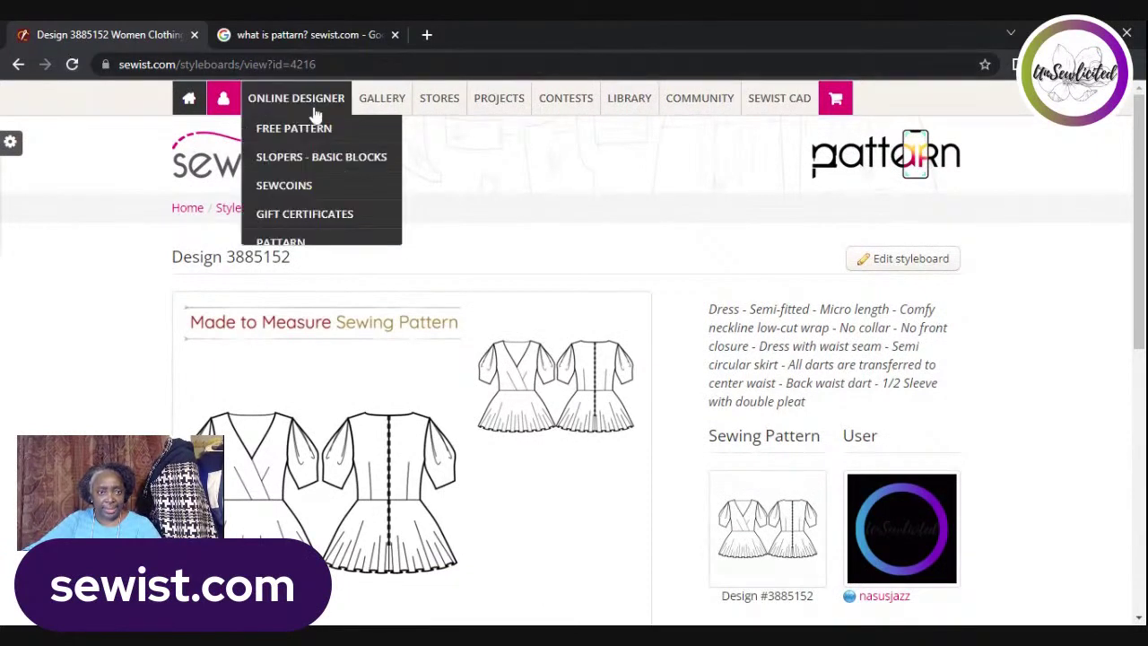
click(18, 64)
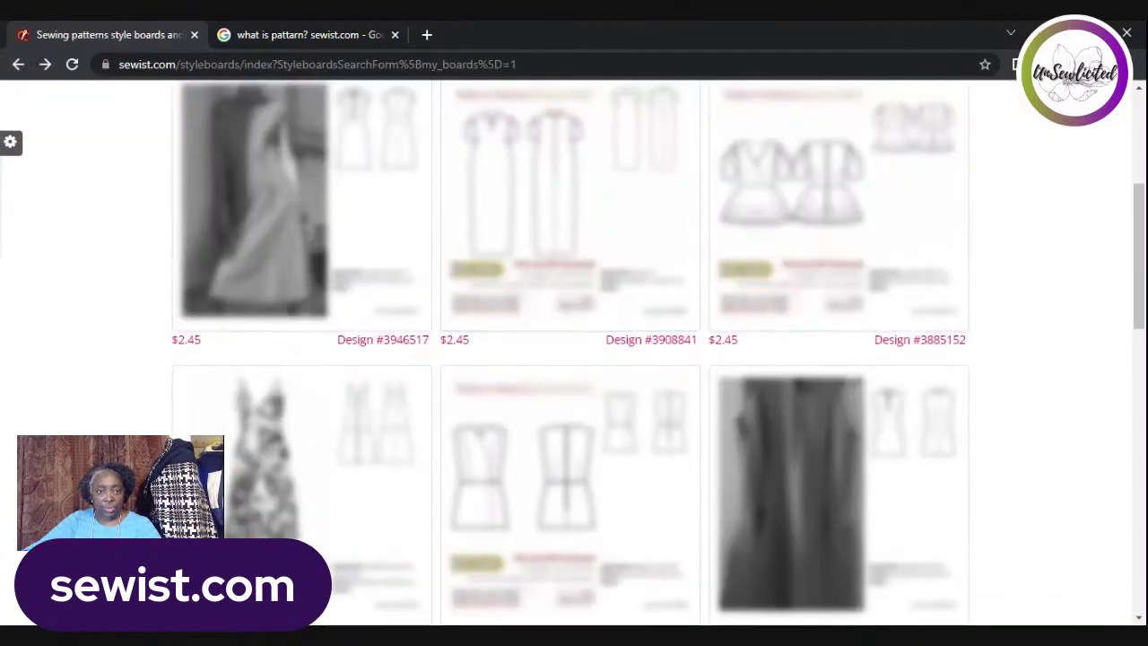
scroll(356, 122, up, 4)
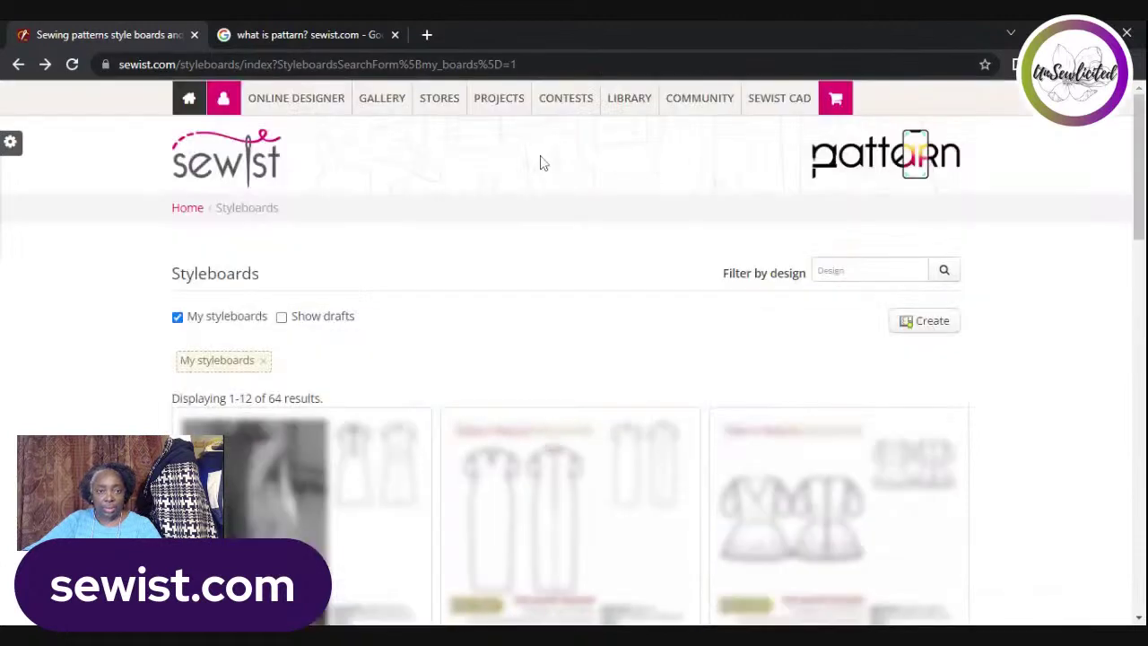
- Open the Sewist store from the Stores page and look through its made-to-measure patterns
click(449, 99)
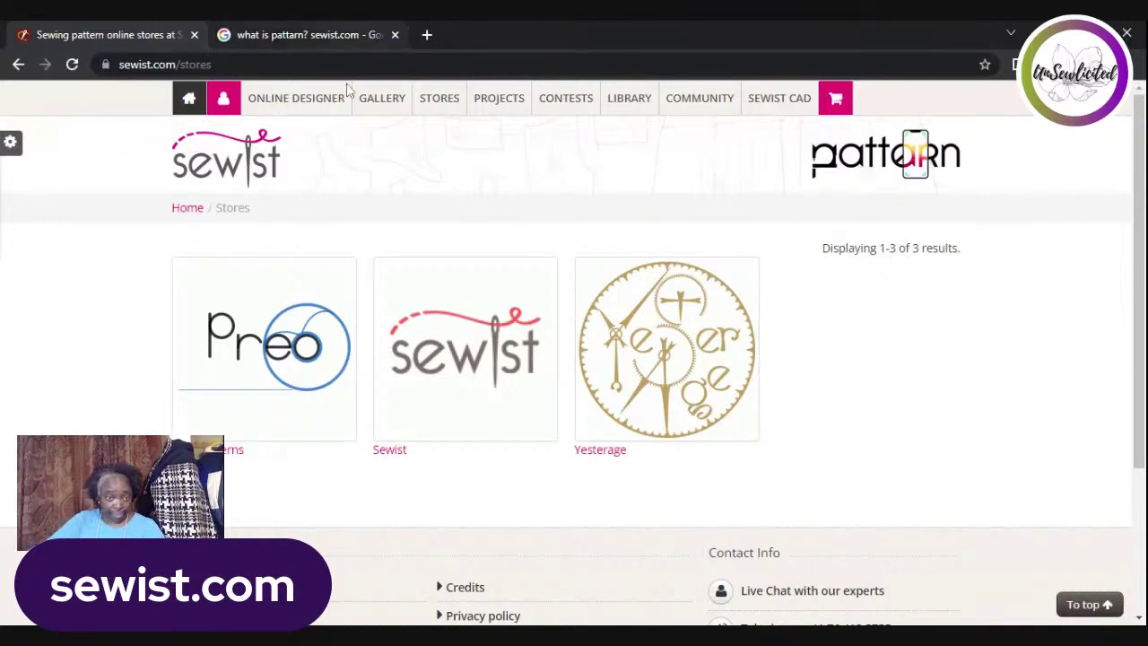
click(451, 330)
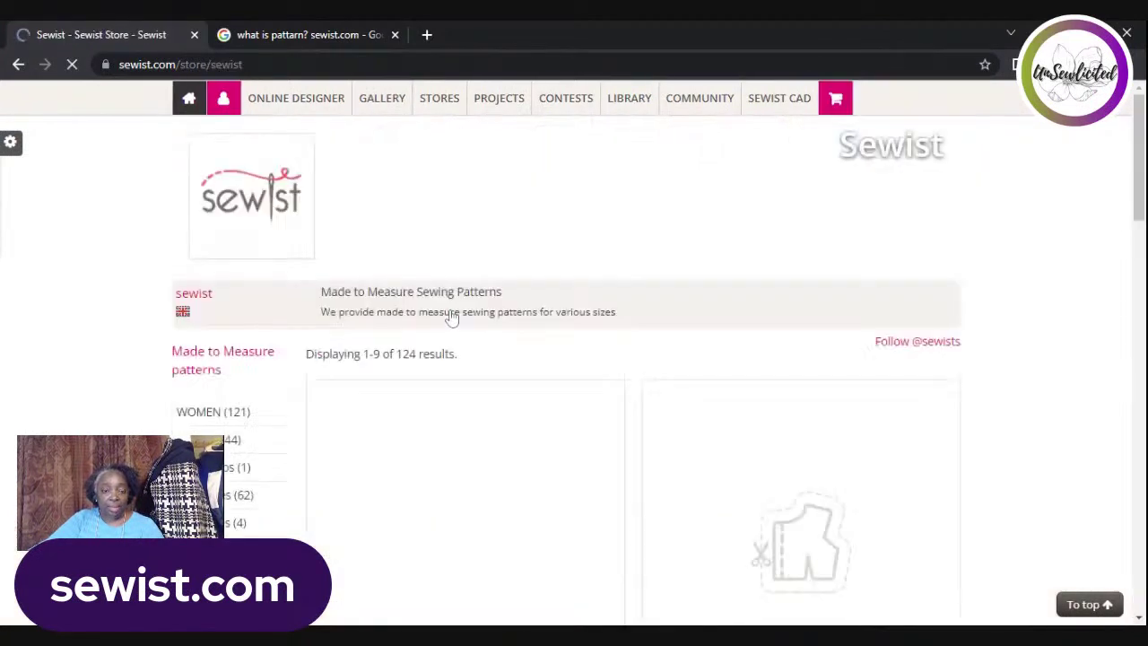
scroll(614, 331, down, 1)
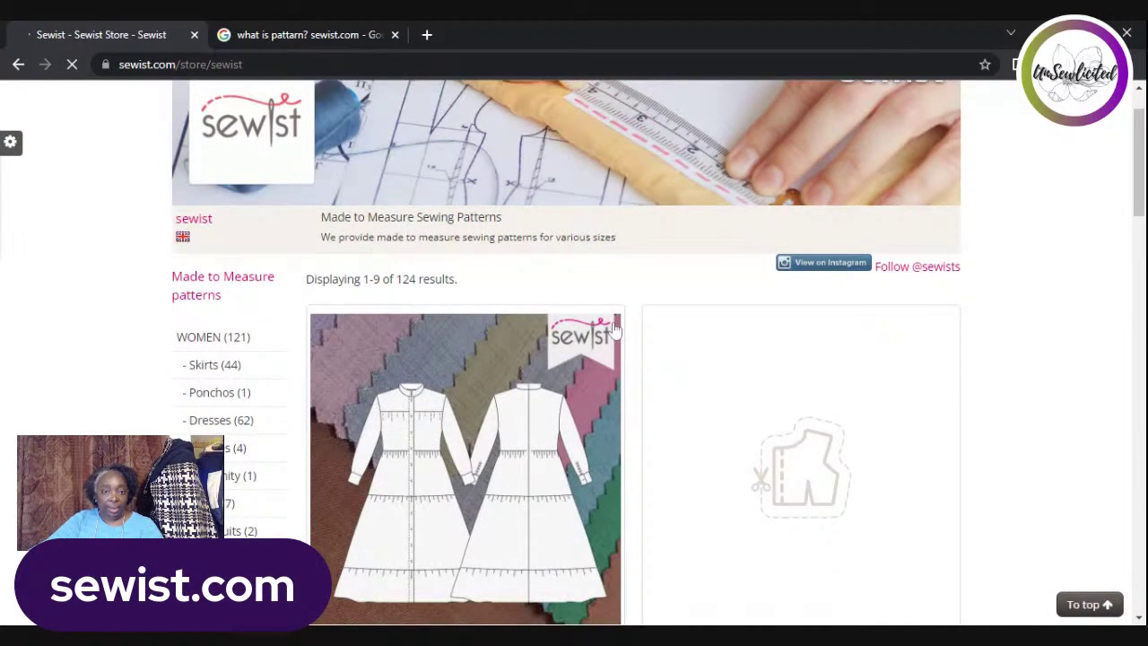
scroll(655, 238, down, 15)
scroll(633, 216, up, 10)
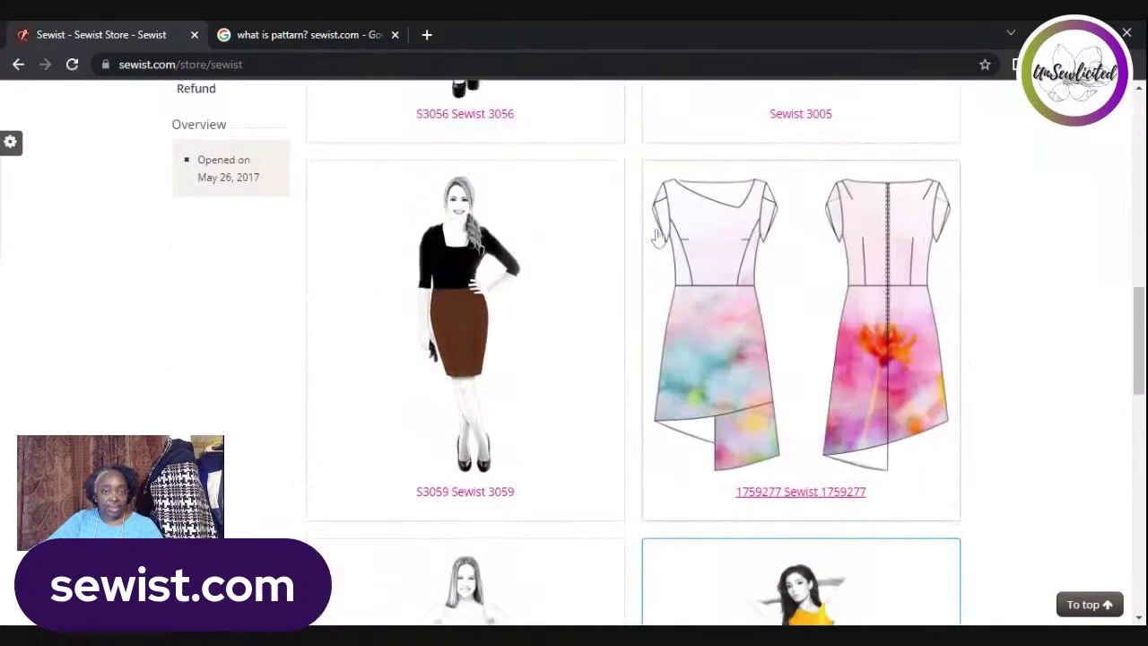
scroll(515, 294, up, 3)
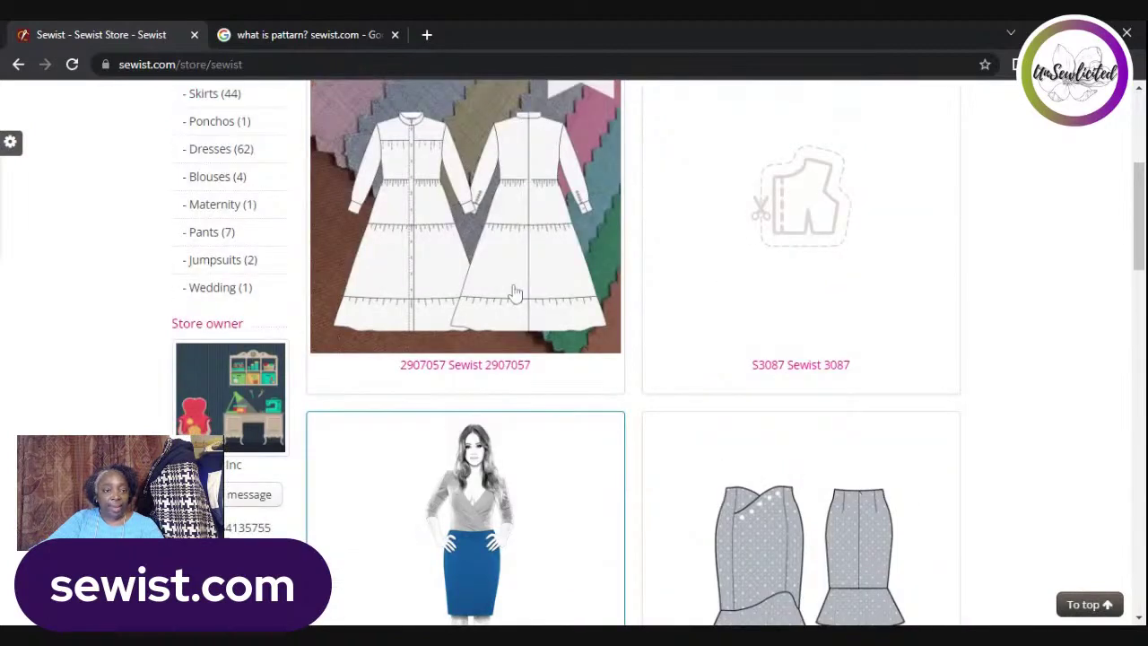
- Review the Sewist store's garment categories, owner details and policies, and return to the Stores page
scroll(239, 367, up, 3)
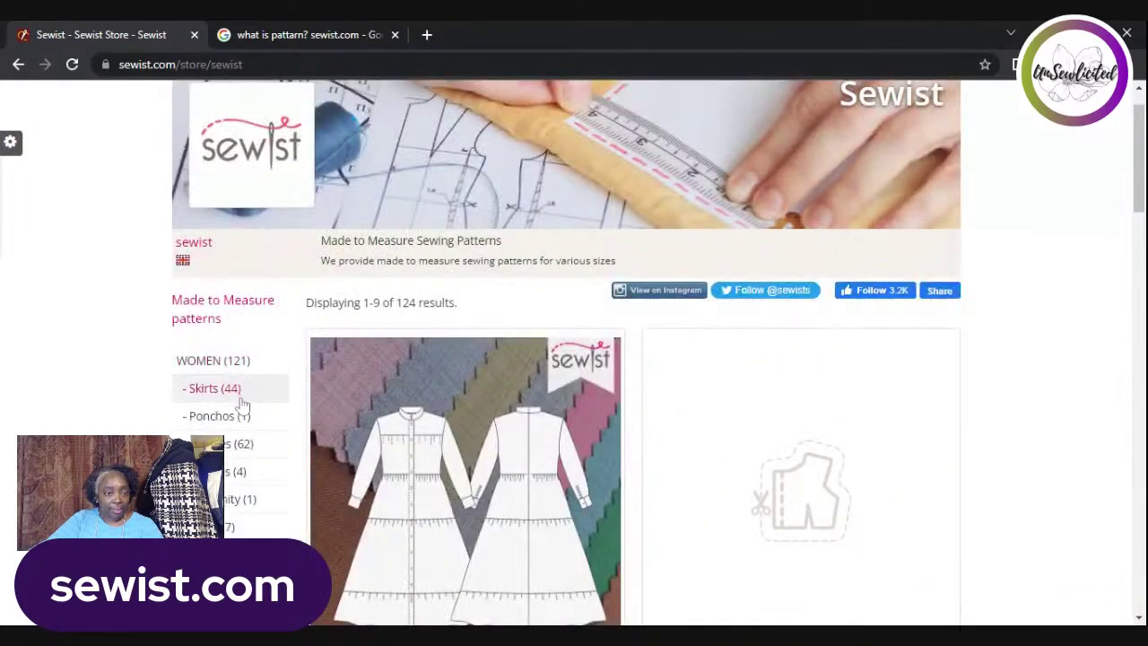
scroll(240, 421, down, 2)
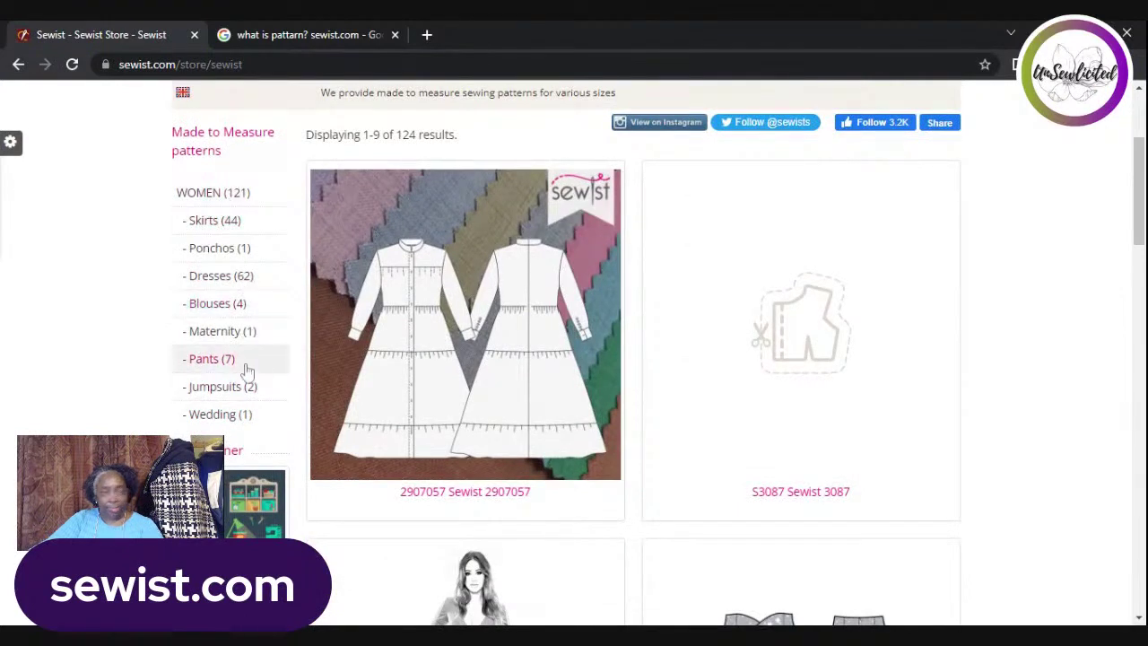
scroll(320, 225, up, 3)
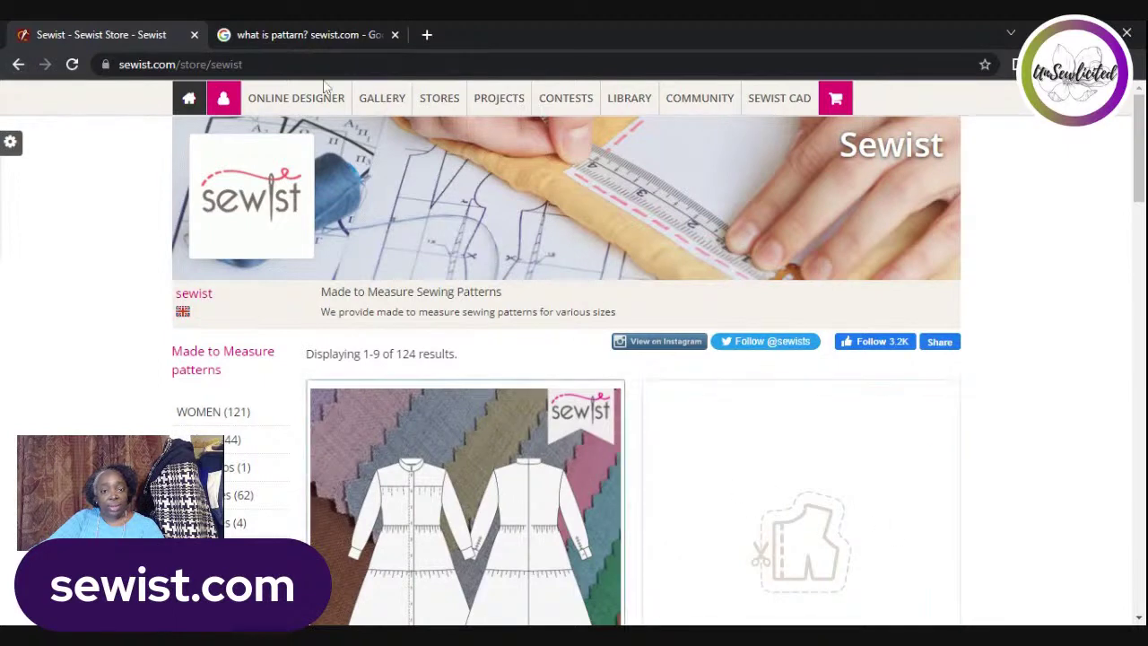
scroll(393, 384, down, 4)
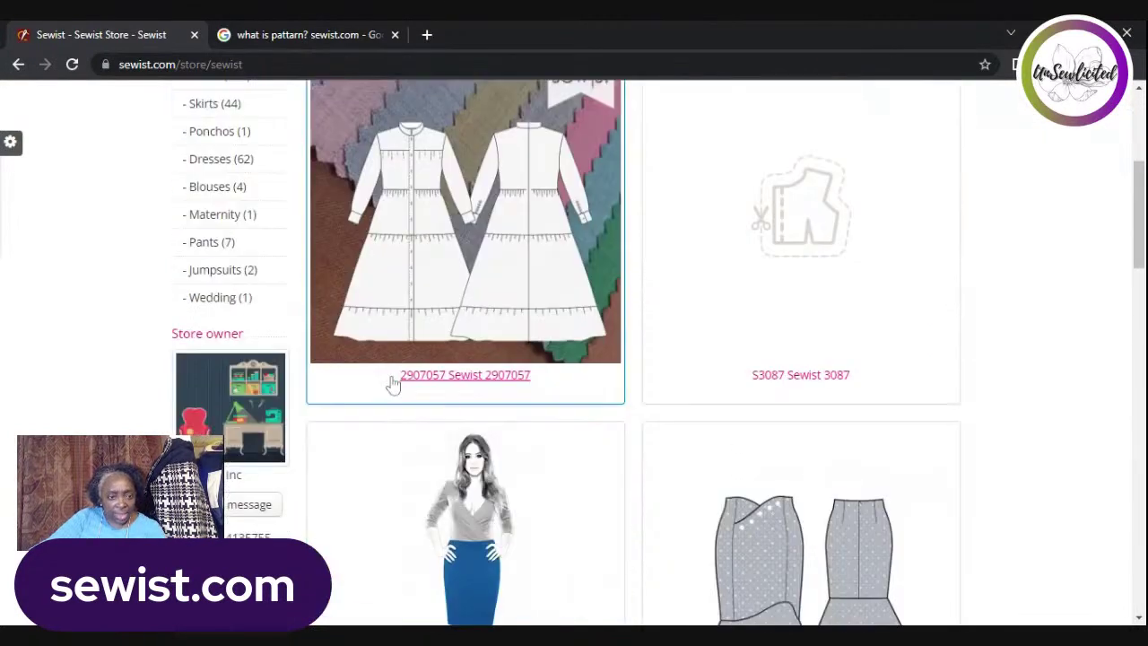
scroll(399, 390, down, 3)
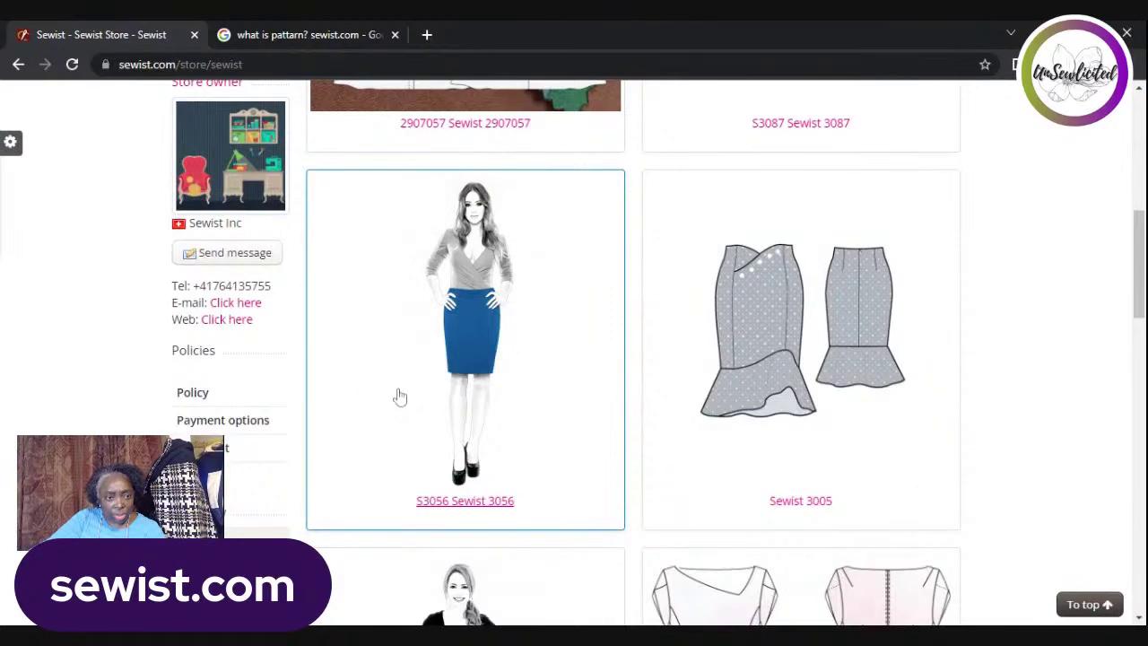
scroll(402, 395, down, 2)
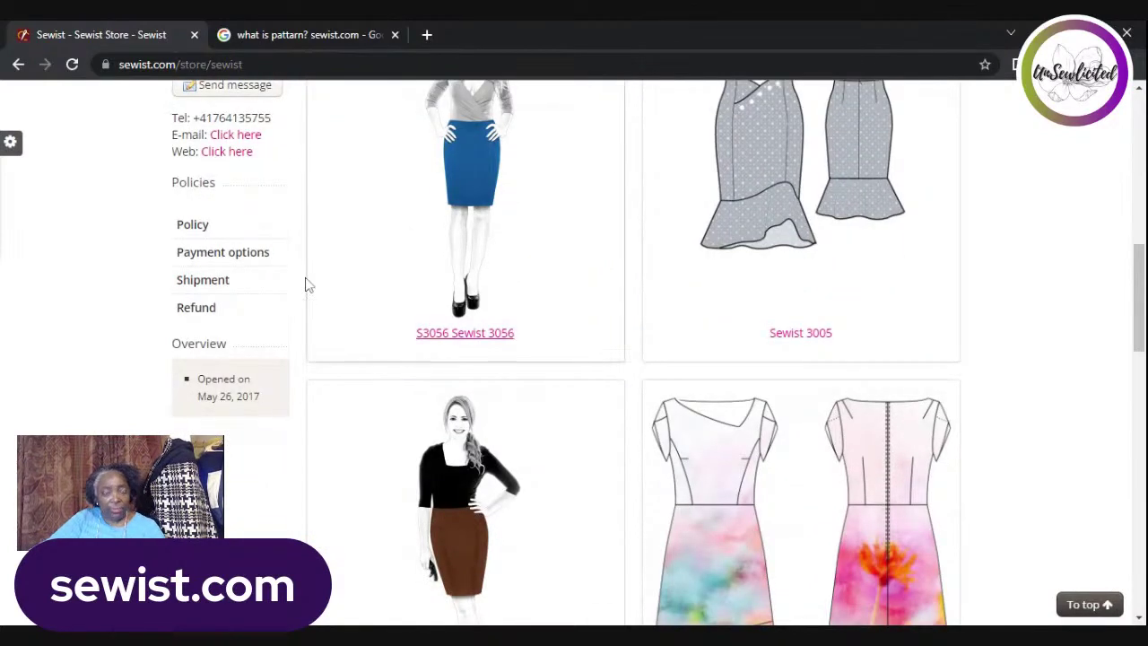
scroll(305, 284, up, 8)
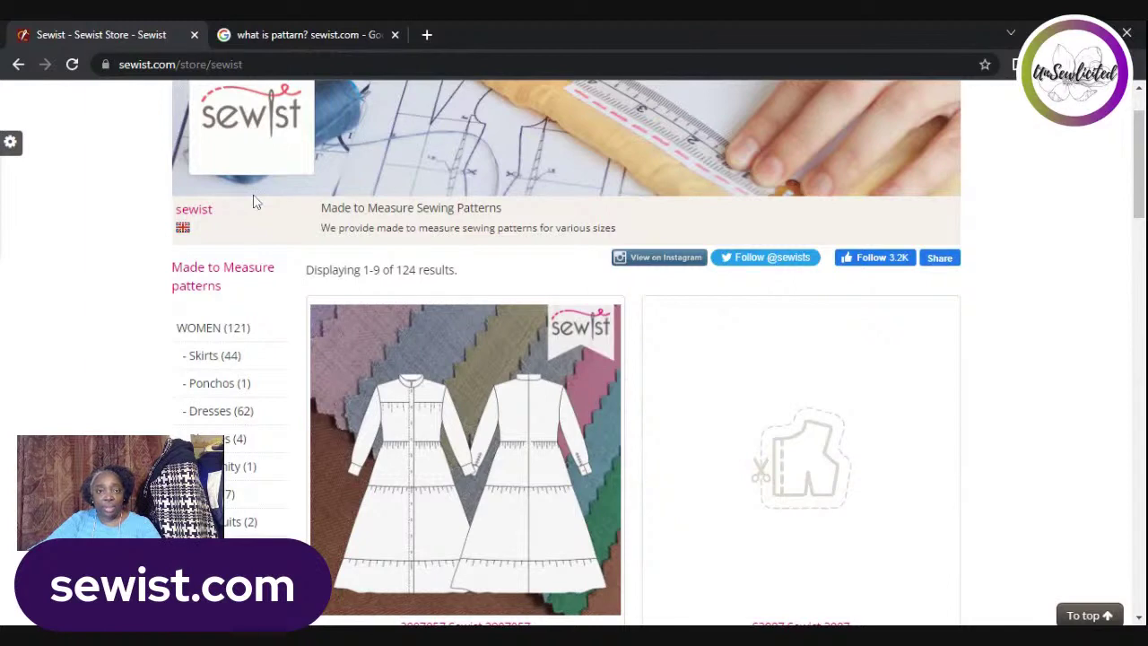
key(alt+Left)
- Open the stores' Patterns page and look through the first page of patterns and their prices
mouse_move(453, 99)
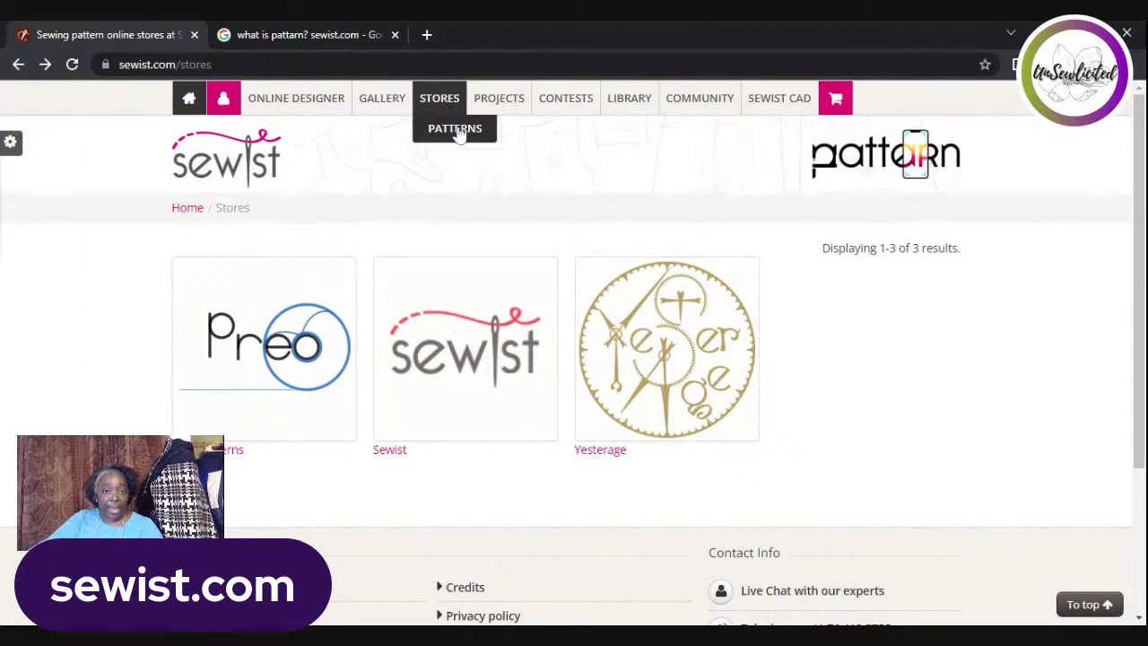
click(458, 131)
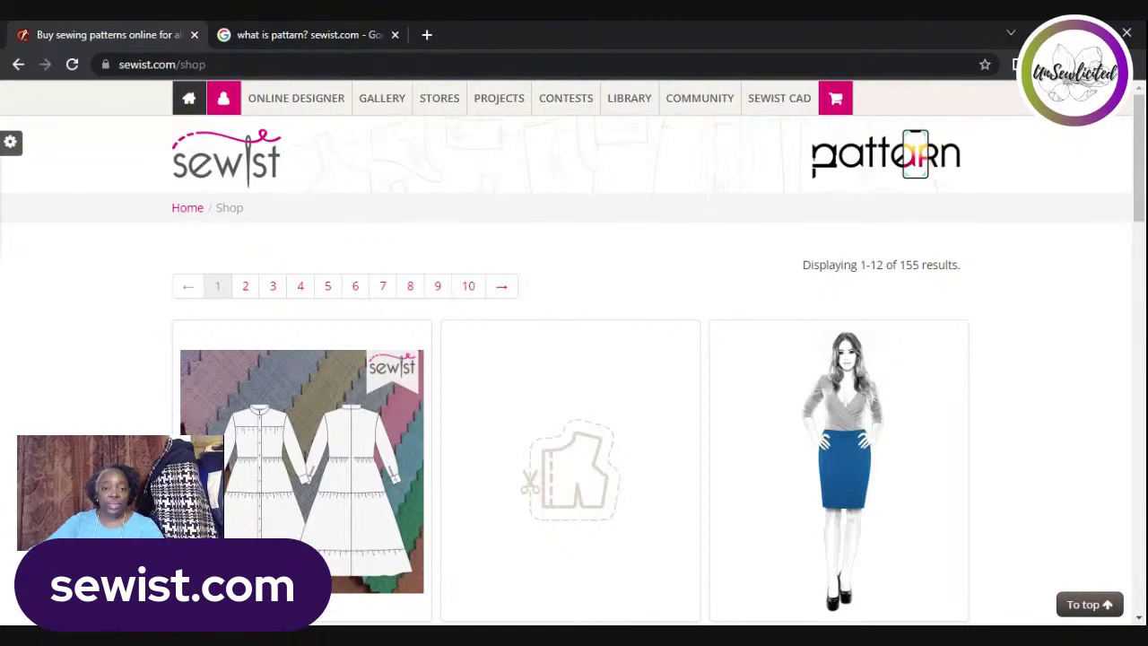
scroll(605, 341, down, 4)
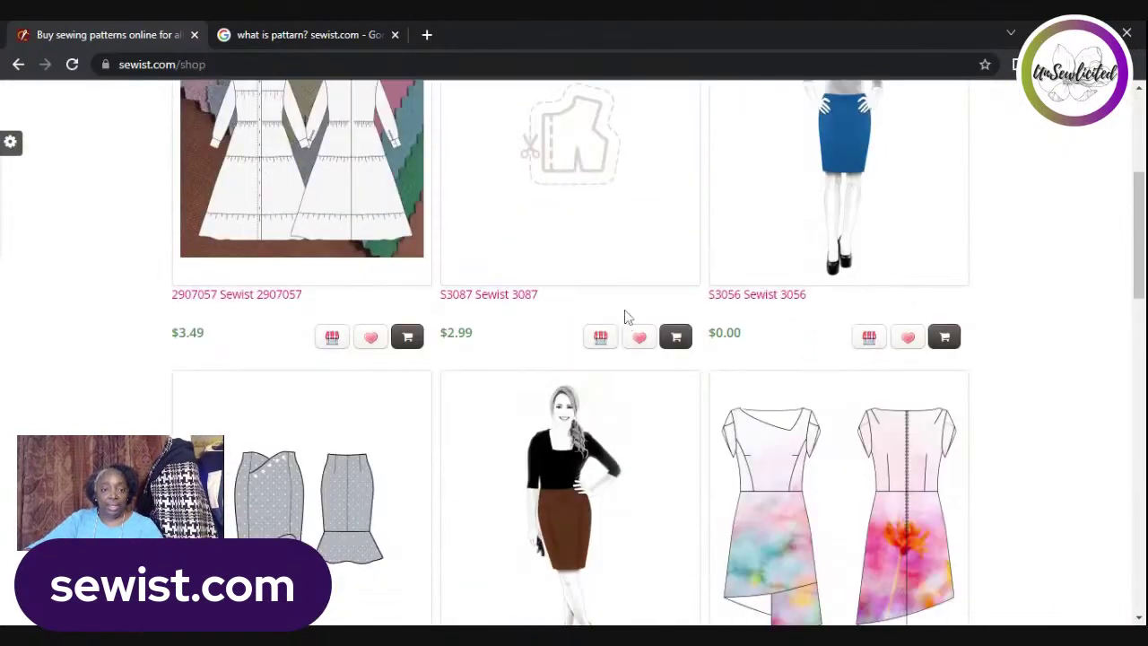
scroll(627, 317, down, 6)
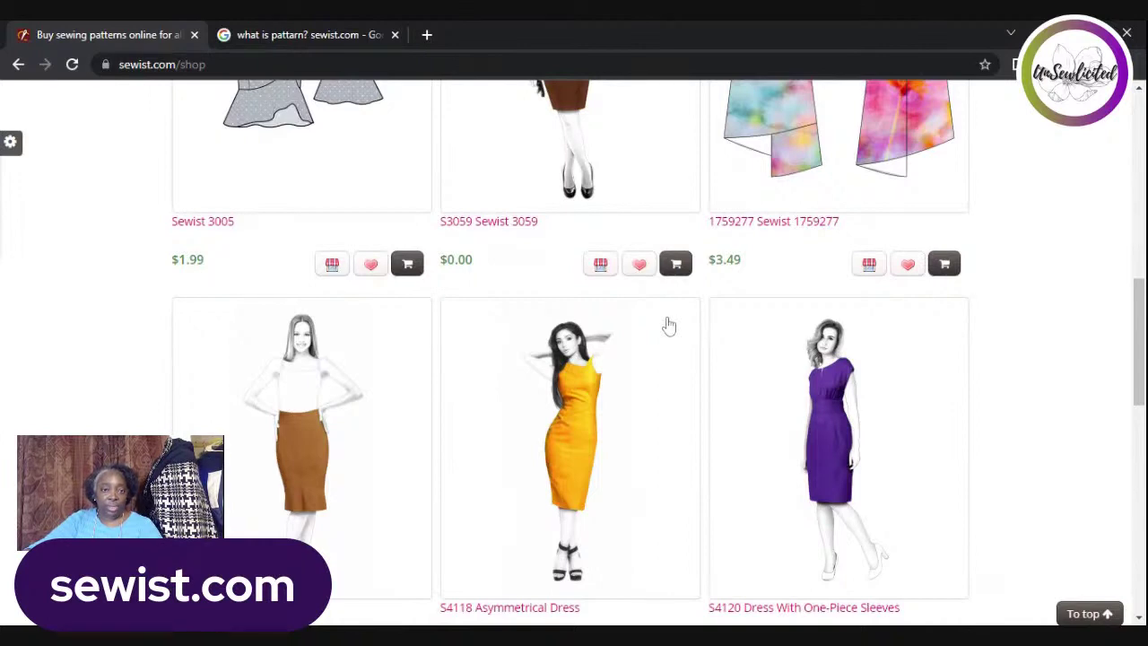
scroll(668, 326, down, 6)
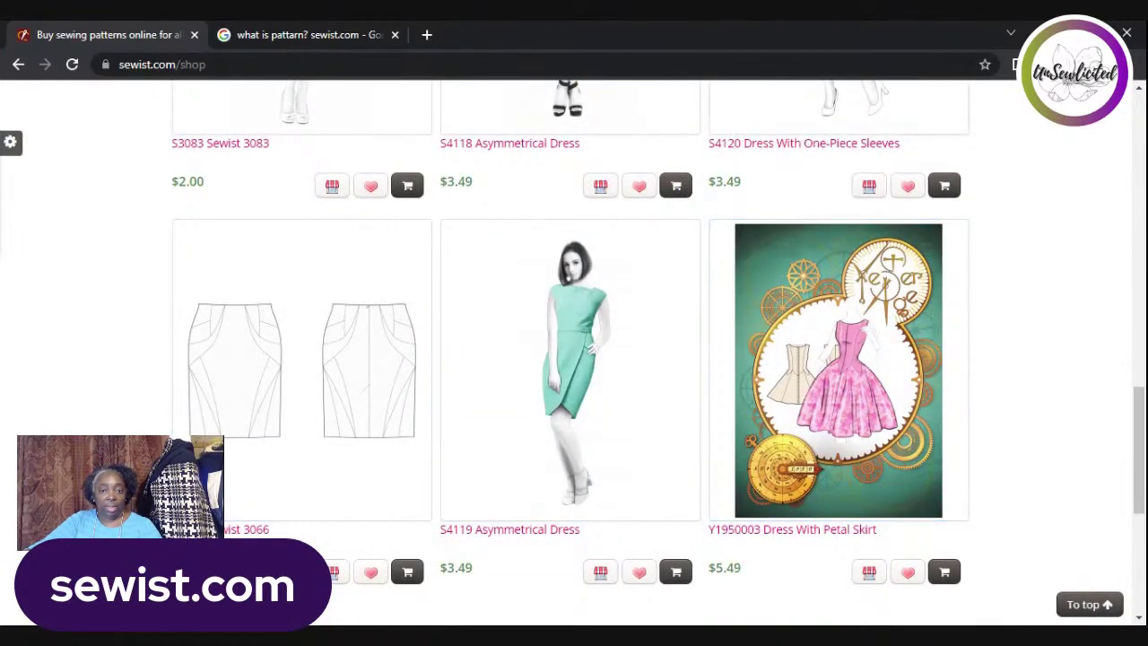
scroll(263, 197, up, 1)
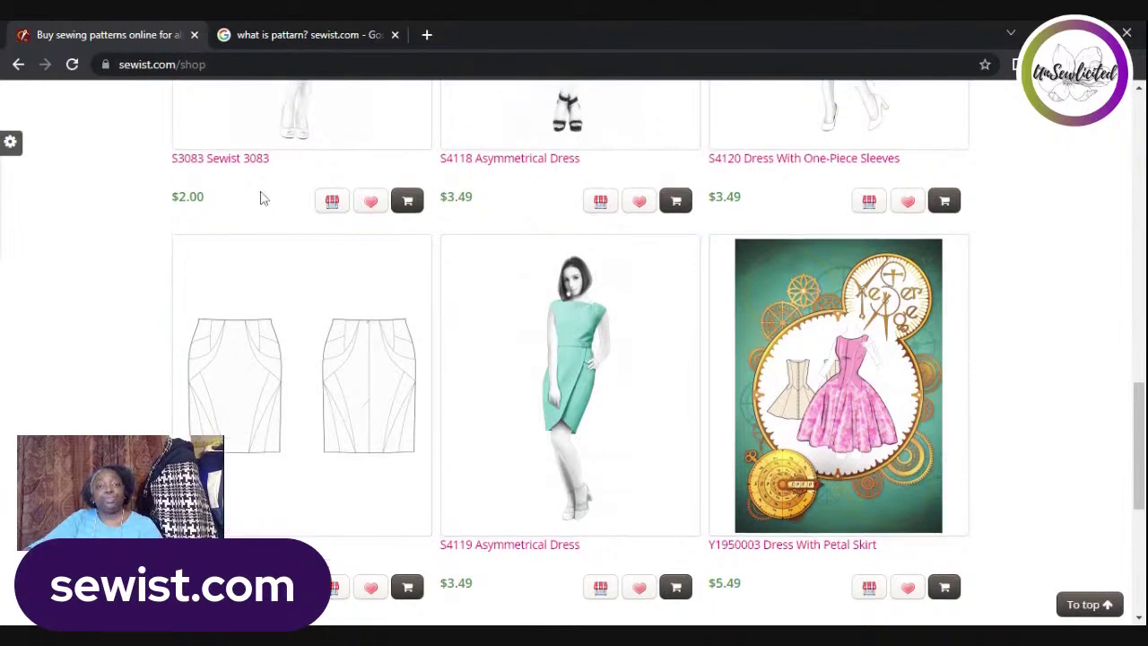
scroll(265, 202, up, 4)
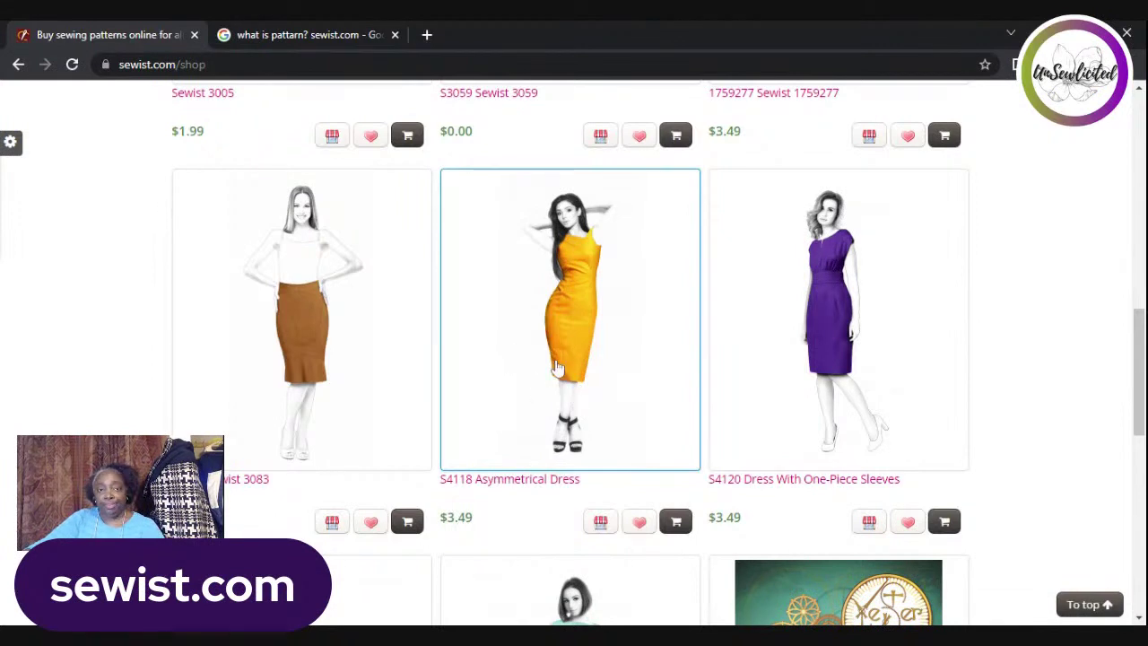
scroll(556, 368, up, 10)
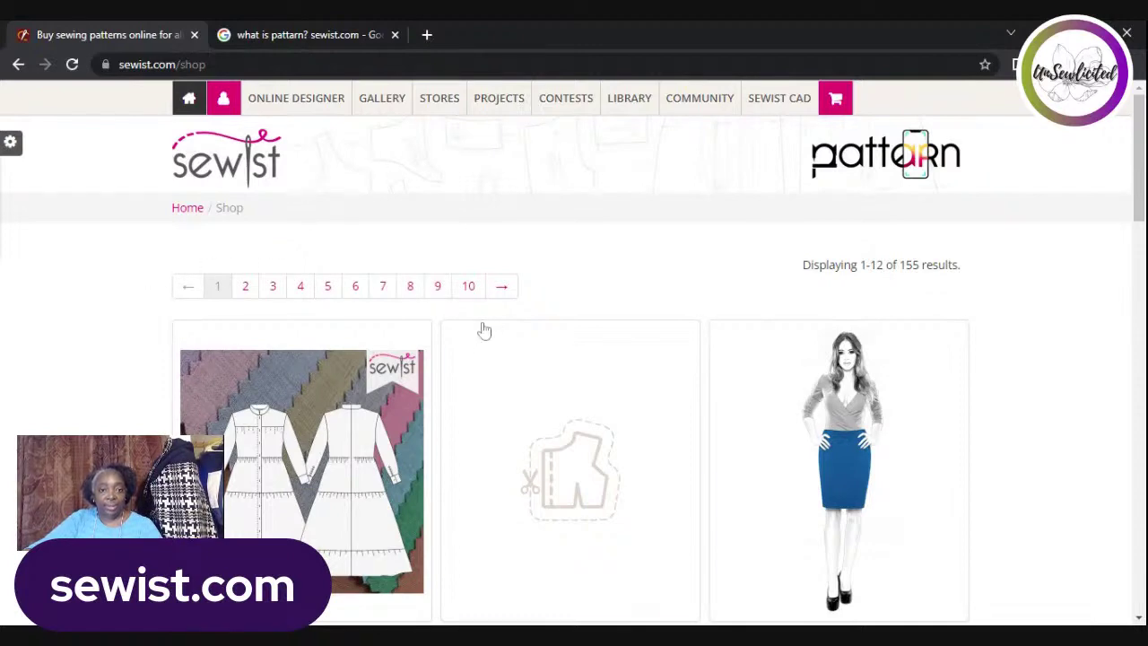
scroll(739, 416, down, 5)
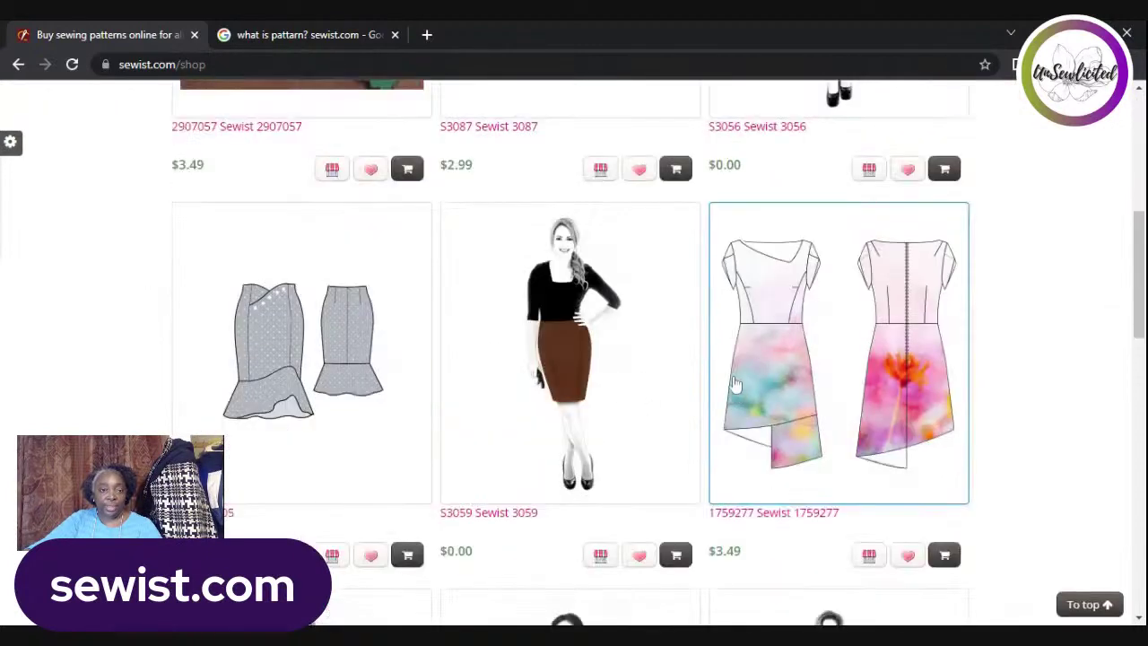
scroll(734, 384, up, 5)
scroll(619, 261, up, 1)
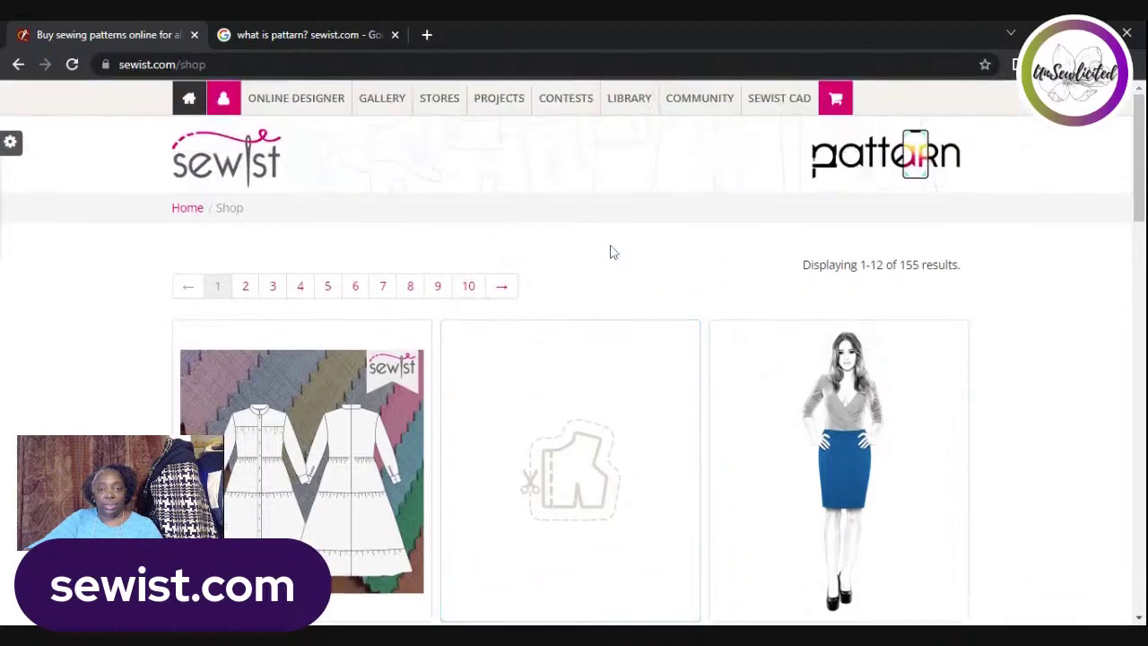
- Open the Projects page and look through the newest sewing projects down to the Plaid Dress
mouse_move(500, 108)
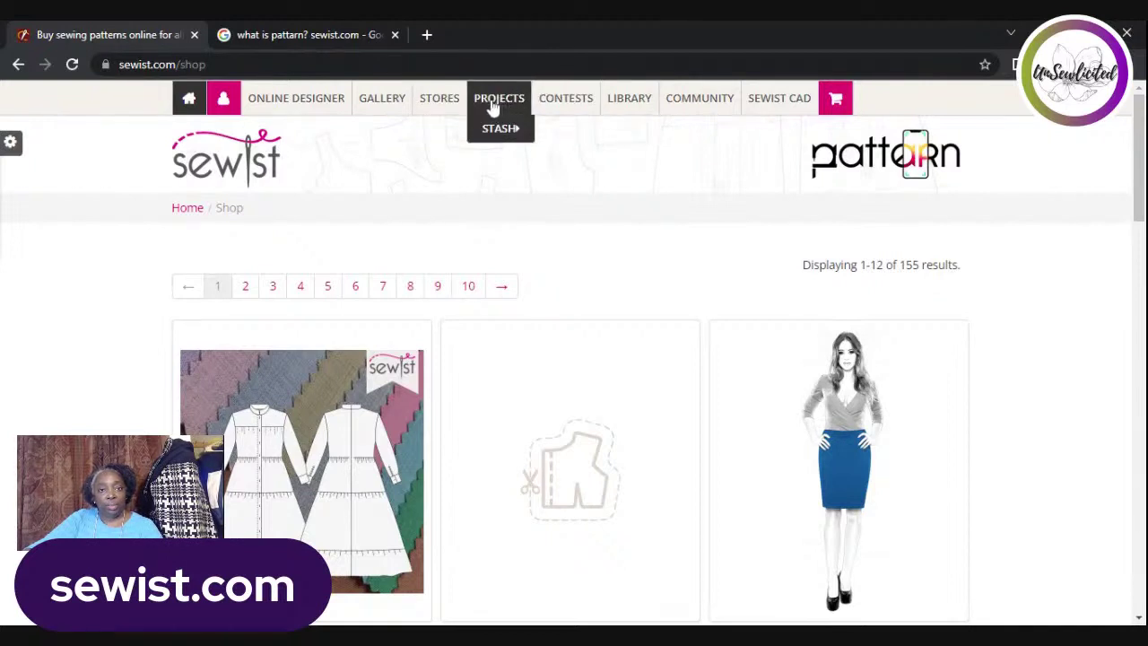
click(504, 106)
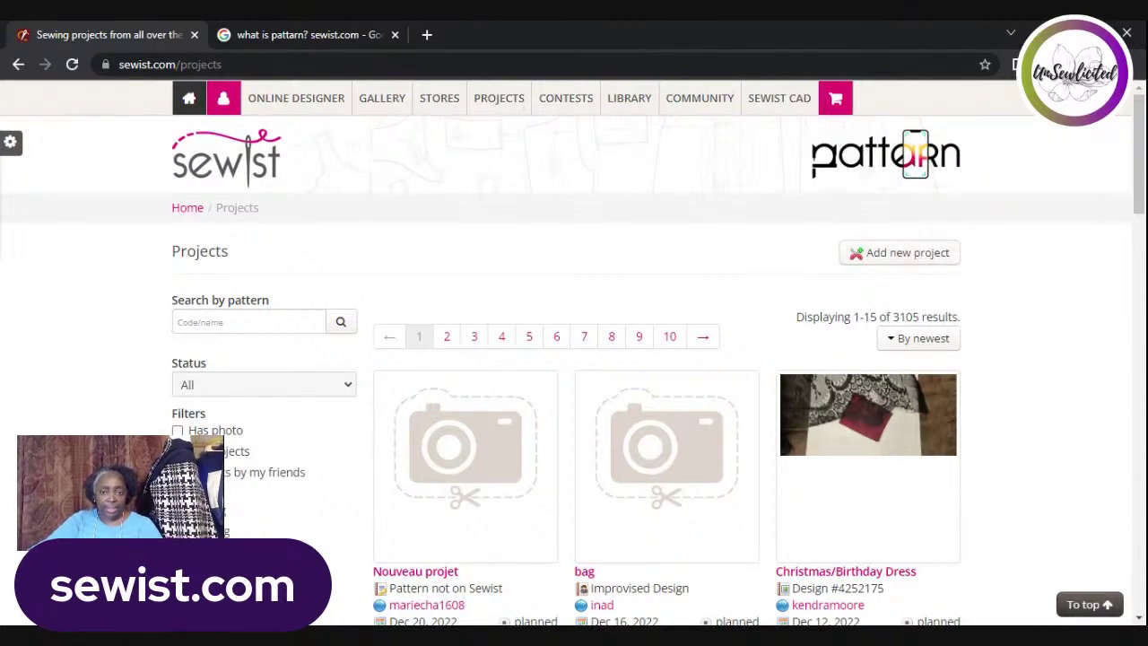
scroll(867, 405, down, 1)
scroll(867, 404, down, 7)
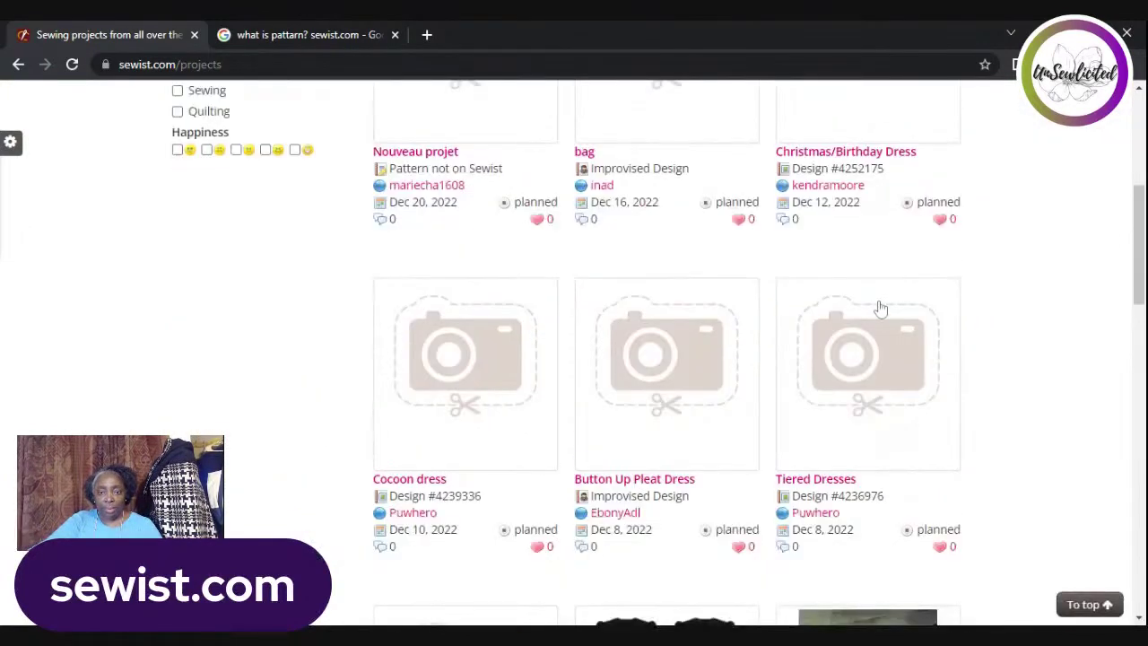
scroll(926, 328, down, 2)
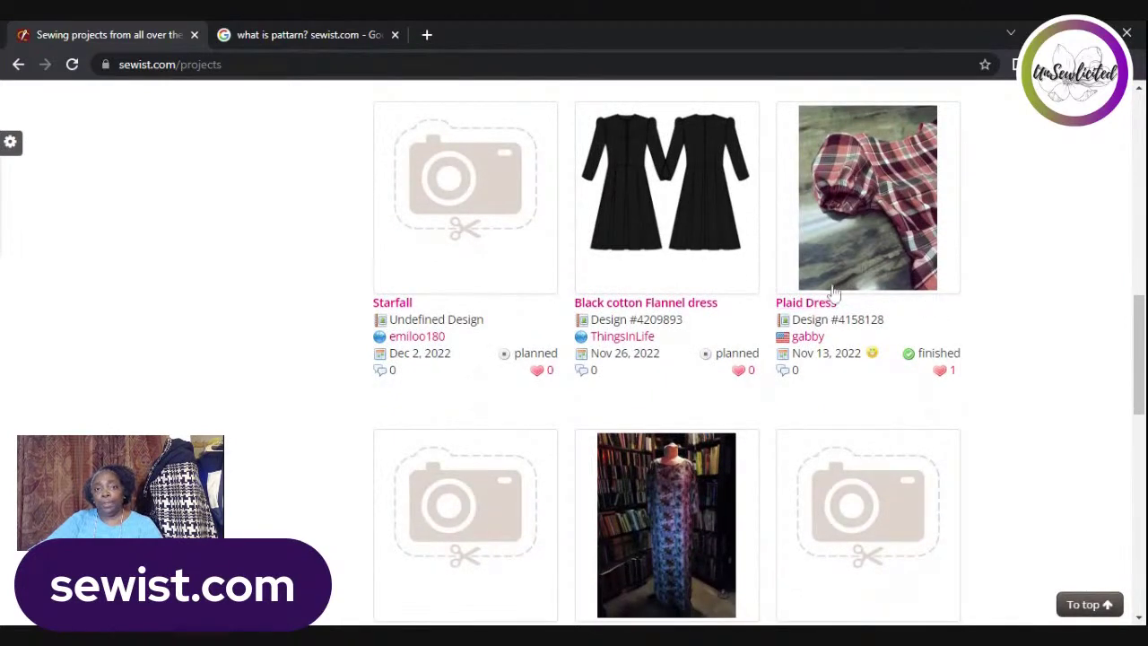
- Open the Plaid Dress project and review its photos, project details, notes, linked design and comments section
click(852, 262)
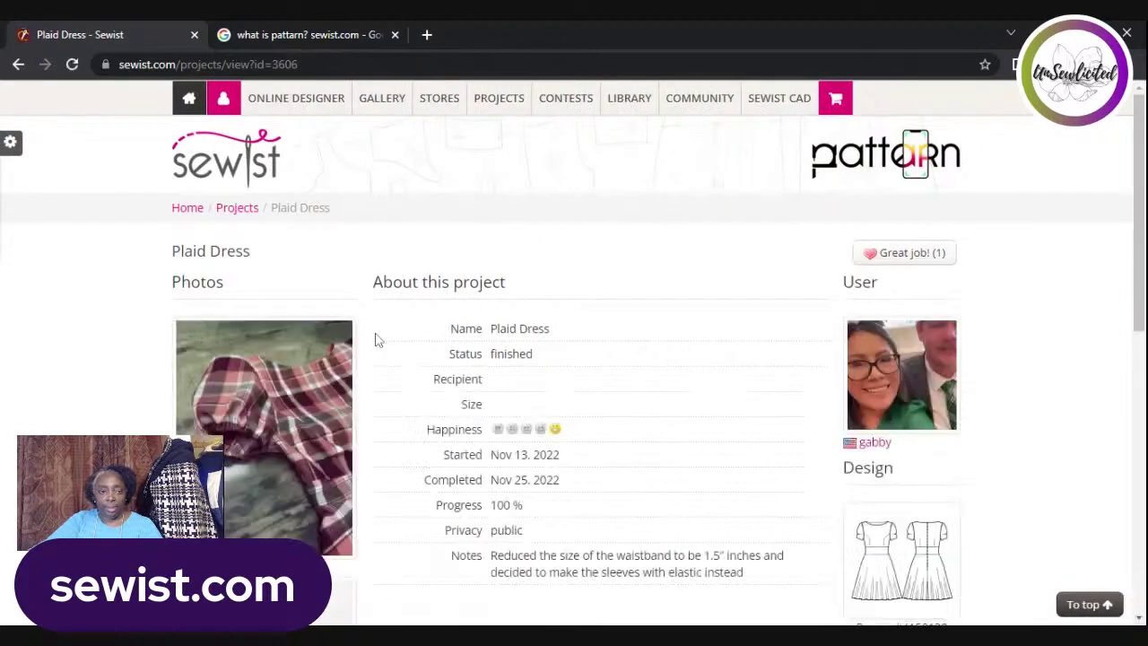
scroll(305, 408, down, 2)
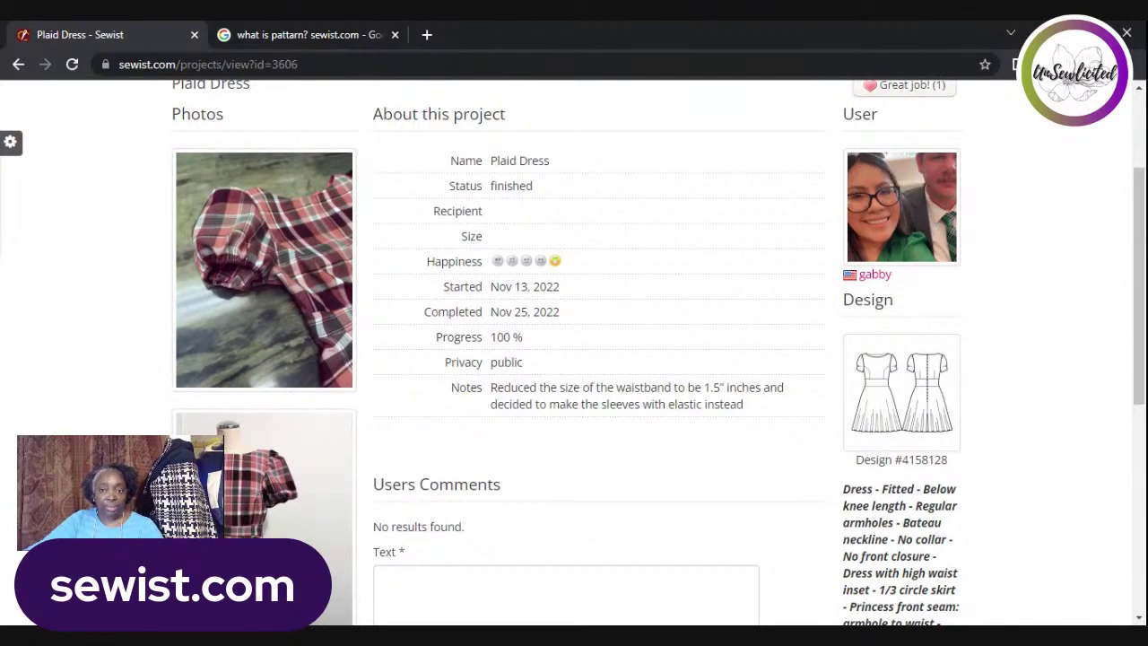
scroll(844, 328, down, 1)
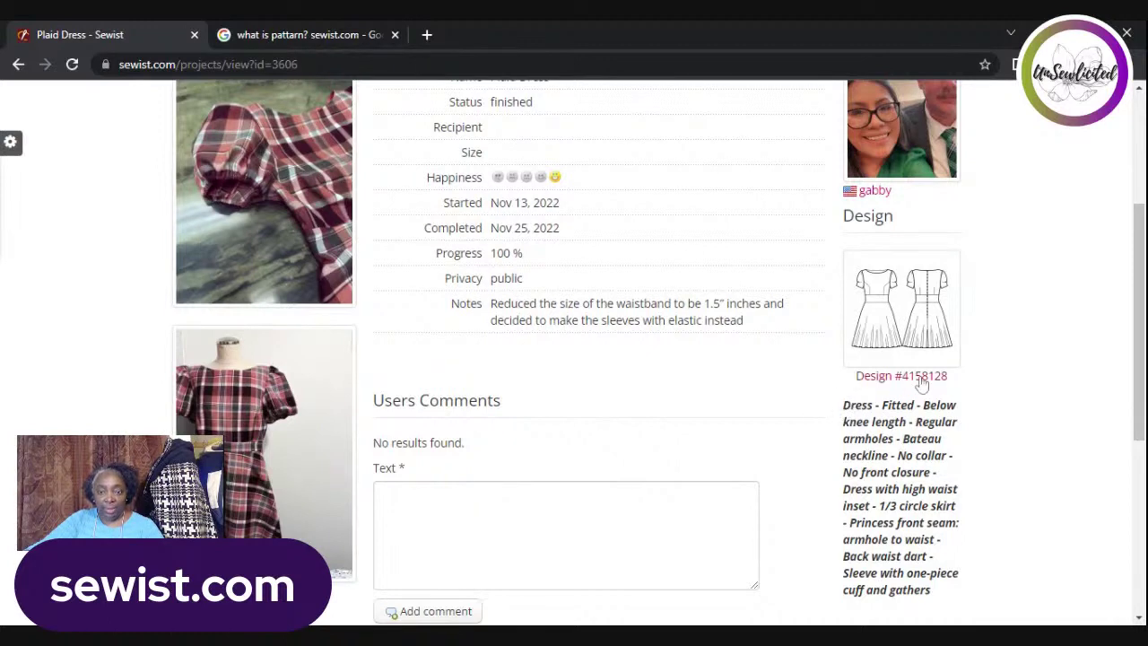
scroll(923, 384, down, 2)
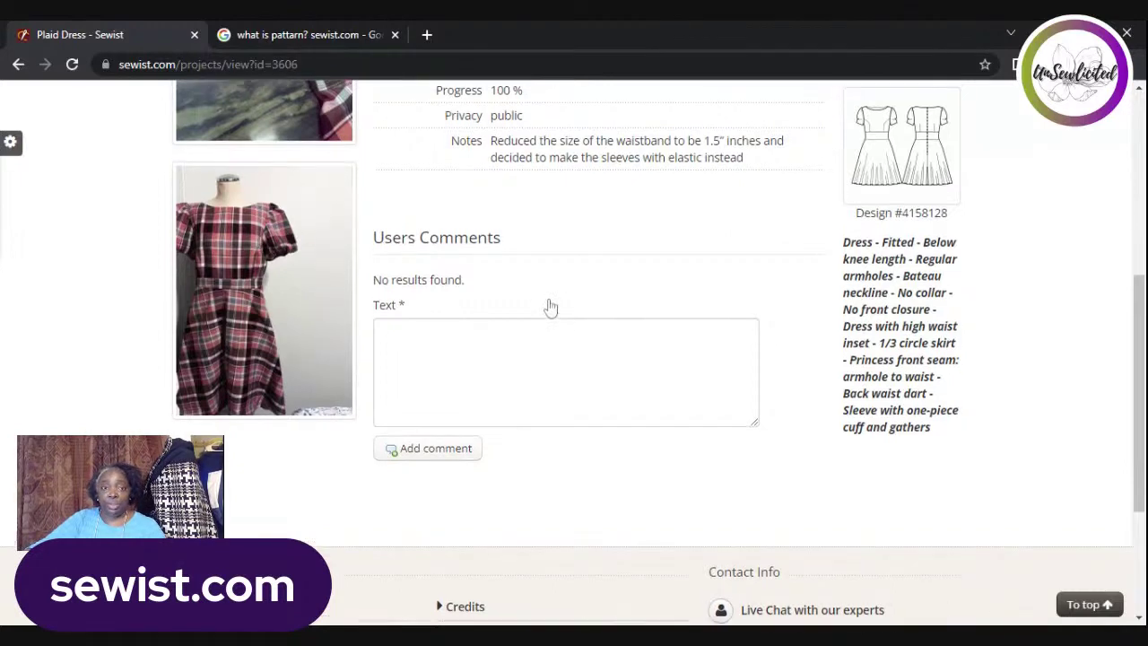
scroll(547, 305, up, 5)
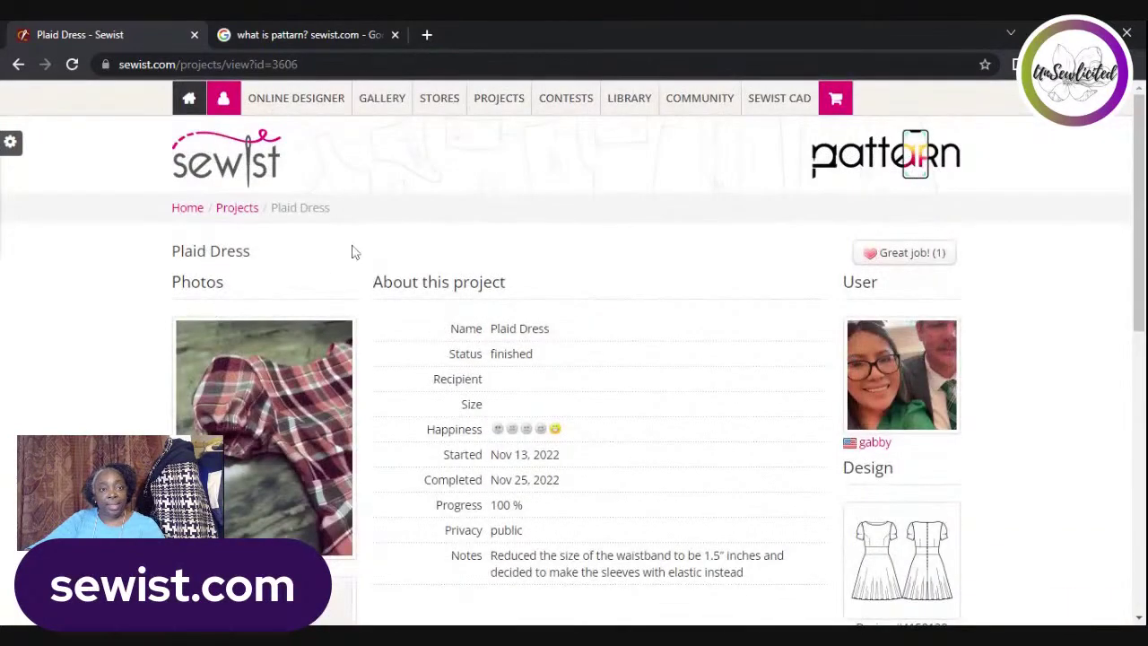
- Open the Stash page of the Projects section and look over its fabric listings and filters
mouse_move(502, 108)
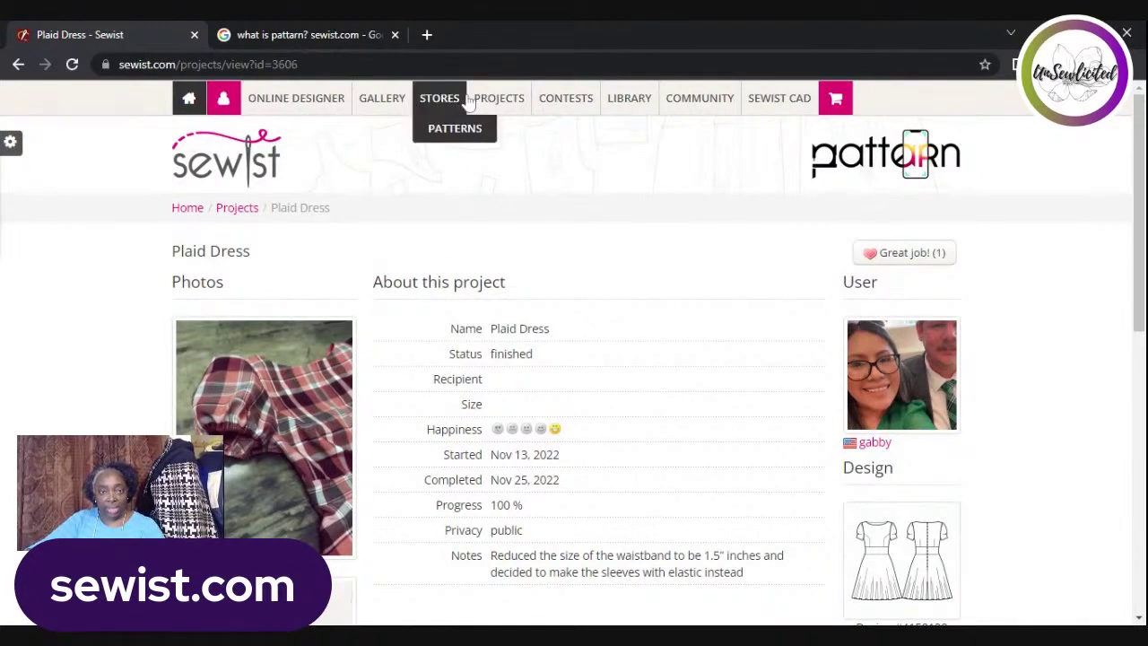
mouse_move(493, 130)
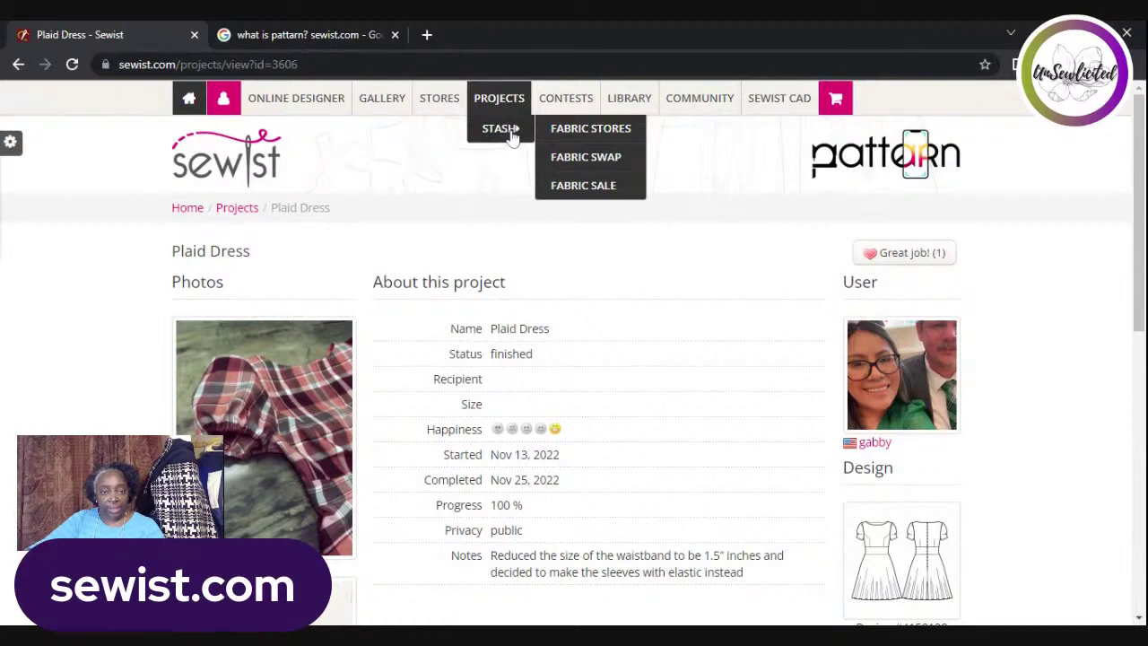
click(511, 133)
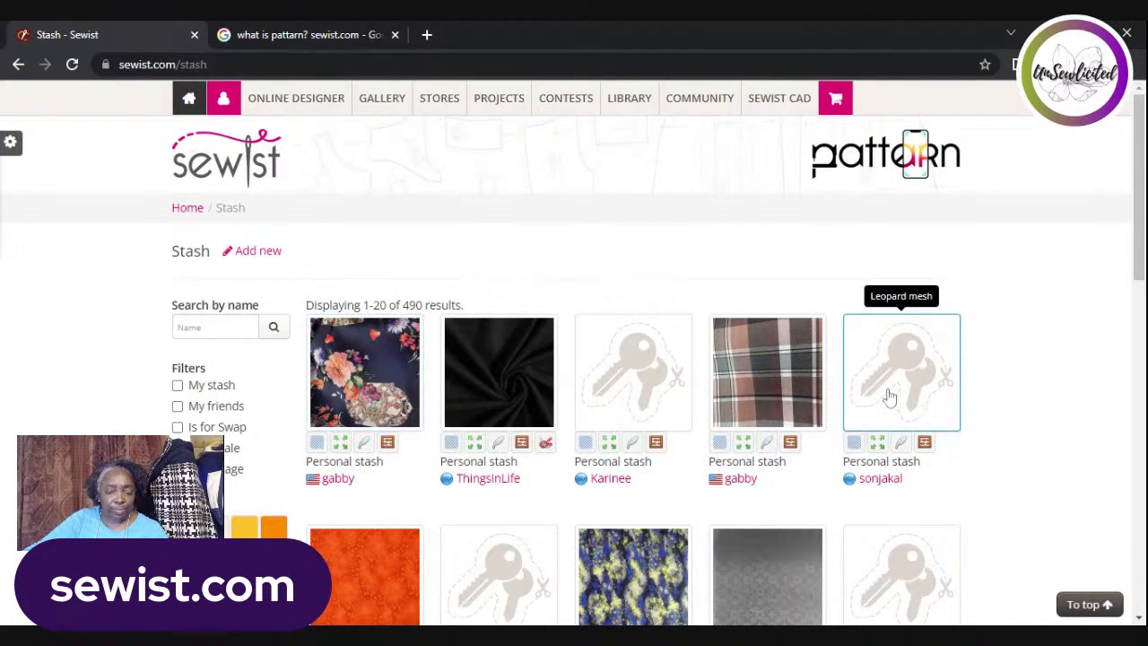
scroll(890, 396, down, 2)
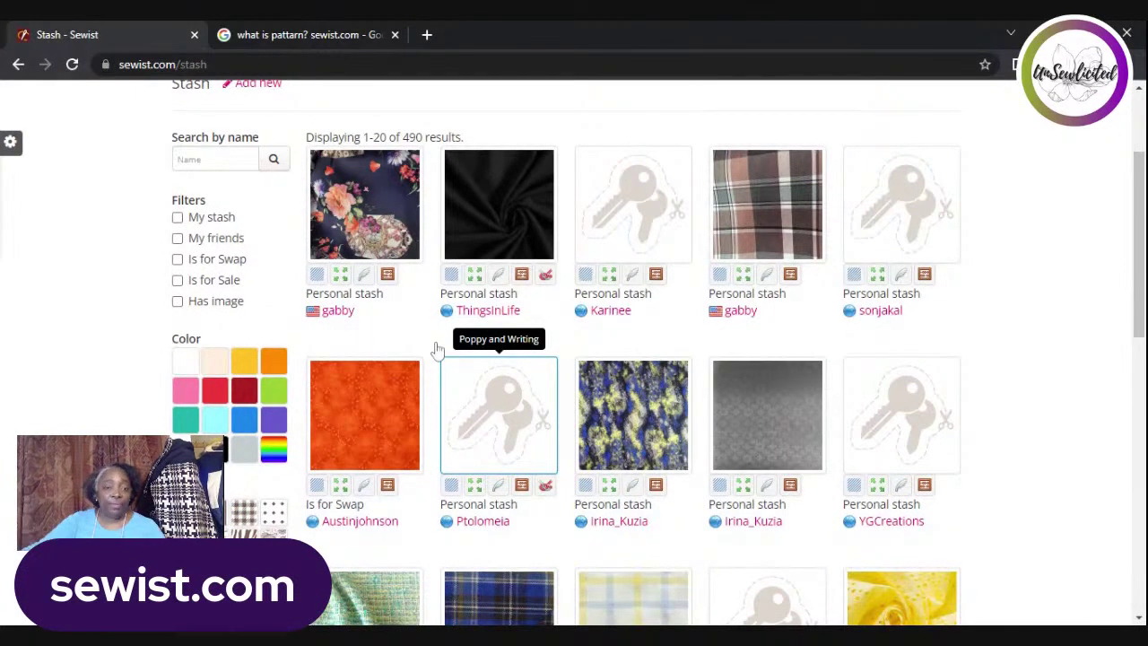
- Open the navy Floral fabric in the stash, review its photo and fabric details, and return to the stash listing
click(393, 199)
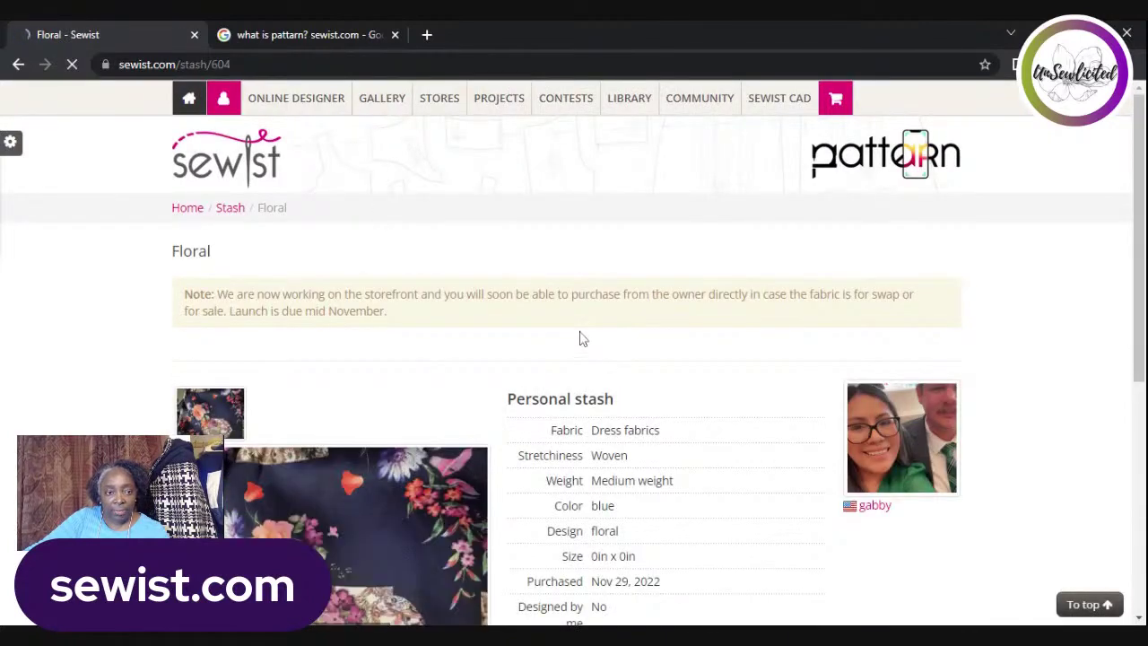
scroll(583, 323, down, 3)
scroll(619, 338, down, 1)
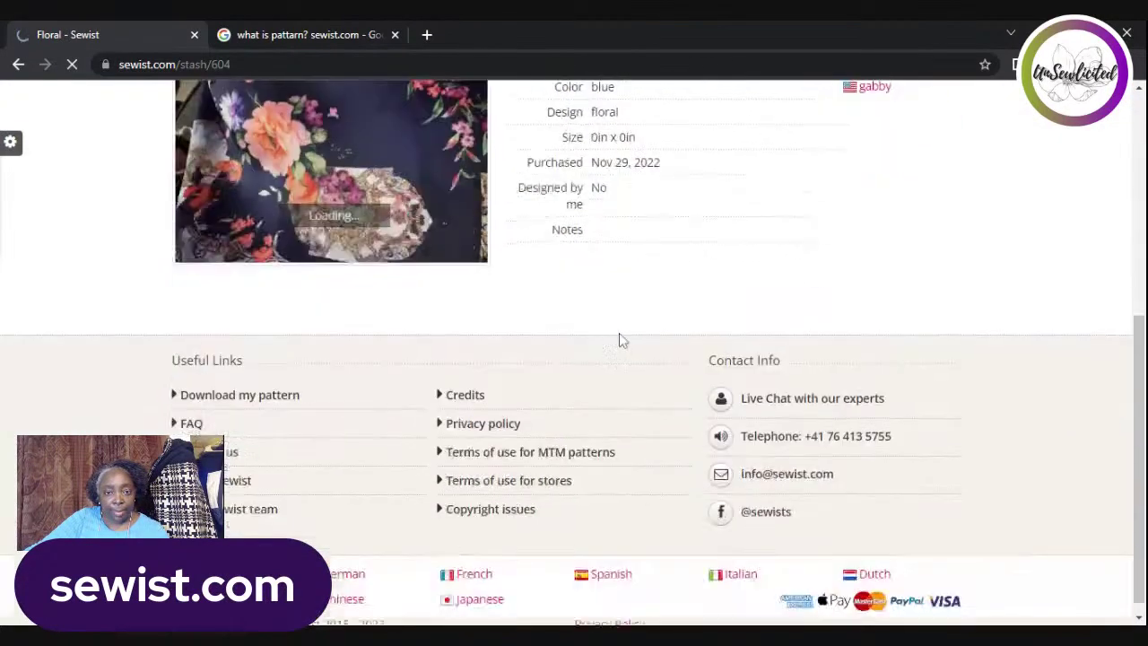
scroll(630, 278, up, 3)
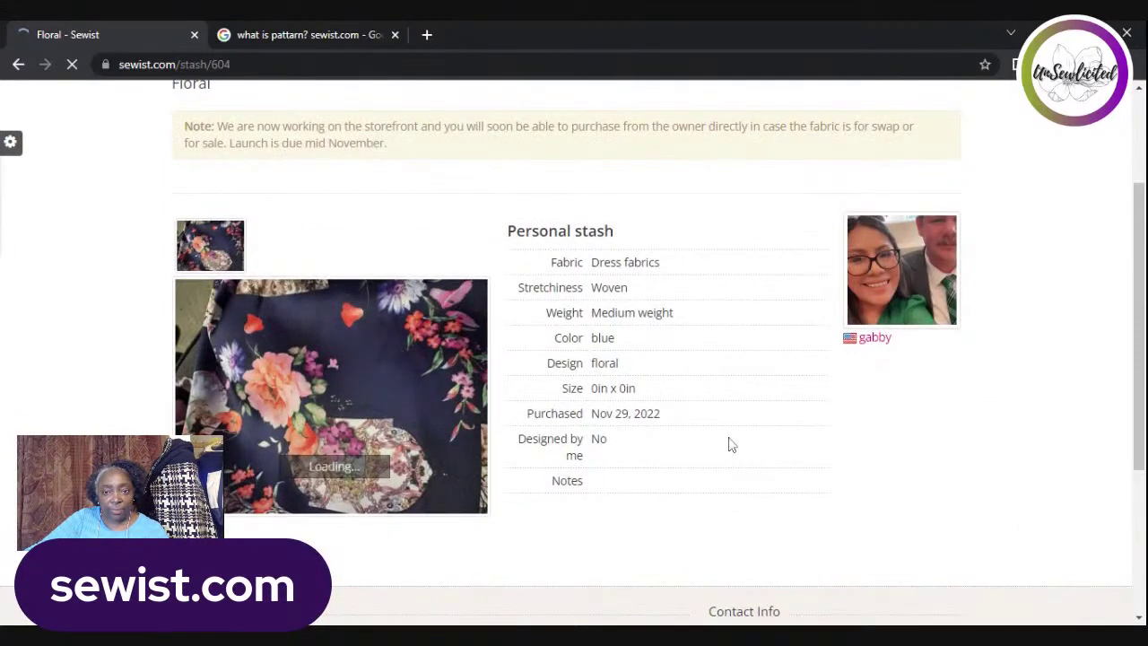
click(17, 65)
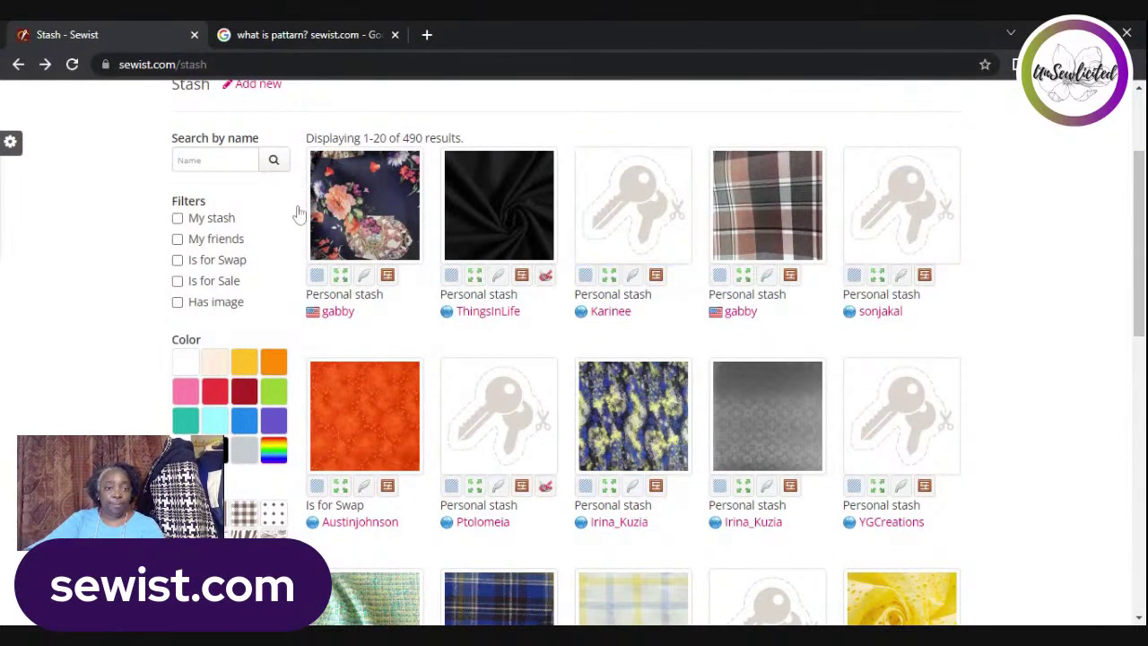
- Filter the fabric listing by My stash, clear that filter, and look through the first page of all fabrics
click(178, 220)
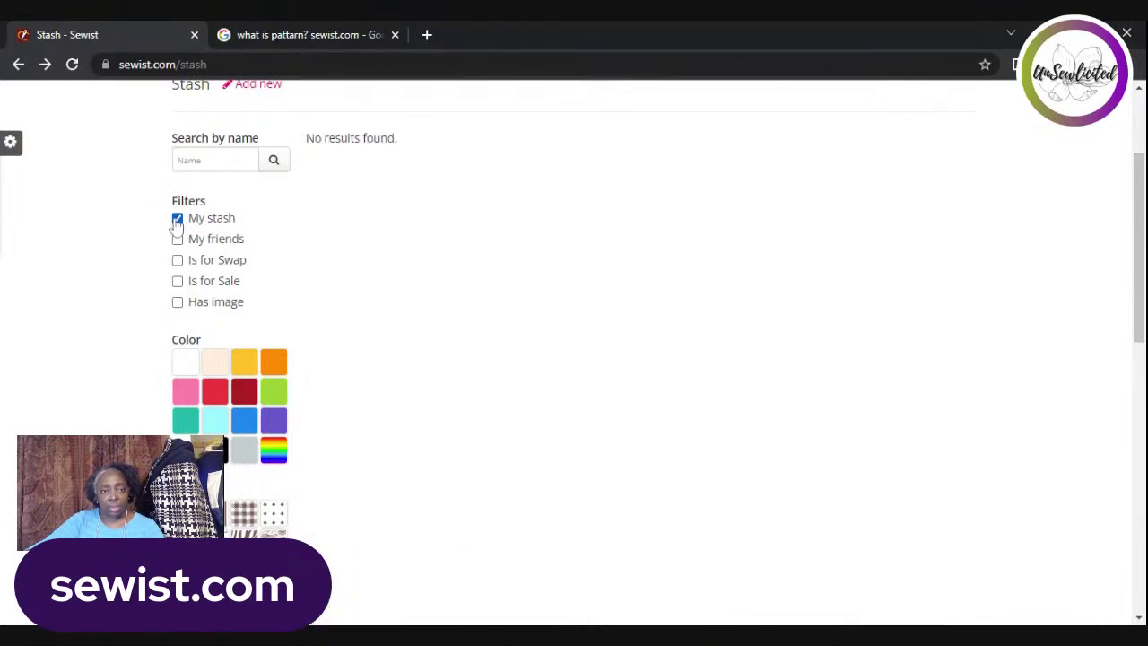
click(178, 220)
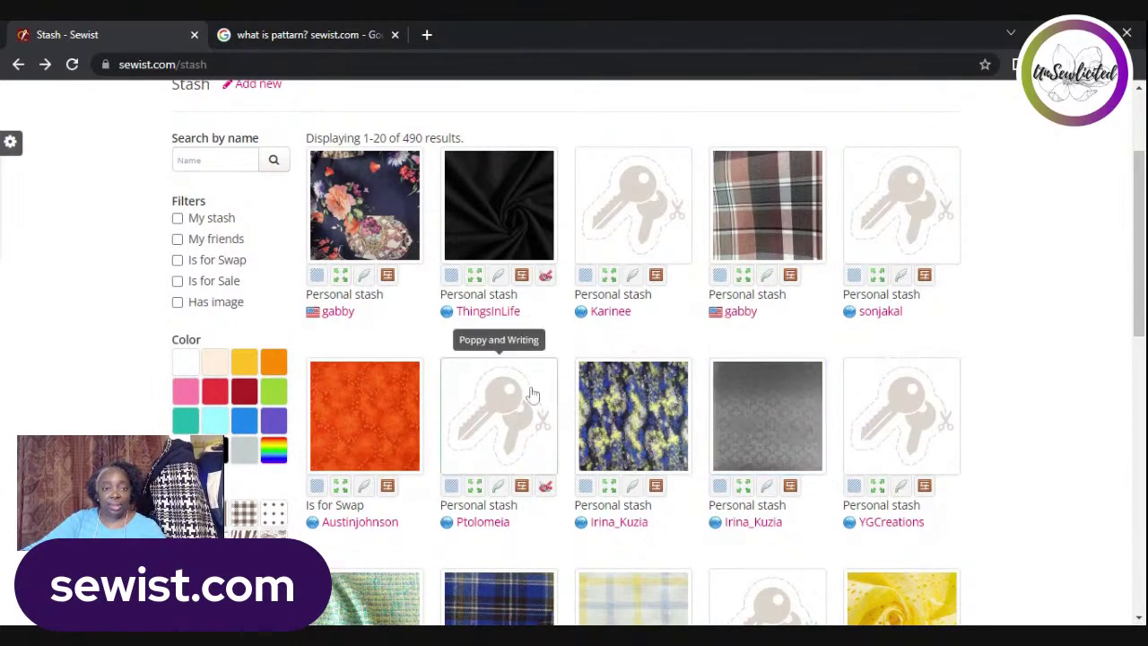
scroll(942, 404, down, 7)
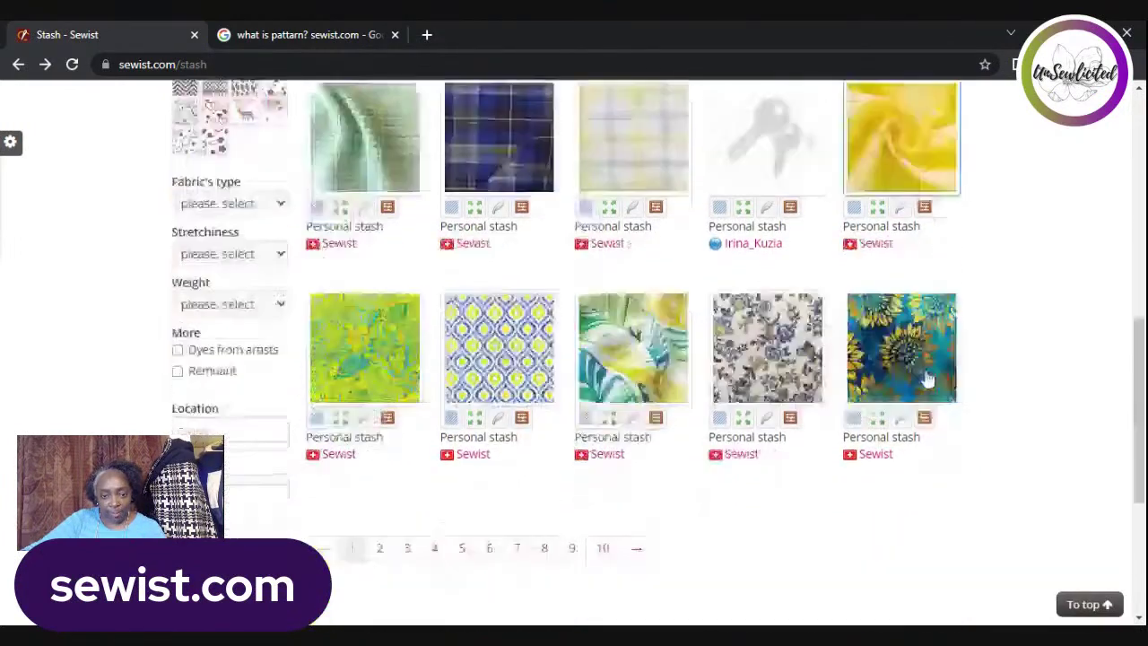
scroll(933, 377, up, 8)
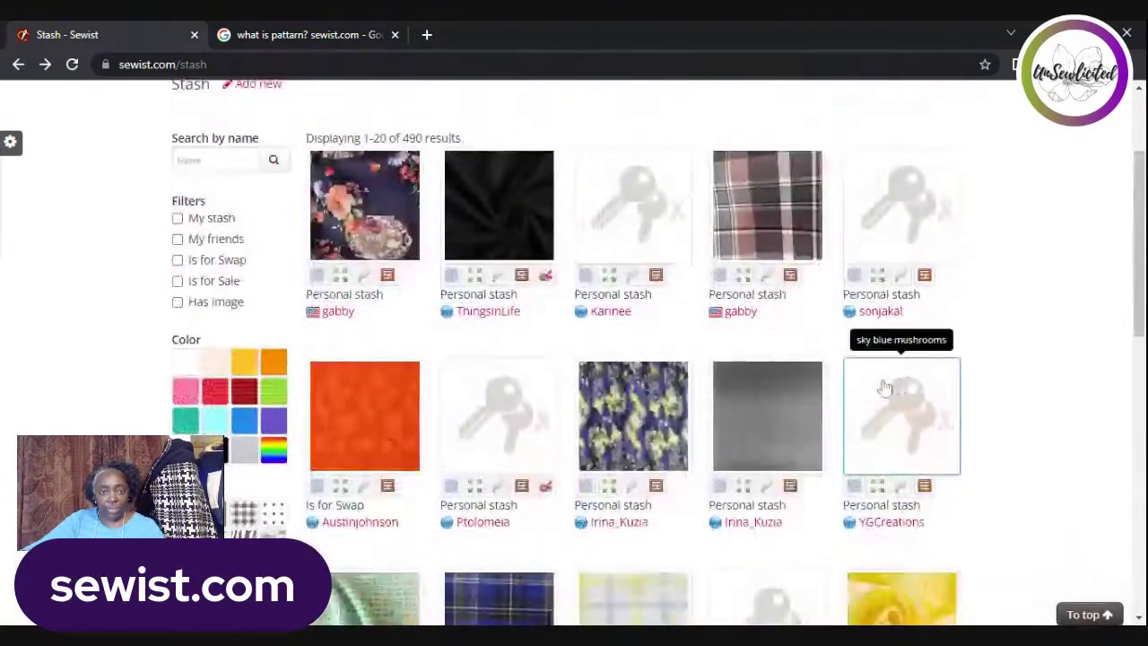
- Open the Fabric Stores catalog under the stash and look through the stores on its first page
scroll(884, 384, up, 1)
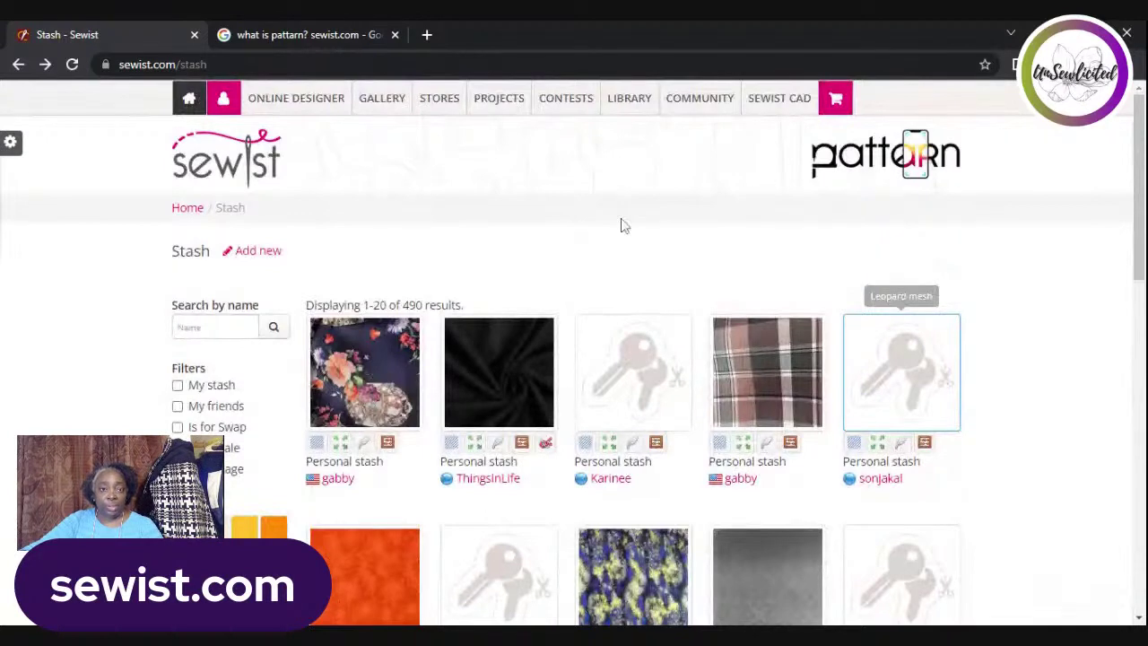
mouse_move(559, 144)
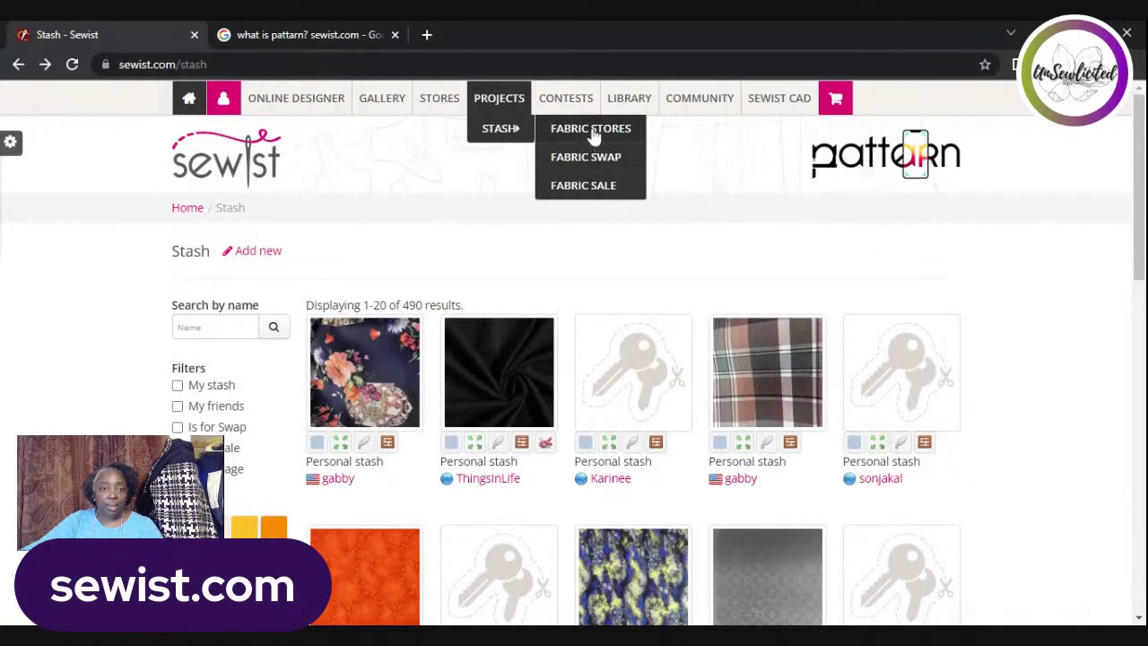
click(592, 130)
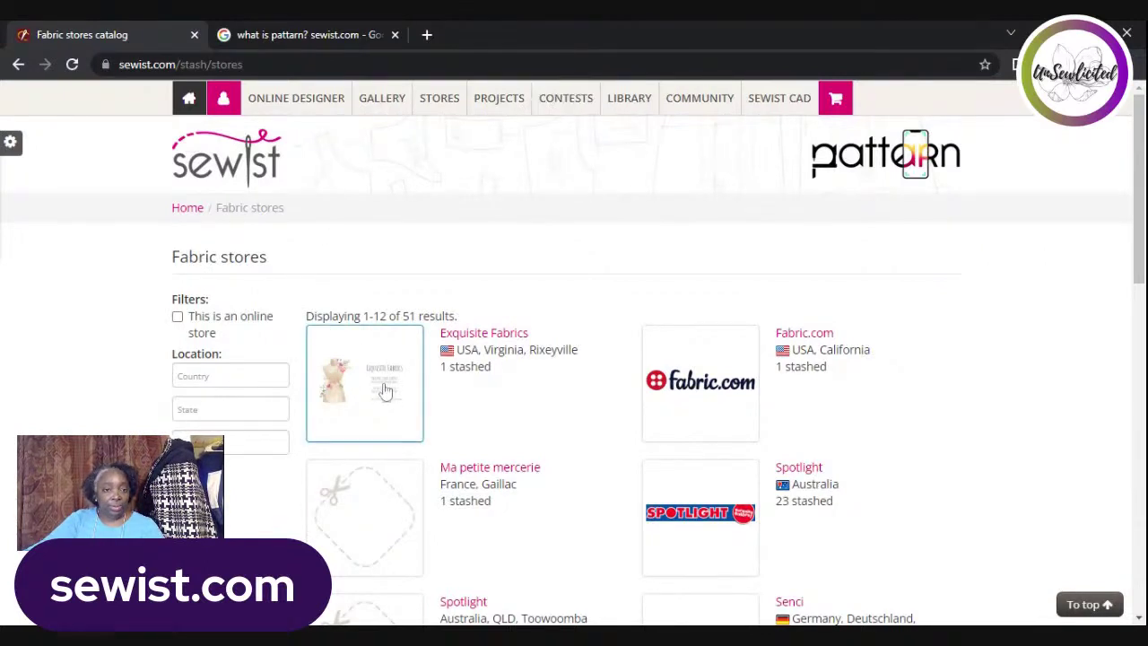
scroll(575, 402, down, 3)
scroll(578, 395, down, 5)
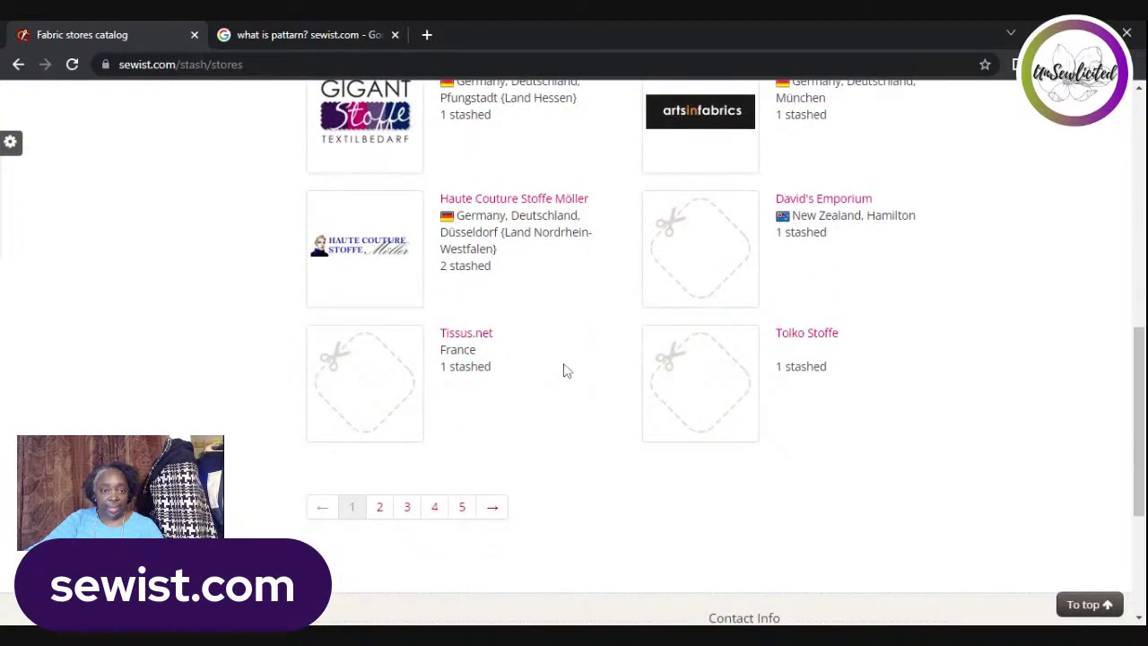
scroll(564, 372, up, 4)
scroll(561, 386, down, 5)
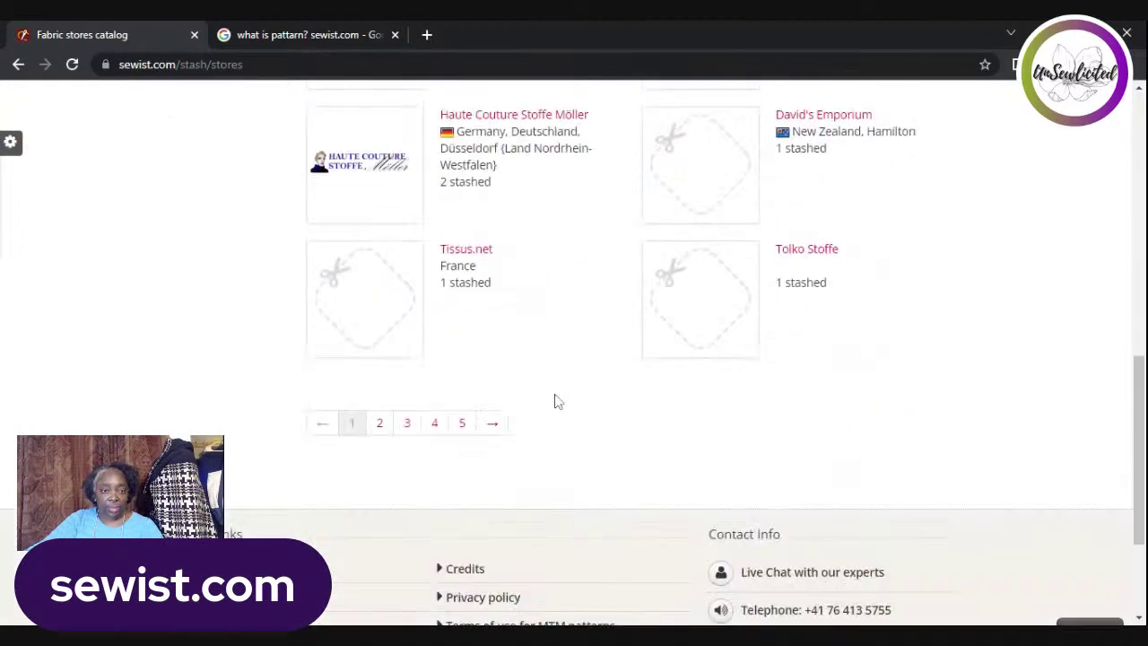
- Look through pages 5 and 3 of the fabric stores catalog
click(459, 433)
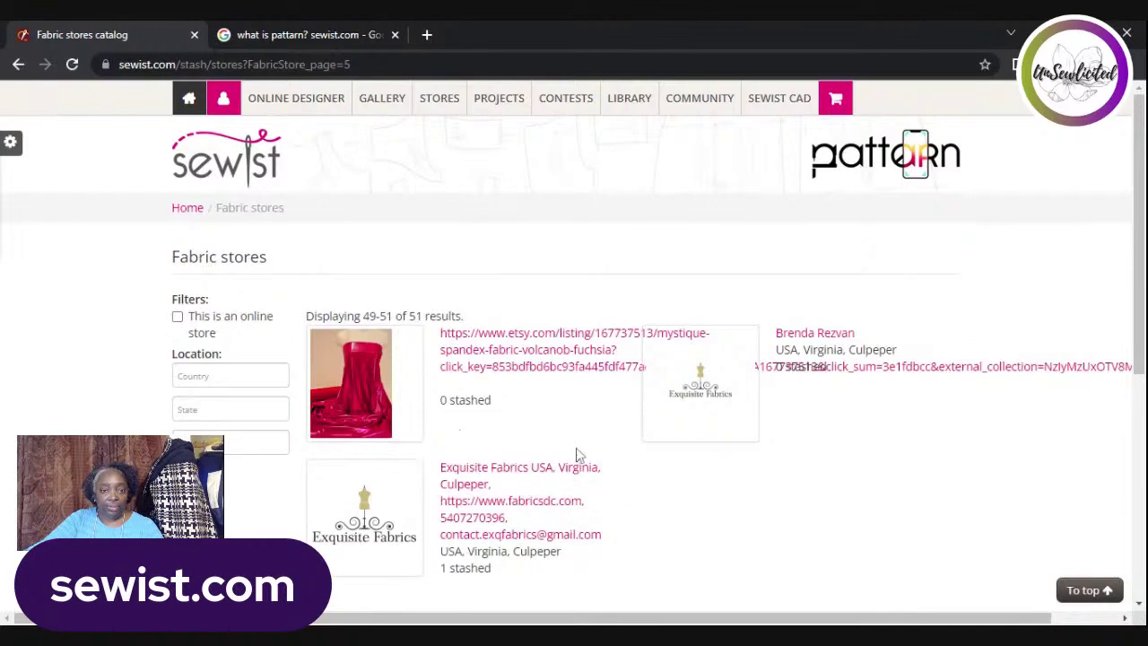
scroll(579, 456, down, 3)
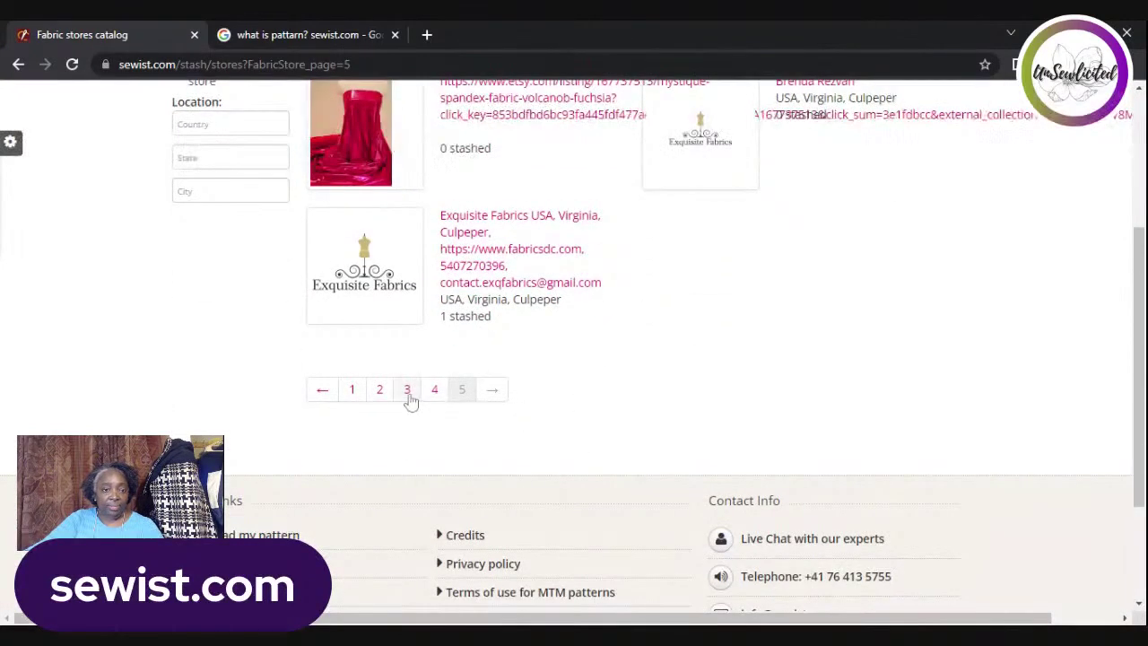
click(410, 399)
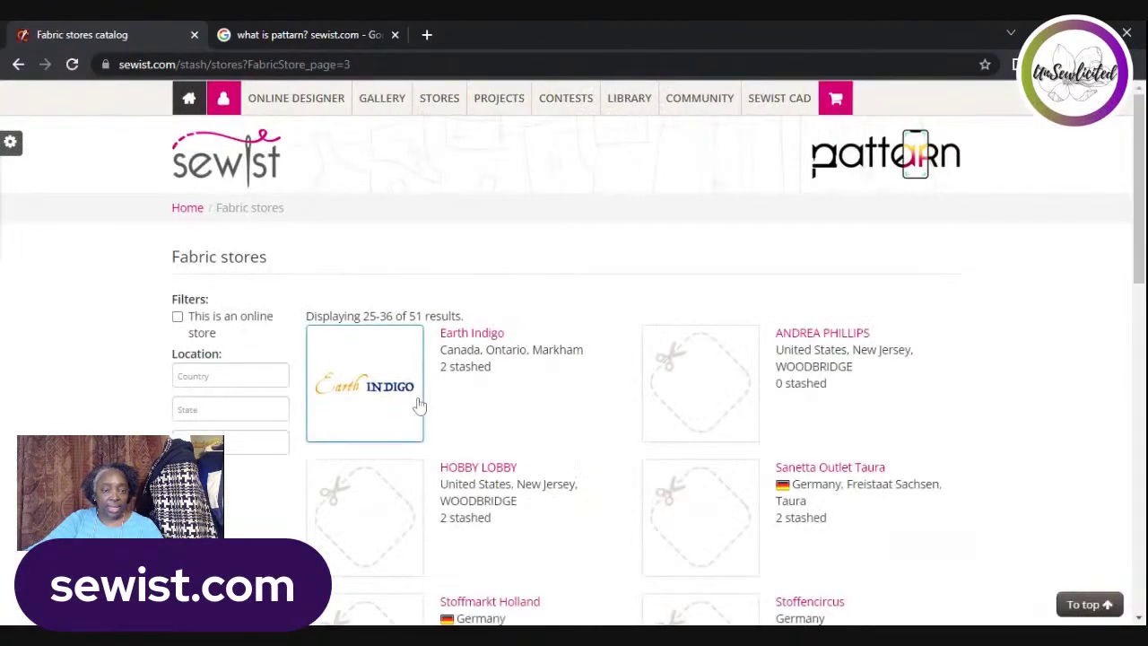
scroll(525, 438, down, 2)
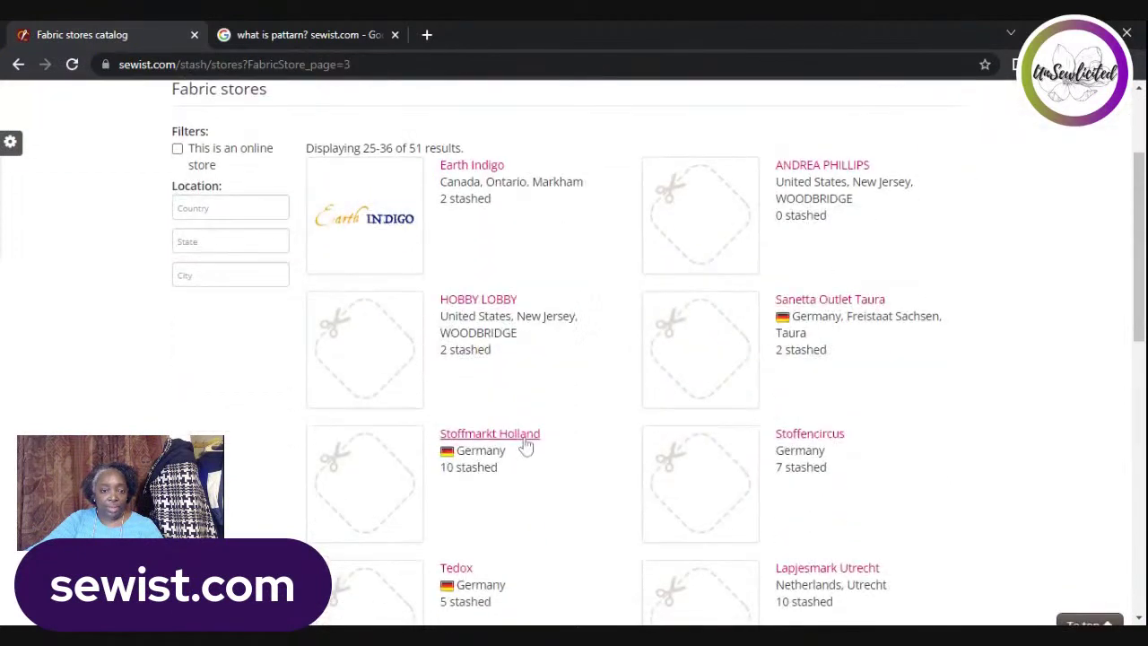
scroll(520, 409, down, 5)
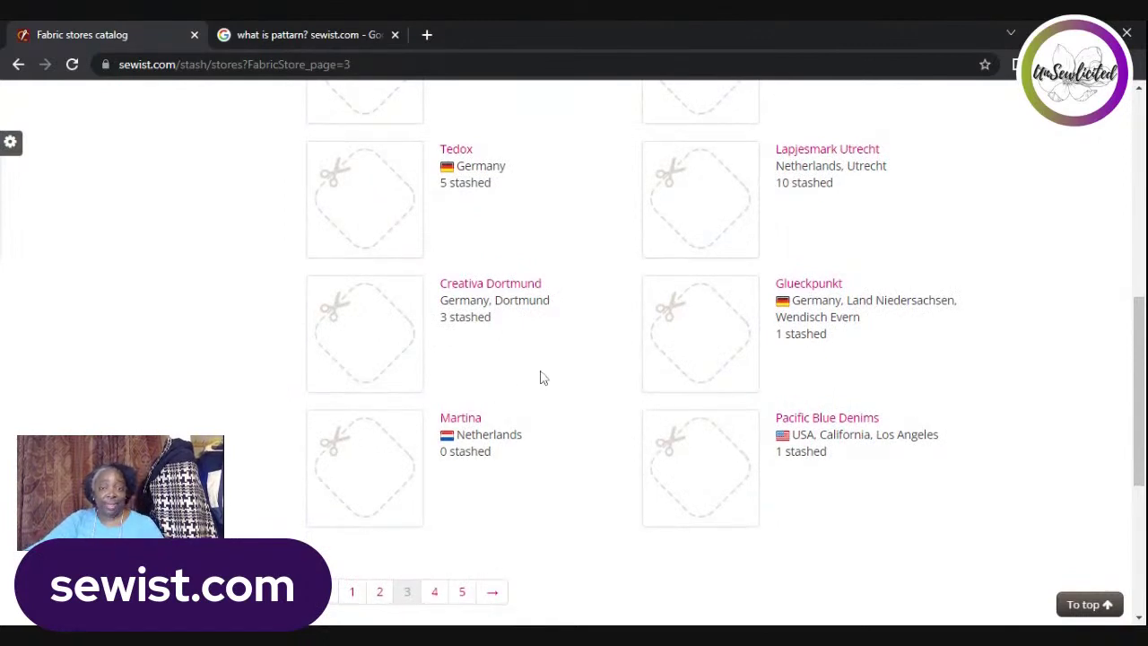
- Open the Fabric Swap listing, view the form for adding a new fabric to the stash, and return to the listing
scroll(536, 386, up, 7)
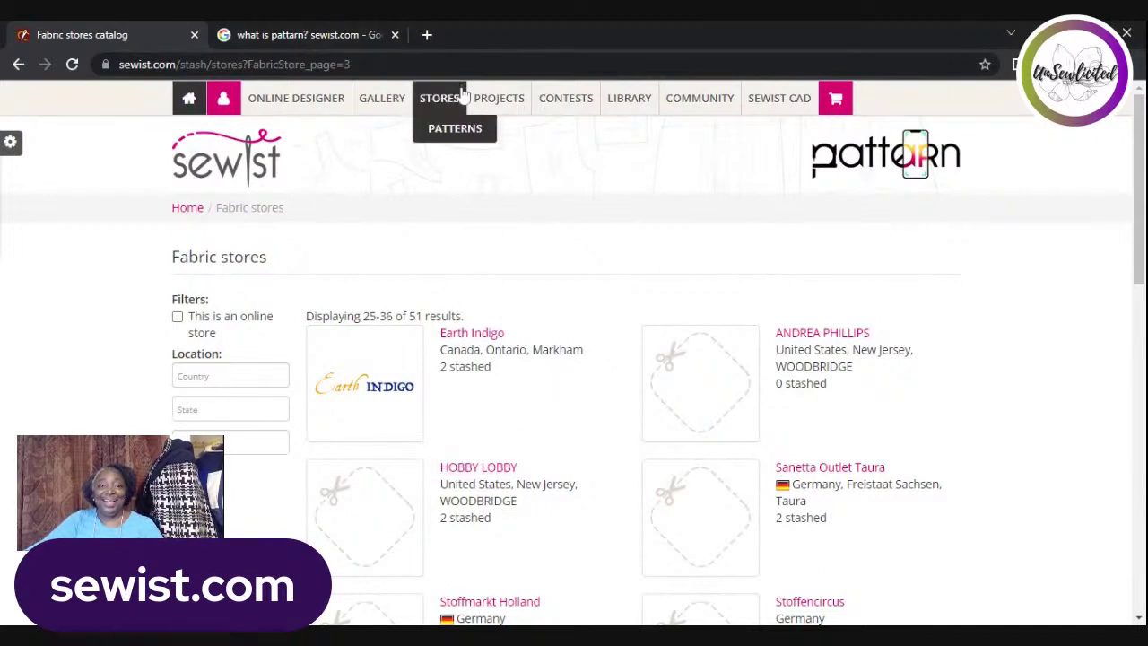
mouse_move(483, 108)
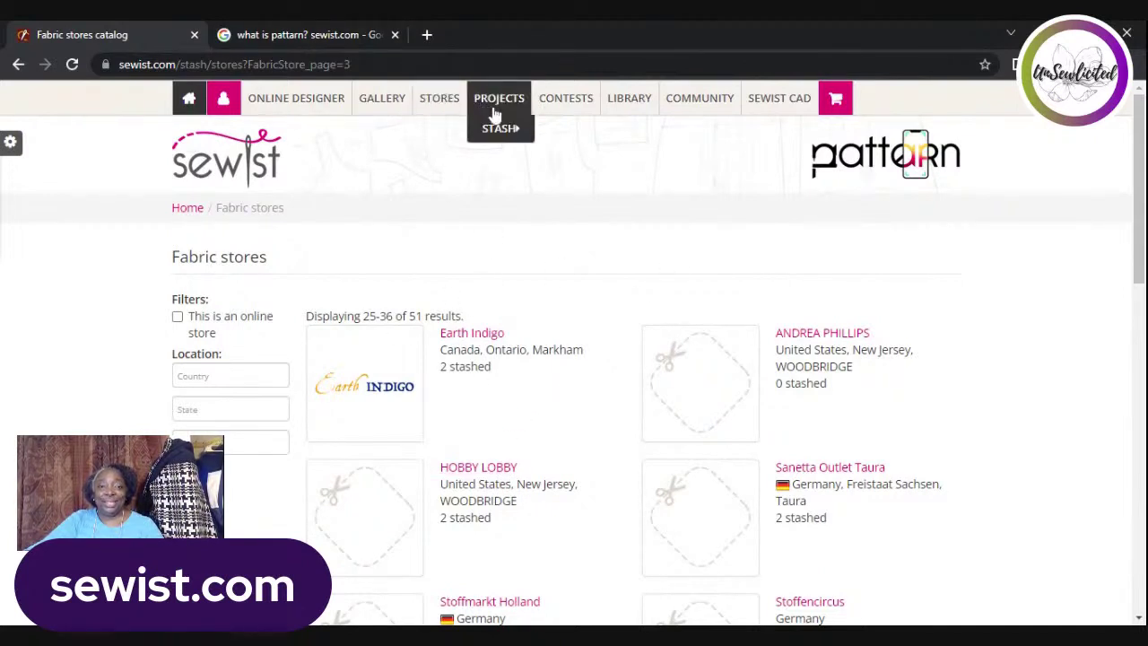
mouse_move(510, 128)
click(587, 167)
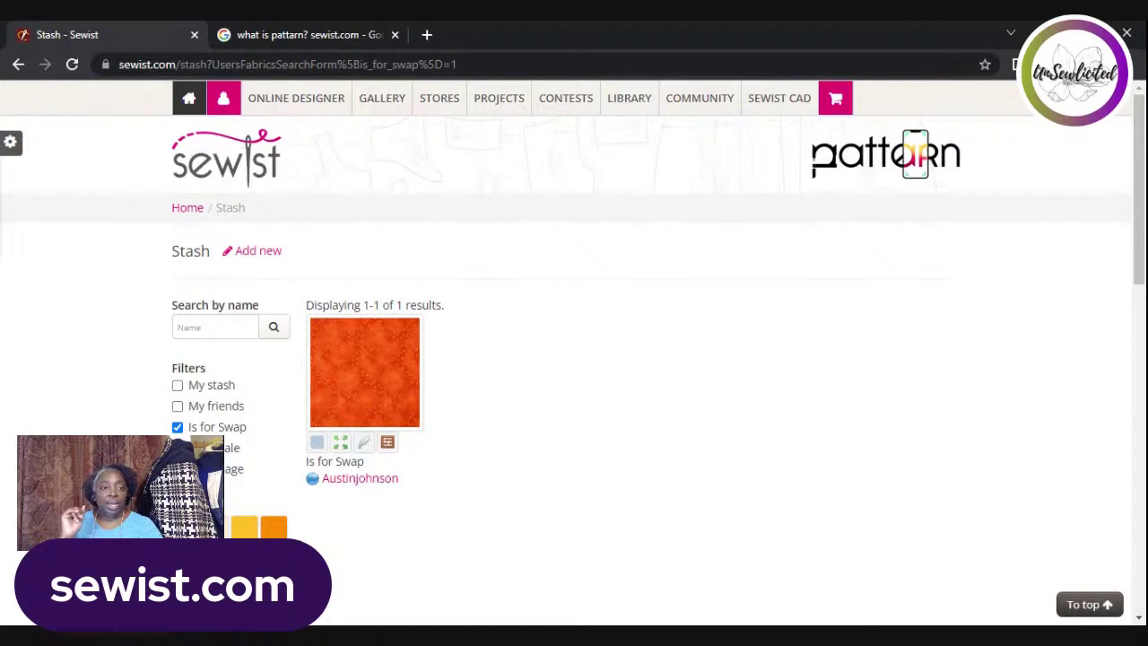
click(267, 257)
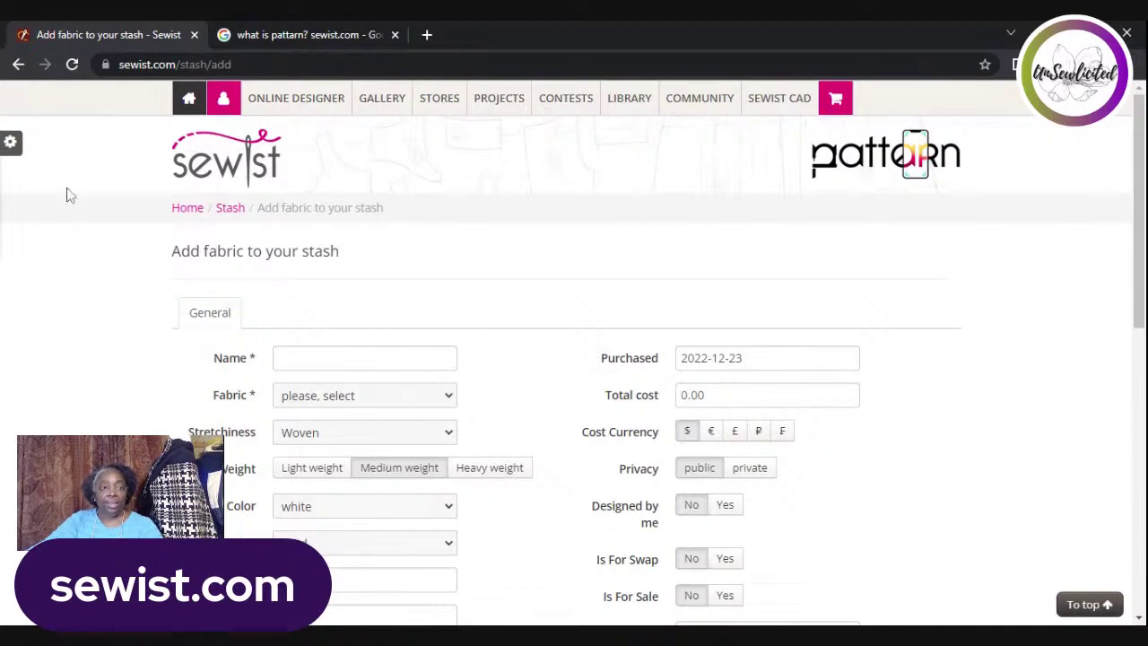
click(18, 64)
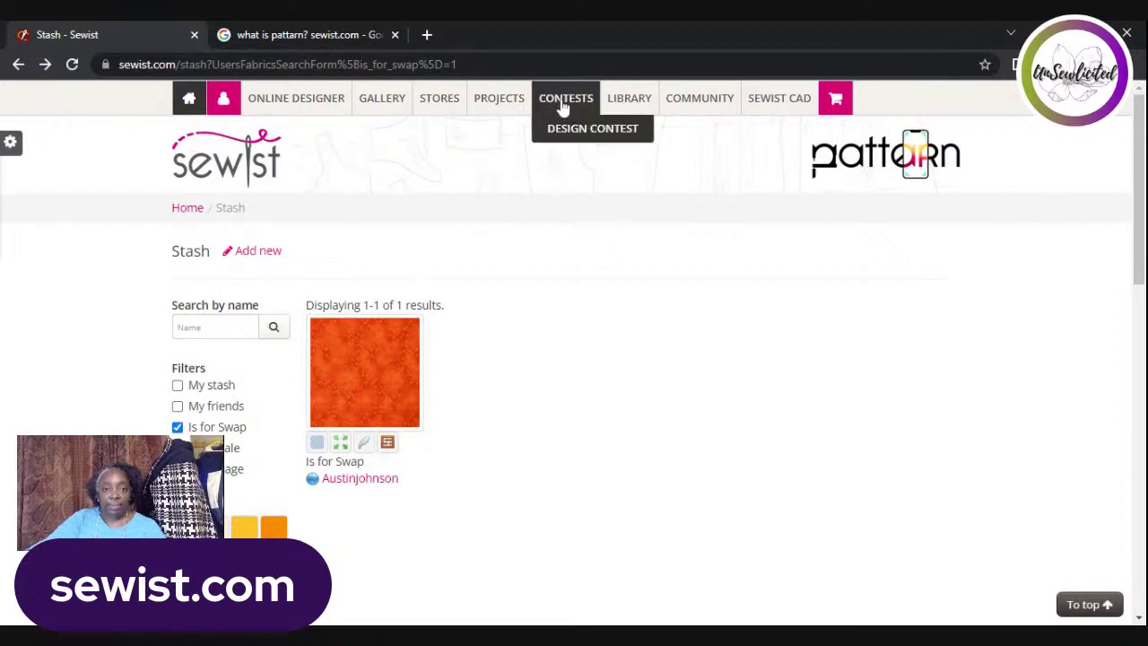
- Review the Fabric Sale listings with their prices and filter options, and clear the Is for Sale filter
mouse_move(515, 108)
mouse_move(515, 131)
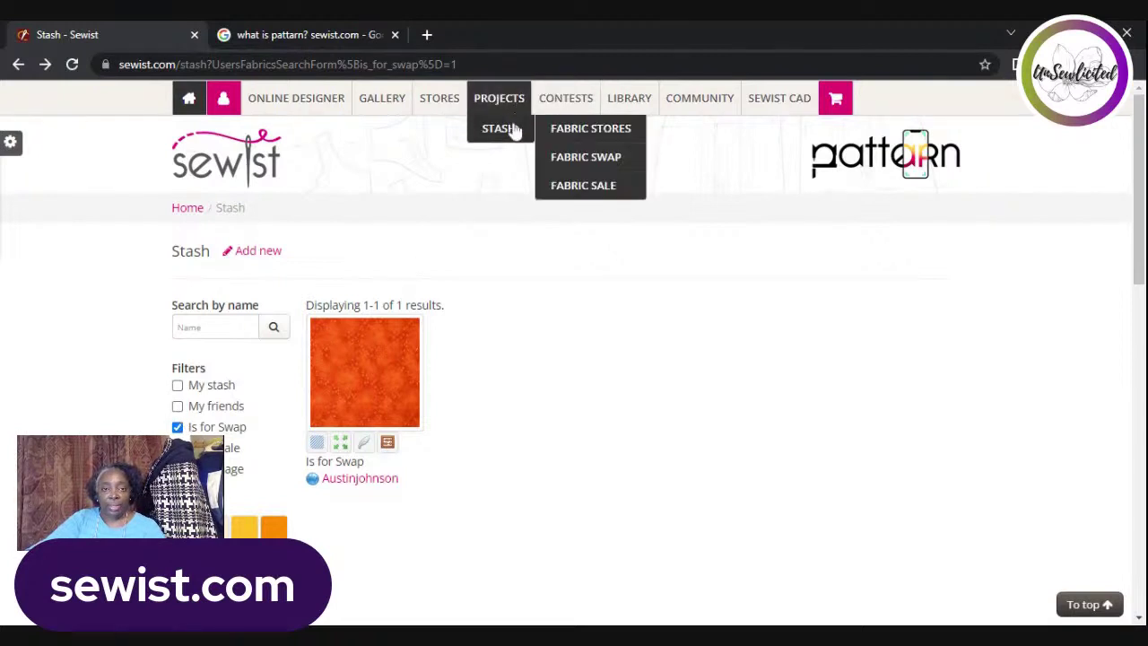
click(572, 188)
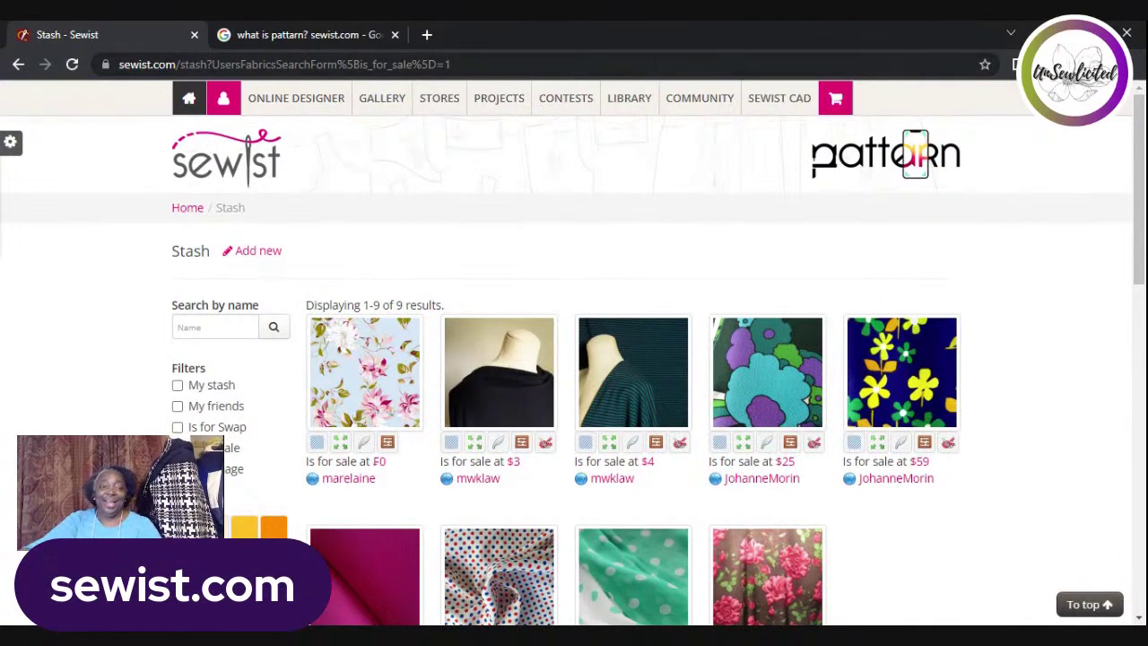
click(626, 95)
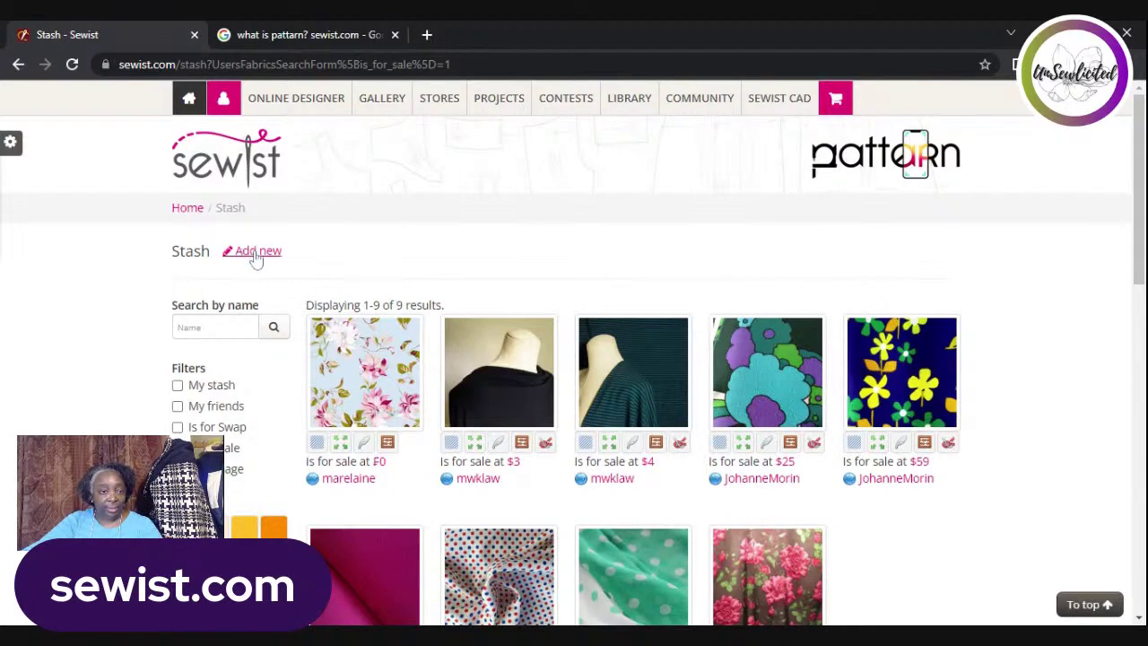
scroll(571, 356, down, 1)
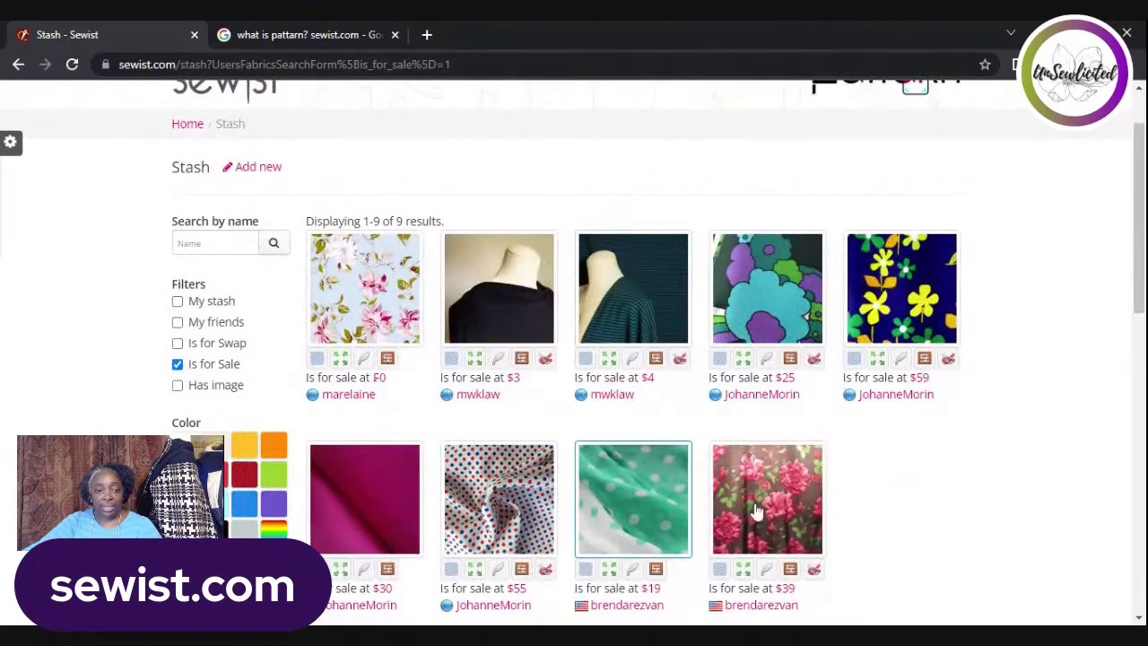
scroll(808, 489, down, 1)
scroll(807, 489, down, 1)
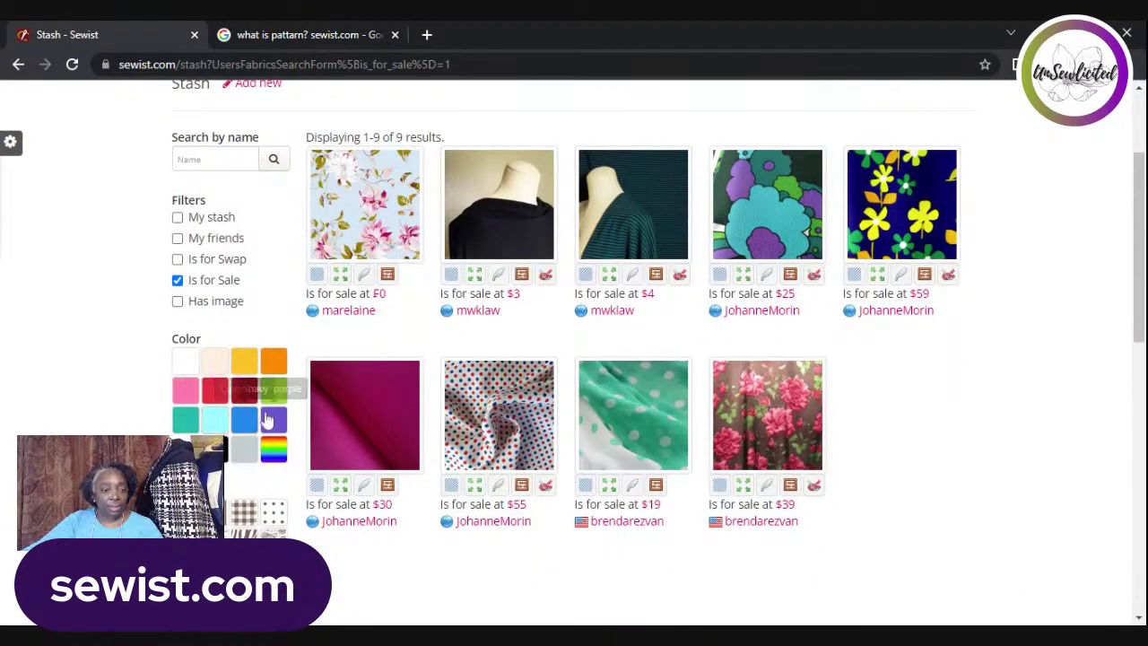
scroll(235, 484, down, 1)
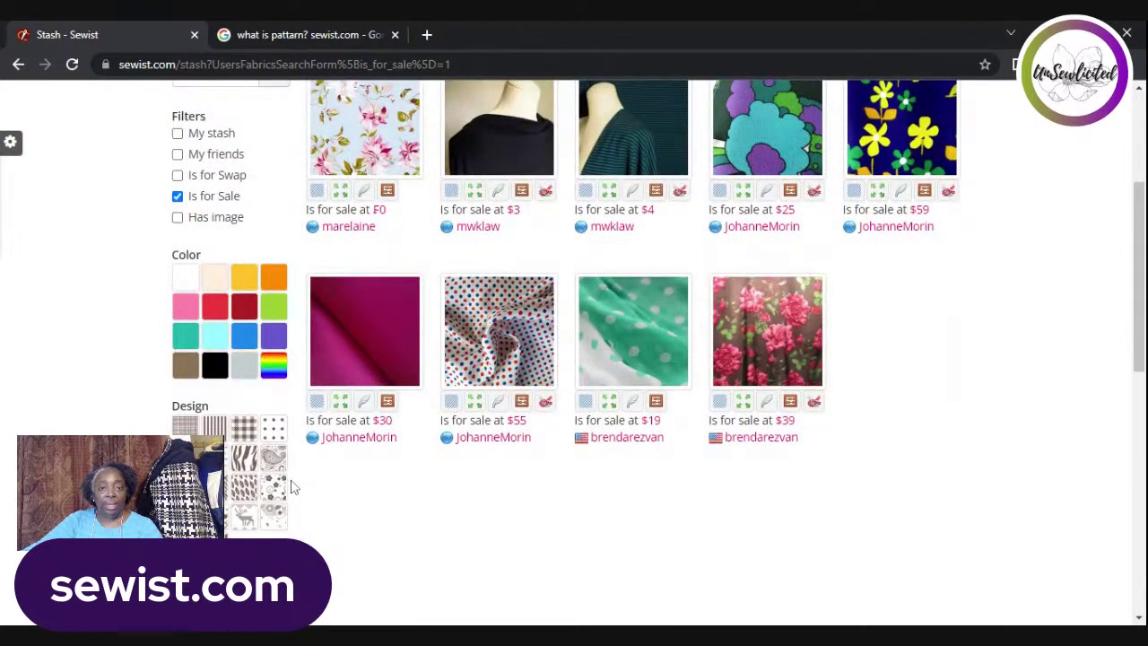
click(178, 197)
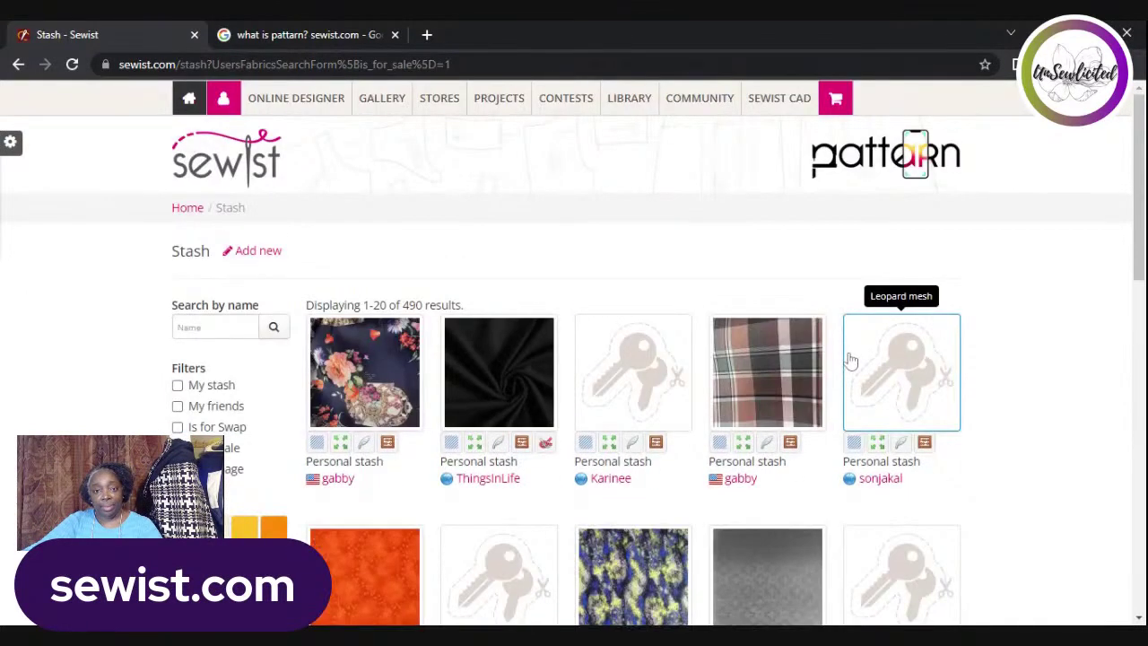
- Open the Contests page, review the design contest and its prizes, and browse the previous design contests
mouse_move(544, 93)
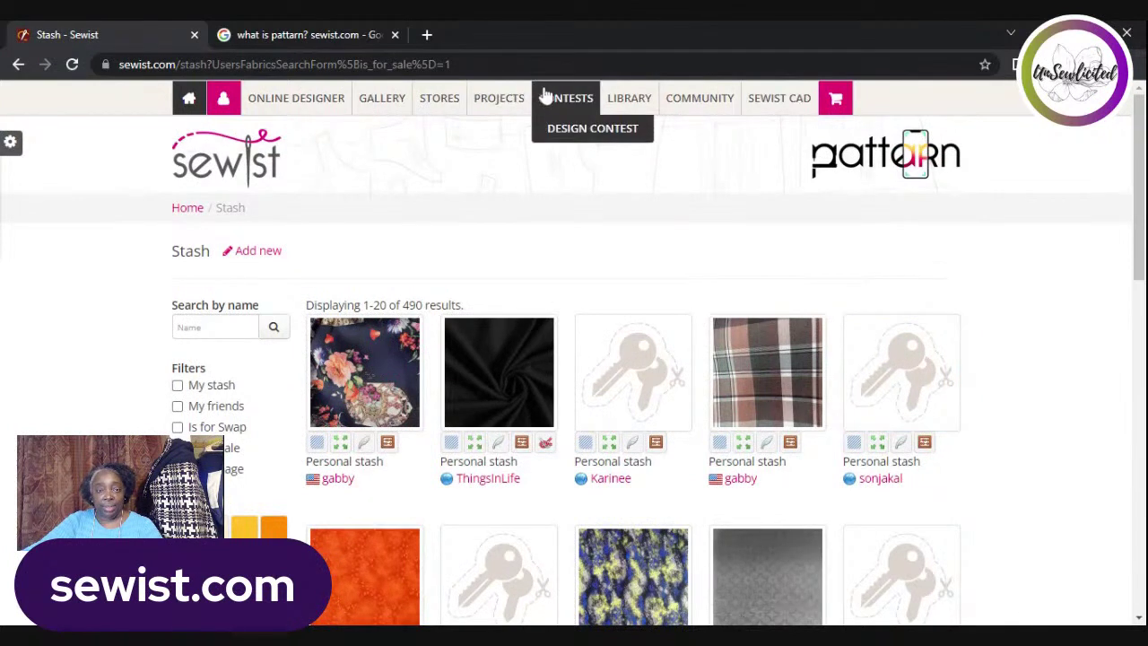
mouse_move(508, 97)
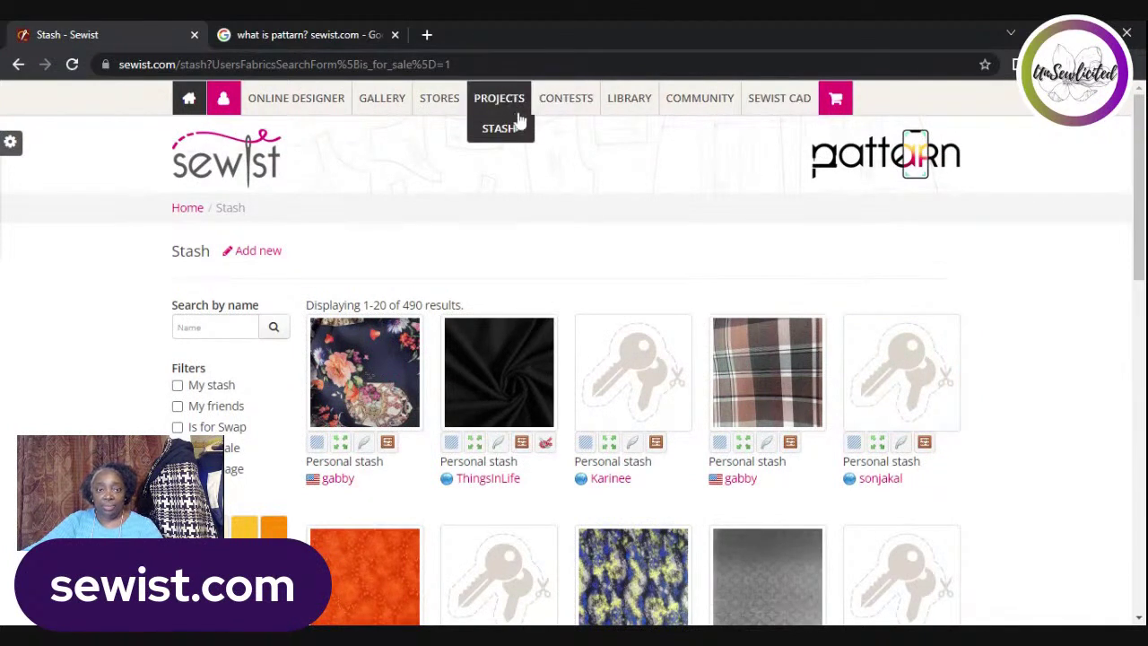
click(582, 101)
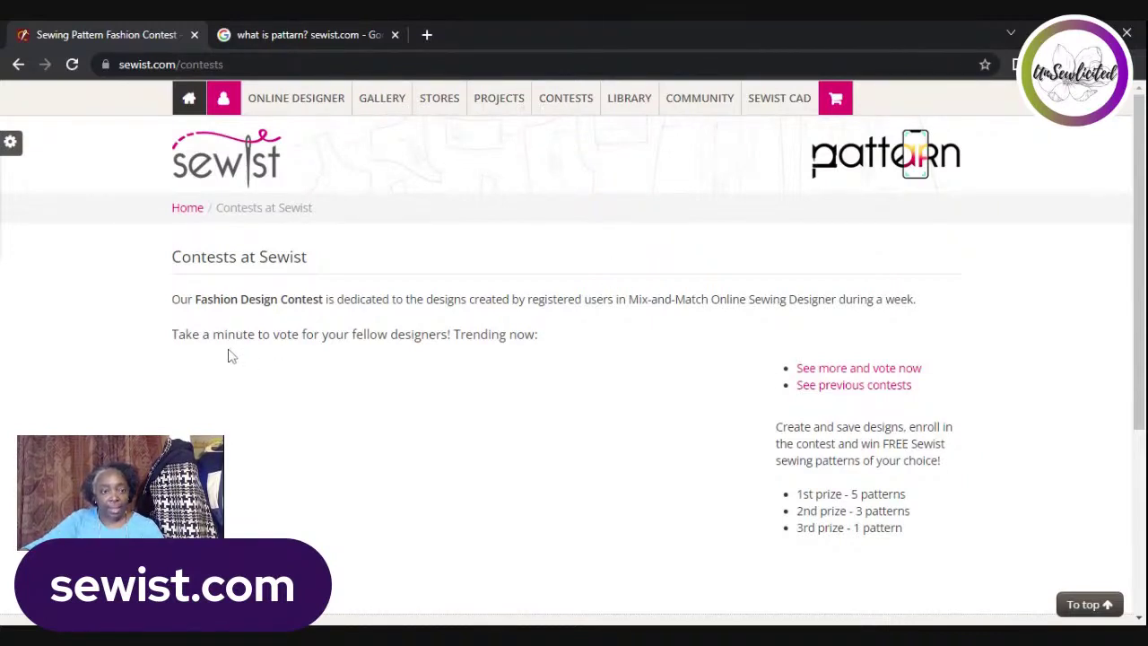
click(839, 385)
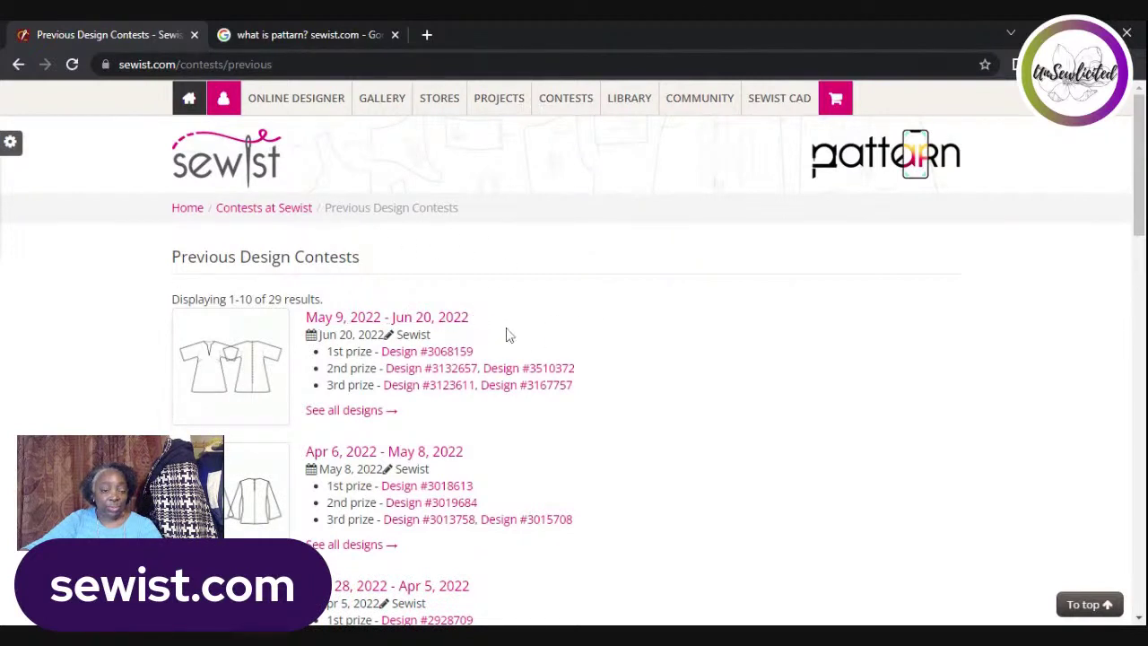
scroll(538, 330, down, 1)
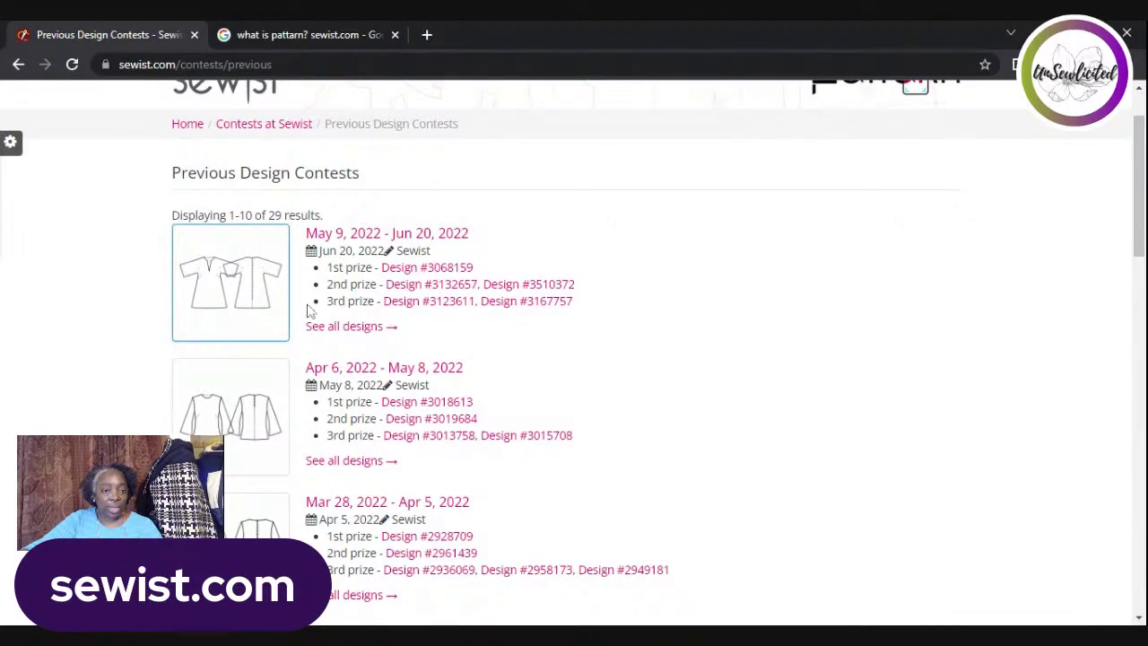
- Open the May 9 – Jun 20, 2022 contest and look through its first, second and third prize designs
click(230, 294)
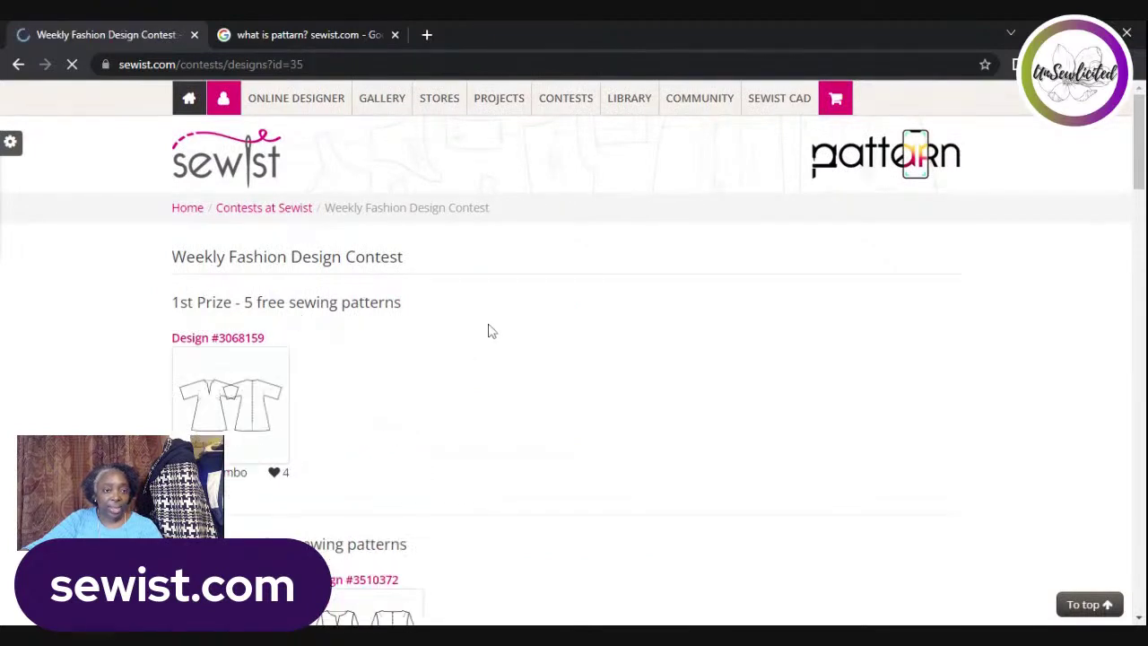
scroll(422, 386, down, 2)
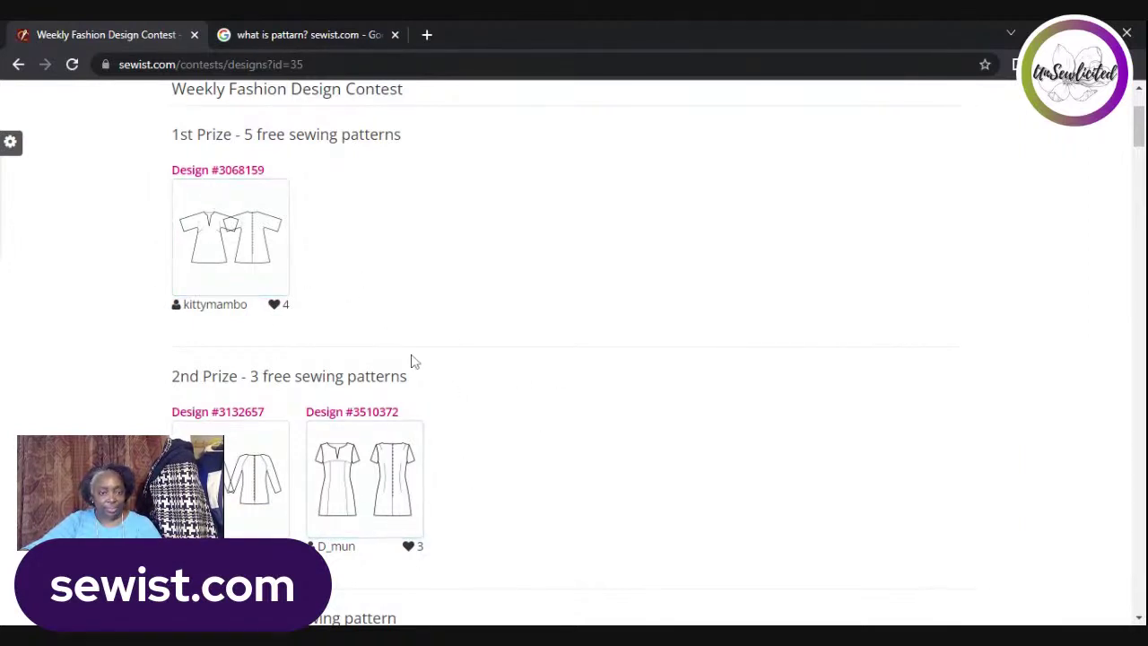
scroll(415, 361, up, 2)
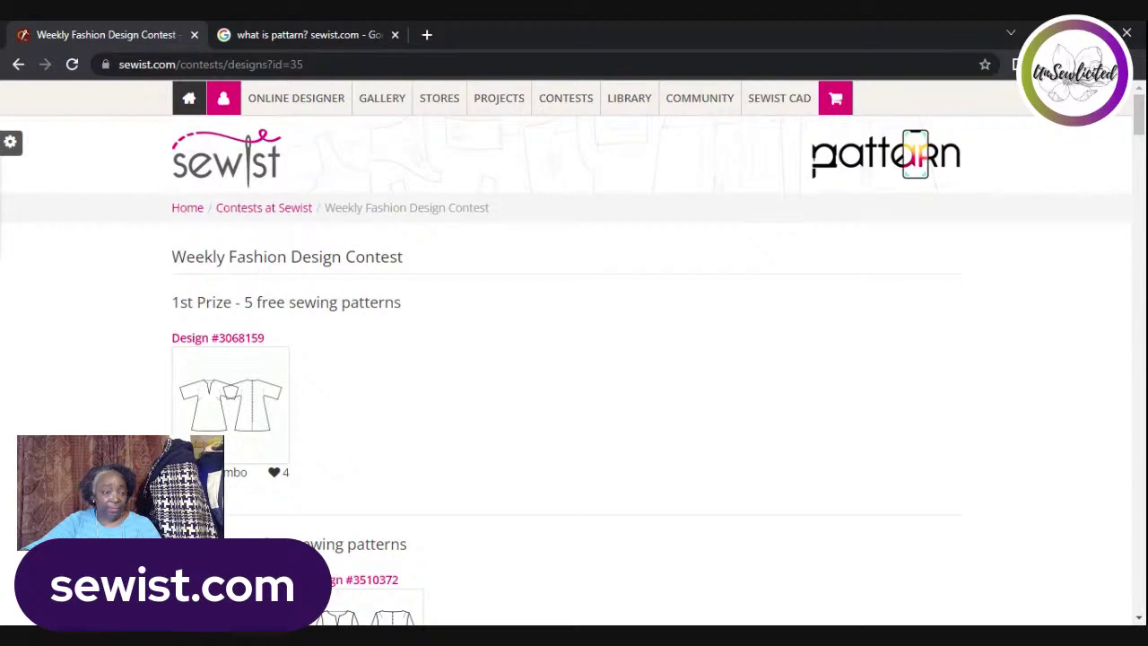
scroll(433, 419, down, 2)
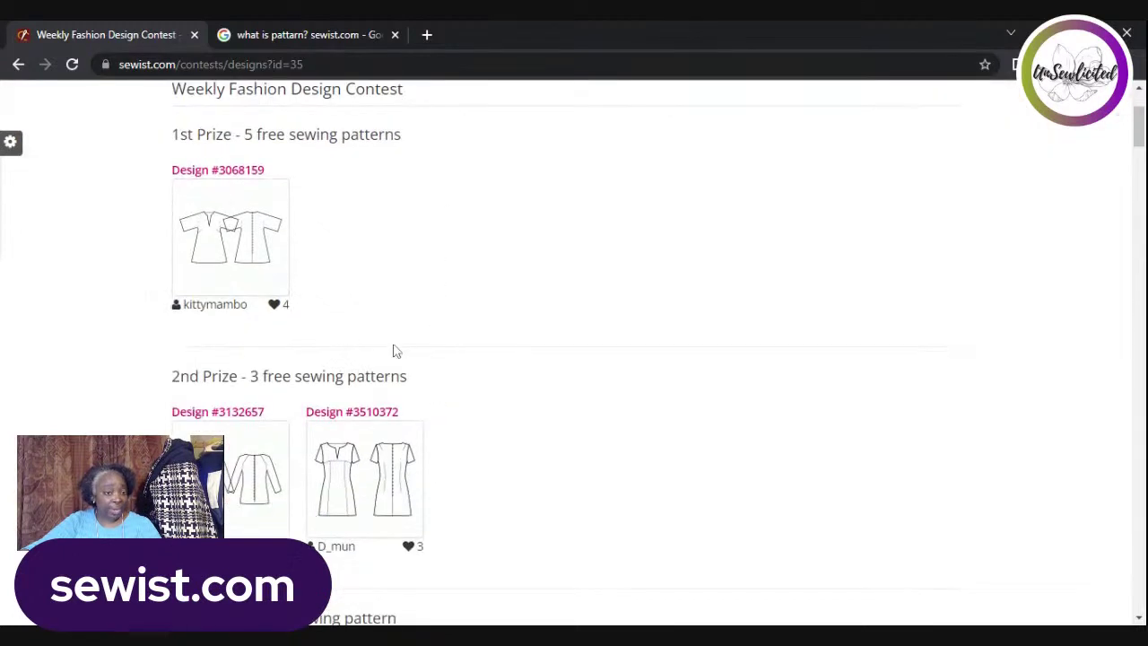
scroll(494, 398, down, 4)
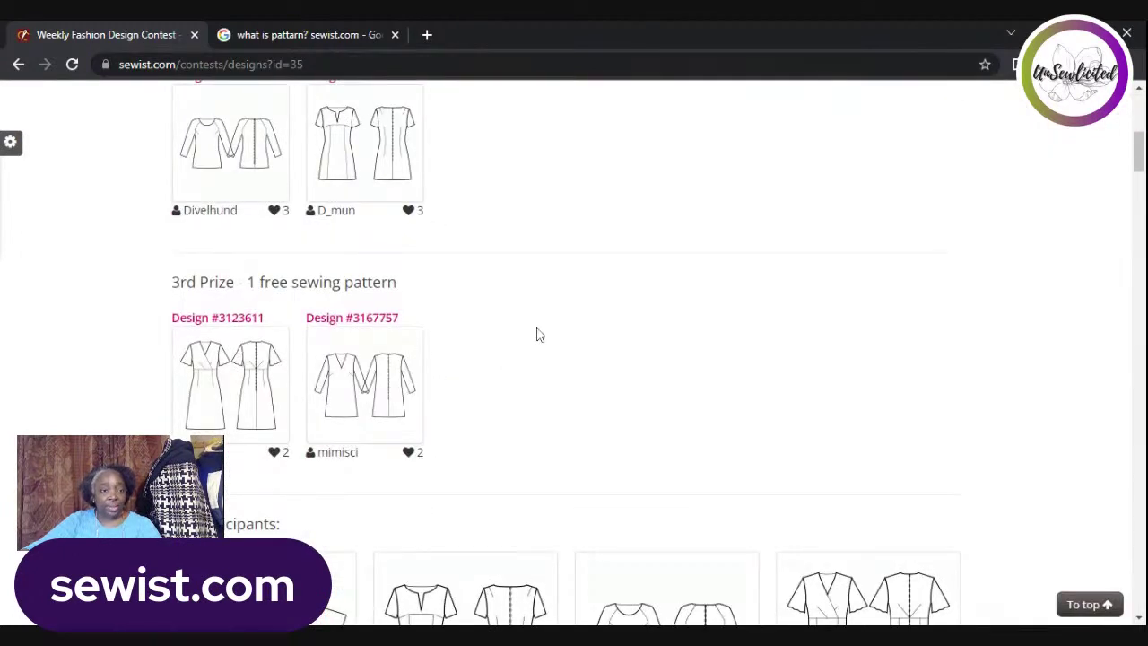
scroll(544, 318, up, 4)
scroll(548, 323, down, 7)
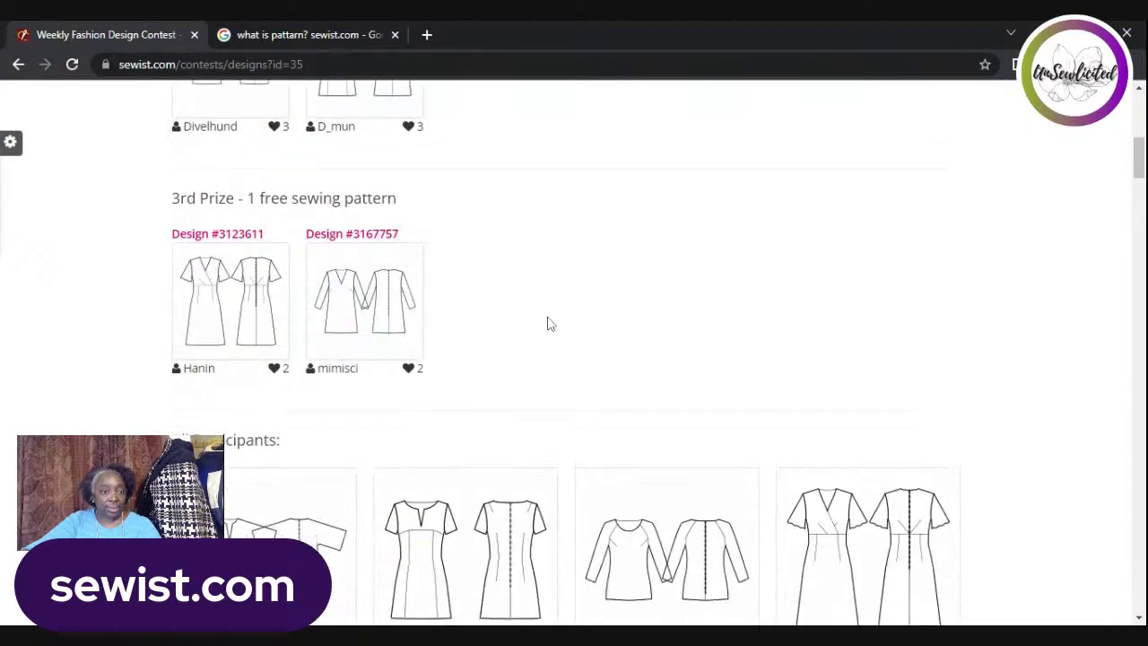
scroll(546, 310, up, 4)
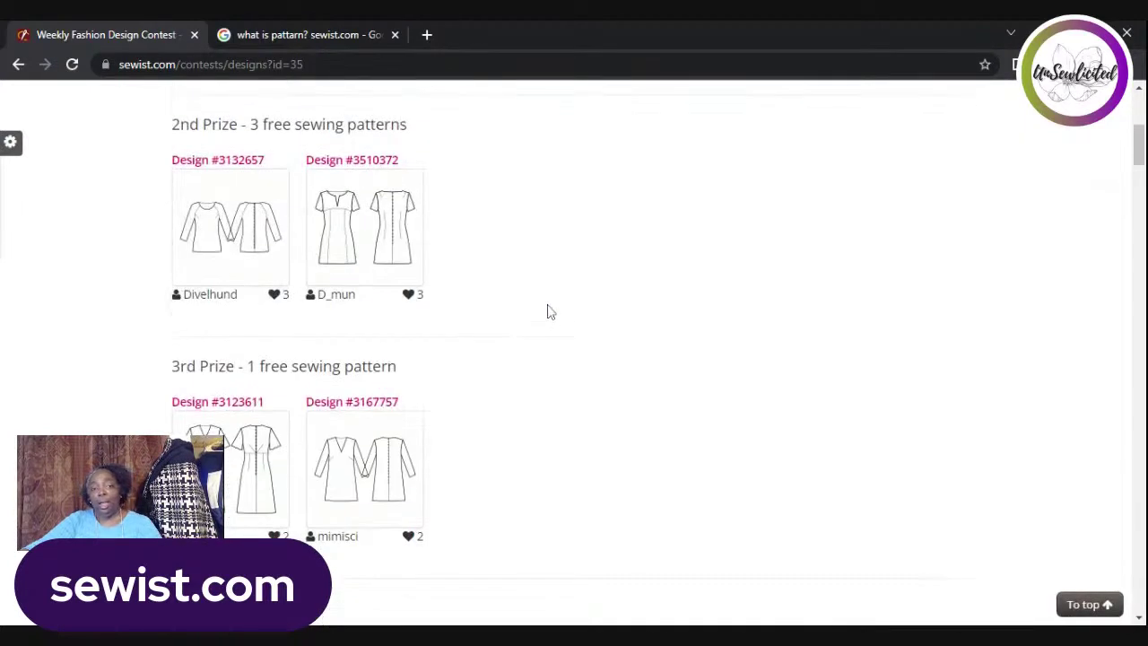
scroll(552, 316, up, 5)
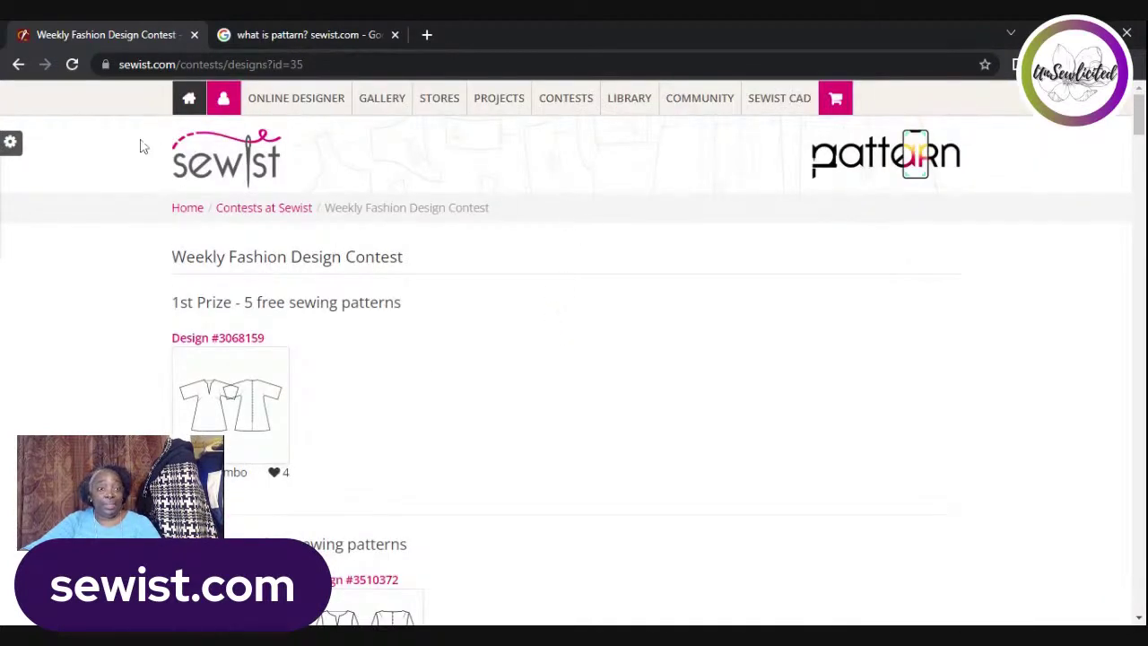
- Return to the previous design contests list and open the current Weekly Fashion Design Contest page
click(17, 65)
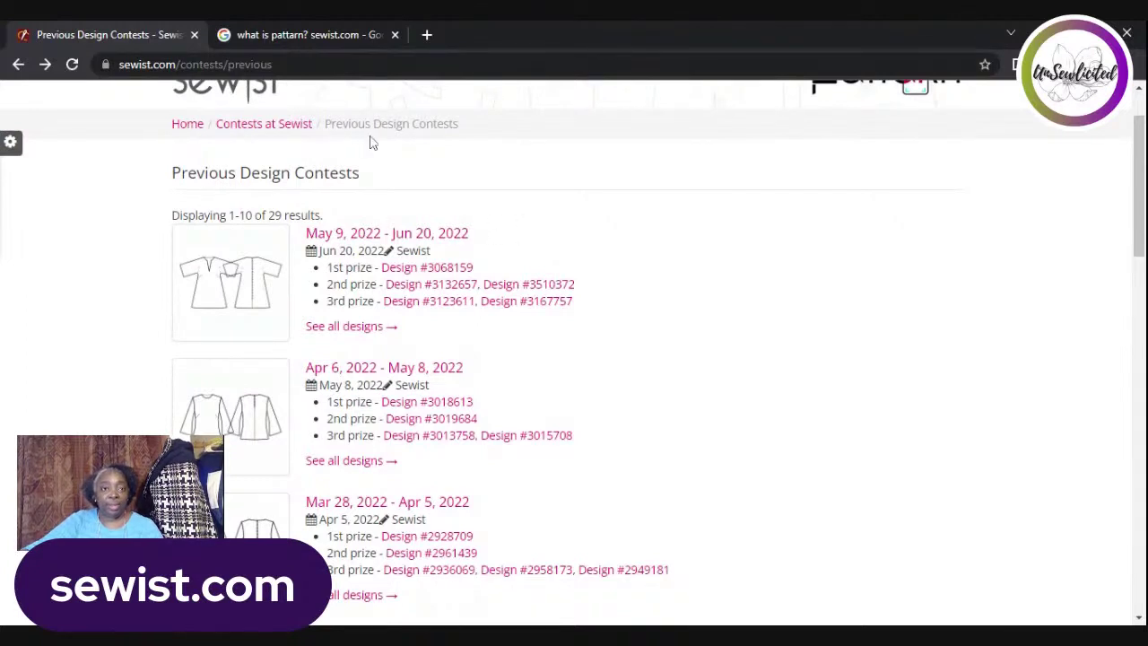
scroll(551, 192, up, 2)
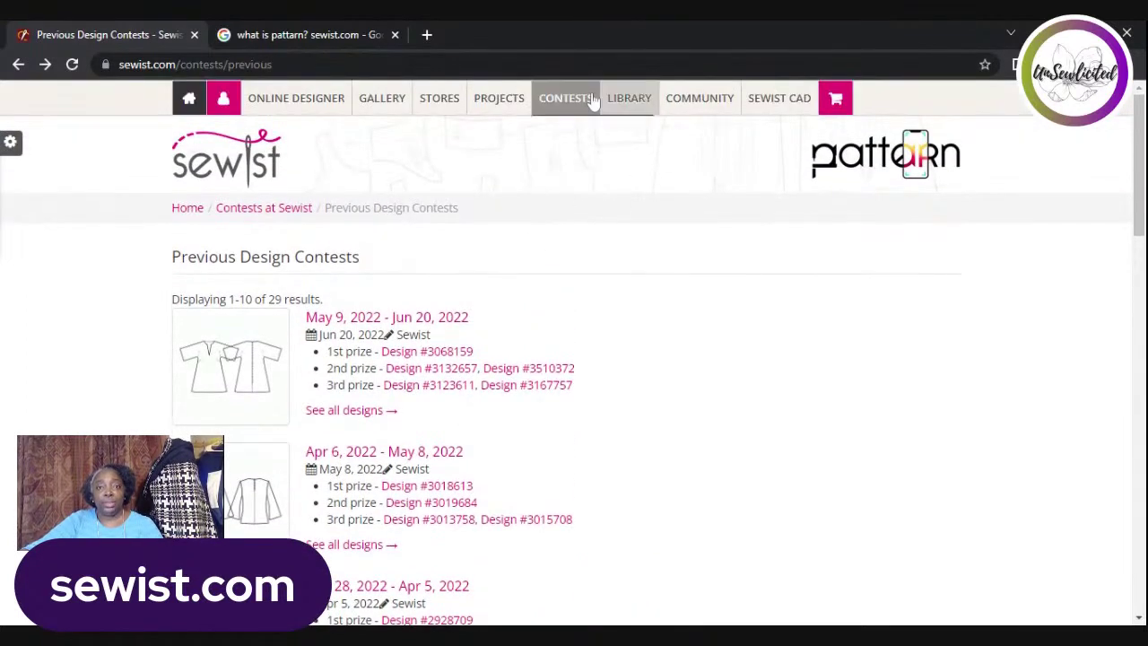
click(588, 130)
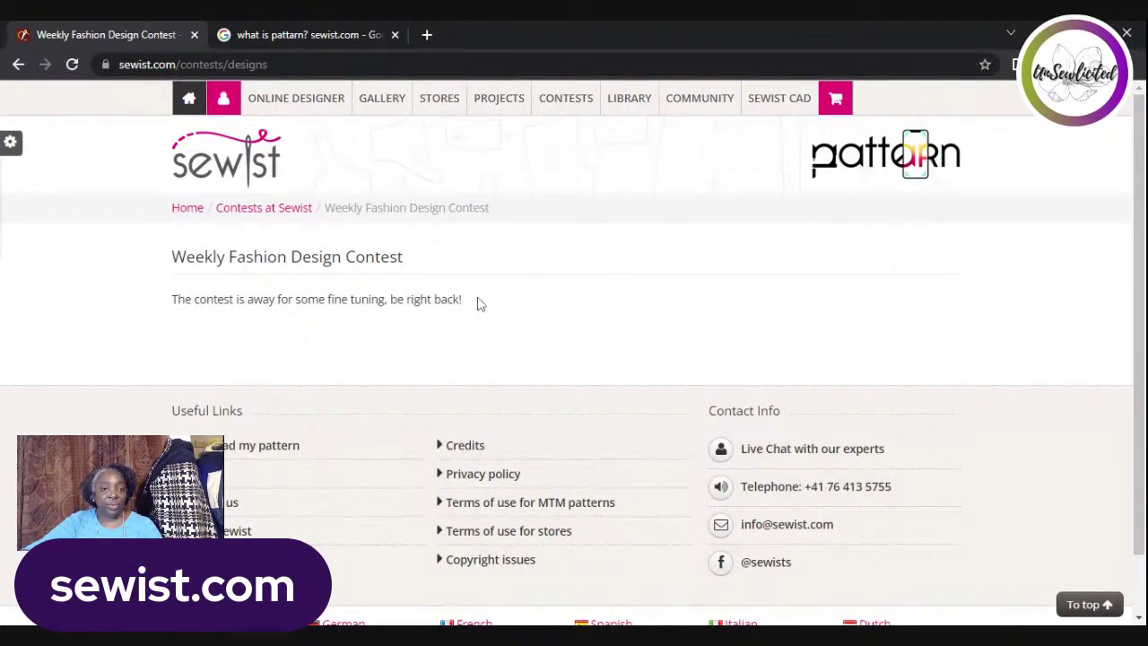
- Open the Patterns Library and look through the first page of the sewing patterns catalog
click(620, 100)
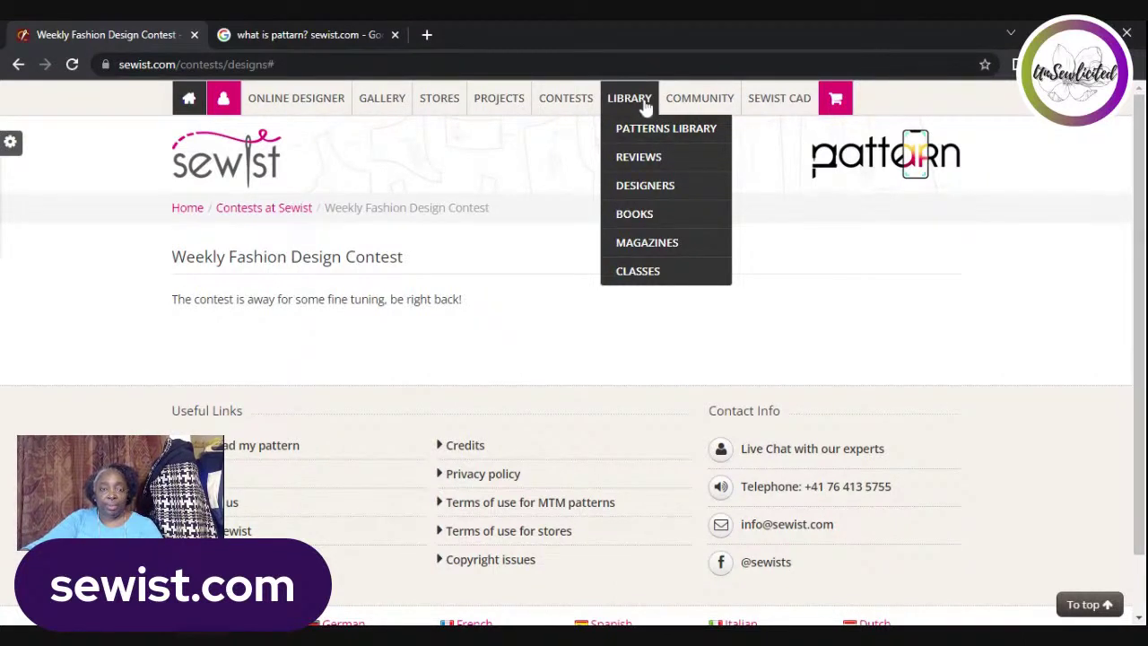
click(658, 129)
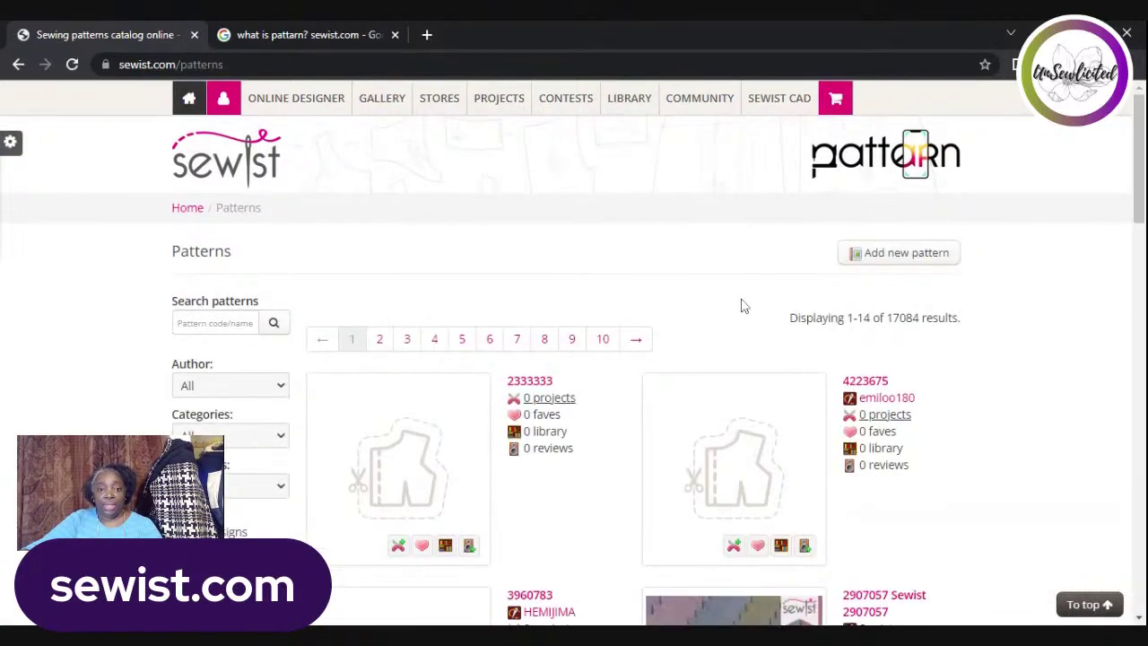
scroll(641, 319, down, 1)
scroll(664, 323, down, 13)
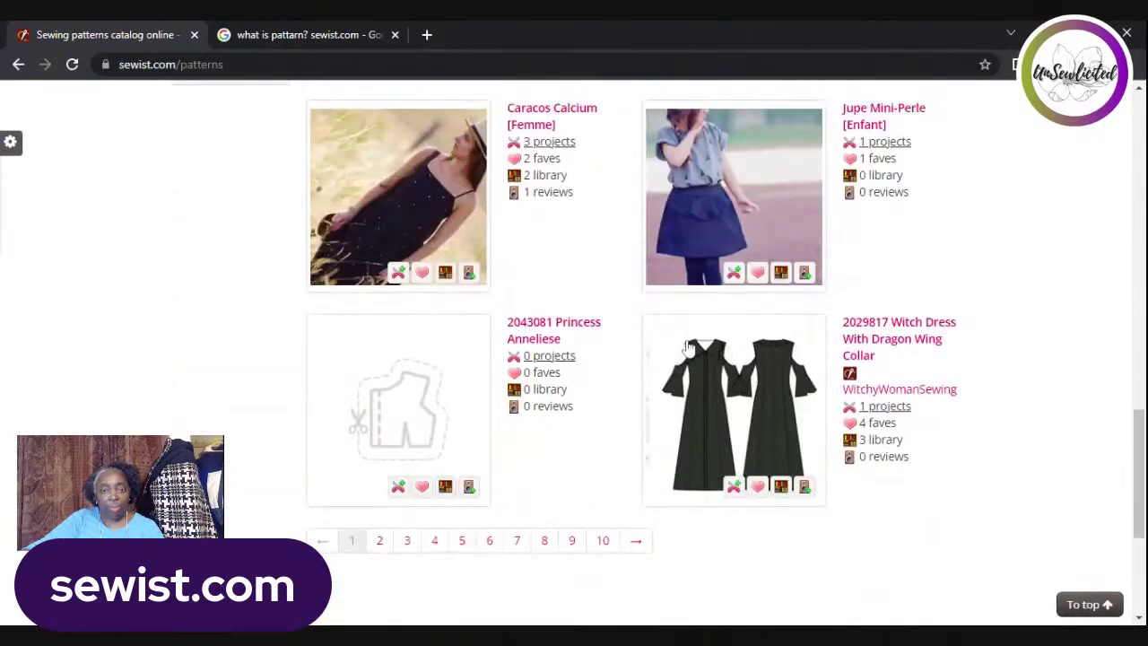
scroll(682, 309, up, 15)
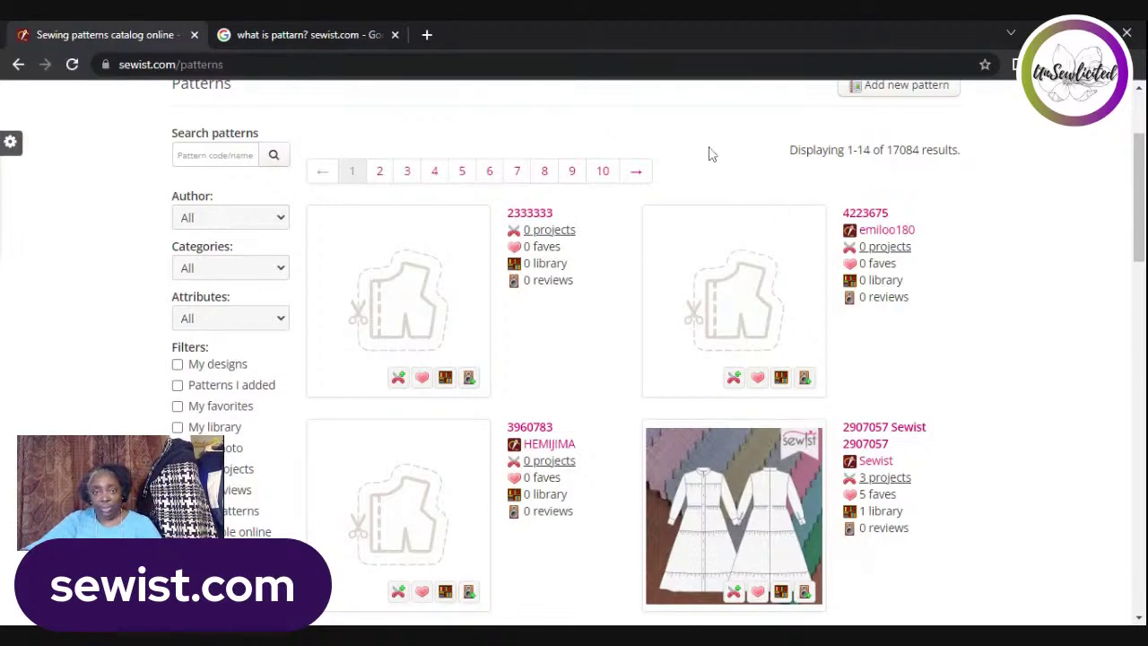
scroll(753, 198, up, 2)
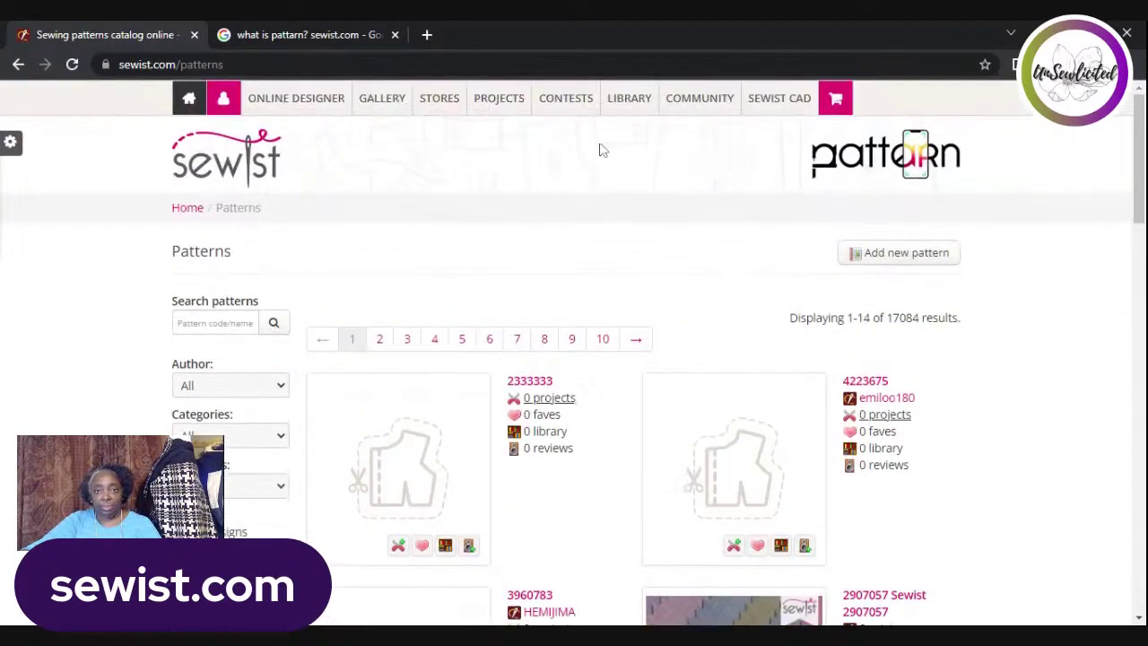
- View the library's pattern Reviews page, and open the Designers directory
mouse_move(619, 99)
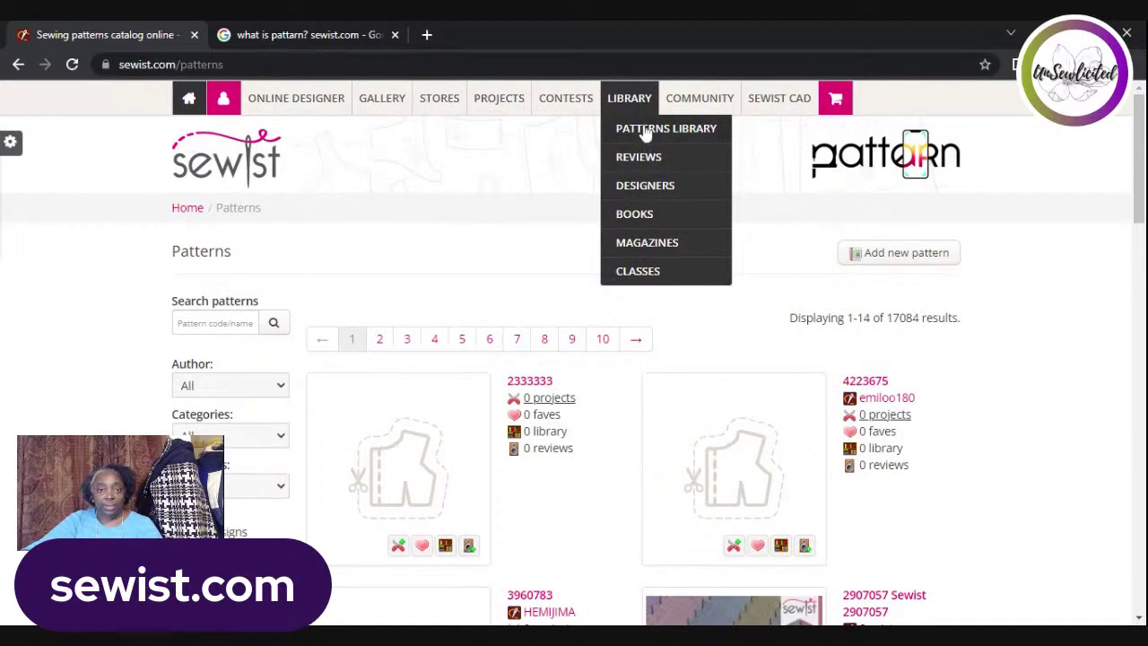
click(635, 159)
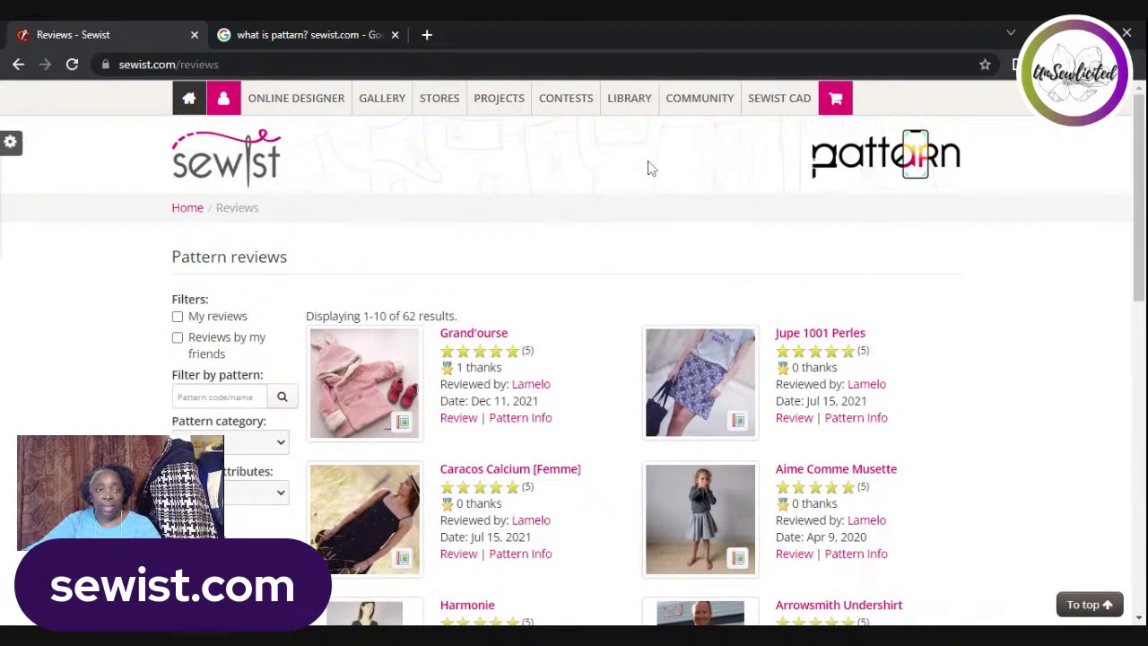
mouse_move(633, 97)
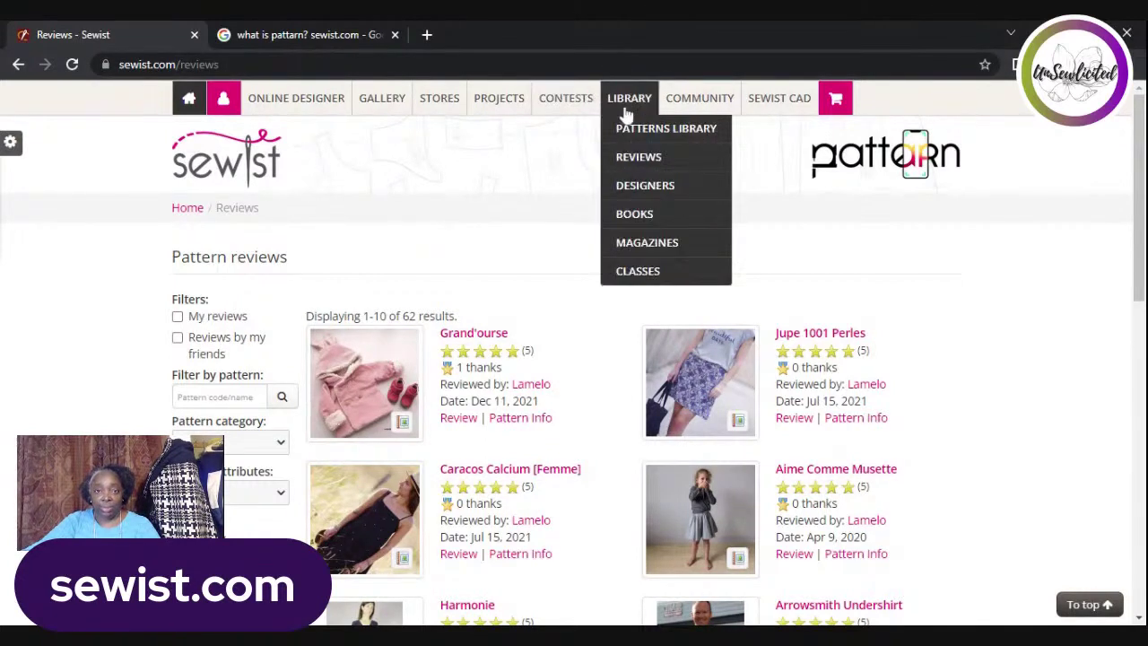
click(637, 198)
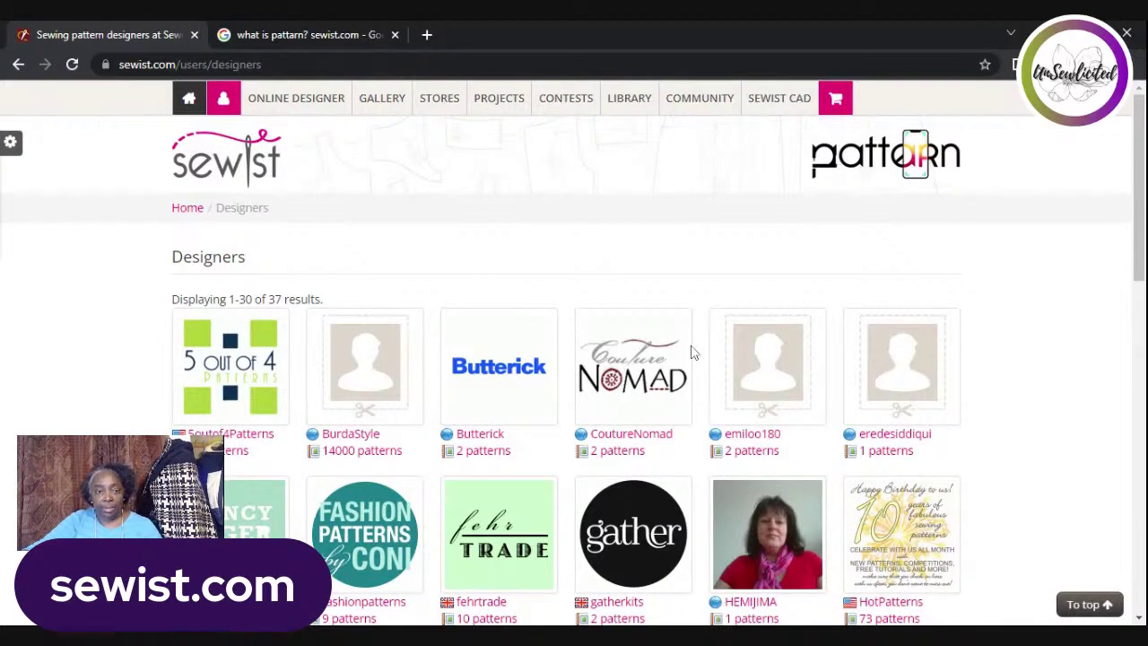
- View Butterick's designer profile, return to the directory, and open the list of Butterick's patterns
click(467, 435)
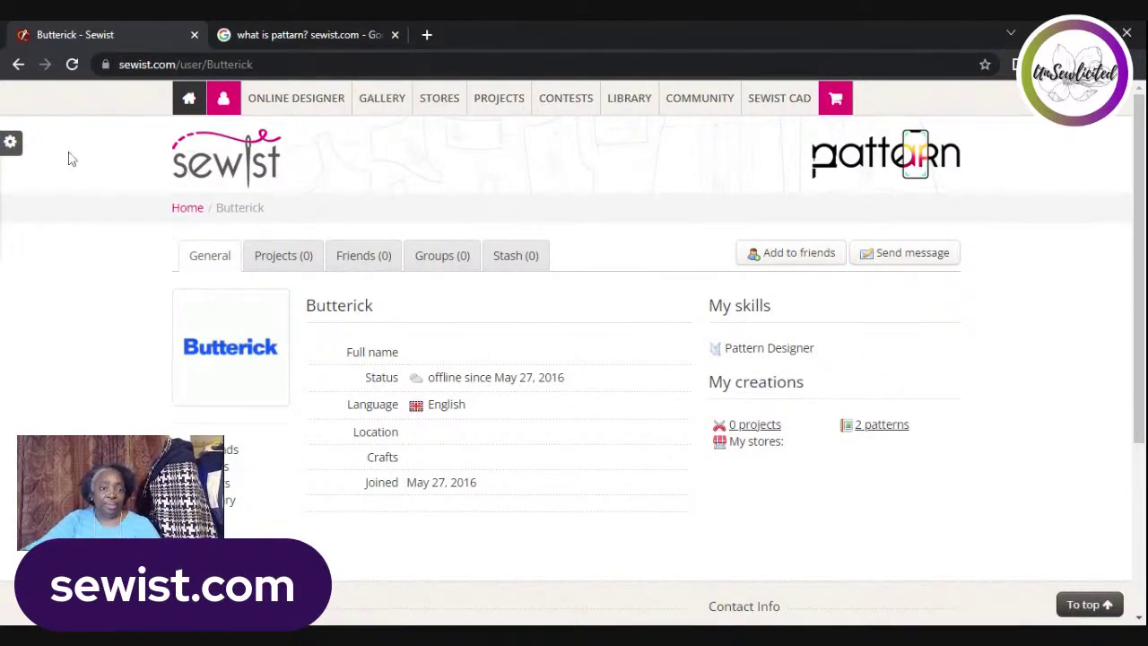
click(18, 65)
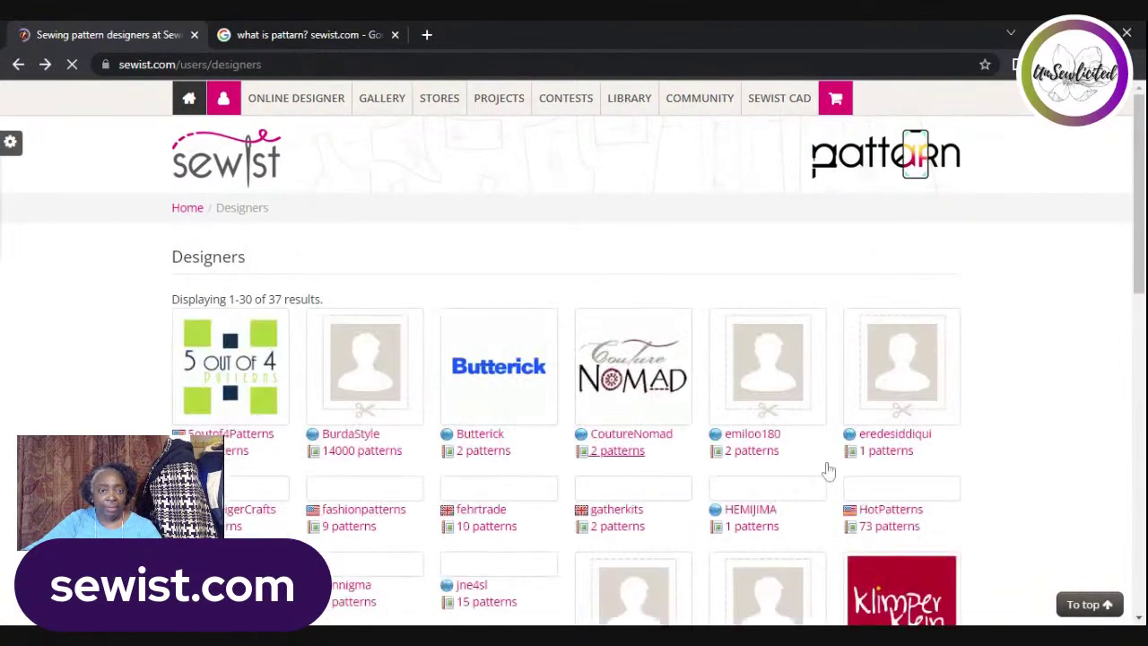
click(471, 455)
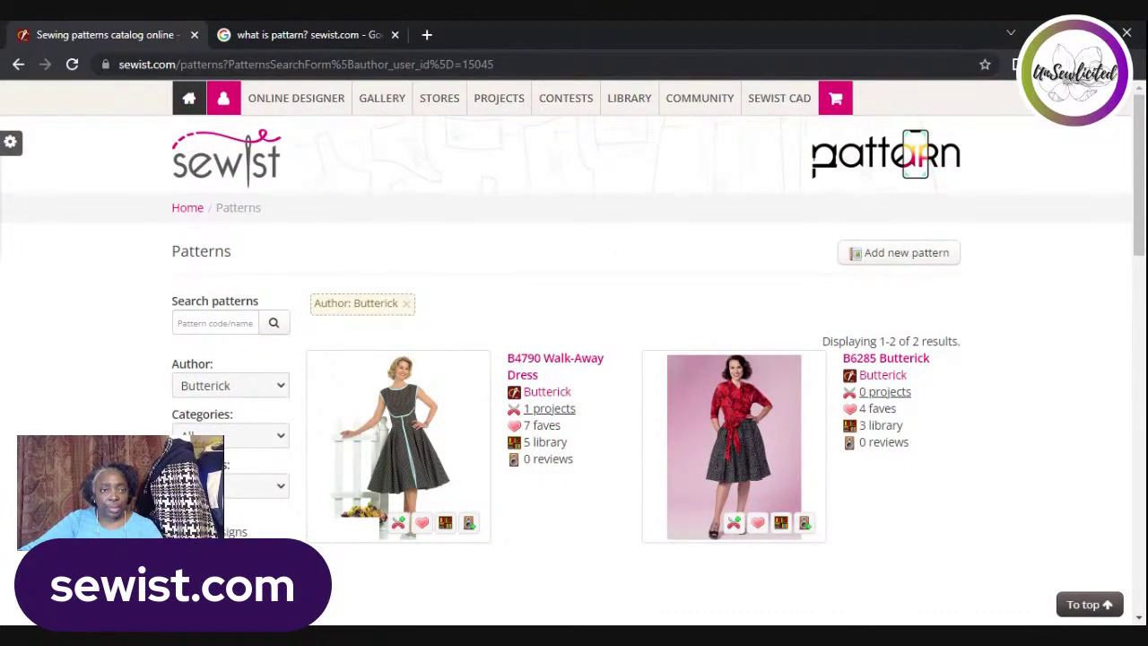
- Open the library's Books catalog and view the first sewing book listings
mouse_move(629, 103)
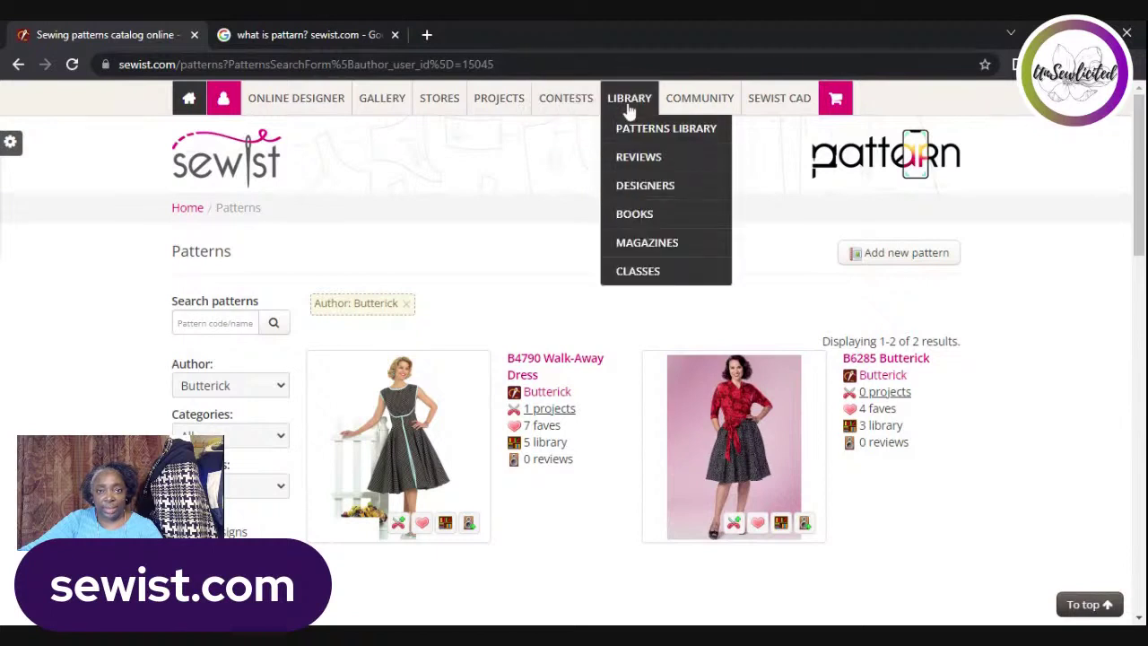
click(636, 213)
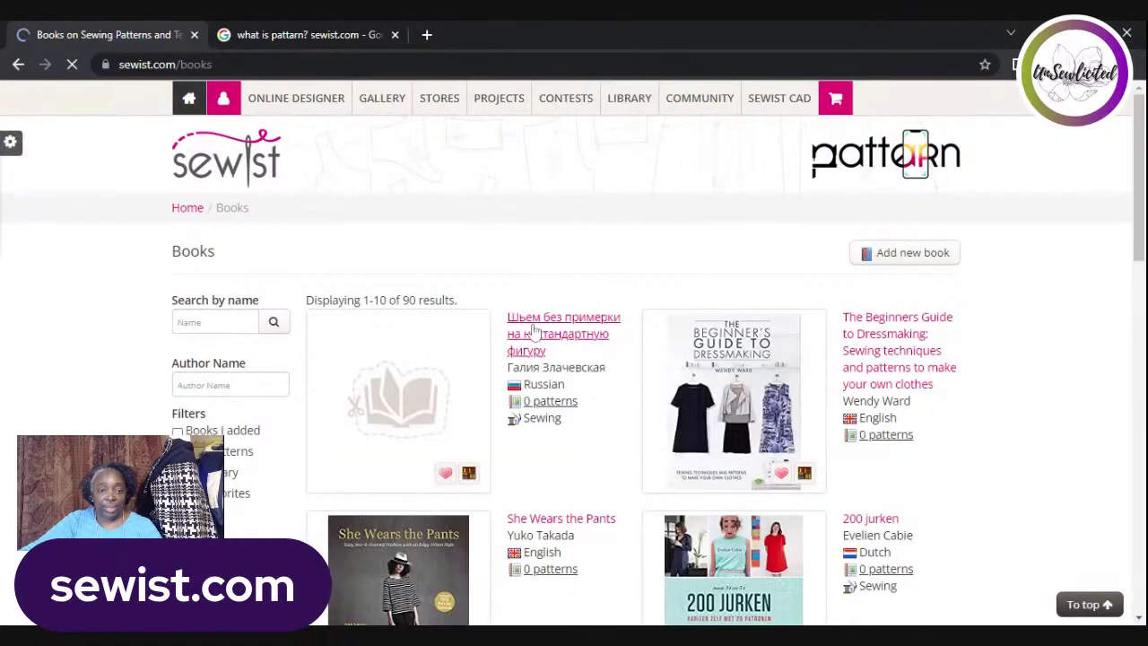
scroll(734, 334, down, 1)
scroll(574, 234, up, 1)
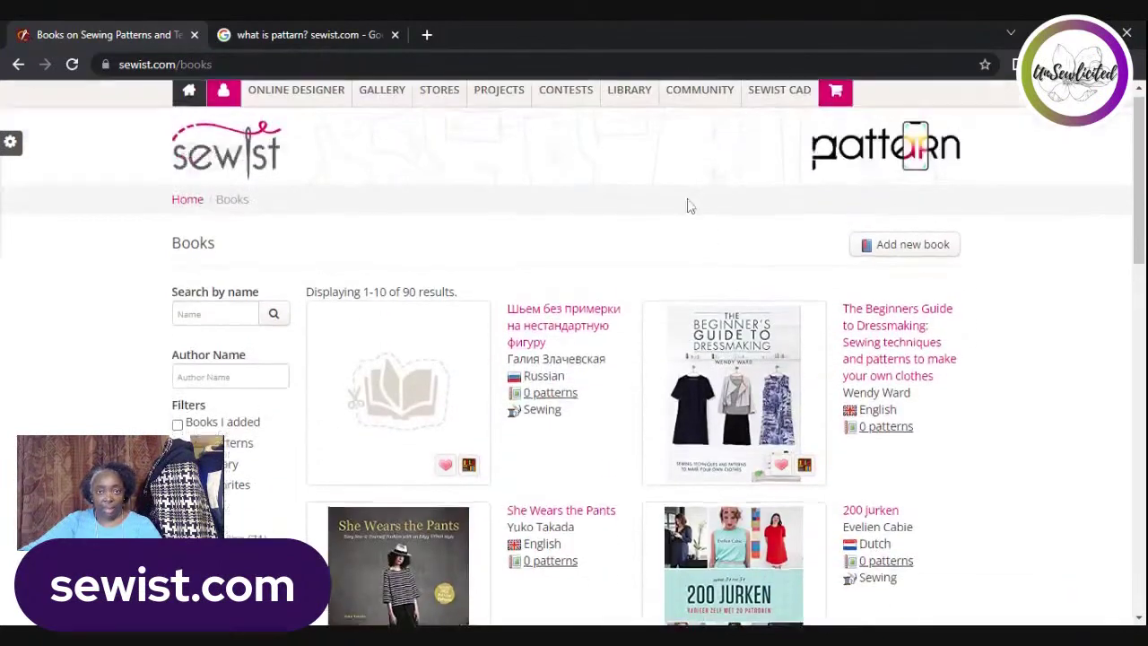
mouse_move(617, 102)
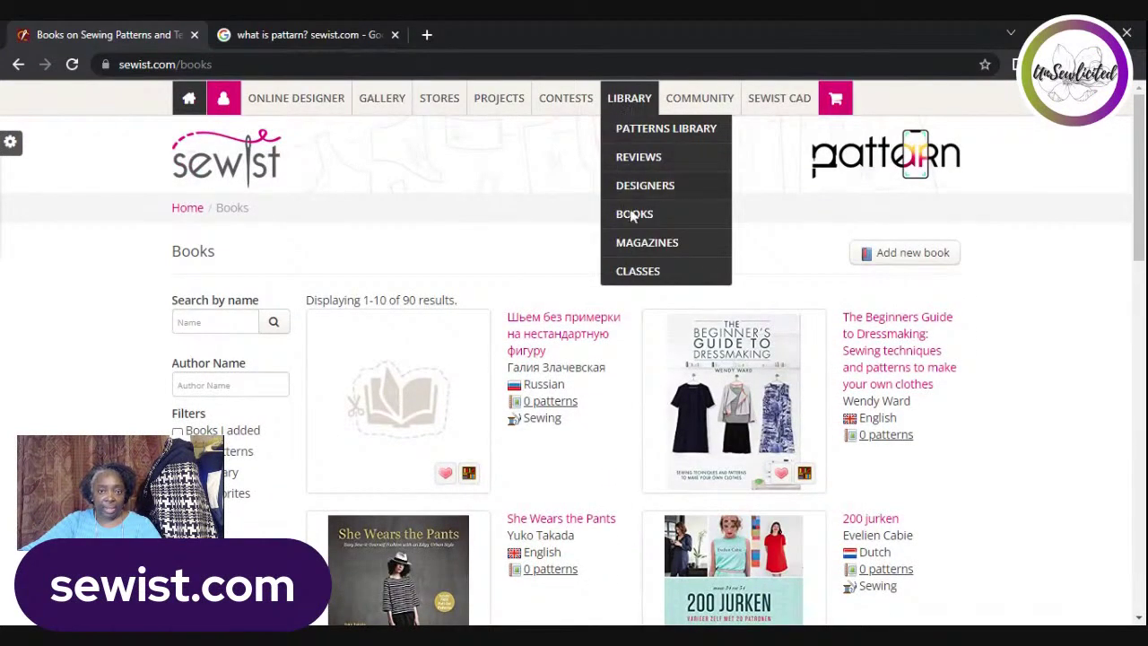
- Examine the craft and language filters of the Books catalog along with the listed books
scroll(634, 408, down, 4)
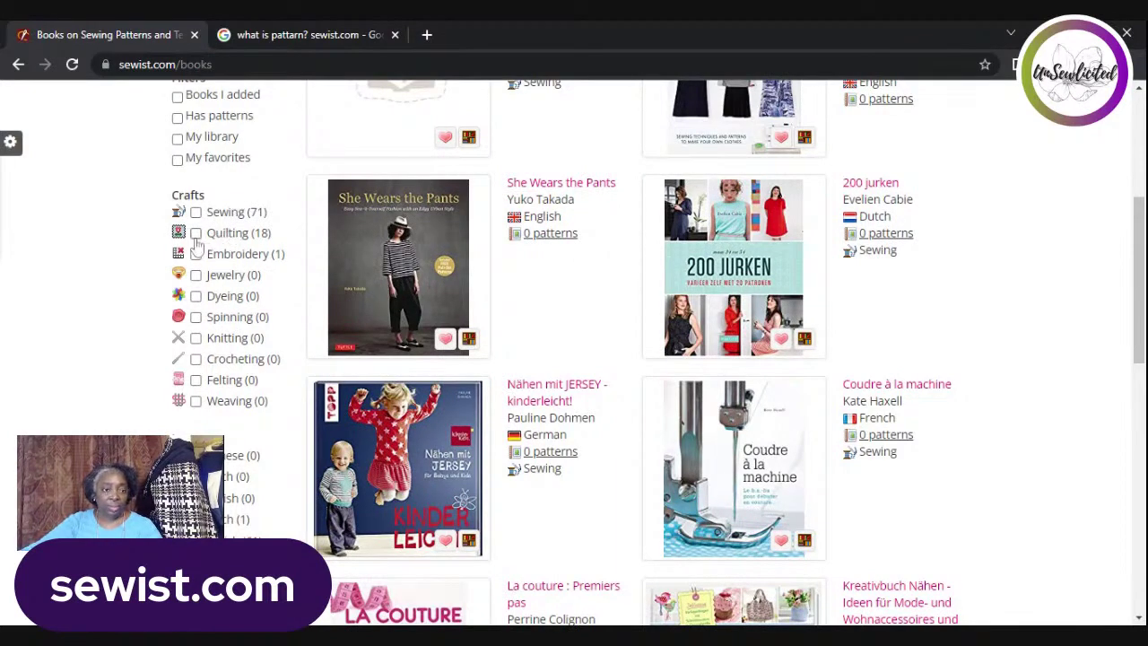
scroll(202, 235, up, 1)
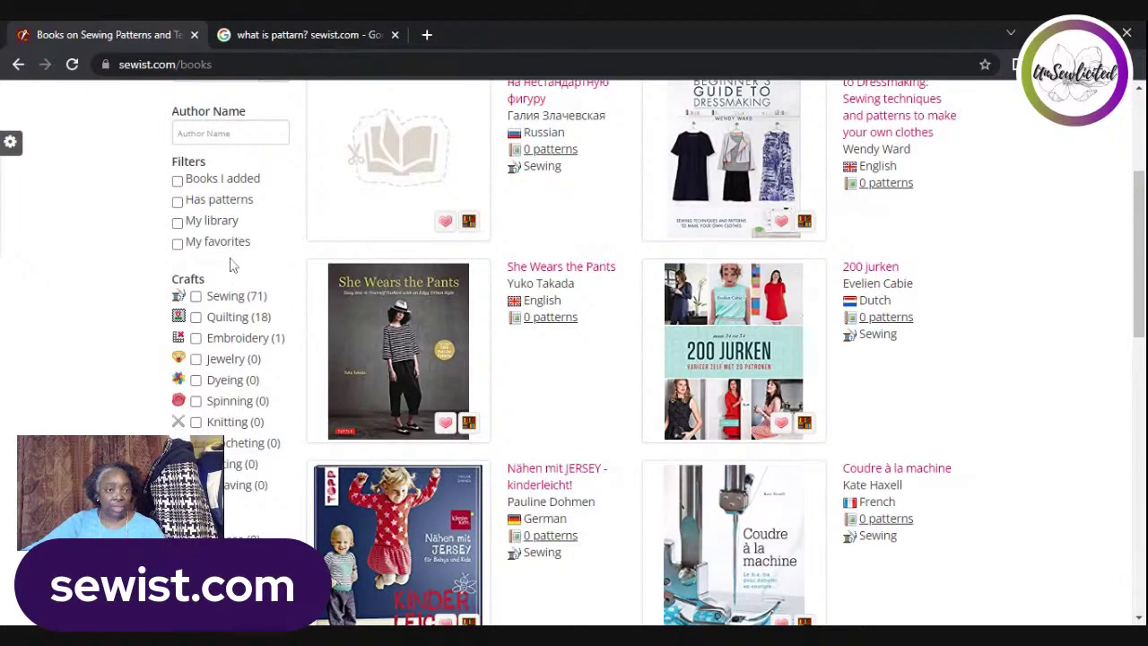
scroll(295, 404, down, 4)
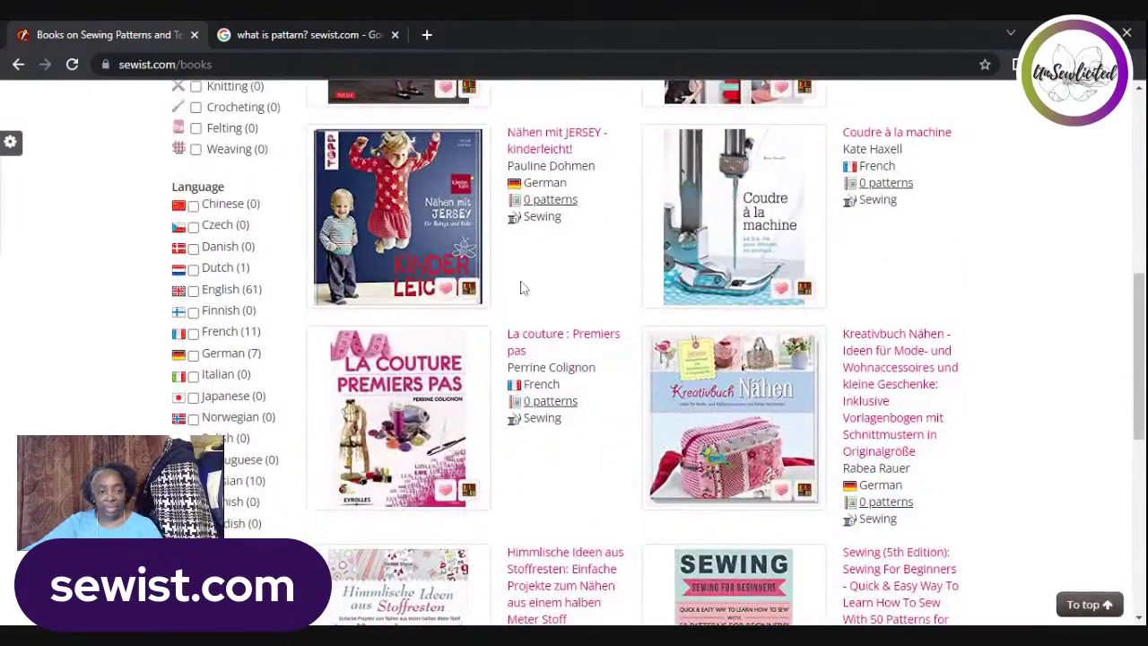
scroll(827, 312, up, 2)
scroll(827, 306, up, 5)
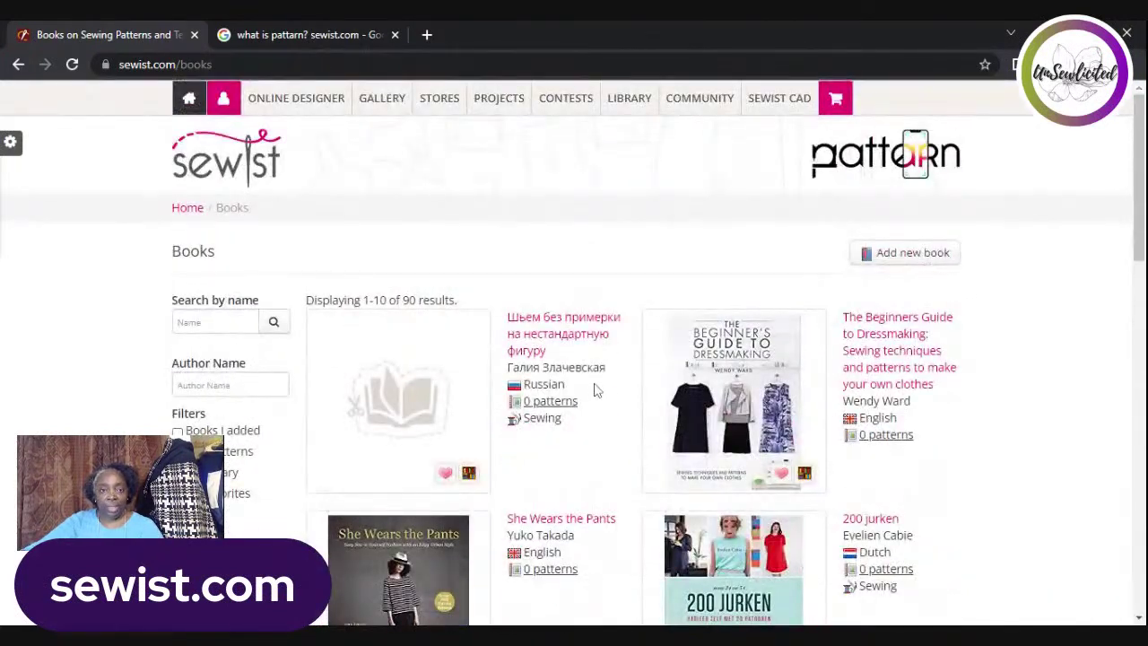
scroll(425, 443, down, 7)
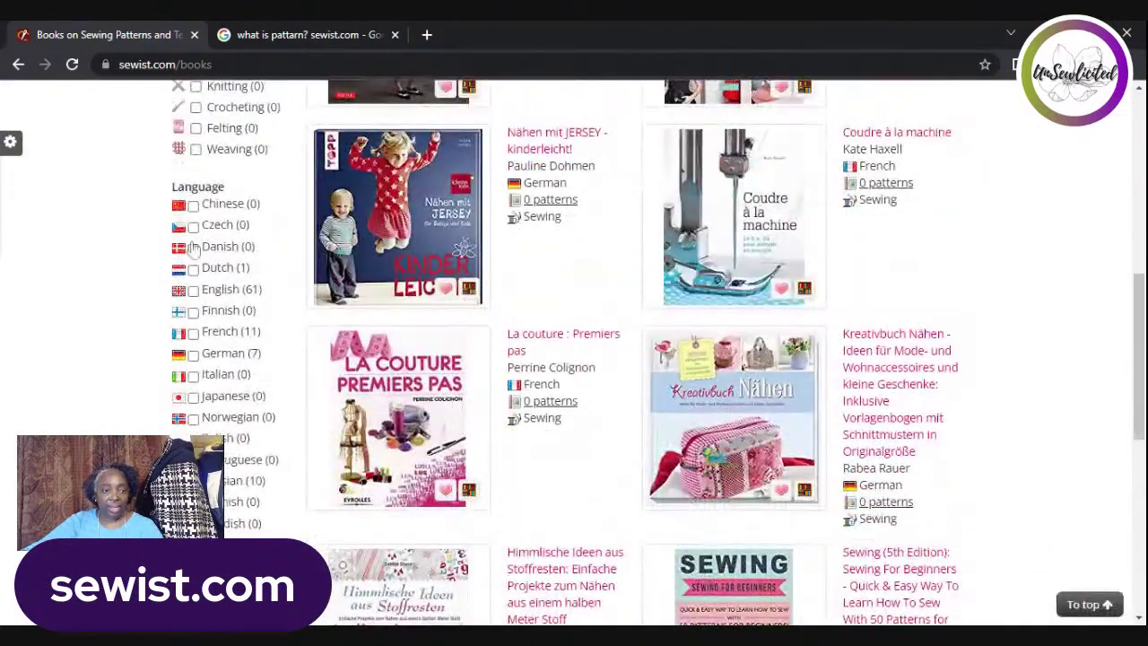
scroll(820, 251, up, 5)
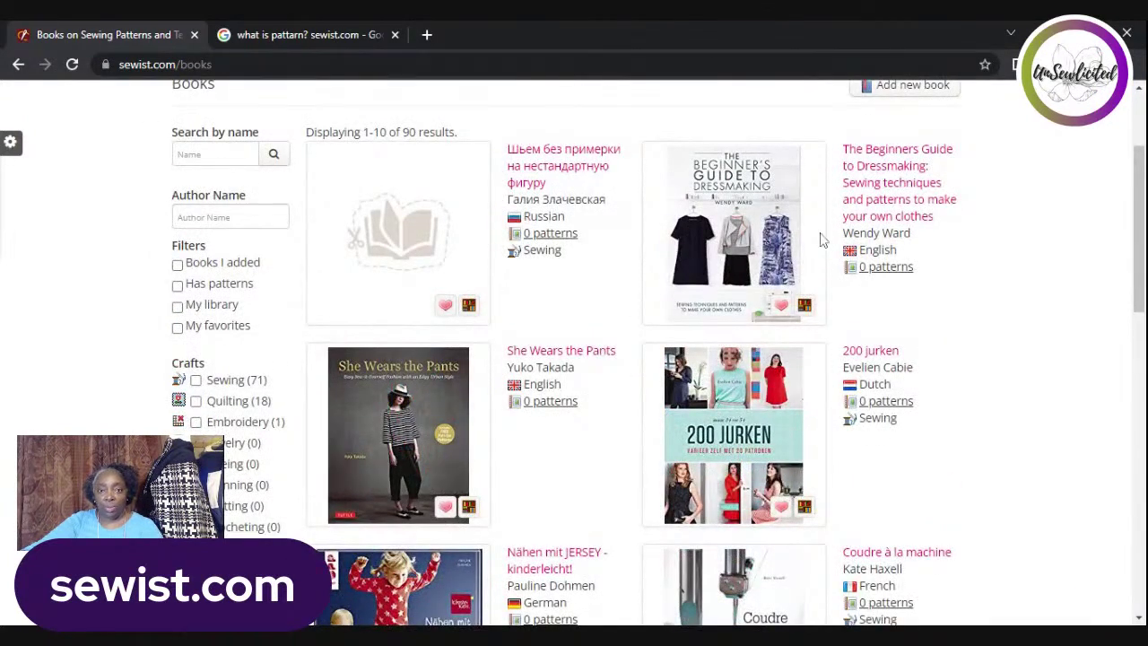
scroll(772, 346, up, 2)
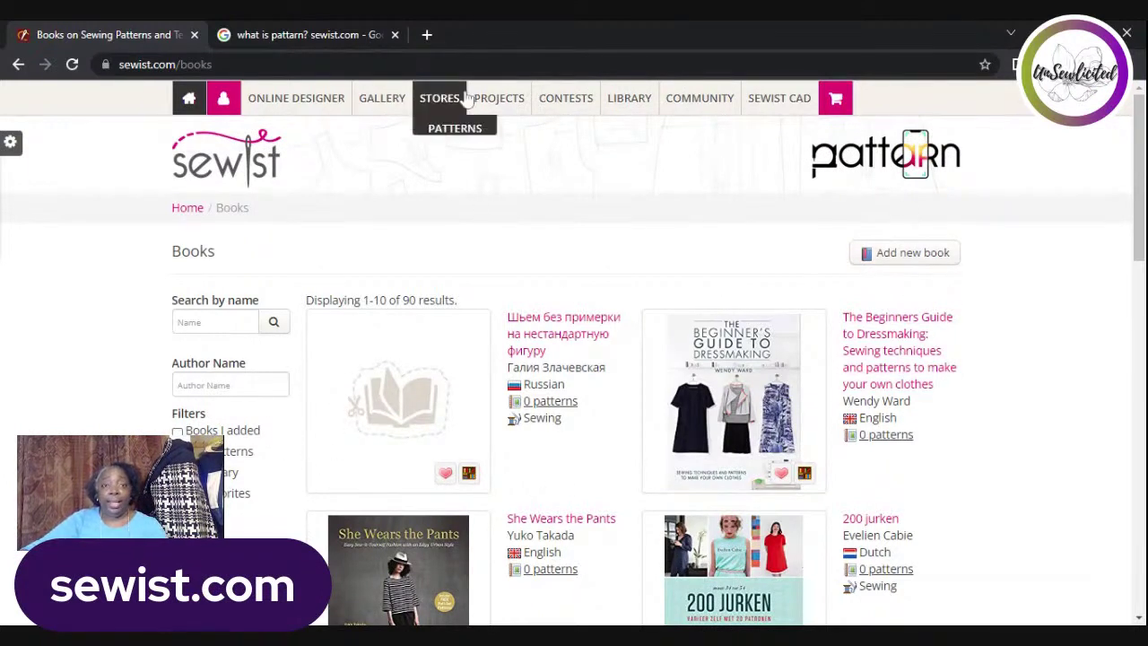
mouse_move(516, 136)
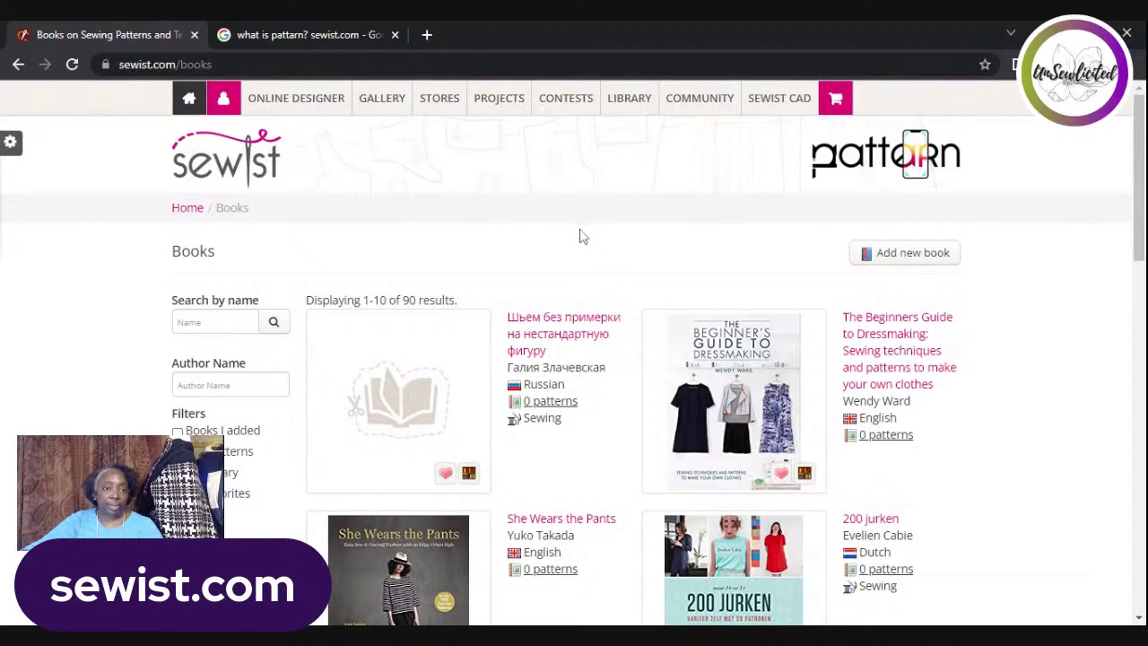
- View the library's Magazines page, and open the Classes page of online tutorials
mouse_move(559, 100)
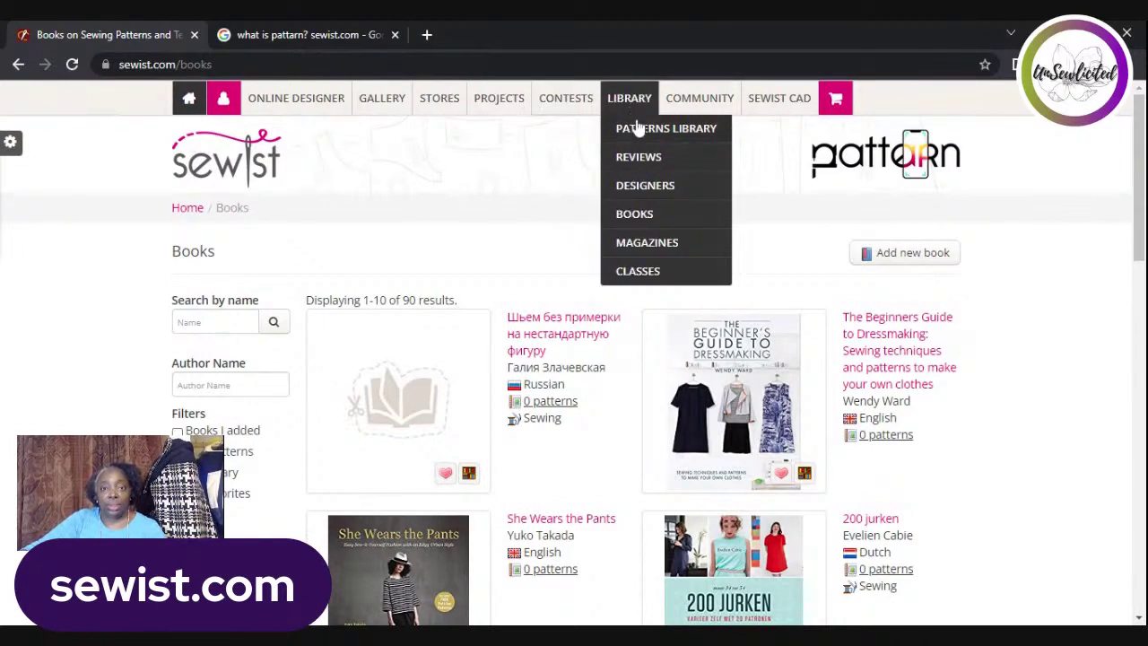
click(630, 244)
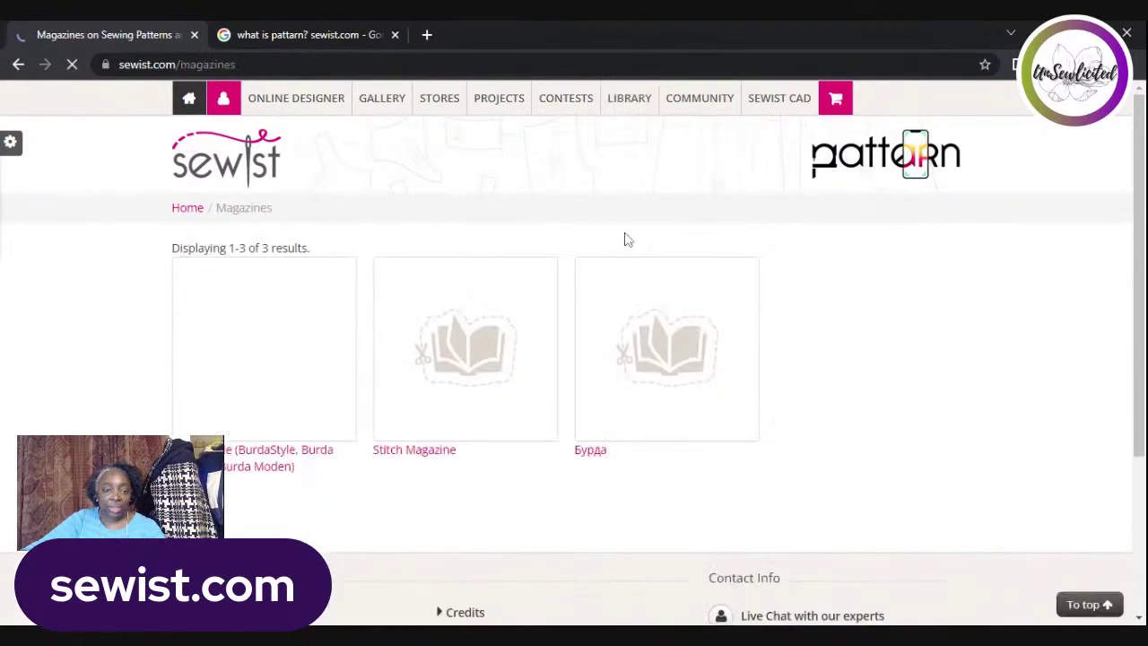
click(628, 103)
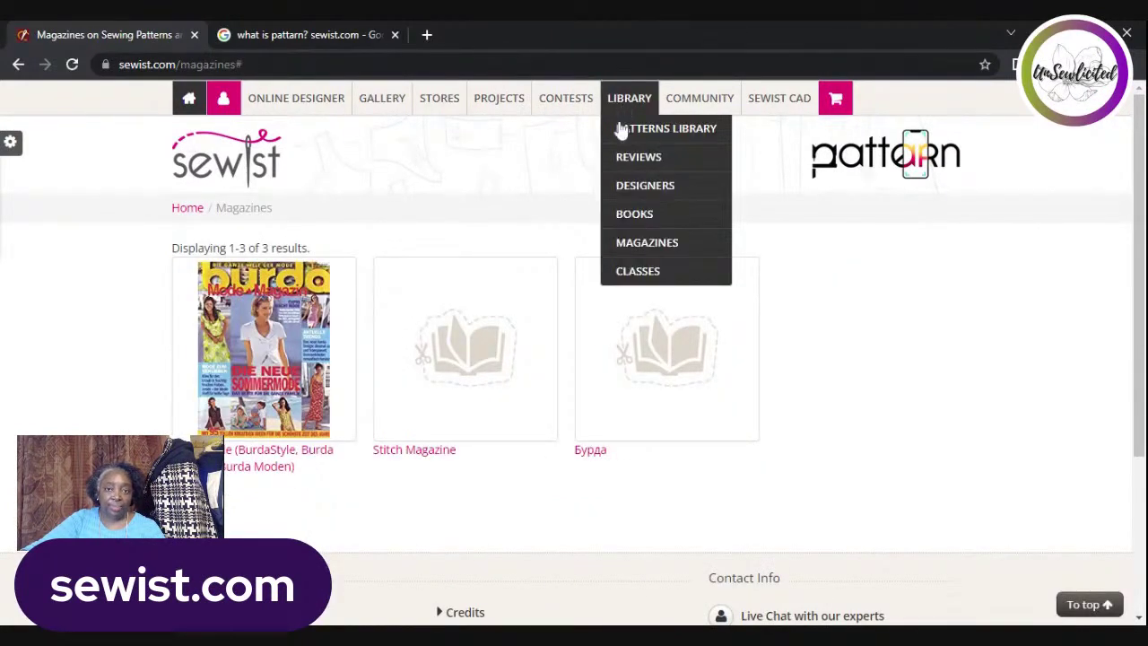
click(646, 272)
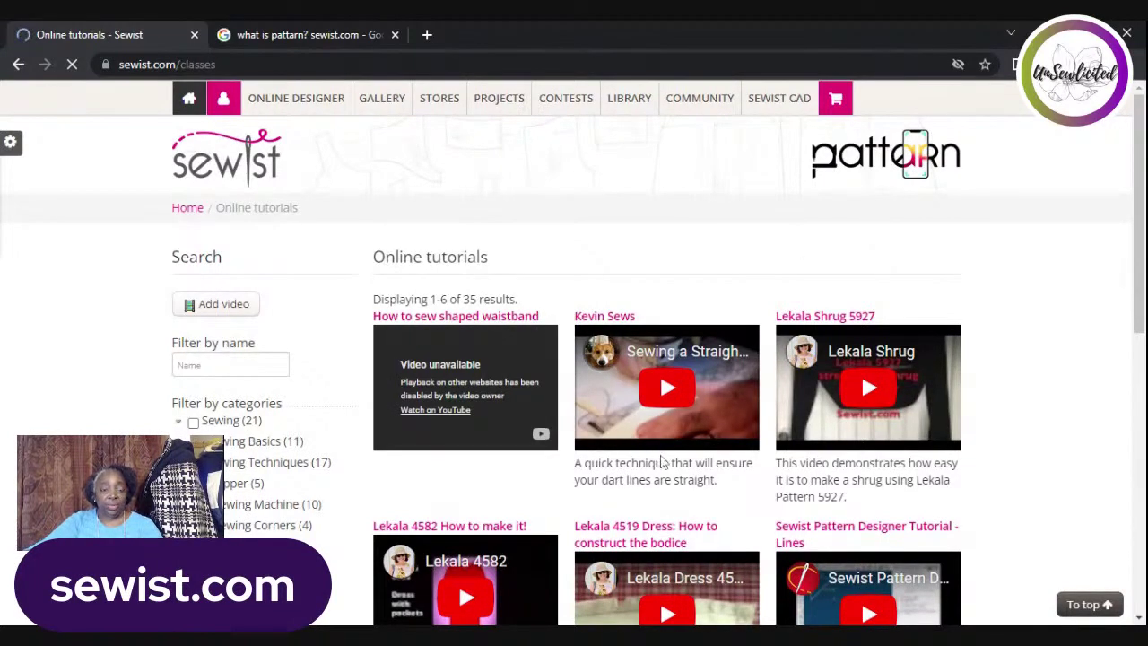
scroll(662, 462, down, 1)
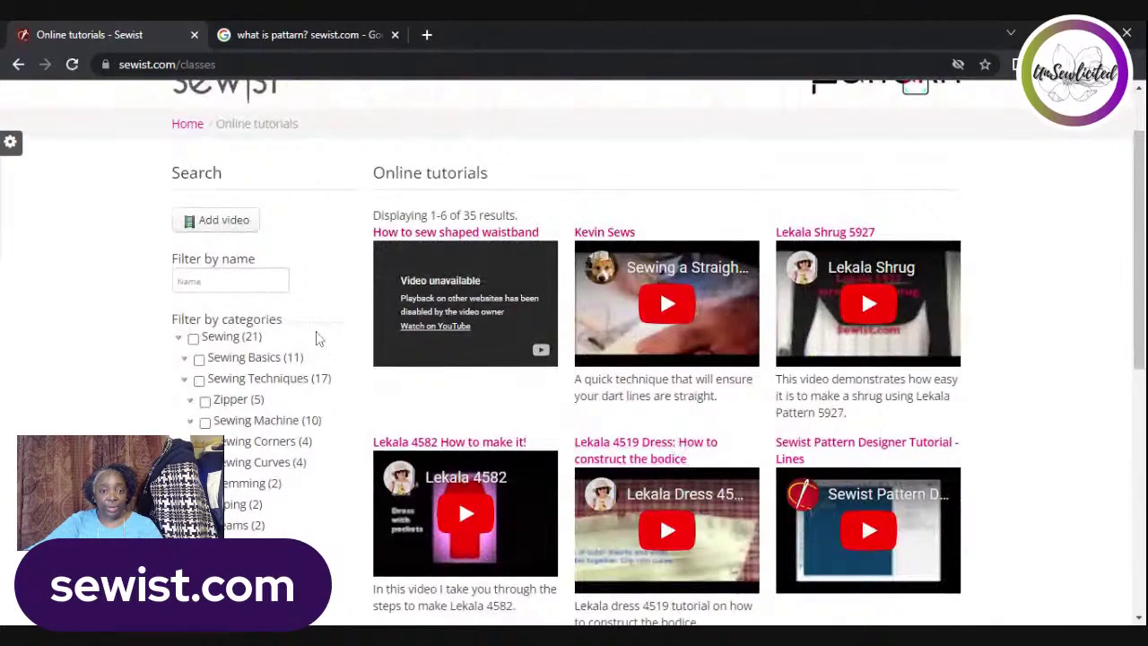
- Open the form for adding a link to an online tutorial, review its fields, and return to the tutorials list
click(215, 225)
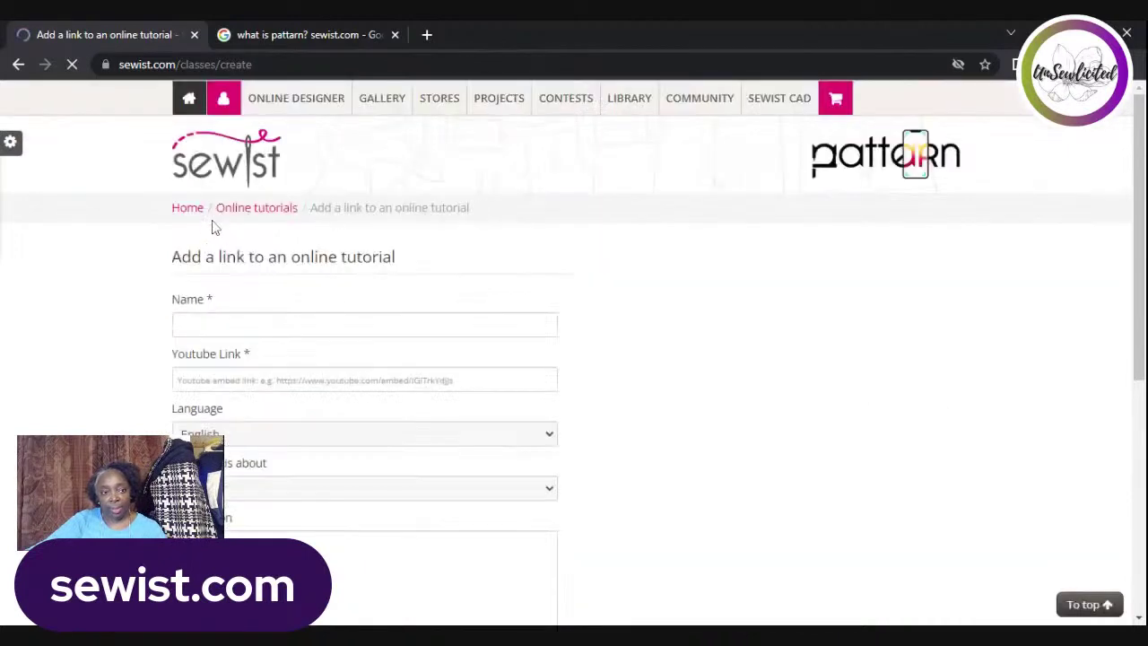
scroll(464, 392, down, 2)
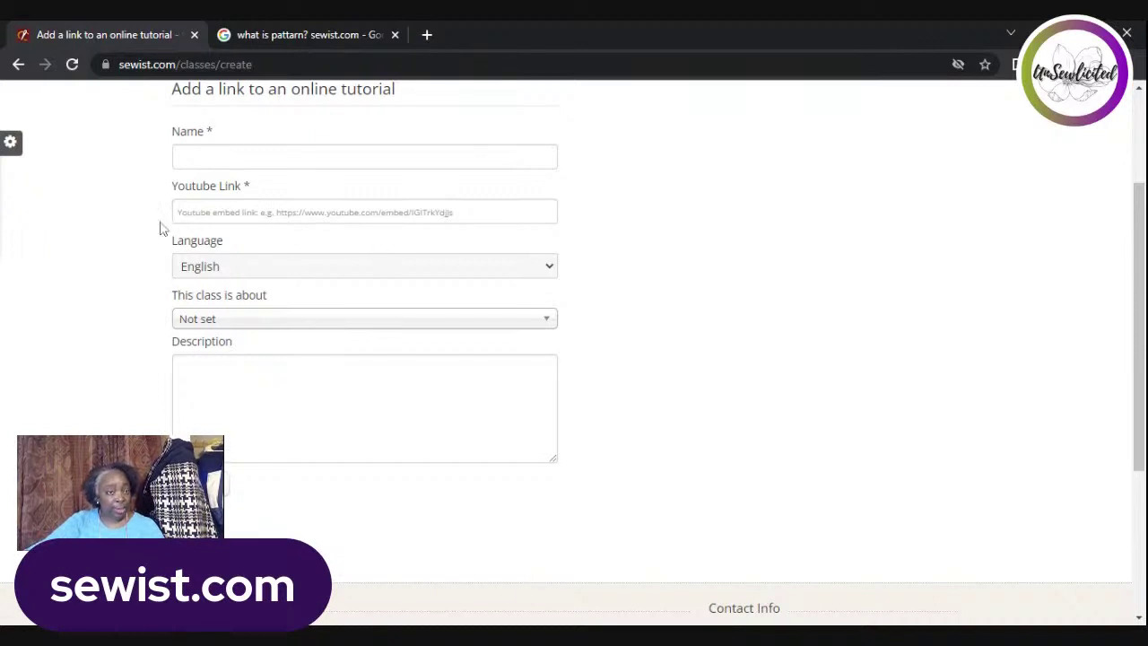
scroll(108, 258, up, 2)
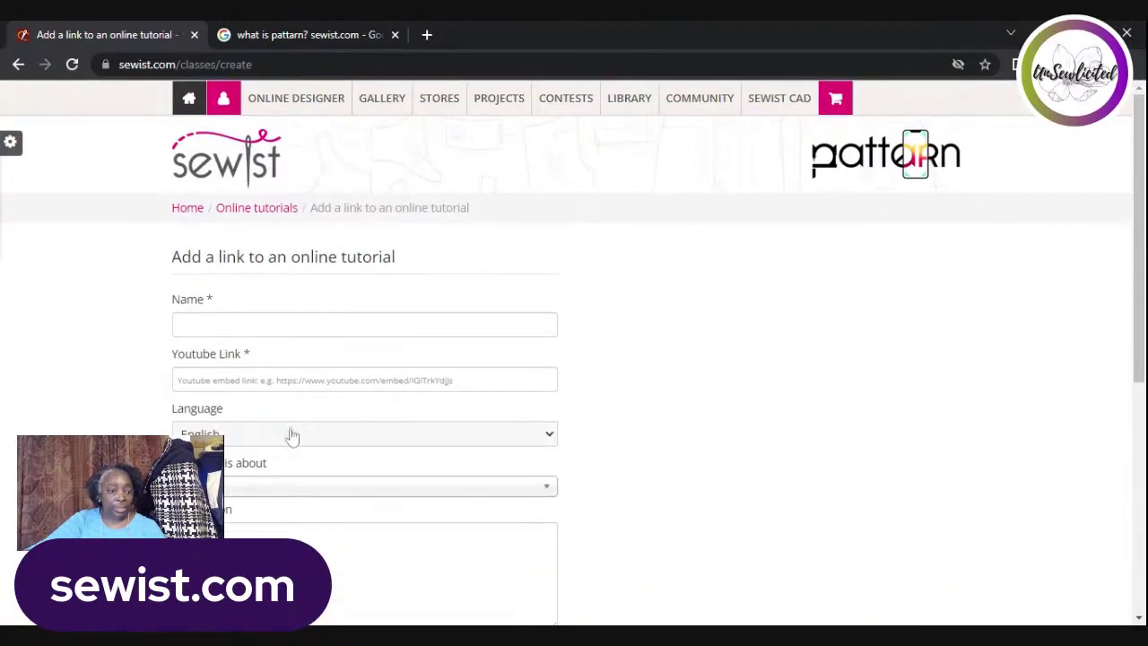
scroll(359, 439, down, 1)
scroll(162, 308, up, 1)
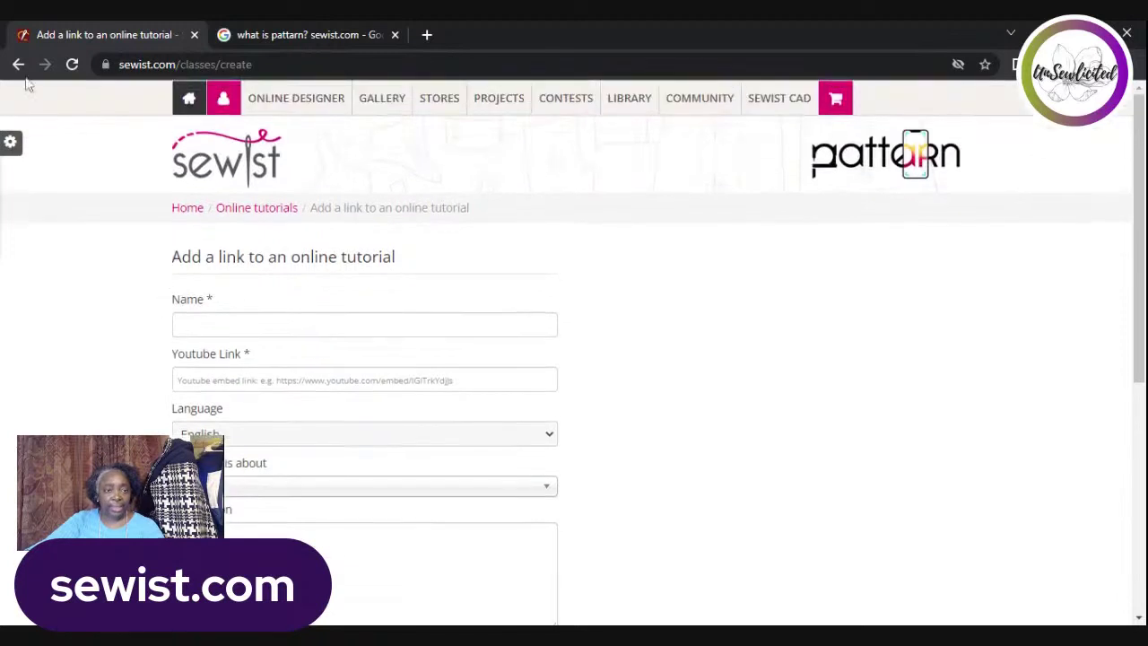
click(17, 65)
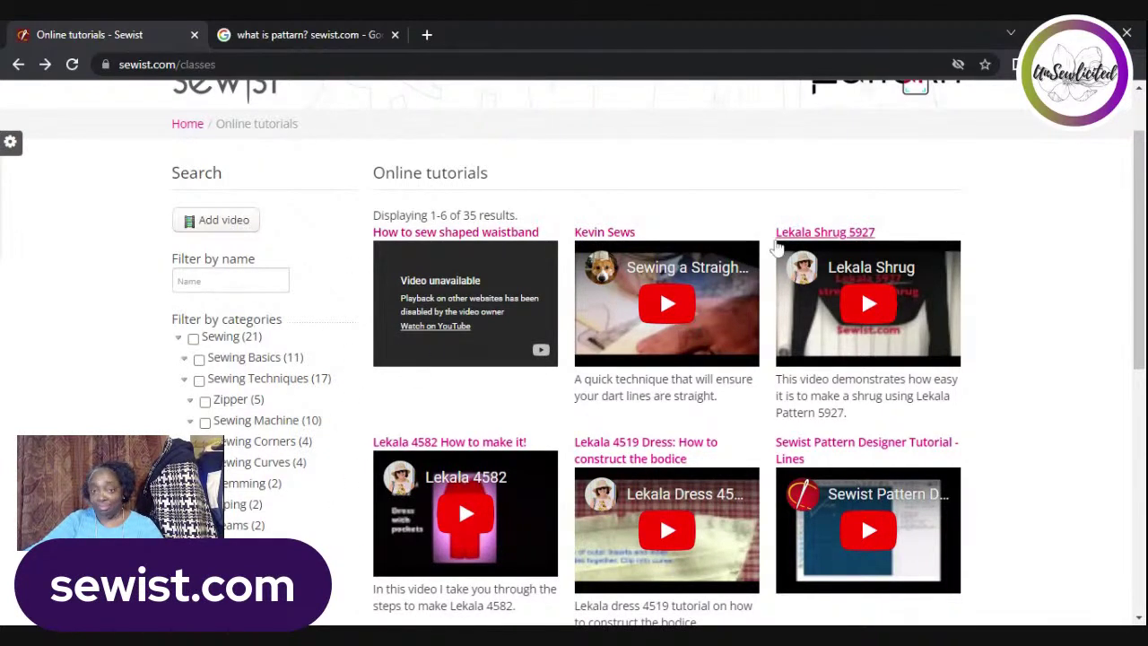
- Open the Community overview and look through its new members, recent stash and new projects sections
scroll(777, 247, up, 1)
mouse_move(695, 106)
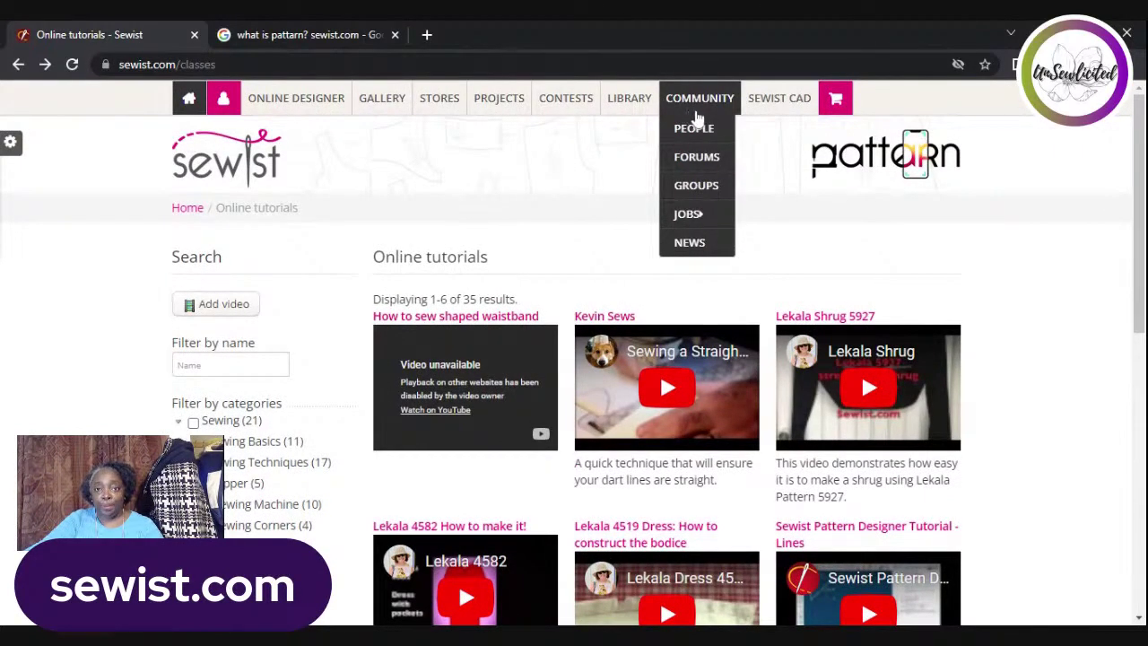
mouse_move(648, 114)
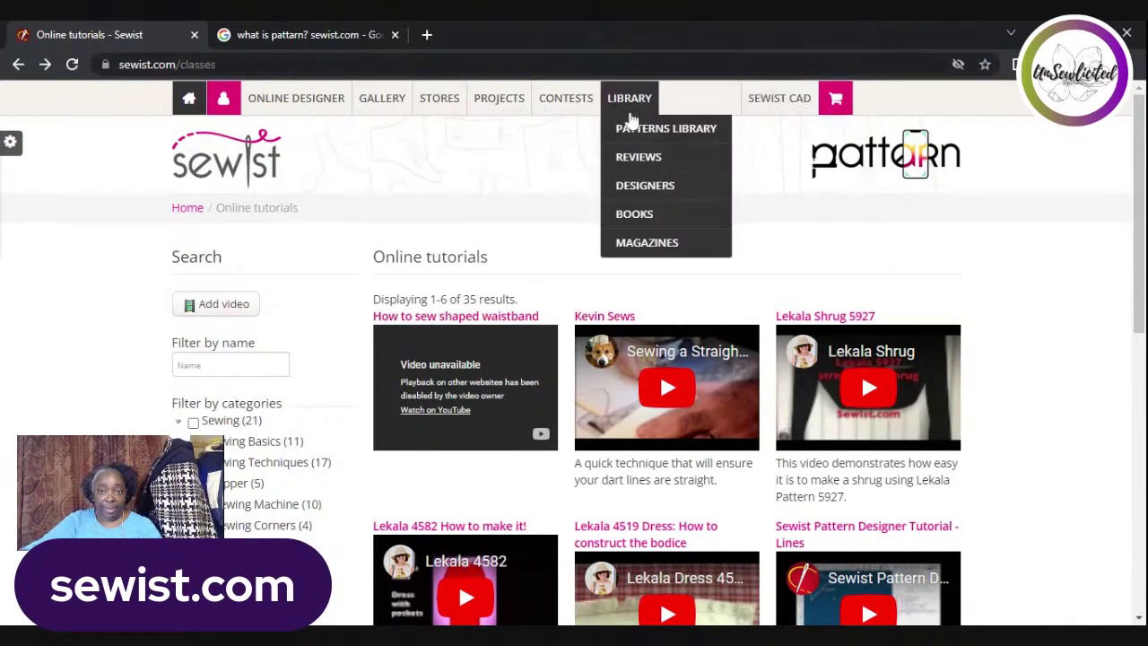
click(695, 108)
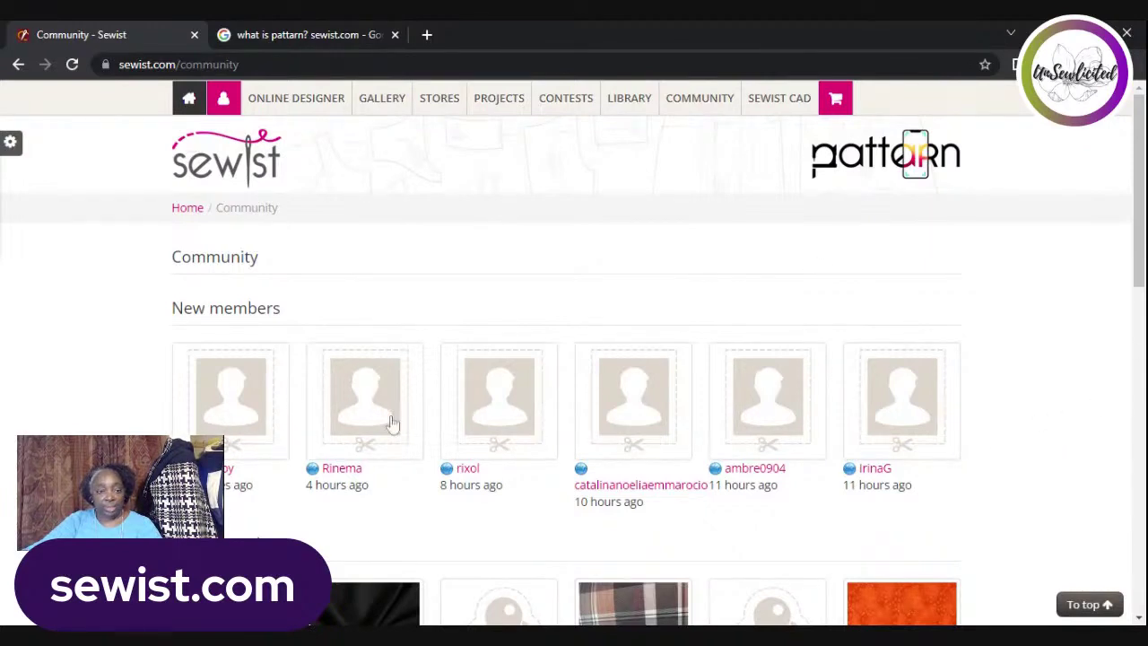
scroll(518, 444, down, 3)
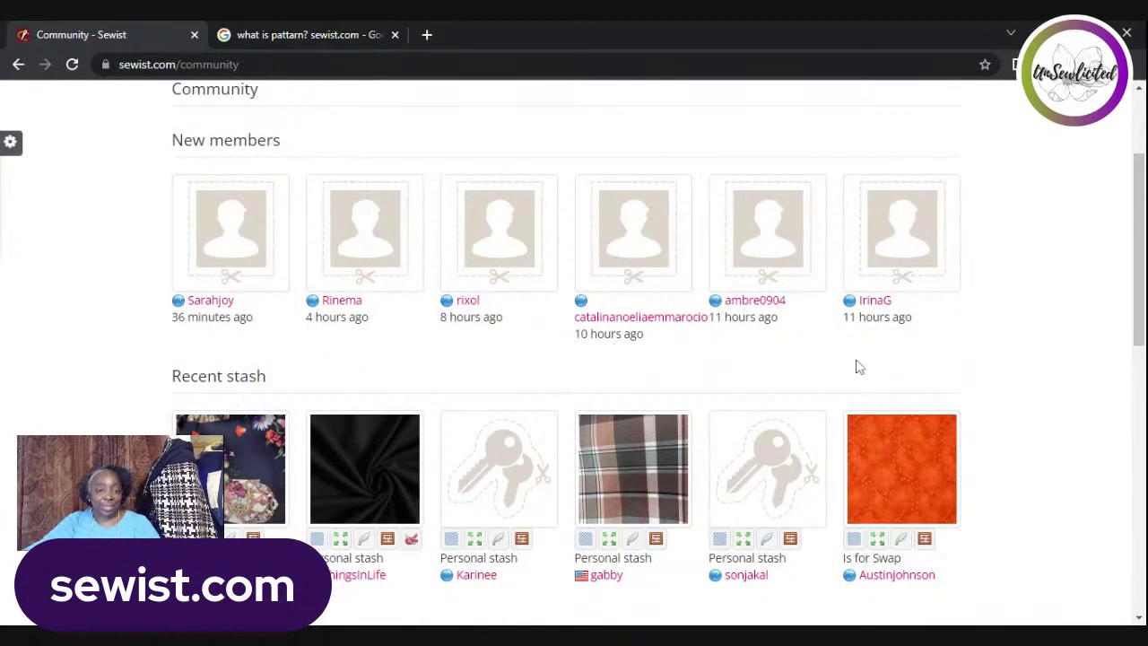
scroll(679, 328, down, 2)
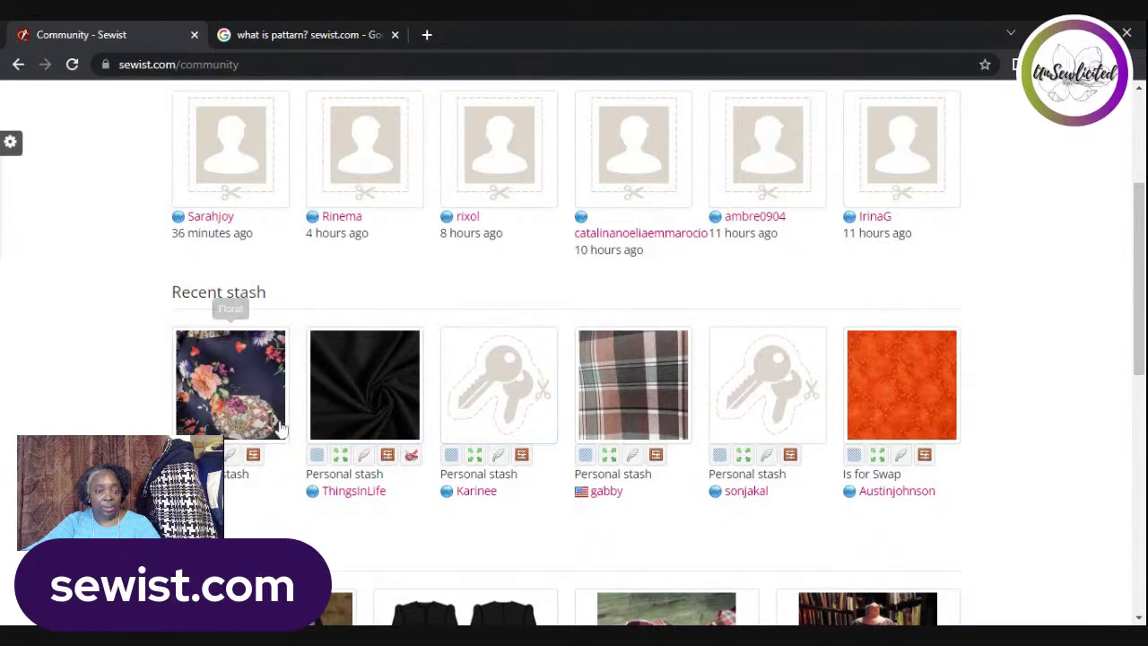
scroll(976, 446, down, 4)
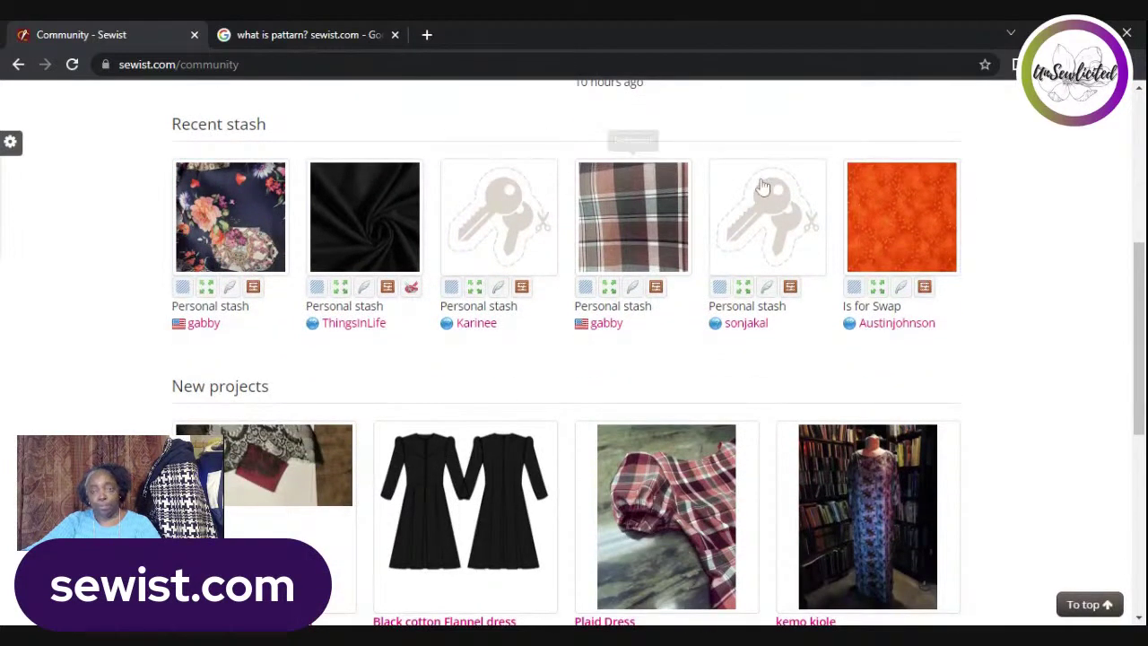
scroll(820, 296, up, 5)
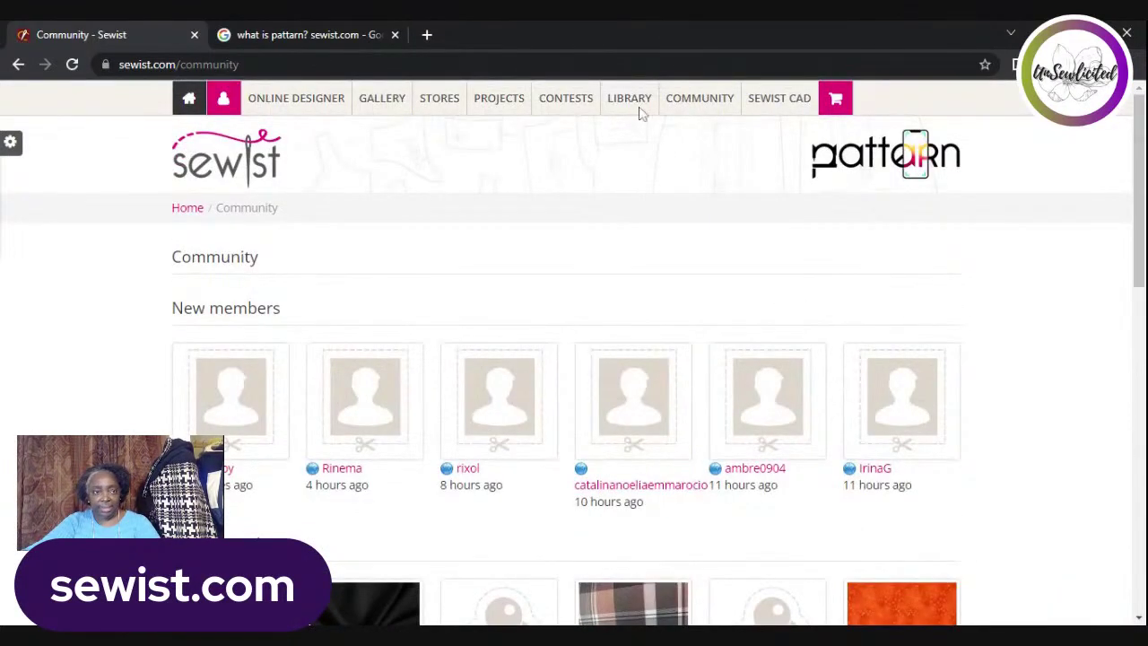
- Open the community's People page and view the new members and the people search fields
mouse_move(710, 98)
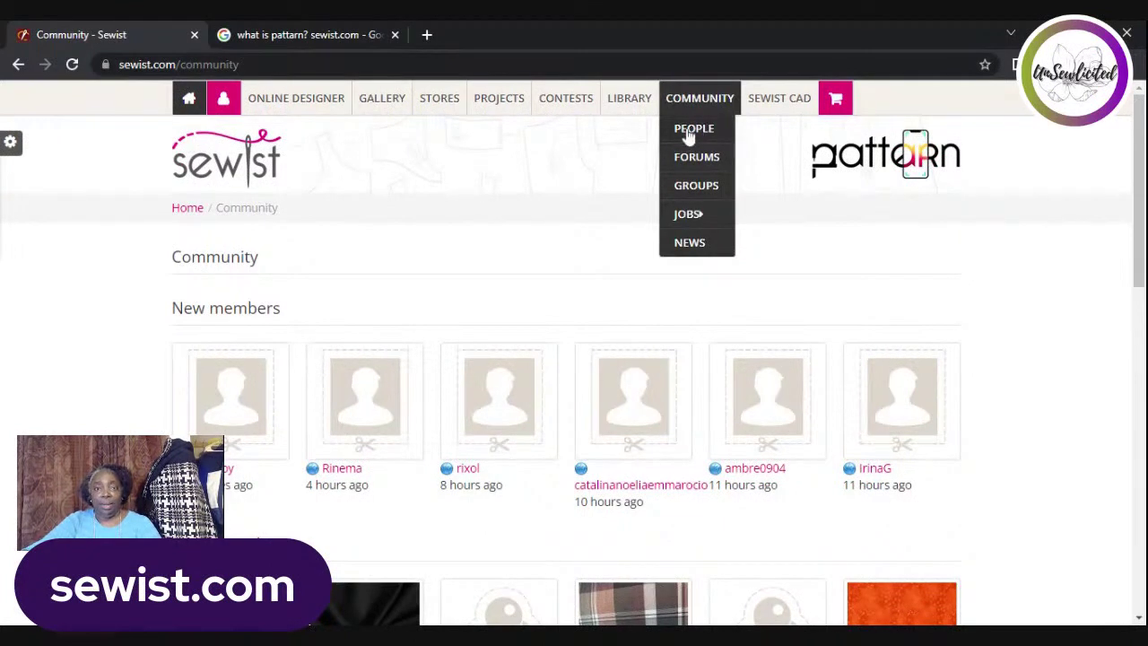
click(691, 131)
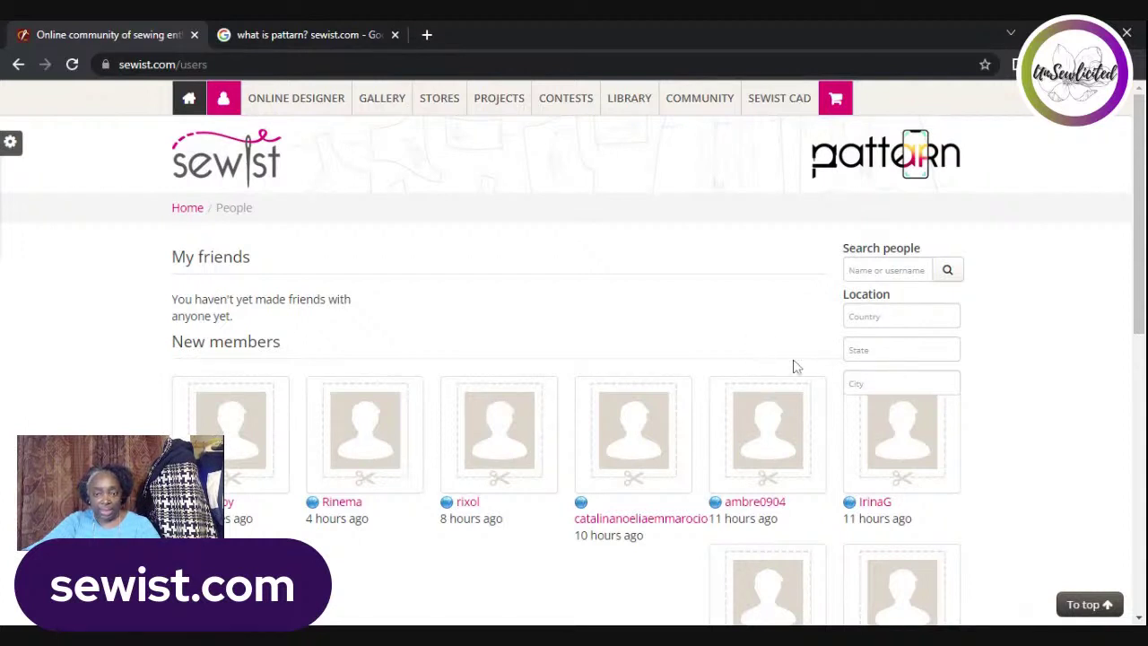
scroll(794, 367, down, 1)
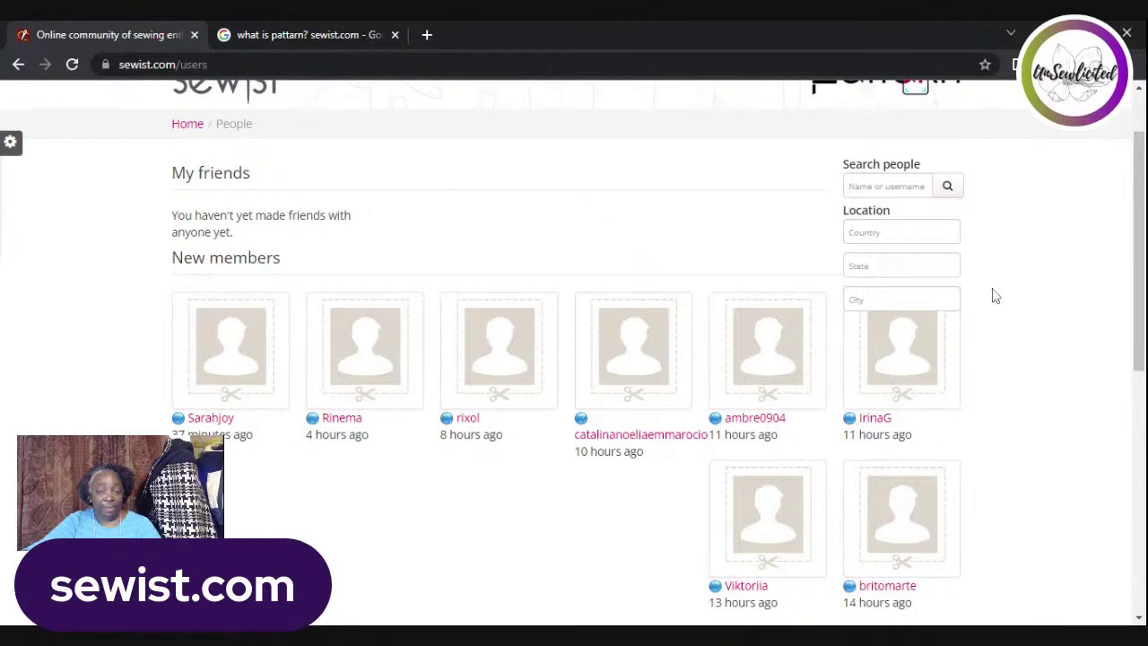
scroll(703, 349, down, 2)
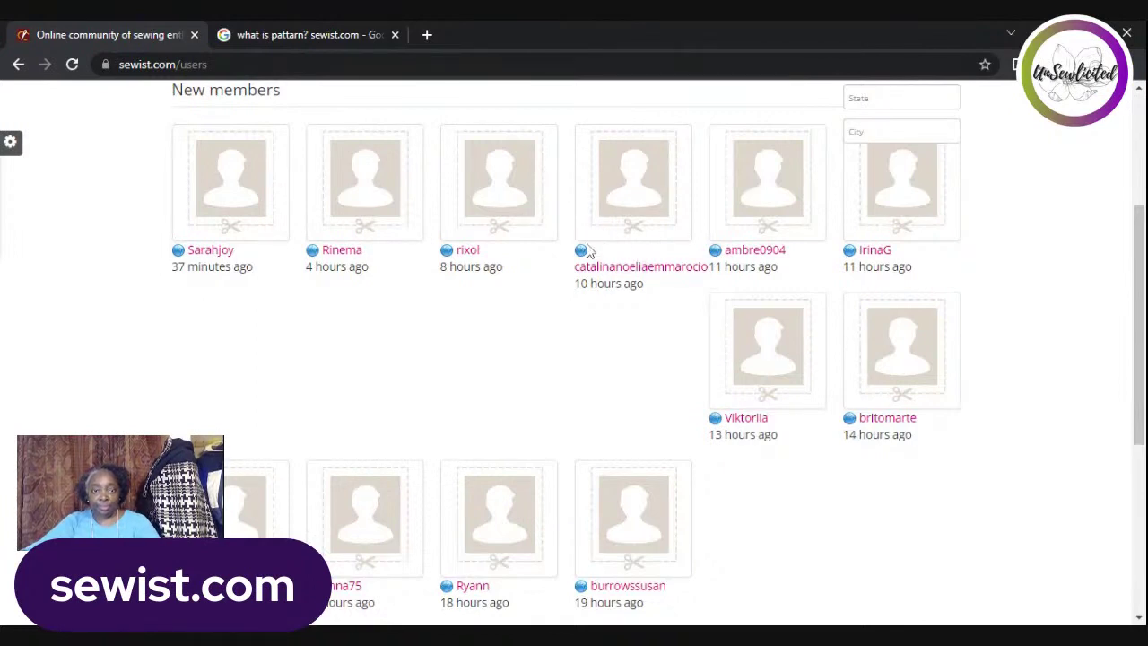
scroll(664, 285, up, 3)
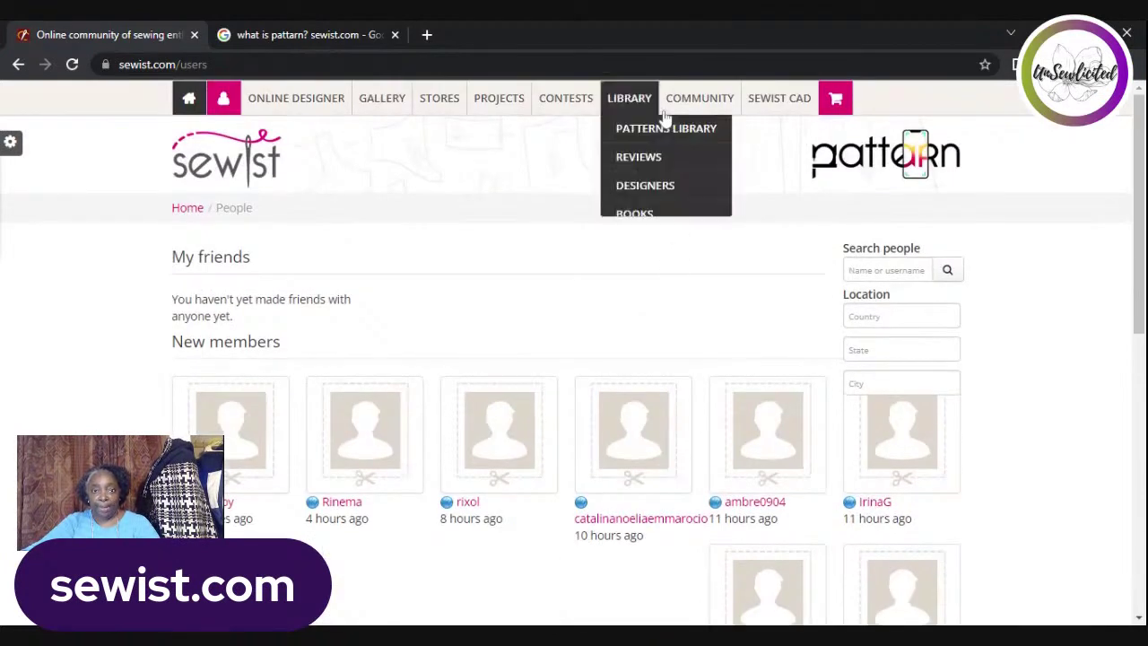
- Open the community Forums and look through the topic sections under General Forums
mouse_move(706, 121)
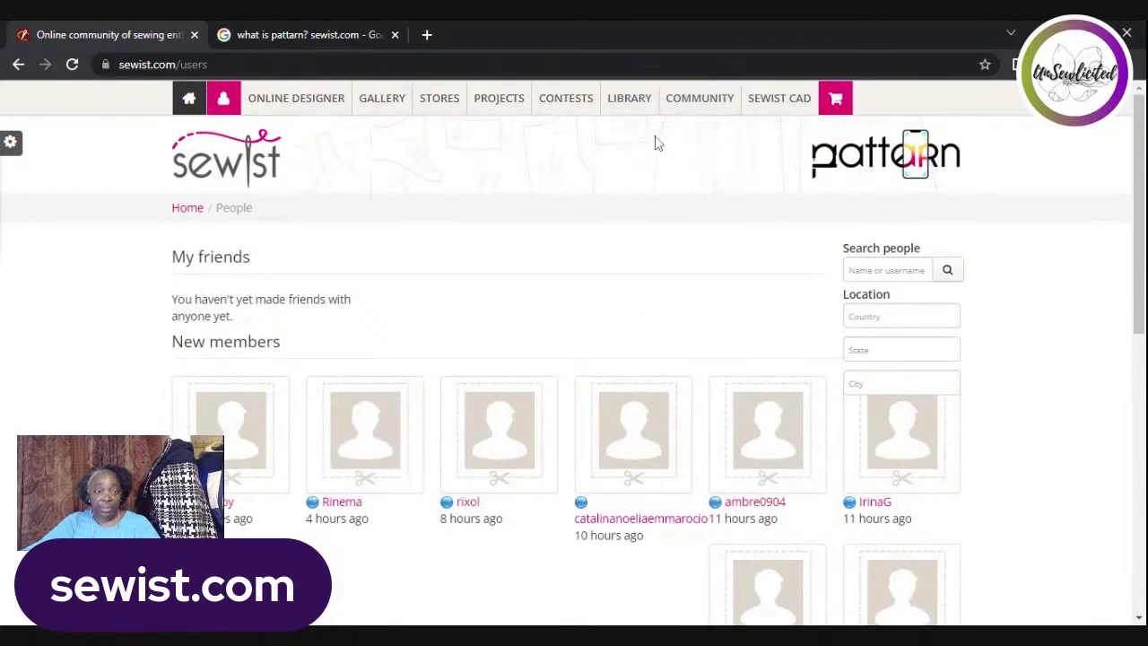
mouse_move(700, 100)
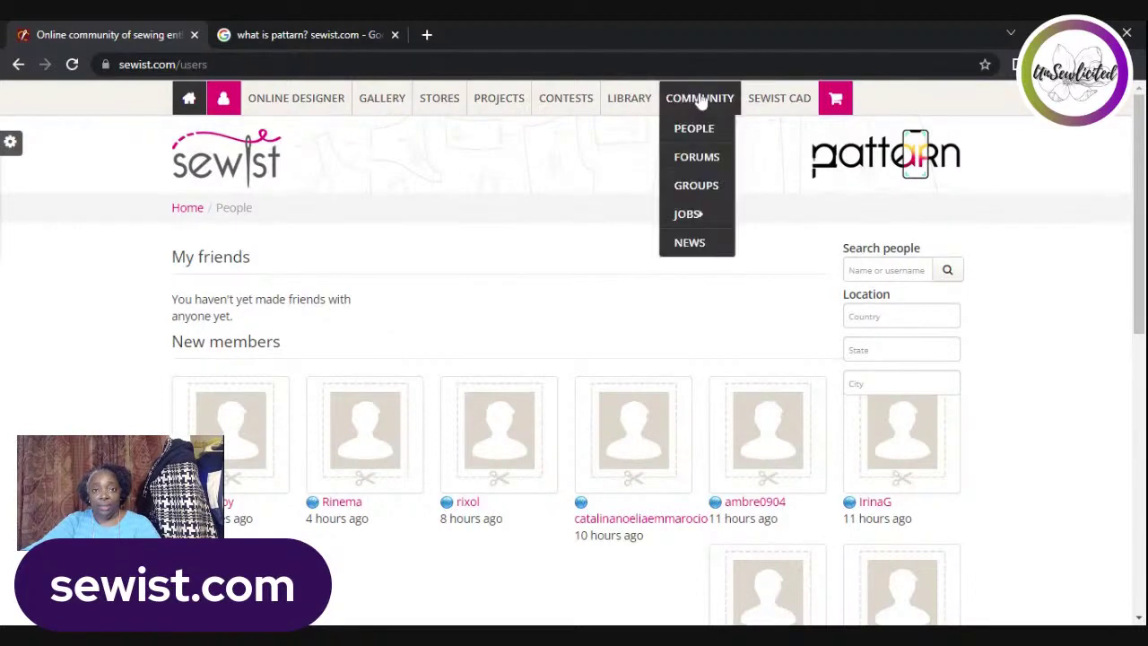
click(709, 158)
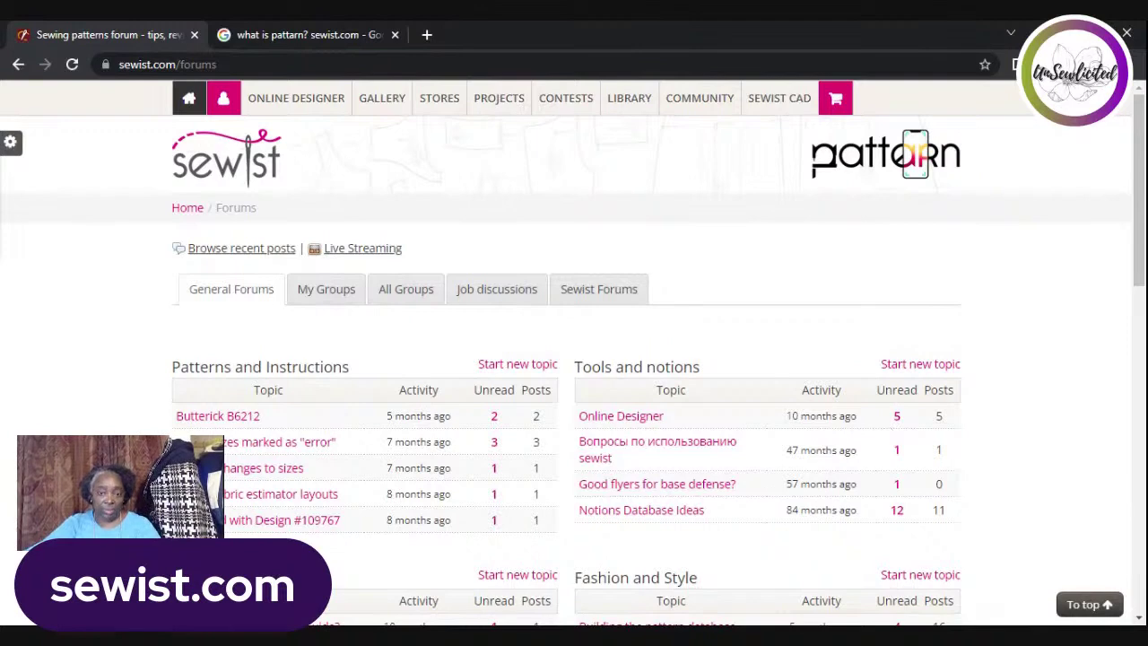
scroll(815, 440, down, 3)
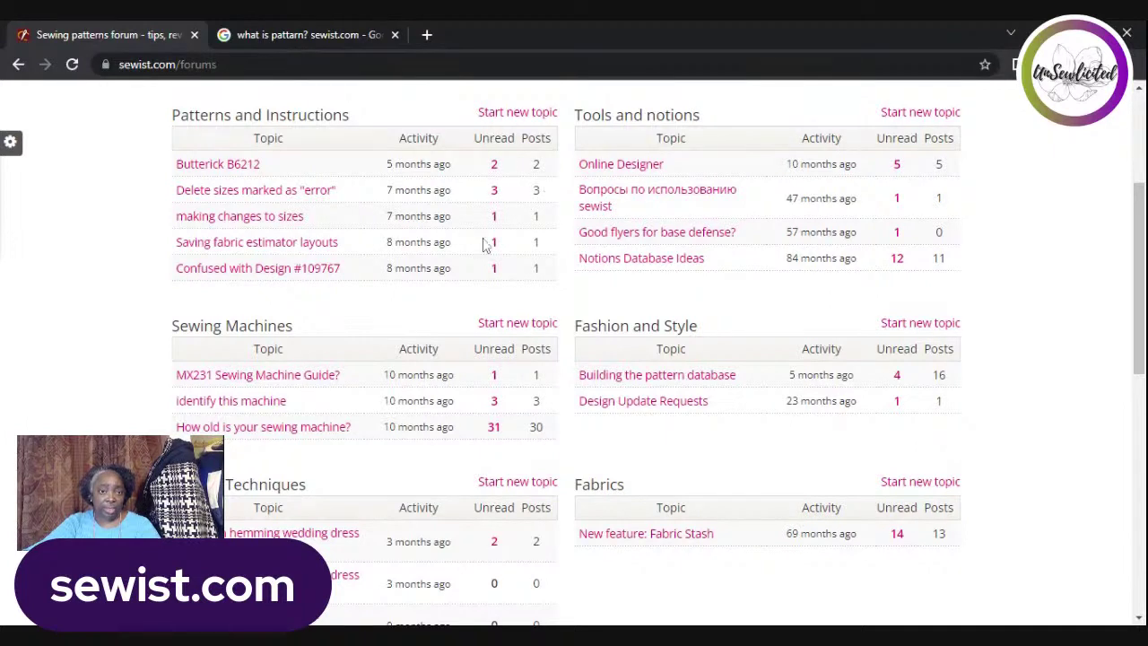
scroll(958, 418, down, 3)
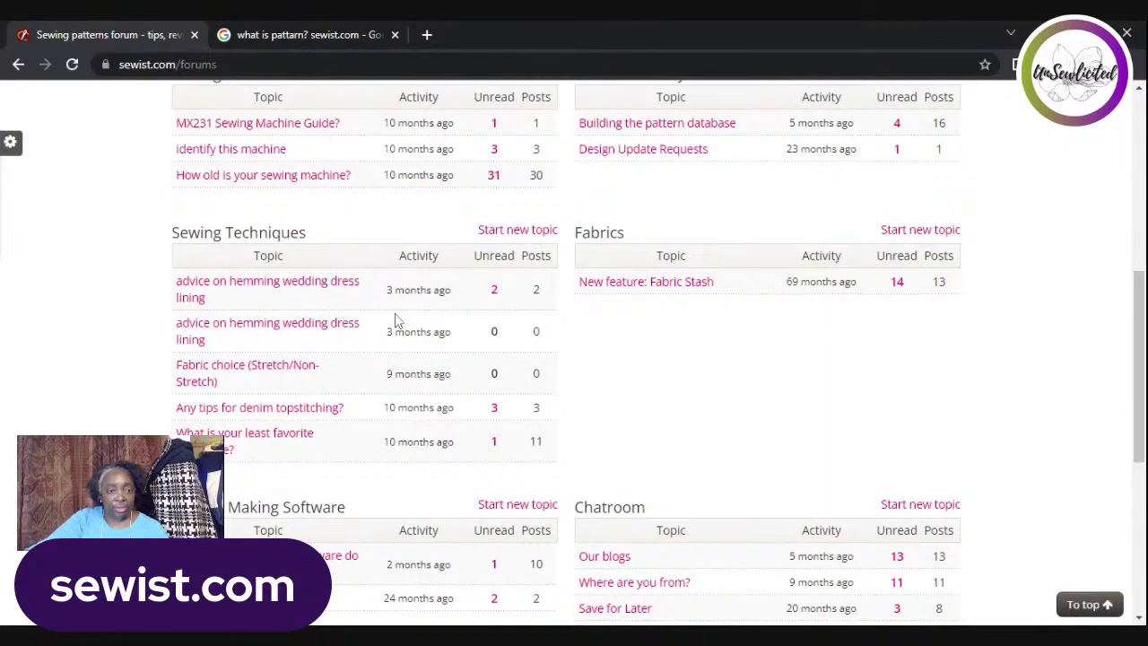
scroll(759, 366, down, 3)
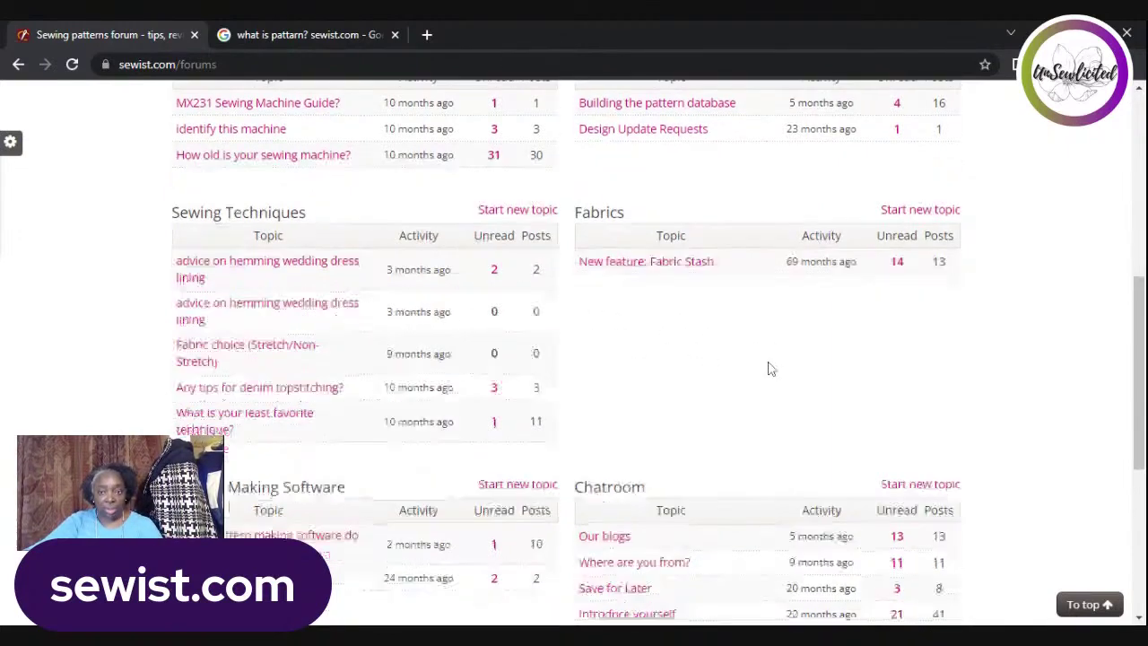
scroll(758, 368, up, 9)
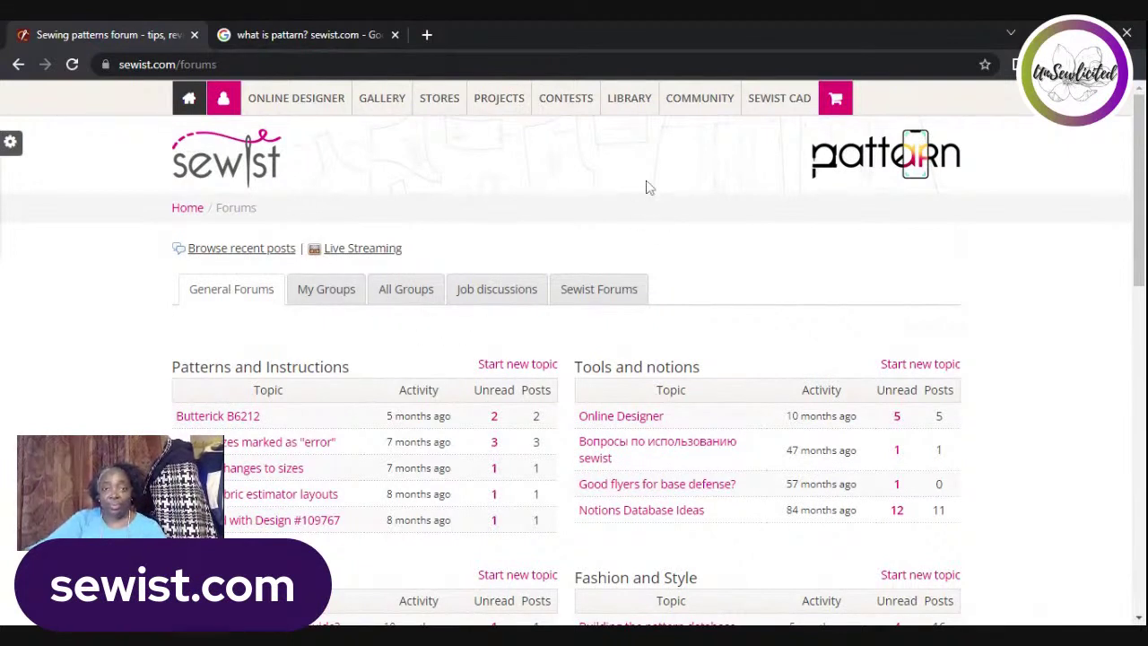
- Open the community's Groups page and examine the listed groups and the craft, location and language filters
mouse_move(694, 104)
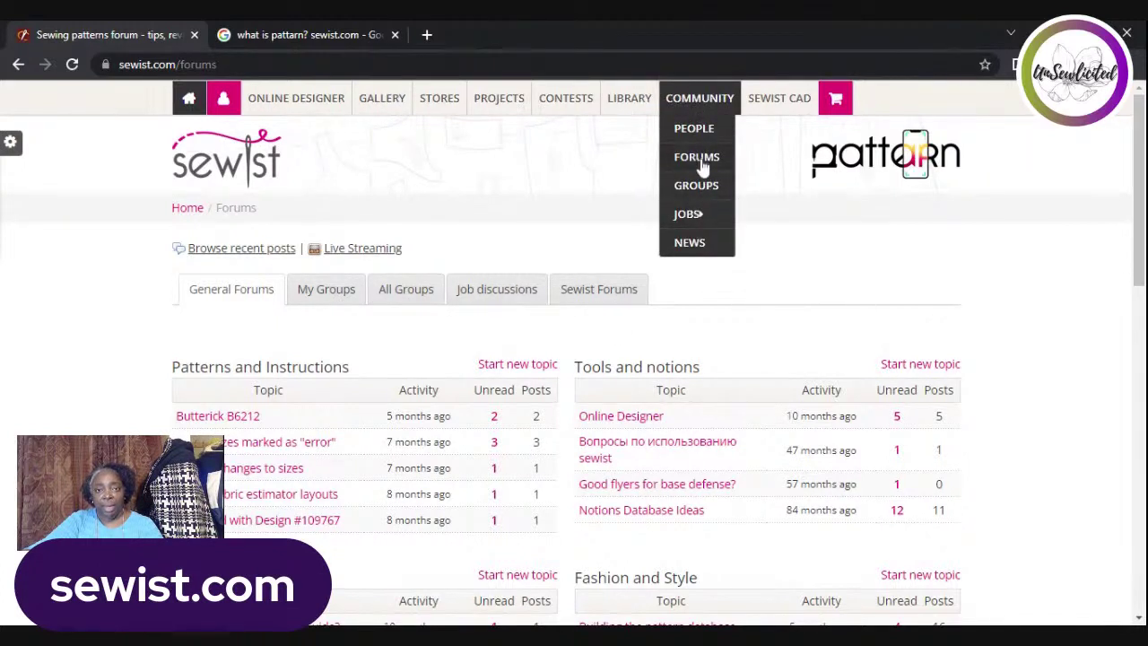
click(702, 187)
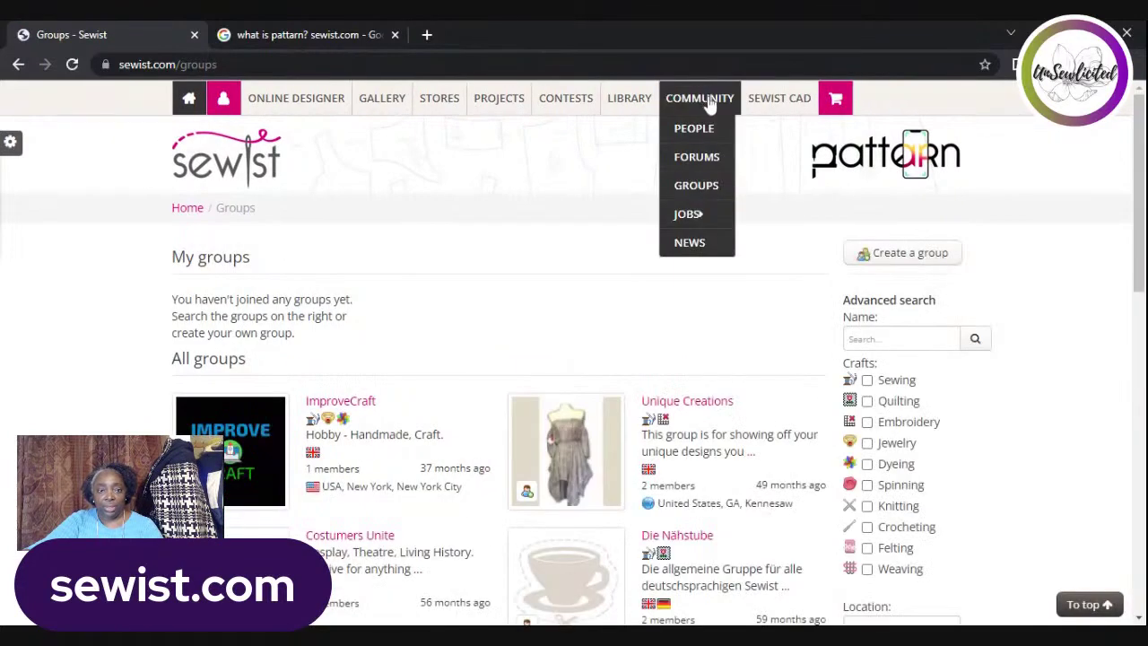
click(706, 97)
mouse_move(708, 103)
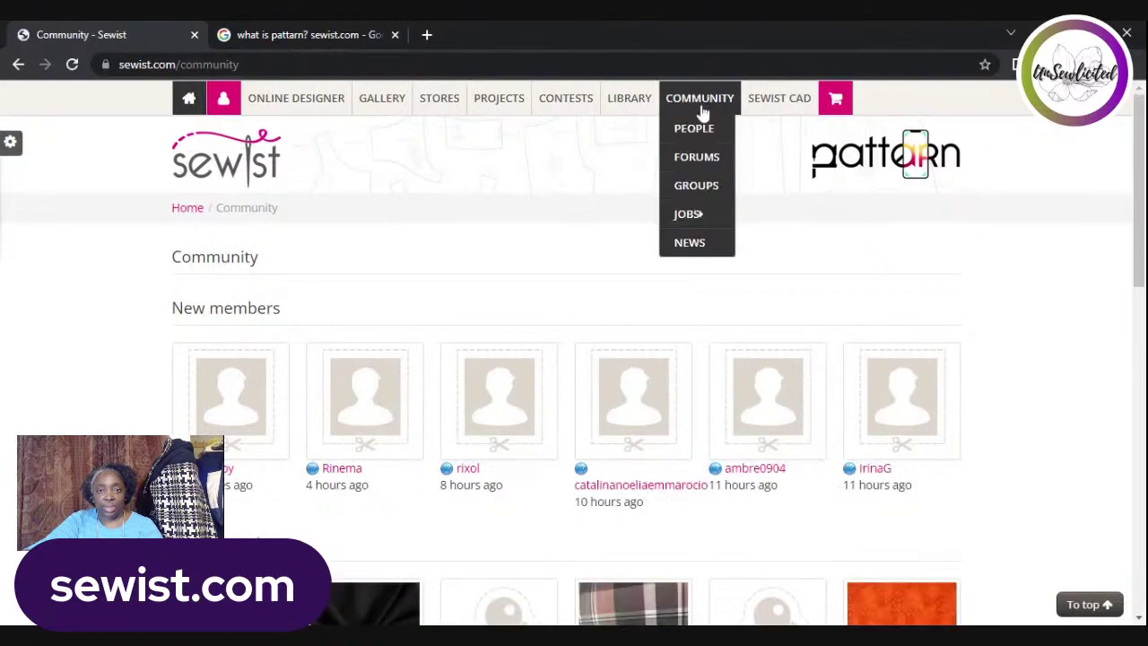
click(697, 185)
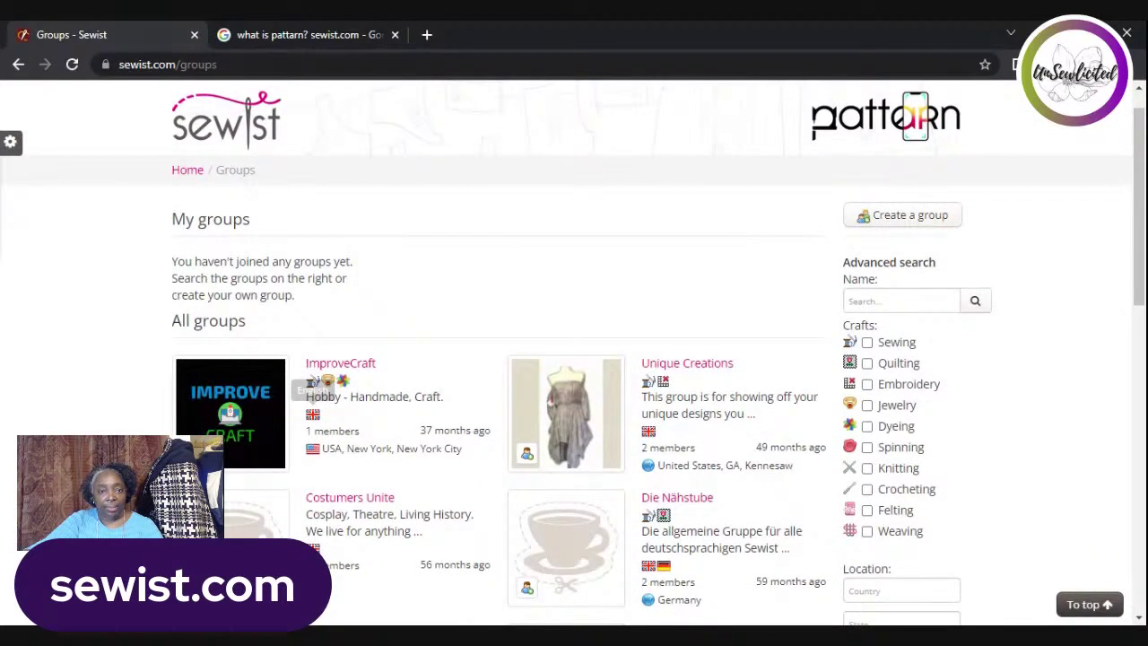
scroll(1072, 317, down, 3)
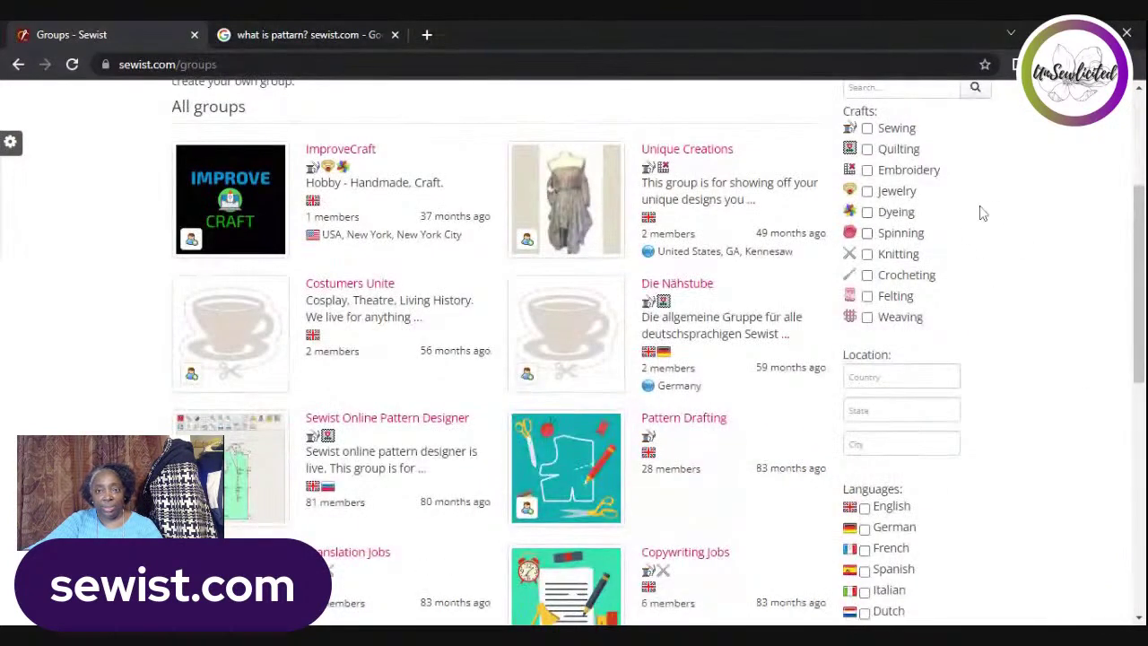
scroll(807, 213, up, 3)
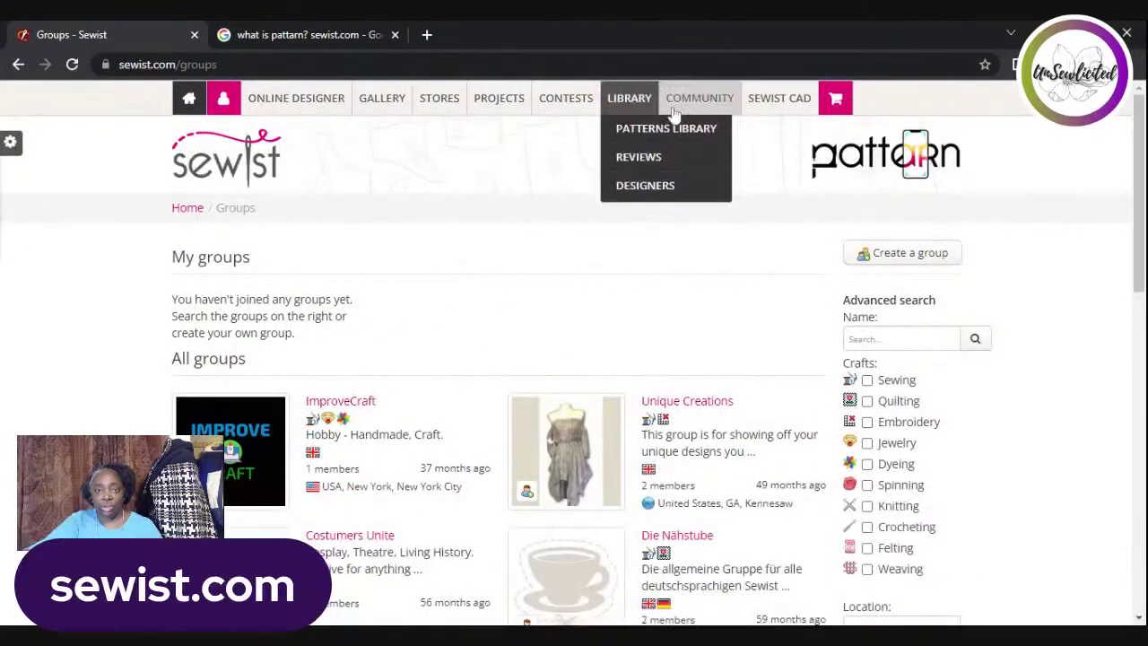
- Open the community's Jobs page and look through the job categories and the notes on free patterns and professional sewists
mouse_move(696, 103)
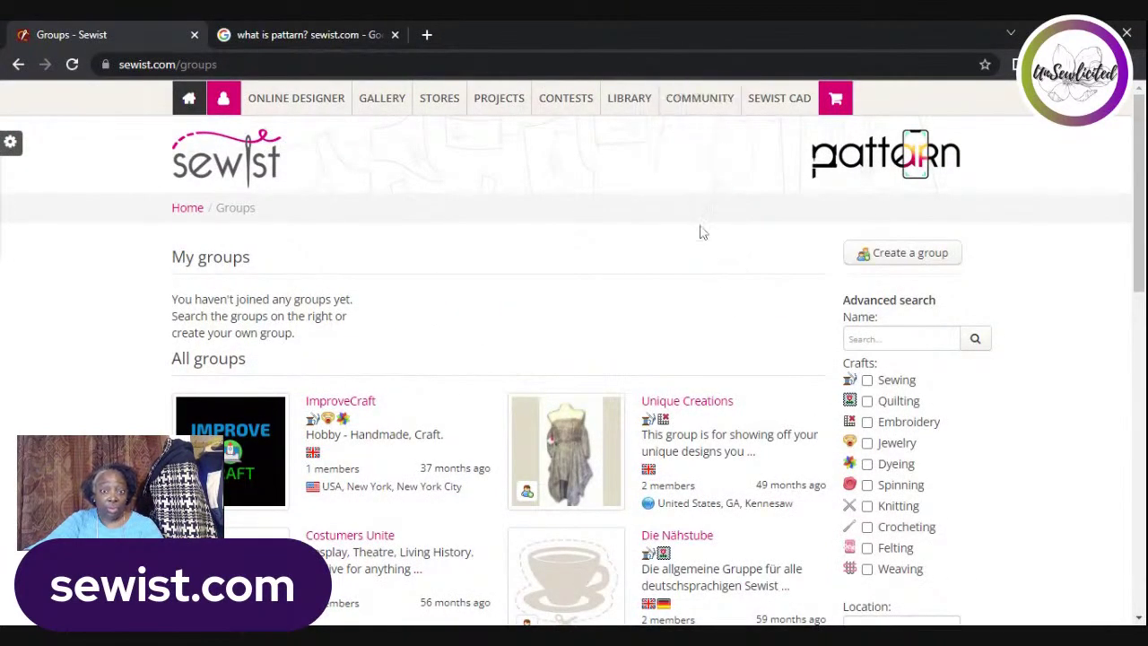
mouse_move(694, 223)
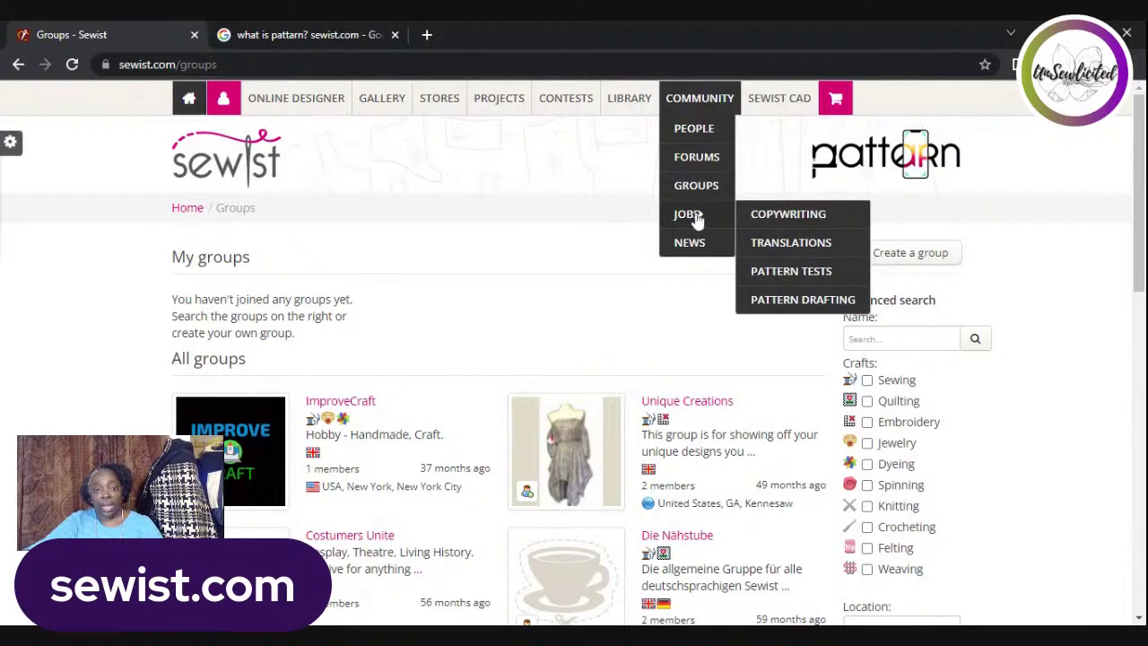
click(692, 217)
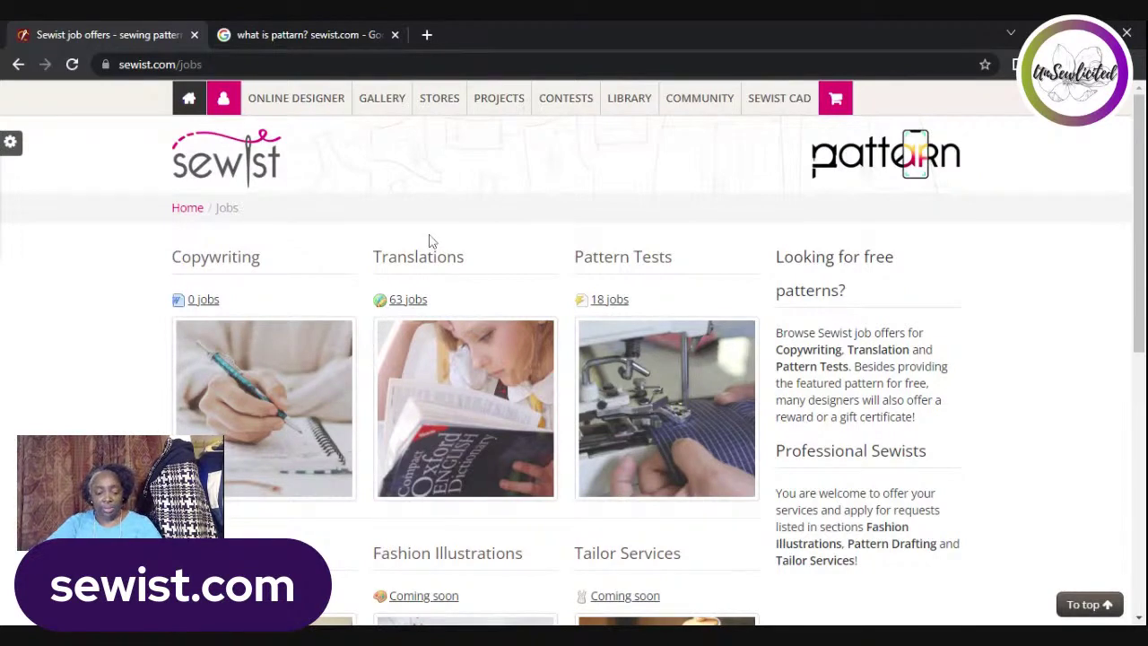
scroll(468, 408, down, 2)
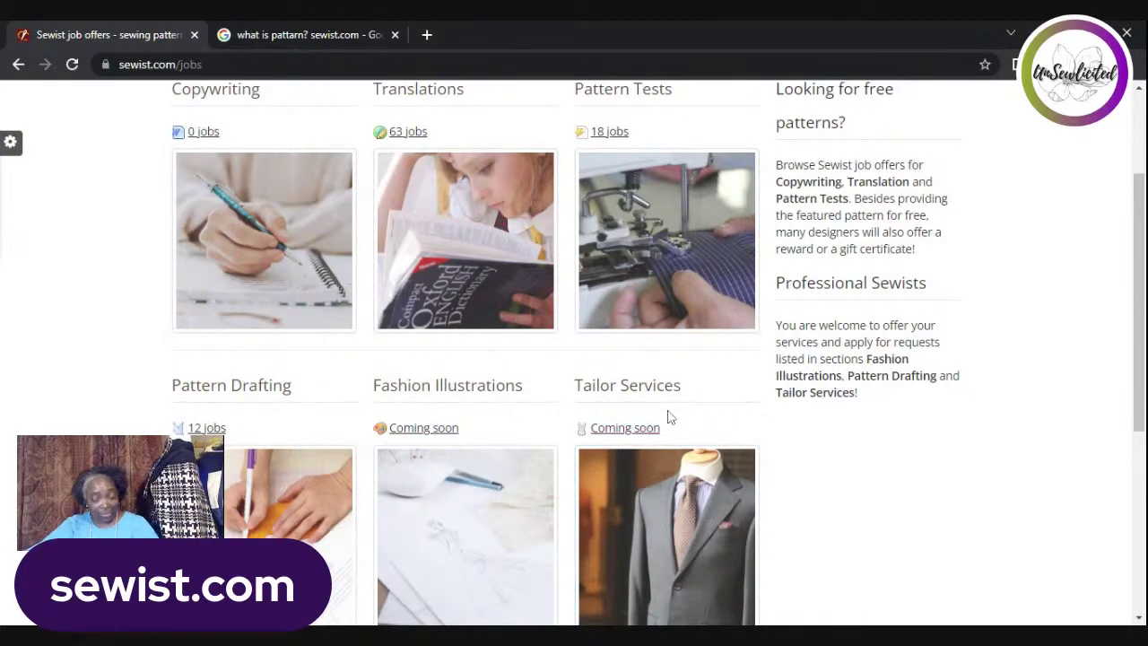
scroll(700, 364, up, 2)
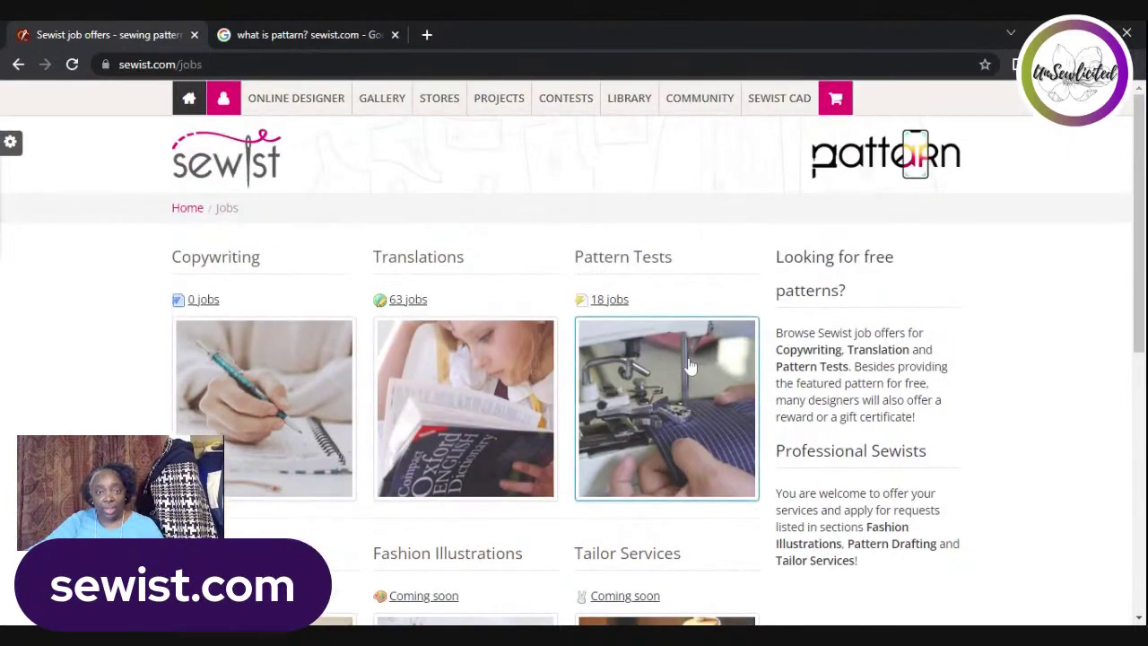
scroll(749, 421, down, 1)
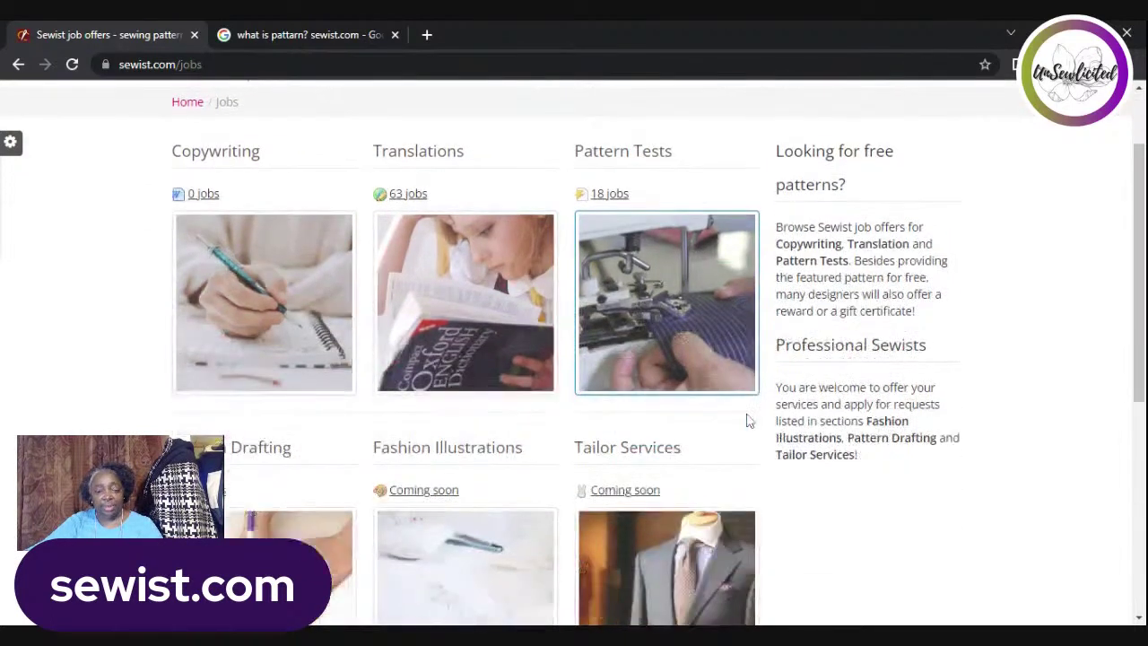
scroll(634, 327, down, 1)
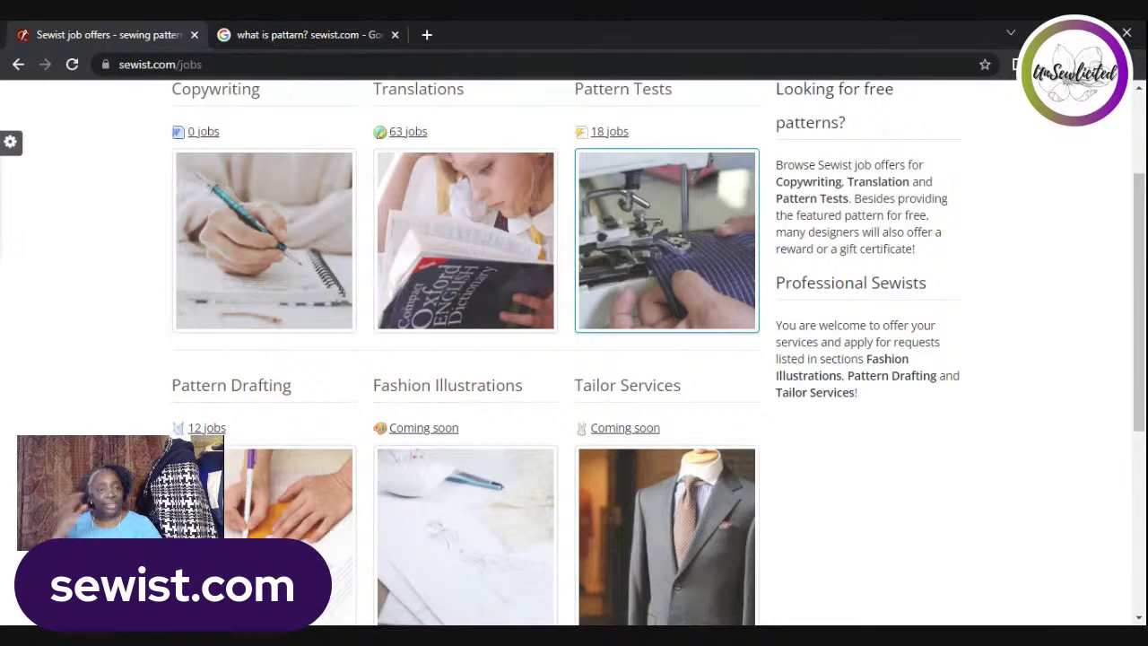
scroll(815, 319, up, 2)
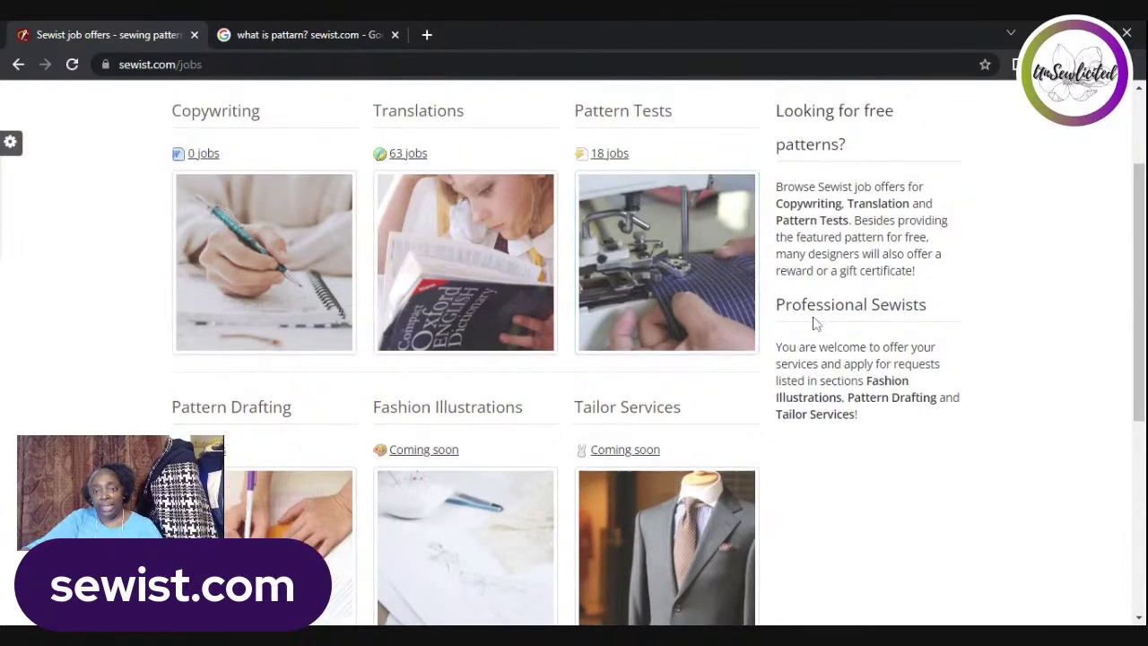
- View the community's News page and the Sewist CAD pattern editor overview
mouse_move(729, 100)
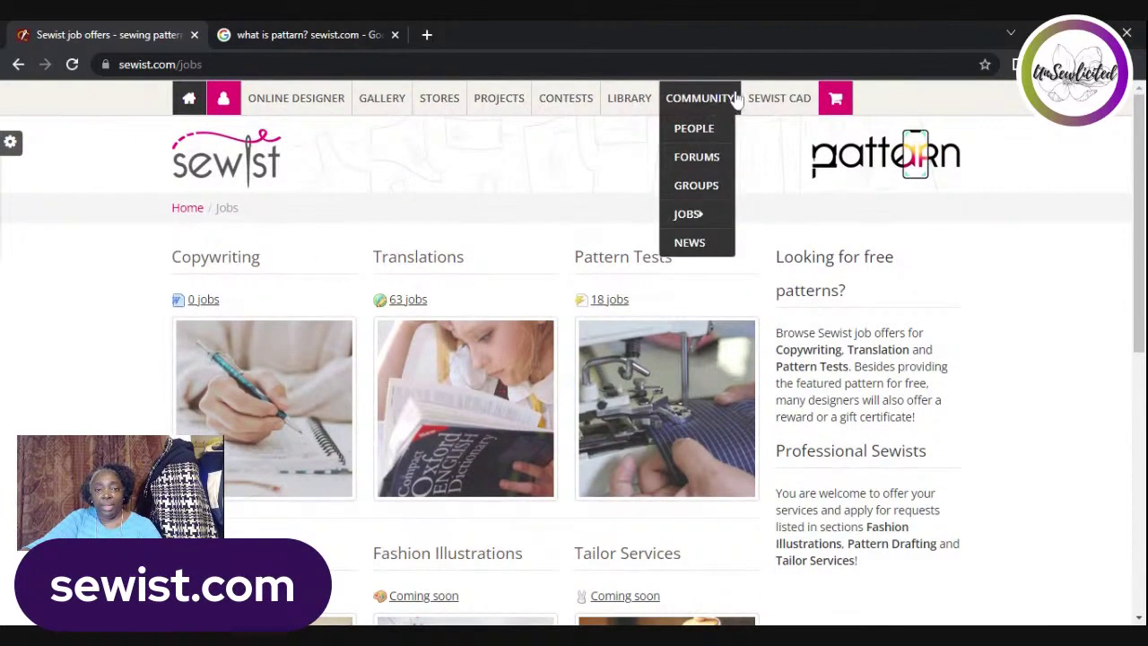
click(697, 245)
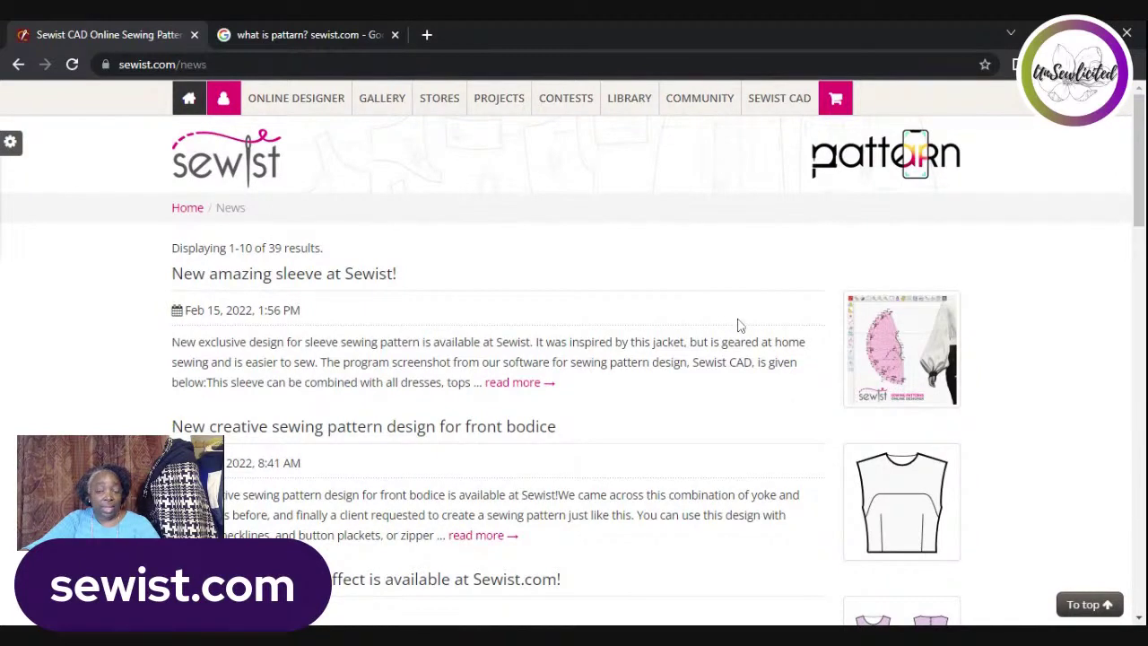
click(790, 106)
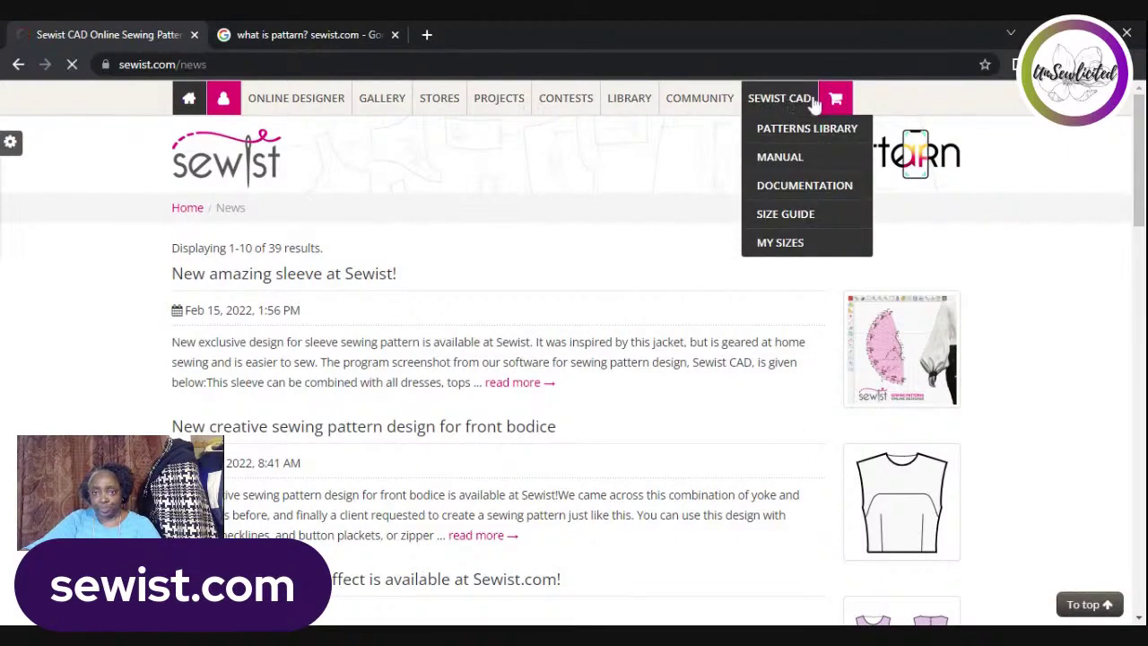
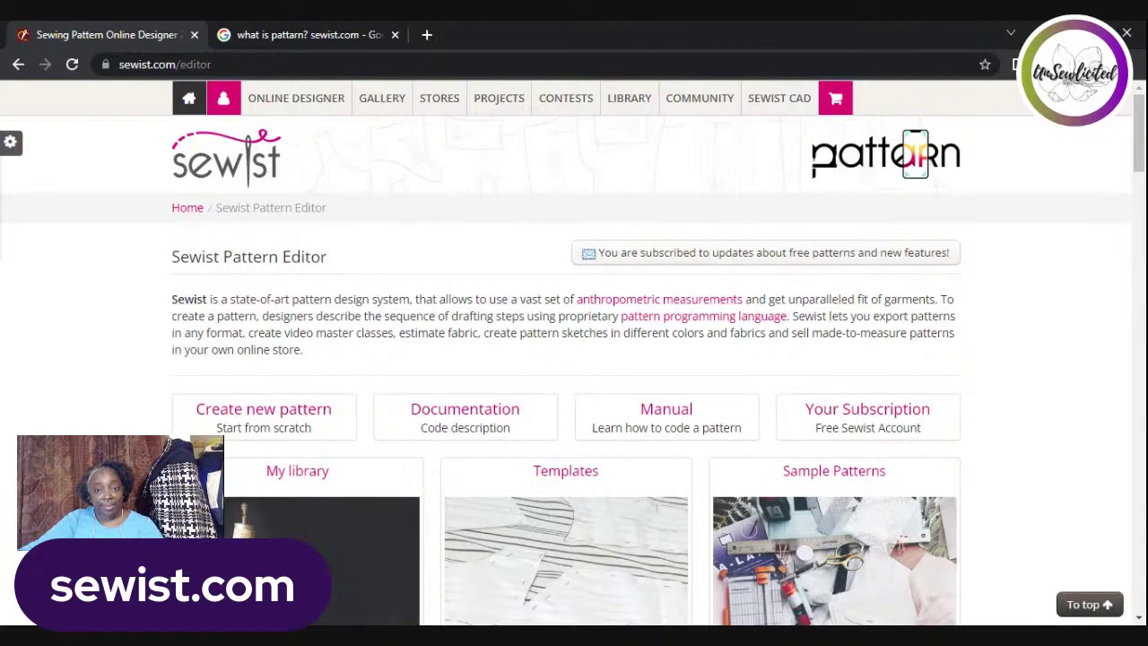
scroll(393, 253, down, 2)
scroll(777, 209, up, 2)
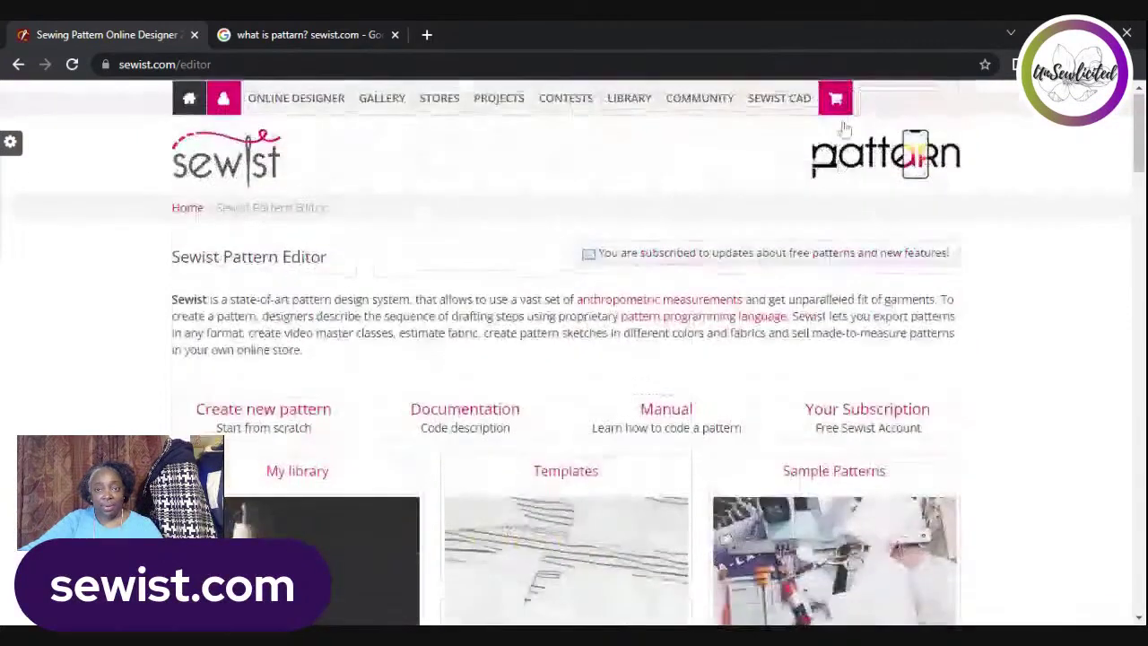
- Open the Sewist CAD Patterns Library and look through the first page of listed patterns down to the footer
mouse_move(797, 106)
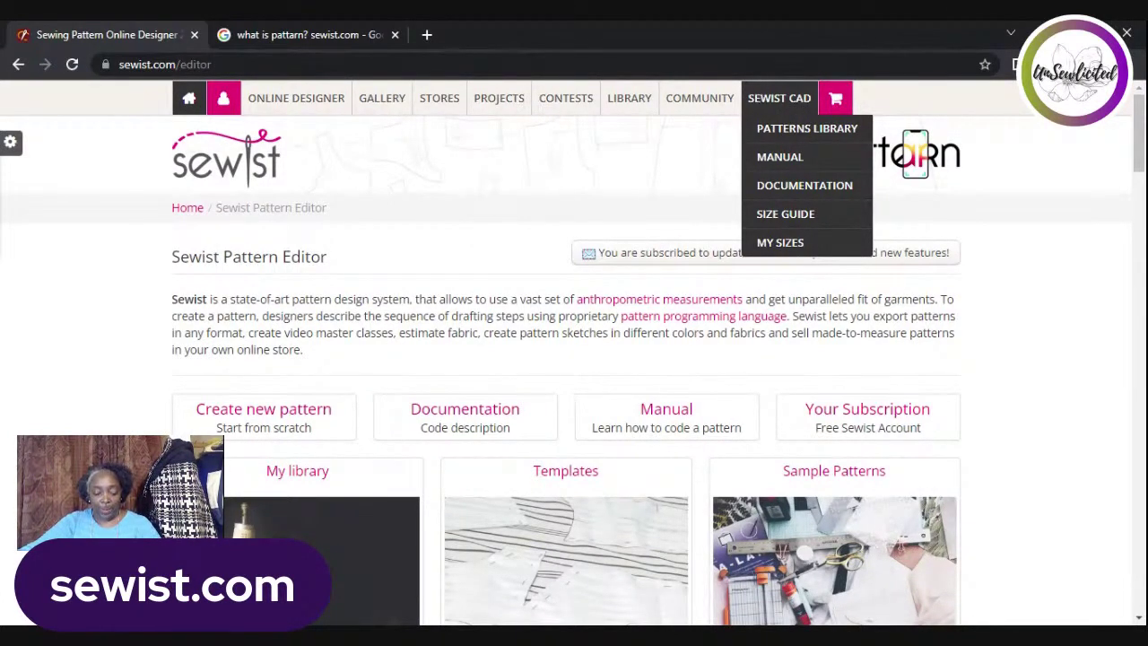
click(784, 130)
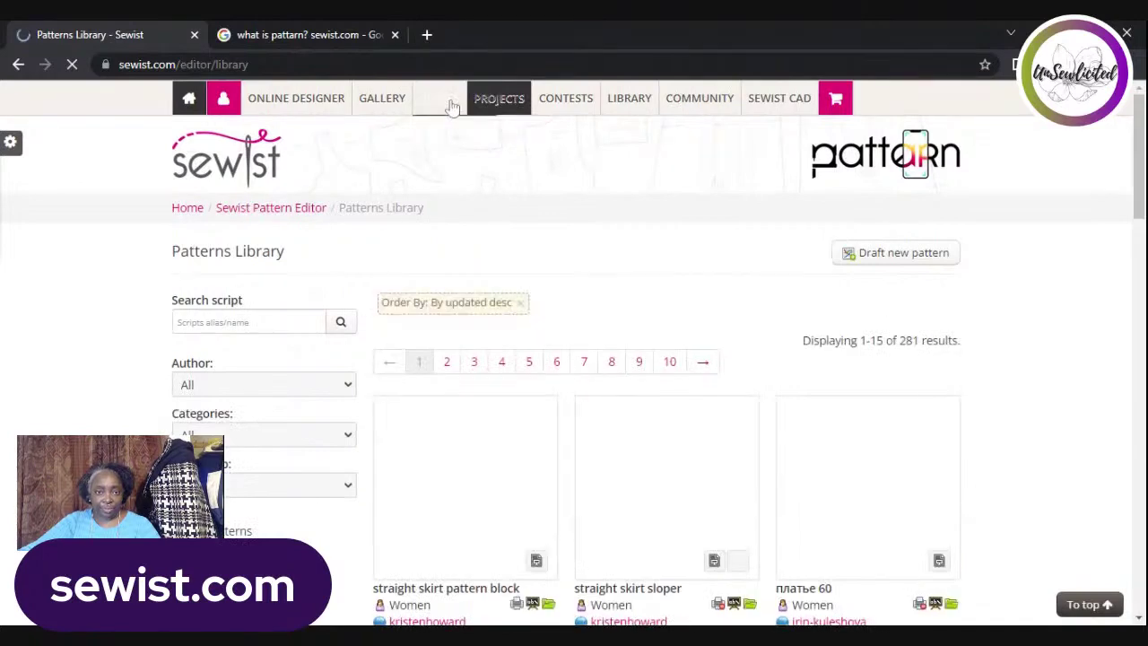
mouse_move(436, 107)
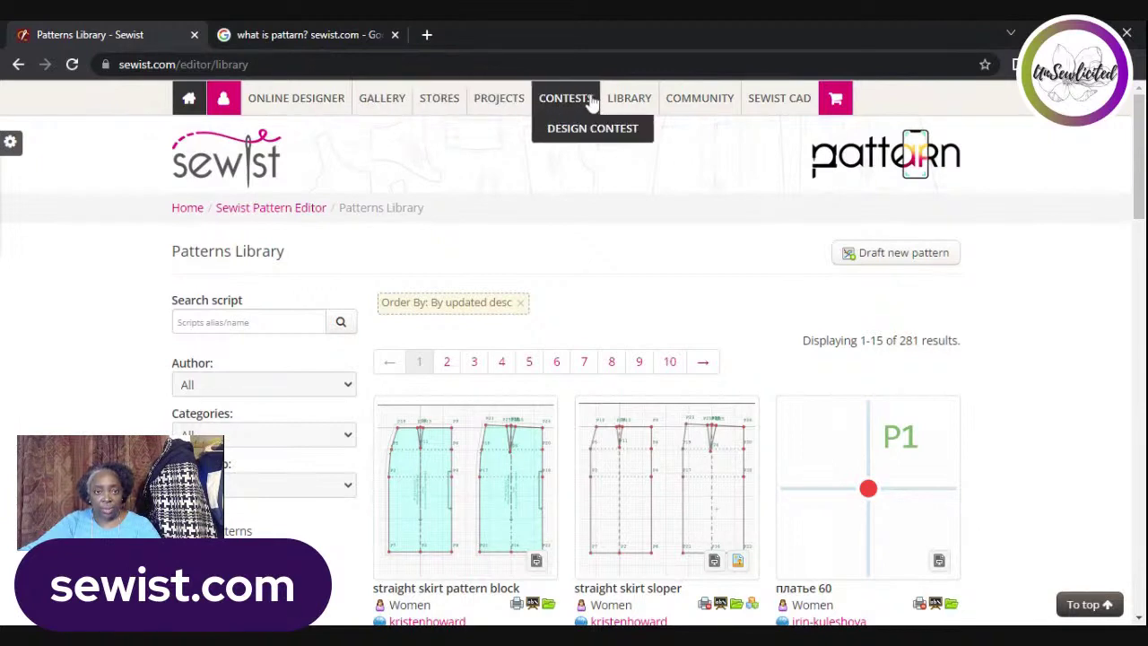
mouse_move(623, 101)
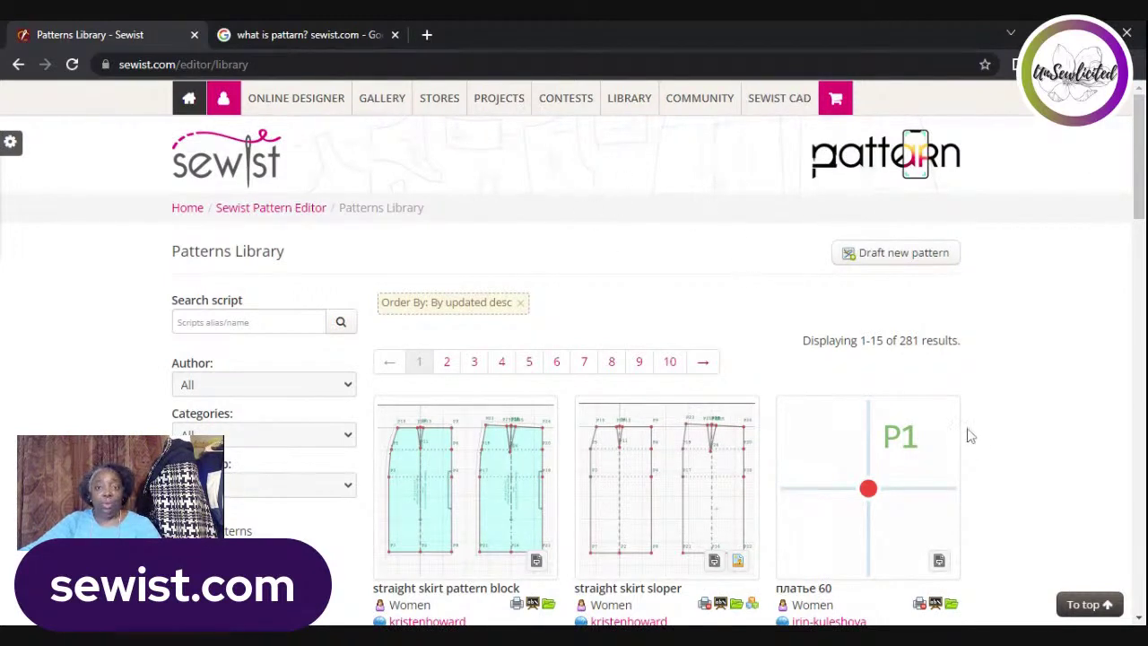
scroll(966, 436, down, 2)
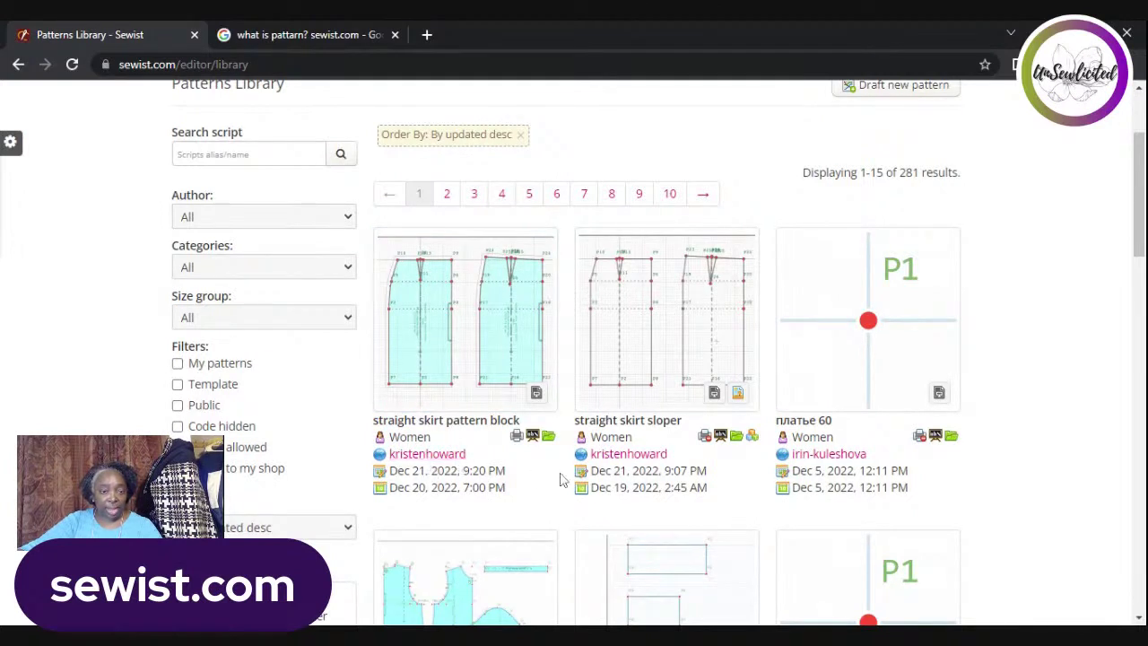
scroll(525, 435, down, 1)
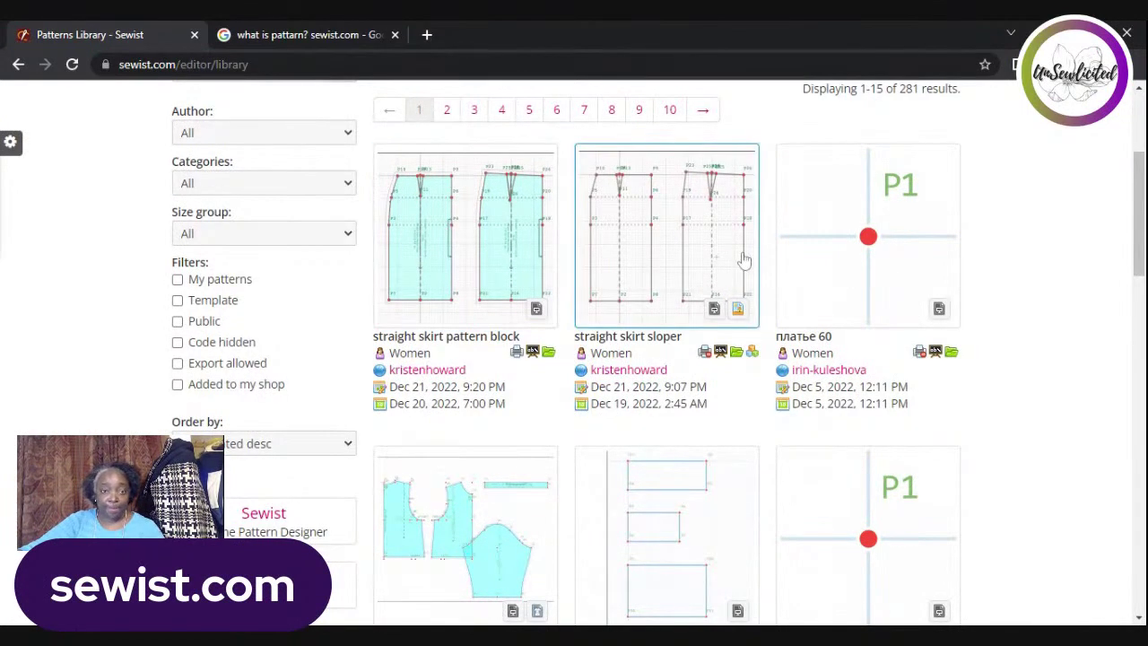
scroll(744, 258, down, 1)
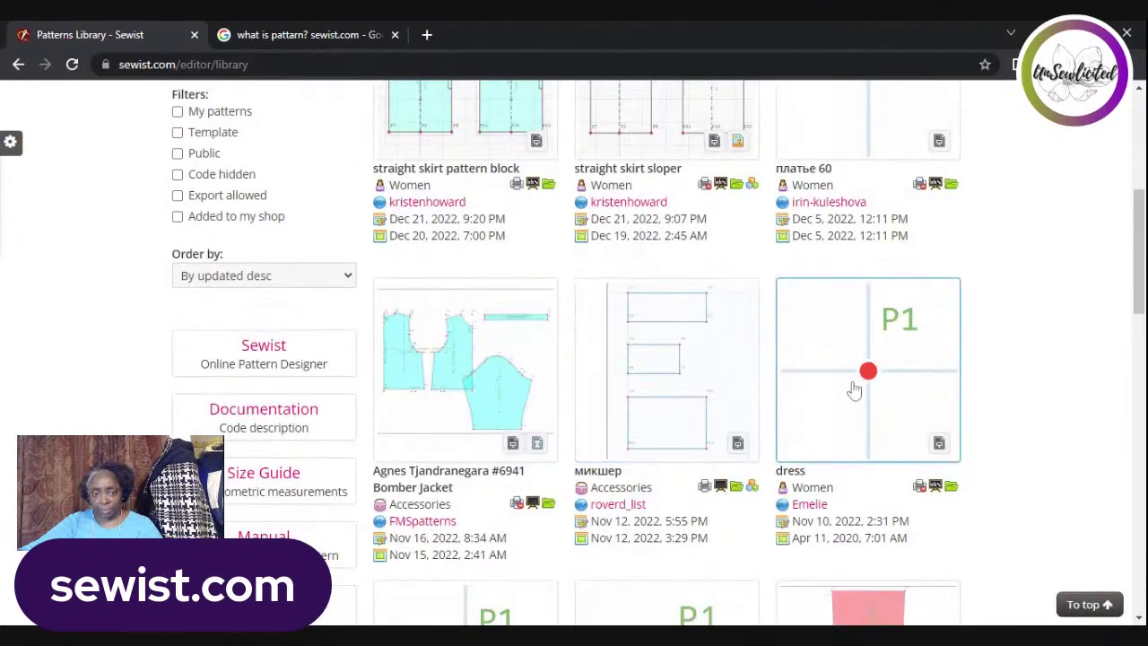
scroll(853, 385, down, 3)
scroll(847, 383, down, 4)
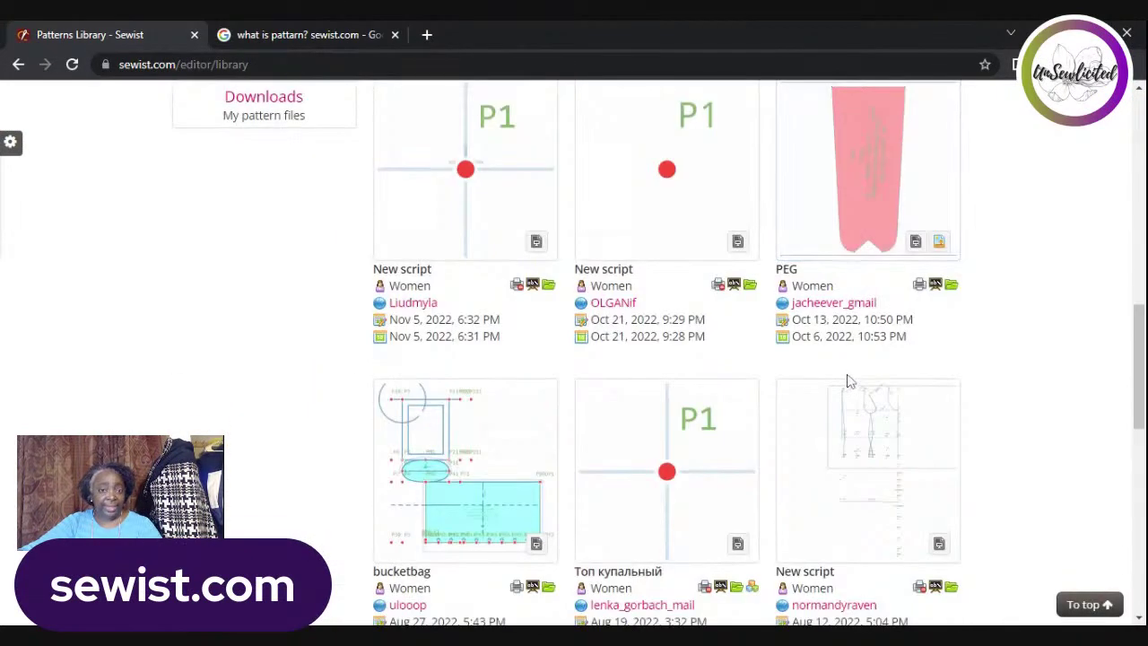
scroll(854, 378, down, 3)
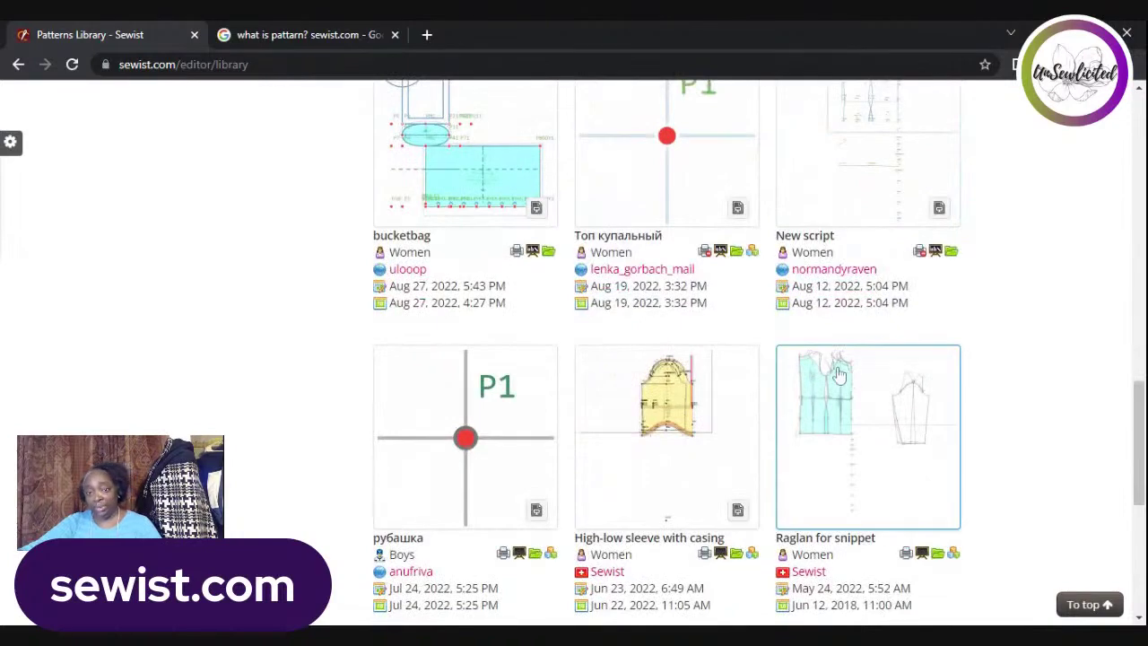
scroll(554, 231, down, 5)
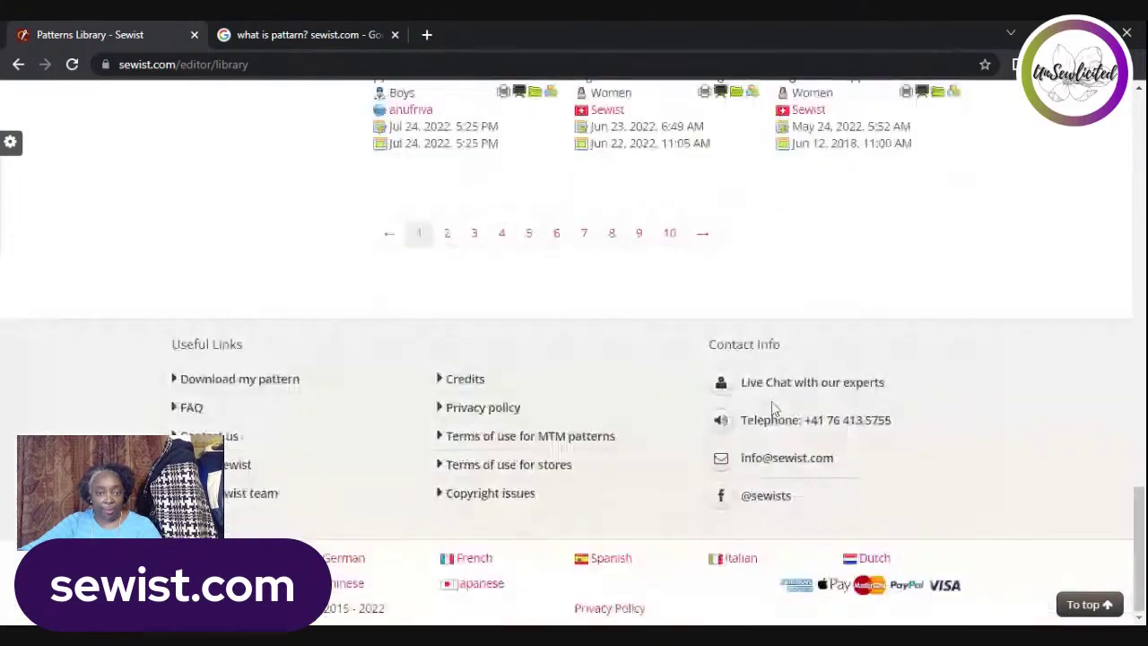
click(705, 240)
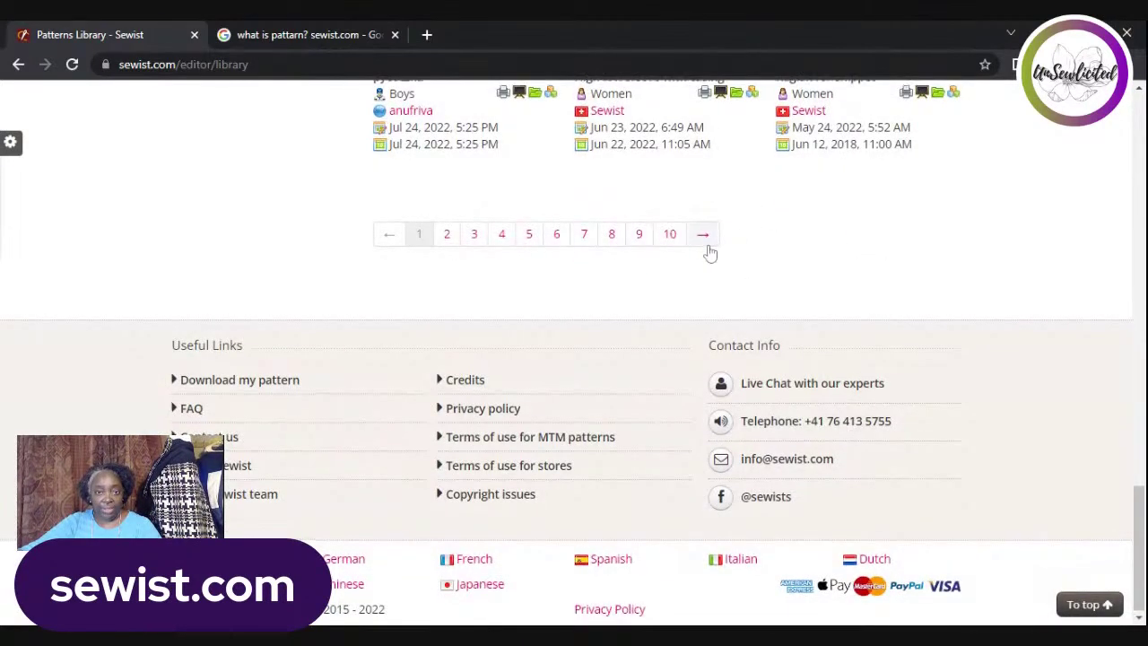
- Filter the Patterns Library to My patterns, view the matching scripts, and clear the filter
scroll(285, 242, up, 4)
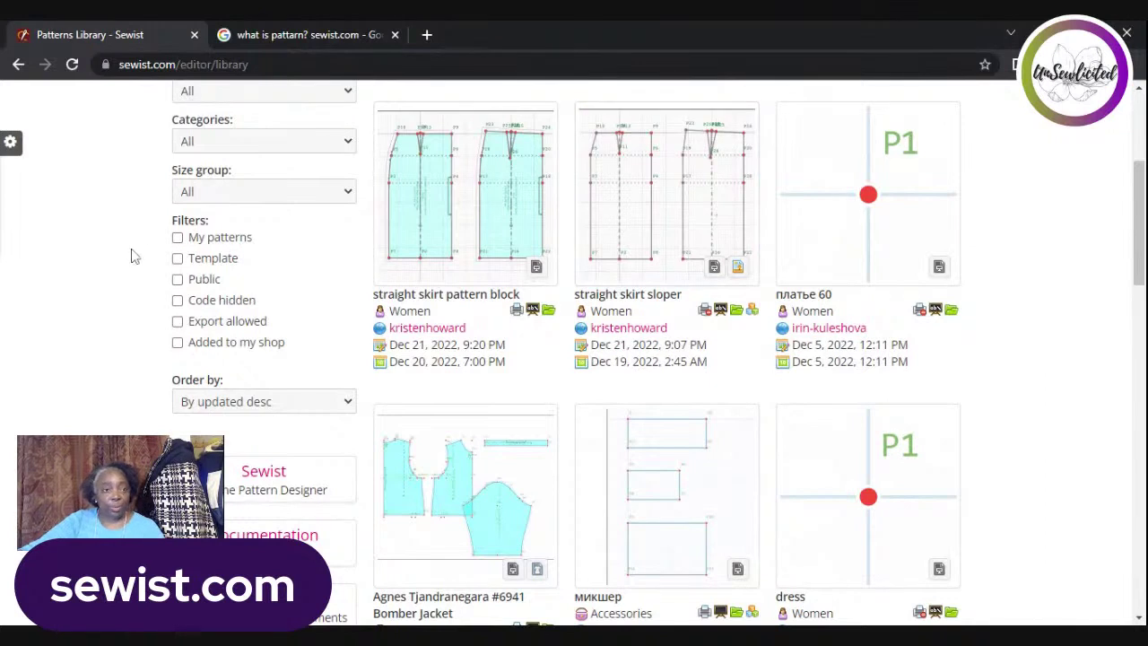
click(176, 238)
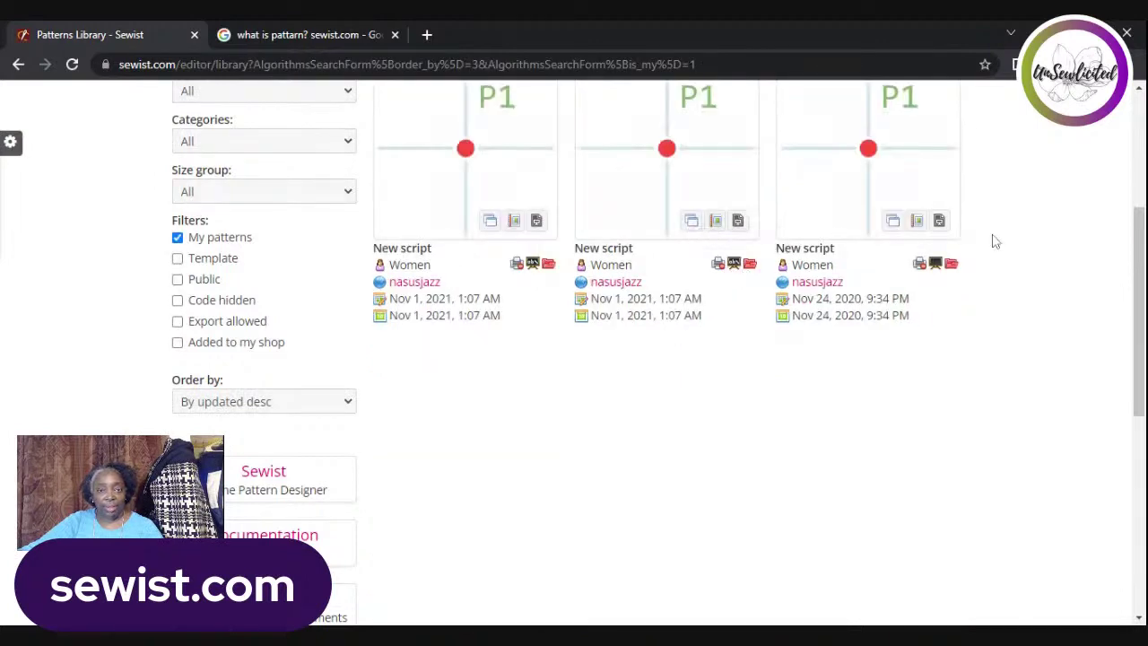
scroll(664, 211, up, 2)
scroll(502, 394, down, 2)
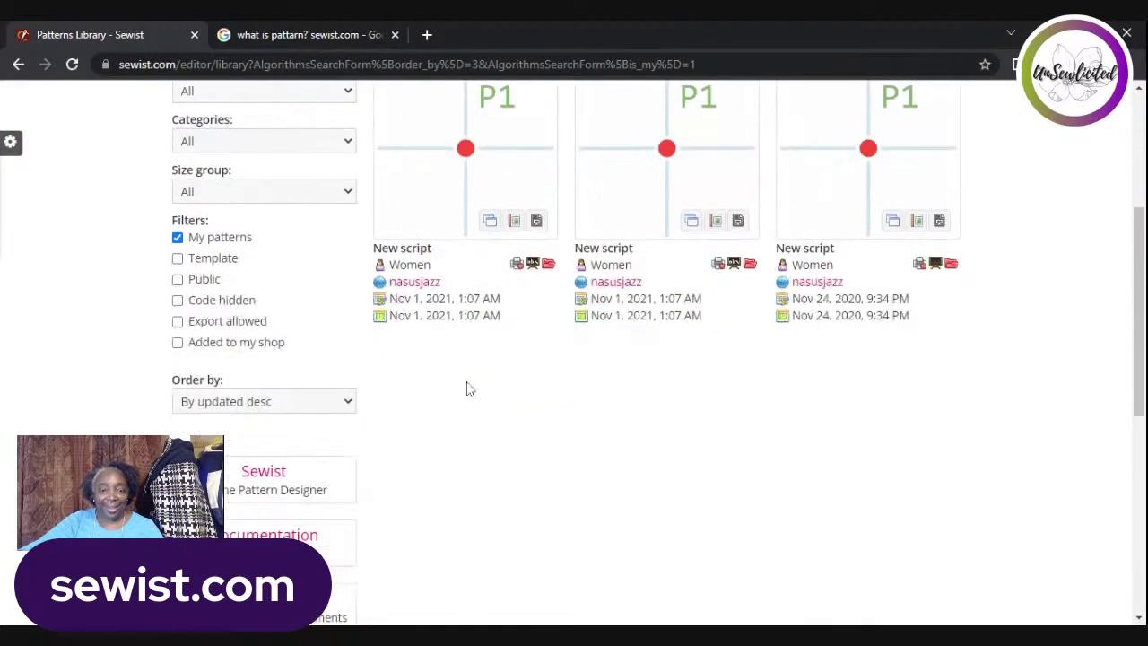
scroll(583, 224, up, 3)
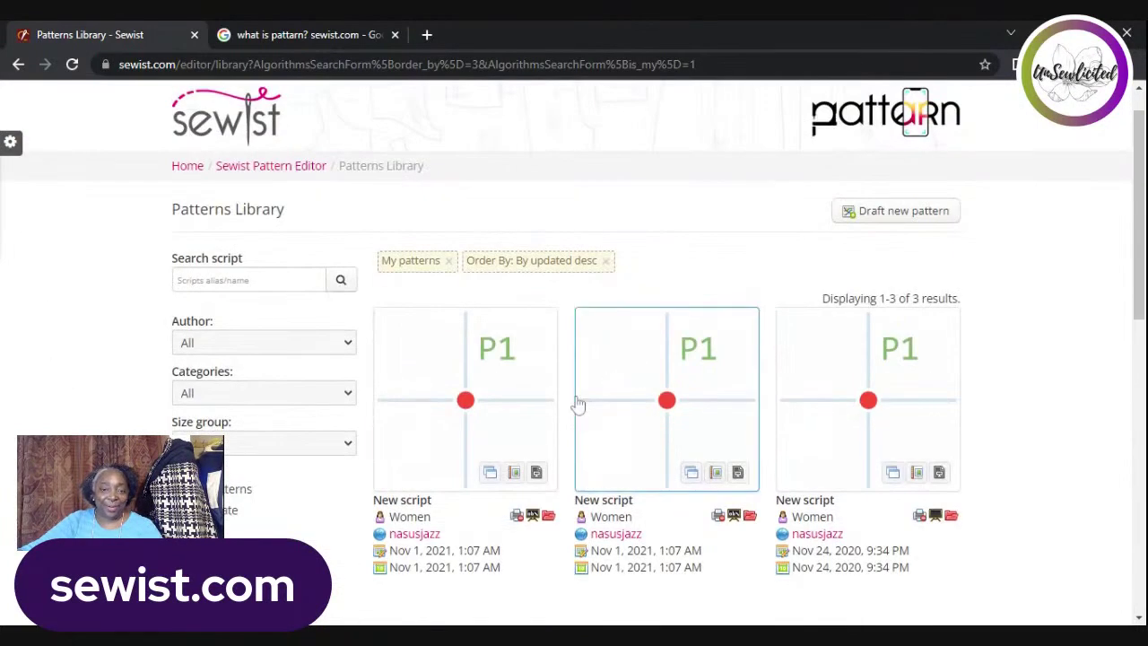
scroll(238, 341, down, 1)
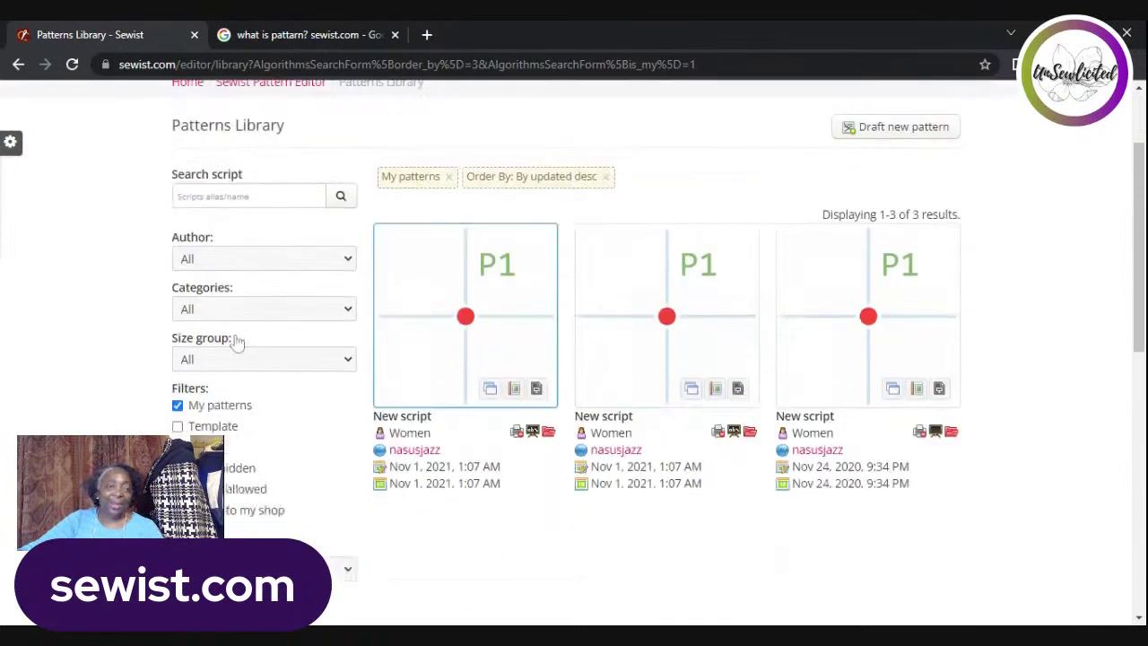
click(179, 408)
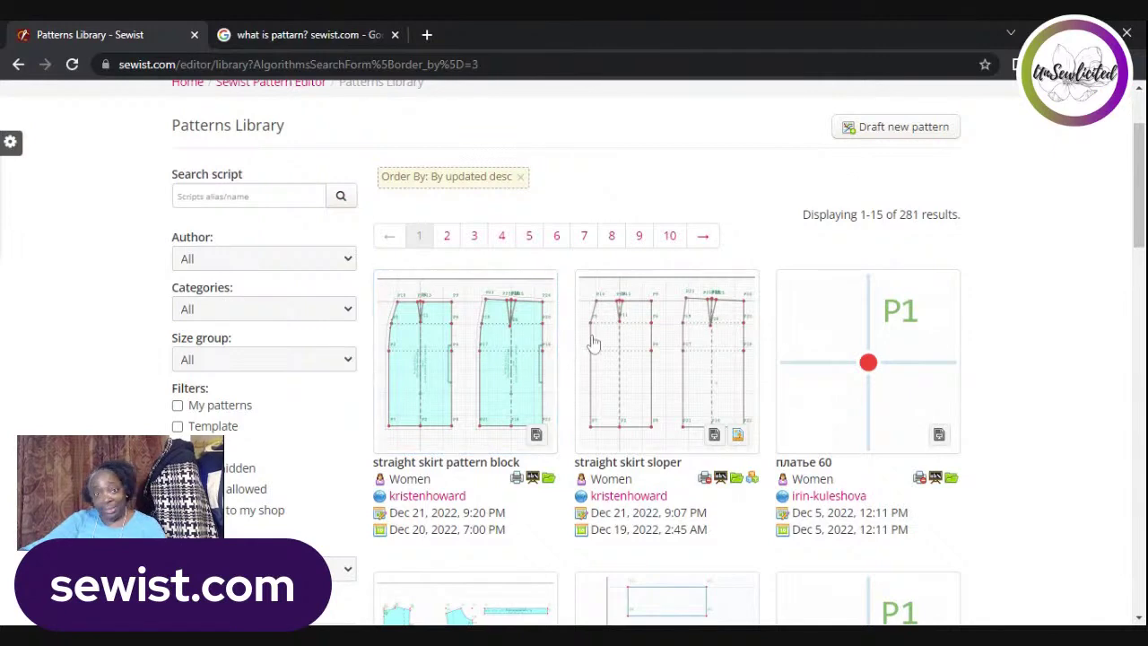
- Open the Sewist CAD Manual and look through its Mix and Match Designer, Introduction and Pattern Commands topics
scroll(588, 336, up, 1)
scroll(581, 333, up, 1)
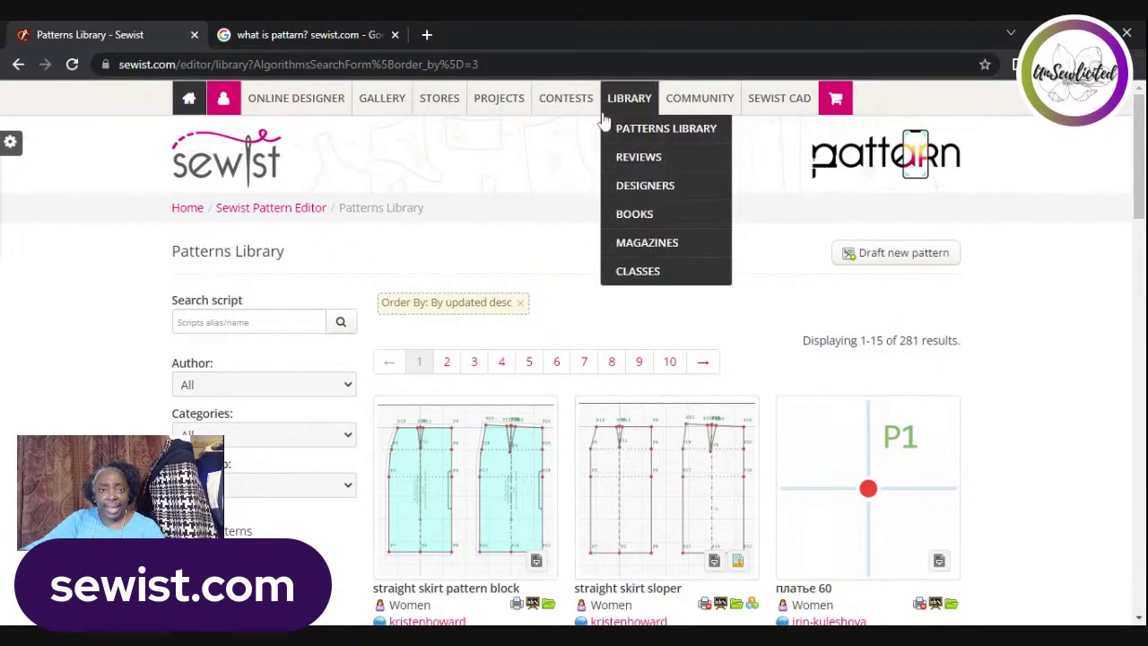
mouse_move(726, 104)
mouse_move(797, 95)
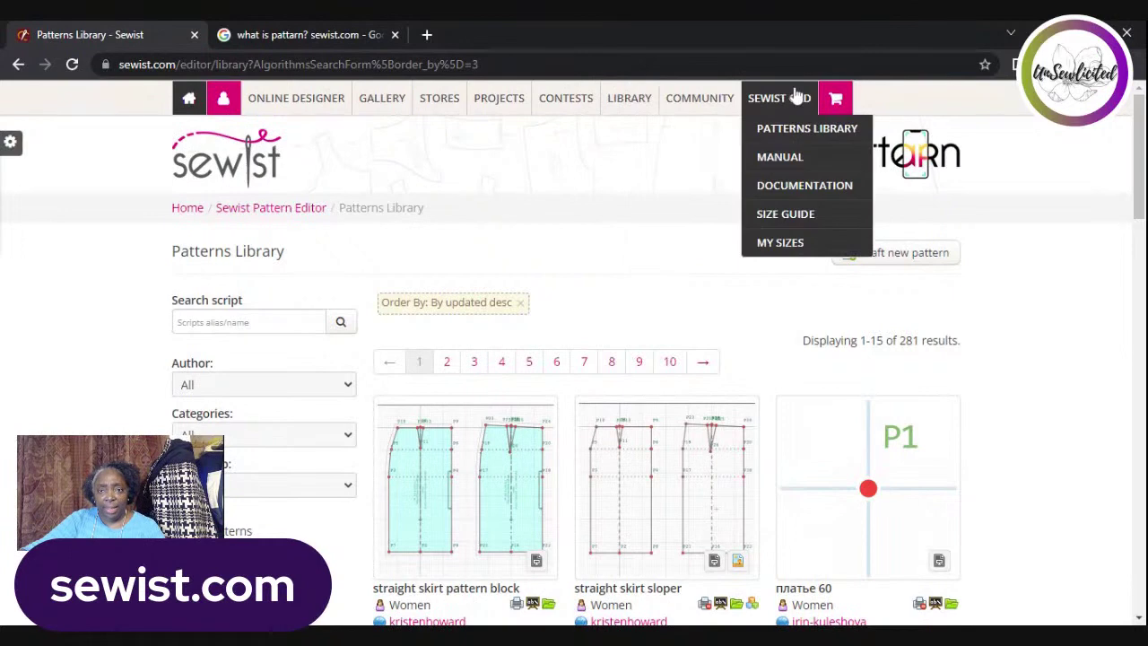
click(780, 168)
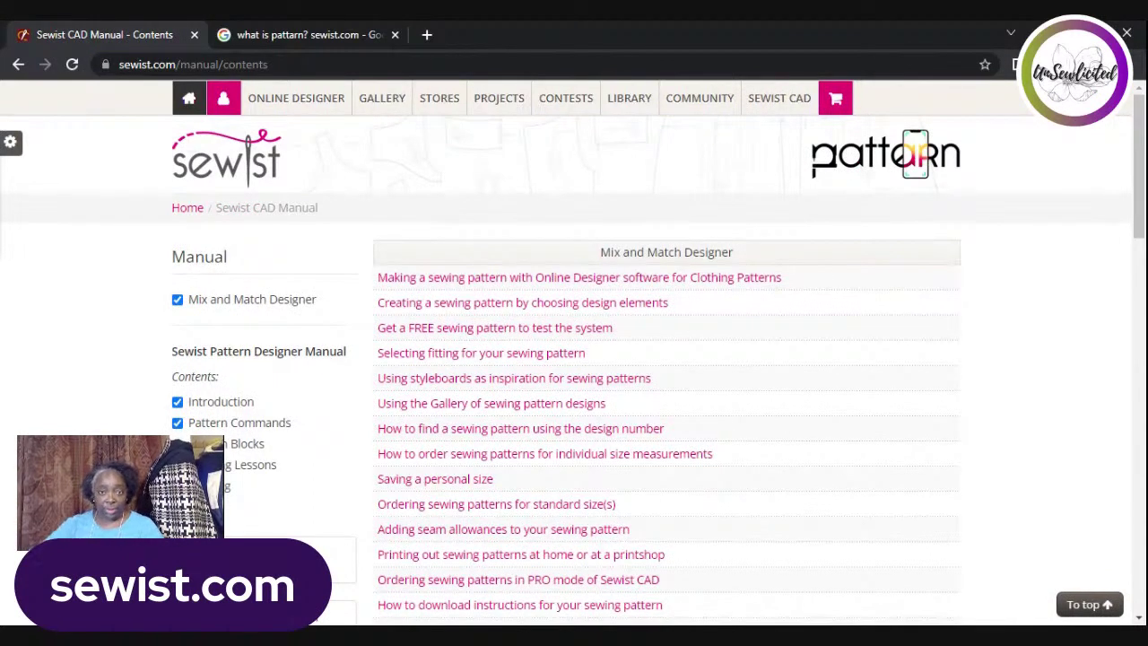
scroll(646, 381, down, 4)
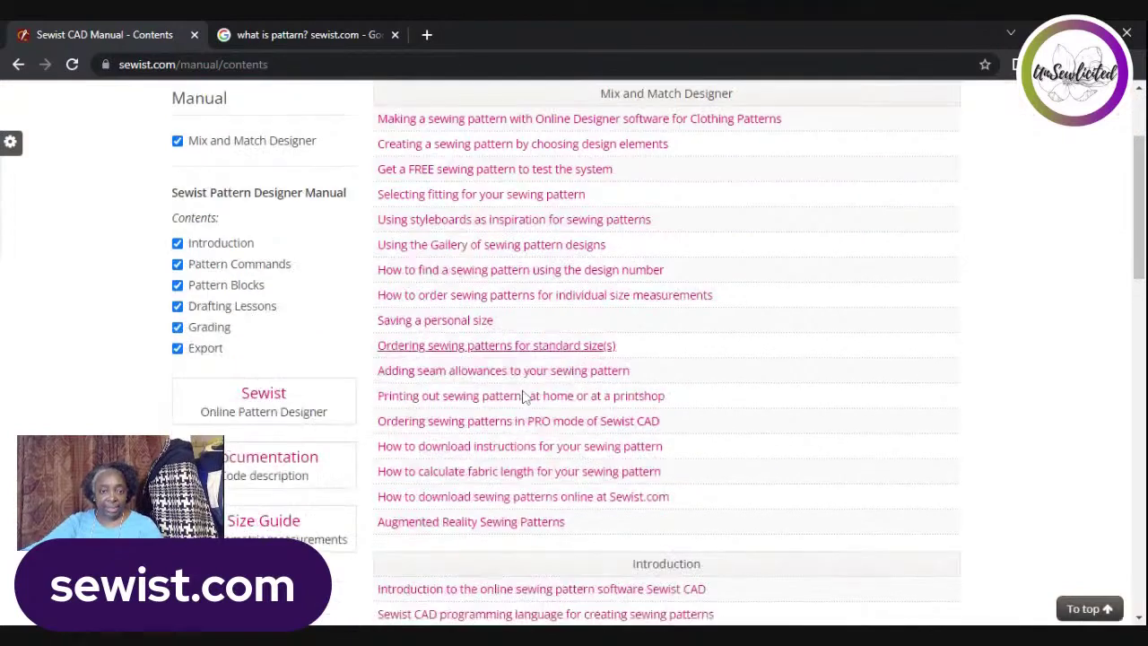
scroll(668, 369, down, 3)
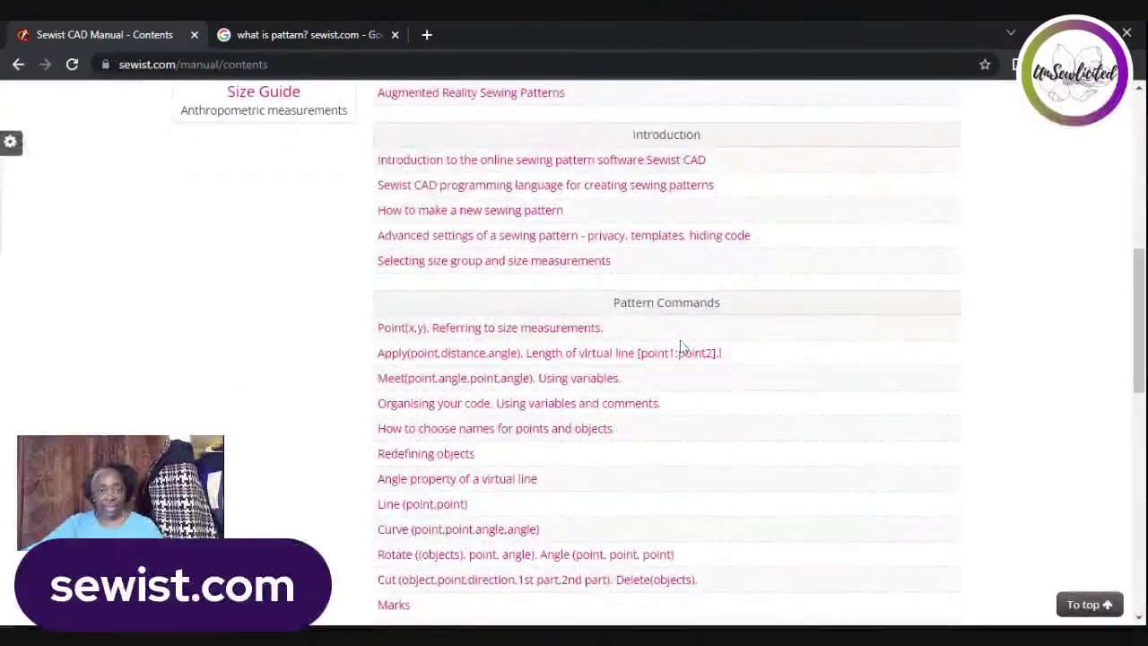
- Look through the manual's remaining Pattern Commands, Pattern Blocks, Drafting Lessons and Grading topics, and return to the start of the contents
scroll(674, 377, down, 2)
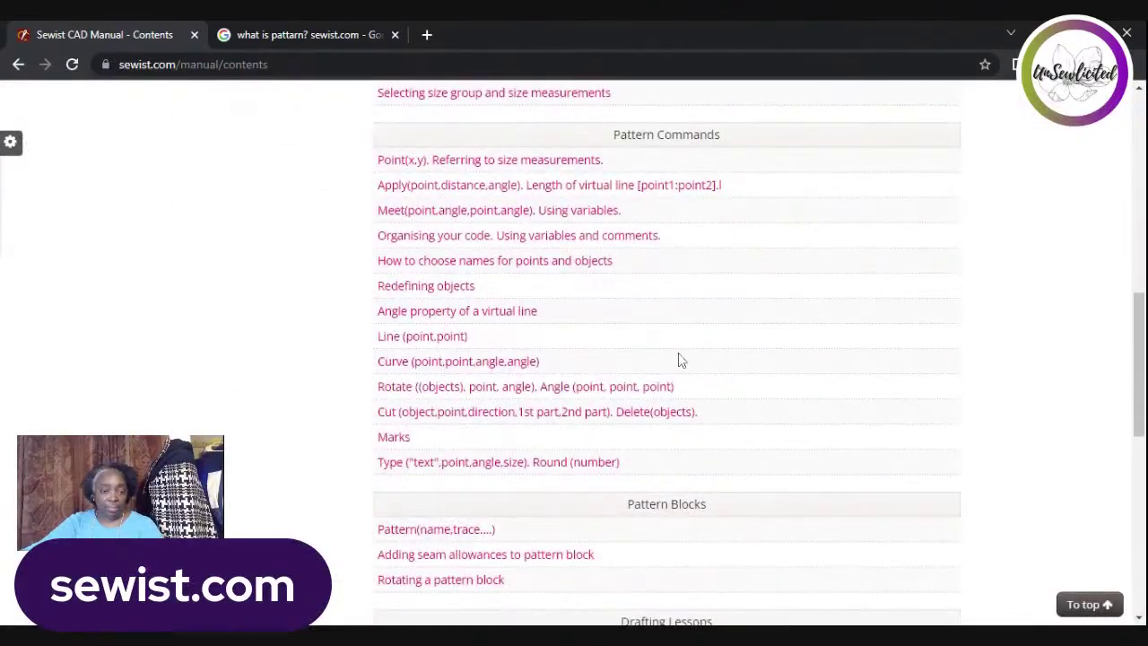
scroll(680, 360, down, 2)
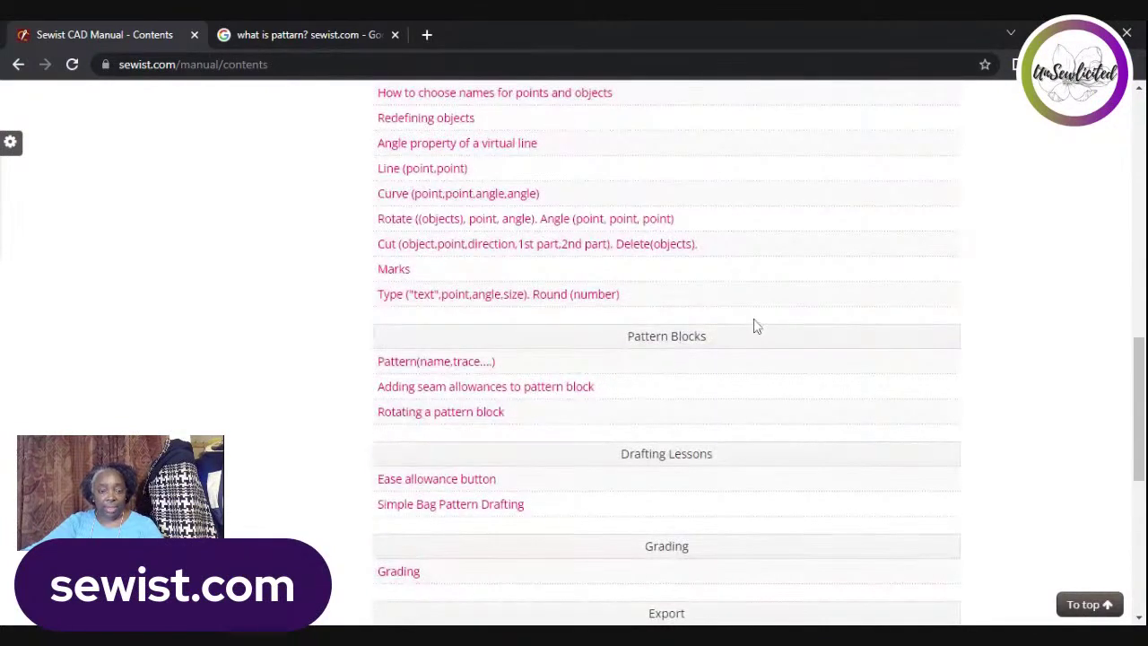
scroll(752, 329, up, 4)
scroll(749, 331, up, 8)
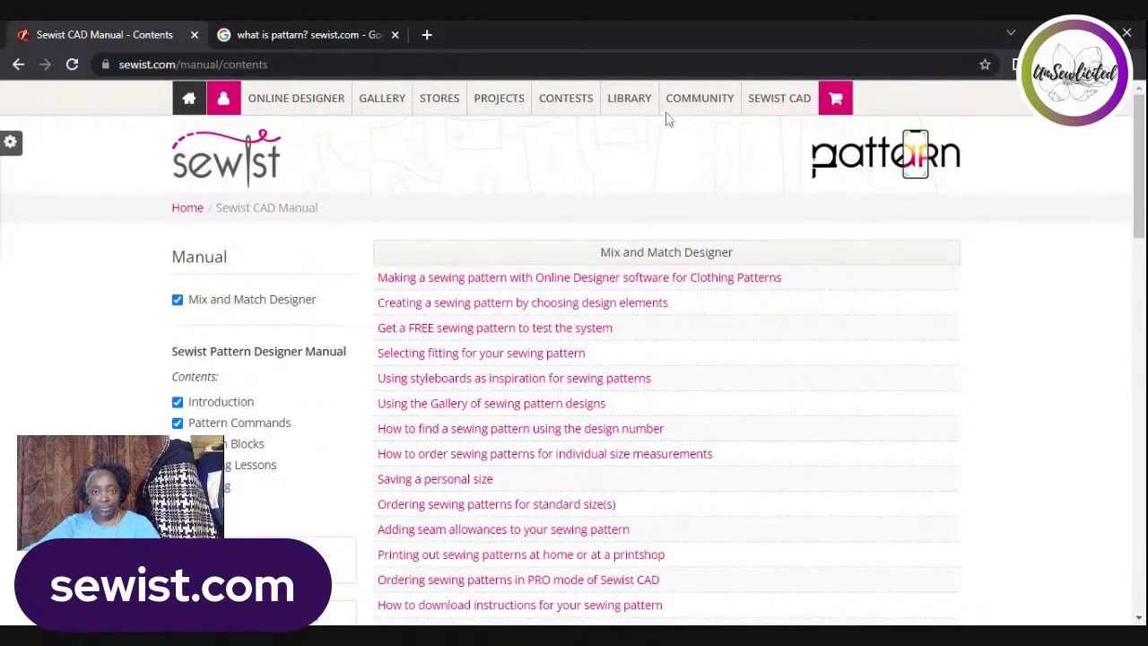
- Open the Sewist CAD Documentation and look through its contents categories, tags and first entries, from General information to Axes of coordinates
mouse_move(777, 97)
click(801, 185)
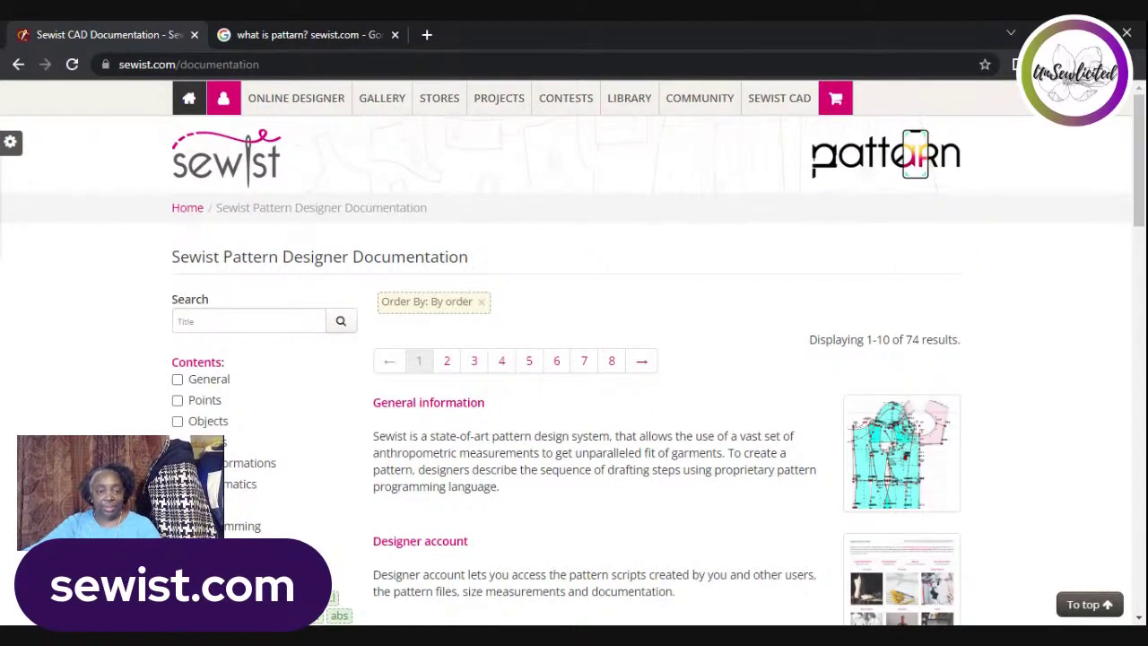
scroll(359, 410, down, 1)
scroll(479, 392, down, 2)
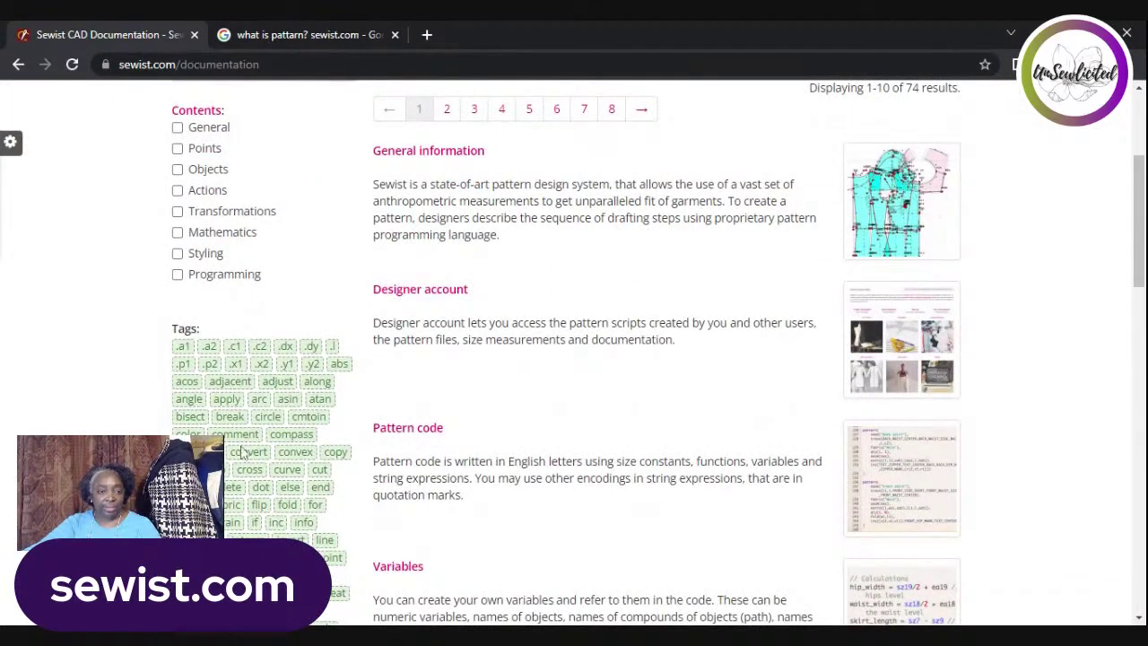
scroll(230, 482, down, 1)
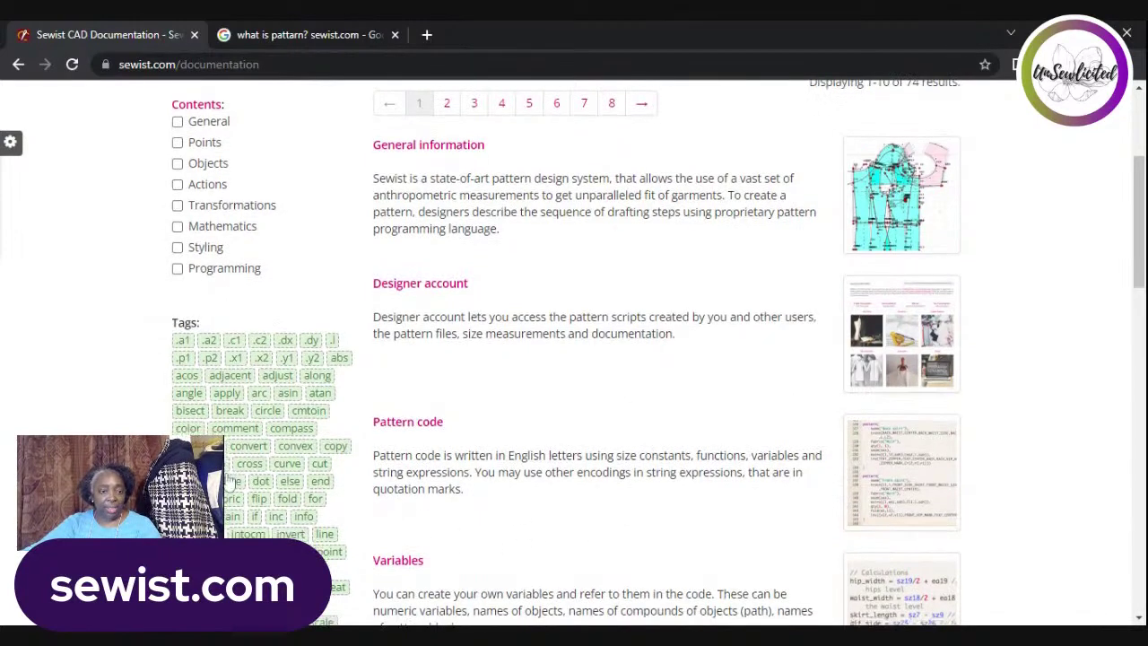
scroll(230, 482, down, 2)
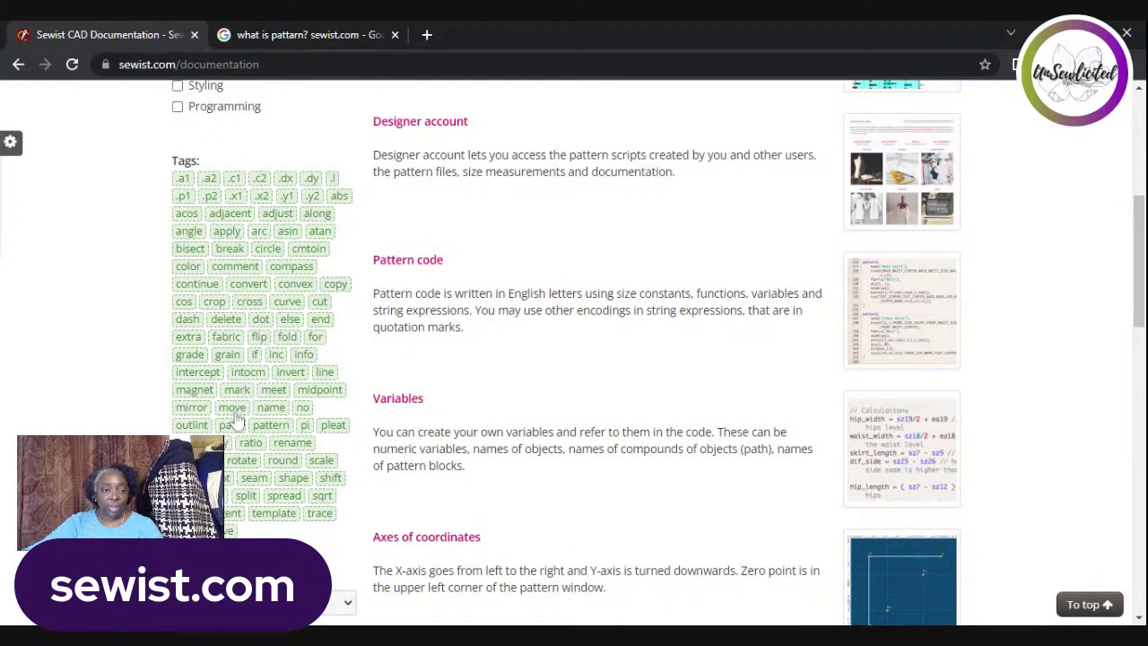
- Filter the pattern designer documentation by the fabric tag and look over the matching entry
click(230, 339)
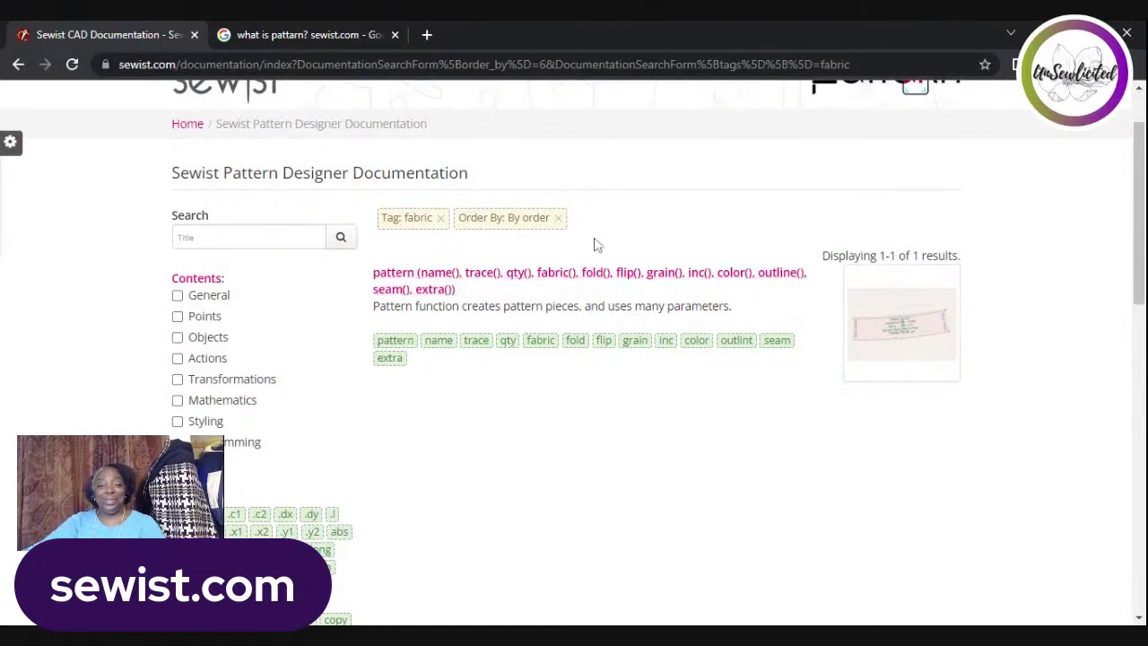
scroll(374, 440, down, 3)
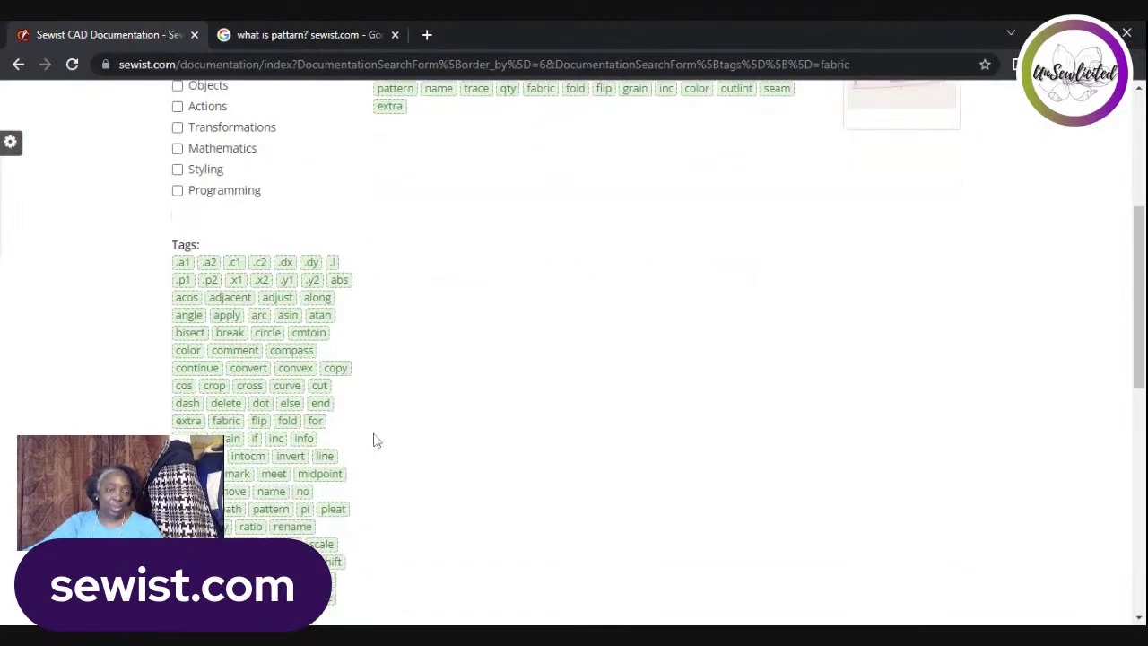
scroll(782, 334, up, 4)
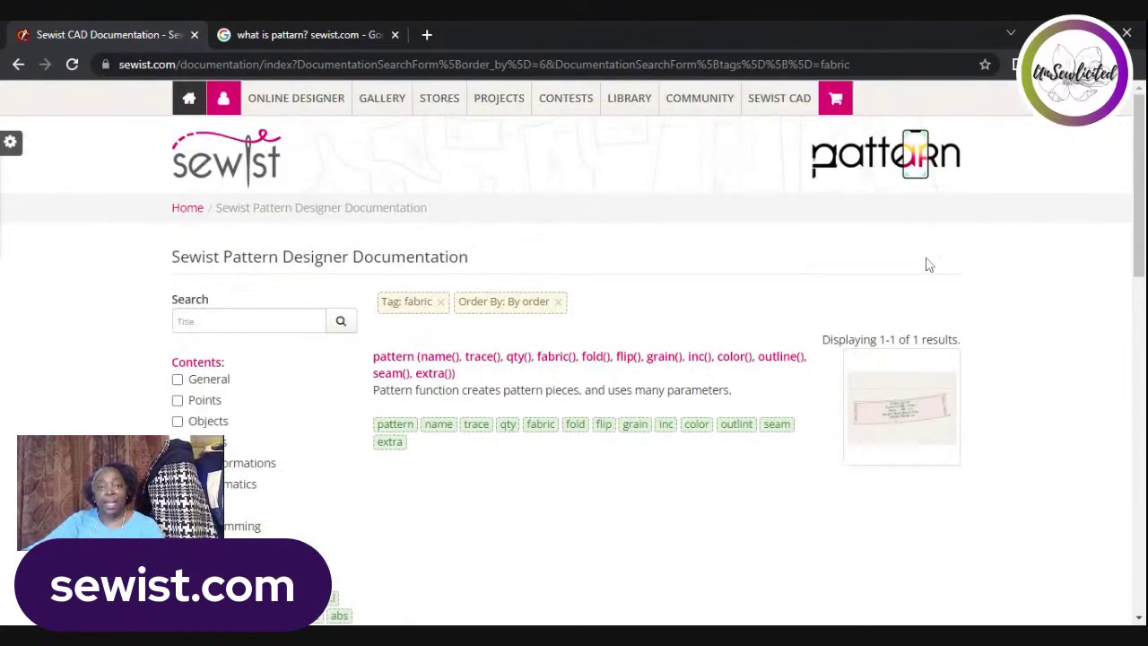
- Open the Size Guide and examine the measurement codes, descriptions and body figures from total height through the girth measurements
mouse_move(803, 110)
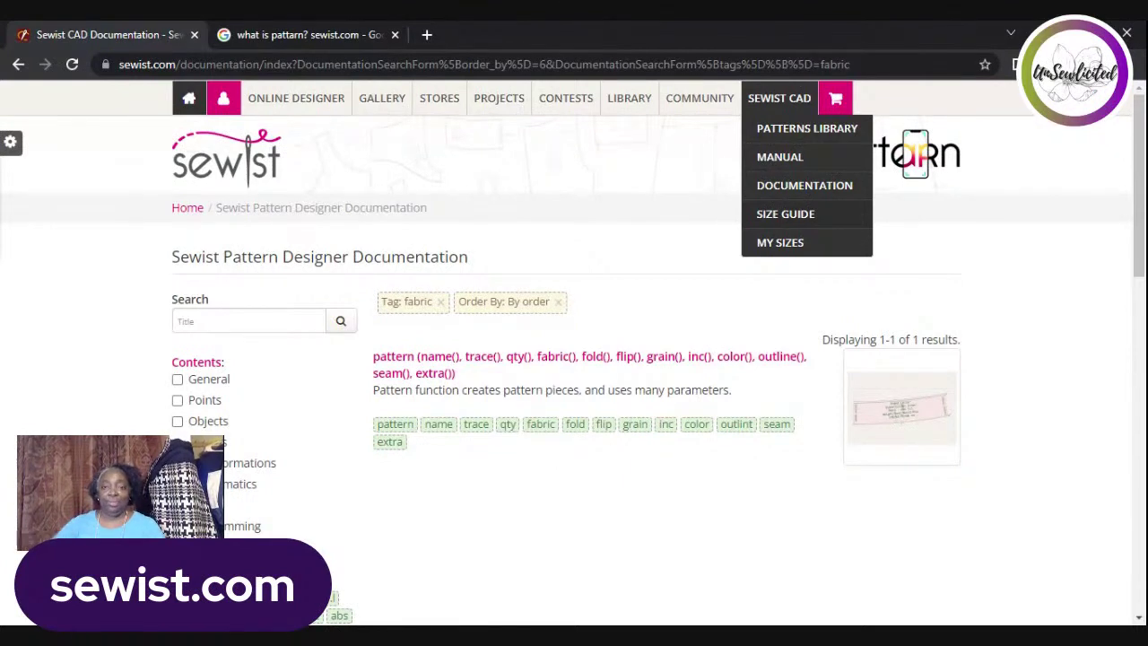
click(811, 221)
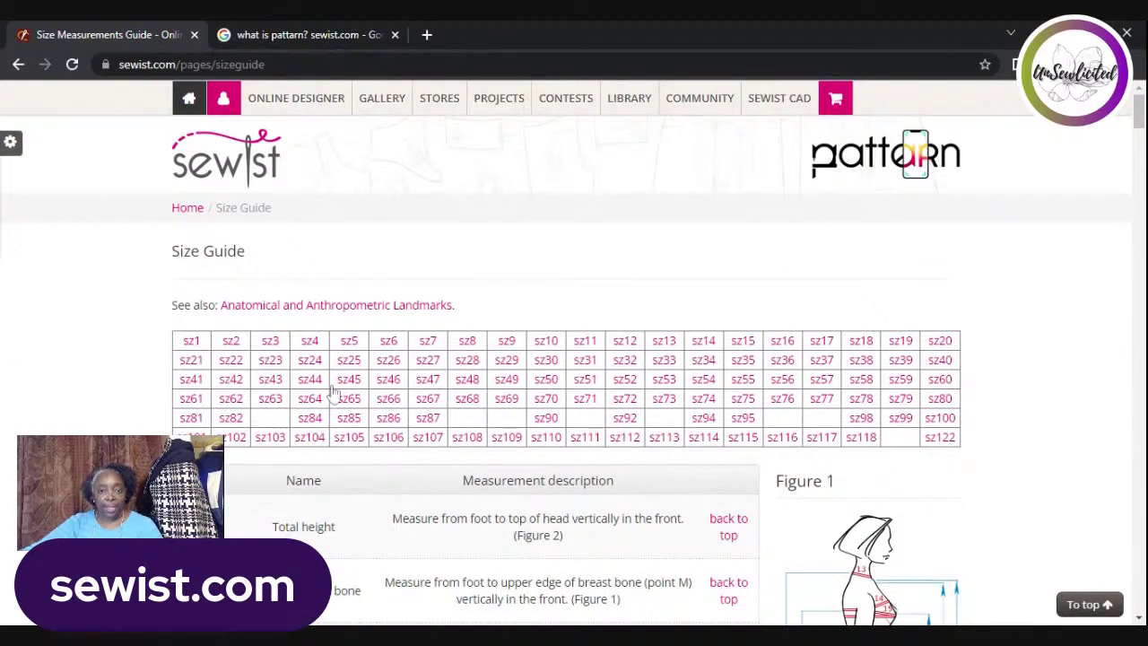
scroll(586, 279, down, 2)
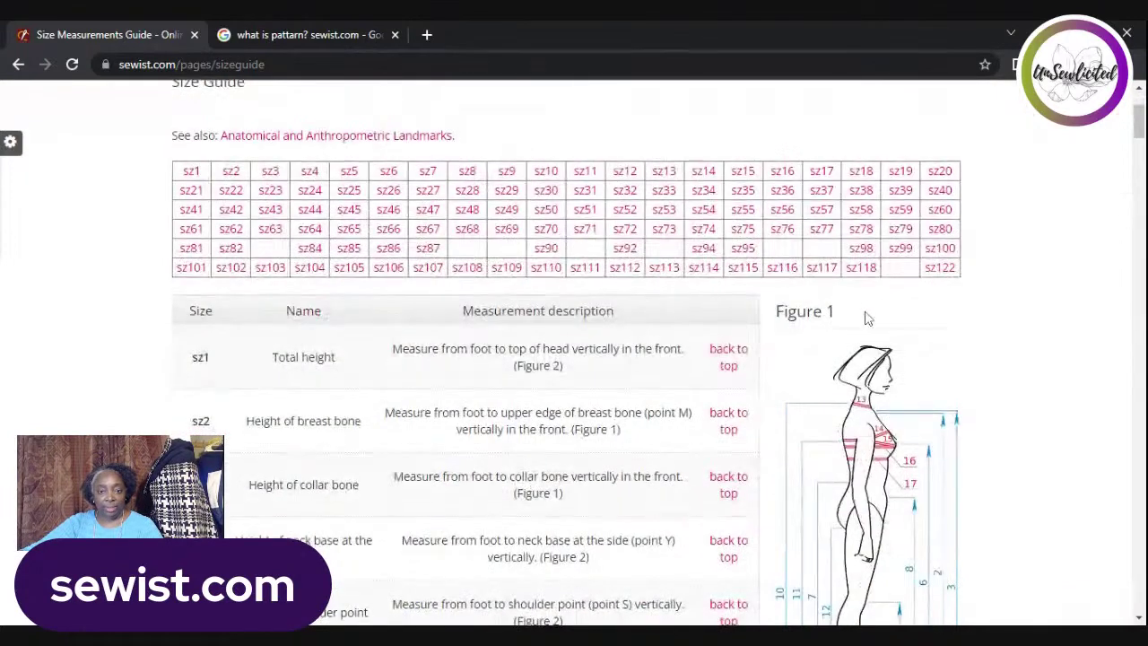
scroll(867, 318, down, 2)
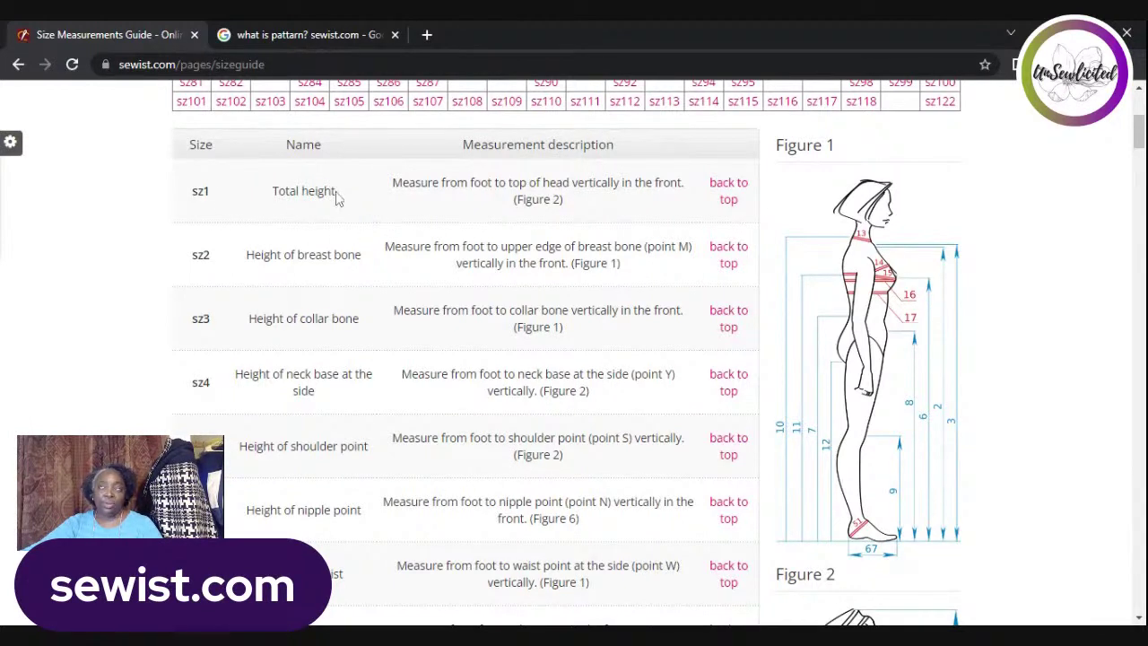
scroll(413, 247, down, 3)
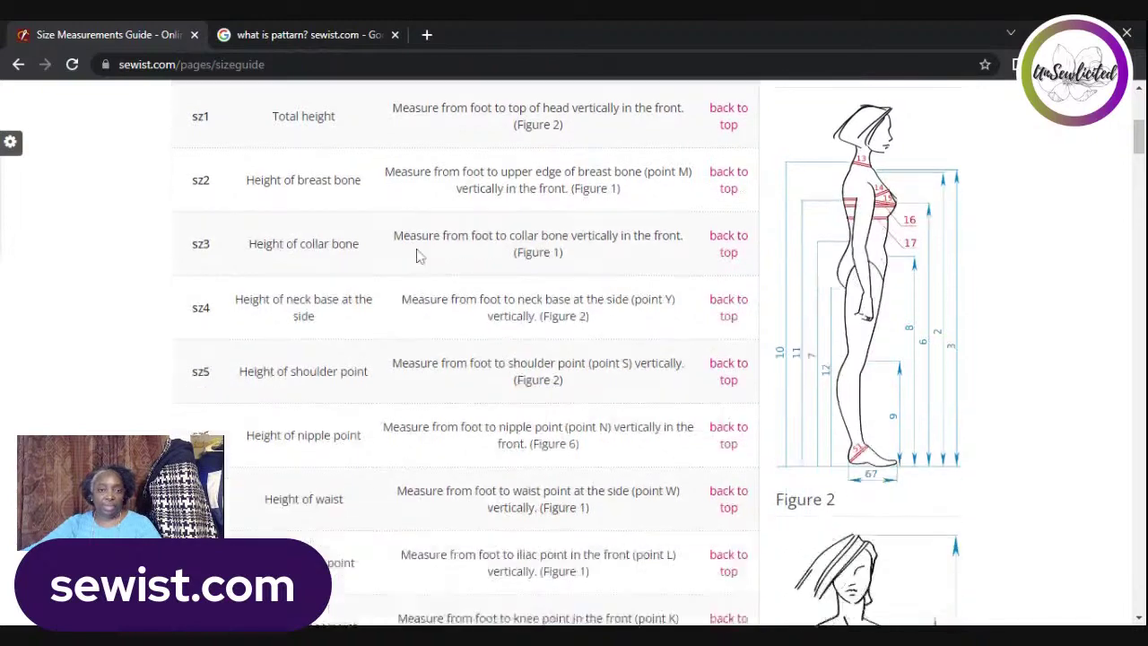
scroll(588, 313, down, 3)
scroll(588, 312, down, 3)
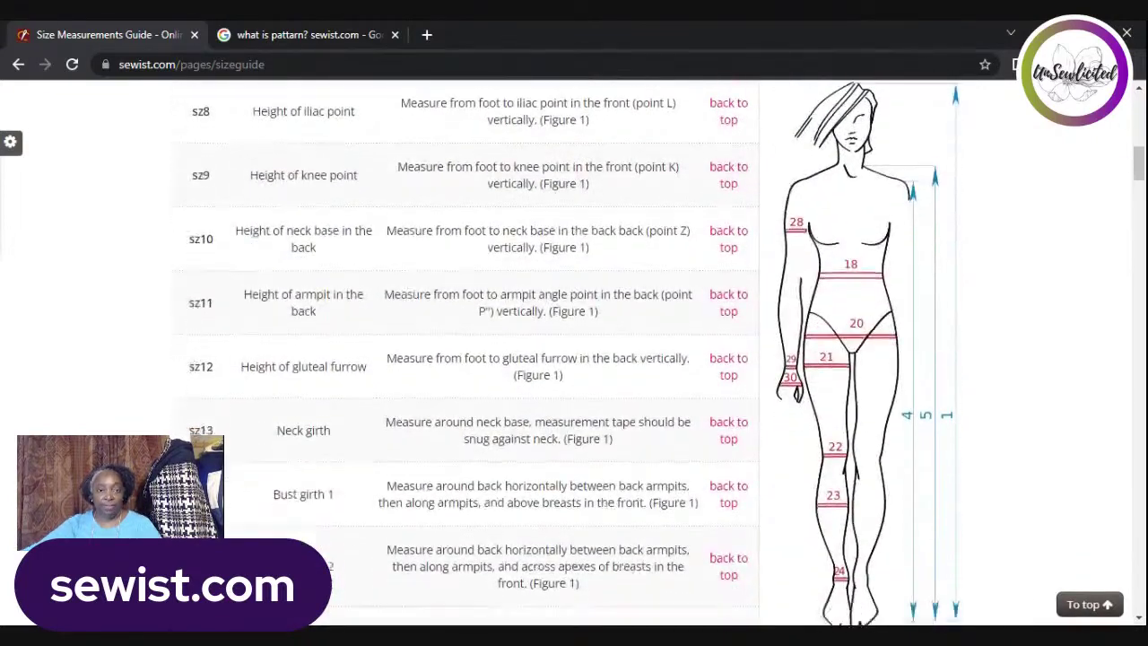
scroll(588, 310, down, 4)
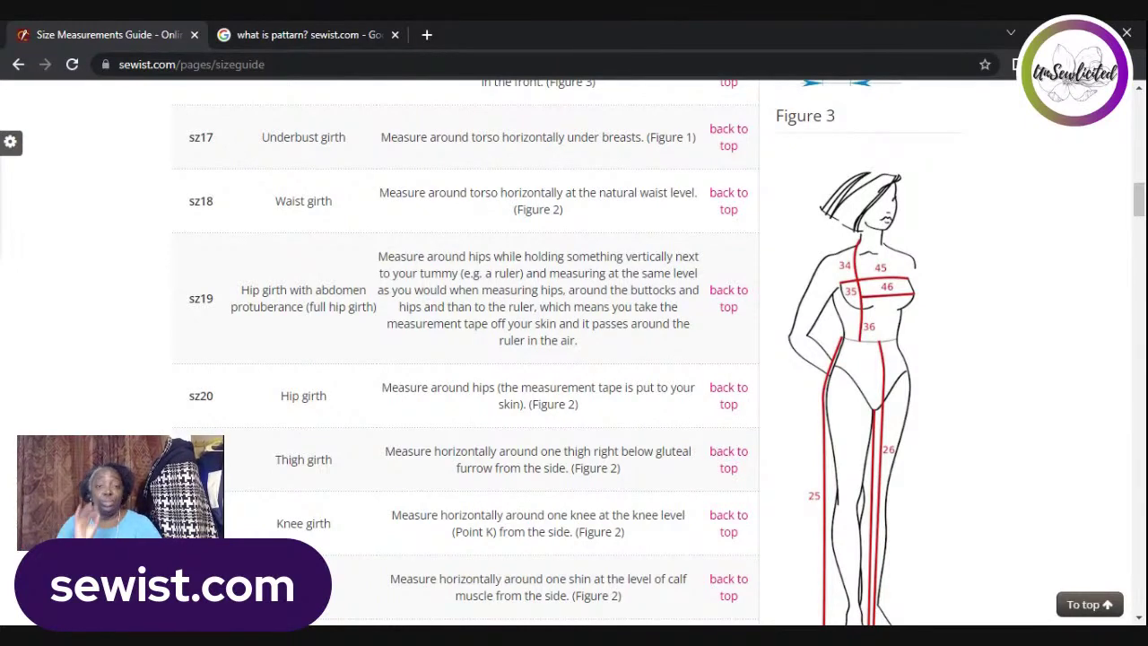
scroll(948, 441, up, 5)
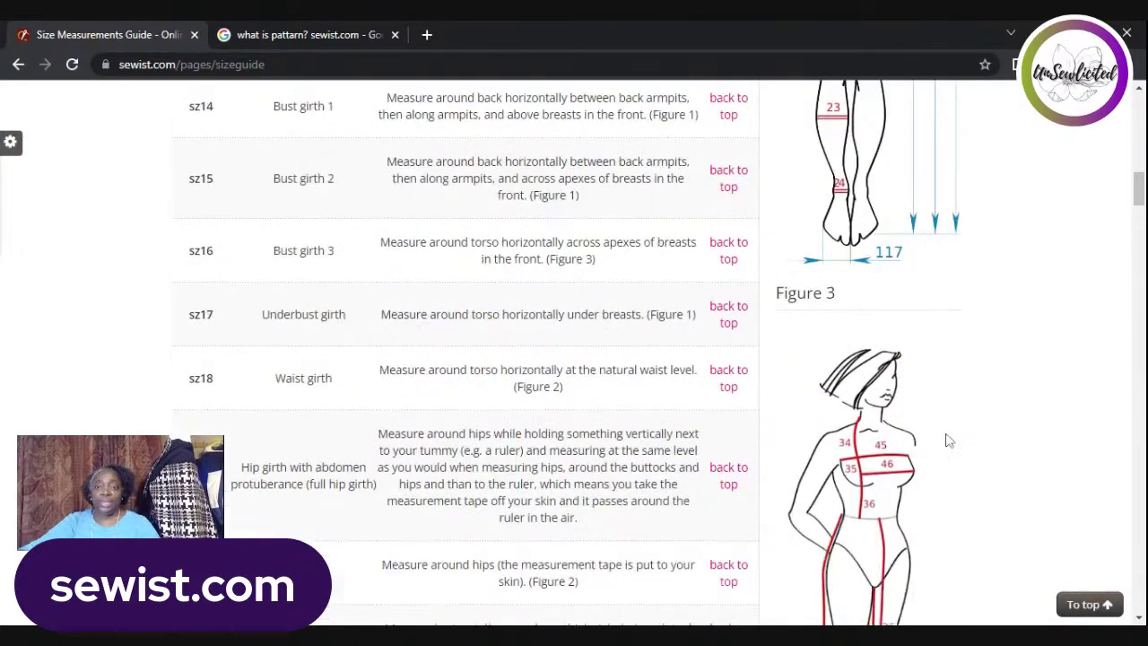
scroll(858, 432, up, 8)
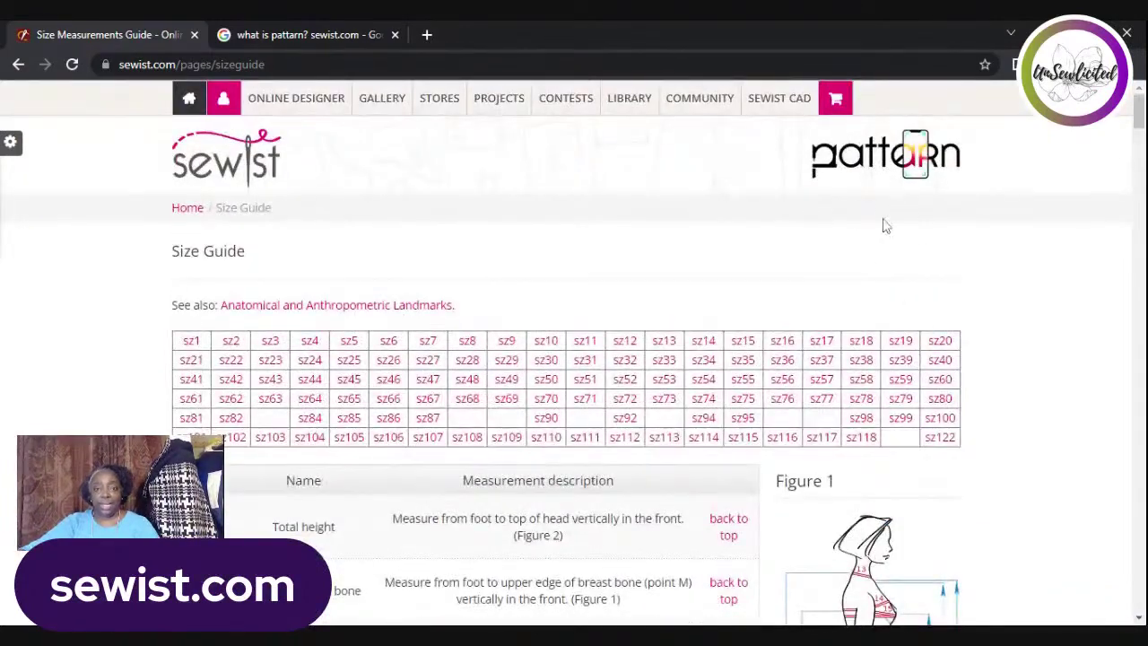
- Open the My Sizes list and review the measurements in the first size profile's edit form
mouse_move(769, 101)
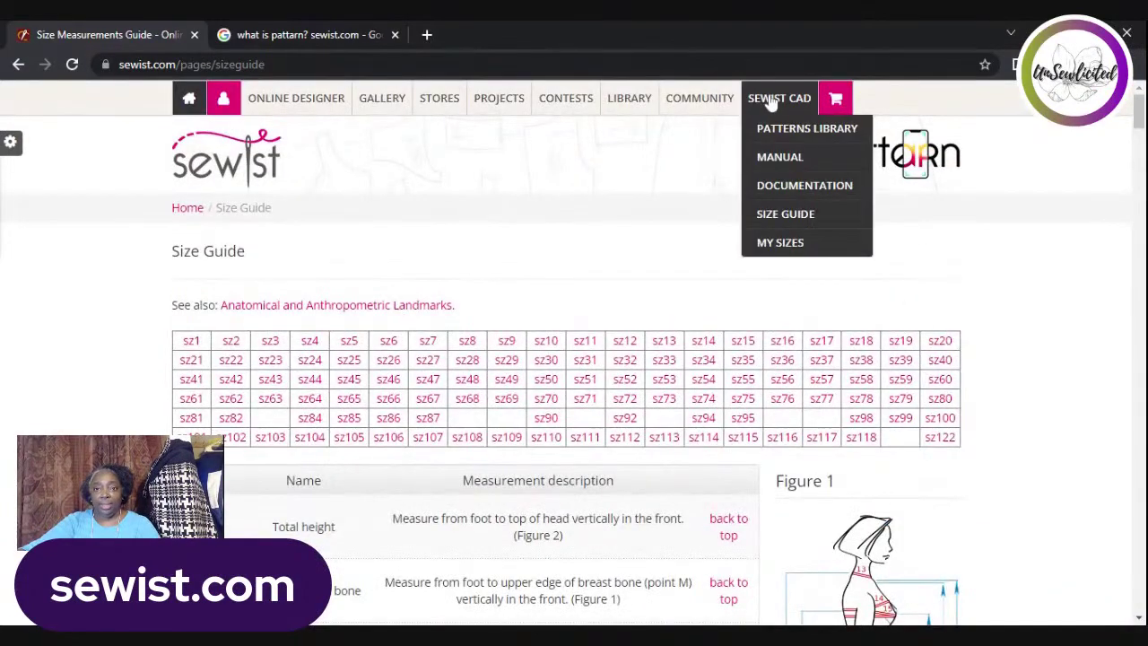
click(777, 246)
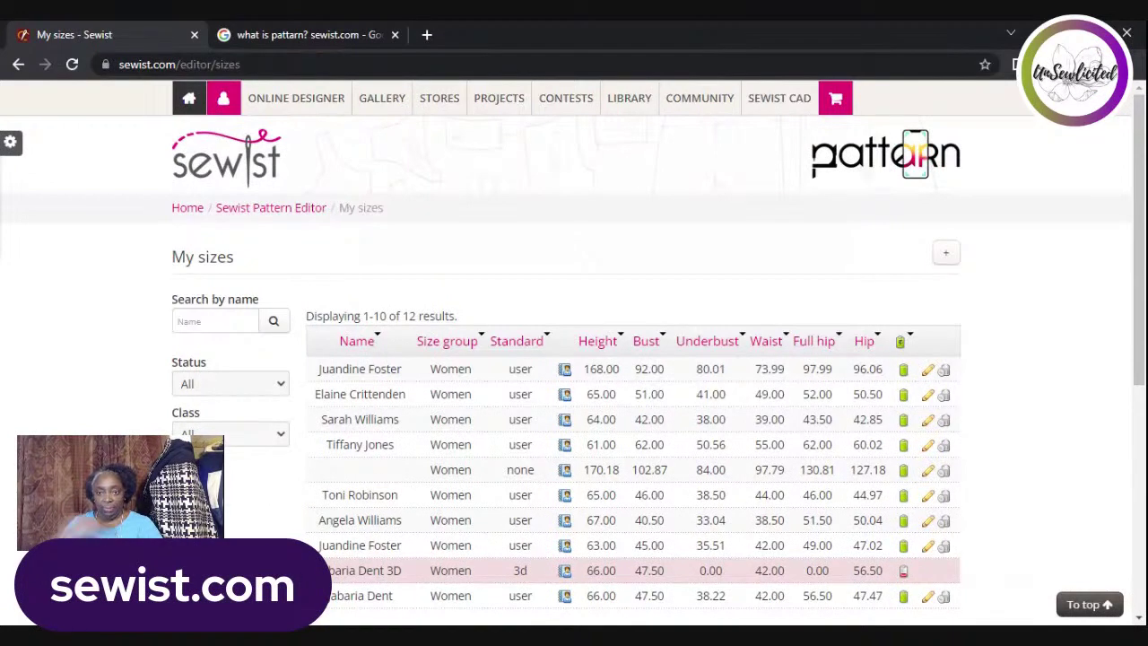
click(929, 370)
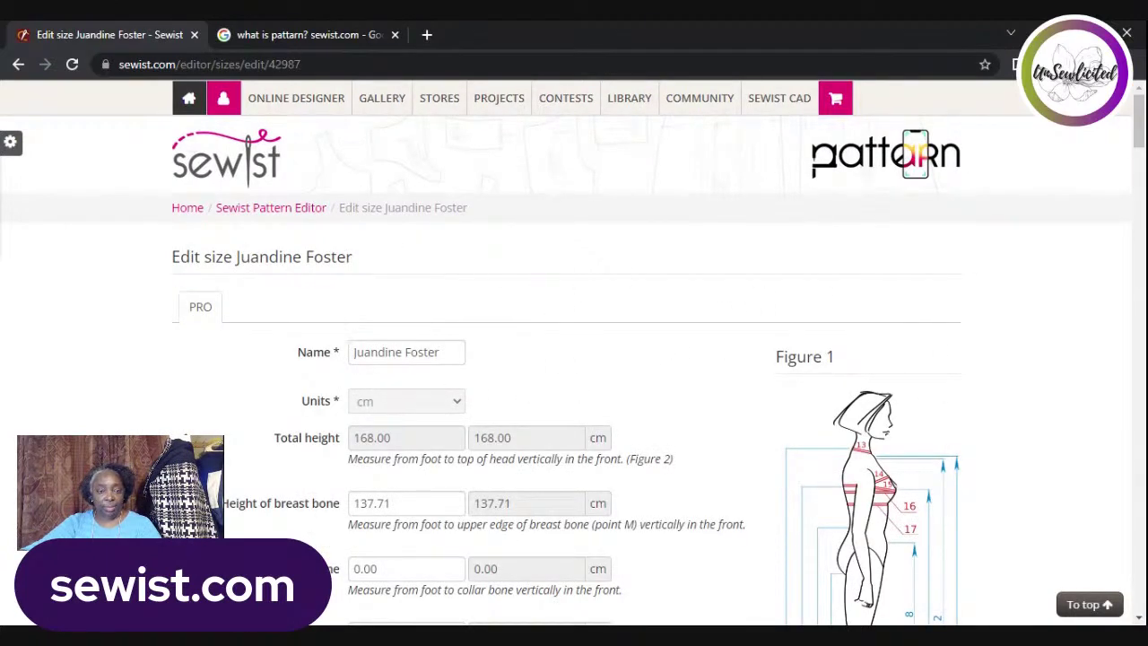
scroll(616, 297, down, 1)
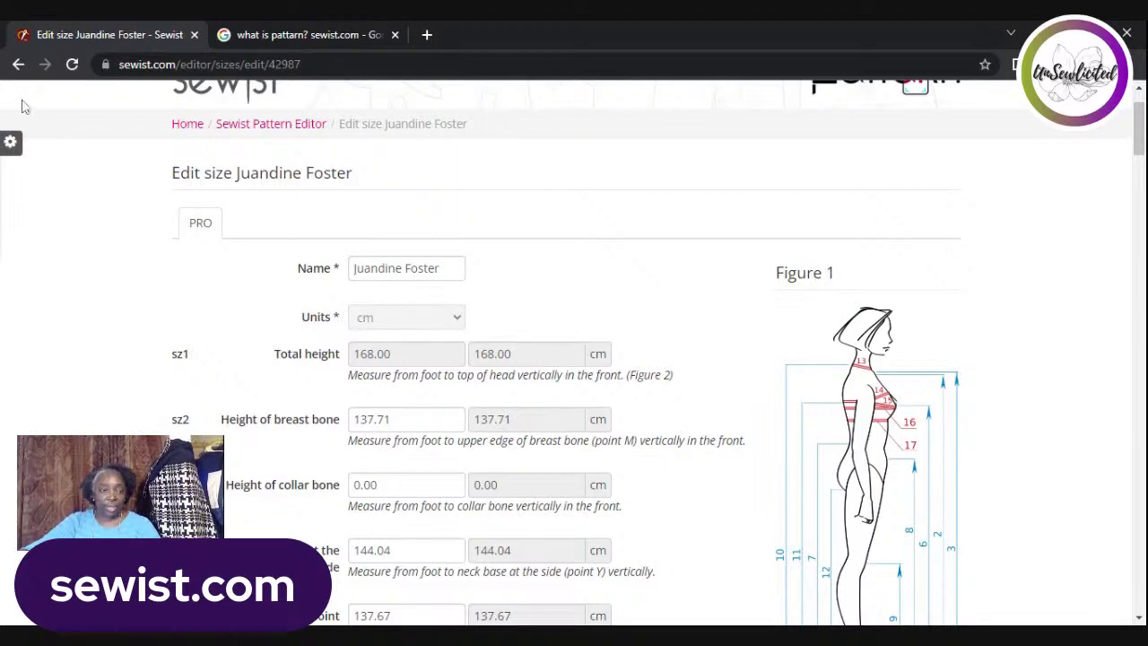
scroll(646, 269, down, 2)
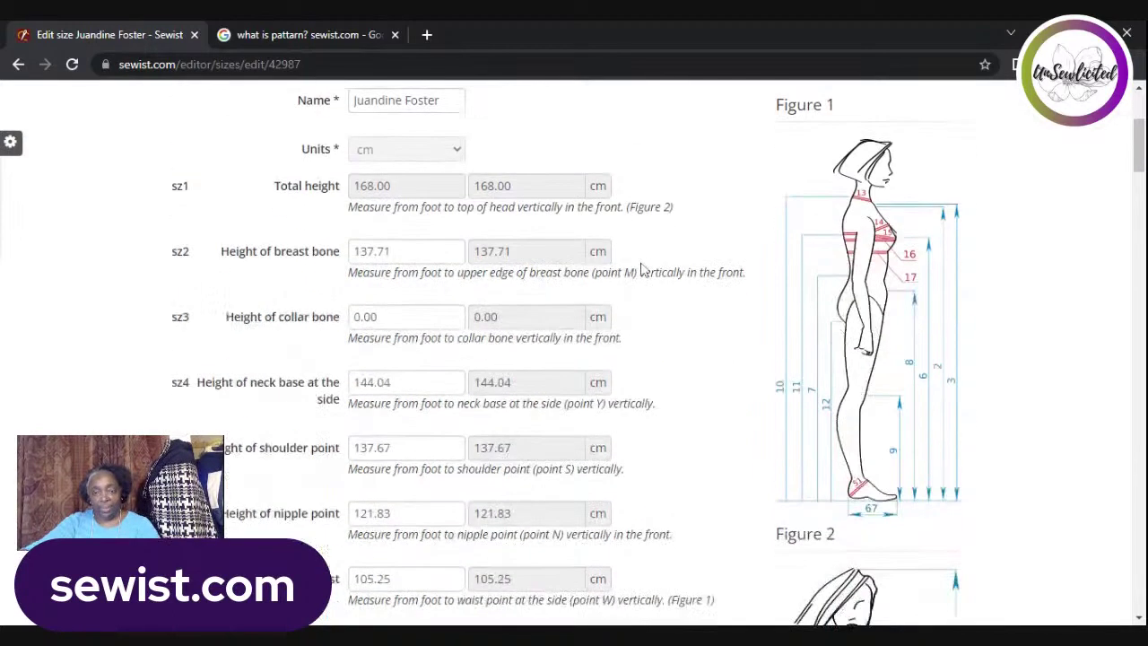
scroll(544, 267, down, 6)
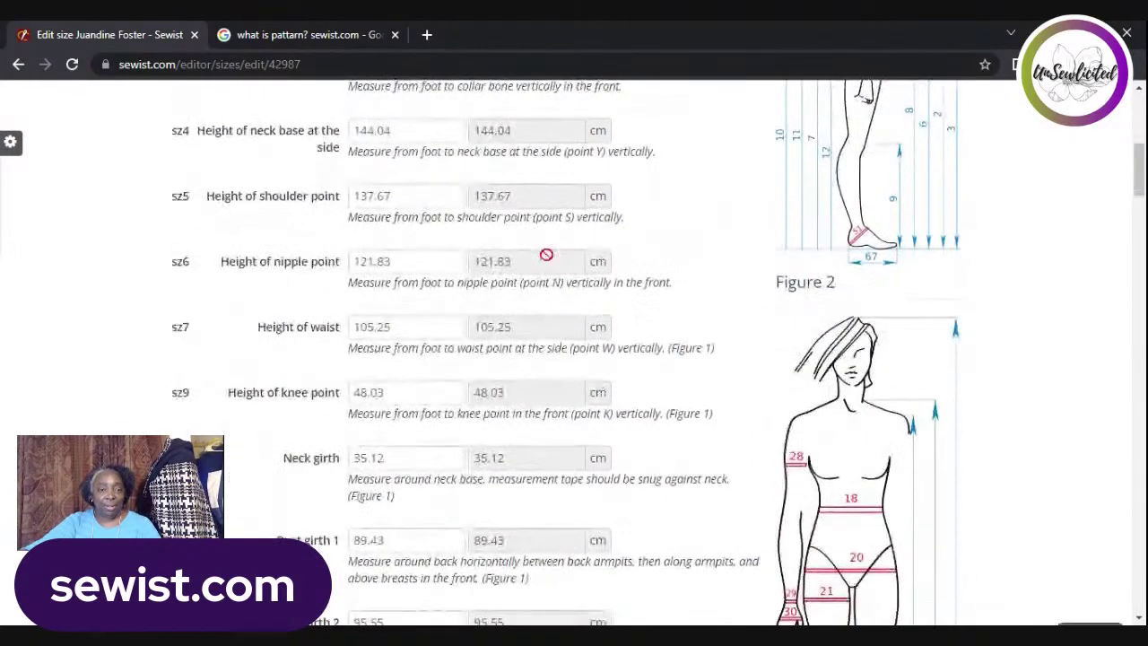
scroll(539, 266, up, 5)
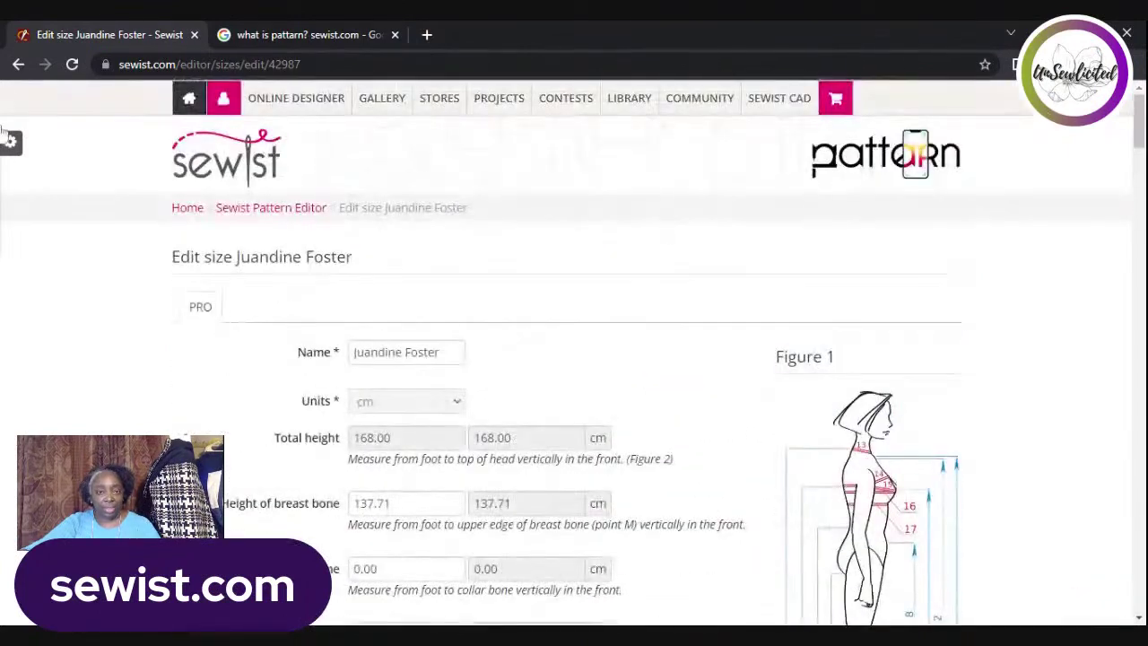
- Return to the saved sizes and examine the second profile's measurements from total height down to the arm measurements
click(18, 64)
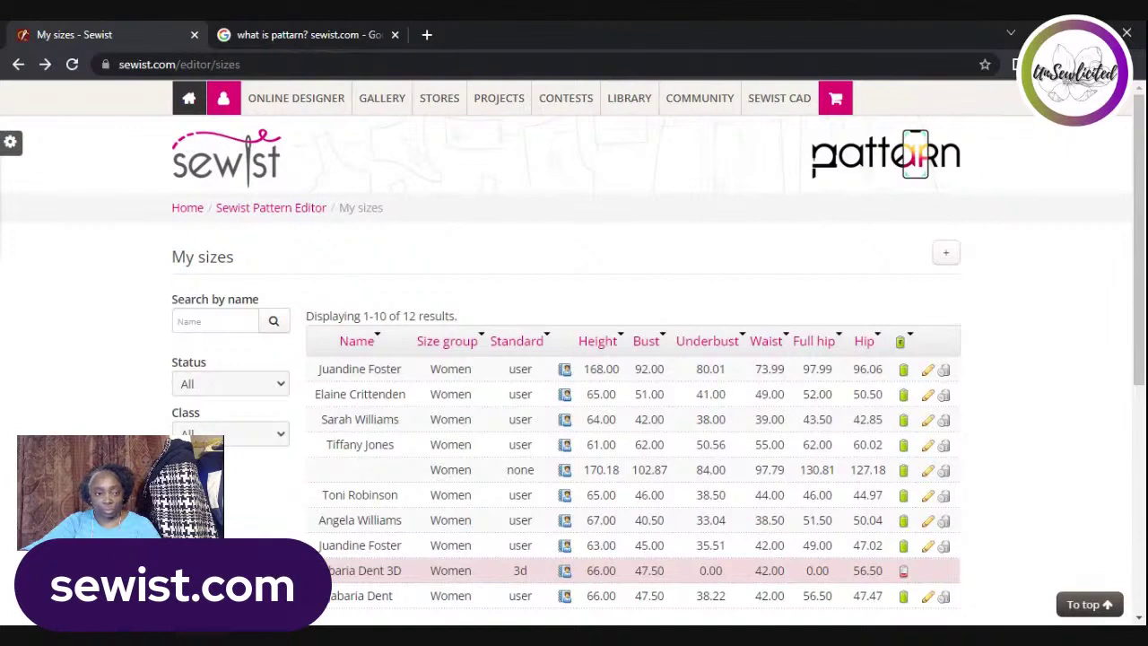
click(930, 399)
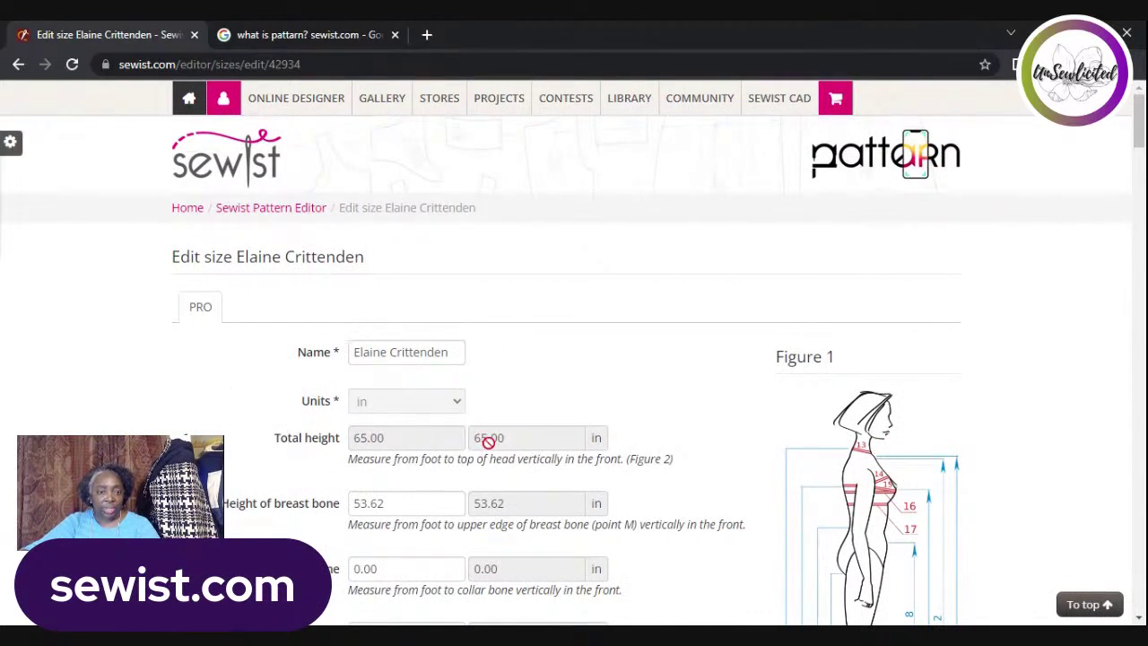
scroll(631, 351, down, 1)
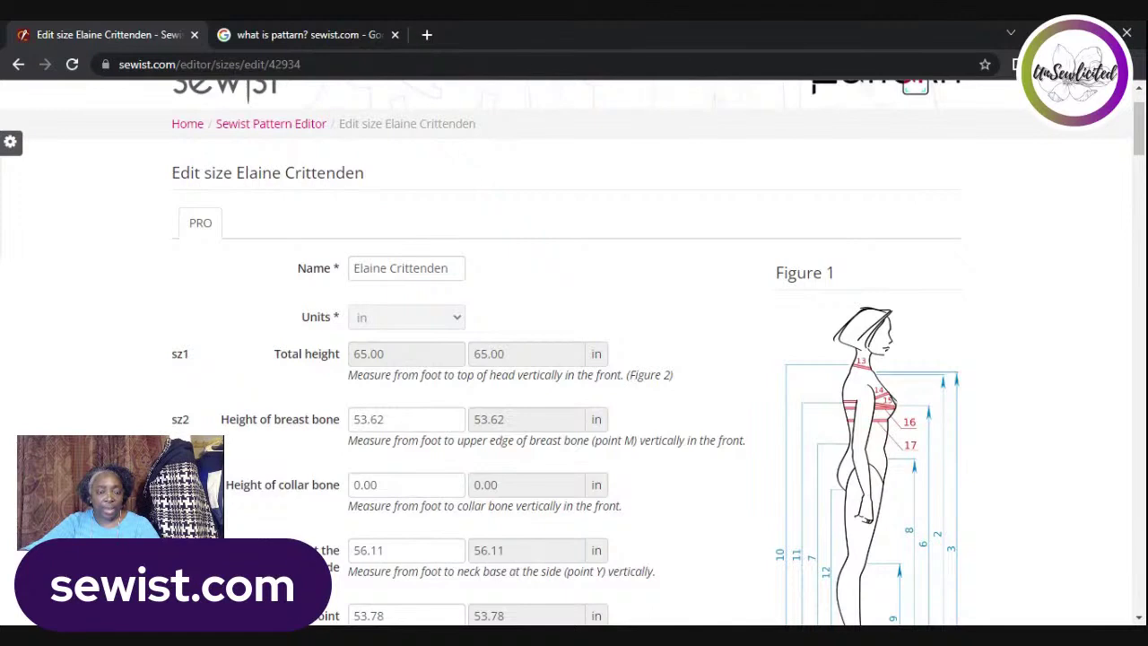
scroll(476, 403, down, 3)
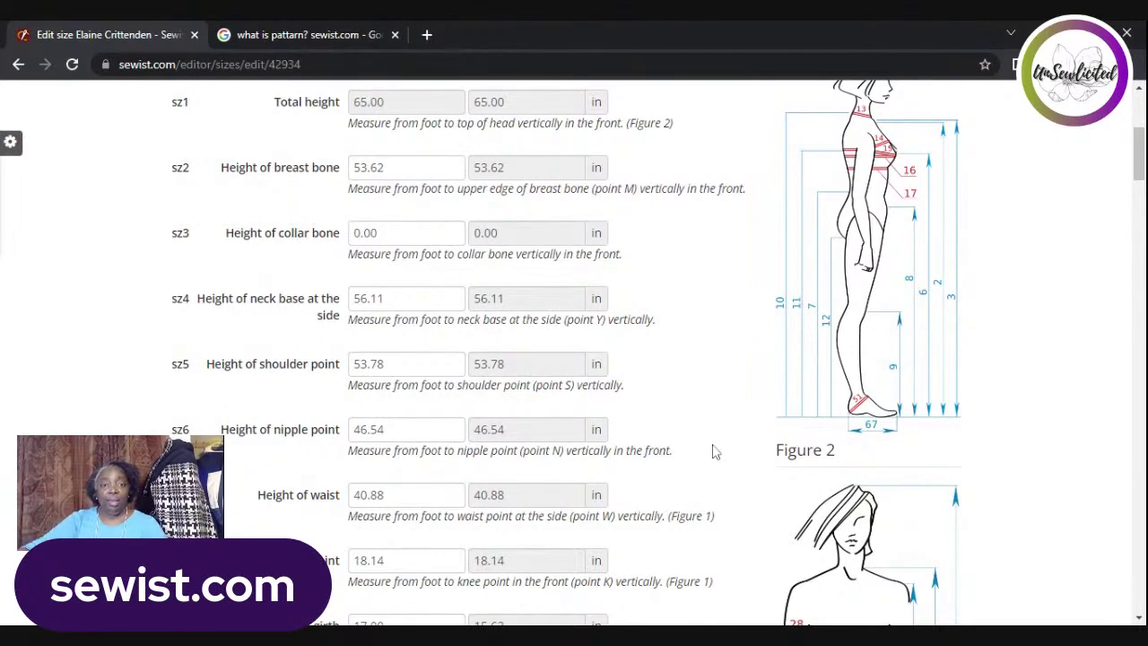
scroll(758, 458, down, 4)
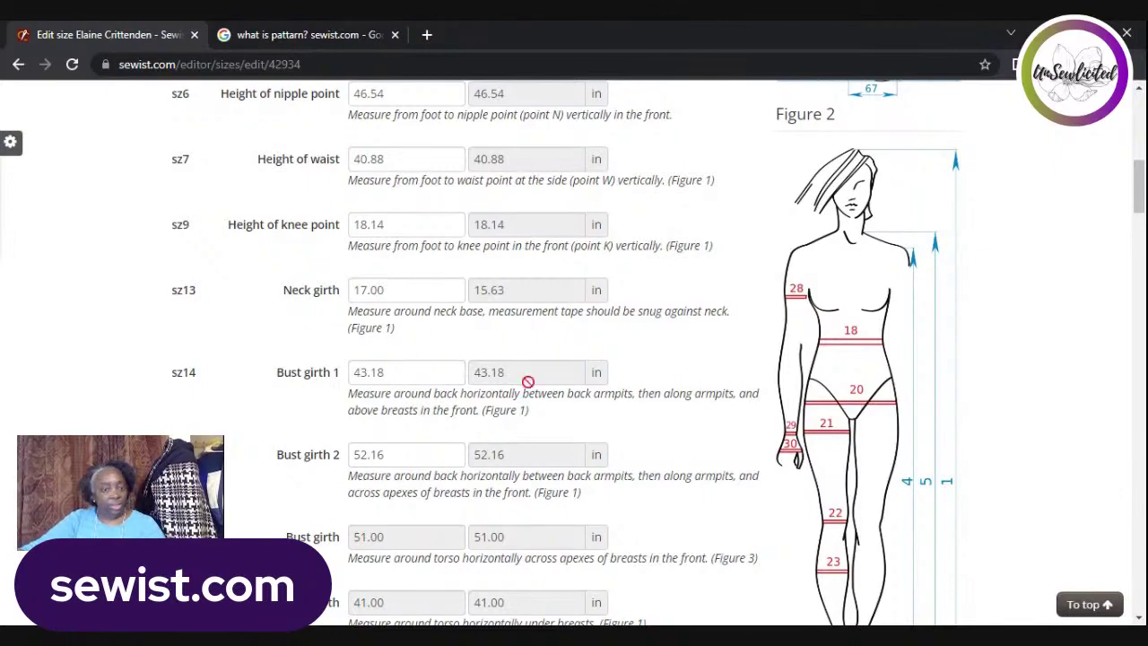
scroll(590, 386, down, 4)
scroll(591, 384, down, 10)
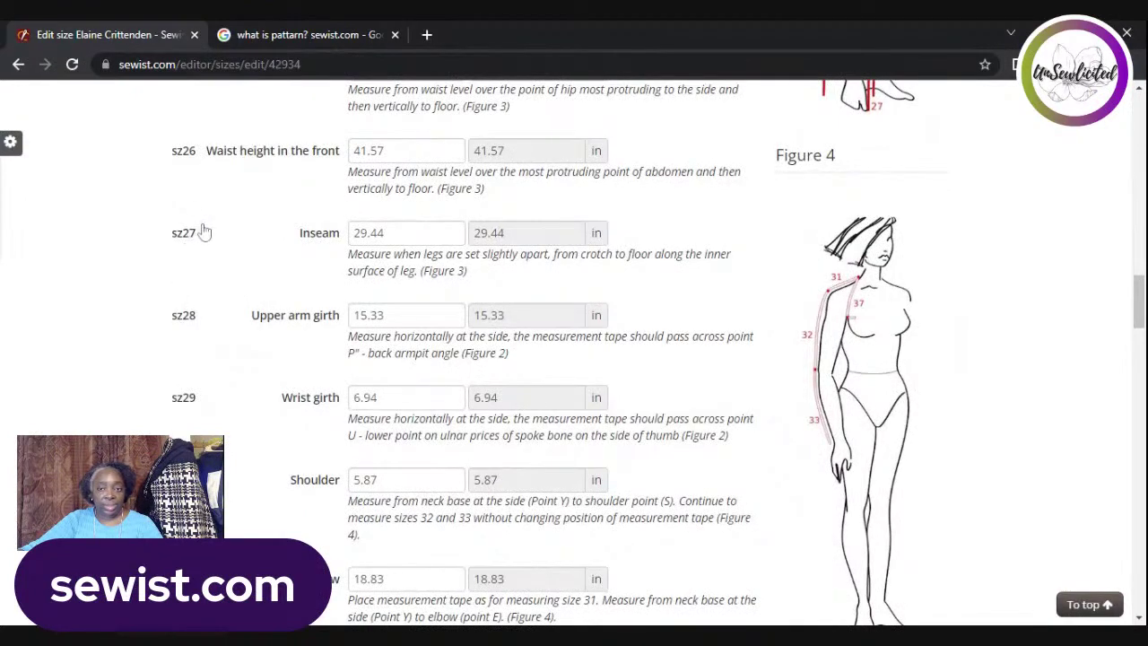
scroll(736, 354, up, 12)
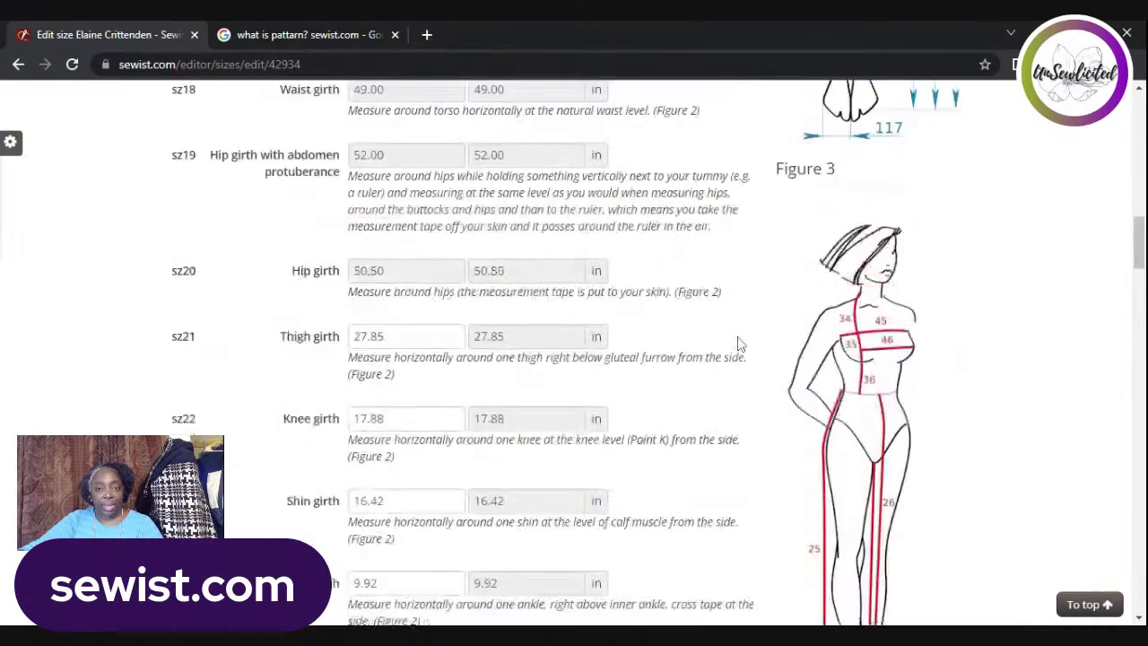
scroll(734, 344, up, 9)
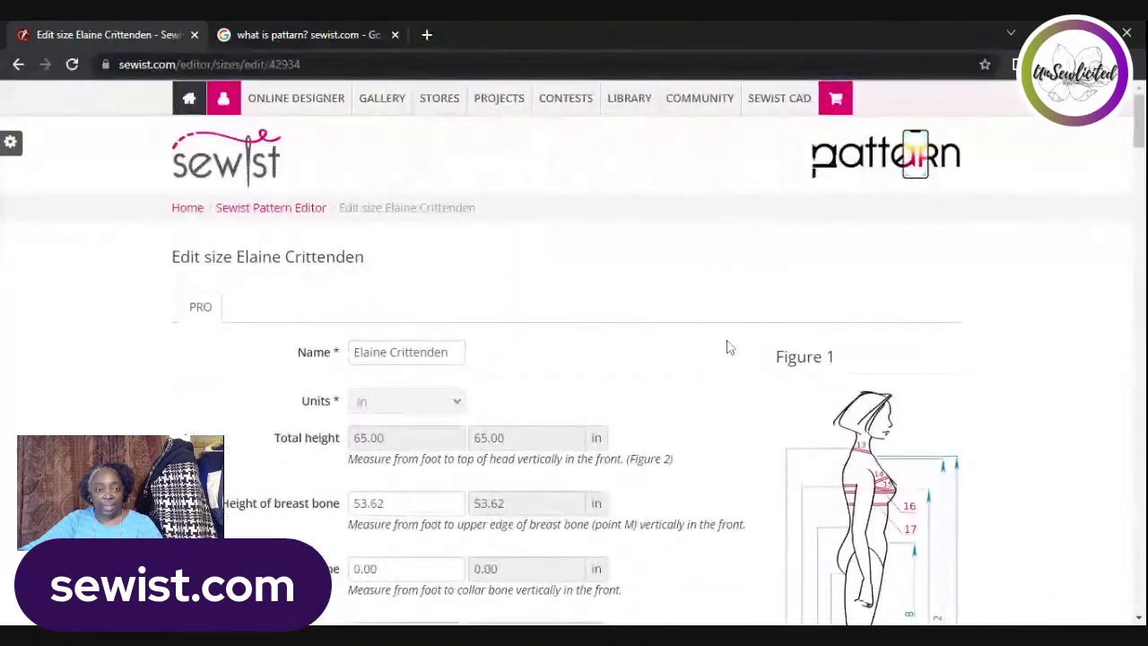
scroll(727, 341, down, 6)
scroll(707, 339, up, 6)
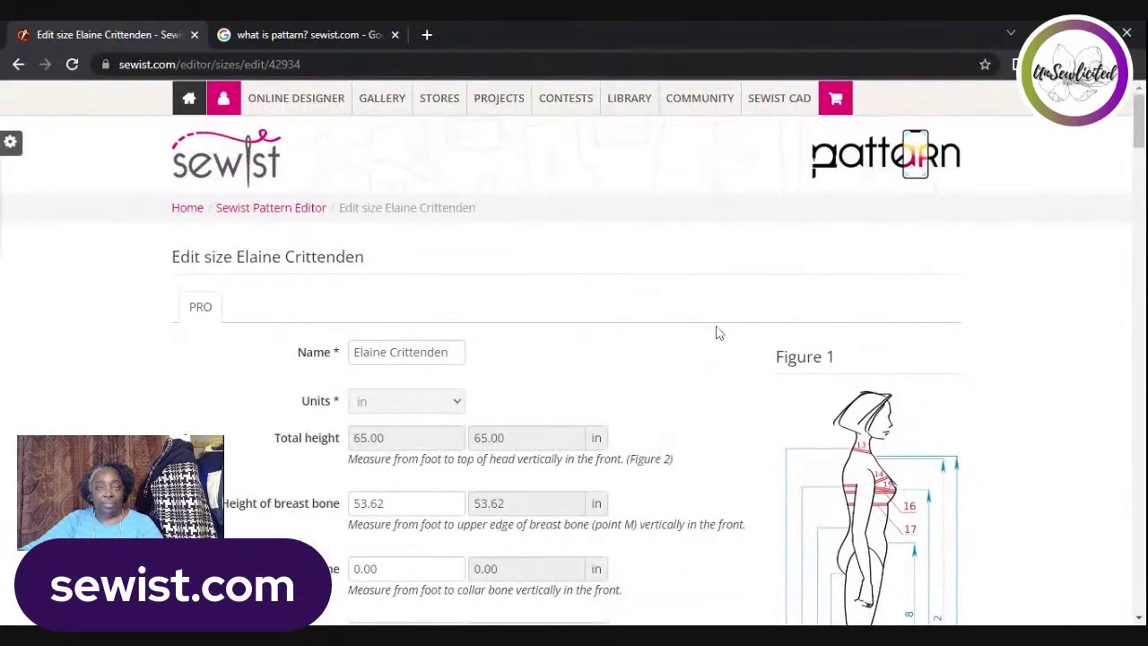
- Go through the second profile's size codes and measurements again, down to the body figures at the end of the form
mouse_move(774, 97)
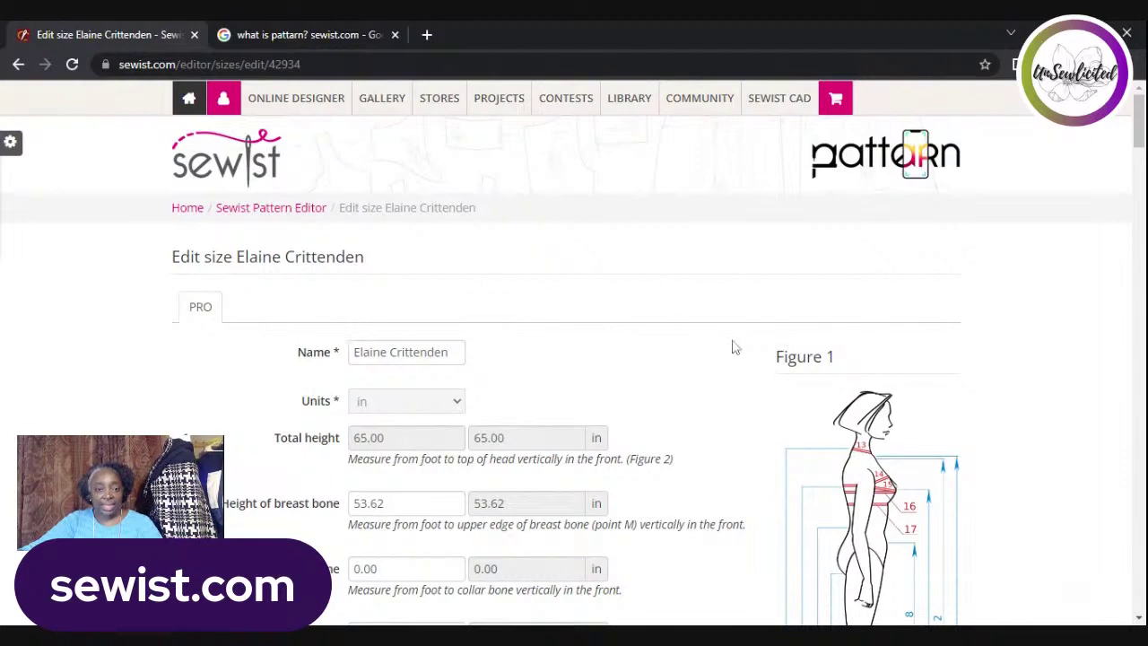
scroll(730, 346, down, 1)
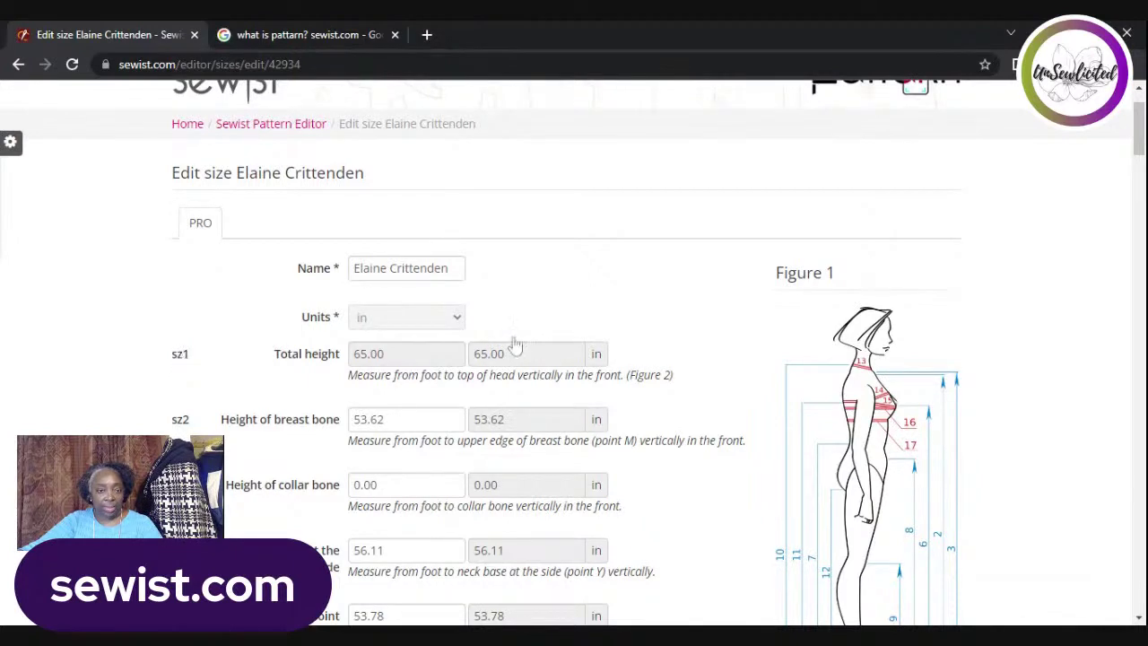
scroll(817, 332, down, 3)
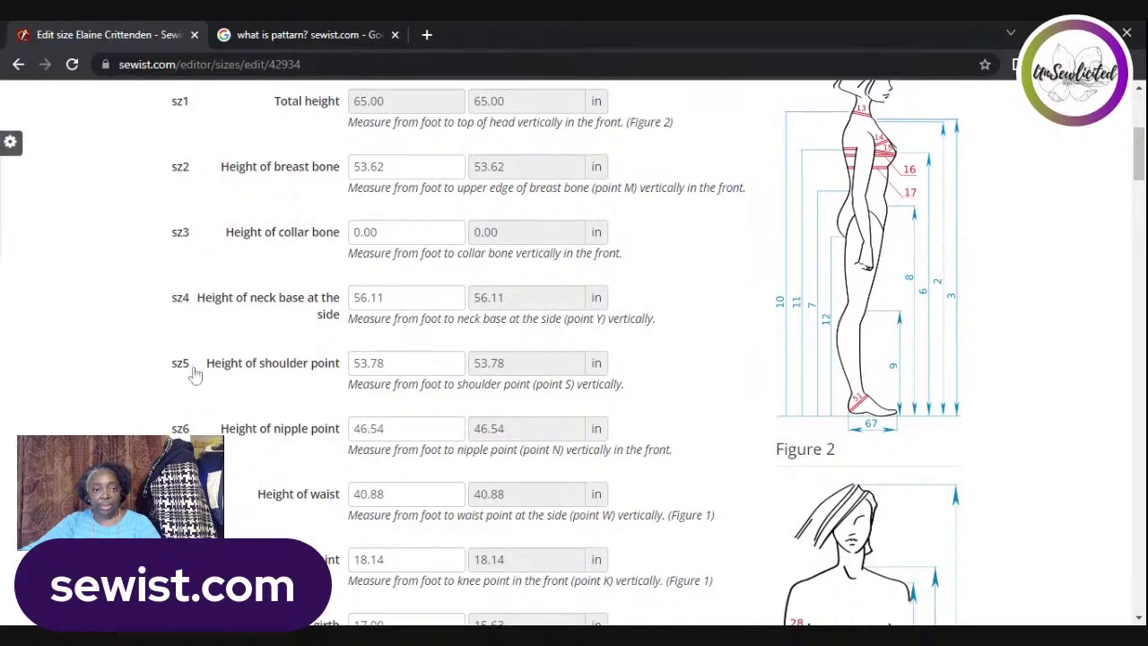
scroll(265, 363, down, 4)
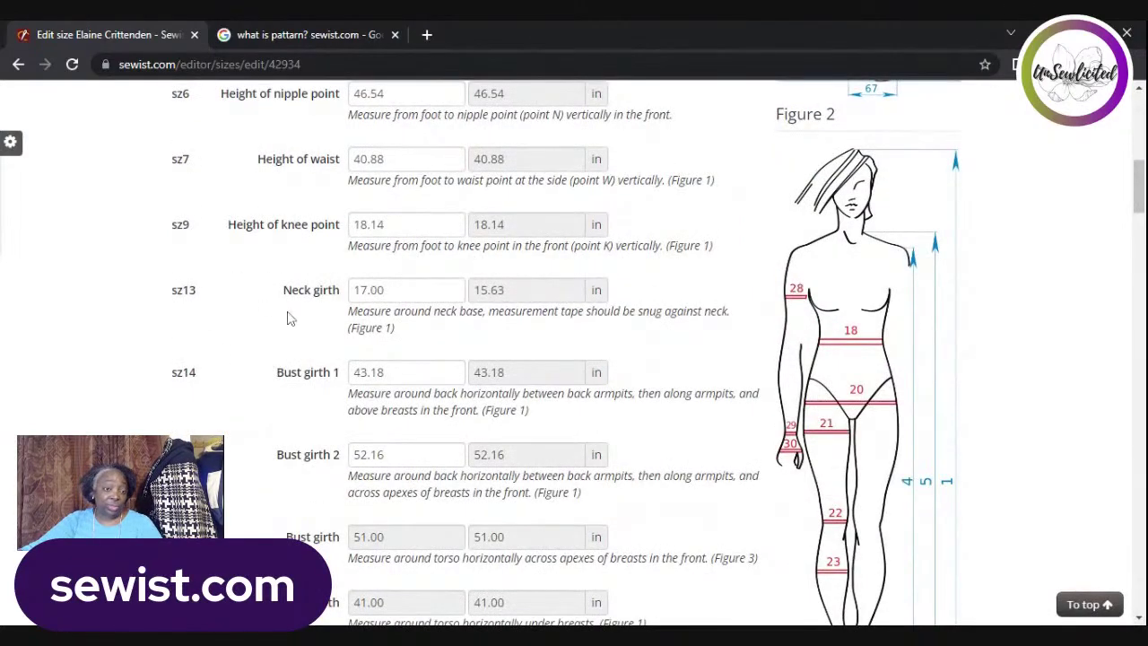
scroll(288, 318, down, 6)
scroll(278, 326, down, 4)
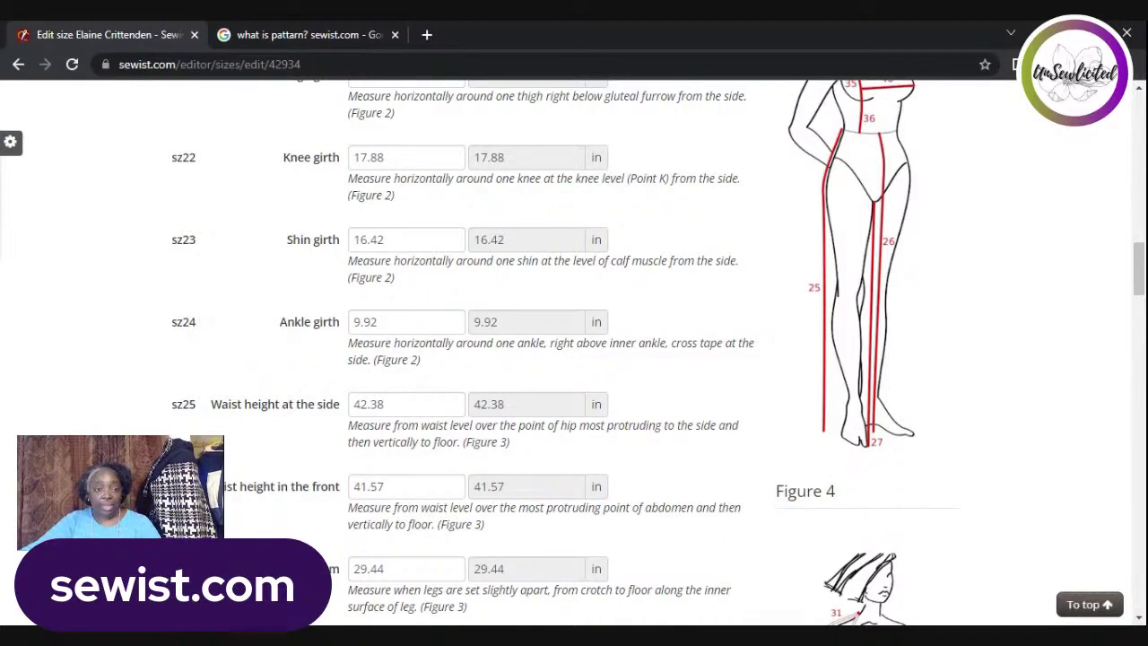
scroll(667, 384, down, 20)
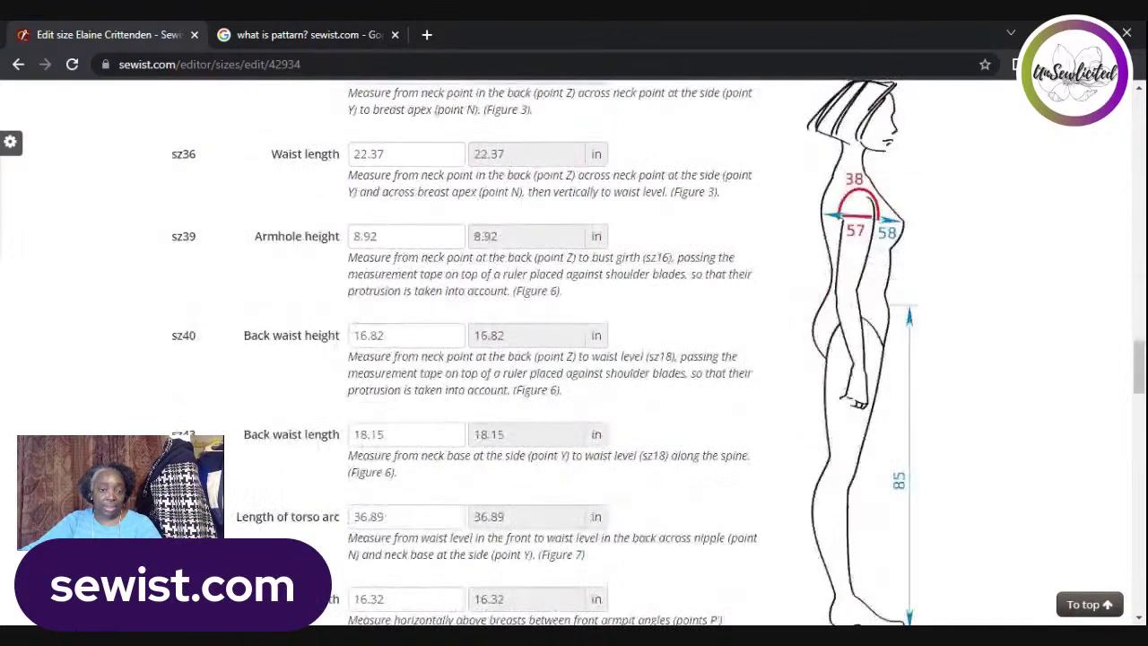
scroll(578, 271, down, 5)
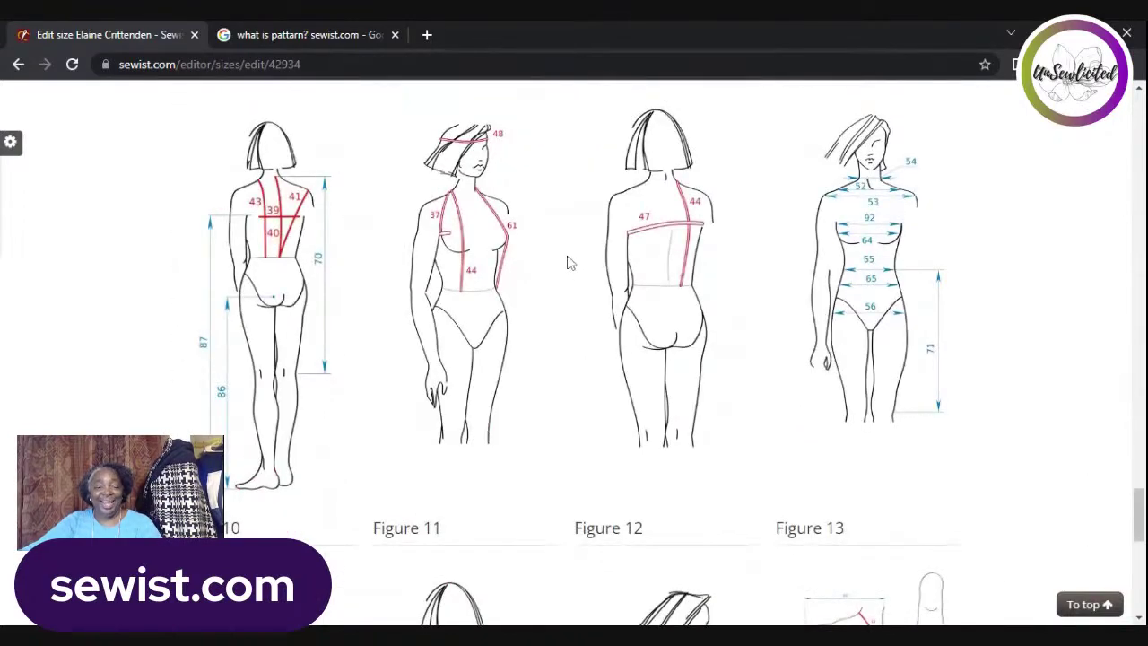
- Examine the second profile's body figures from Figure 6 to Figure 13 and go back over its measurements to the start of the form
scroll(580, 271, up, 3)
scroll(569, 271, down, 1)
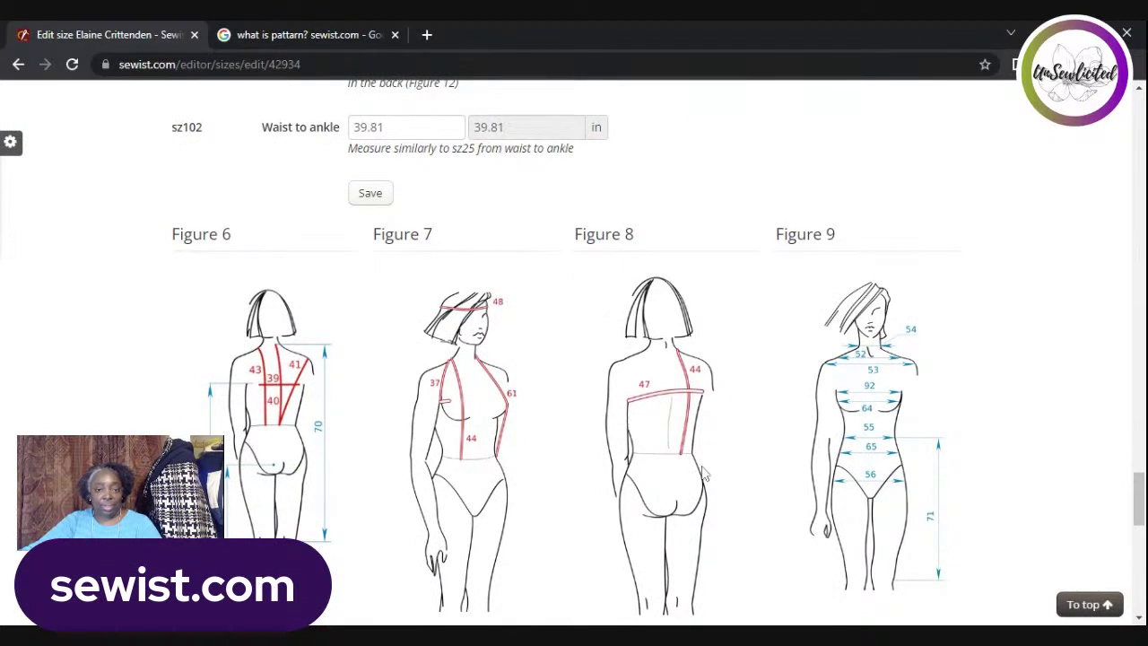
scroll(895, 397, down, 1)
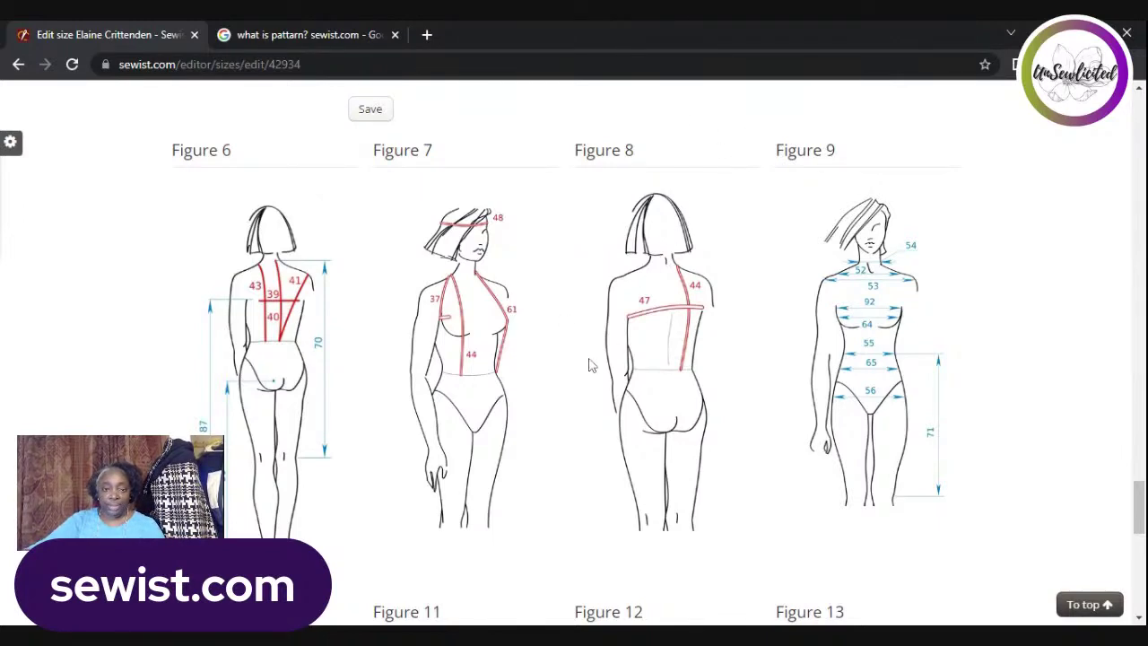
scroll(591, 366, down, 5)
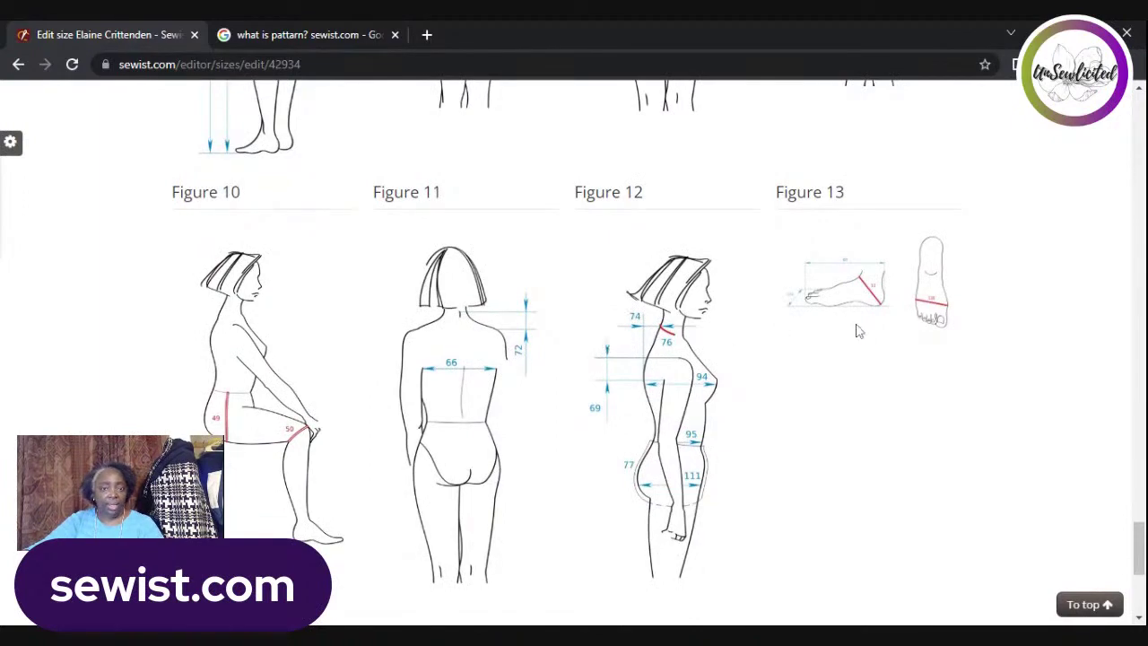
scroll(777, 350, down, 3)
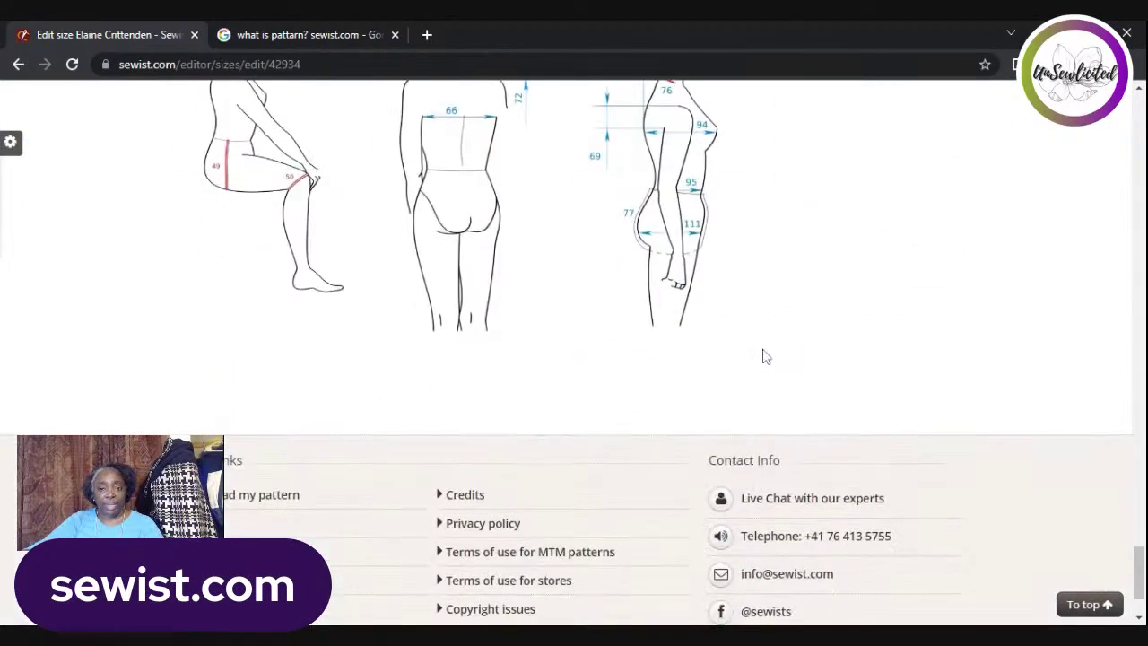
scroll(762, 354, up, 6)
scroll(792, 414, up, 15)
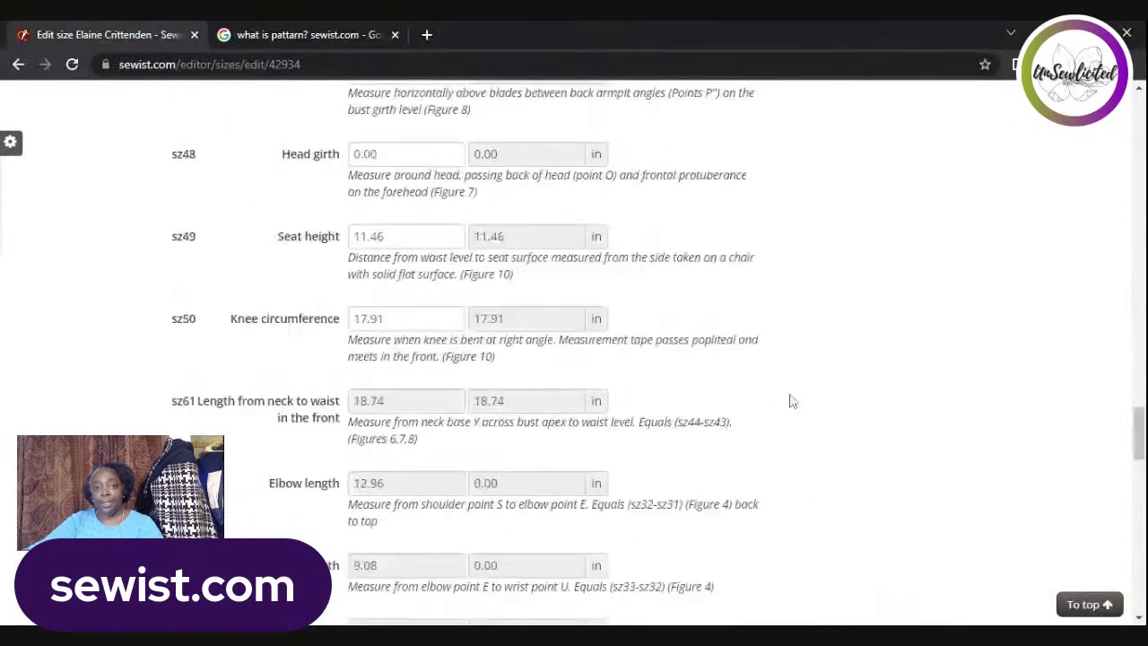
scroll(781, 377, up, 15)
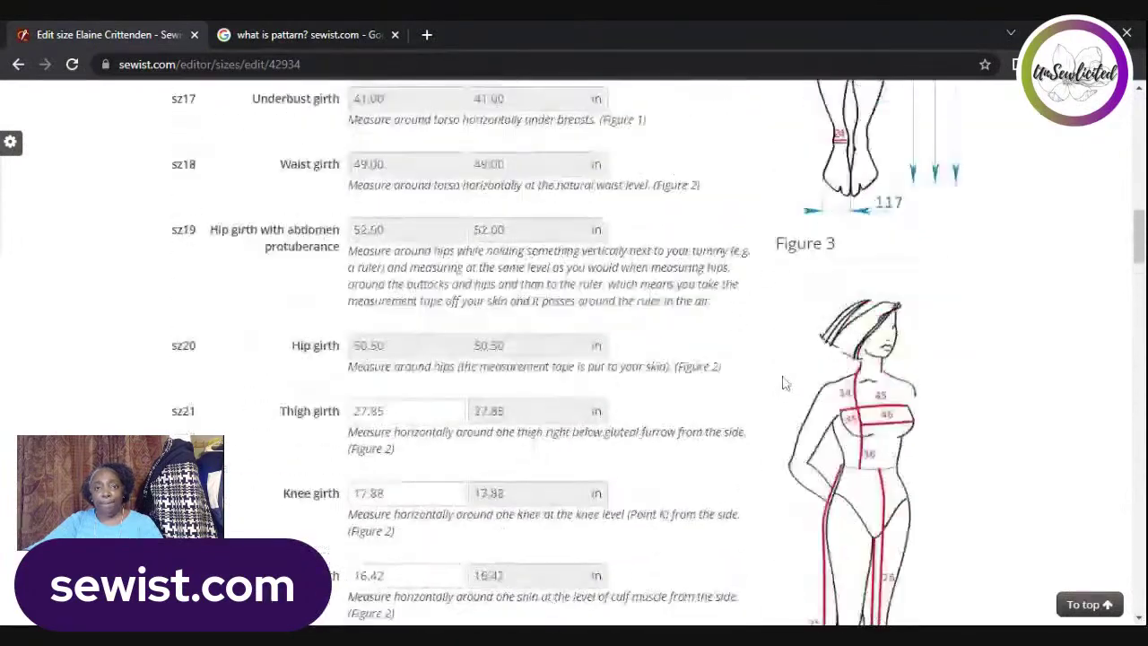
scroll(756, 347, up, 3)
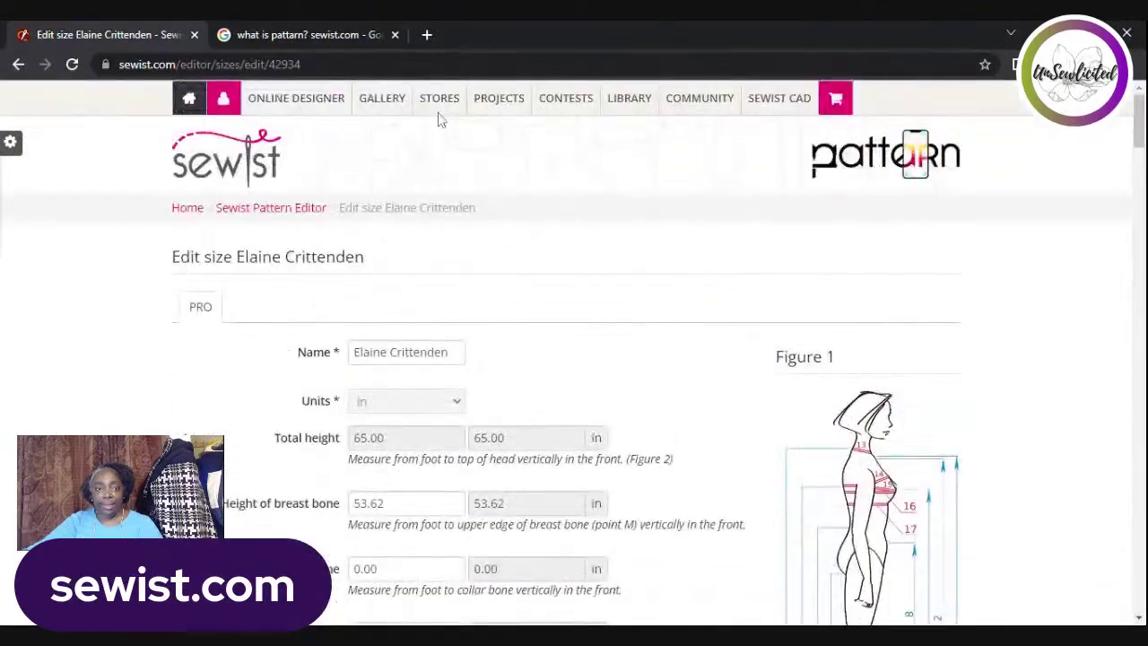
- From My Sizes, open a blank new size form, review its required measurement fields, and return to the saved sizes without entering anything
click(19, 65)
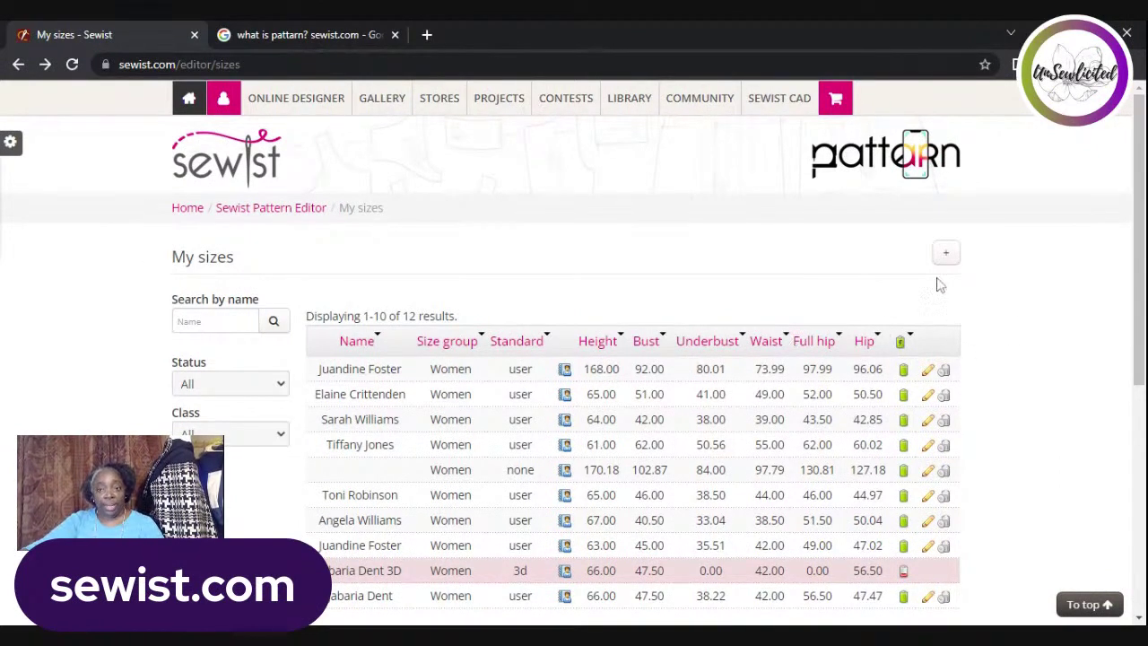
click(802, 100)
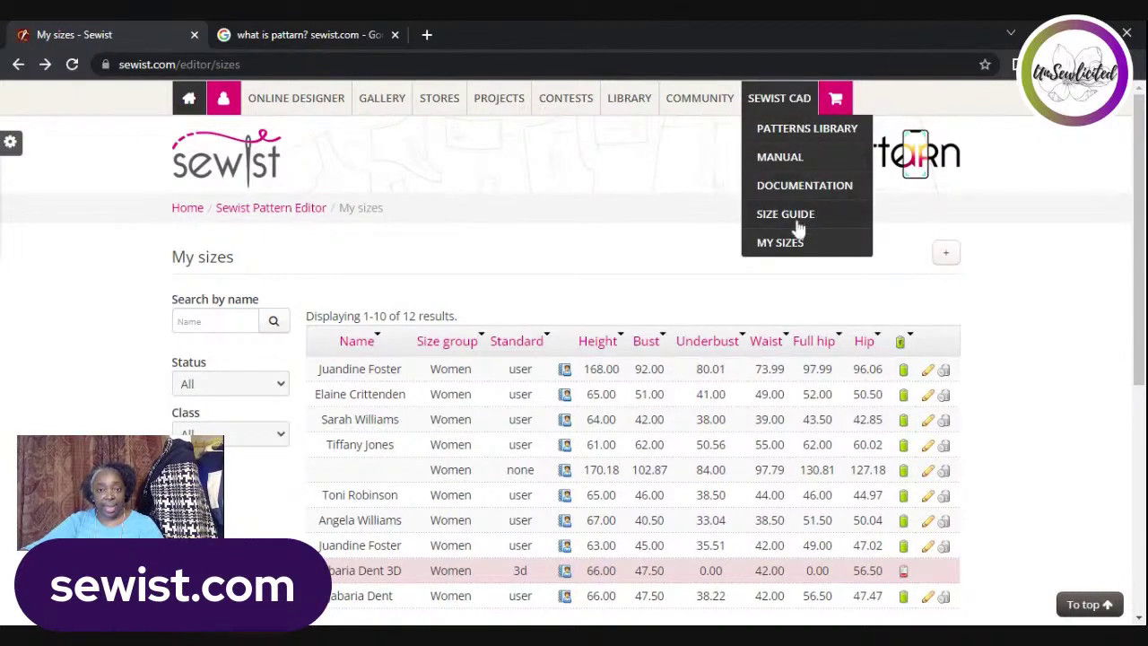
click(948, 255)
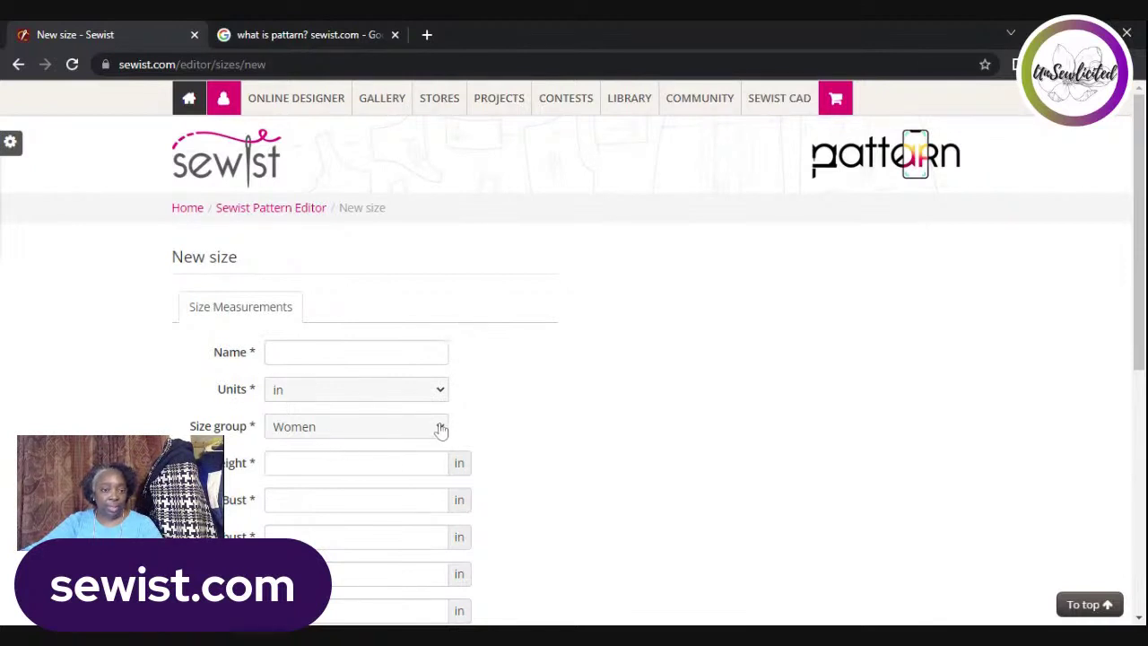
scroll(543, 401, down, 2)
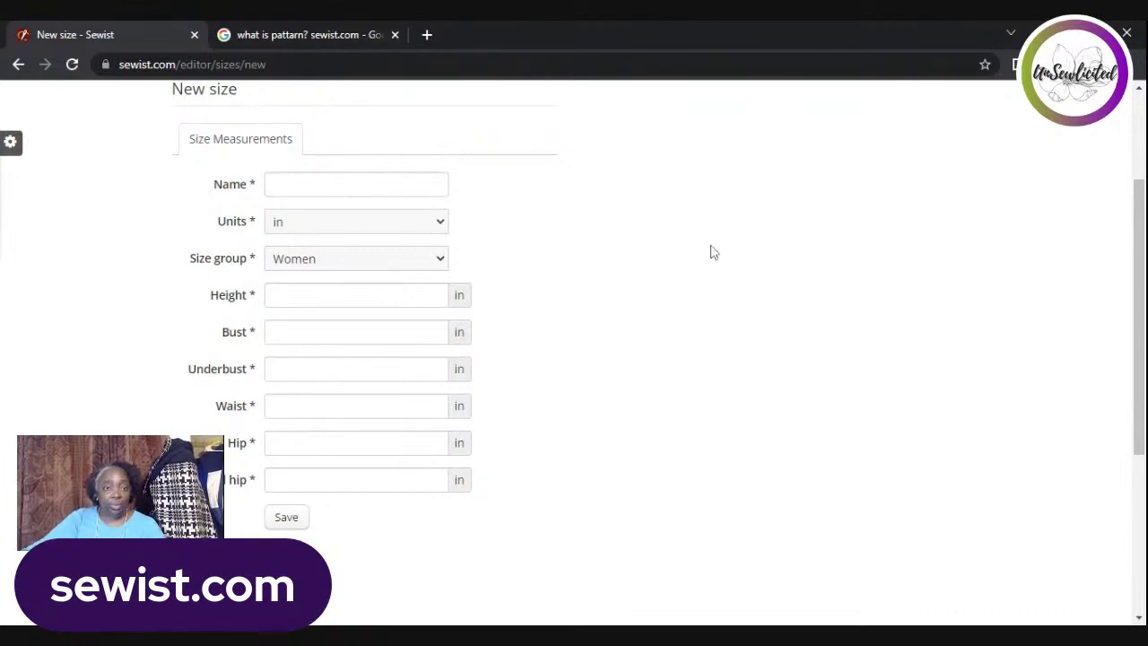
scroll(328, 166, up, 2)
click(19, 65)
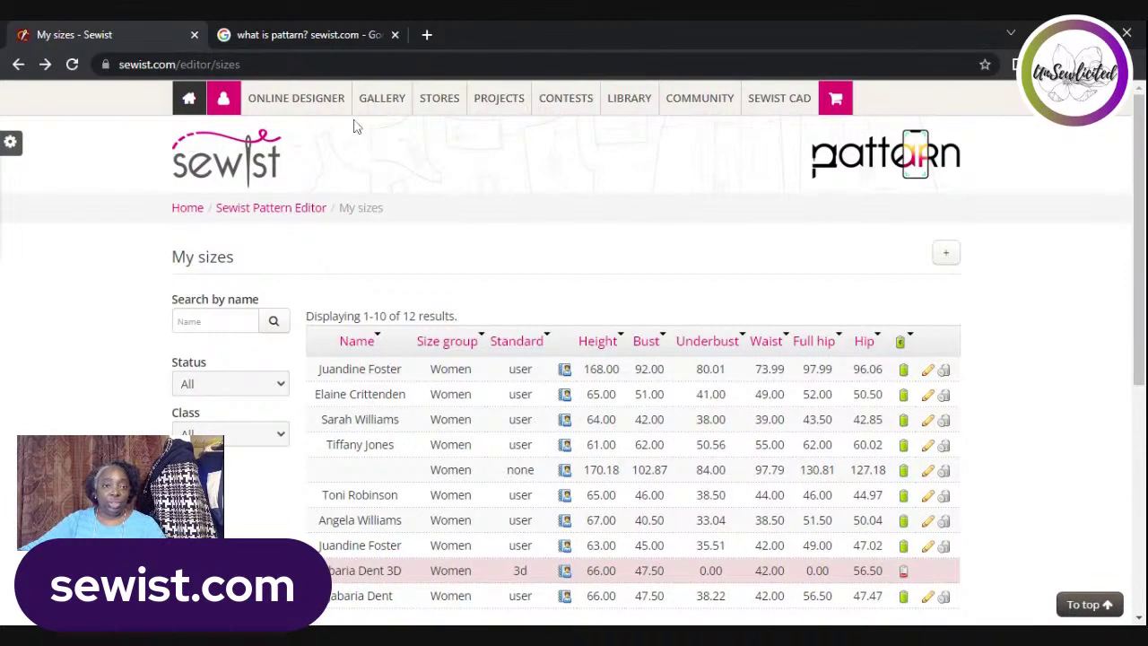
- Open the Online Designer and review its introduction and the women's and girls' sewing pattern categories
mouse_move(260, 113)
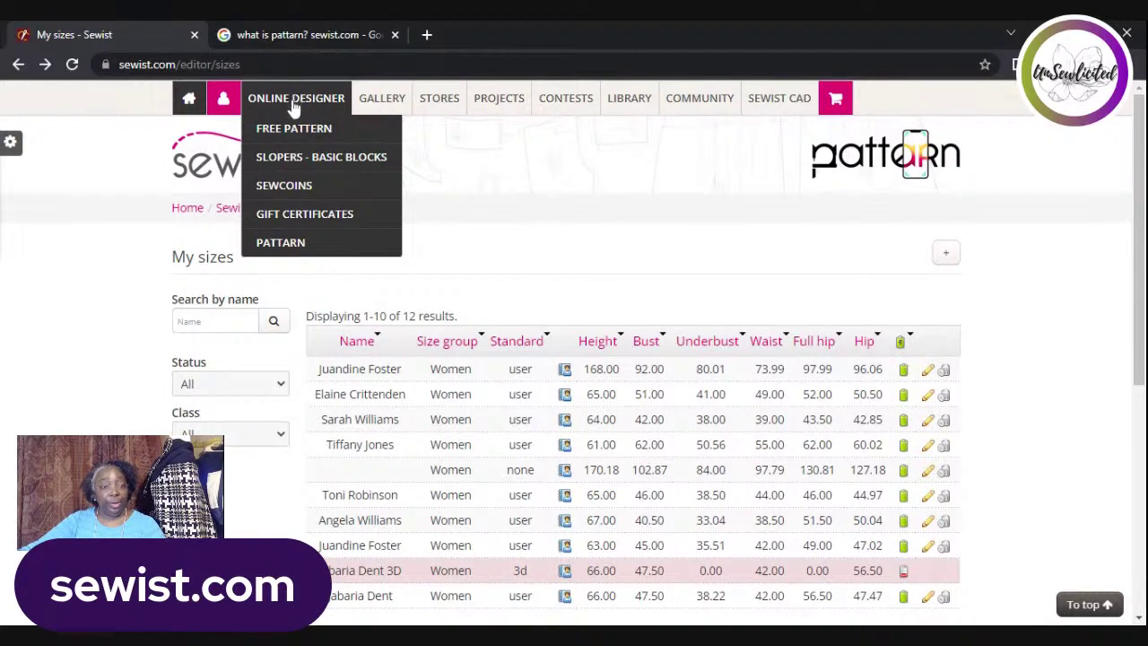
click(286, 99)
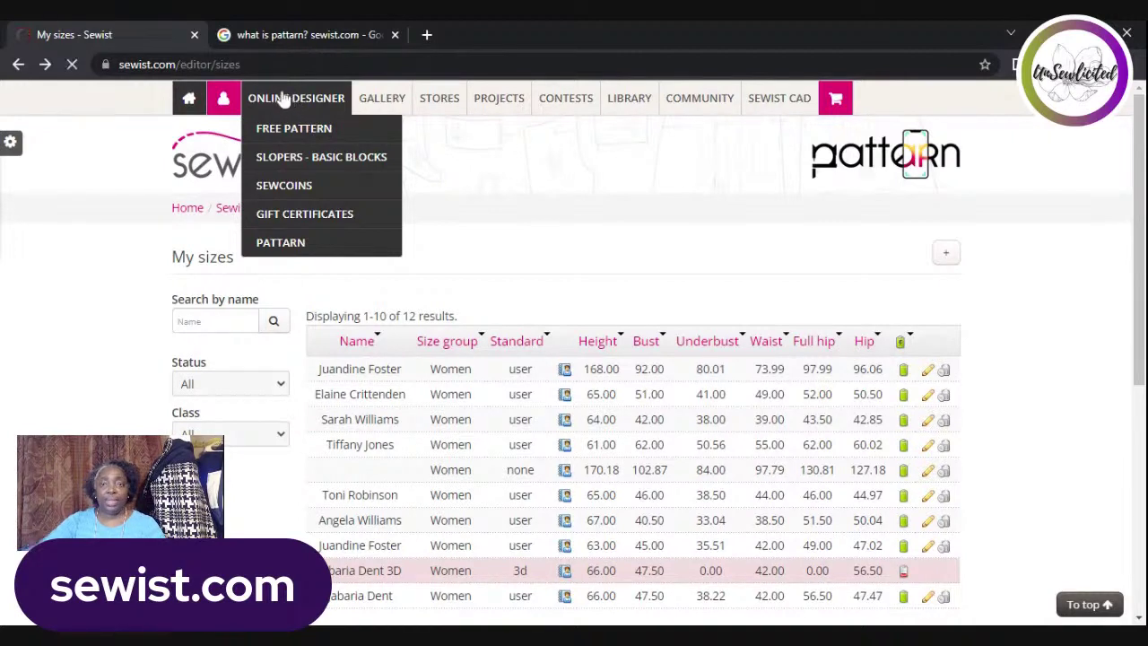
scroll(283, 99, down, 3)
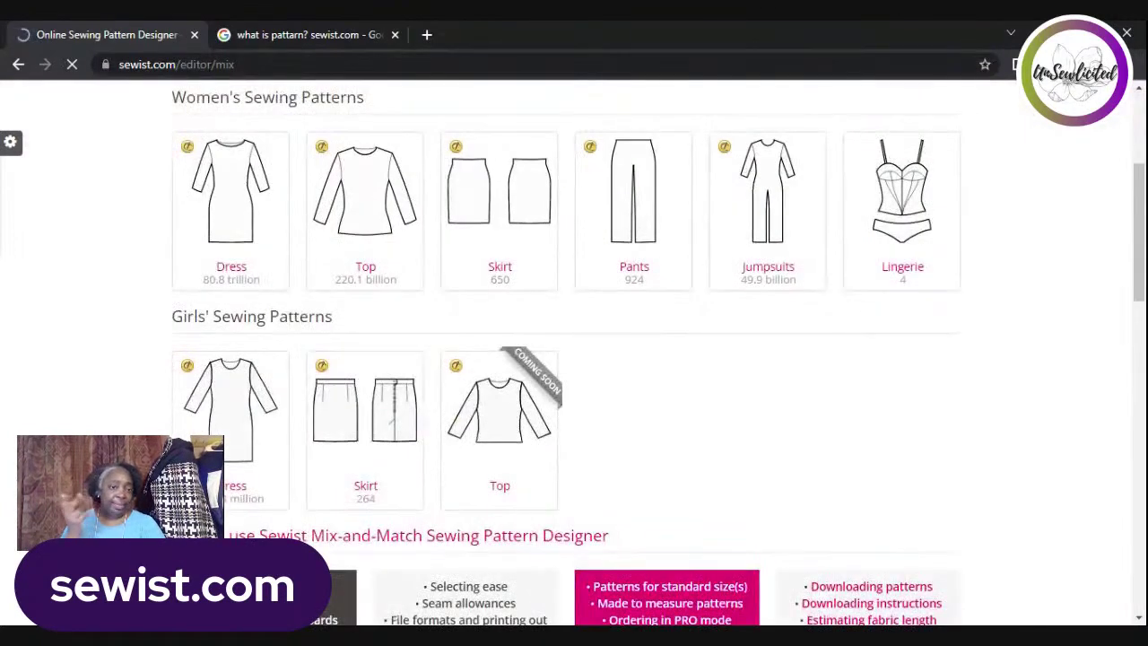
scroll(441, 282, up, 3)
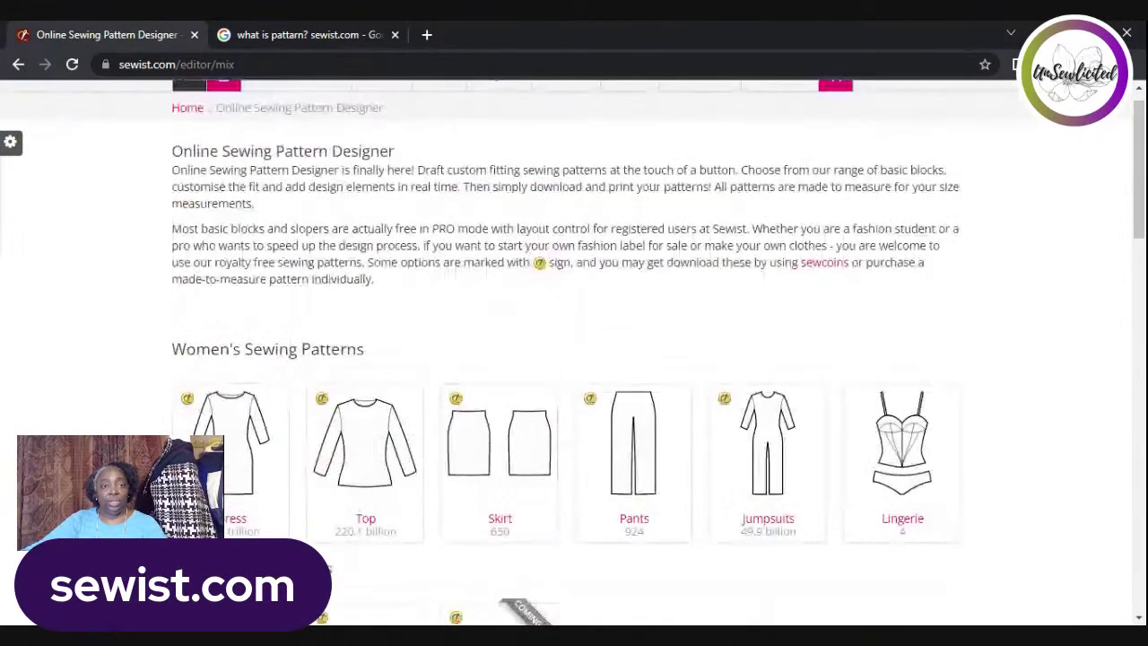
scroll(446, 235, down, 2)
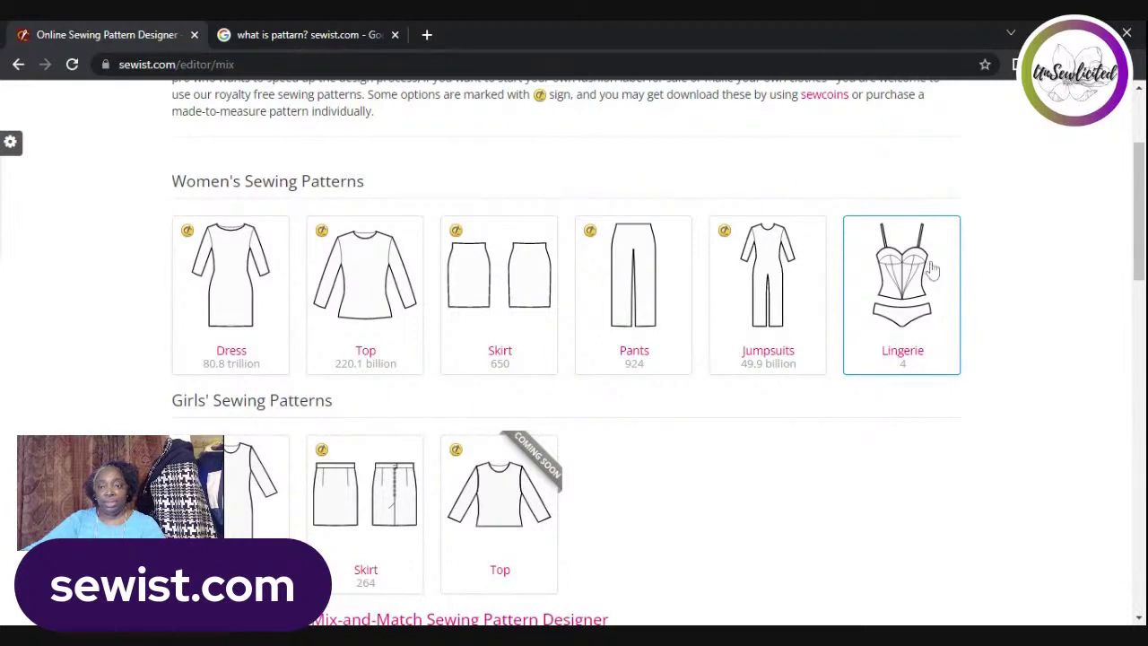
- Open the women's Lingerie patterns, look over the briefs styles, and return to the saved sizes
click(914, 282)
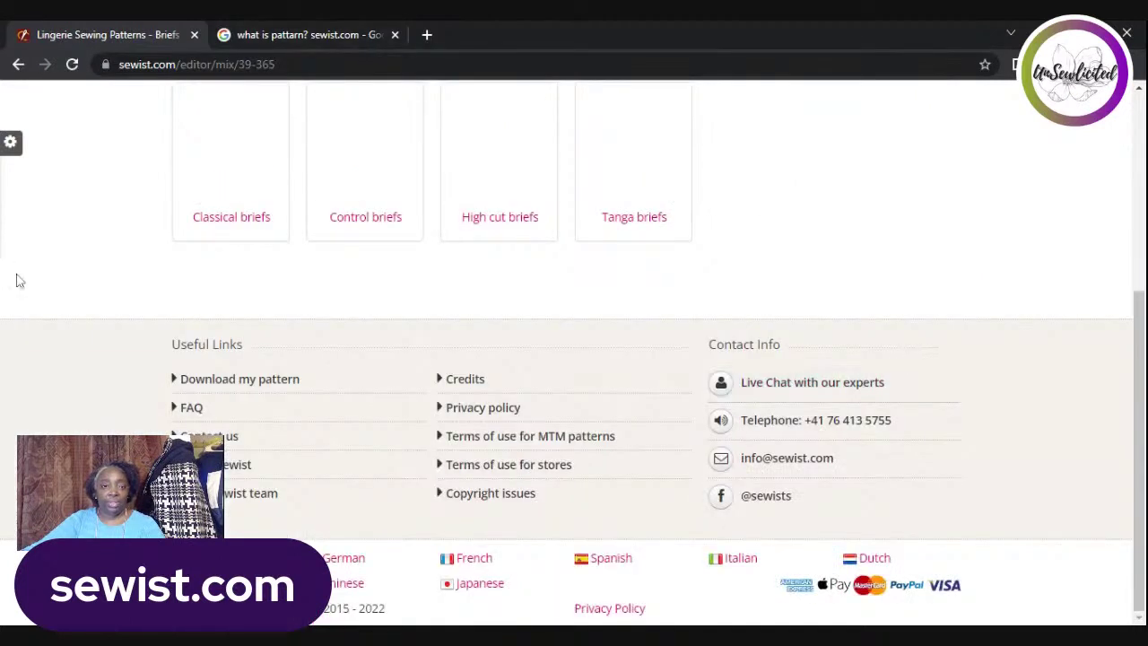
scroll(521, 242, up, 1)
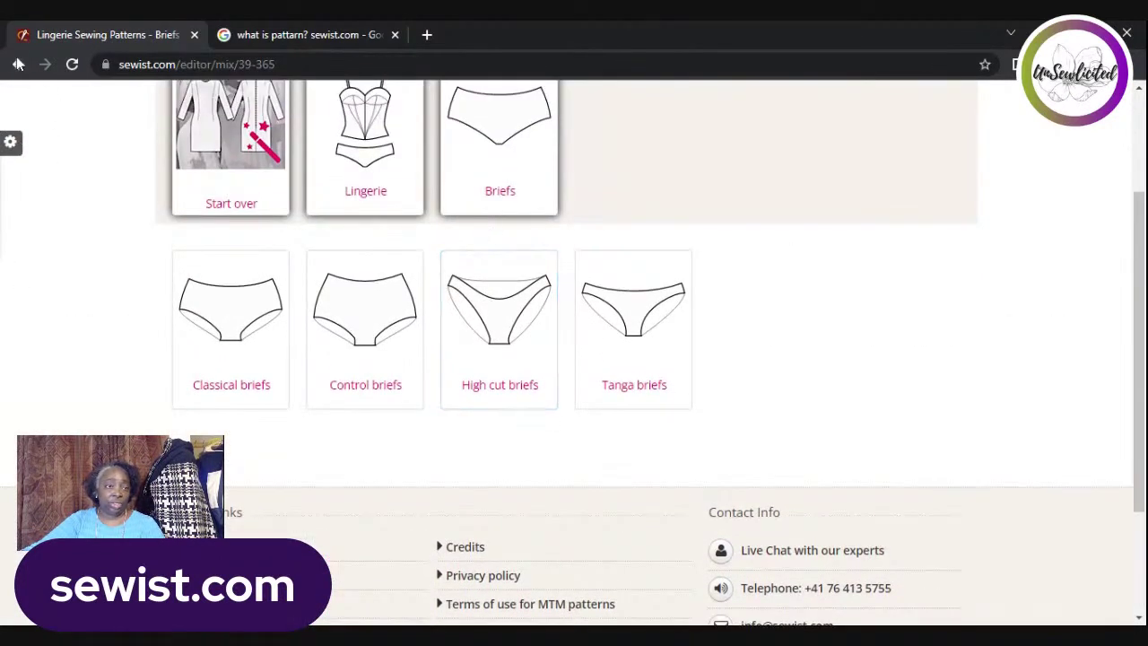
click(18, 63)
scroll(350, 260, up, 3)
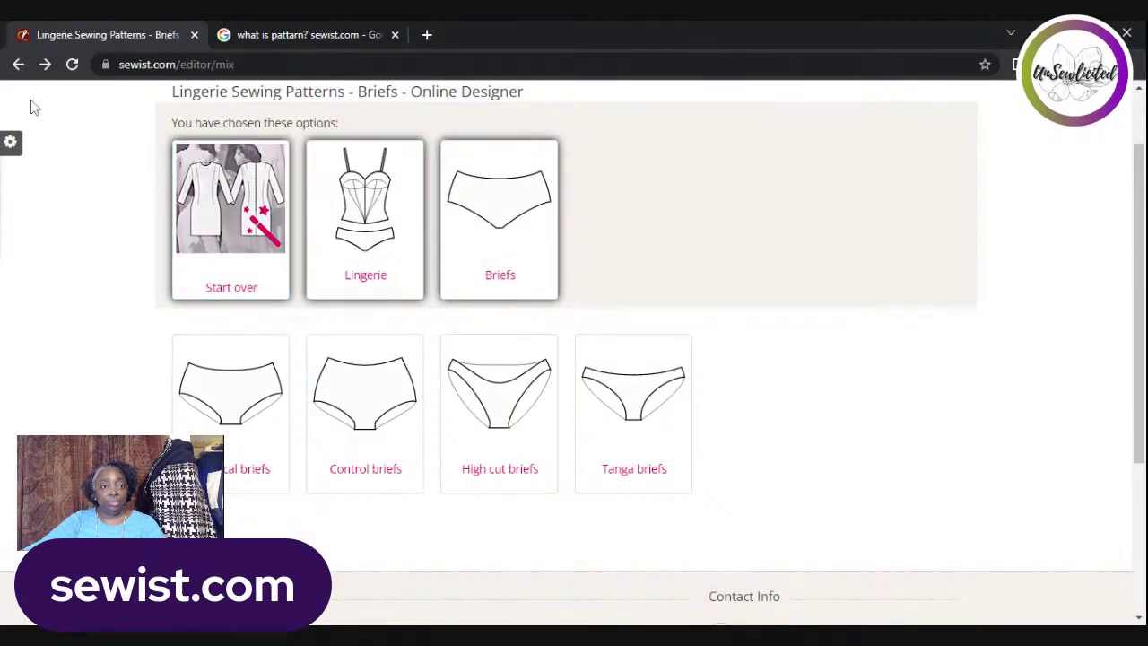
click(20, 64)
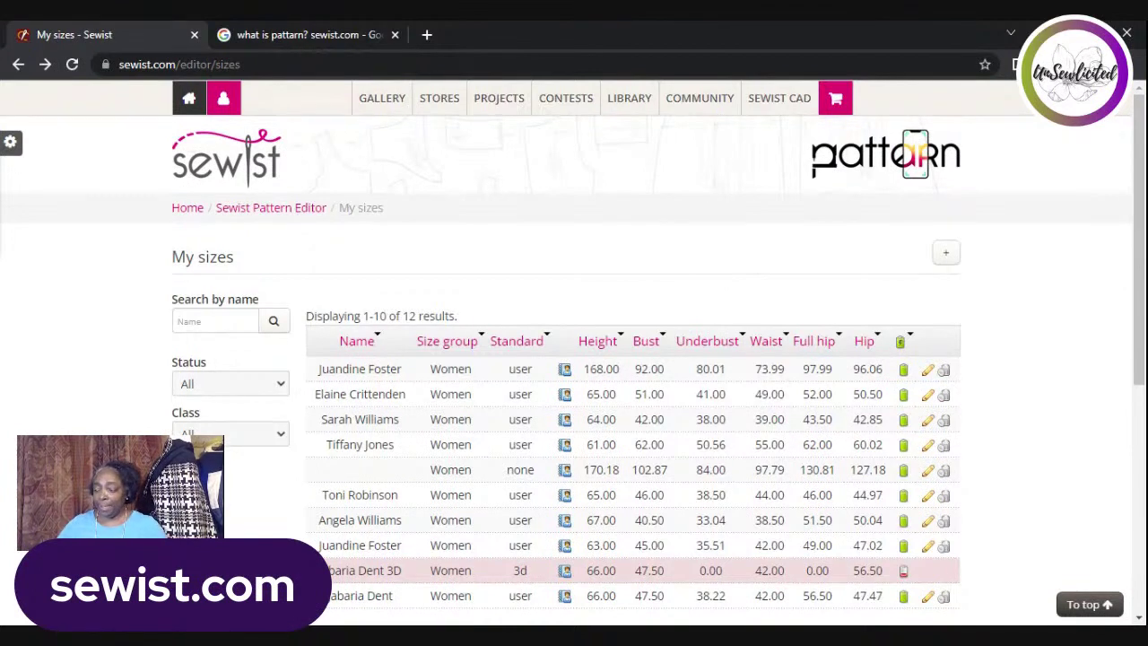
- Reopen the Online Designer and choose Dress from the women's sewing patterns
mouse_move(305, 106)
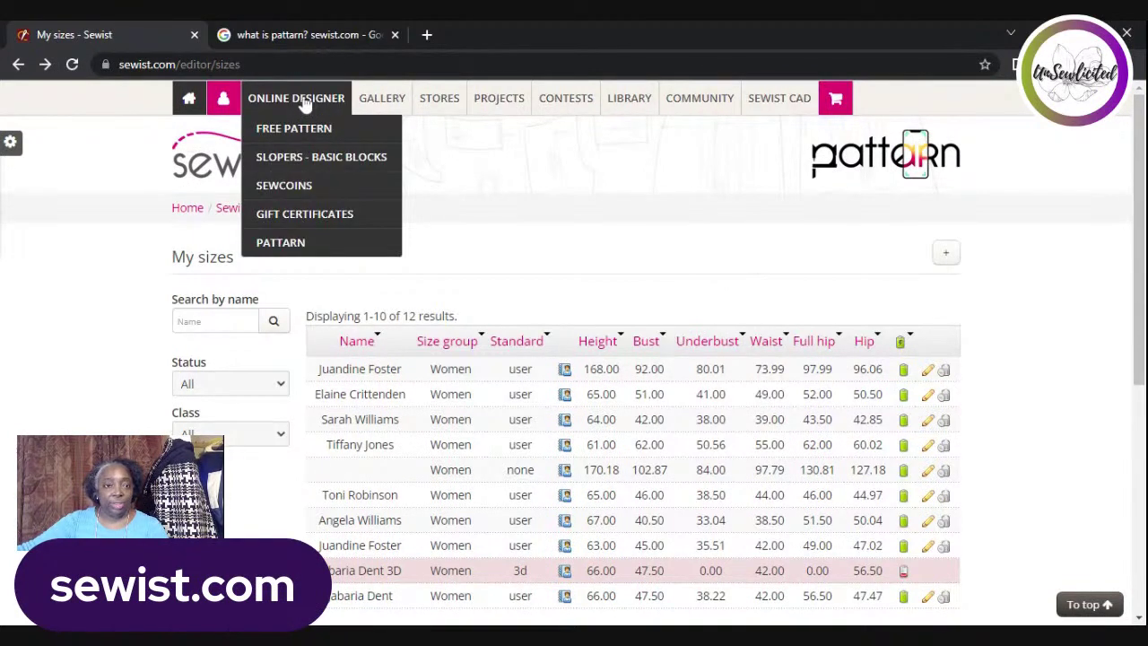
click(315, 106)
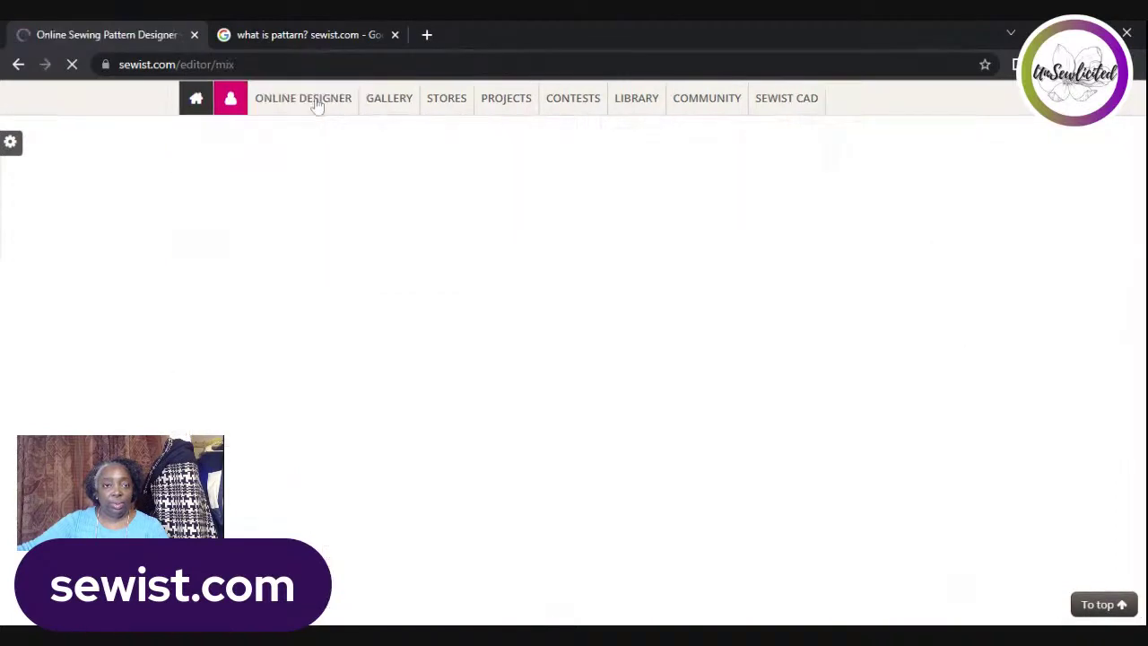
scroll(761, 285, down, 2)
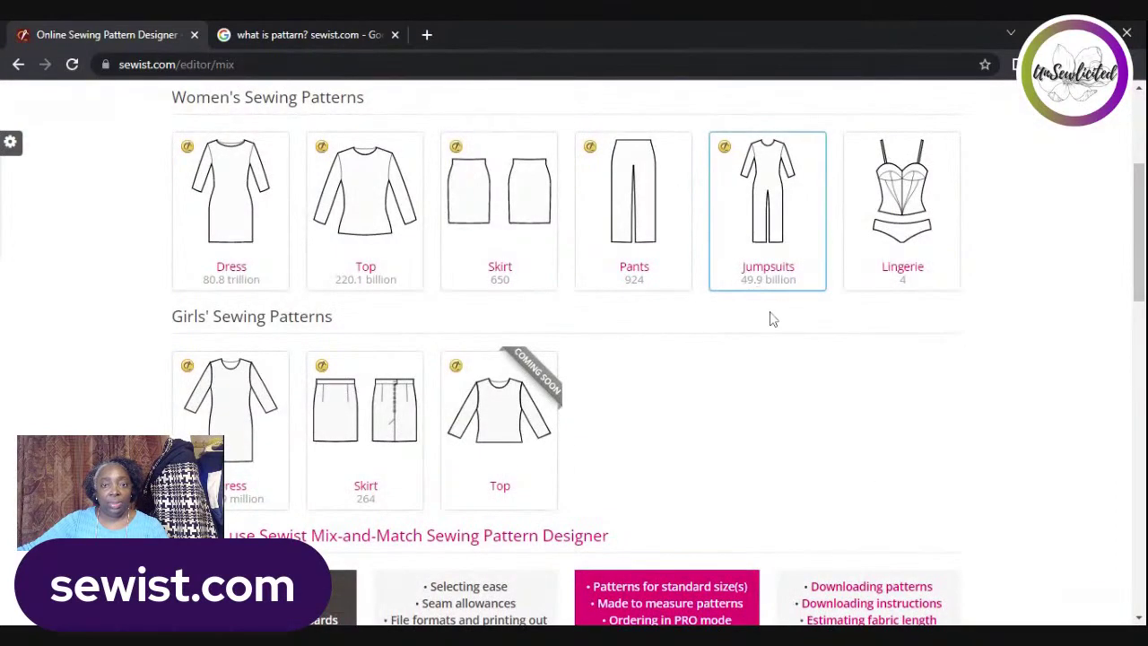
scroll(241, 318, up, 1)
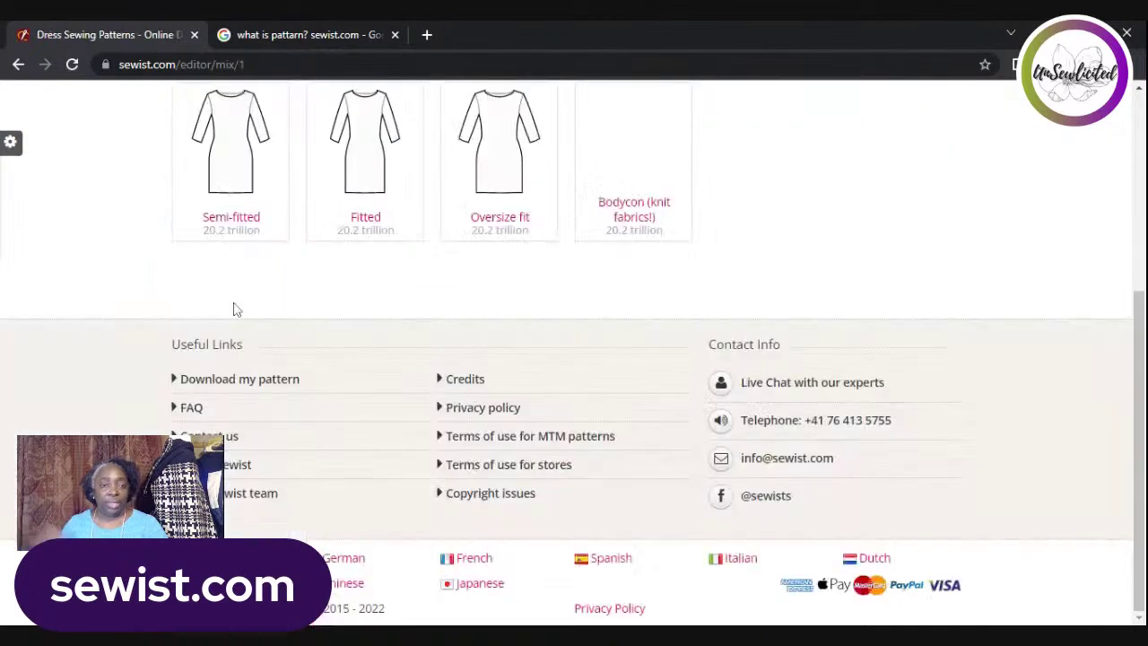
click(234, 305)
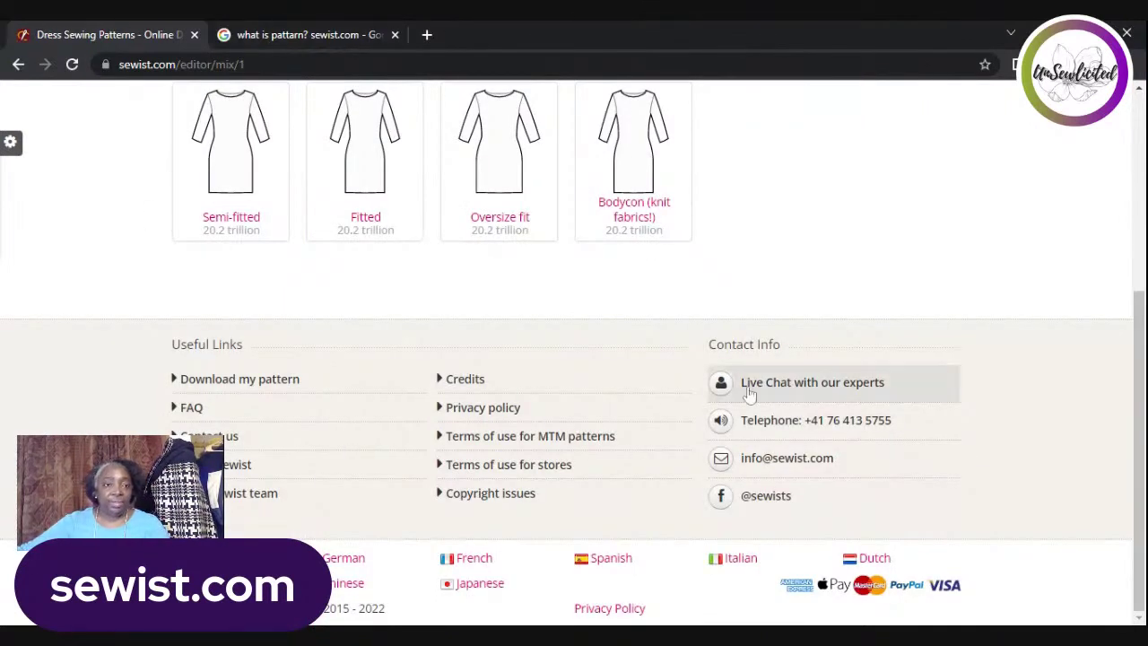
- Look over the available dress fits and choose Fitted for the dress pattern
scroll(618, 333, up, 1)
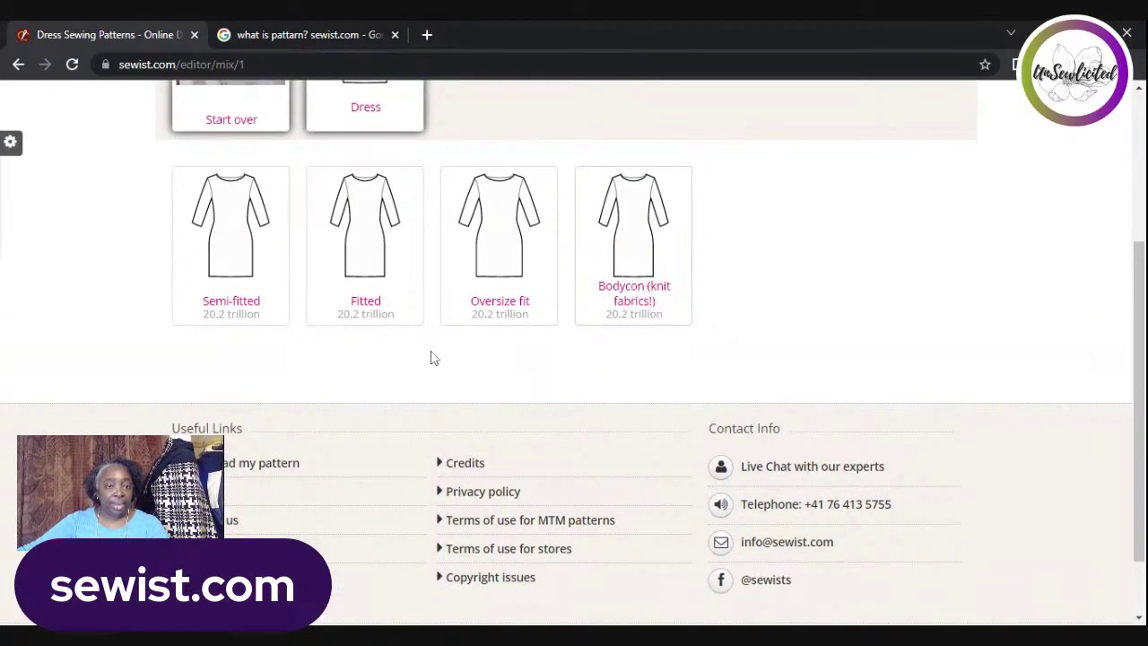
scroll(428, 357, up, 1)
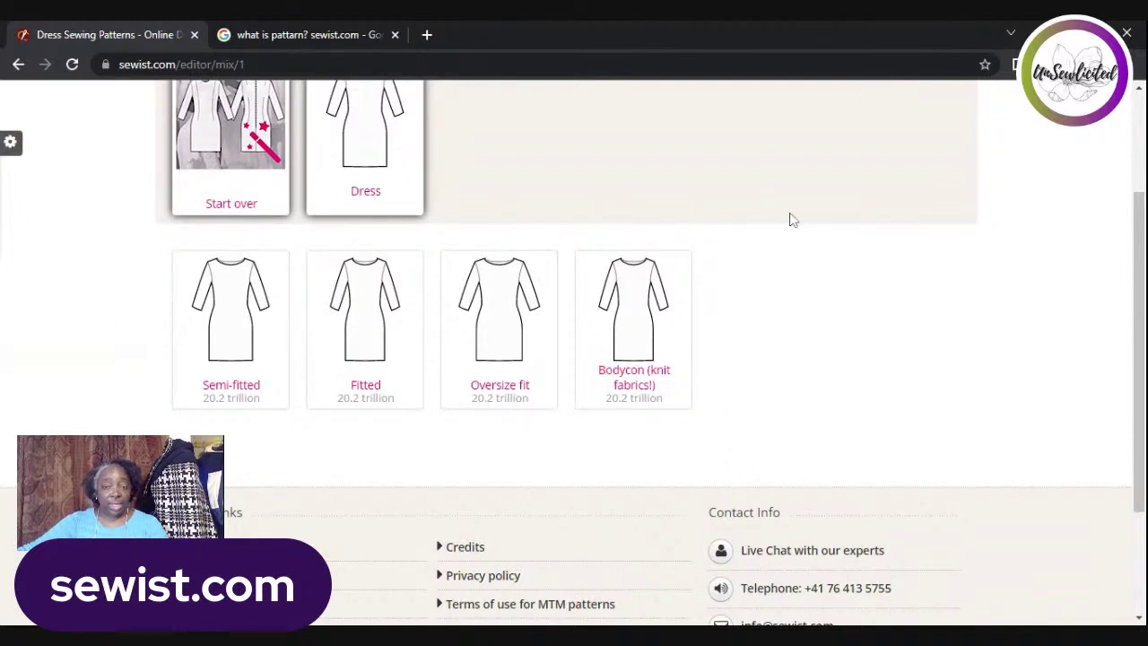
scroll(868, 193, up, 1)
scroll(829, 142, up, 1)
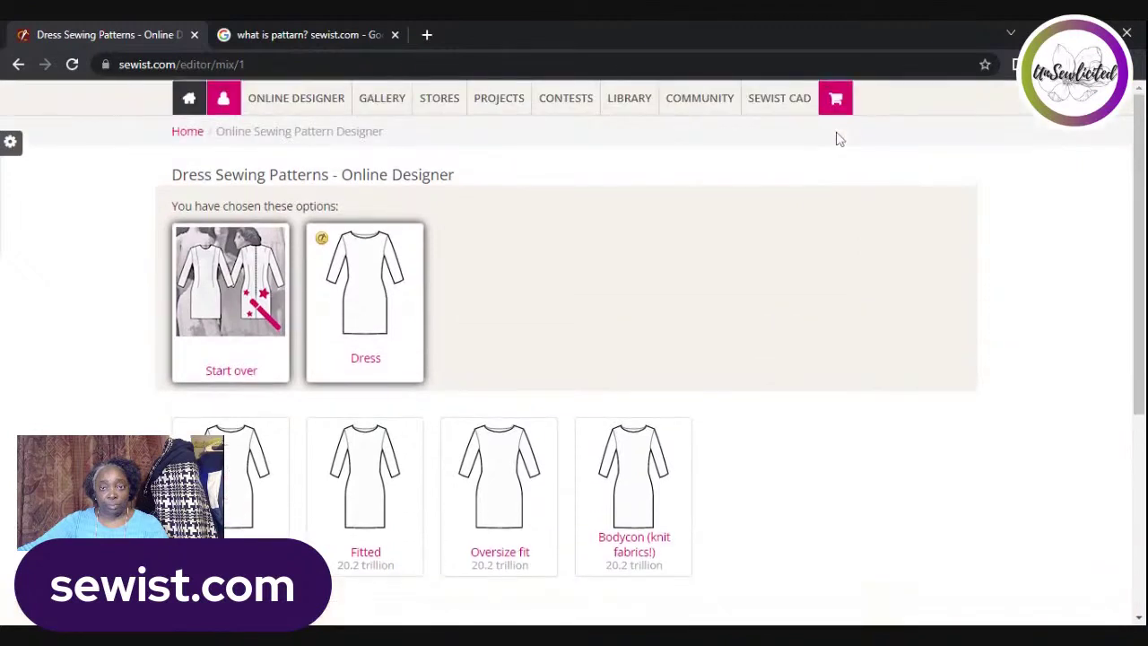
click(802, 105)
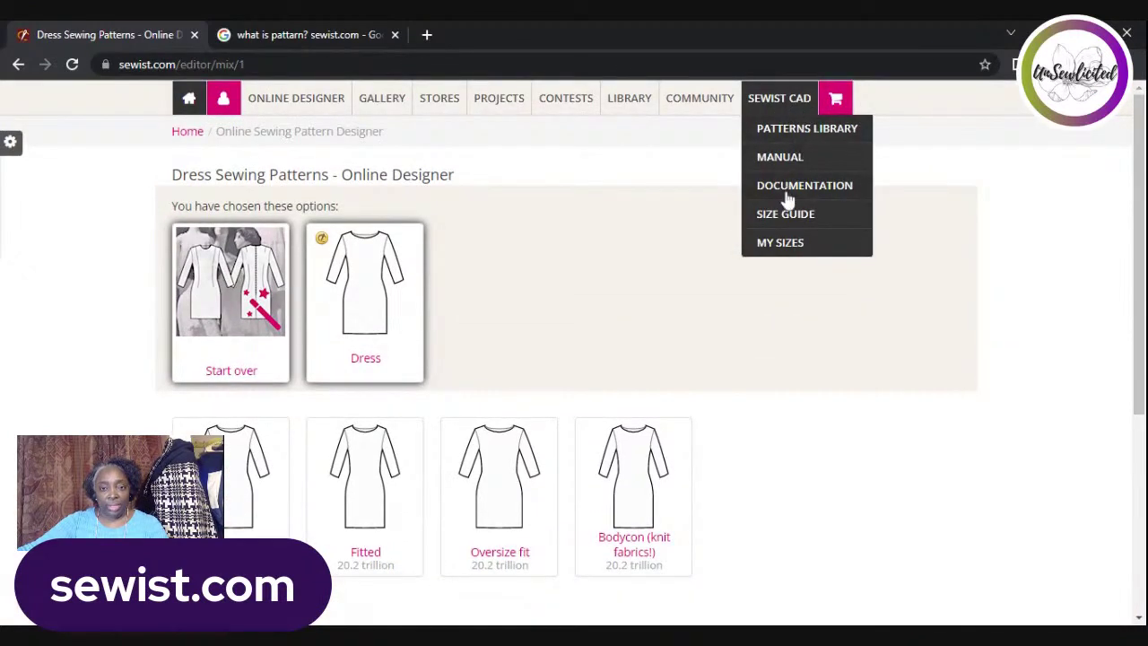
scroll(1063, 349, down, 3)
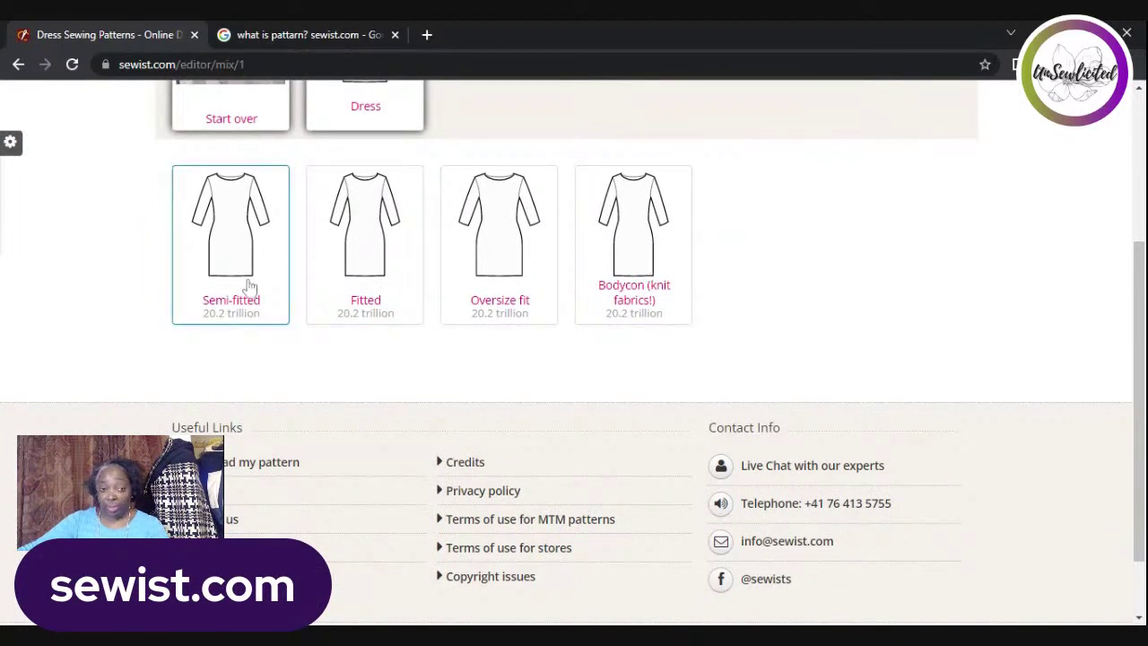
click(363, 272)
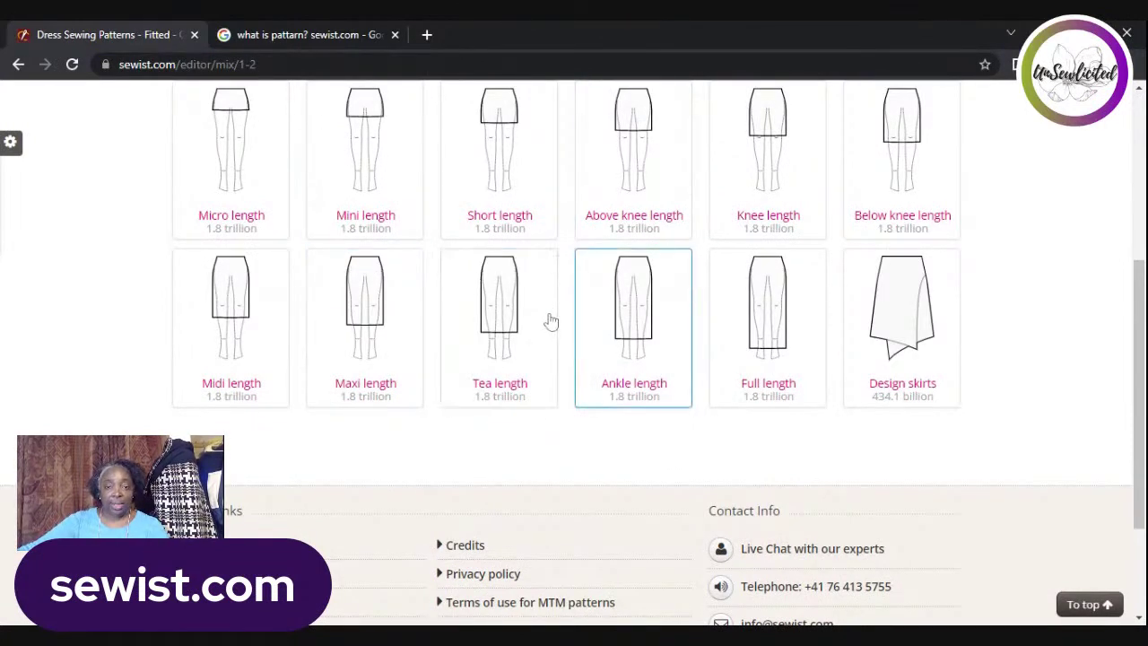
- Choose the above knee length for the fitted dress and review the chosen options and the available armhole and sleeve styles
scroll(551, 323, up, 1)
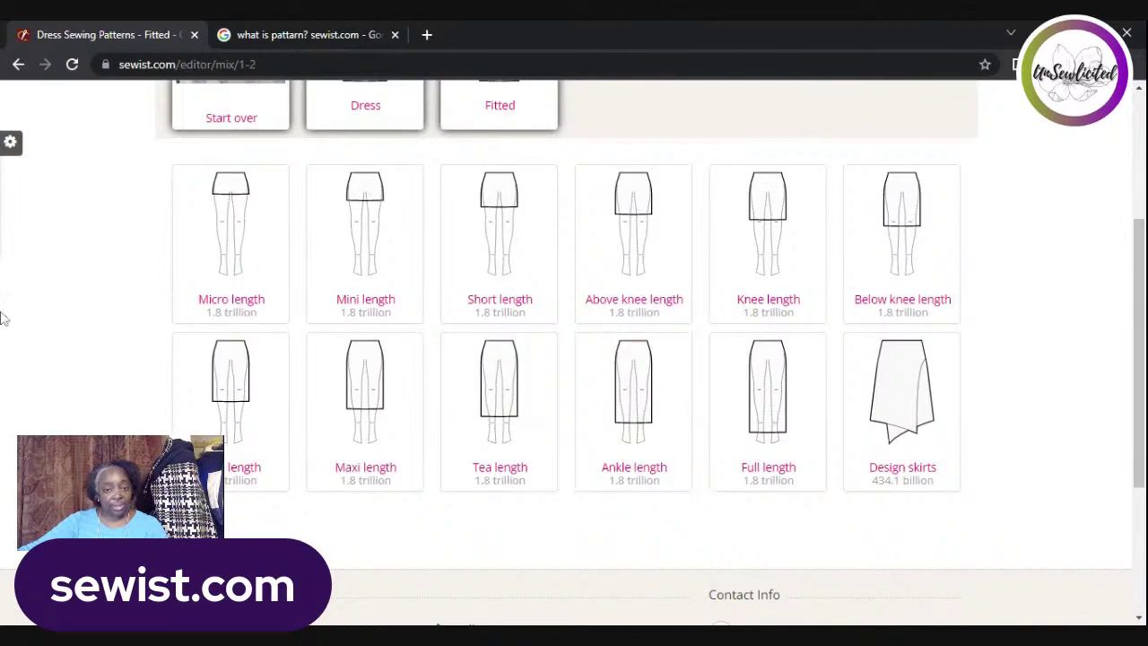
click(650, 276)
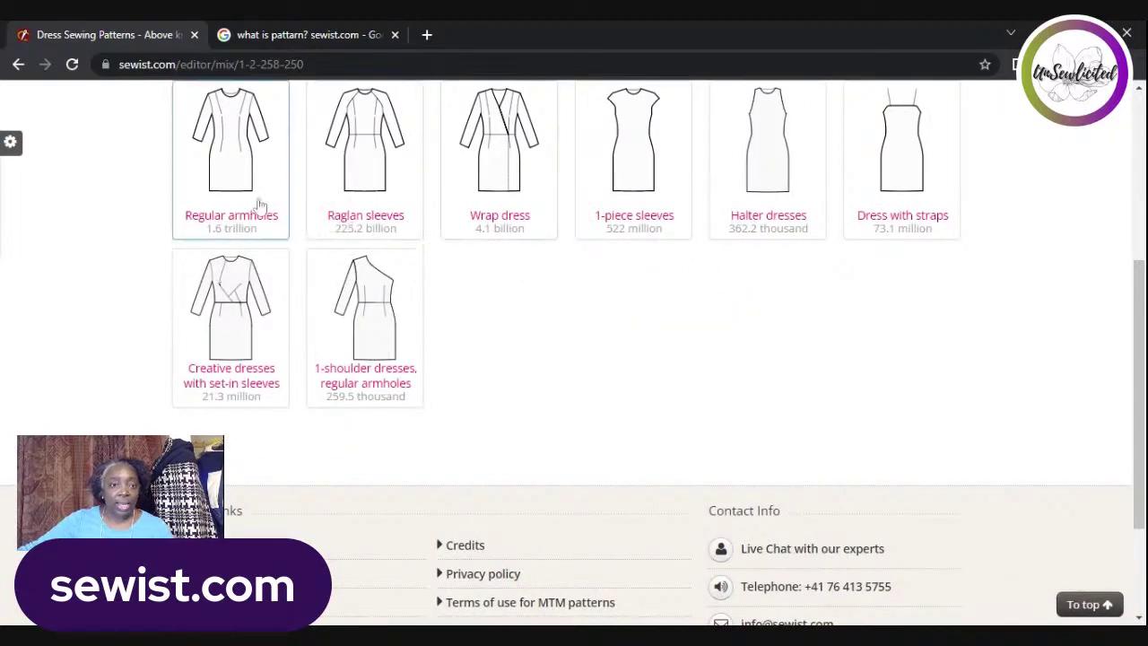
scroll(666, 302, up, 1)
scroll(666, 305, up, 3)
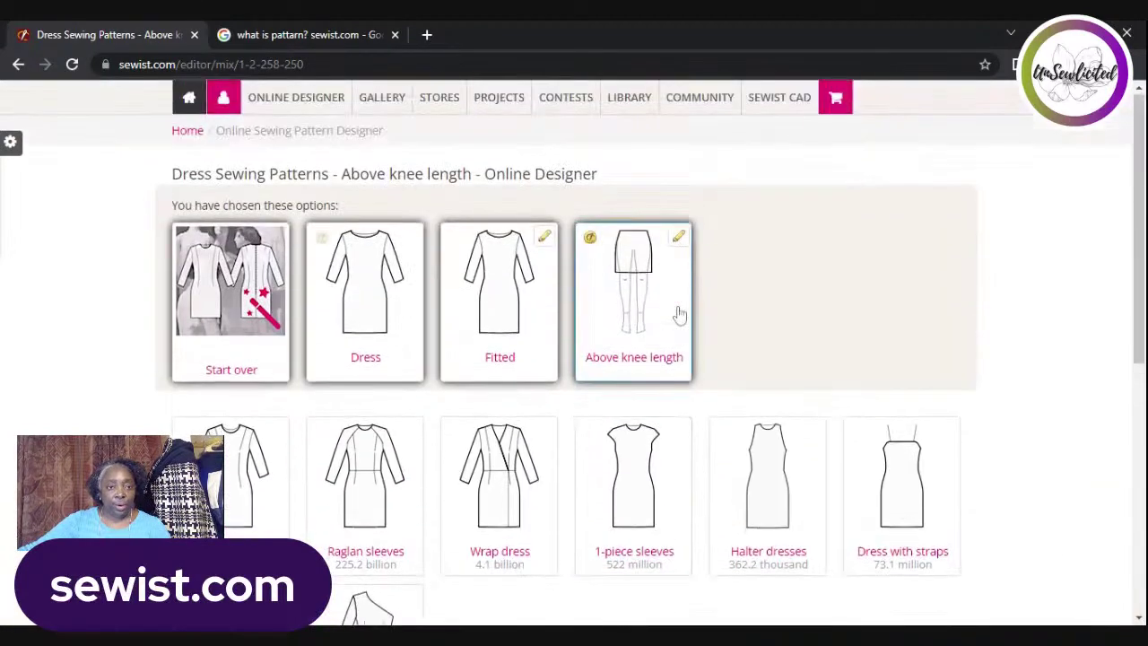
scroll(686, 306, down, 1)
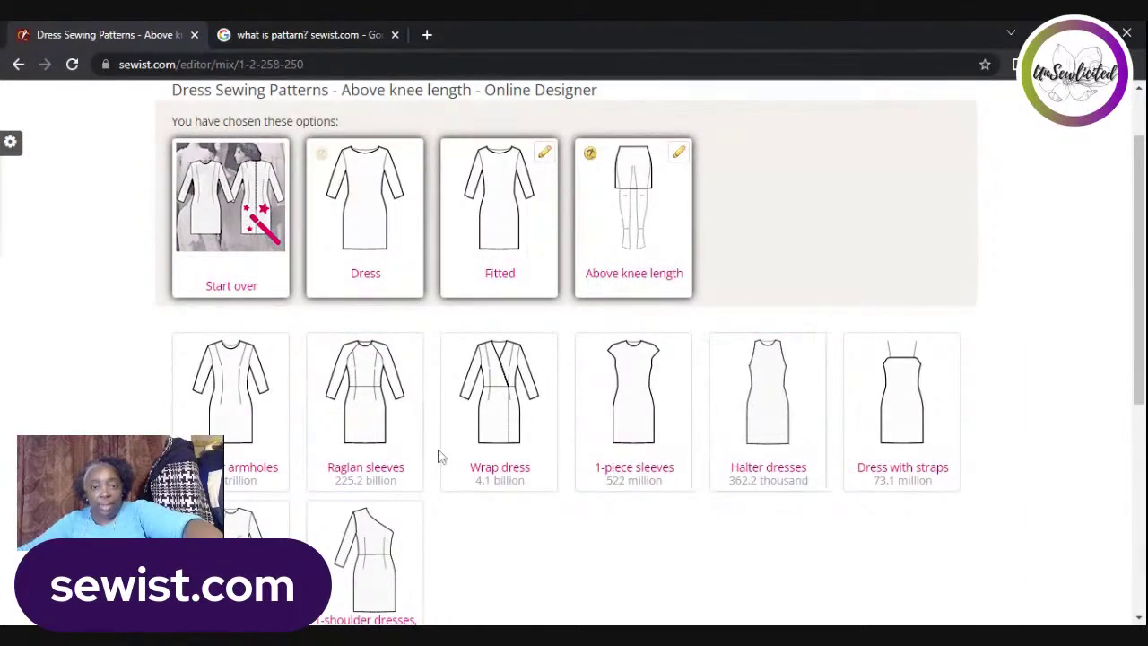
click(404, 471)
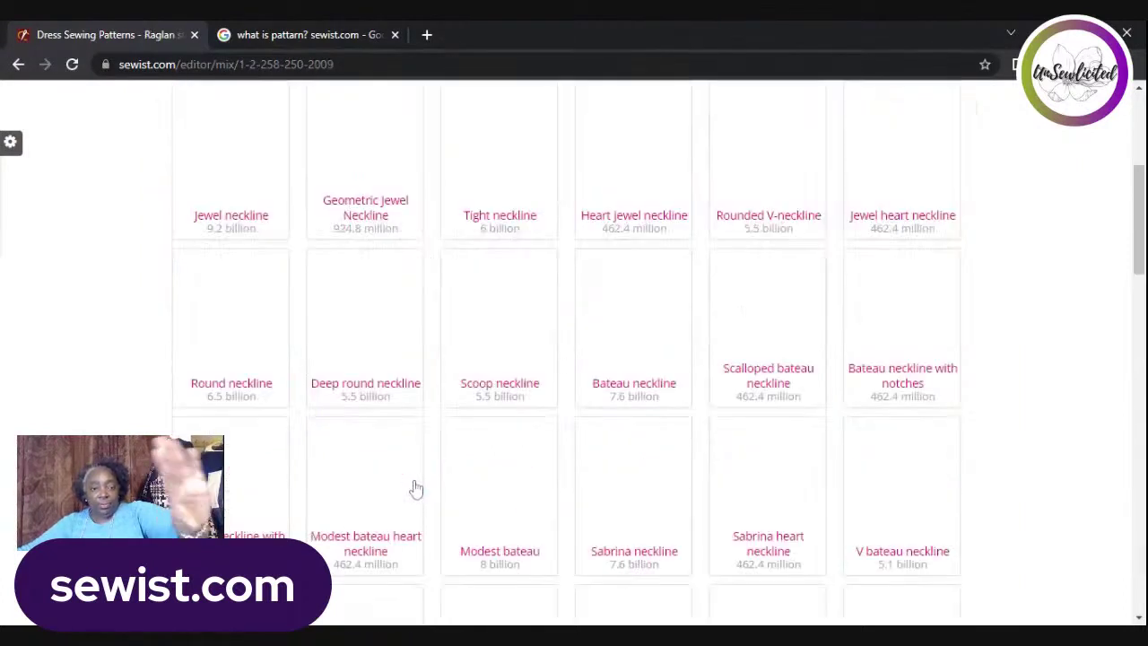
click(16, 65)
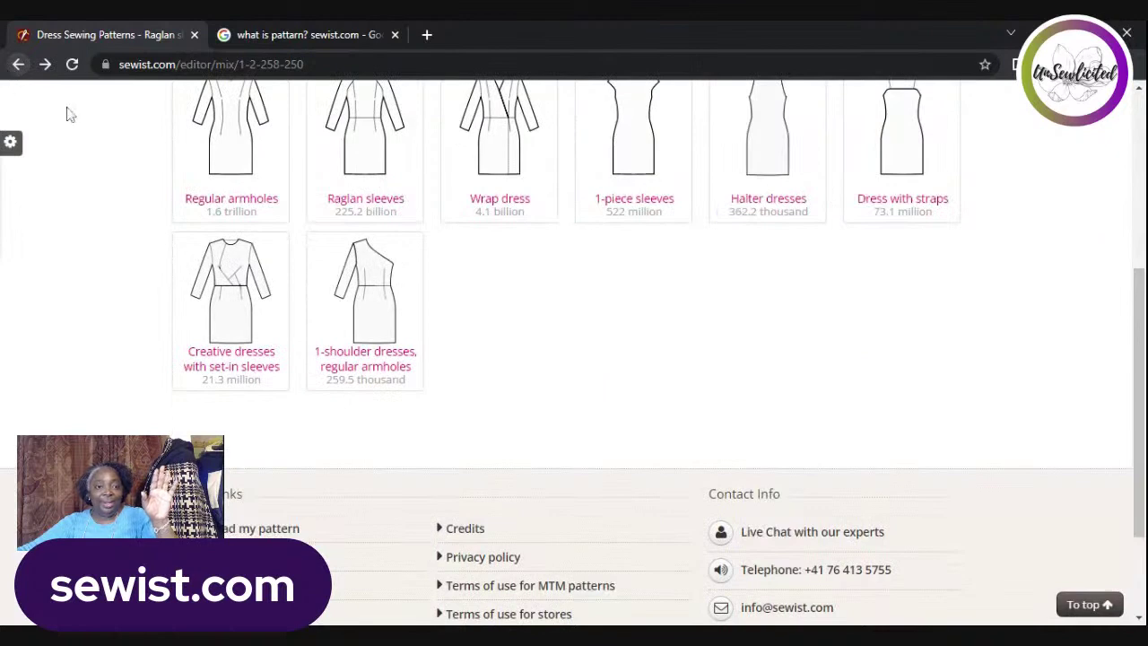
scroll(713, 331, up, 1)
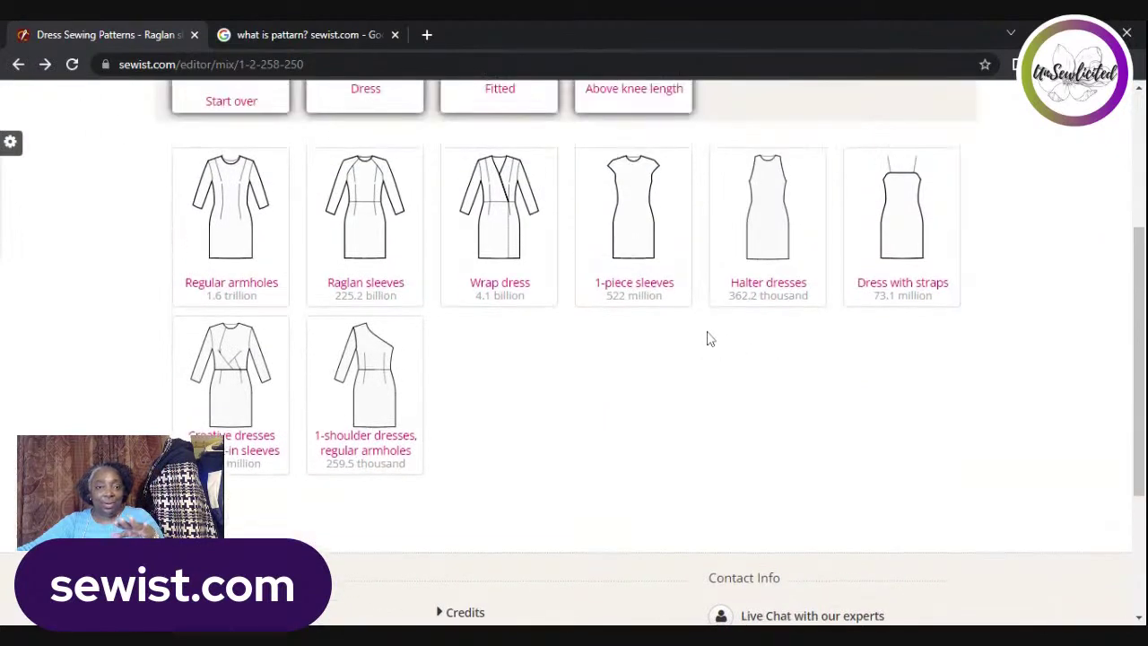
scroll(712, 362, up, 1)
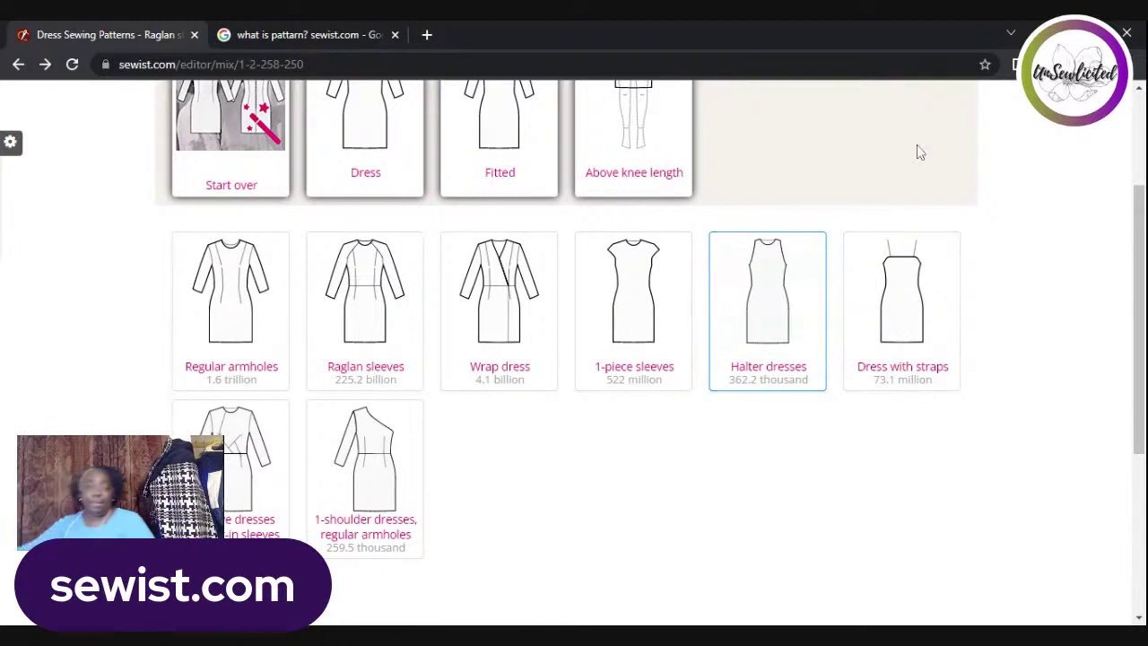
- Open the creative dresses with set-in sleeves, look over the skirt options, and return to the armhole and sleeve styles
click(260, 481)
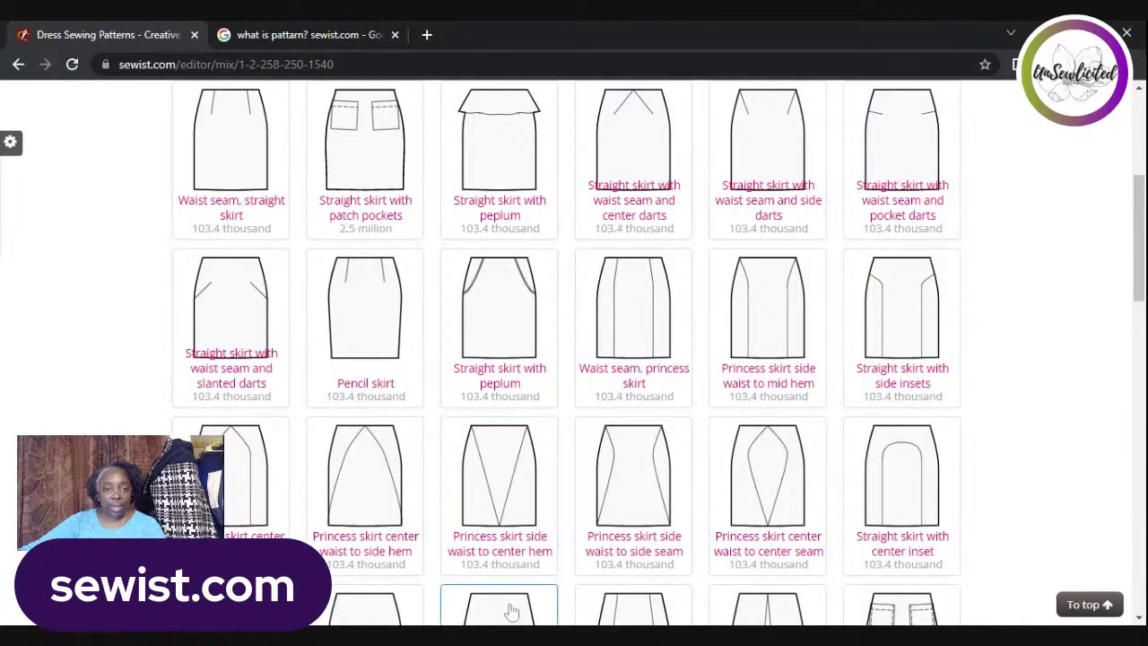
scroll(489, 587, up, 4)
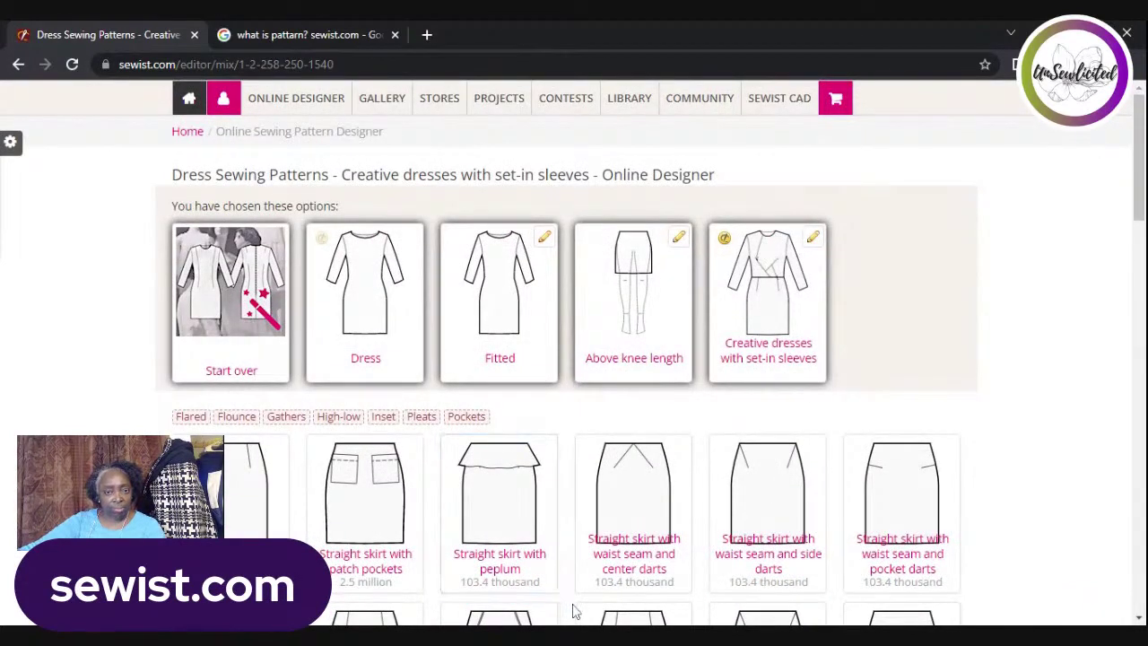
scroll(581, 617, down, 5)
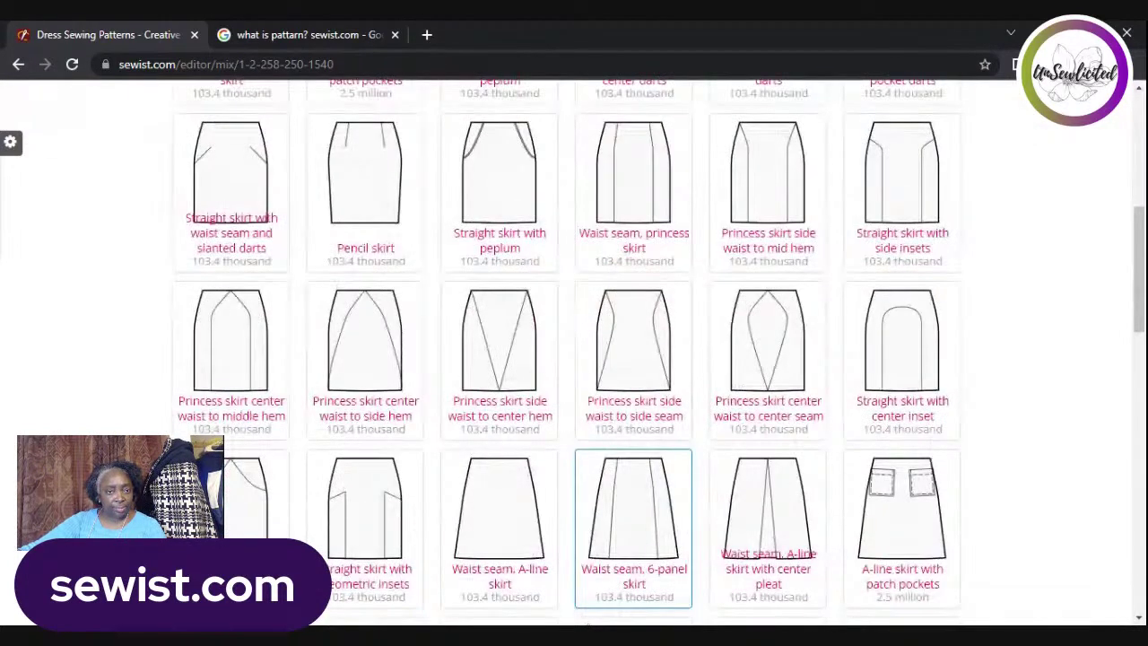
scroll(234, 184, down, 1)
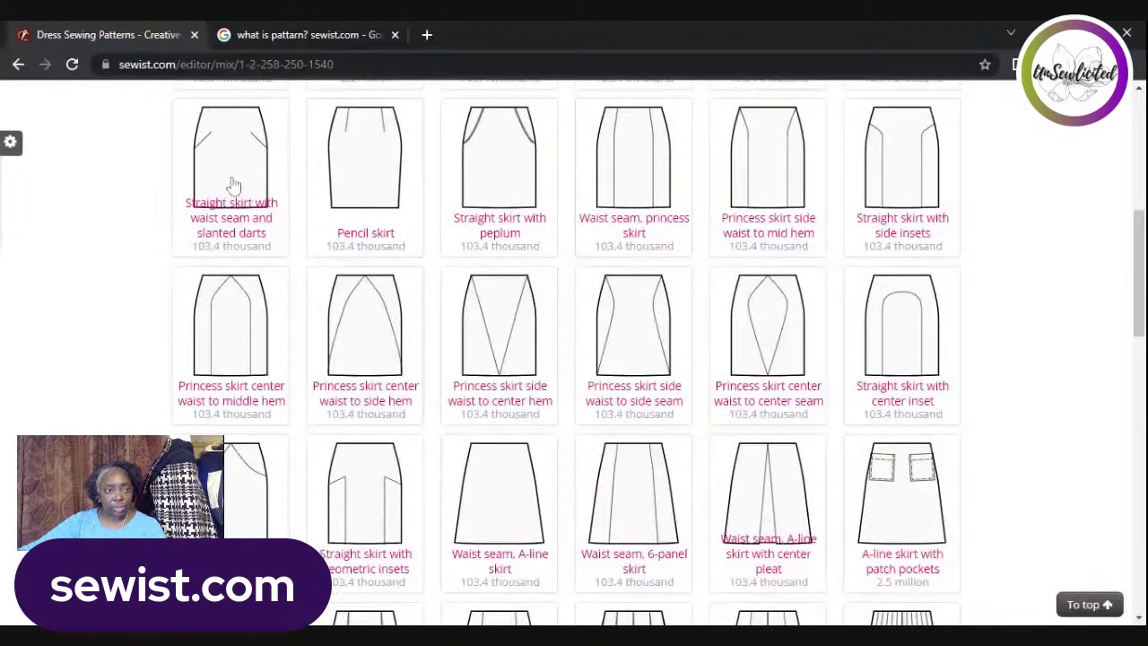
click(19, 65)
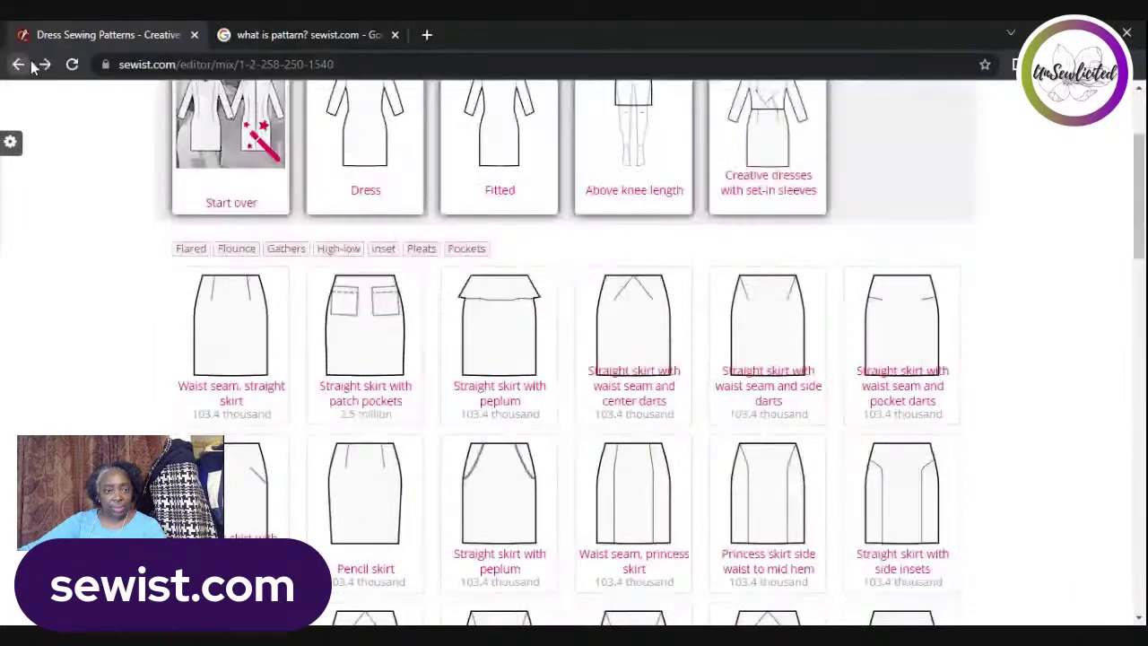
scroll(556, 355, up, 1)
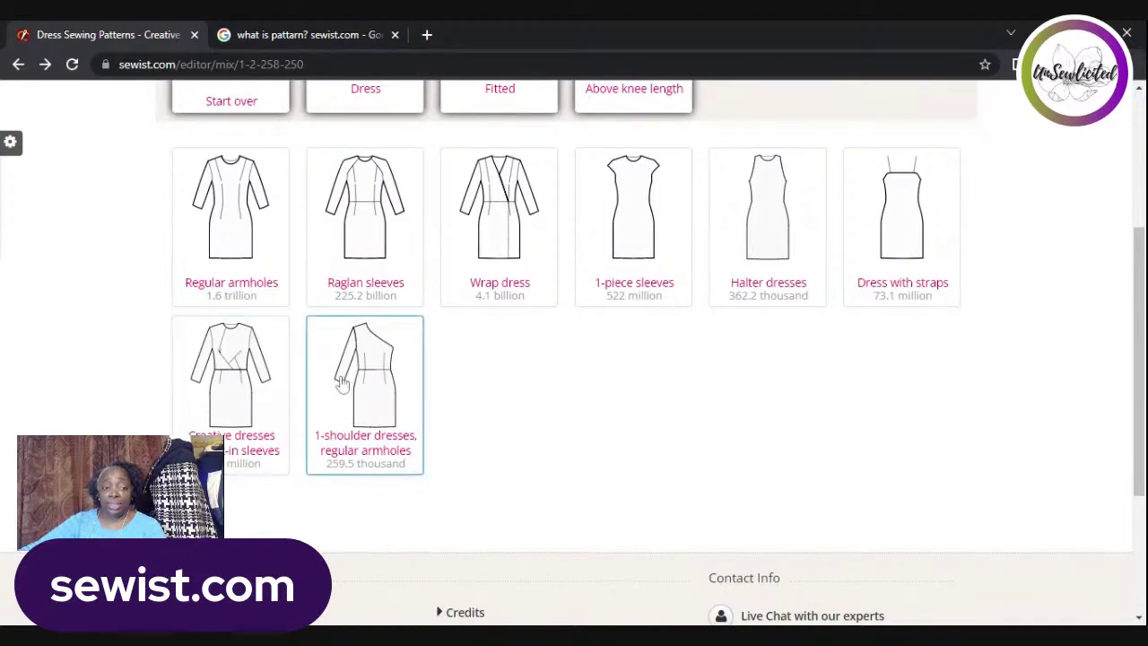
- Choose raglan sleeves for the fitted dress, then review the chosen options and the available necklines
click(396, 244)
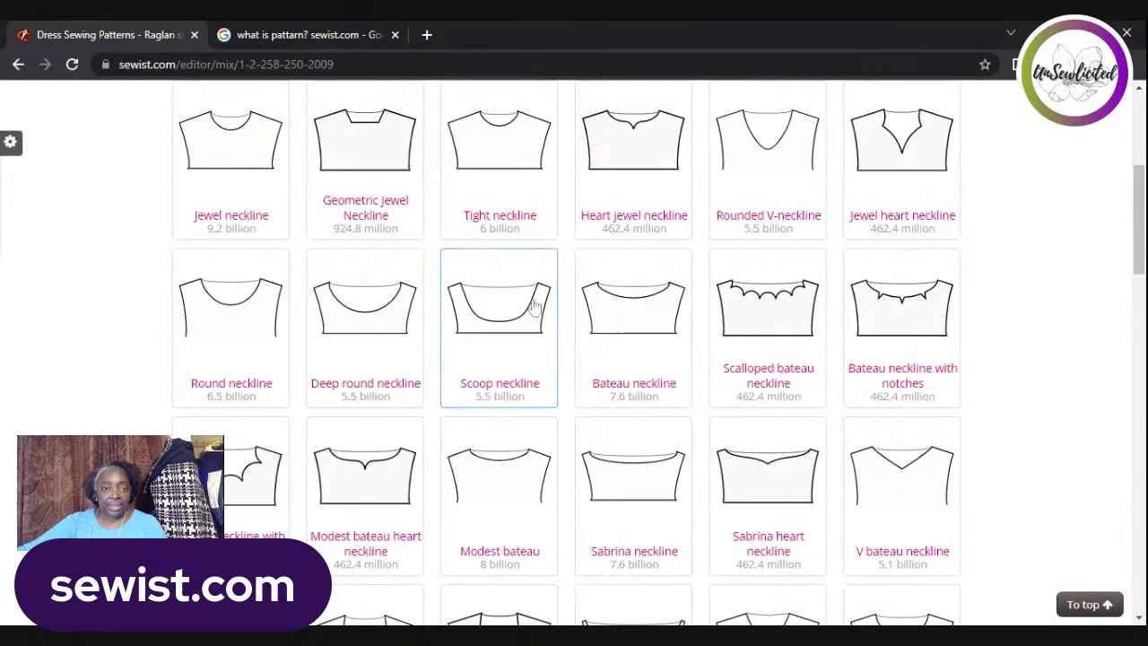
scroll(567, 323, up, 3)
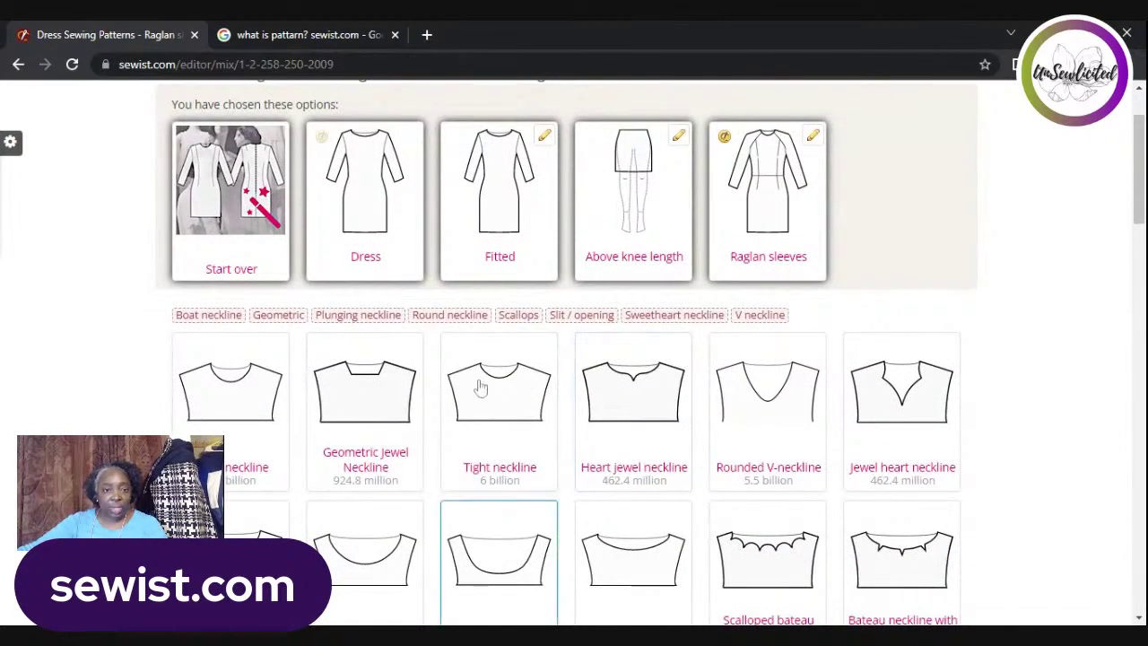
scroll(327, 255, up, 1)
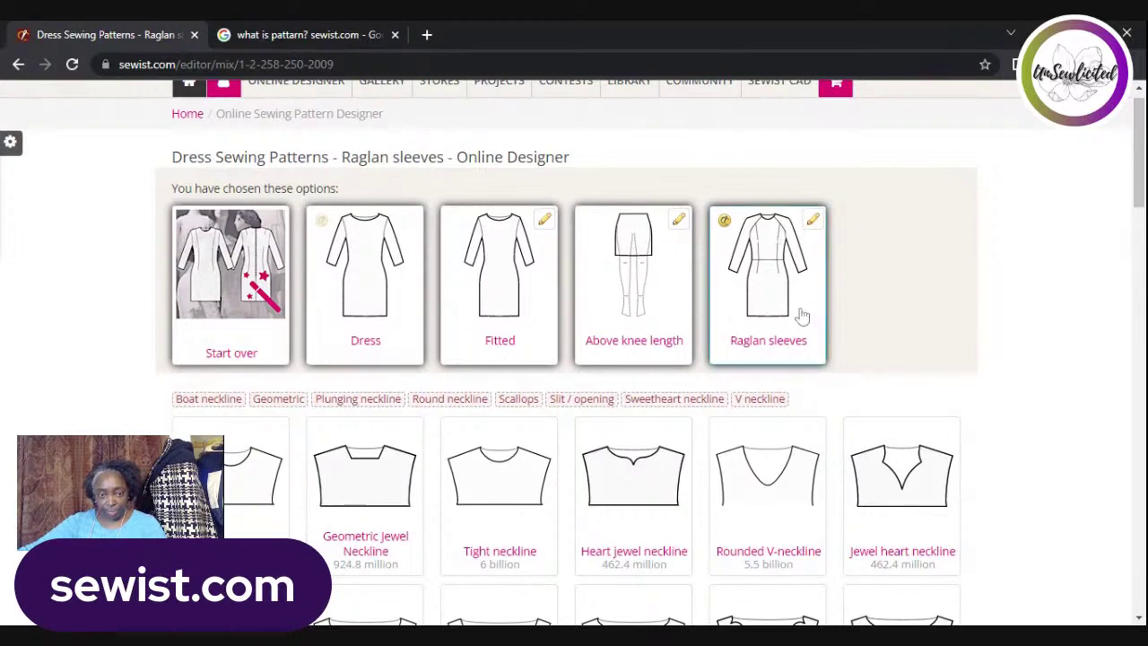
scroll(404, 386, down, 1)
scroll(404, 384, down, 1)
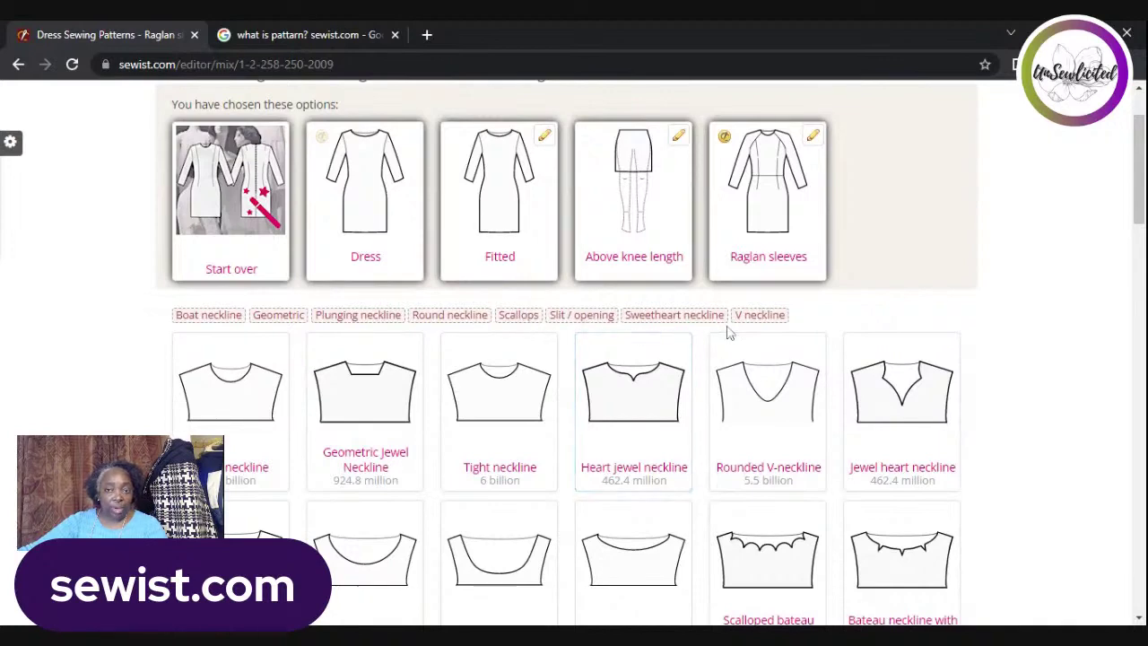
scroll(303, 398, down, 10)
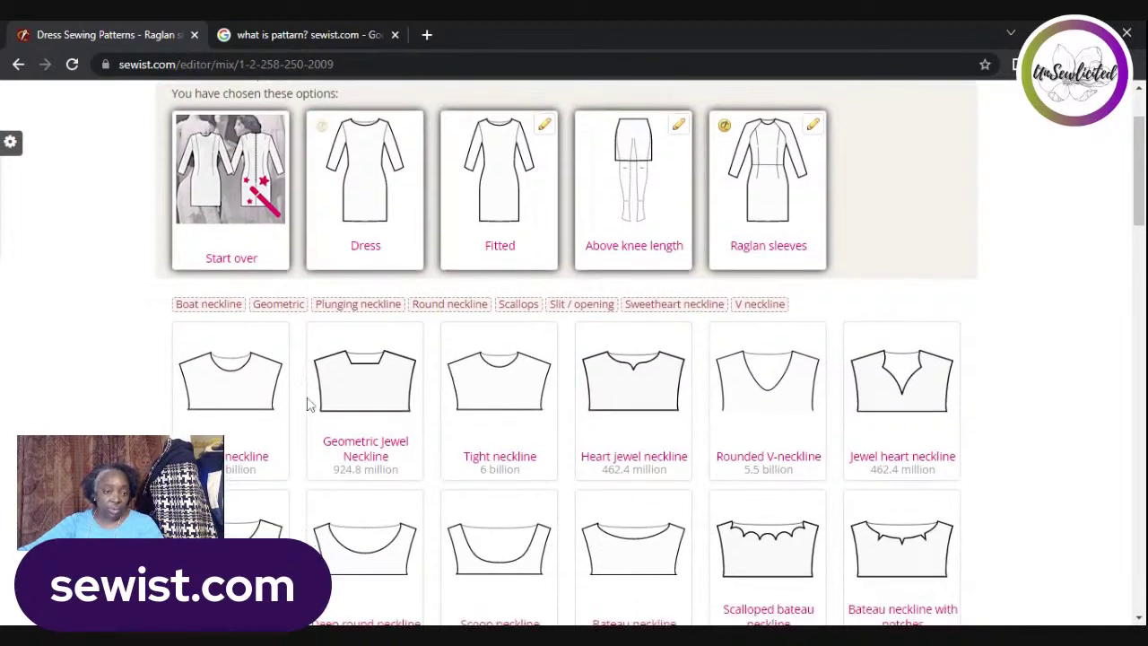
scroll(359, 395, up, 5)
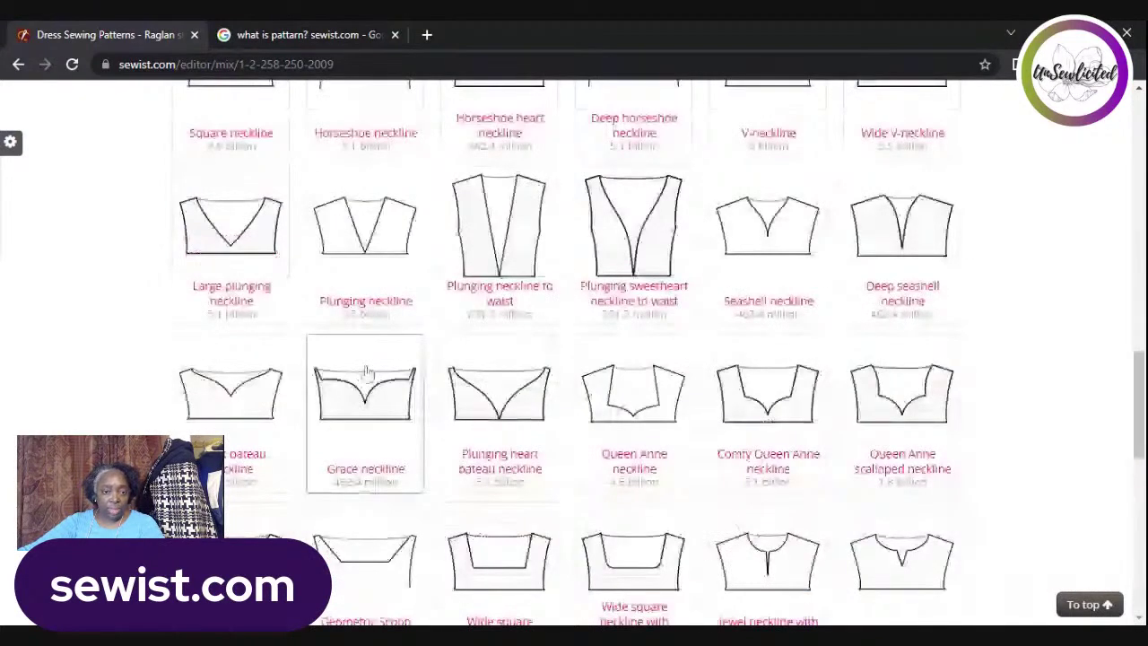
scroll(366, 372, up, 10)
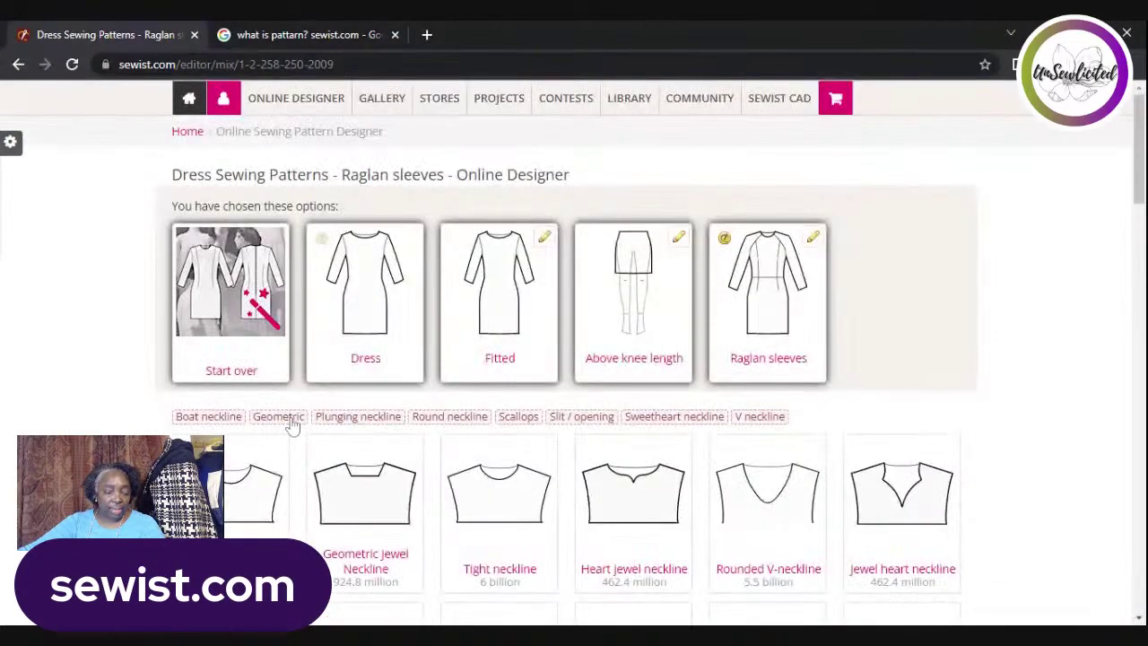
- Filter the necklines to Geometric and choose the wide square neckline for the dress
click(291, 418)
scroll(475, 479, down, 3)
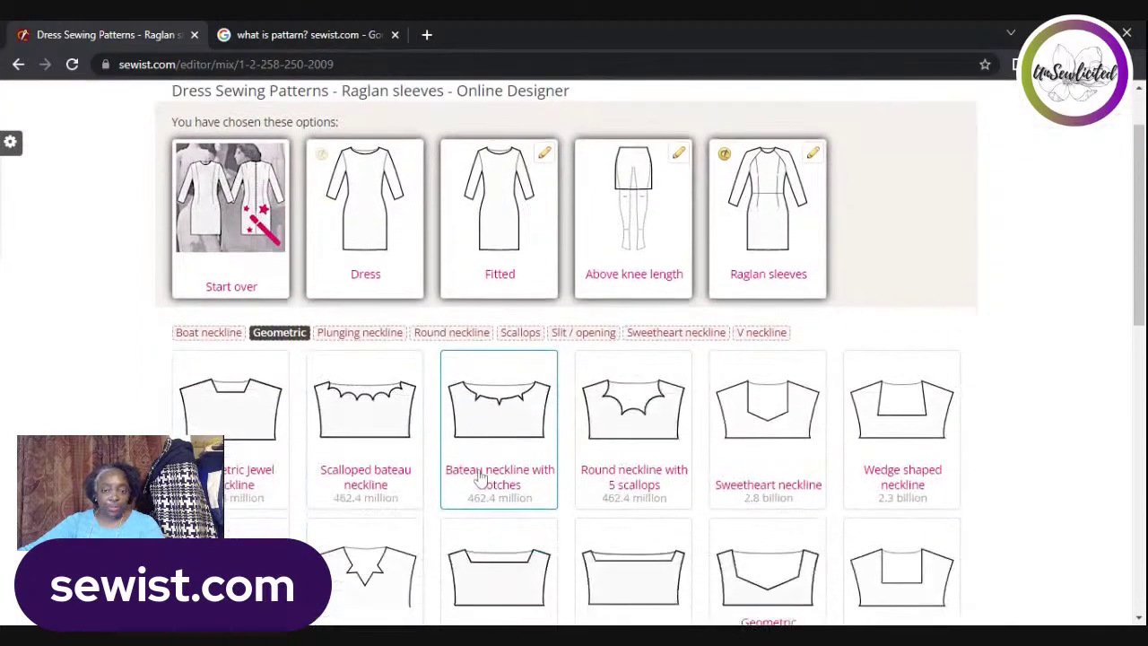
scroll(482, 476, down, 4)
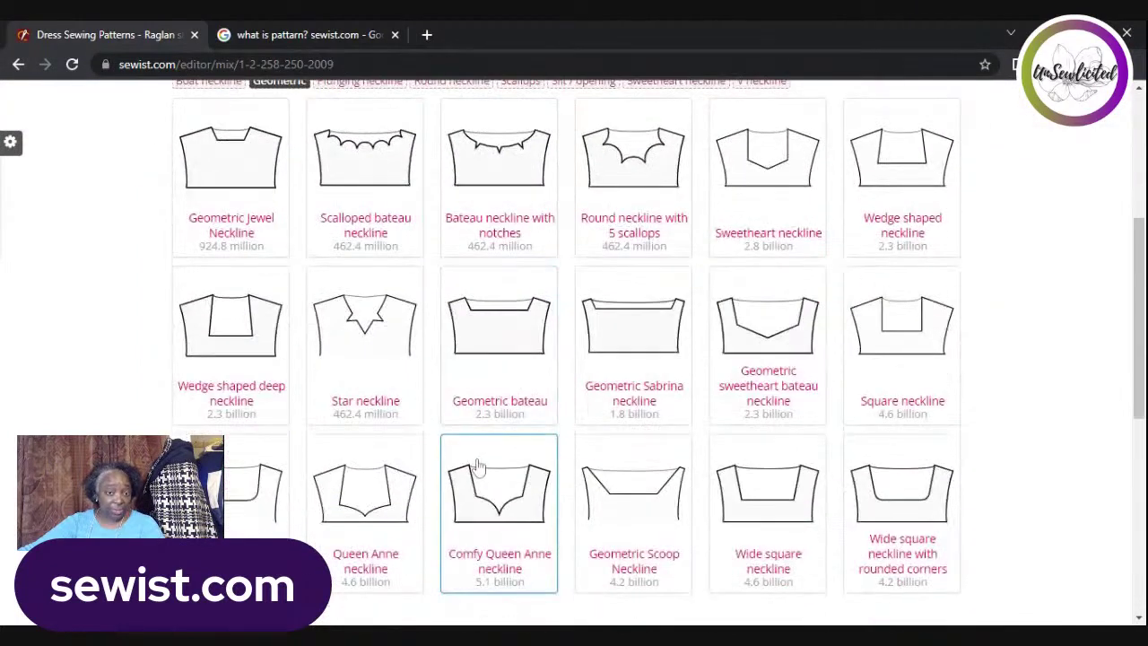
scroll(482, 435, up, 5)
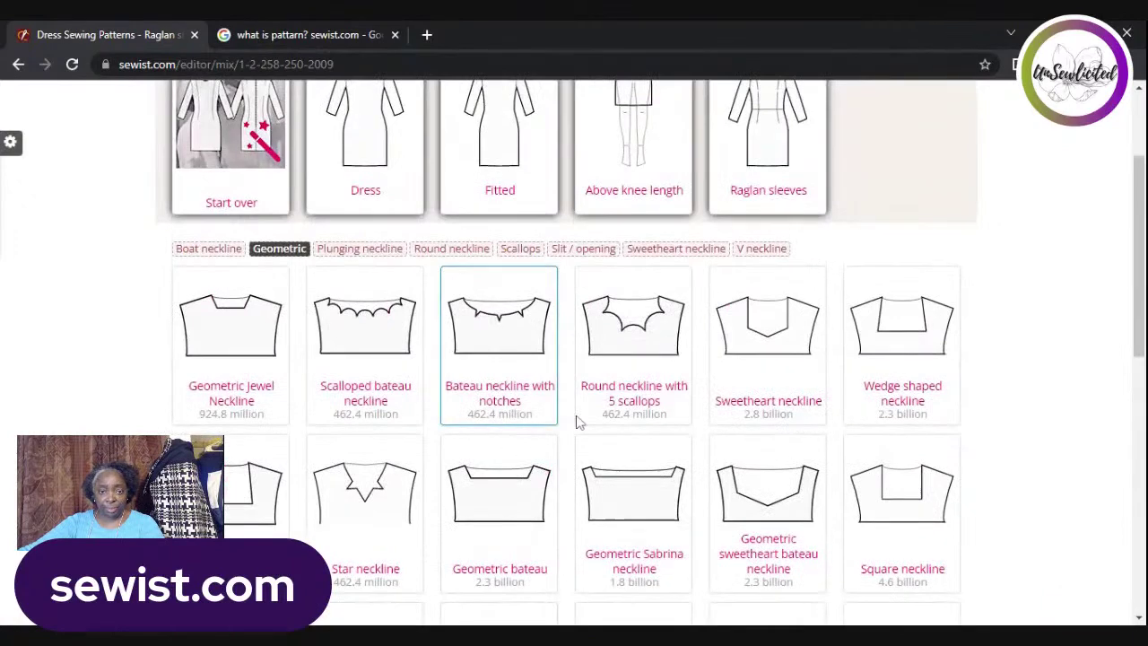
scroll(628, 413, down, 3)
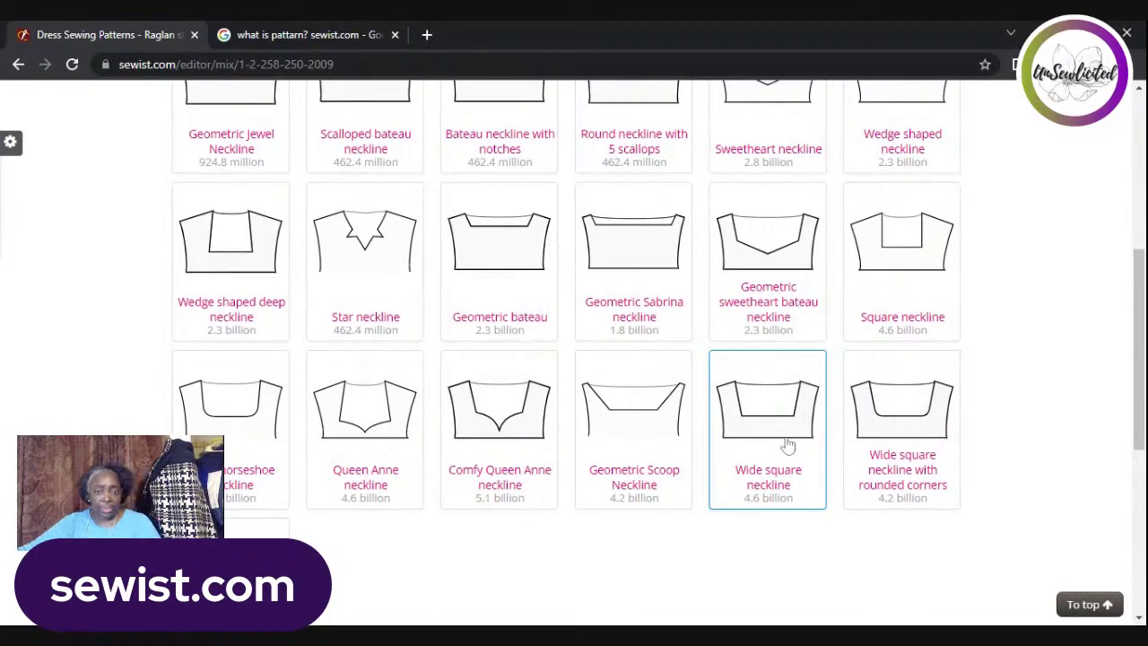
click(732, 419)
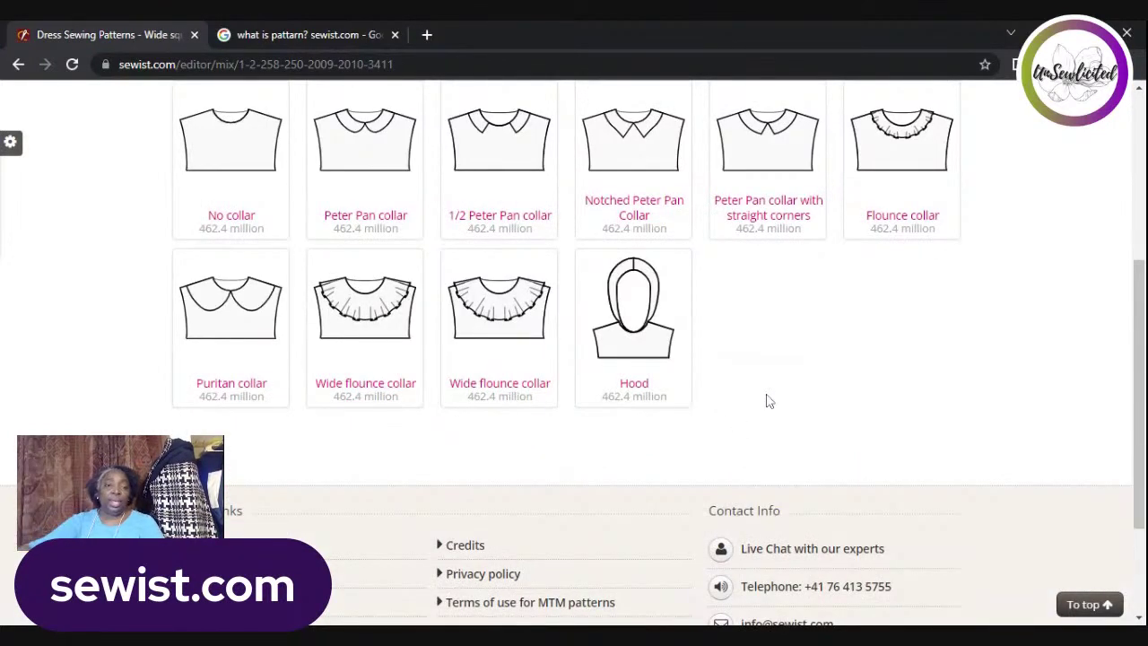
- Look over the available collars and choose No collar for the dress
scroll(261, 228, up, 3)
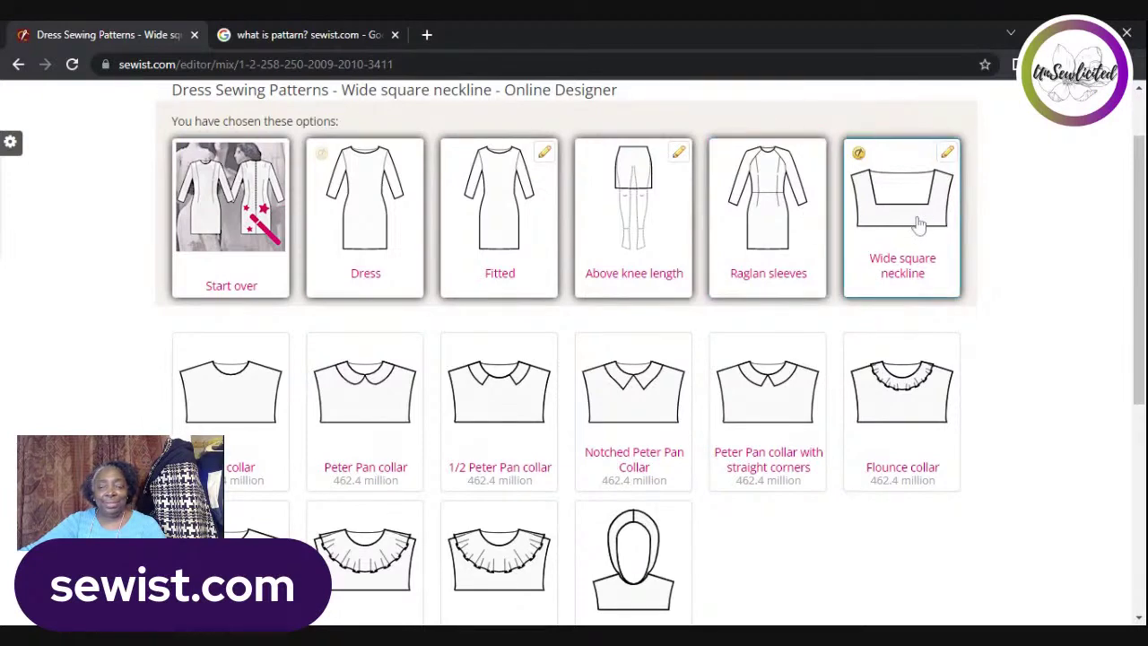
scroll(808, 301, down, 2)
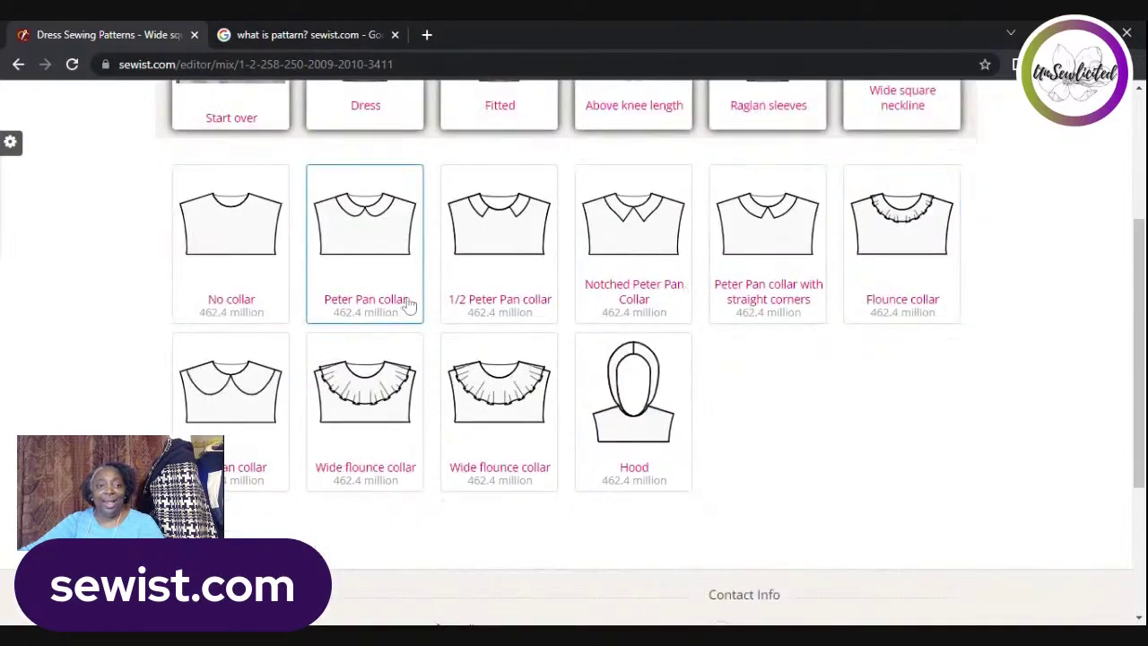
scroll(408, 305, up, 1)
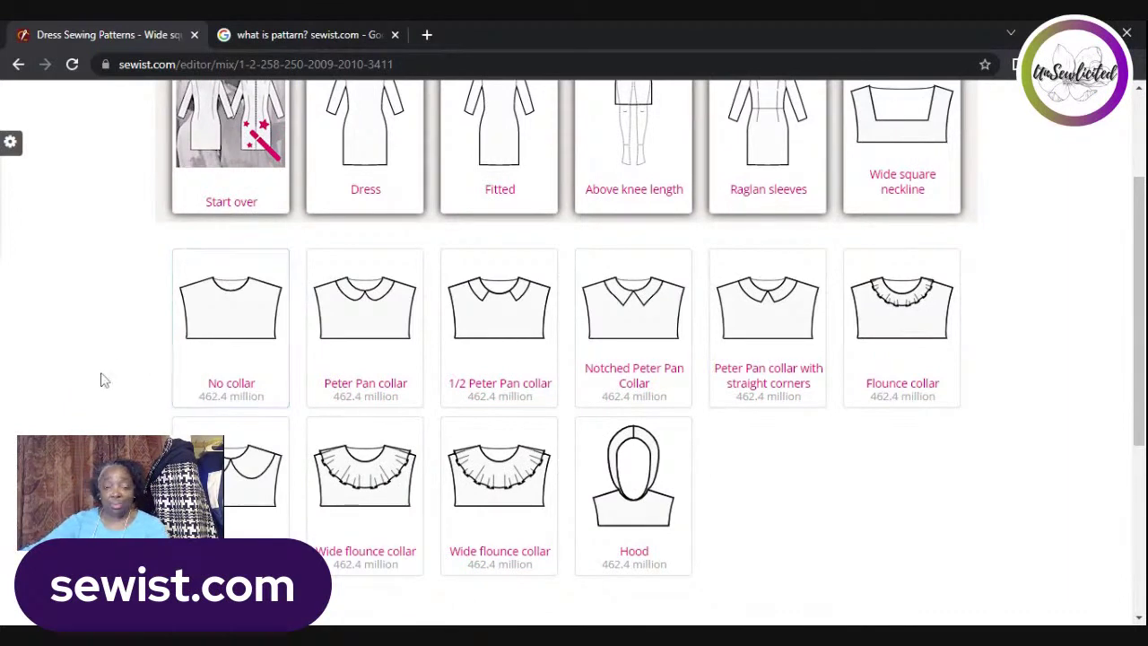
click(241, 312)
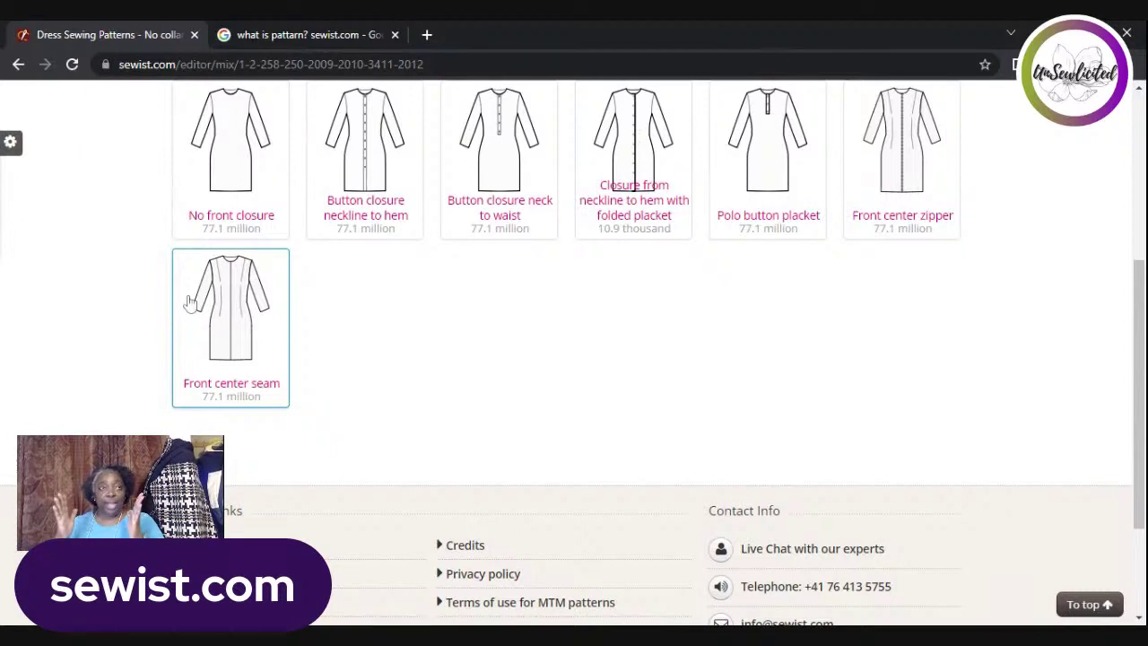
- Open the collar choice for changing and look over the alternative collars and the front closure options
scroll(90, 344, up, 2)
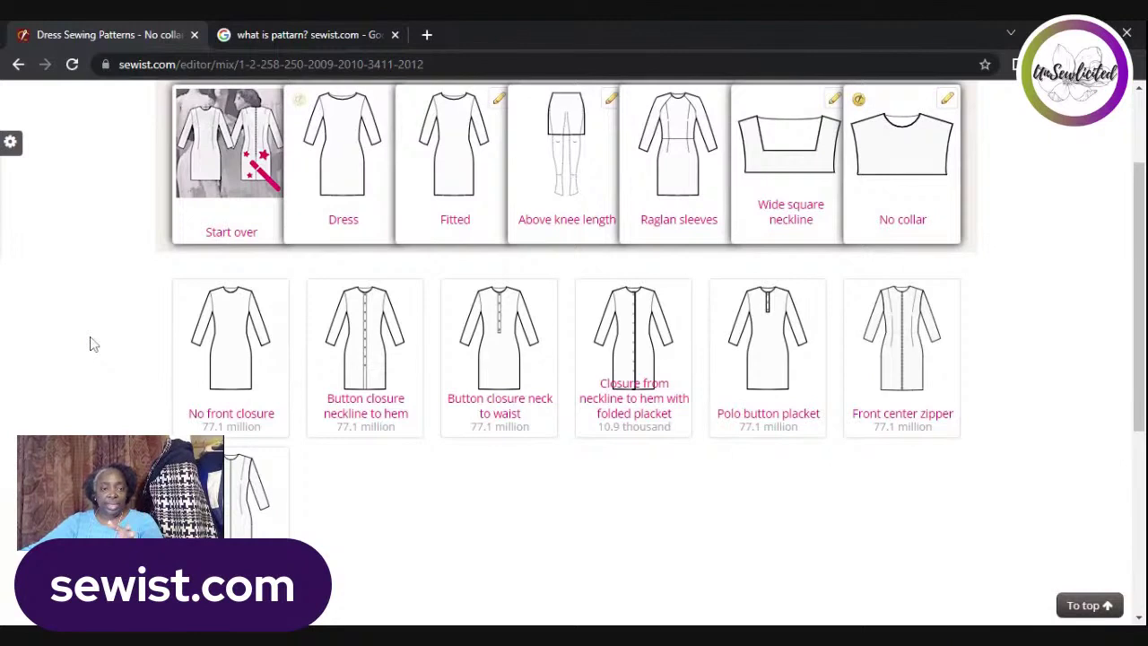
scroll(90, 344, up, 2)
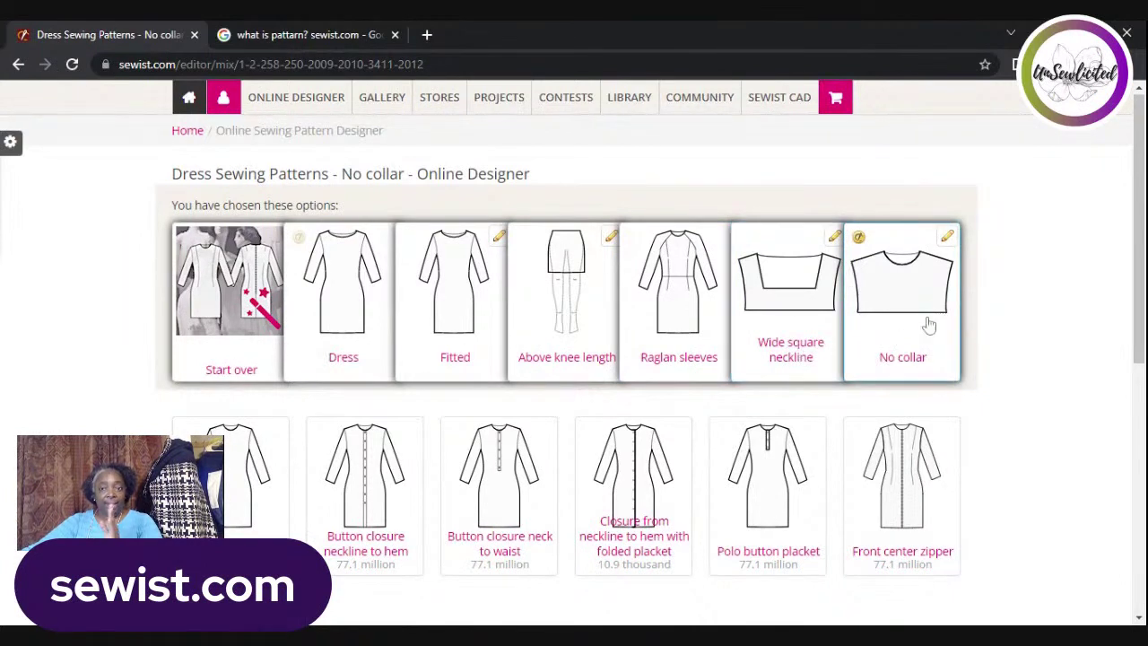
click(949, 244)
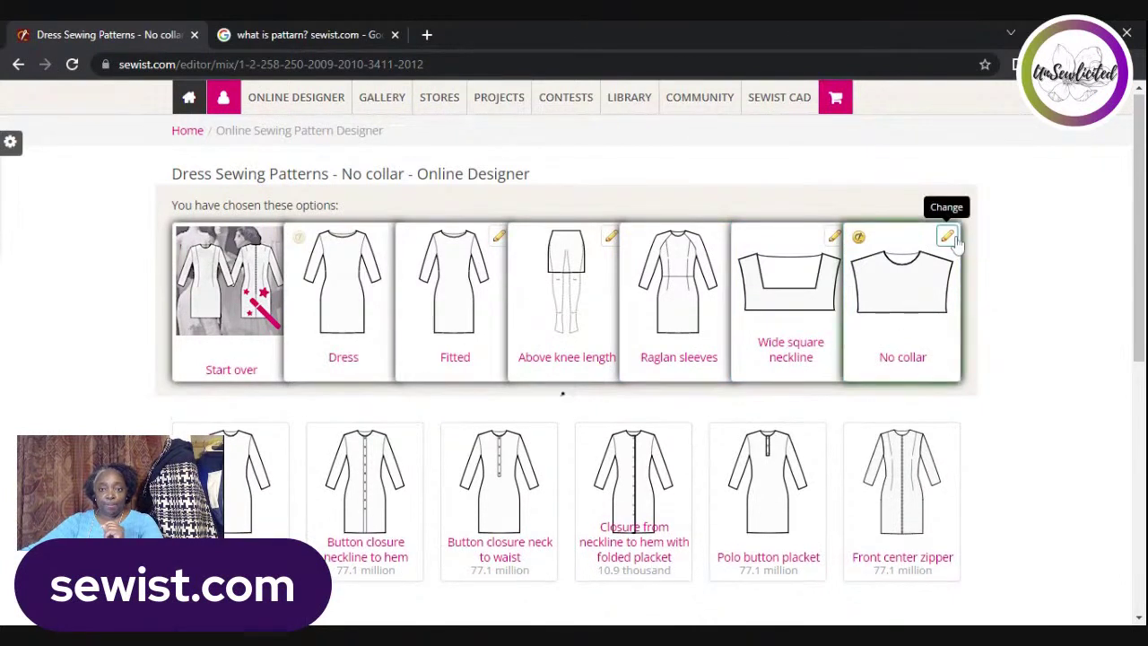
scroll(727, 381, down, 1)
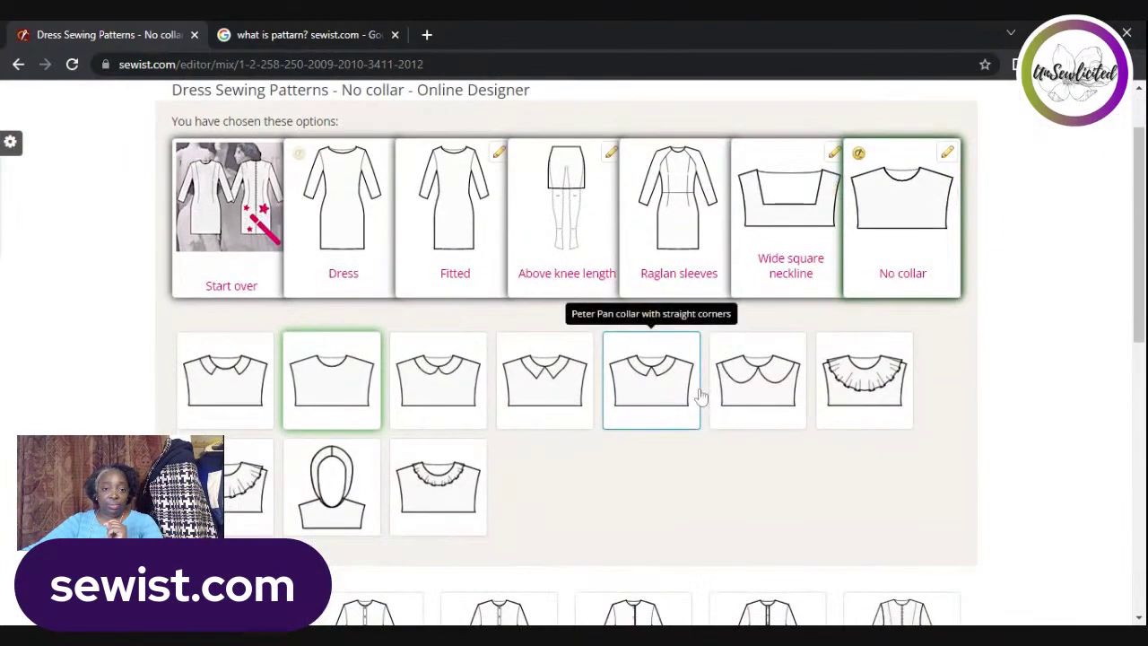
scroll(679, 453, down, 1)
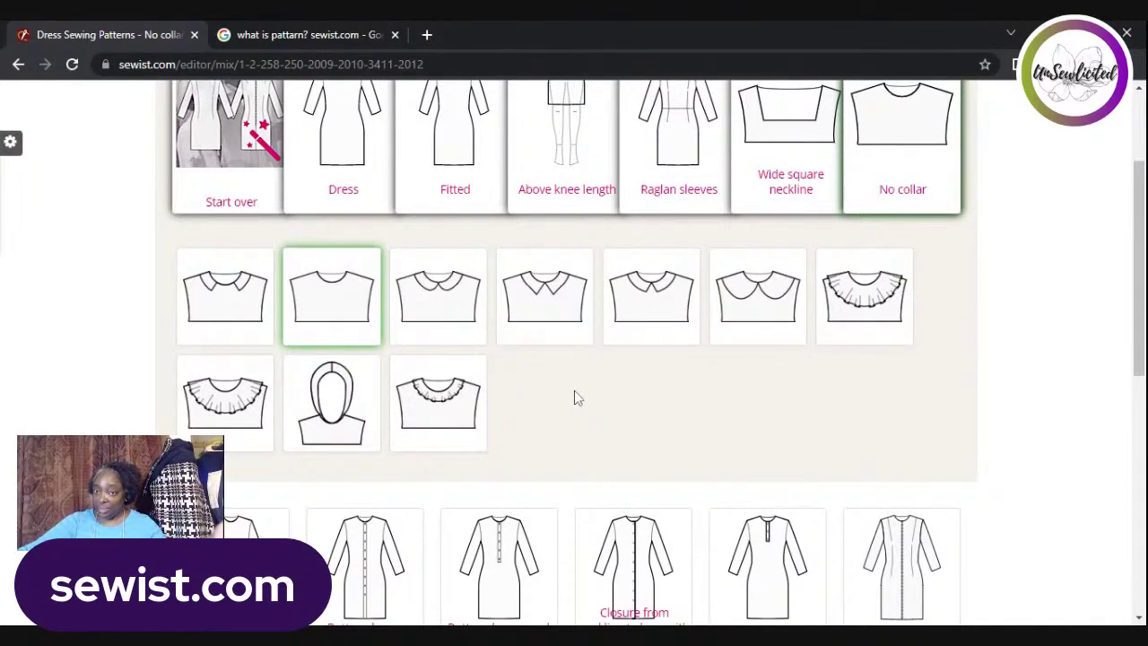
scroll(590, 332, up, 1)
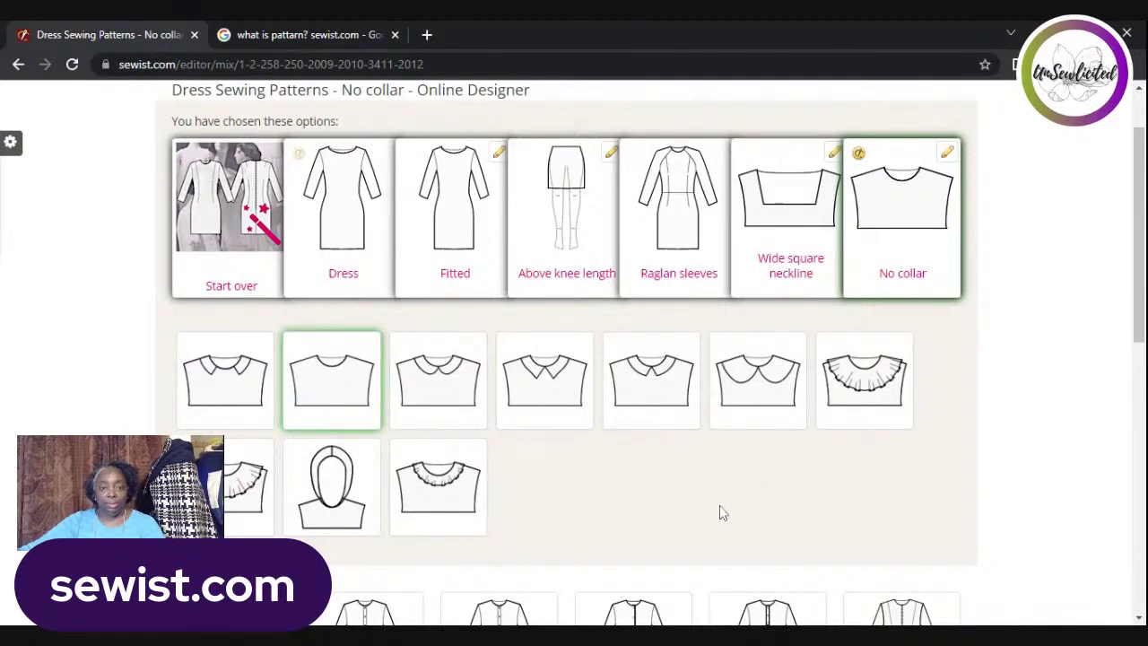
scroll(696, 502, down, 2)
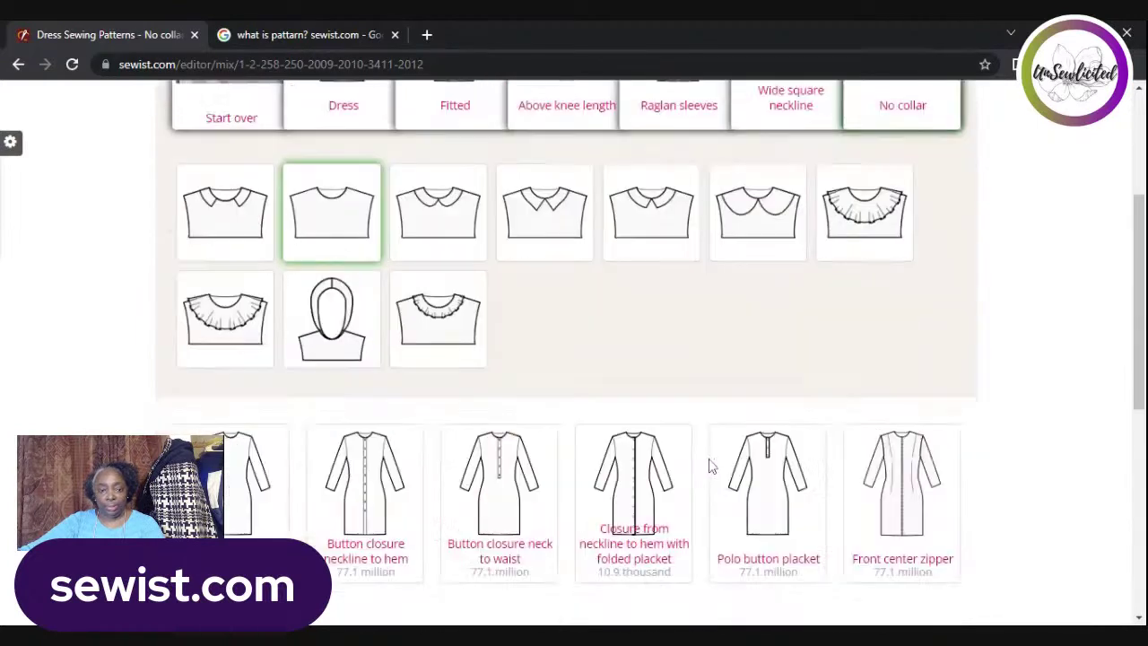
scroll(708, 449, down, 3)
scroll(708, 377, up, 2)
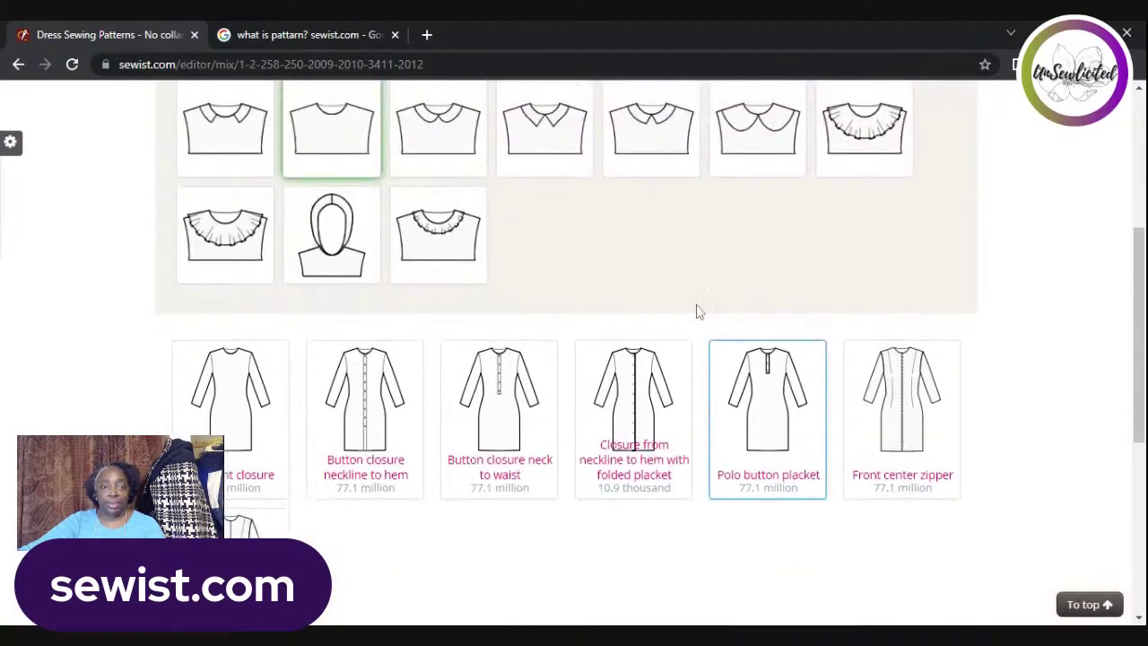
- Compare the front closure options and choose the closure from neckline to hem with folded placket
scroll(758, 272, up, 4)
scroll(808, 282, down, 4)
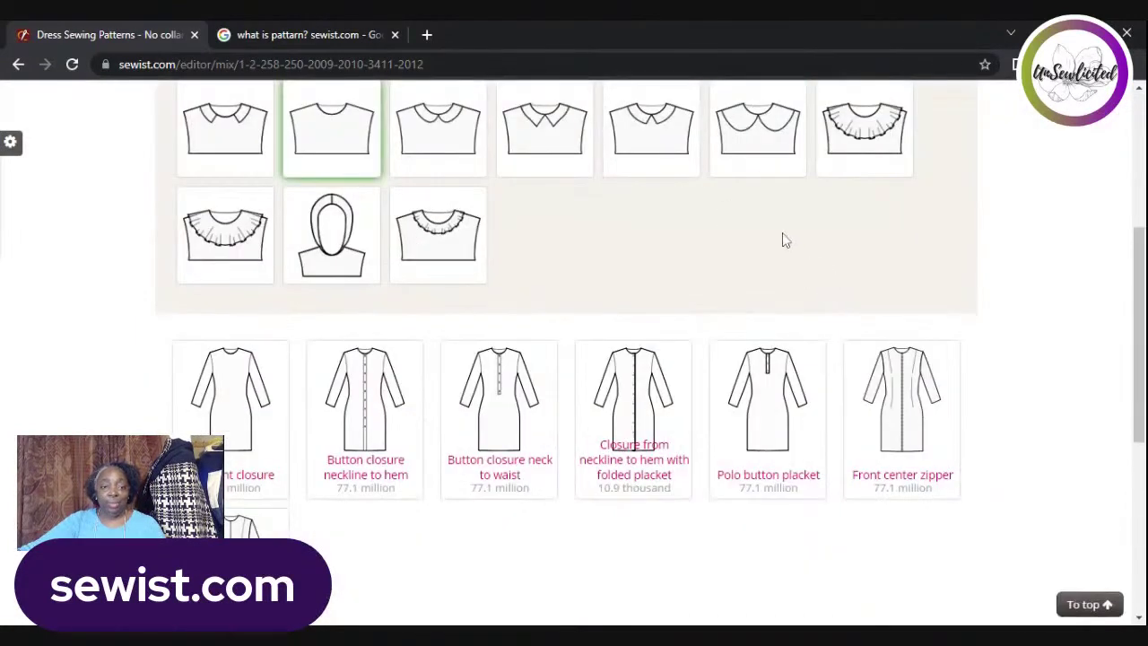
scroll(612, 248, up, 4)
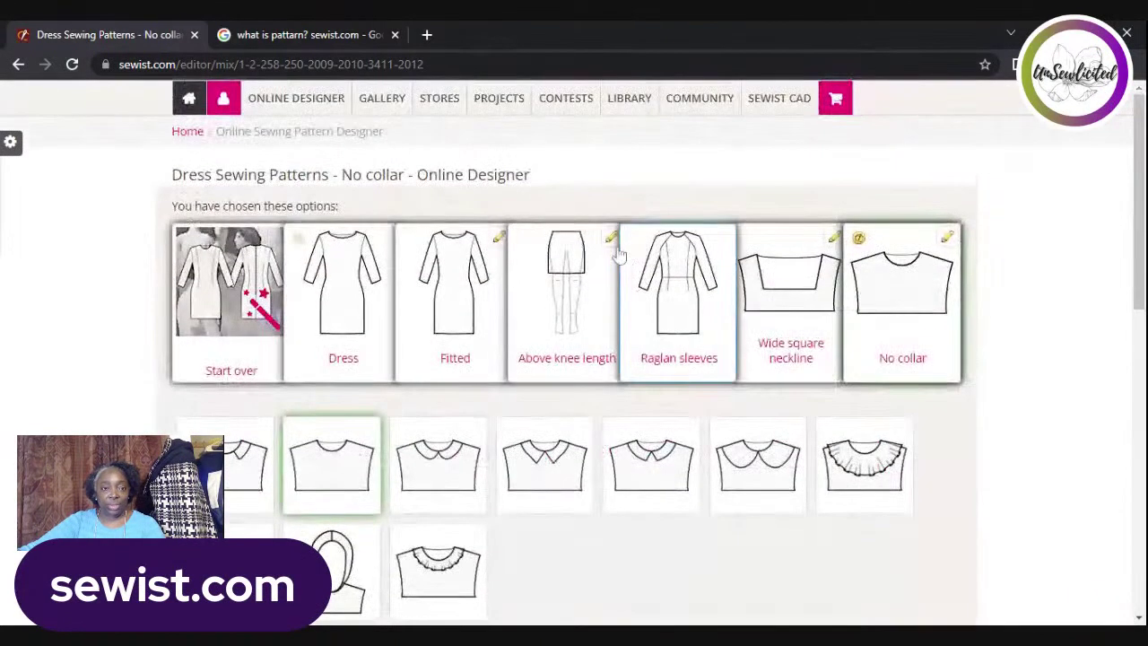
scroll(574, 251, down, 5)
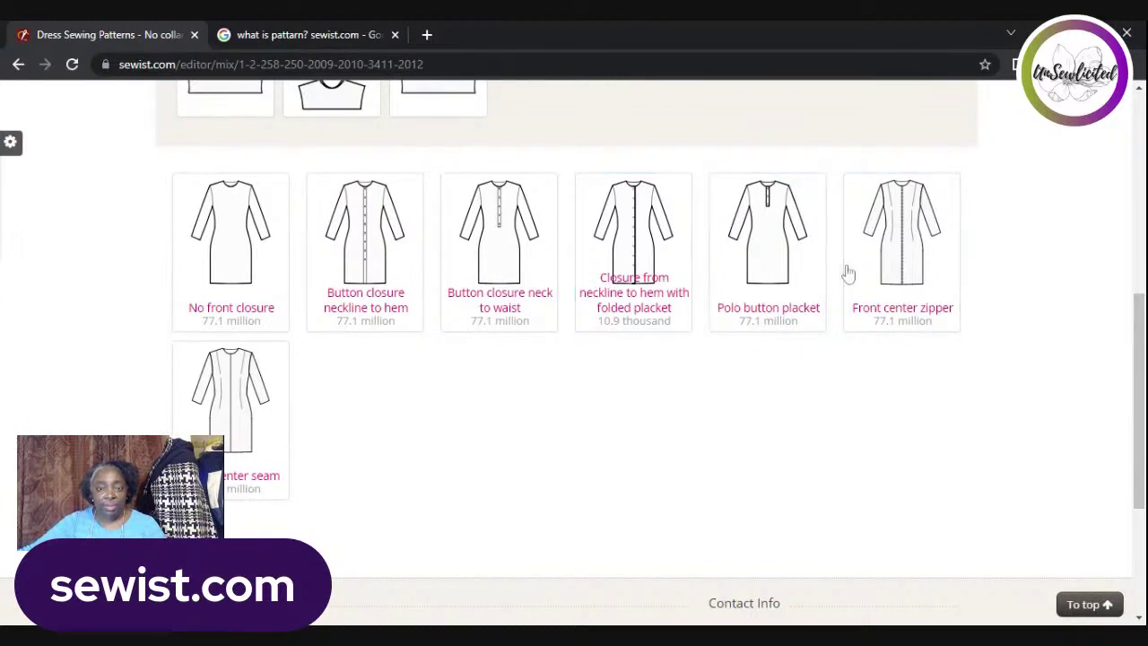
click(641, 293)
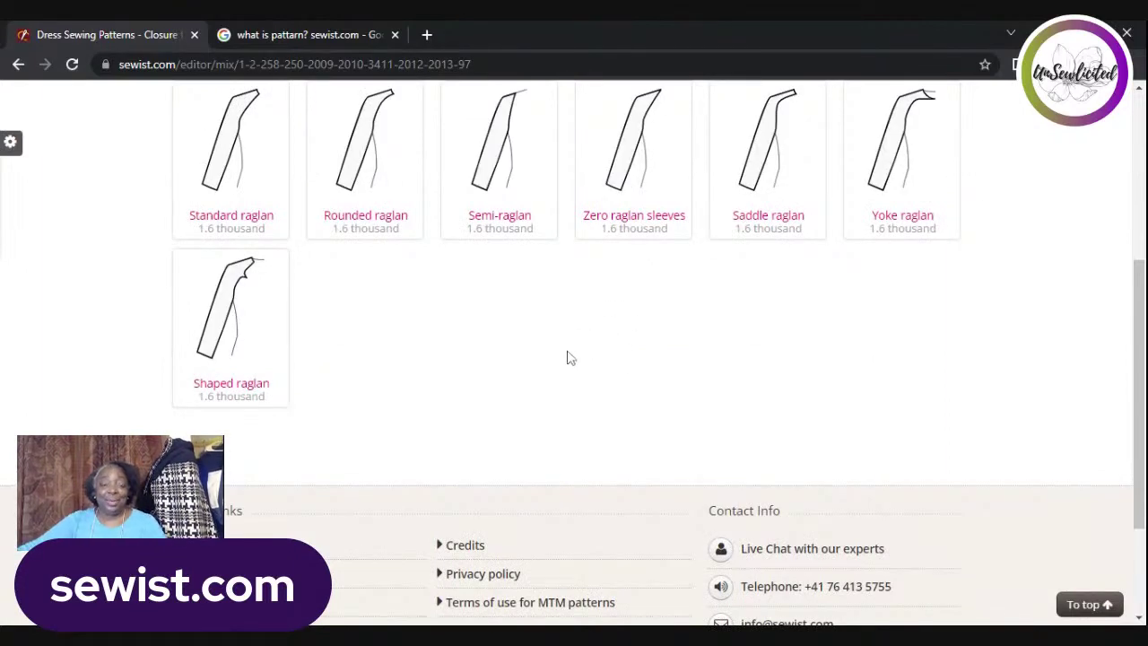
- Choose Standard raglan for the sleeves and A-line dress for the shape without a waist seam
scroll(562, 359, up, 2)
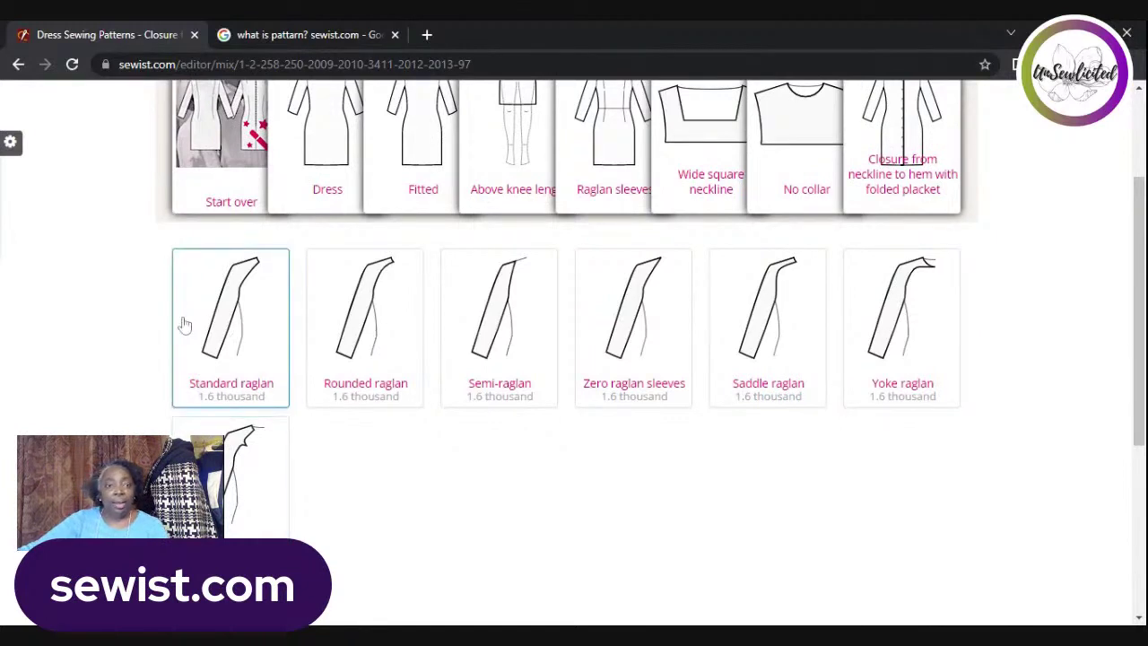
click(222, 386)
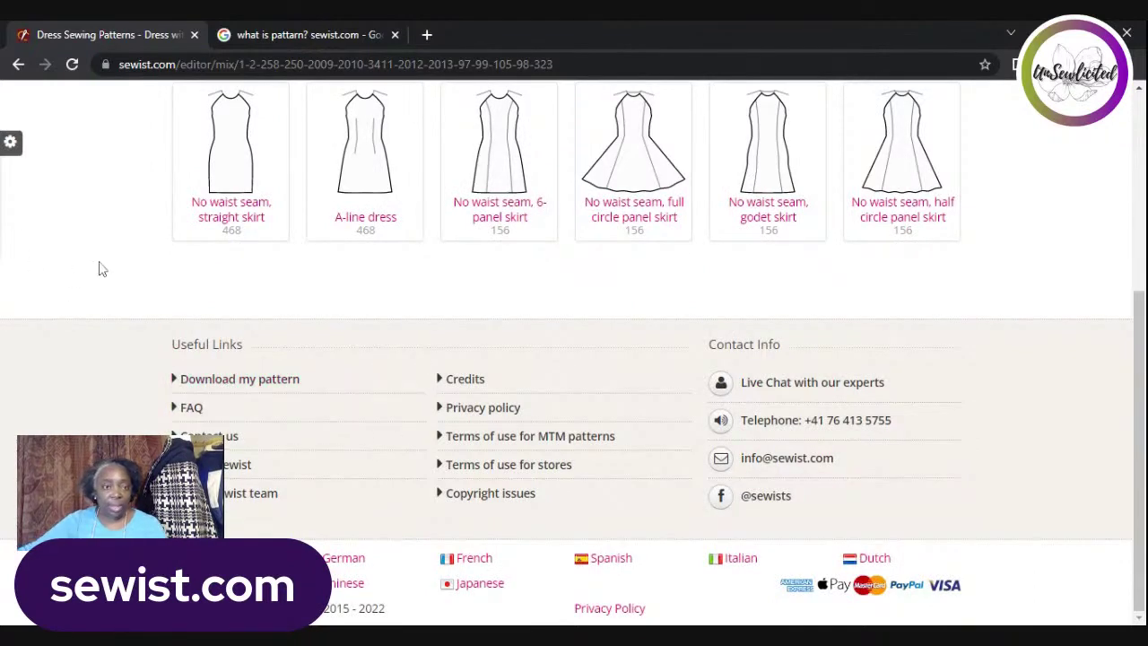
scroll(366, 272, up, 2)
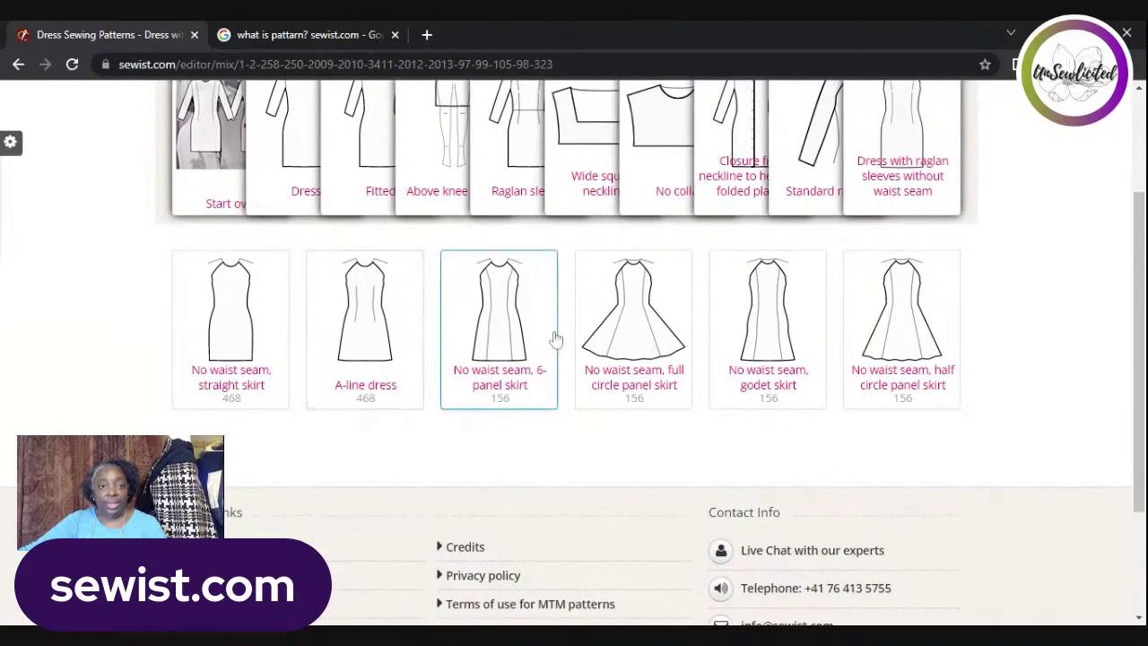
scroll(556, 341, up, 2)
scroll(799, 354, down, 1)
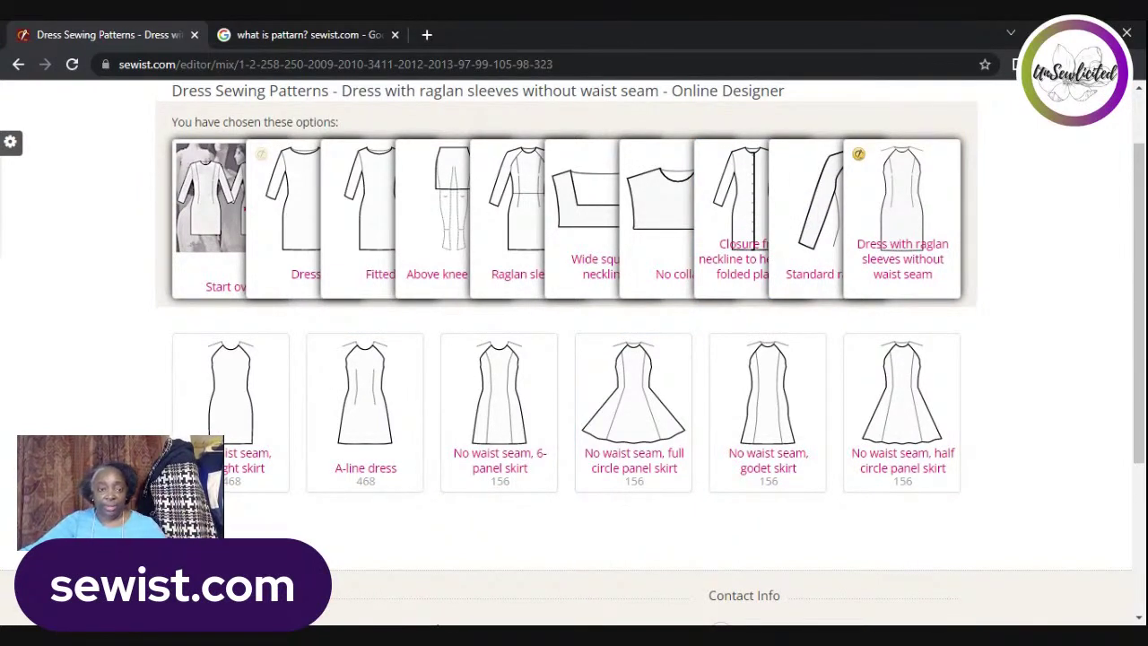
click(370, 432)
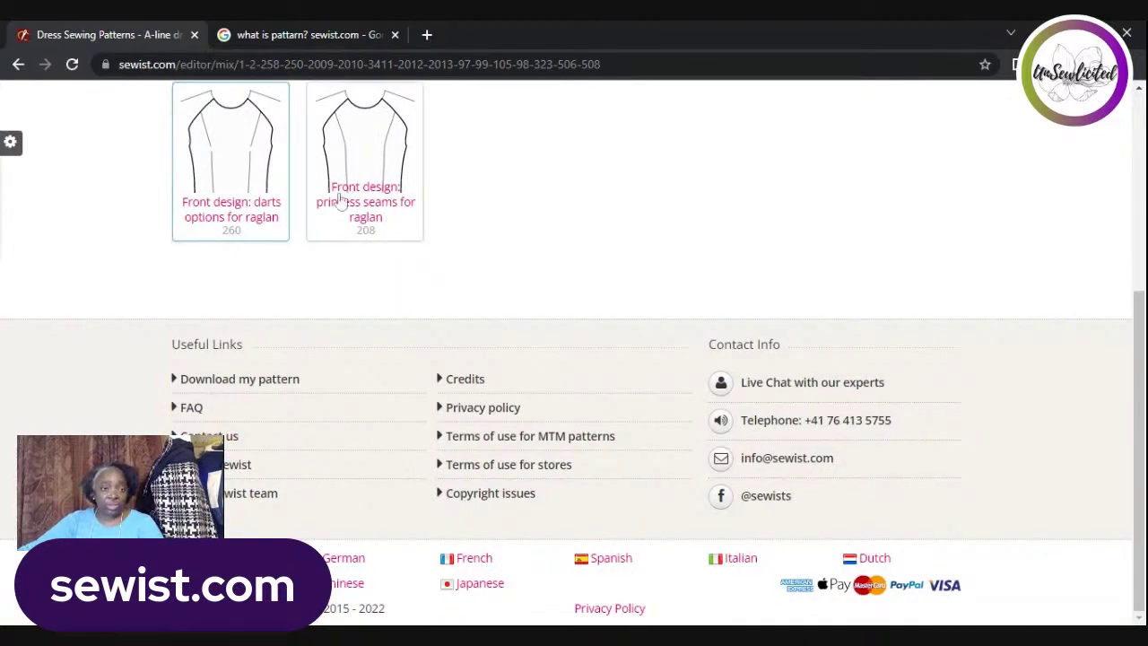
- Choose front french and waist darts for the front design and the raglan darts option for the back design
scroll(311, 267, up, 1)
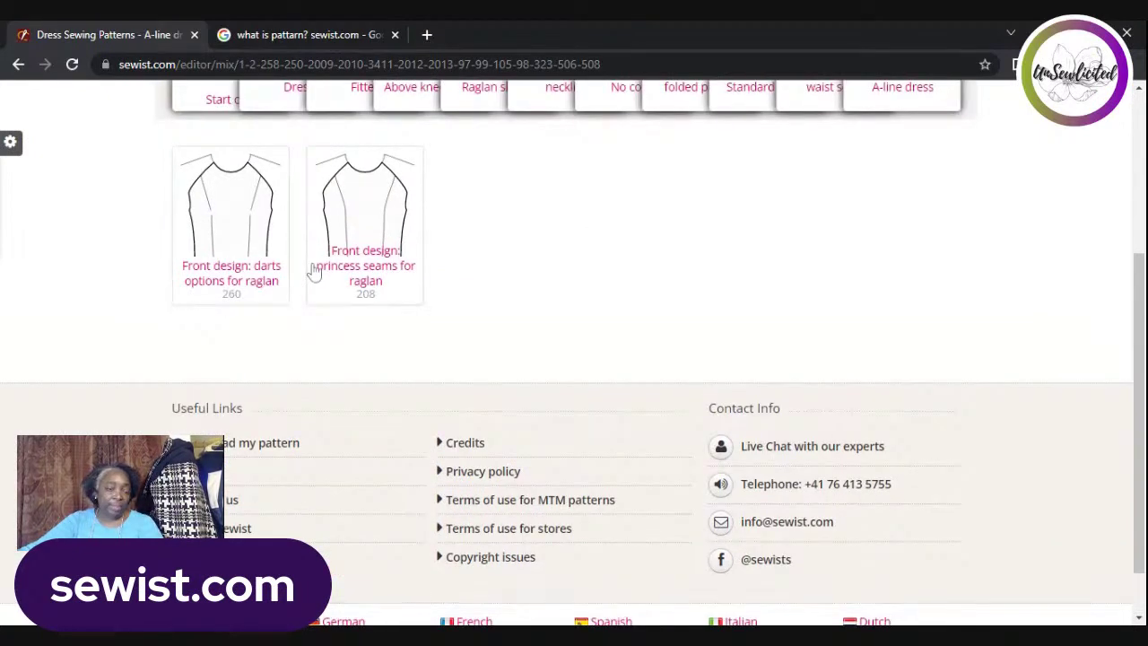
scroll(314, 273, up, 2)
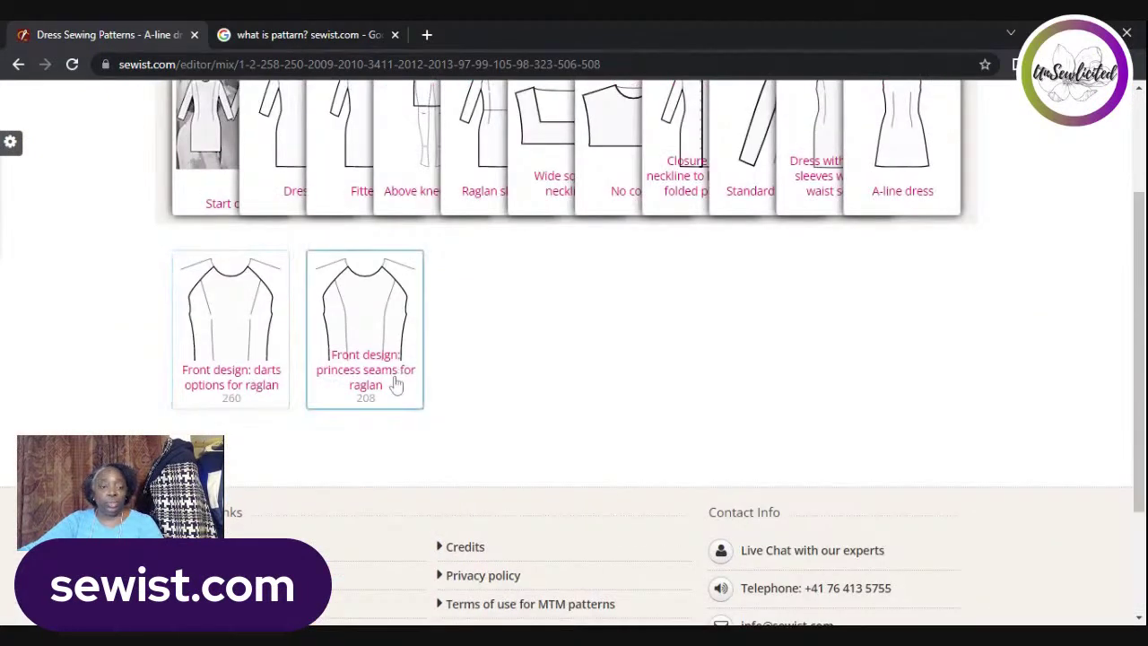
click(240, 359)
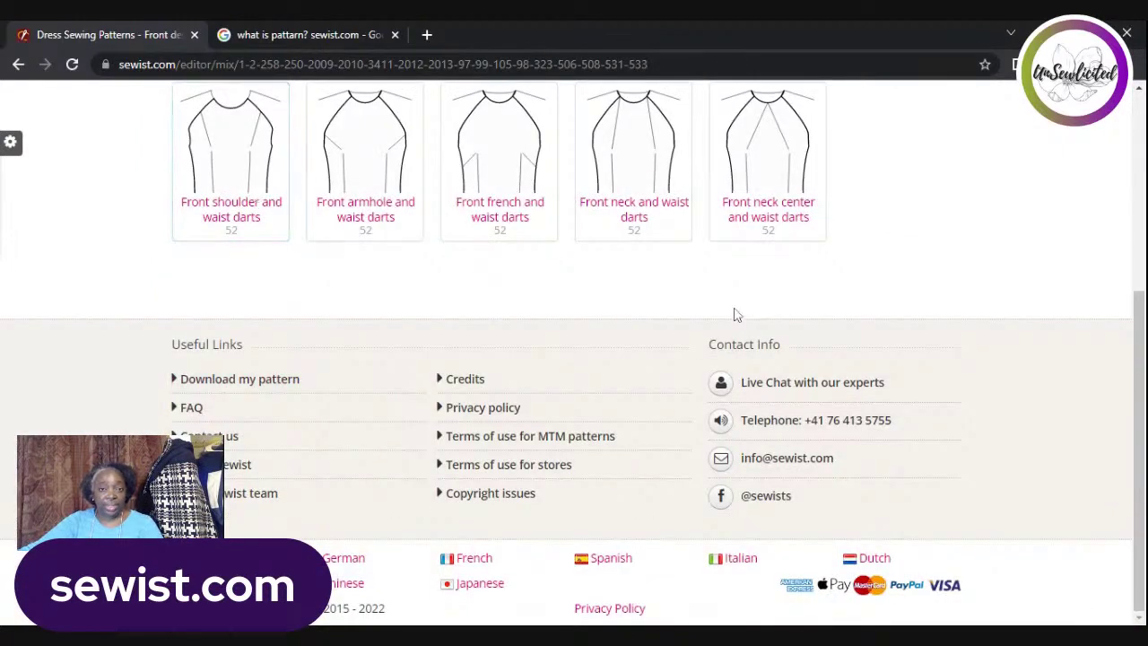
scroll(718, 305, up, 1)
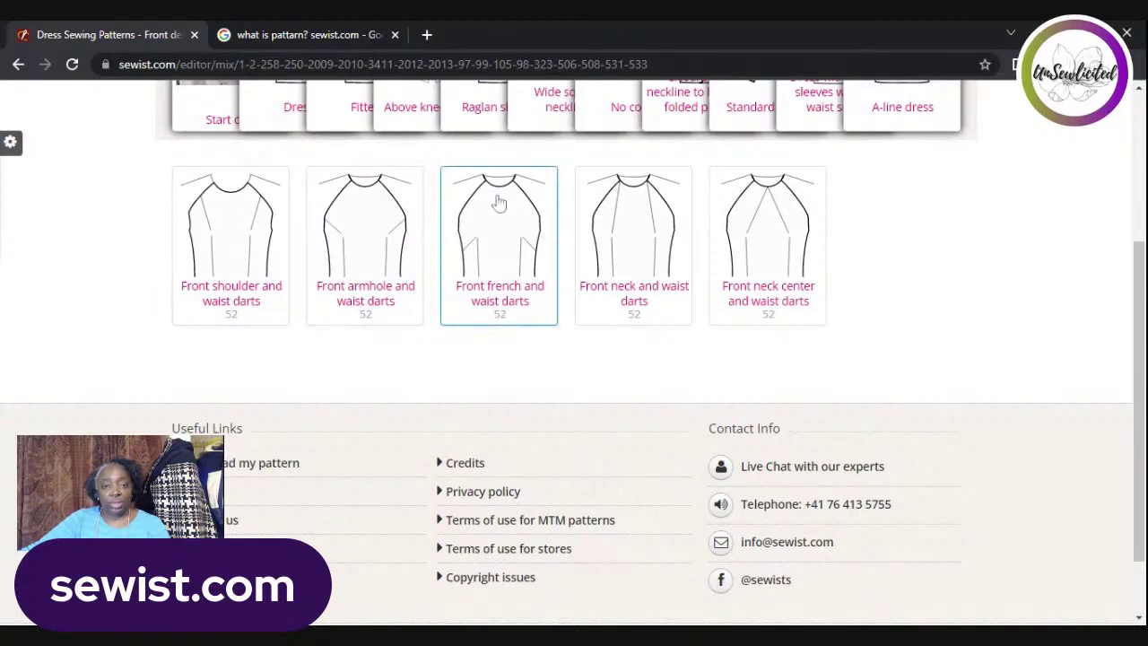
click(495, 263)
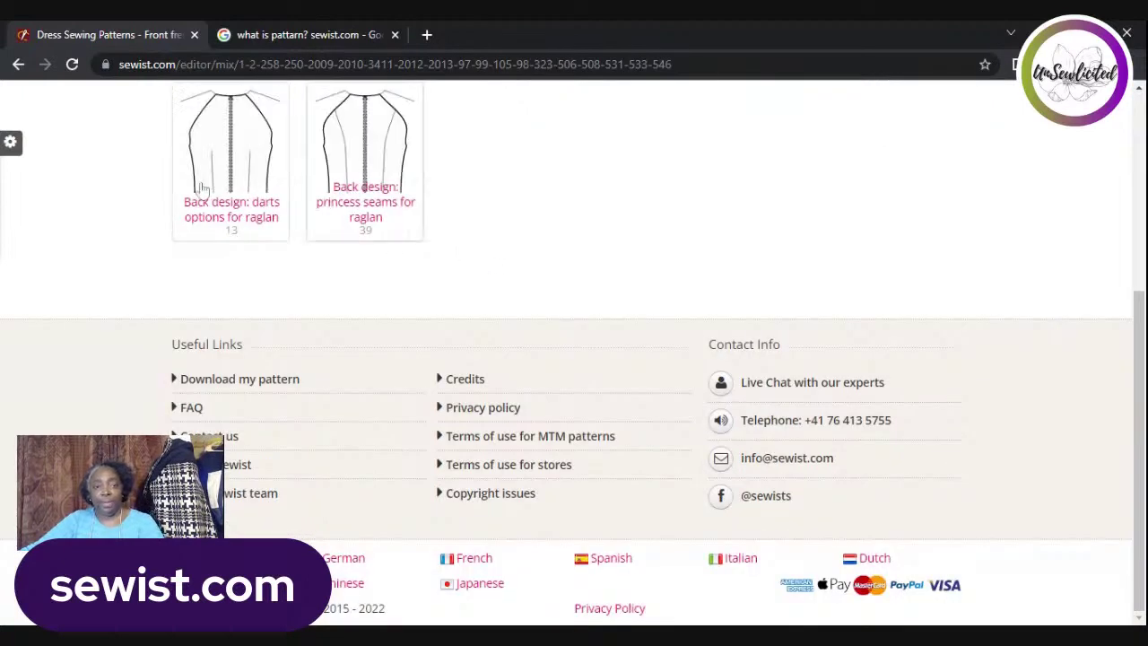
scroll(241, 209, up, 1)
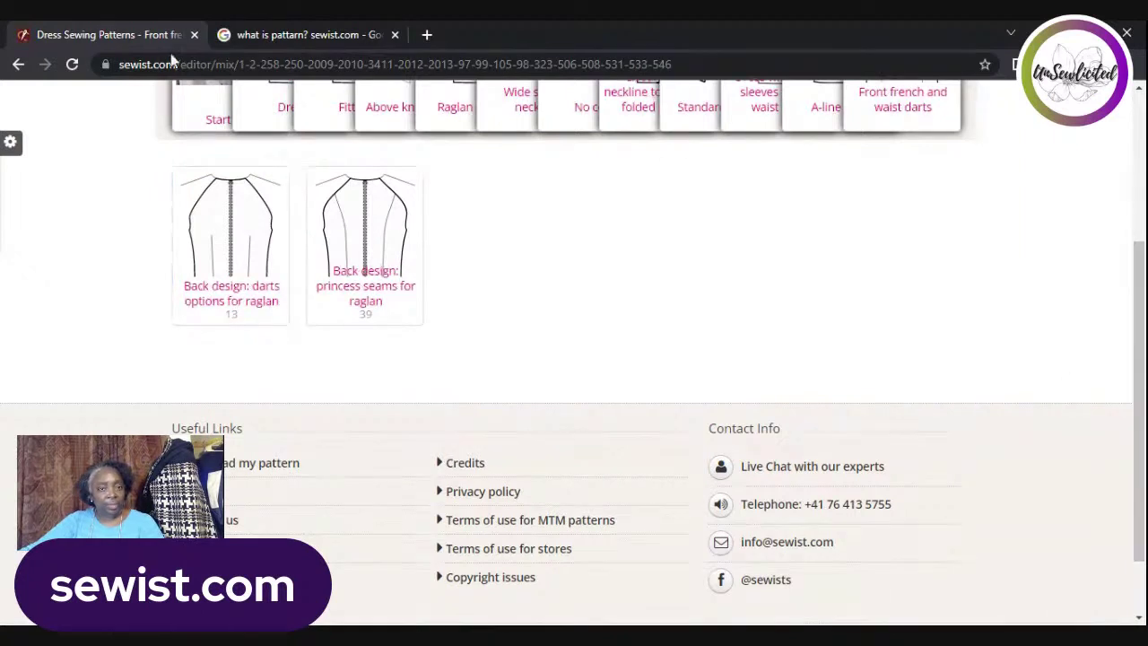
click(193, 274)
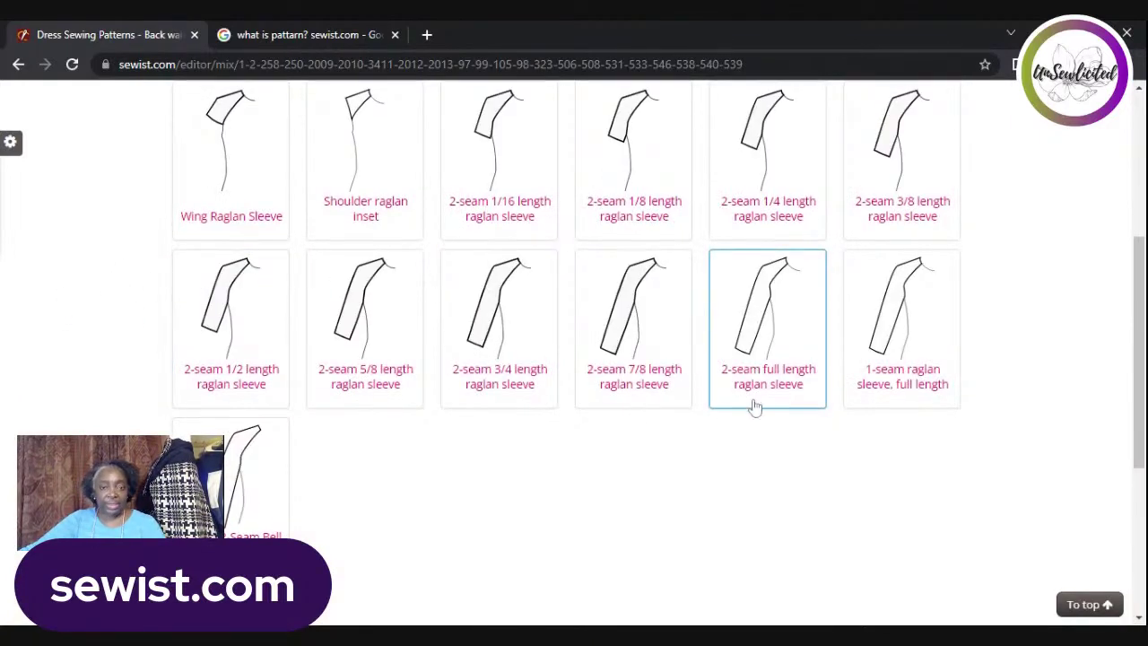
- Look over the raglan sleeve lengths and choose Shoulder raglan inset for the dress
scroll(754, 409, up, 2)
scroll(767, 411, down, 1)
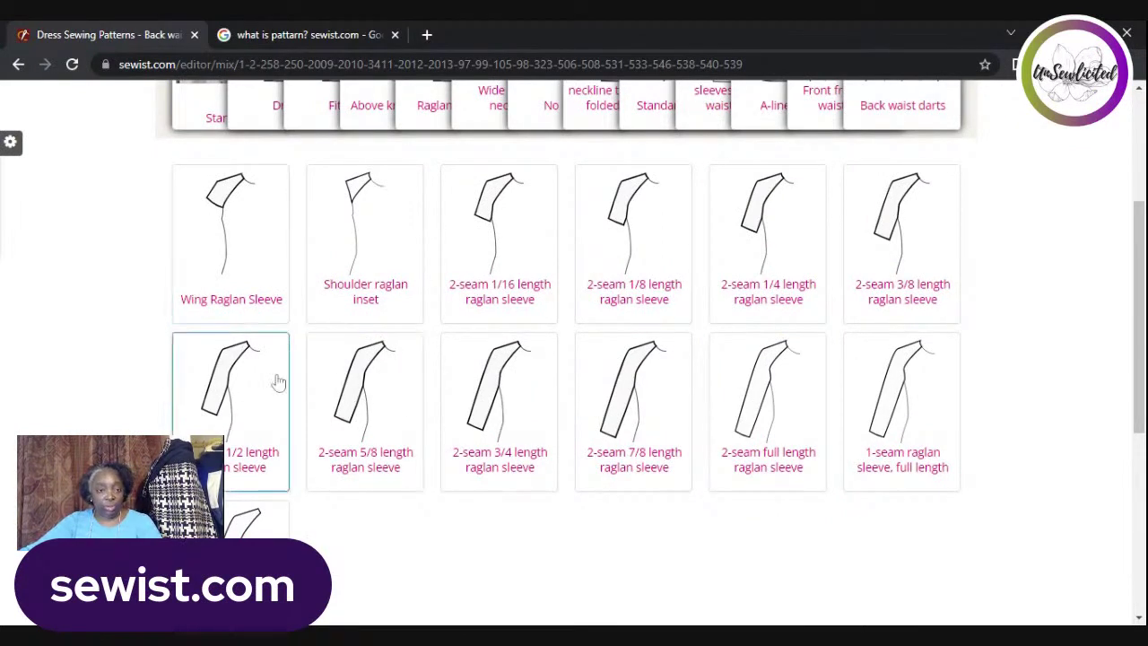
scroll(616, 260, up, 2)
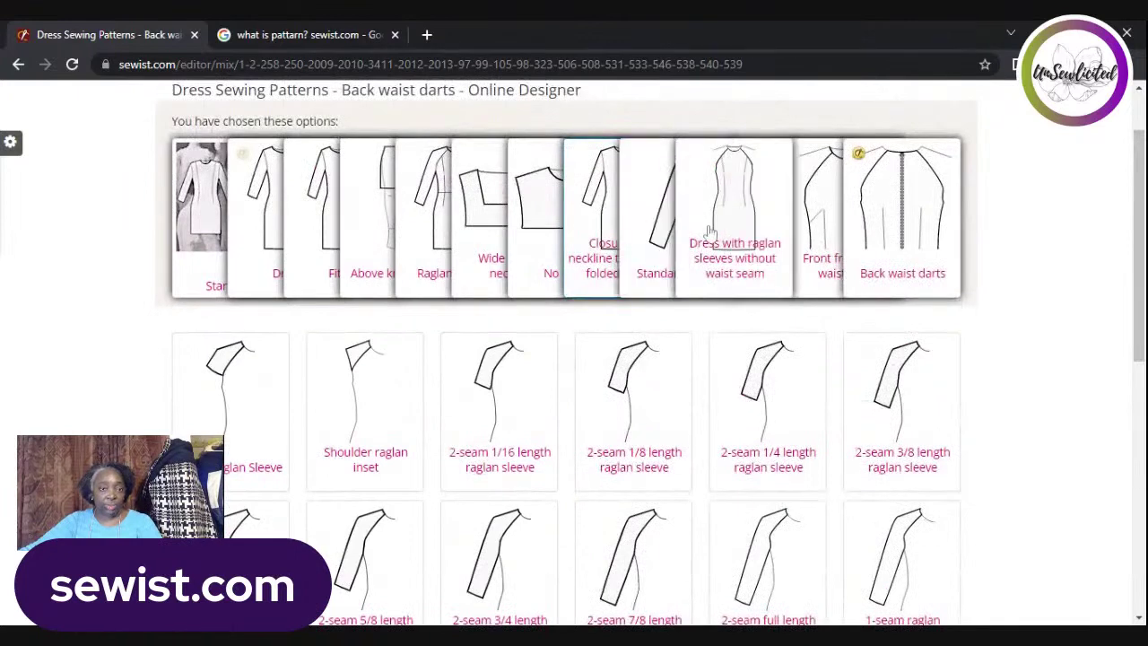
scroll(499, 302, down, 3)
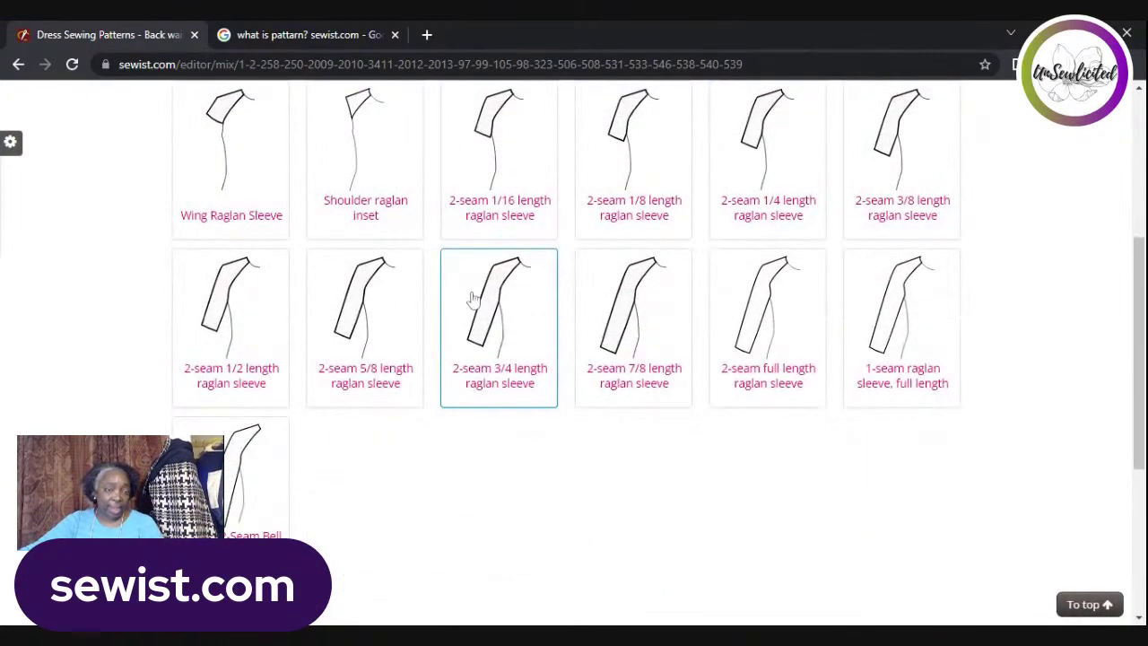
scroll(526, 264, up, 2)
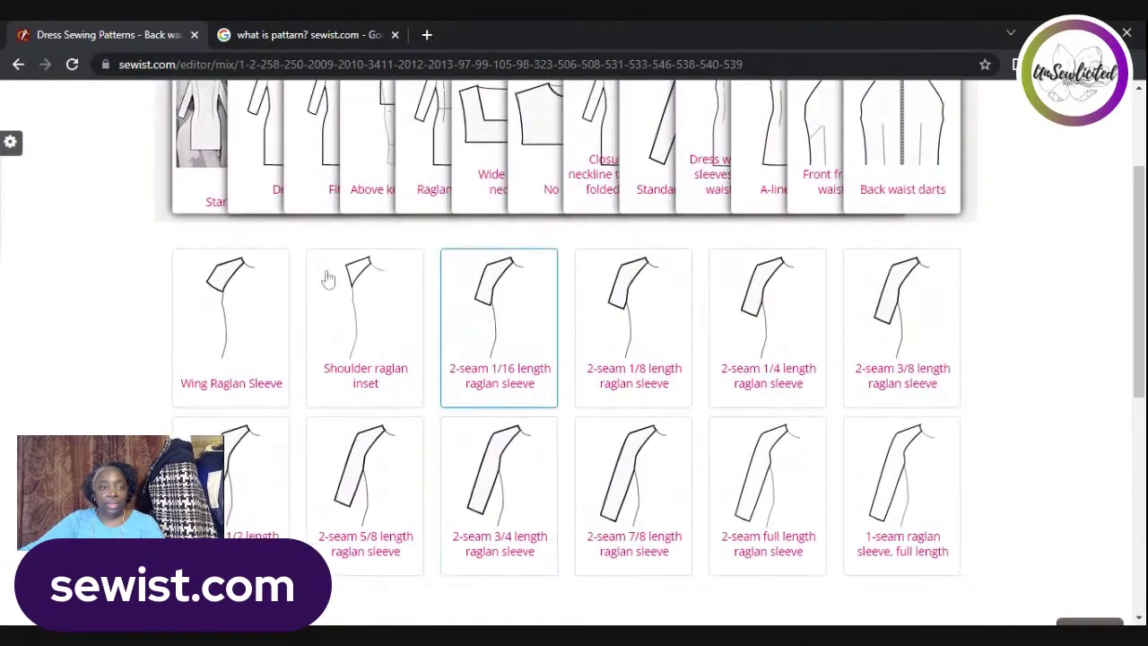
click(358, 312)
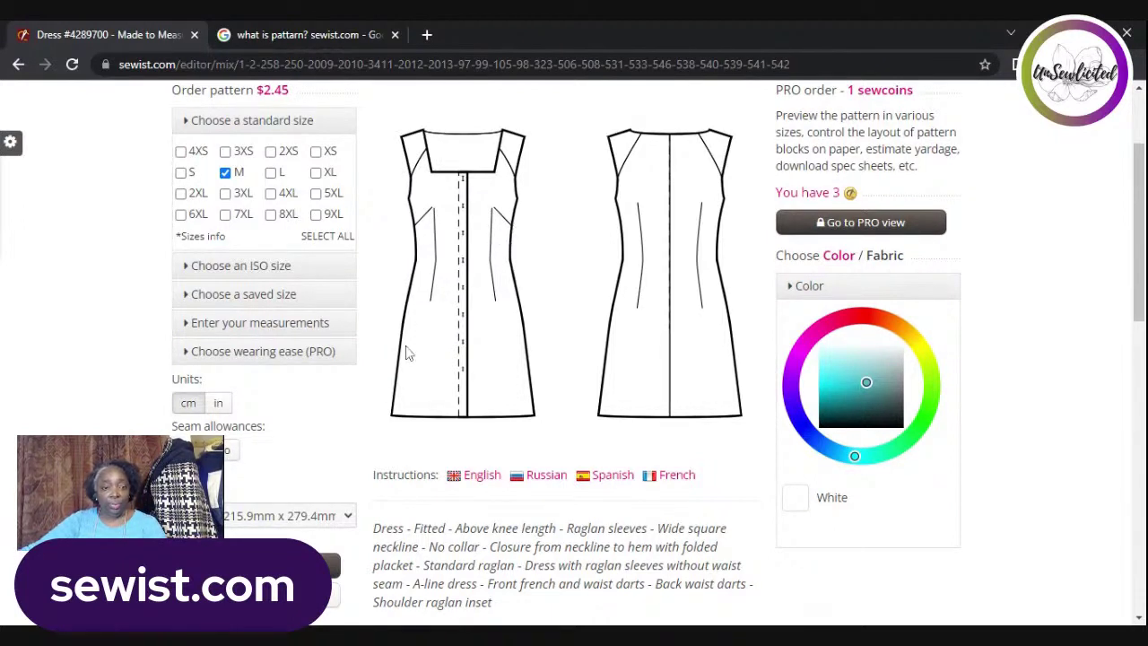
- Highlight the summary of chosen options and the design number on the finished dress pattern page
scroll(547, 489, down, 1)
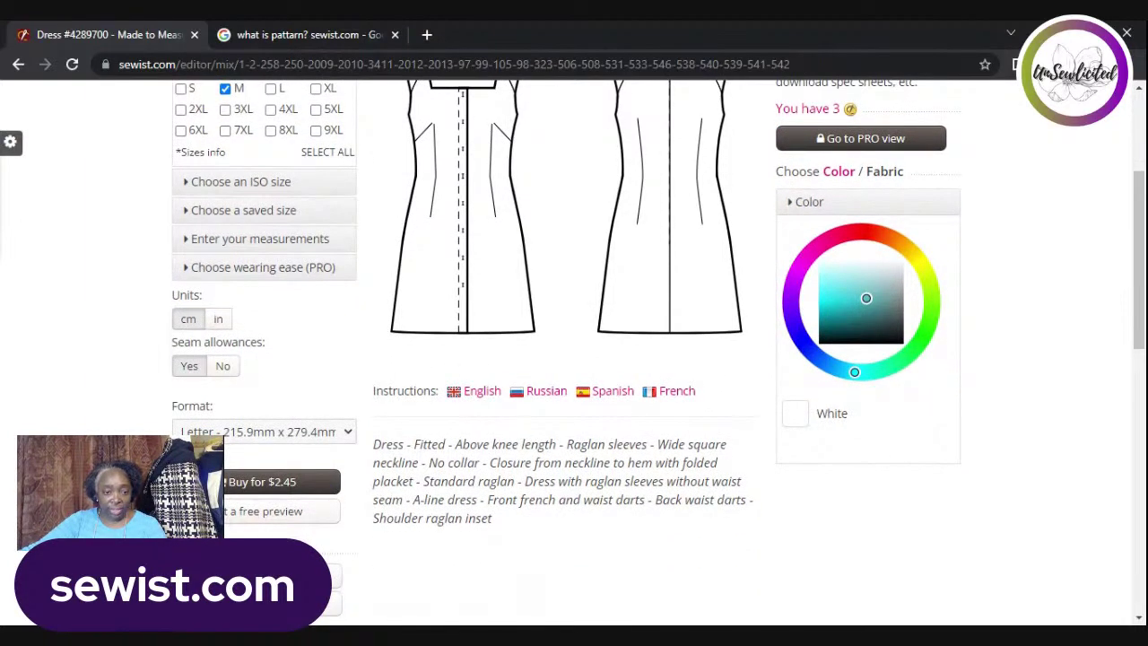
drag(373, 443, 693, 526)
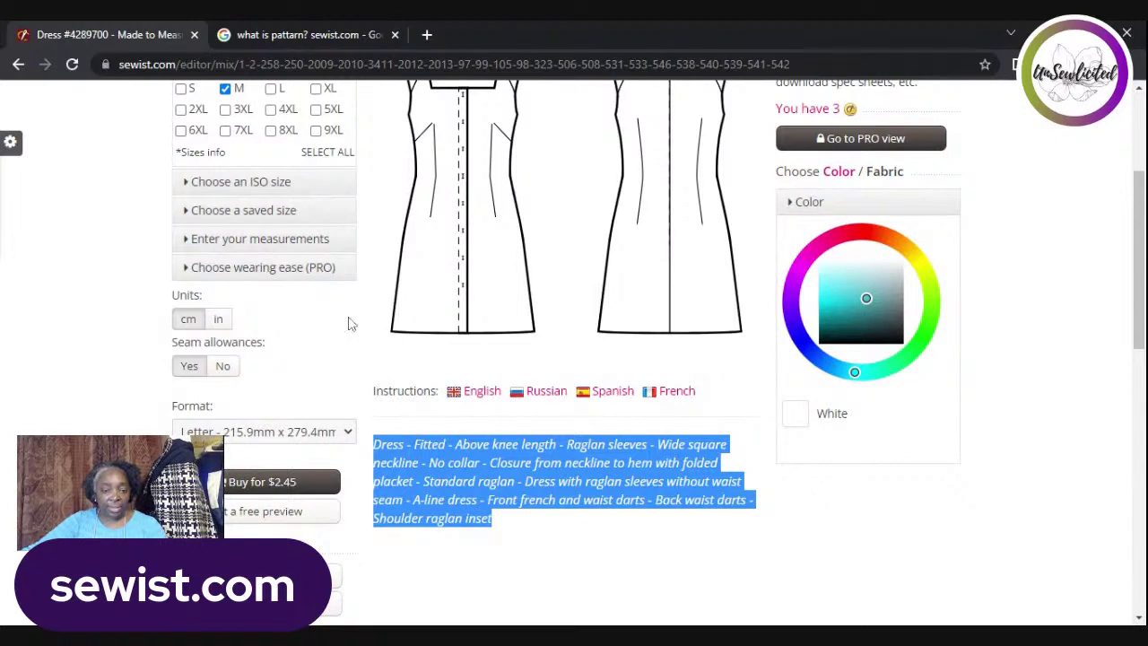
scroll(503, 238, up, 3)
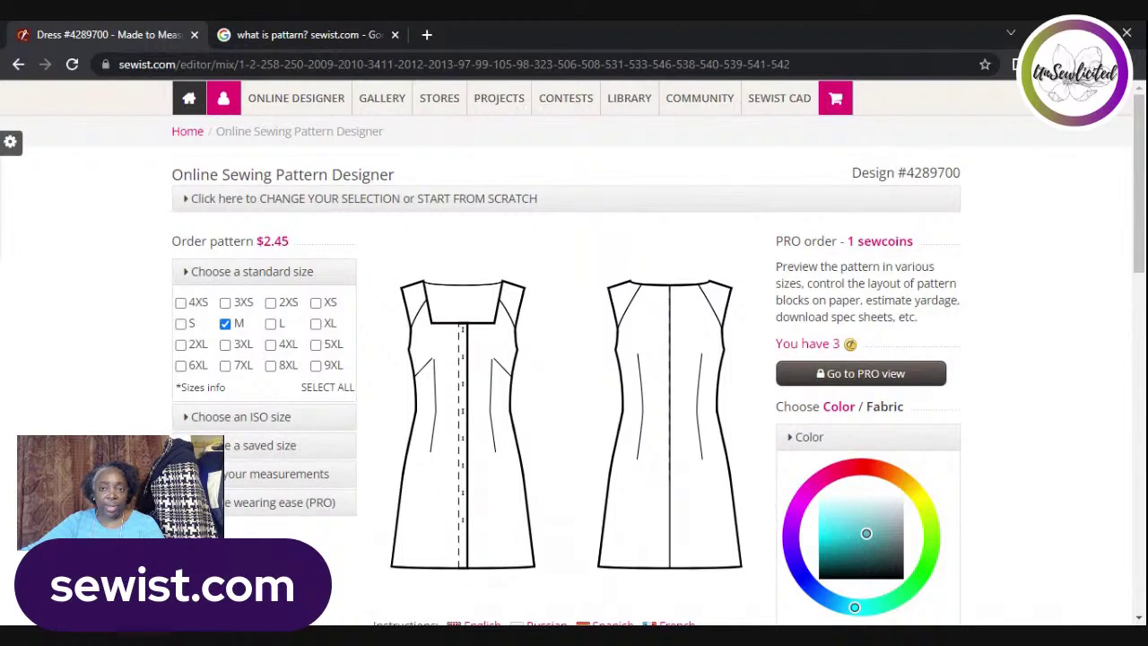
drag(907, 173, 974, 174)
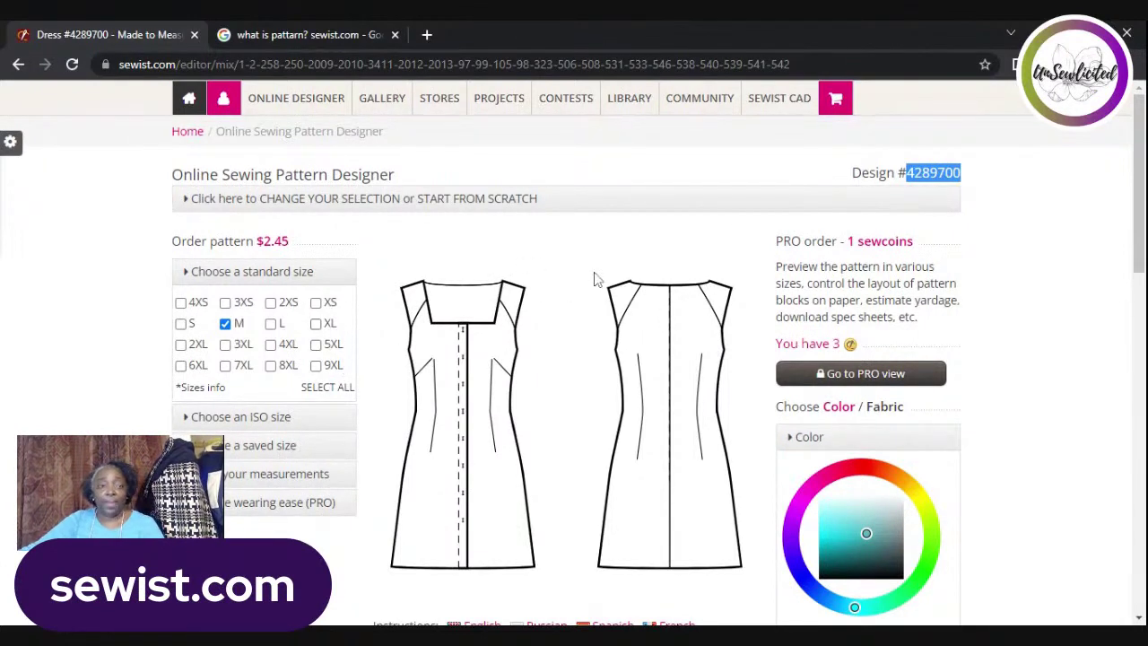
scroll(367, 301, down, 1)
scroll(382, 302, up, 1)
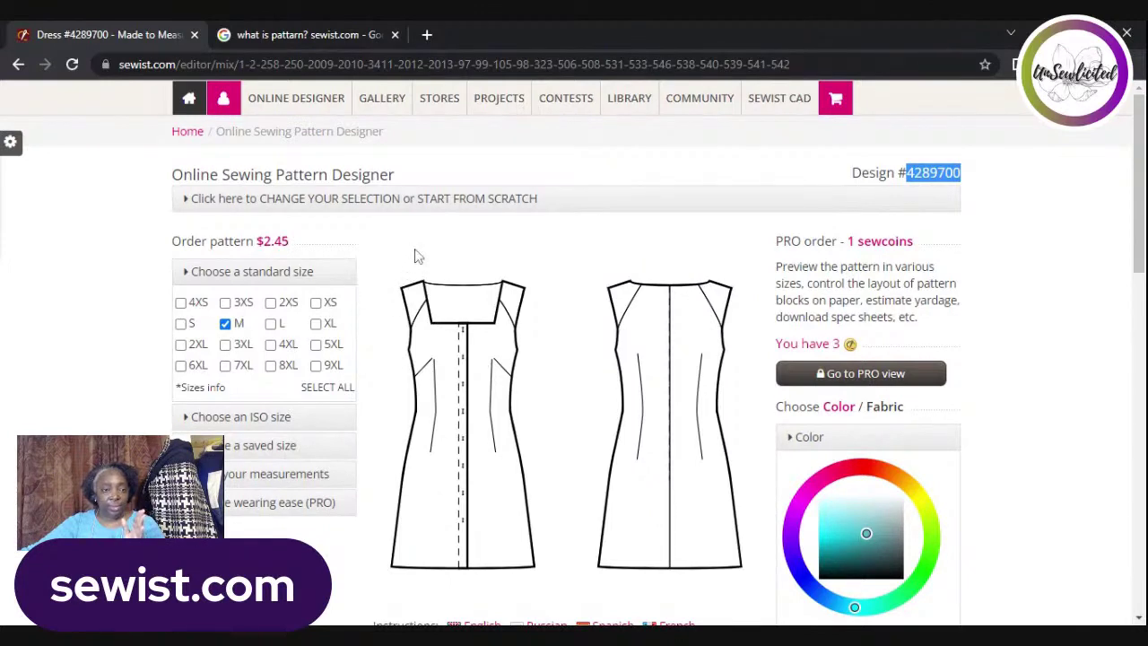
- Add standard size 9XL to the pattern order alongside M and review the price for the chosen sizes
scroll(420, 252, down, 1)
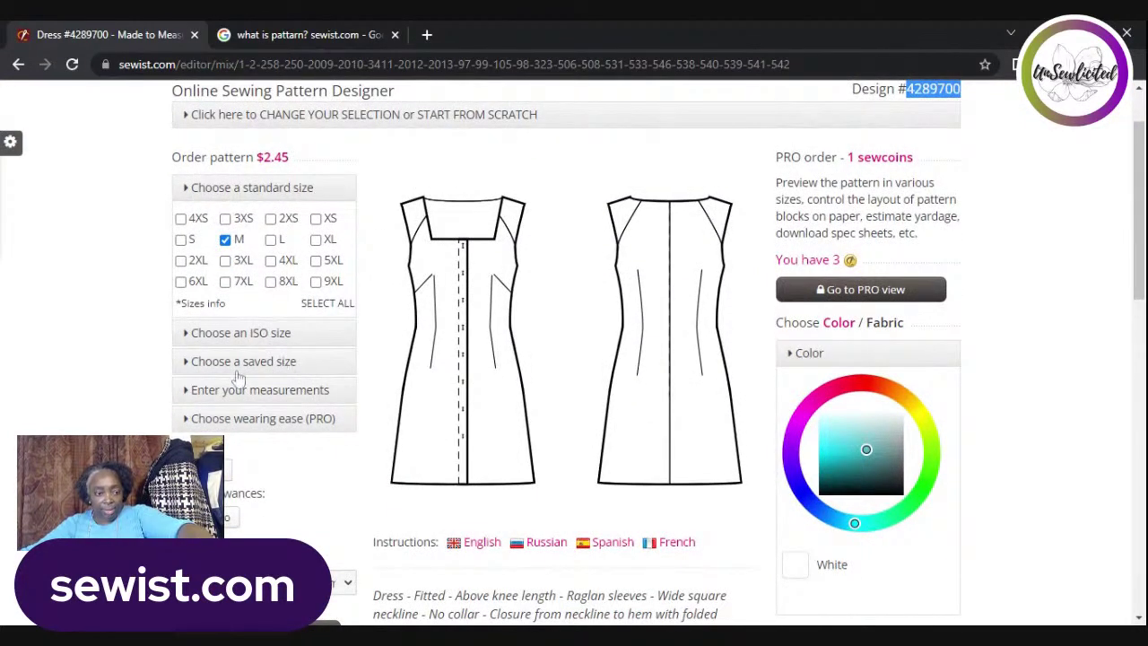
key(ctrl+plus)
key(ctrl+plus)
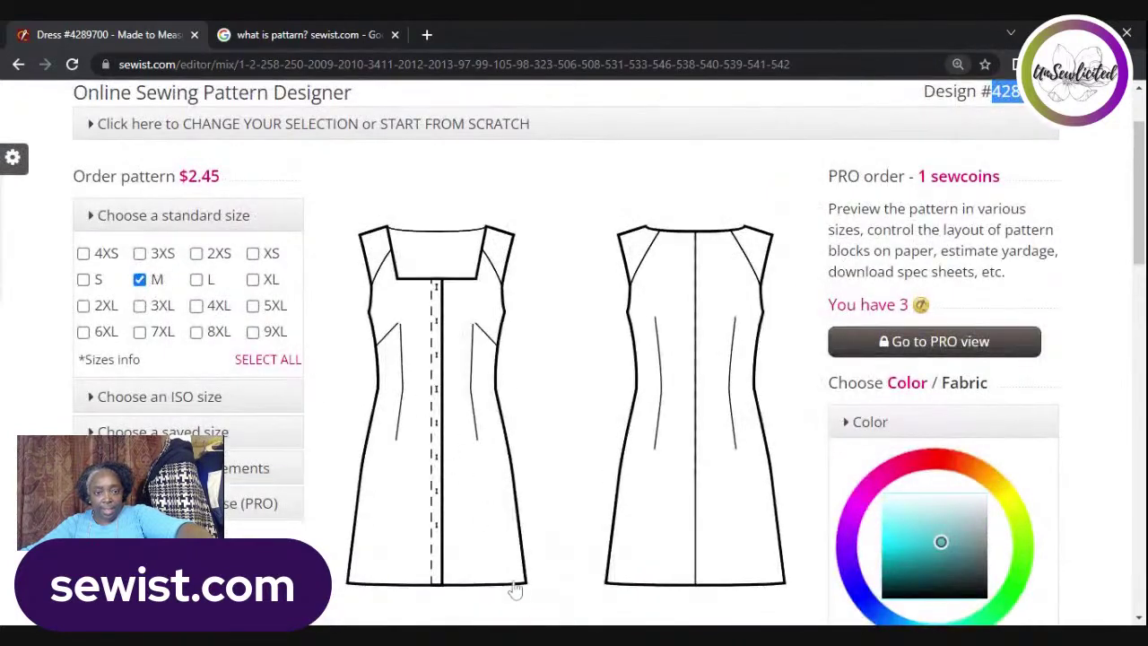
key(ctrl+plus)
key(ctrl+plus)
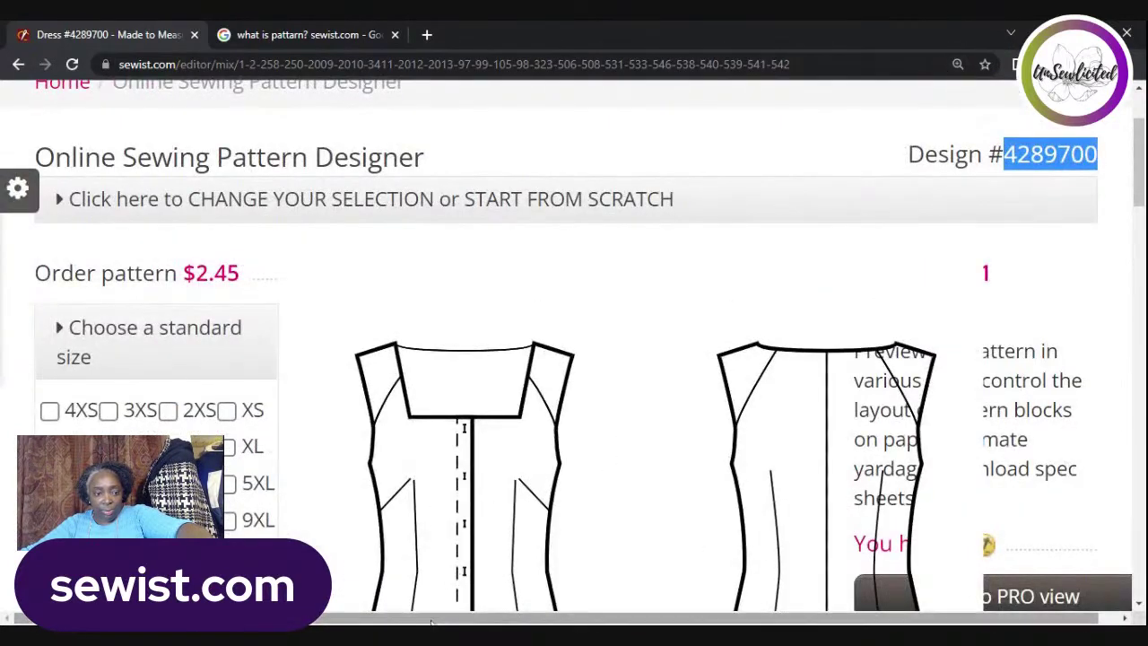
scroll(258, 422, down, 1)
scroll(258, 422, down, 2)
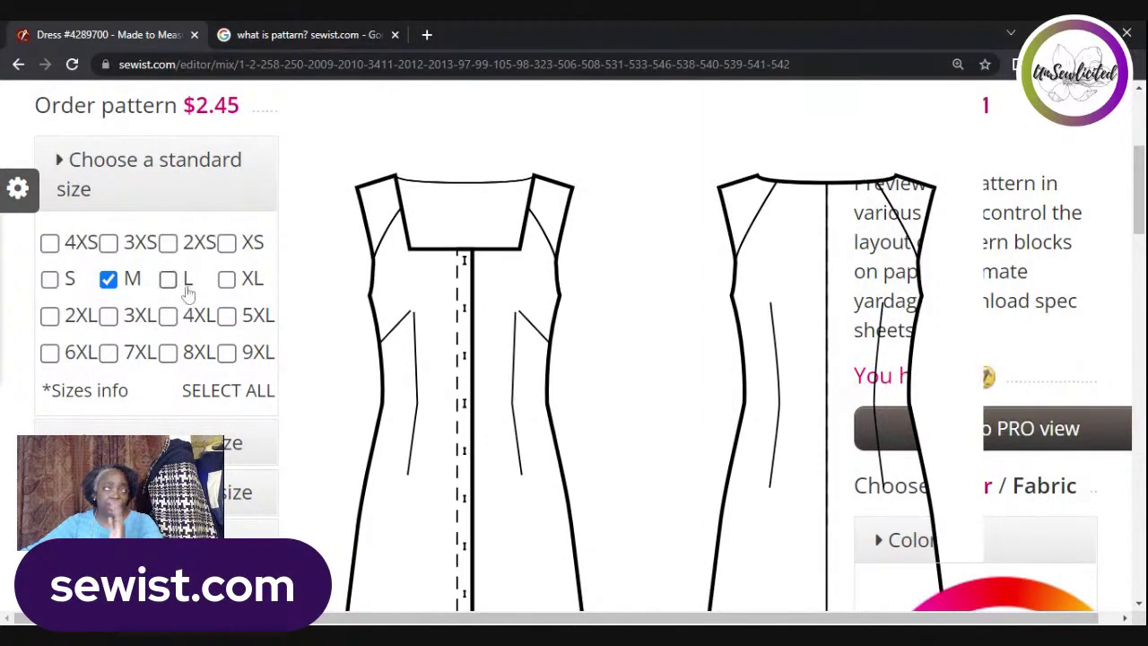
click(228, 355)
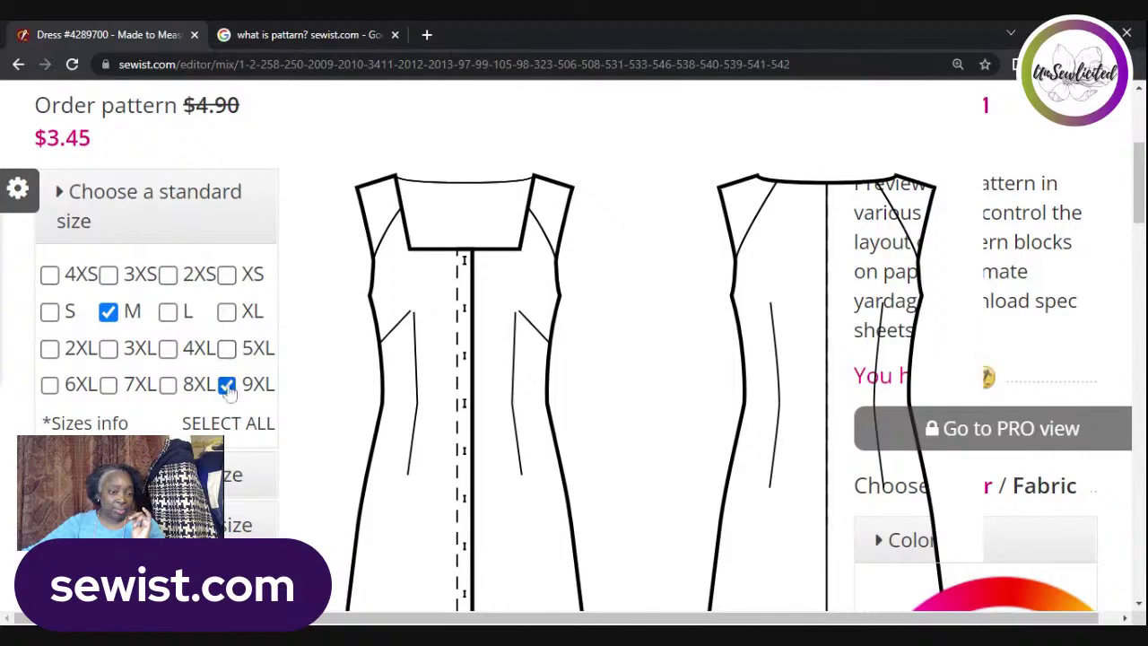
scroll(256, 390, down, 2)
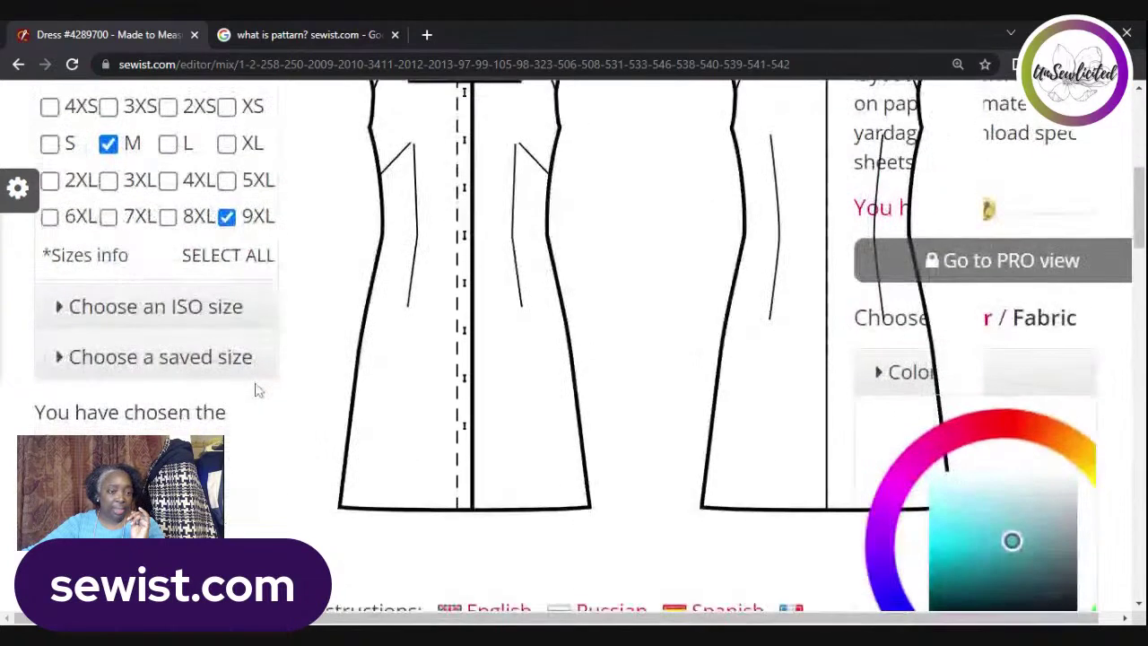
scroll(260, 383, down, 2)
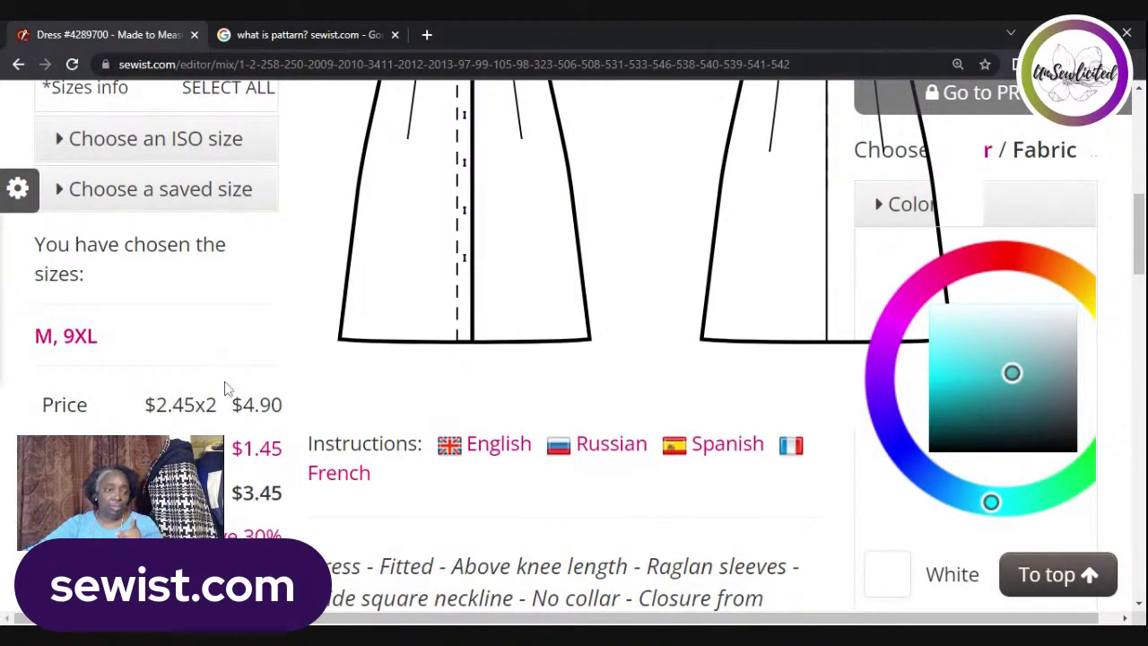
scroll(225, 379, up, 2)
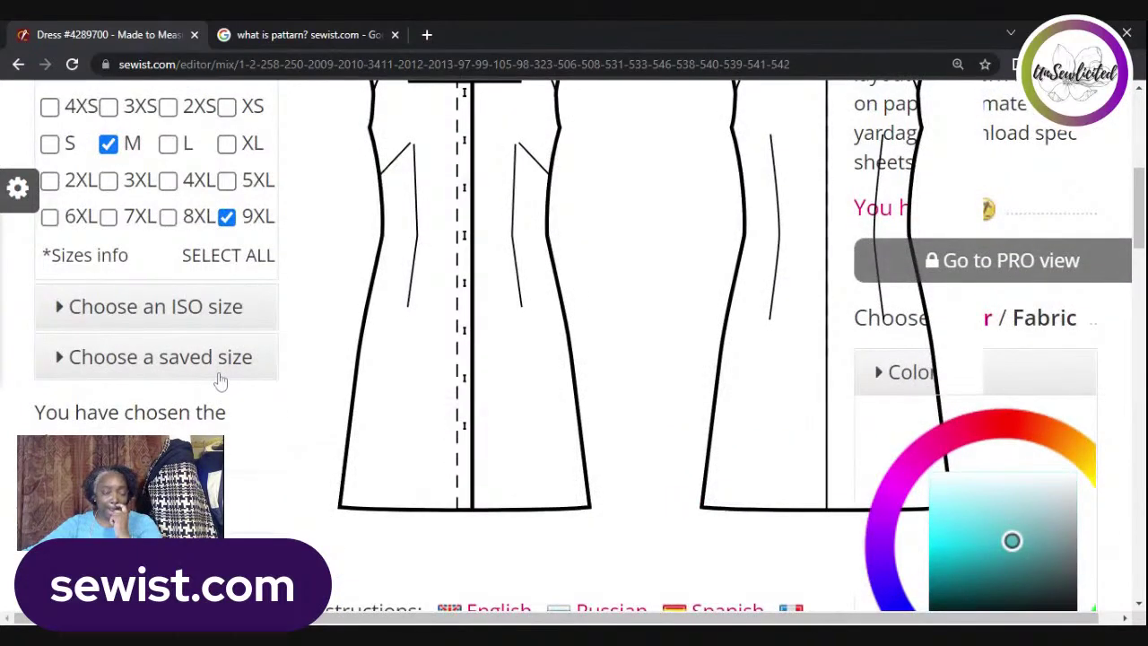
scroll(256, 381, up, 3)
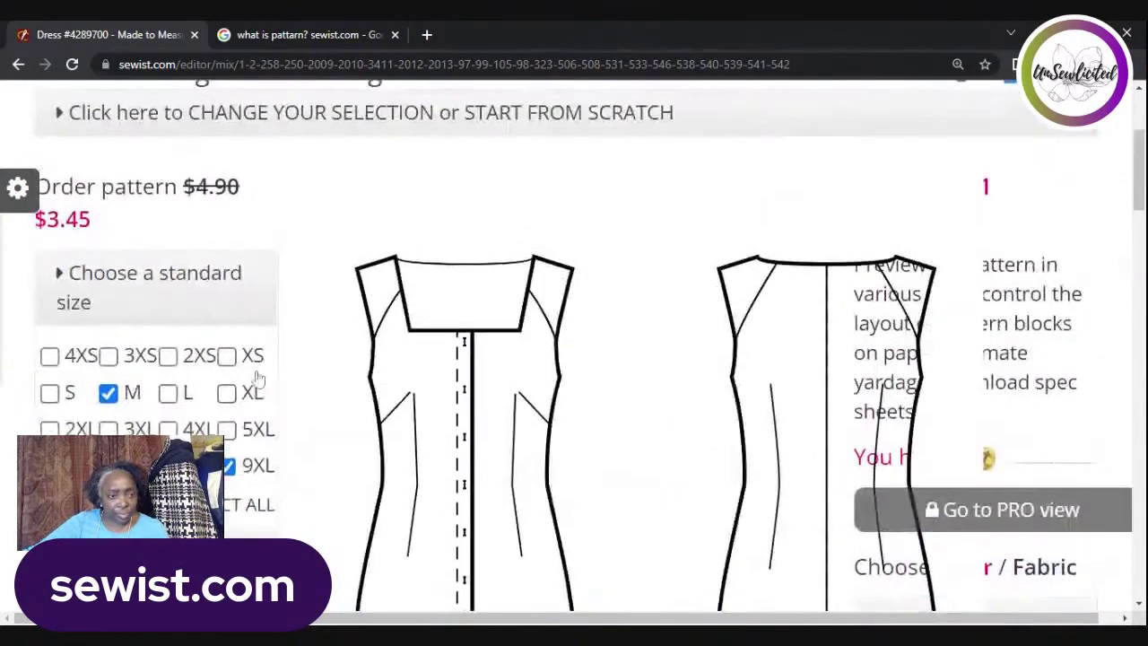
- Remove standard size M from the pattern order, keeping 9XL, and review the single-size price
click(108, 396)
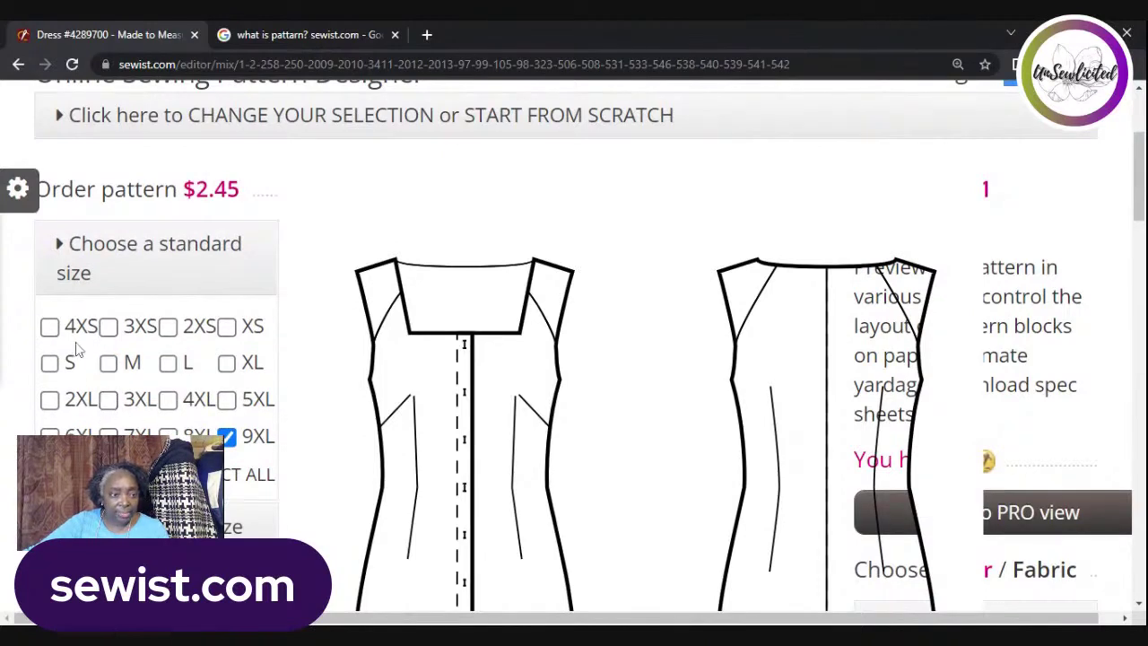
scroll(492, 361, down, 1)
scroll(491, 361, down, 2)
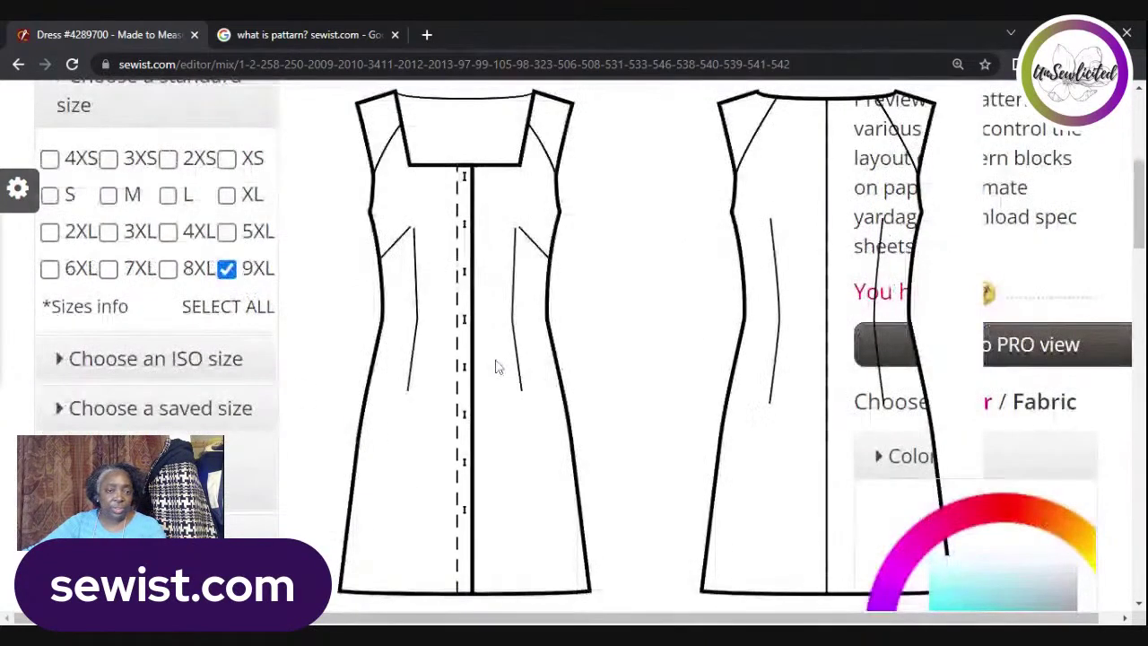
scroll(195, 300, up, 3)
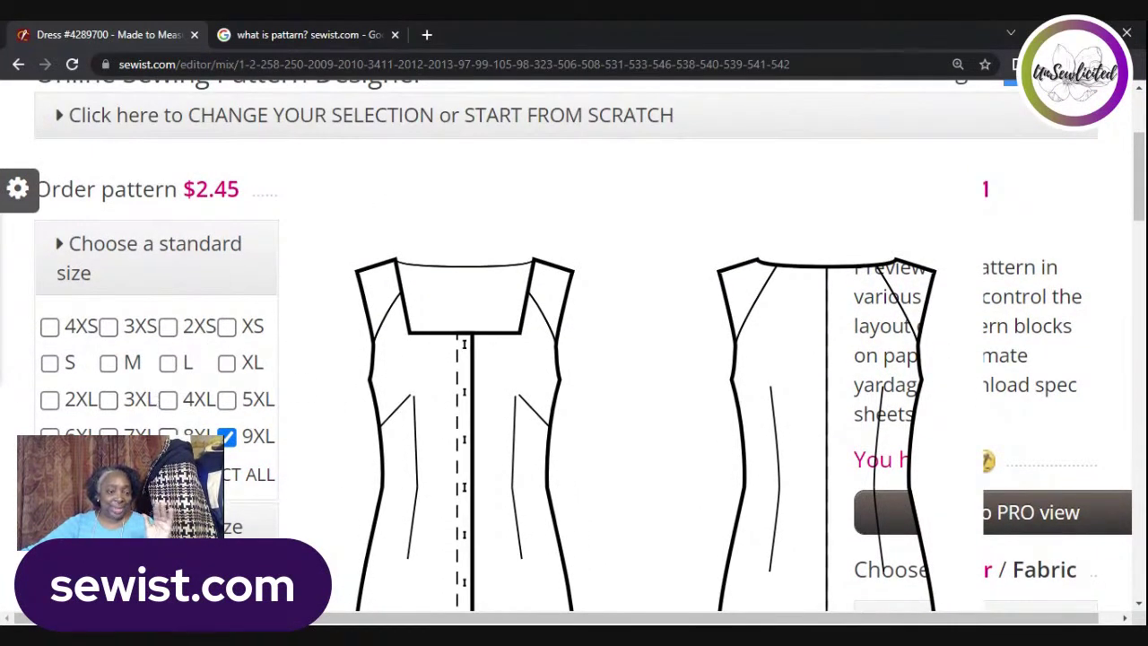
scroll(250, 424, down, 1)
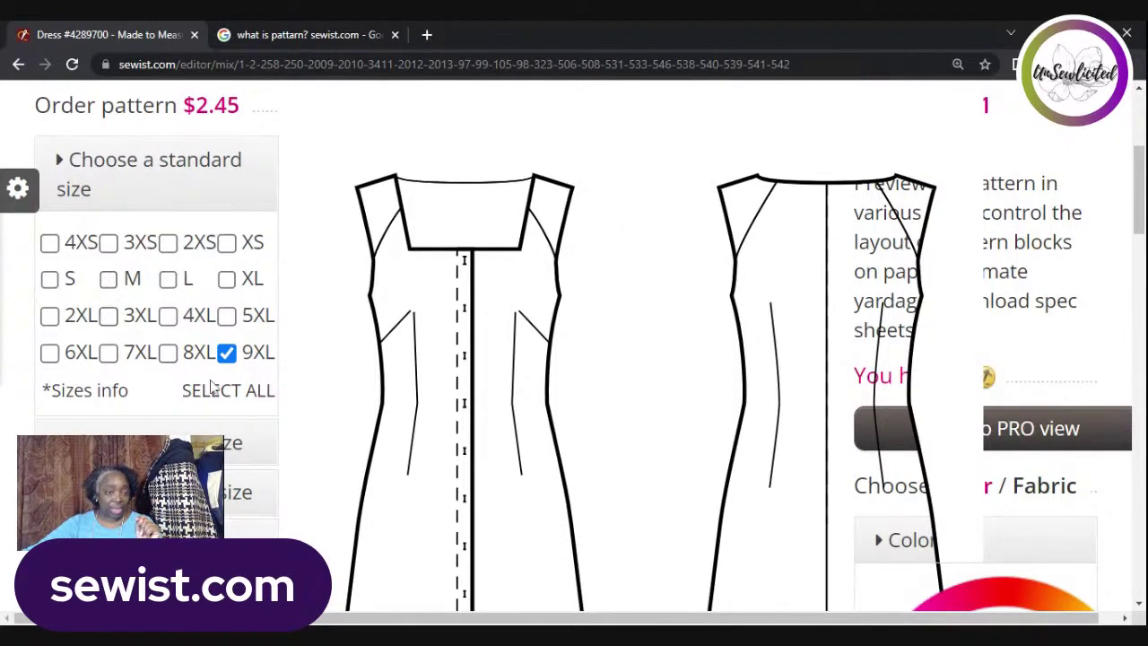
scroll(219, 388, down, 1)
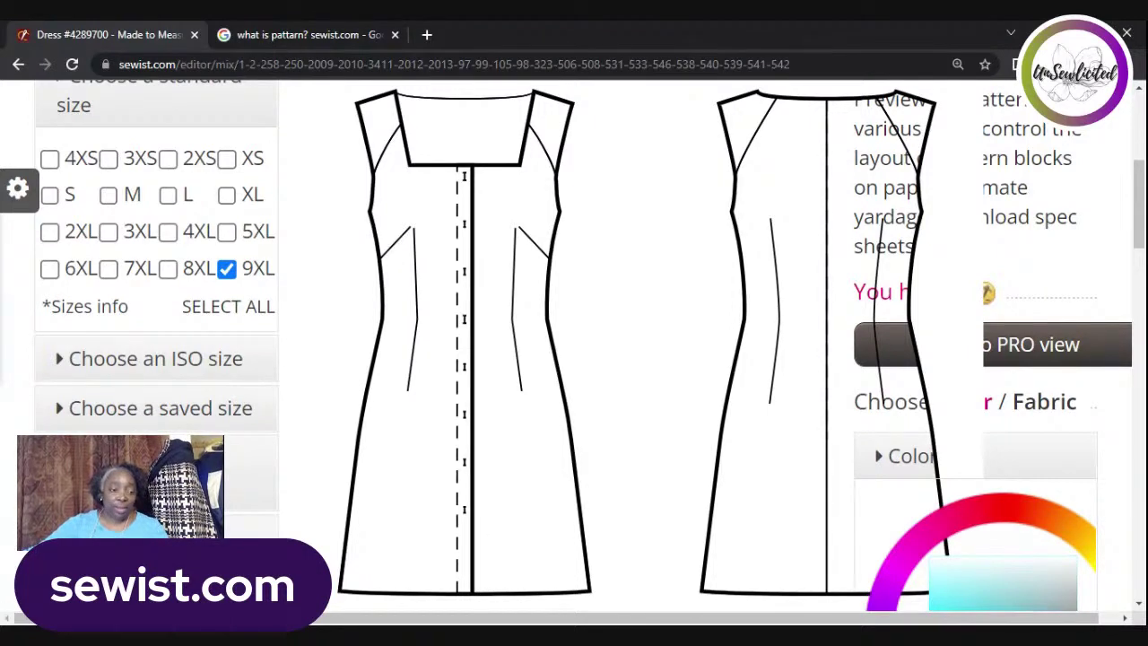
- Expand the saved sizes, deselect standard size 9XL and choose a saved client's size for the pattern
click(185, 412)
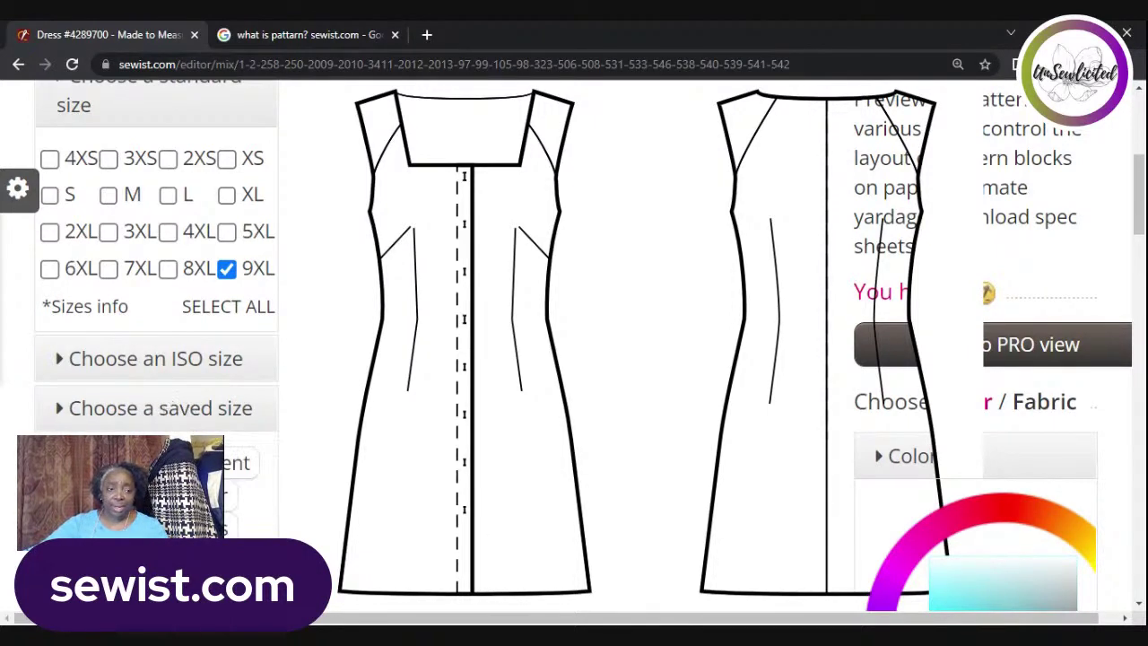
scroll(90, 332, down, 2)
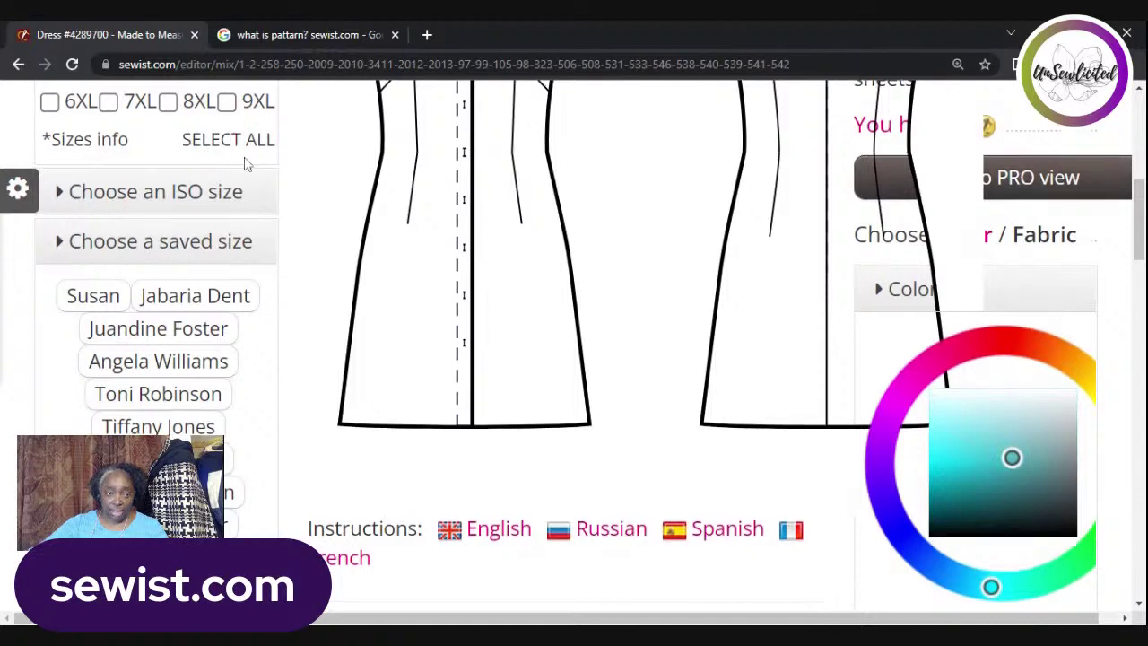
scroll(249, 162, up, 1)
scroll(254, 169, up, 1)
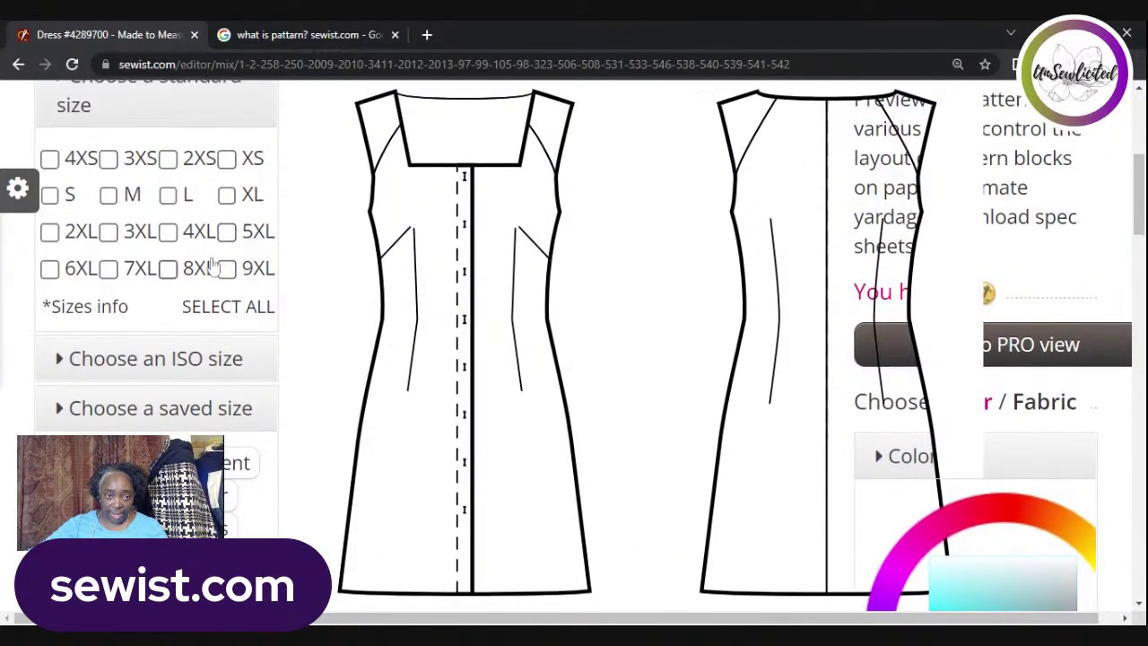
scroll(238, 326, down, 3)
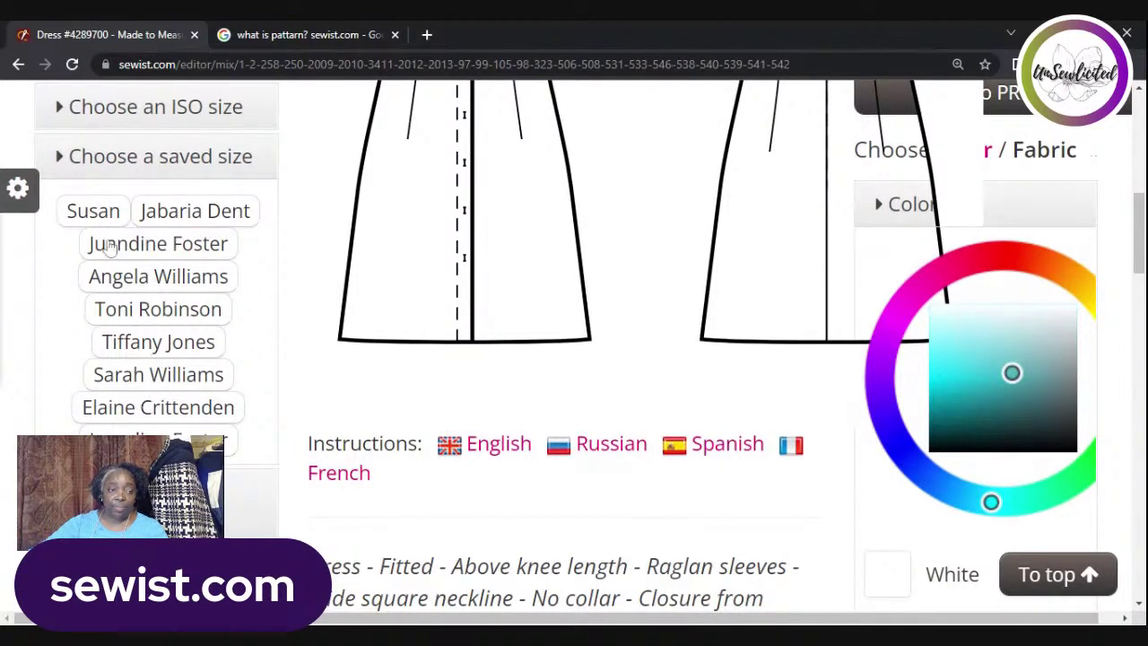
click(176, 408)
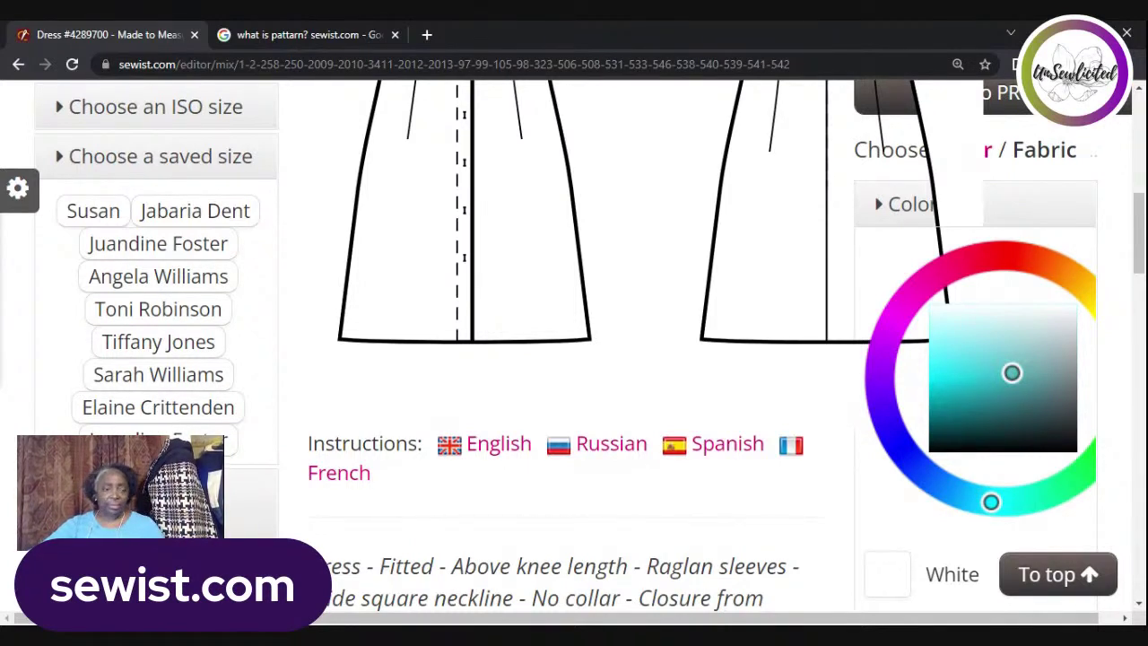
- Expand the section for entering measurements and look over the height, bust, underbust, waist, hip and full hip values
scroll(135, 372, down, 2)
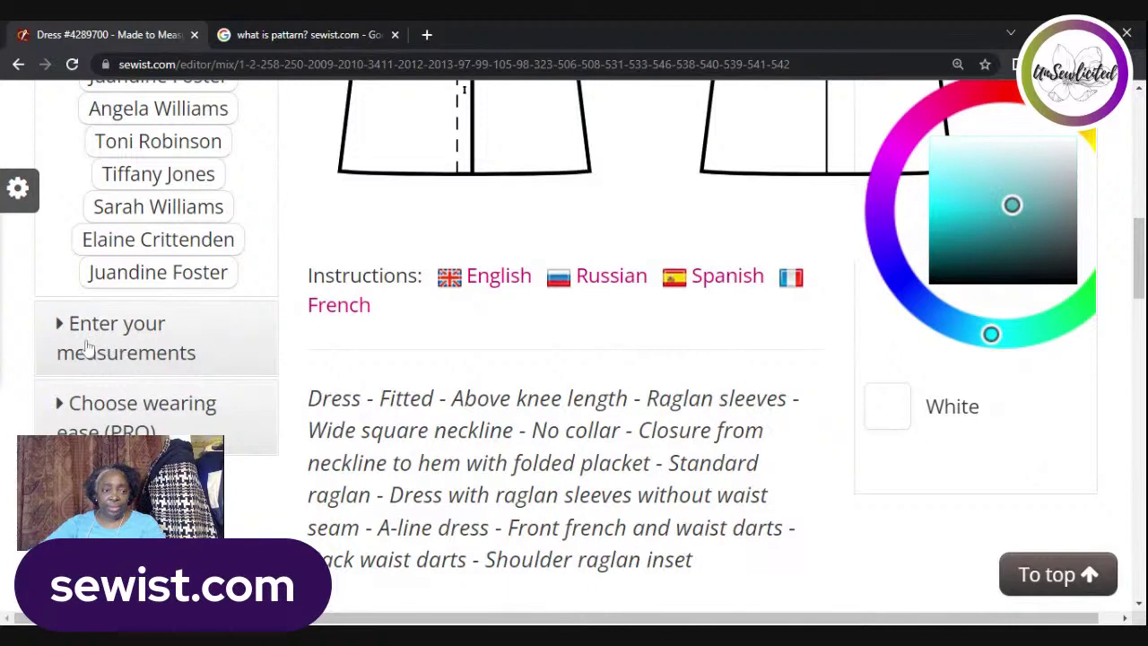
click(130, 348)
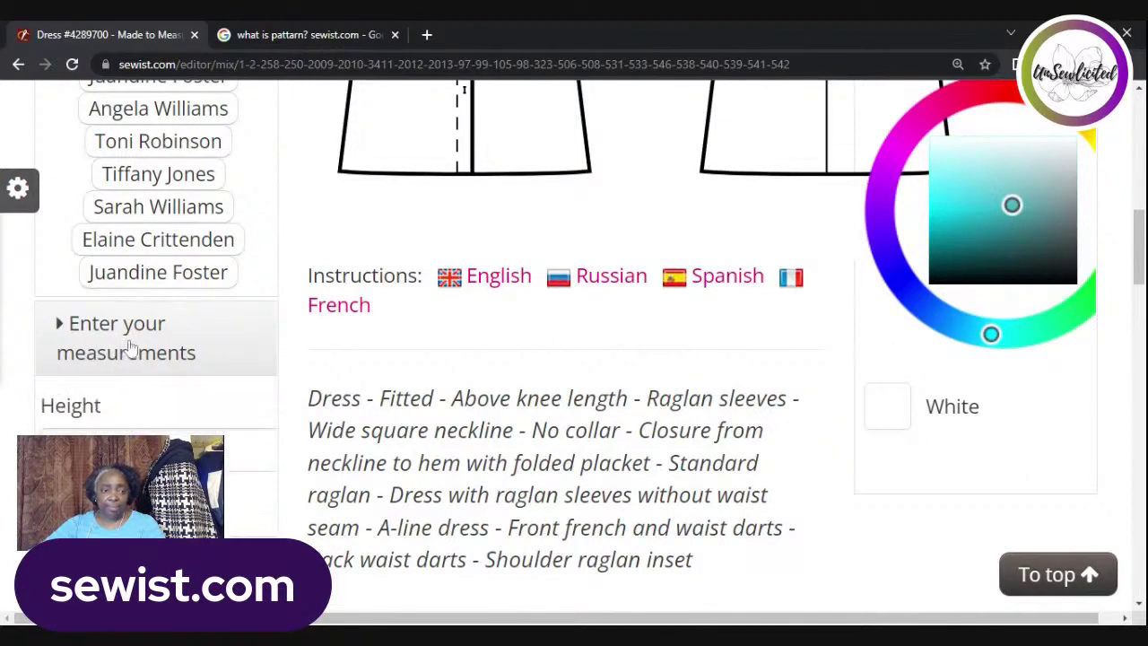
scroll(194, 378, down, 2)
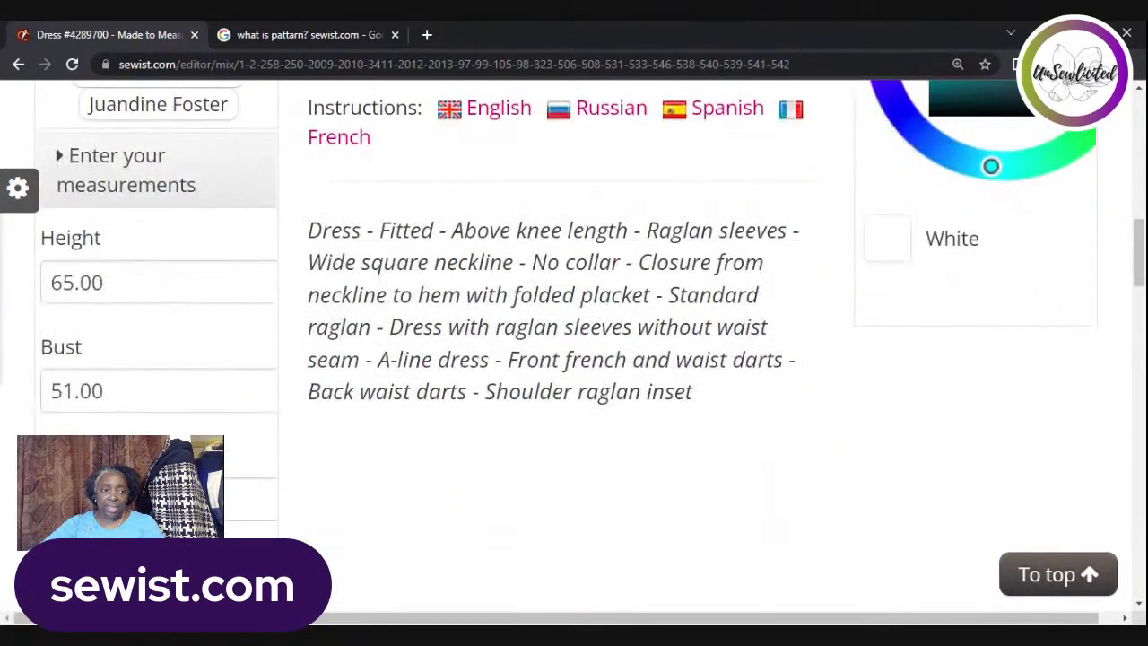
scroll(200, 359, up, 3)
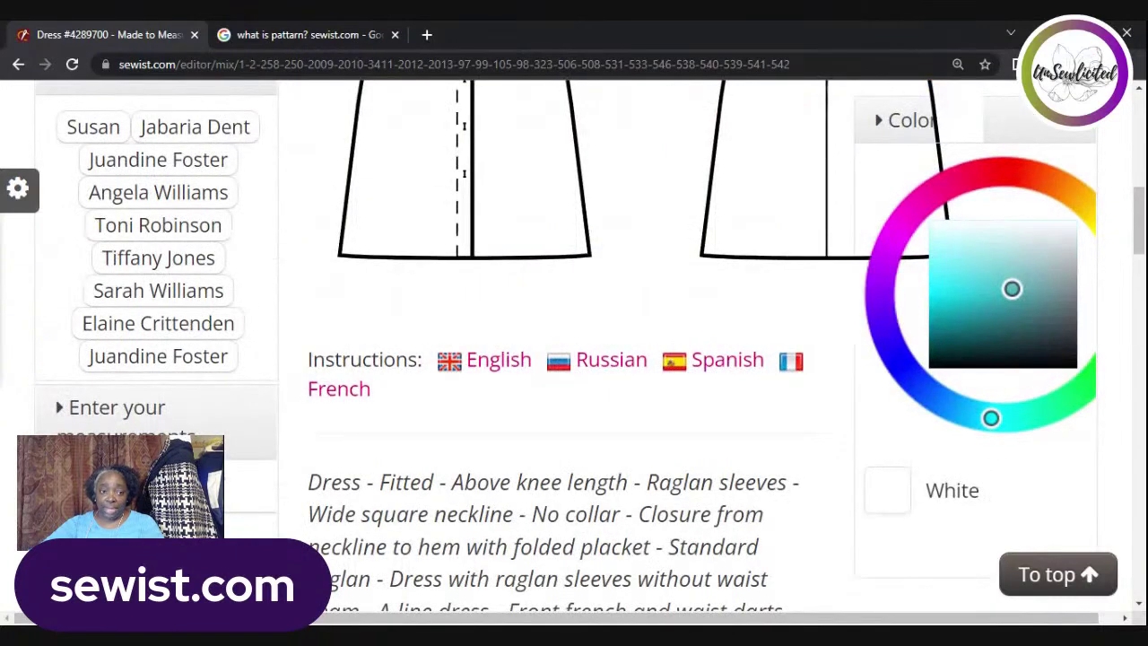
scroll(592, 320, down, 5)
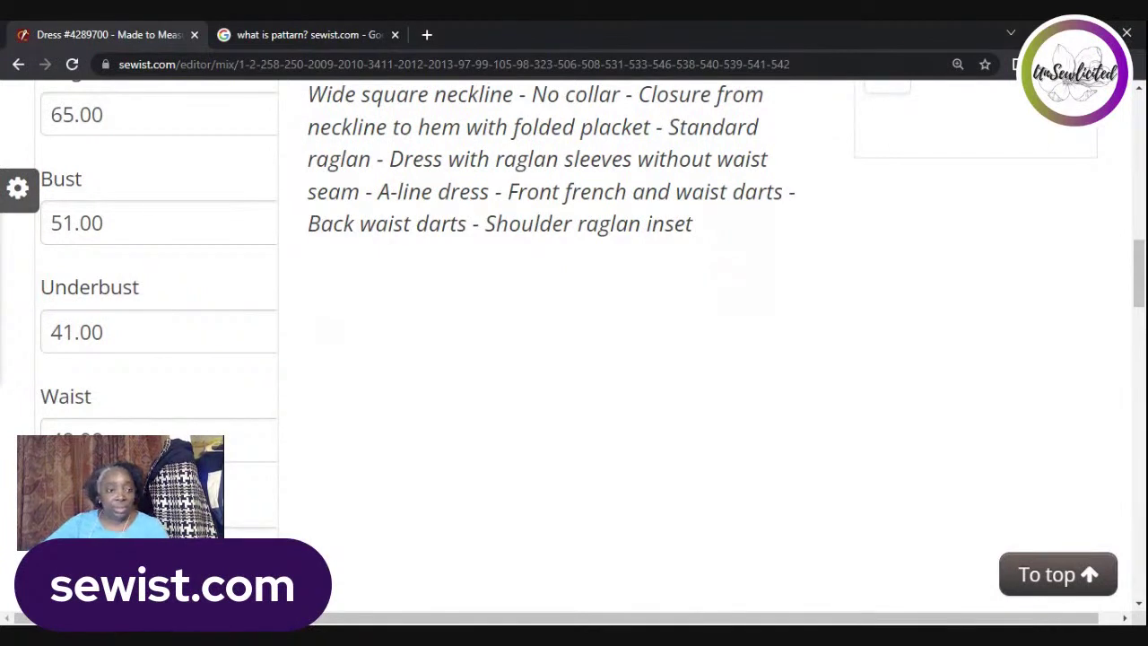
scroll(591, 304, down, 1)
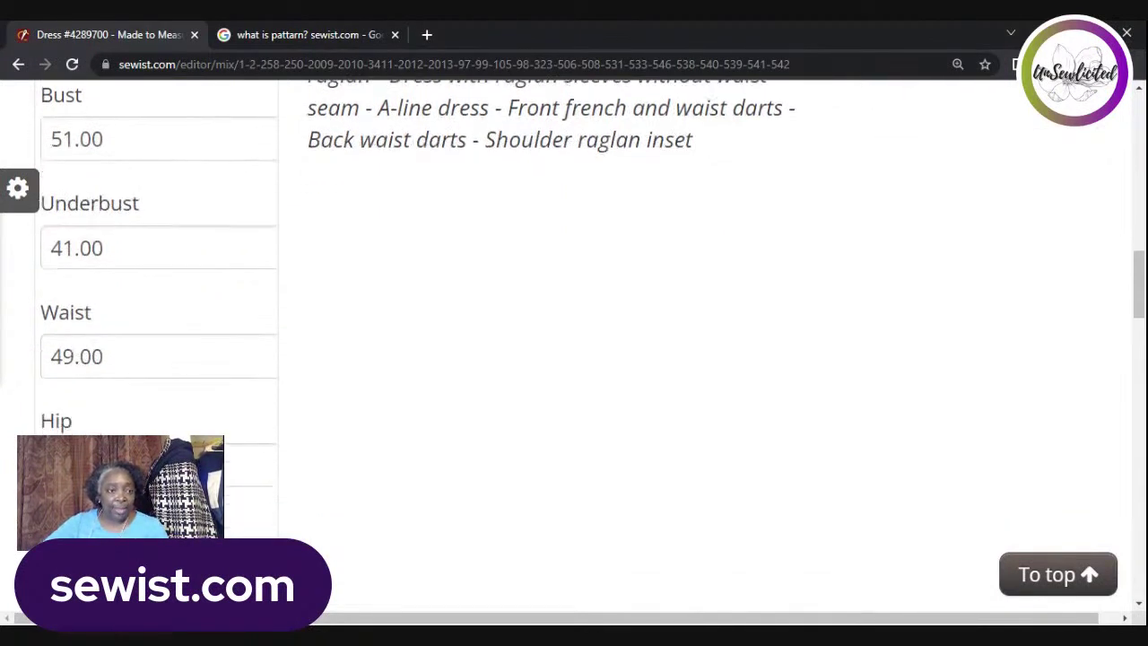
scroll(592, 341, down, 1)
scroll(592, 341, up, 1)
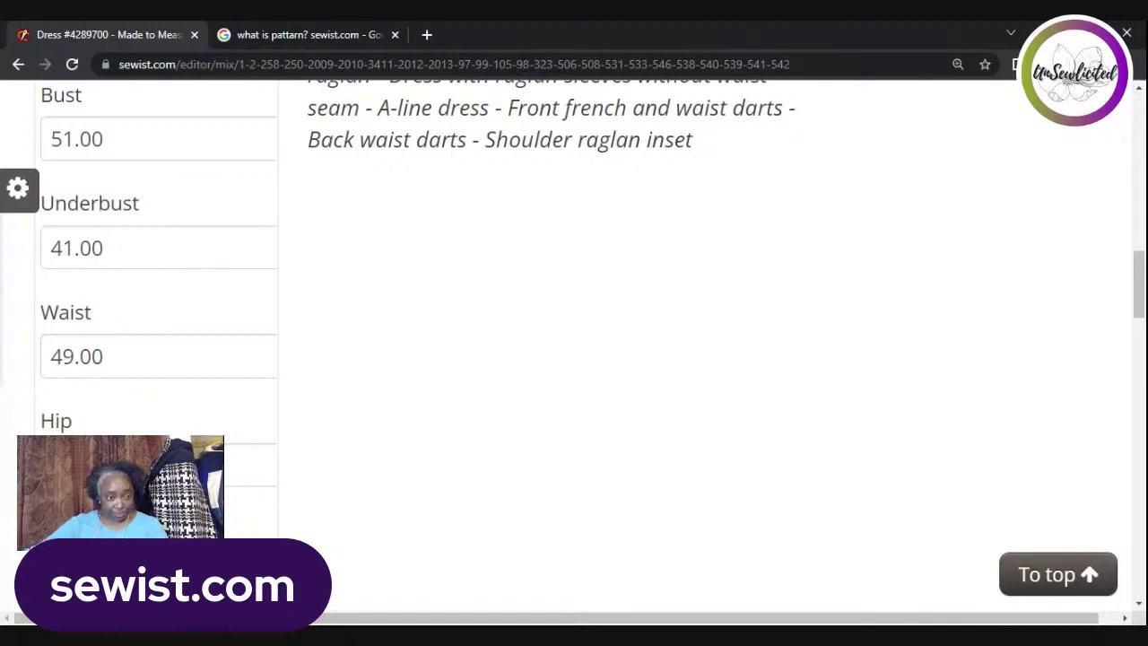
scroll(590, 291, down, 3)
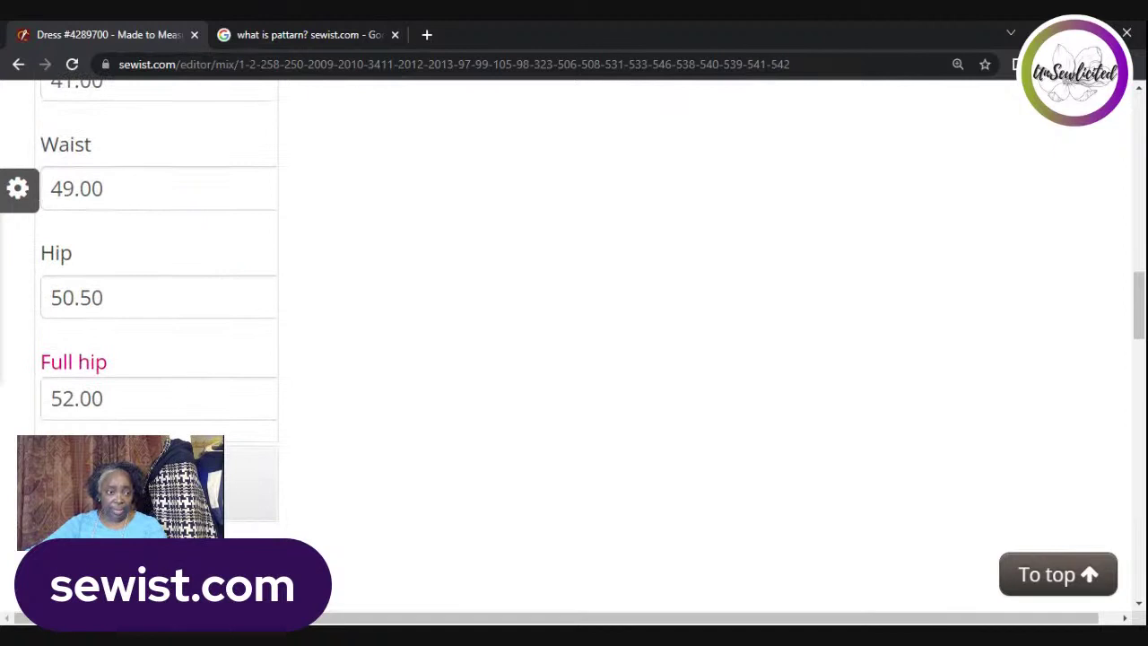
scroll(574, 305, up, 6)
scroll(190, 433, down, 9)
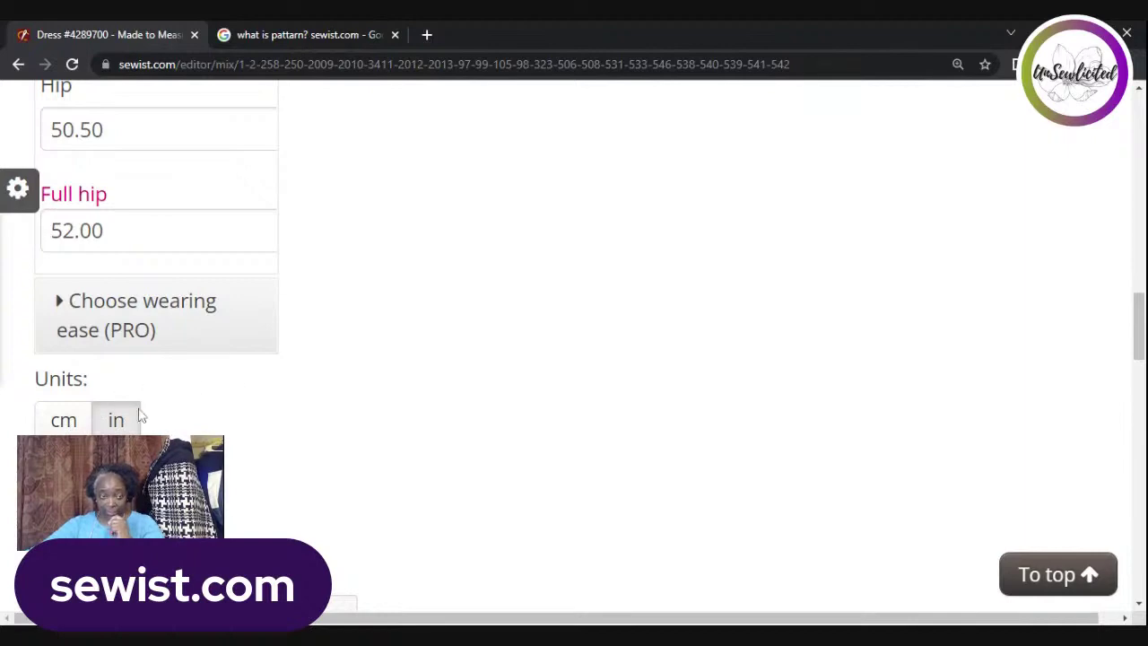
- Try the measurements in centimetres, check the converted values and return the units to inches
click(66, 429)
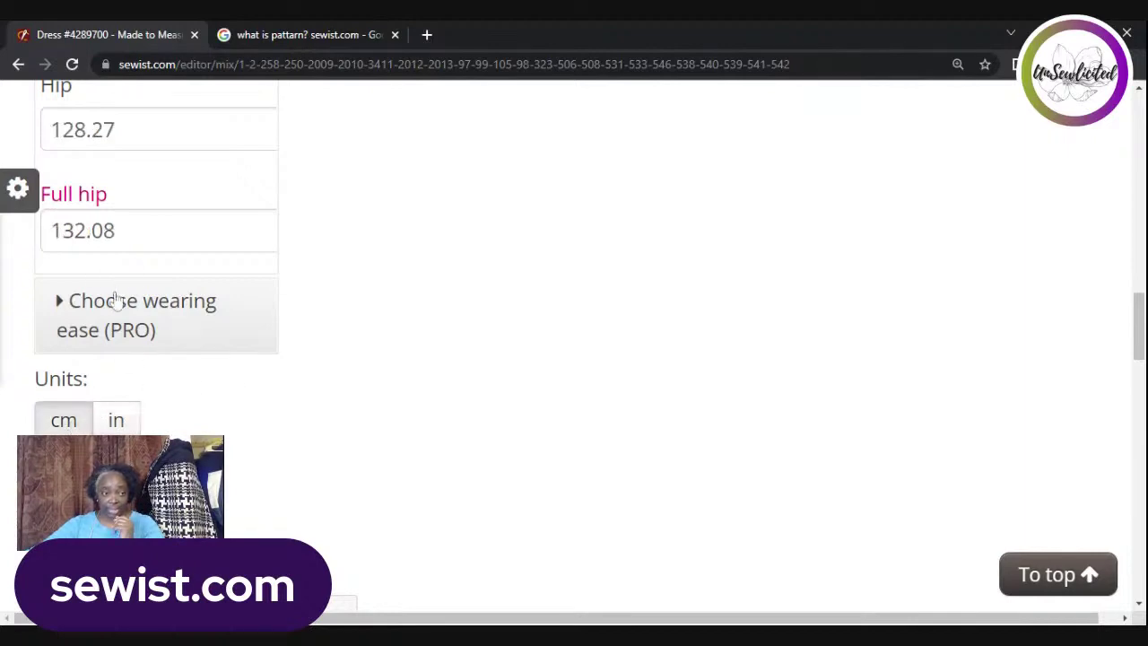
scroll(113, 301, up, 5)
scroll(170, 329, up, 4)
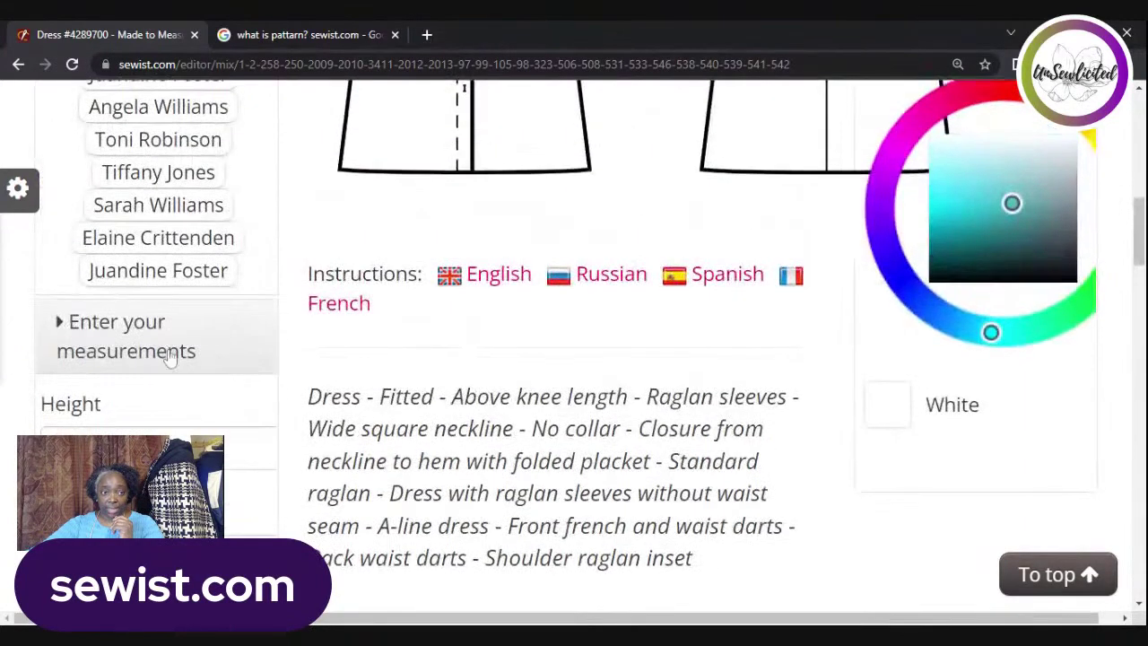
scroll(188, 377, down, 6)
scroll(183, 413, down, 2)
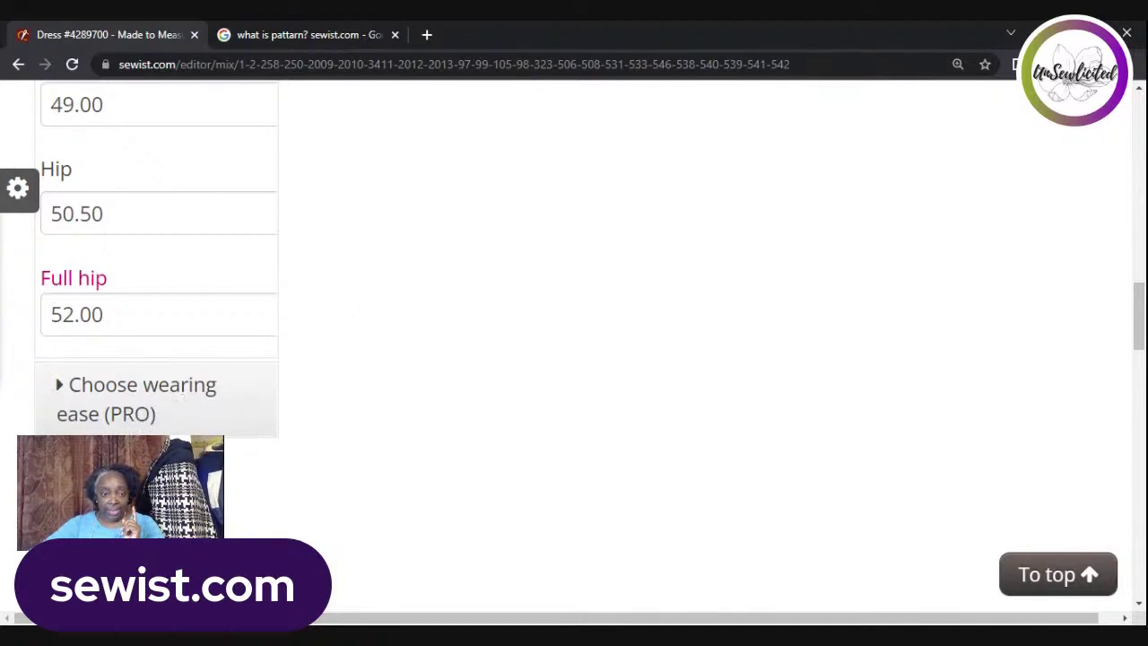
- Expand the wearing ease (PRO) section and examine the bust, waist, hips and upper arm ease values
click(144, 385)
scroll(143, 385, down, 3)
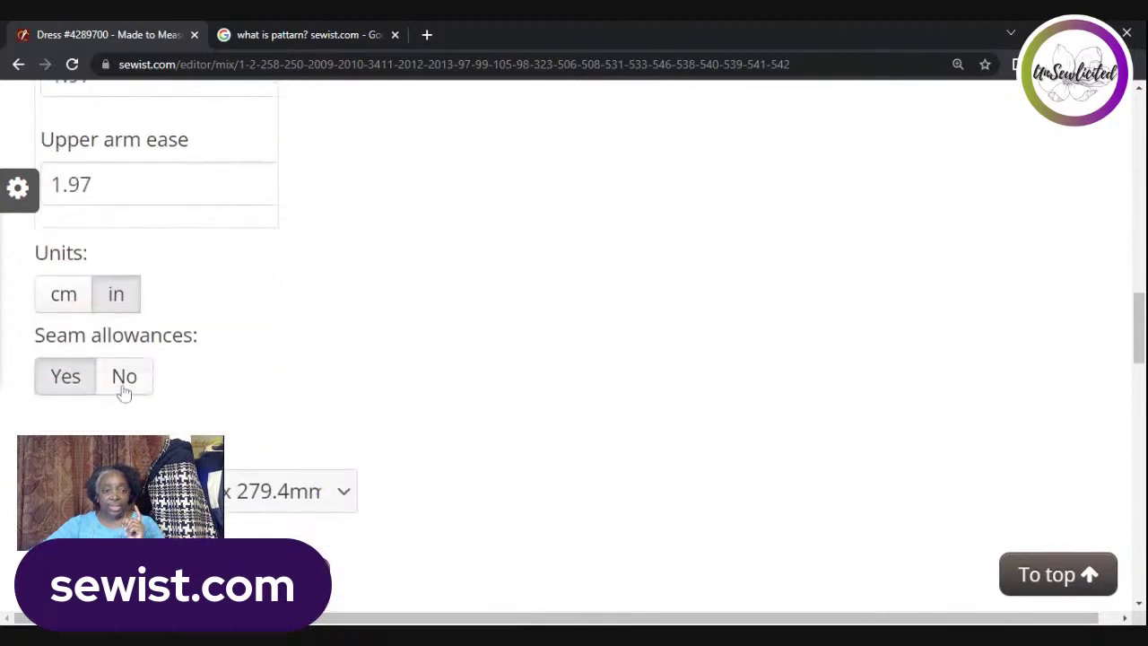
scroll(303, 341, up, 5)
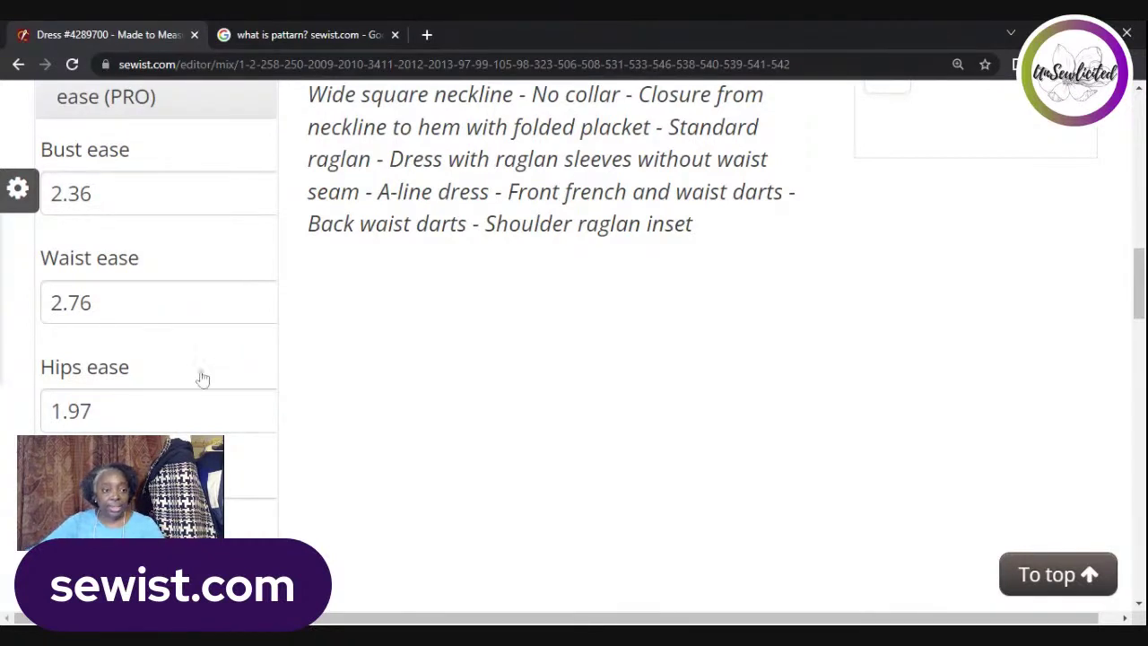
scroll(210, 398, up, 2)
scroll(216, 418, down, 1)
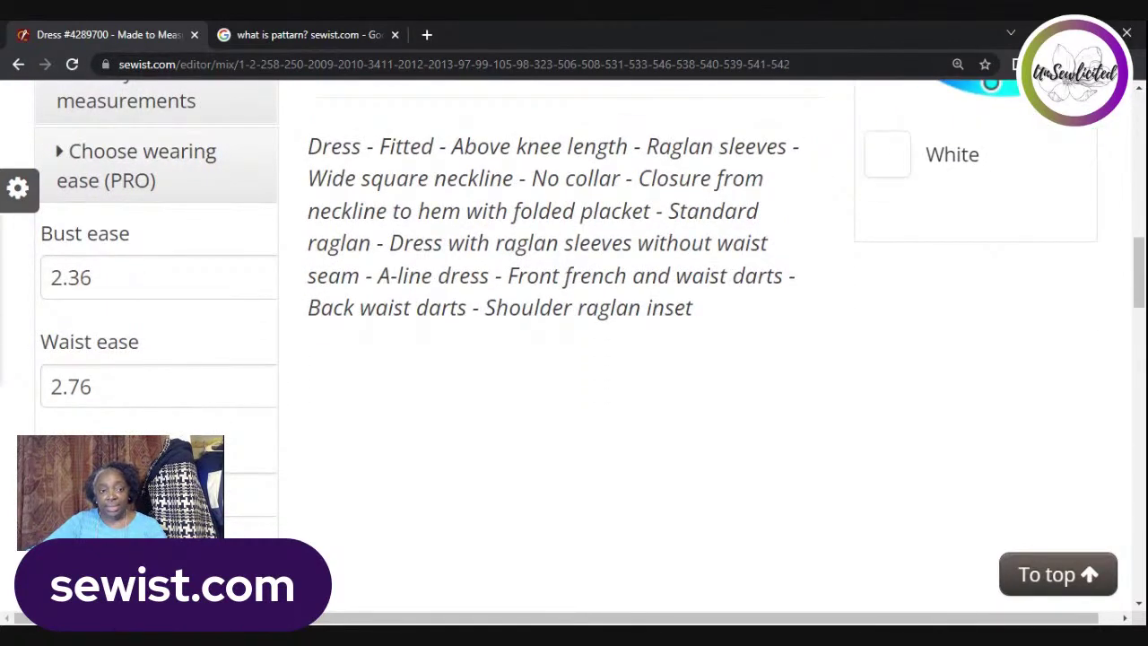
scroll(575, 341, down, 3)
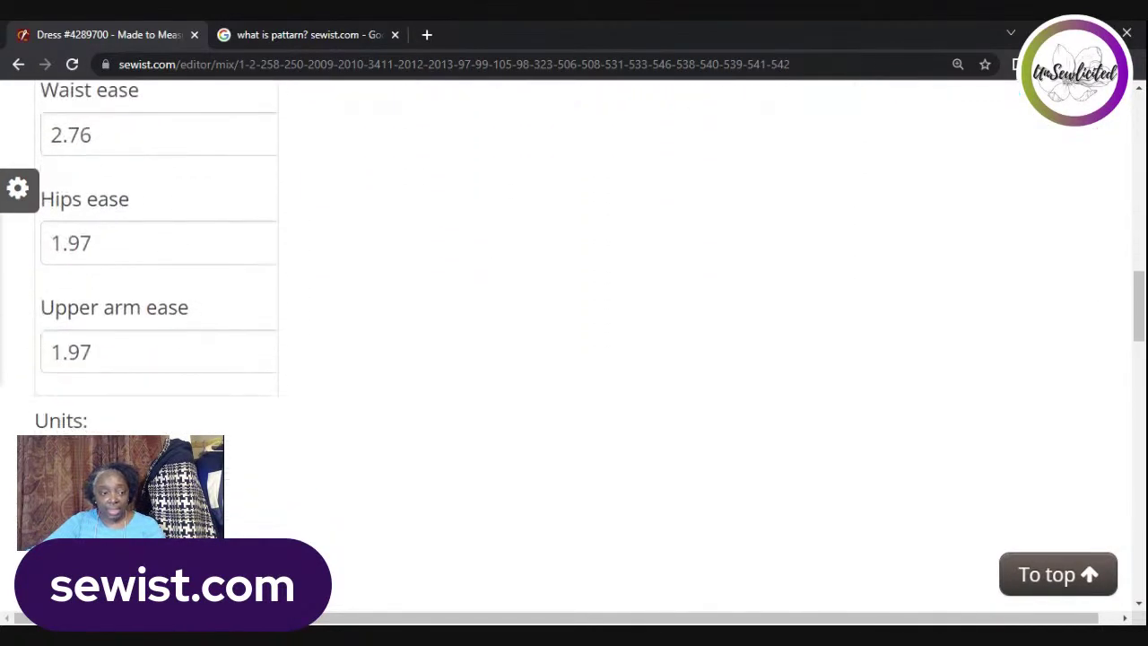
scroll(152, 406, up, 3)
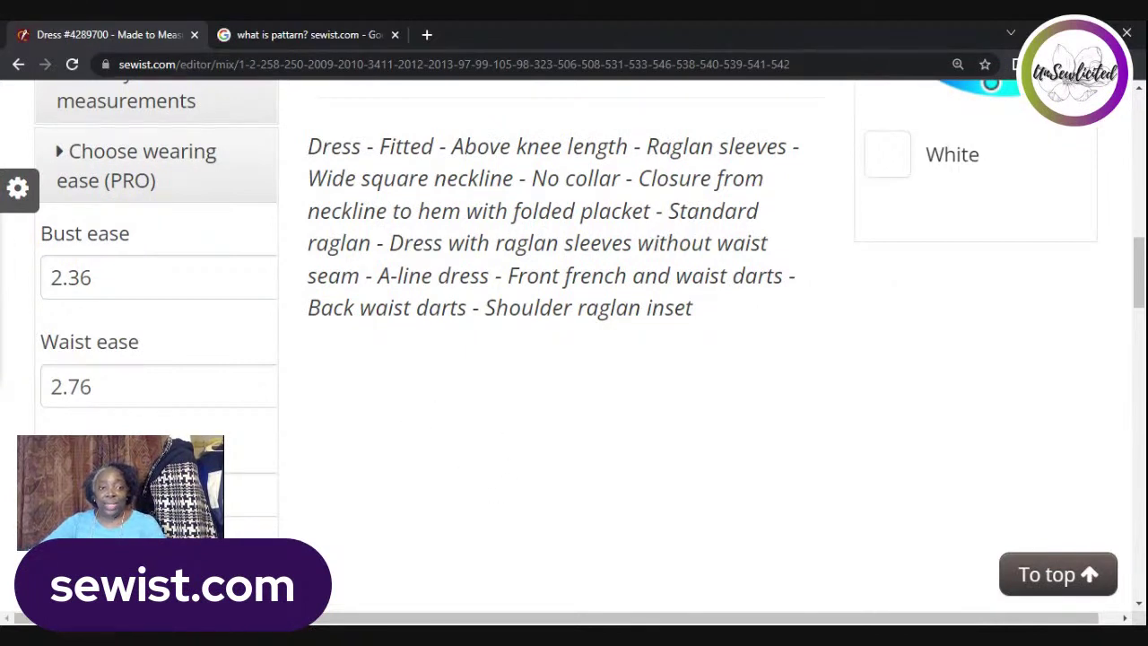
scroll(575, 341, down, 1)
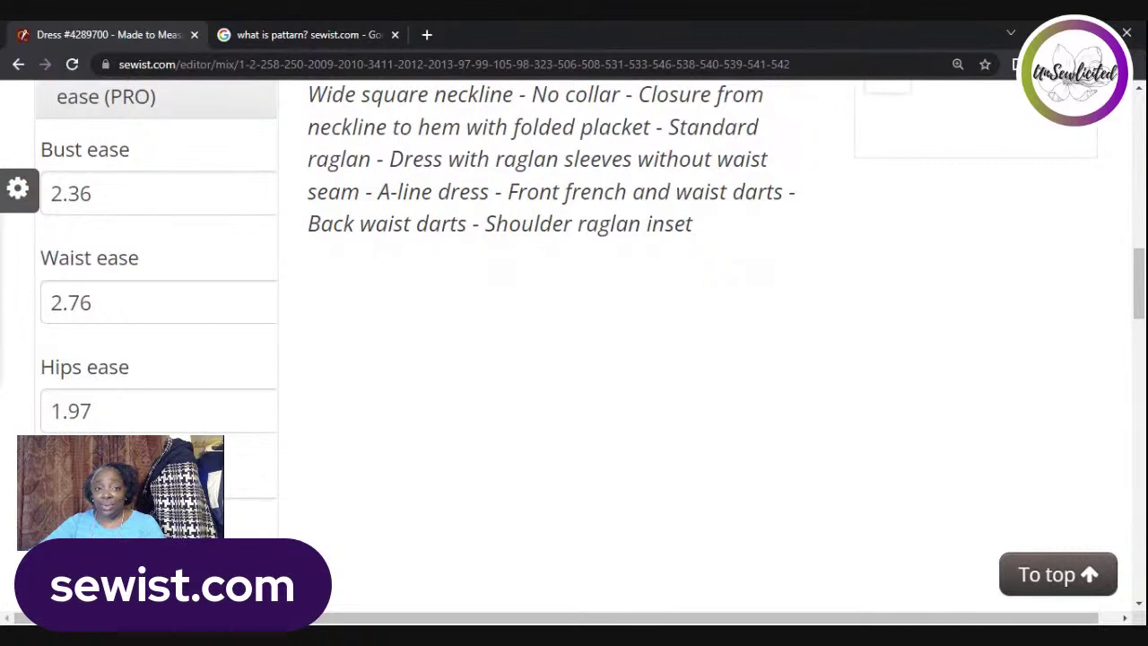
- Highlight "Fitted" in the dress description and compare it with the wearing ease values
scroll(569, 336, up, 2)
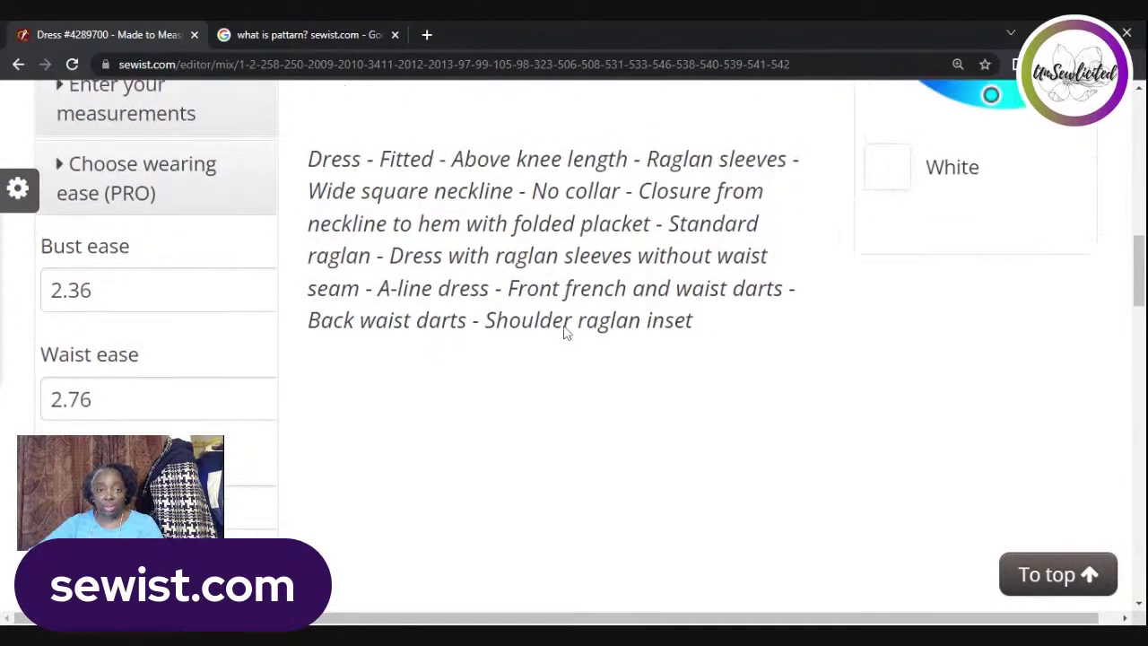
drag(366, 231, 452, 230)
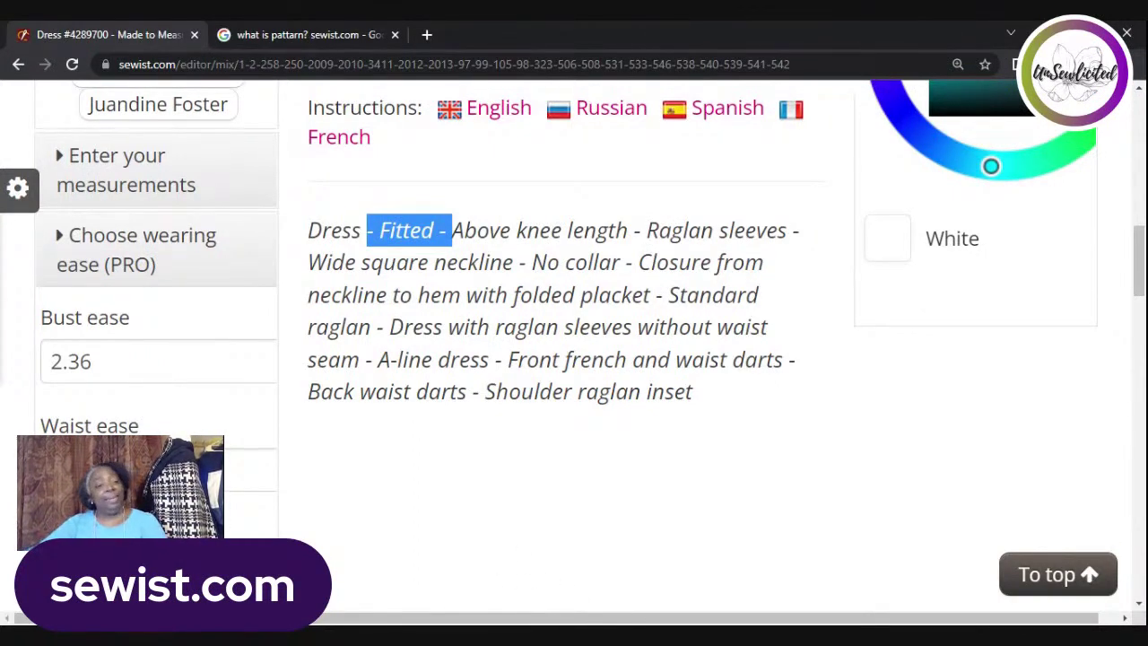
scroll(574, 314, down, 2)
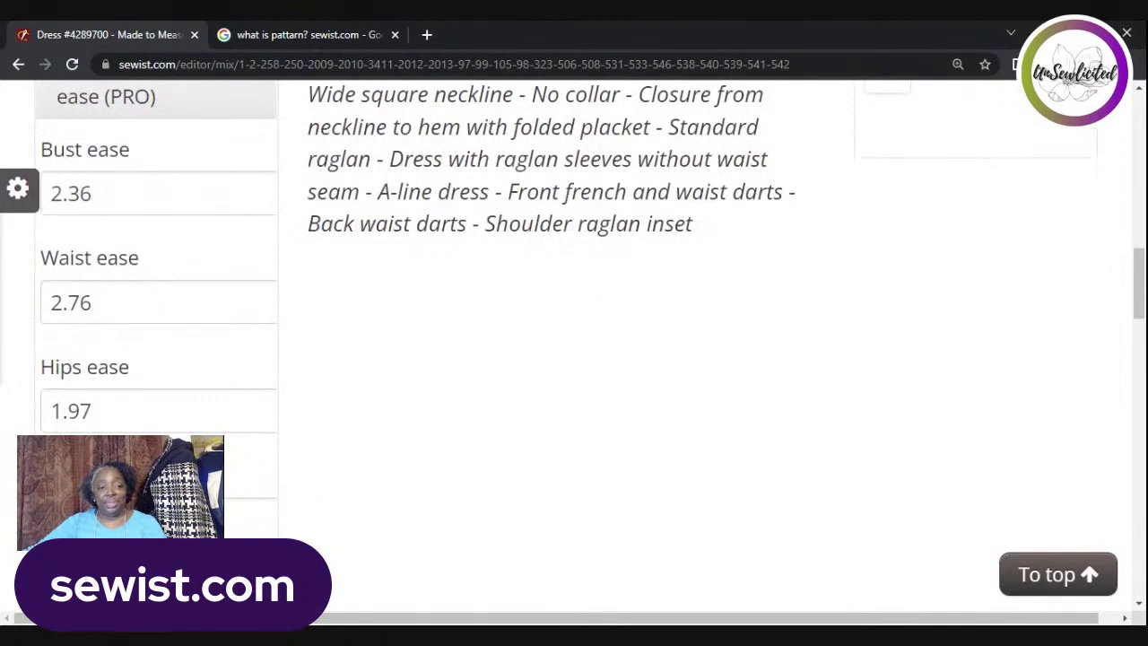
scroll(574, 314, down, 1)
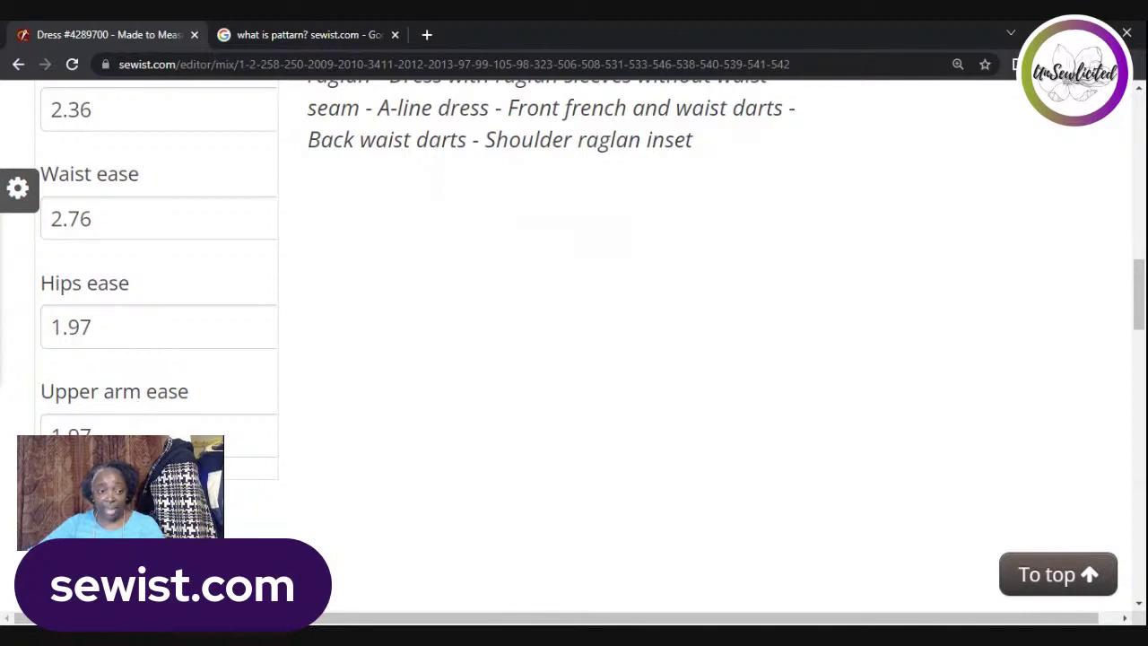
- Select the upper arm ease value and look over the units, seam allowances and paper format options
click(71, 427)
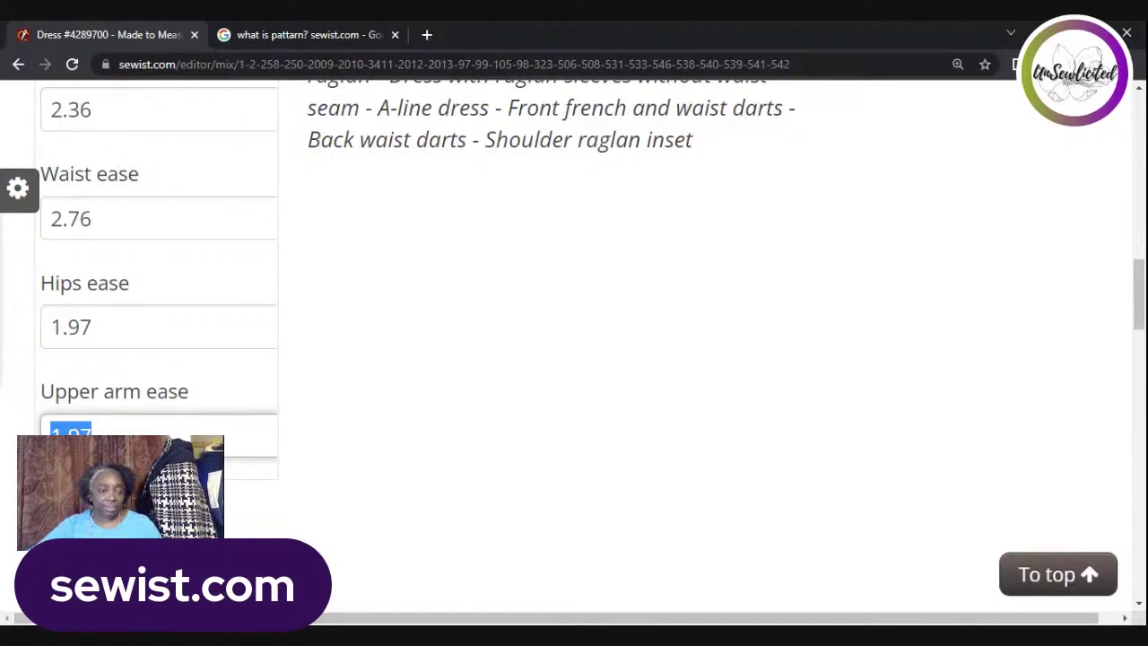
scroll(238, 431, down, 3)
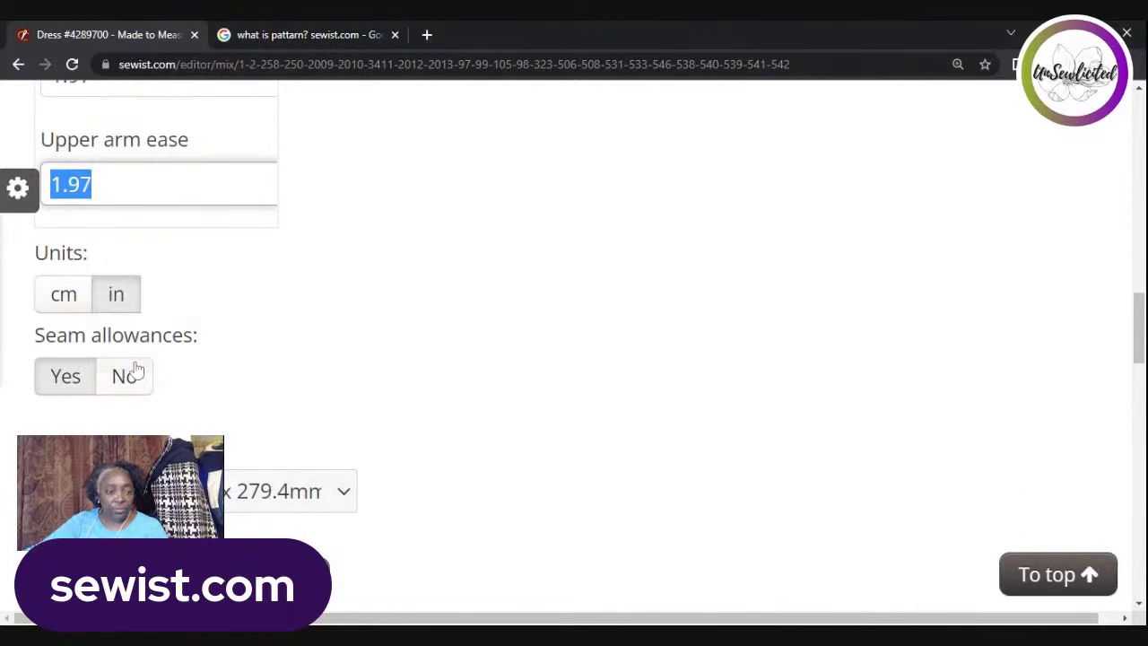
scroll(228, 417, down, 1)
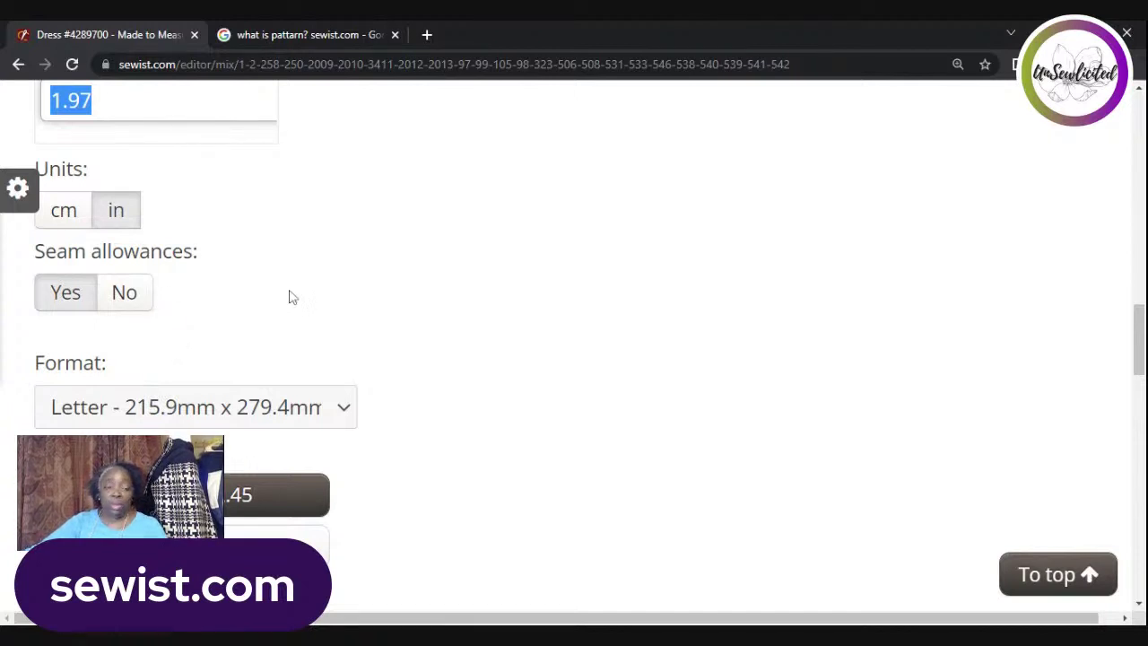
- Compare the wearing ease values with the dress drawing, the standard sizes and the pattern price
scroll(198, 325, up, 10)
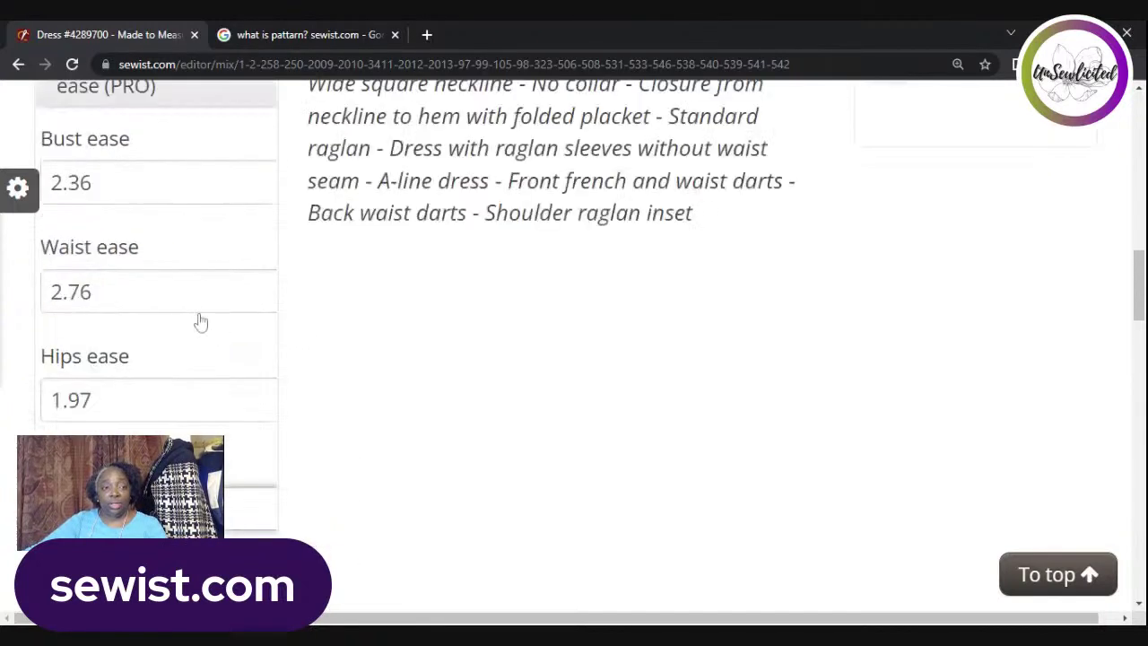
scroll(273, 301, up, 5)
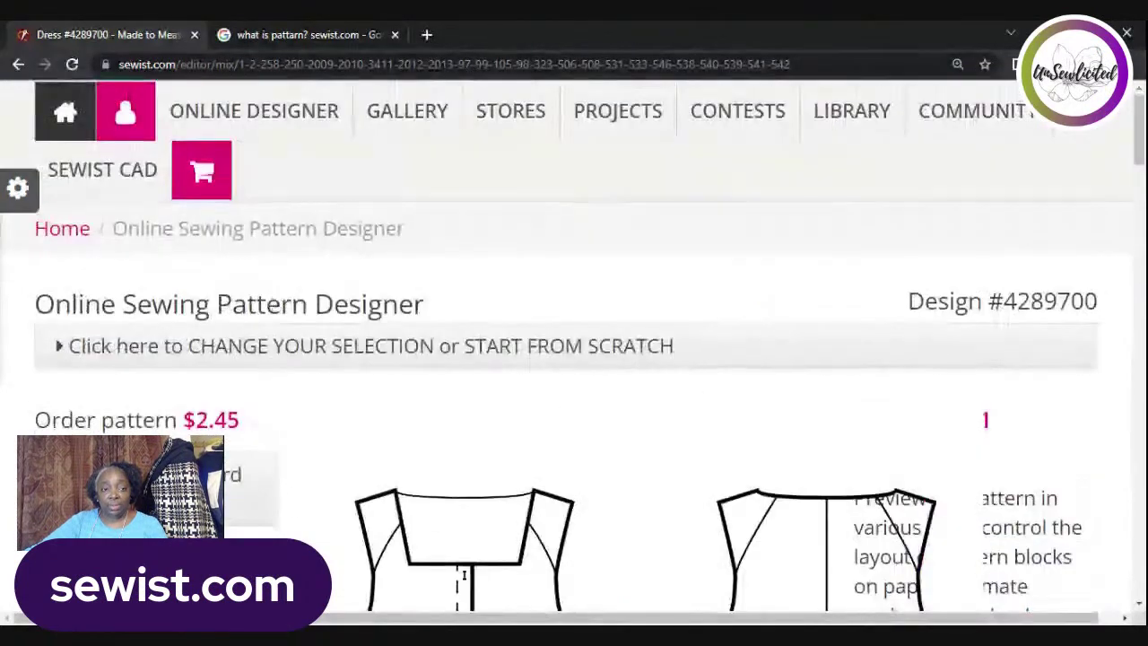
scroll(277, 314, down, 8)
scroll(289, 384, down, 8)
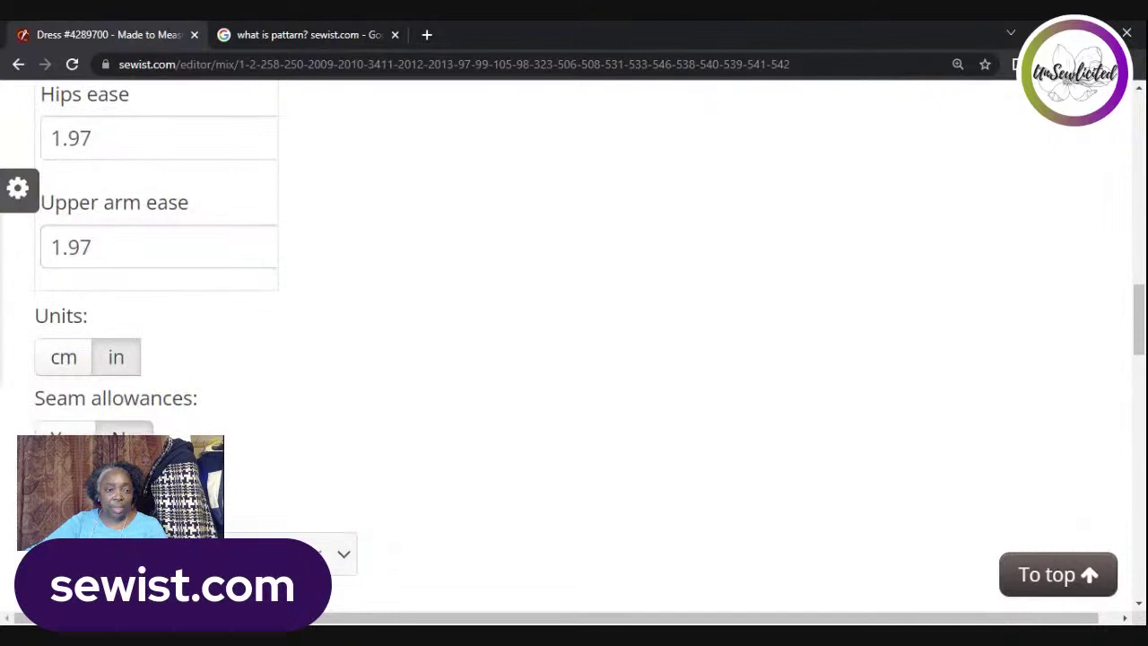
scroll(274, 463, up, 2)
scroll(276, 462, up, 10)
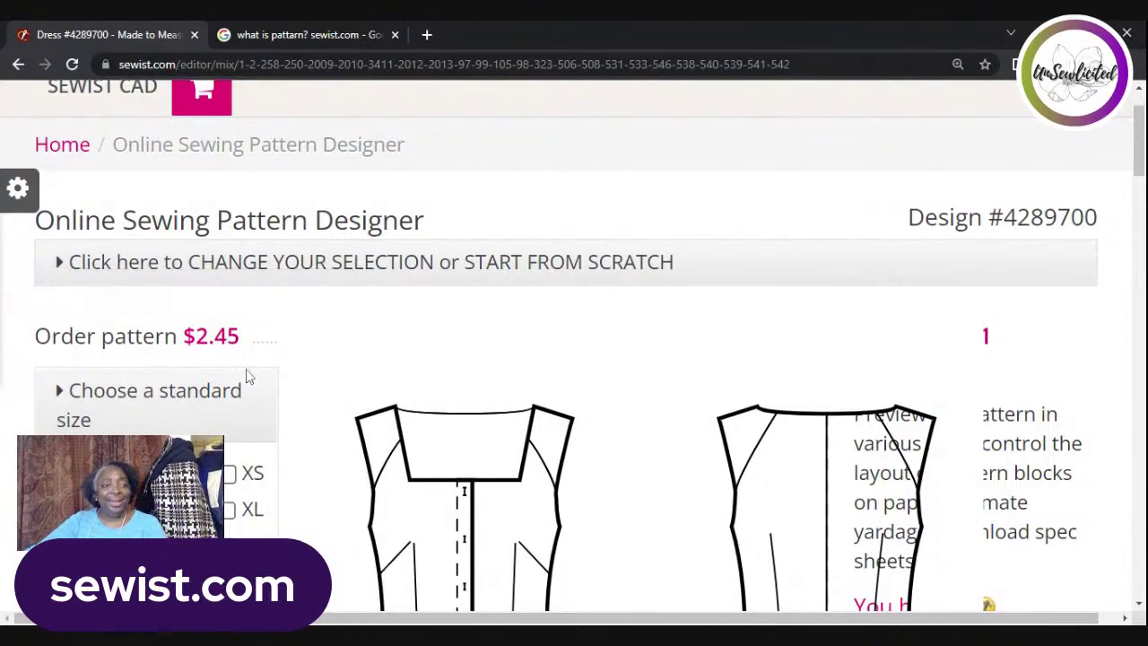
scroll(249, 374, down, 5)
scroll(292, 399, down, 10)
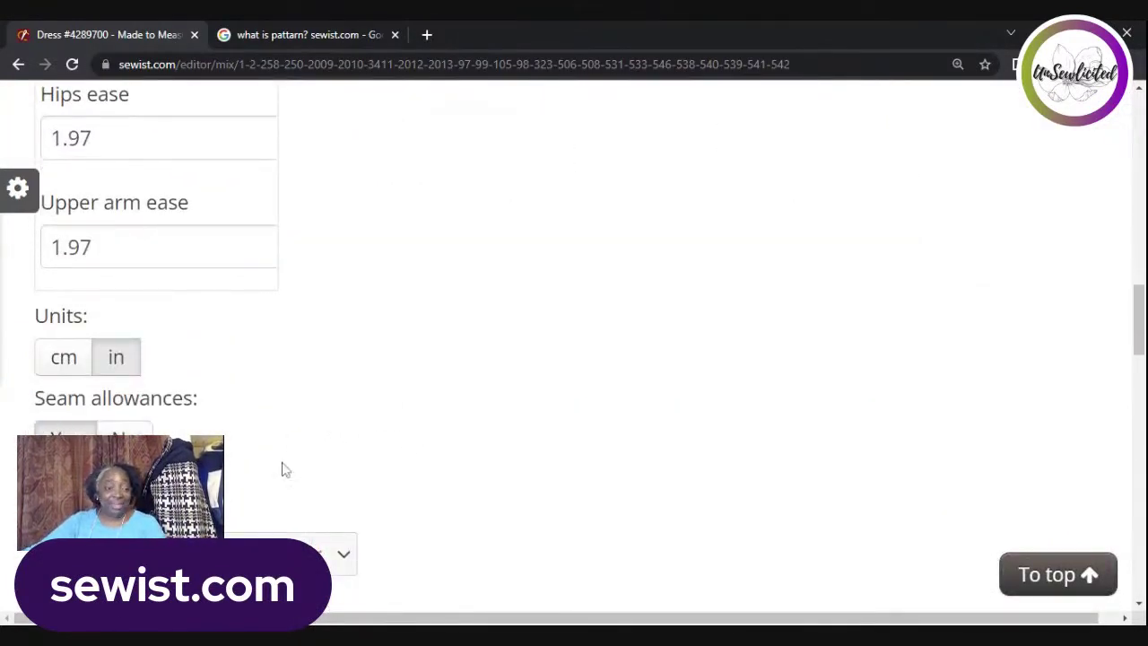
- Try the pattern without seam allowances and turn the seam allowances back on
scroll(282, 467, down, 5)
scroll(278, 422, up, 3)
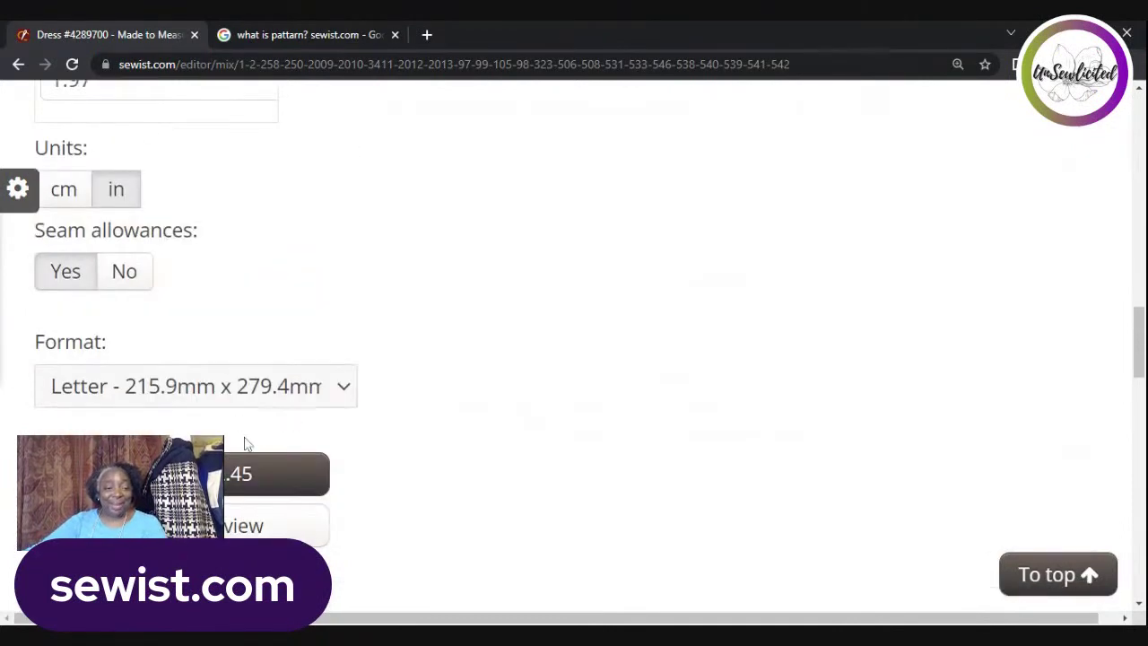
click(124, 274)
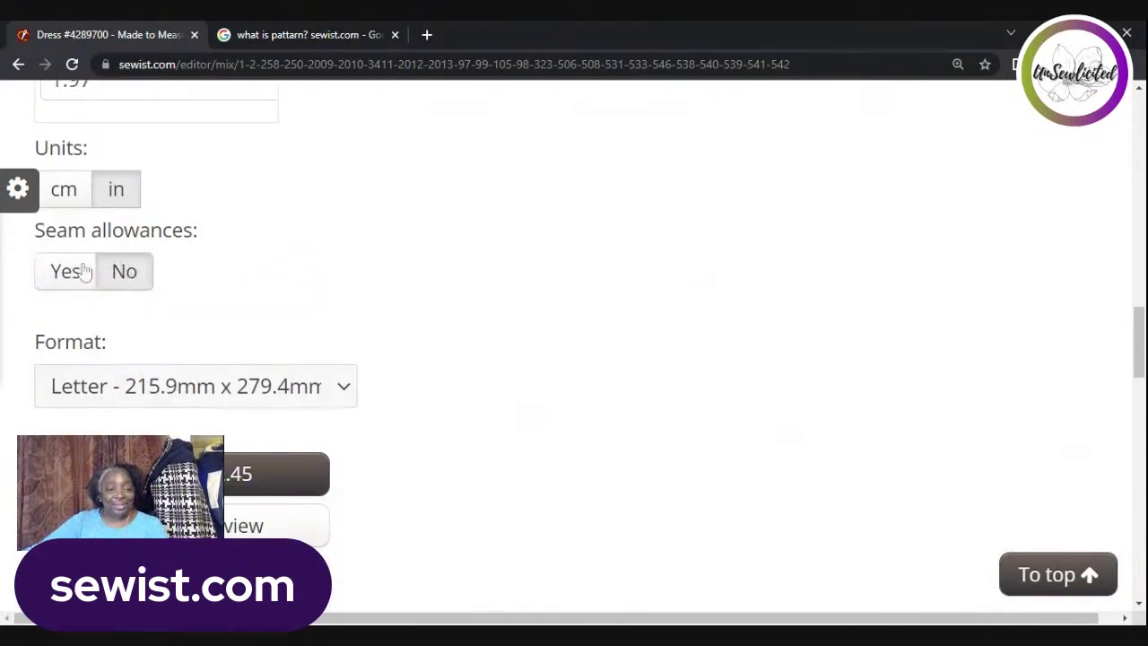
click(79, 274)
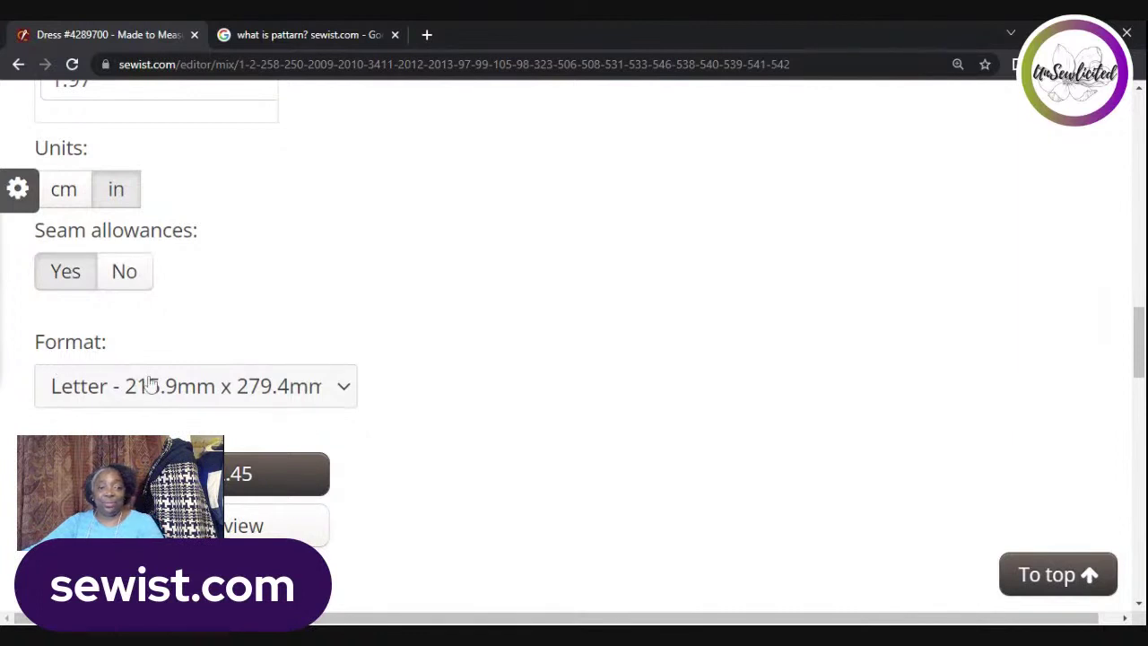
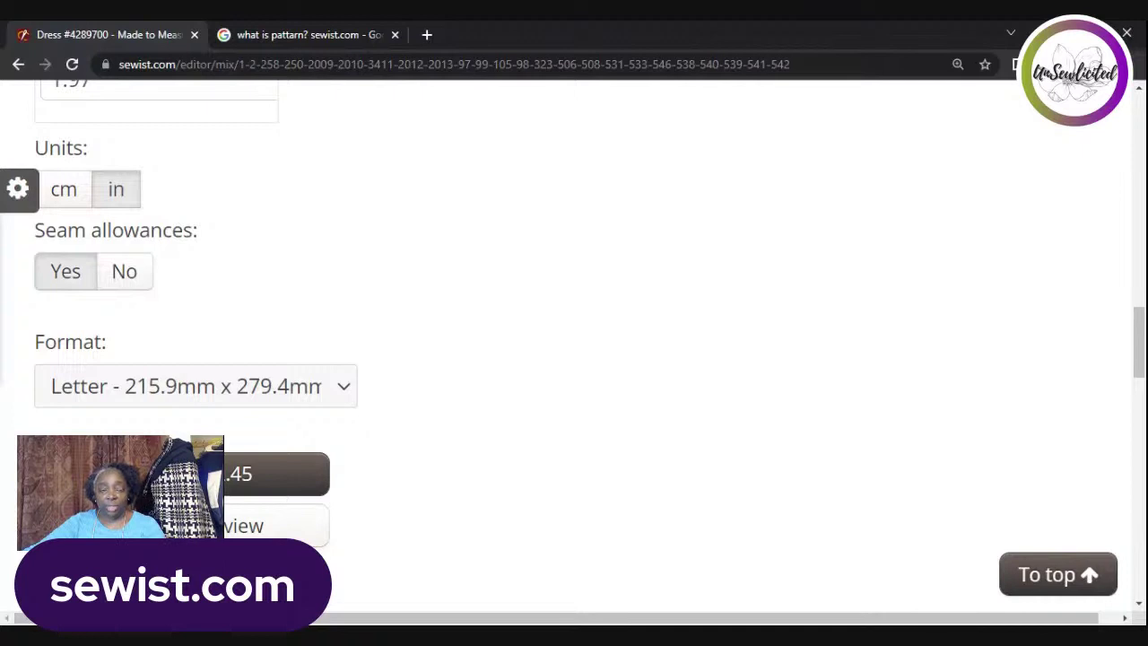
- Try the DXF format for the pattern and set the format to Letter trimless
click(131, 359)
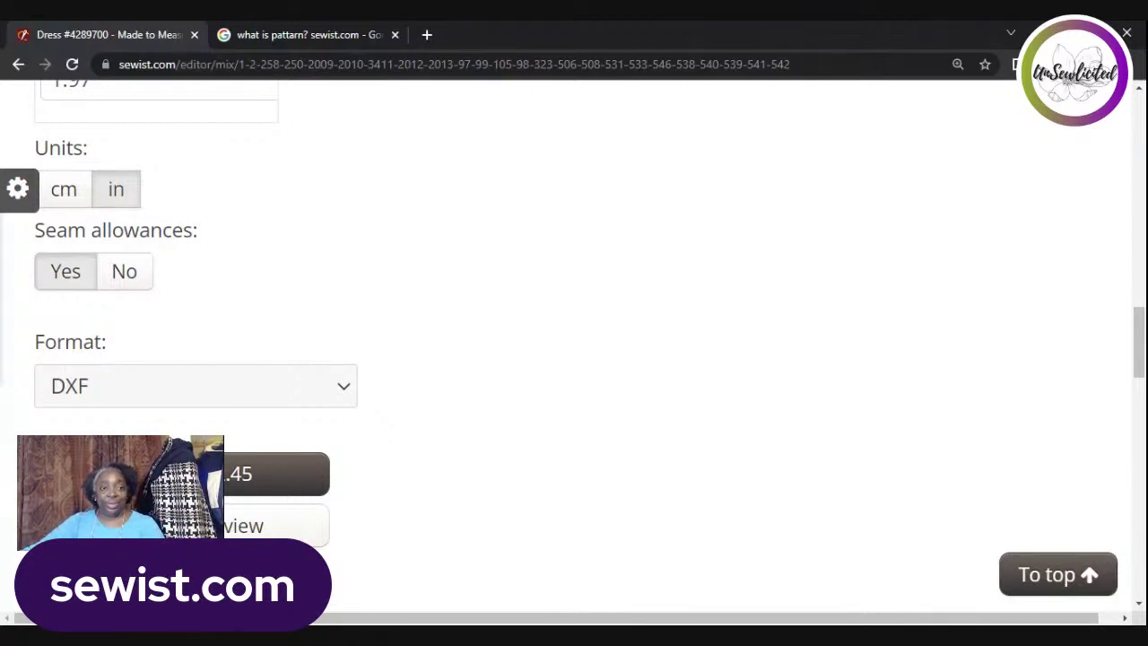
click(376, 275)
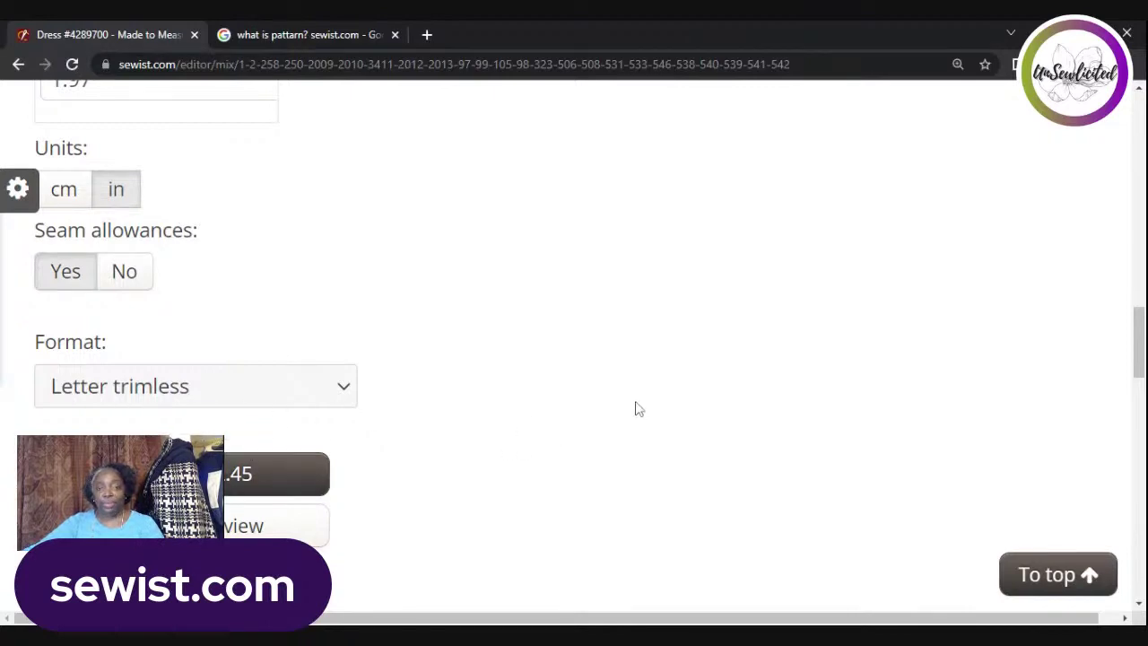
- Reduce the page zoom, expand the body measurements section, and review the measurements and the order options
scroll(633, 412, up, 10)
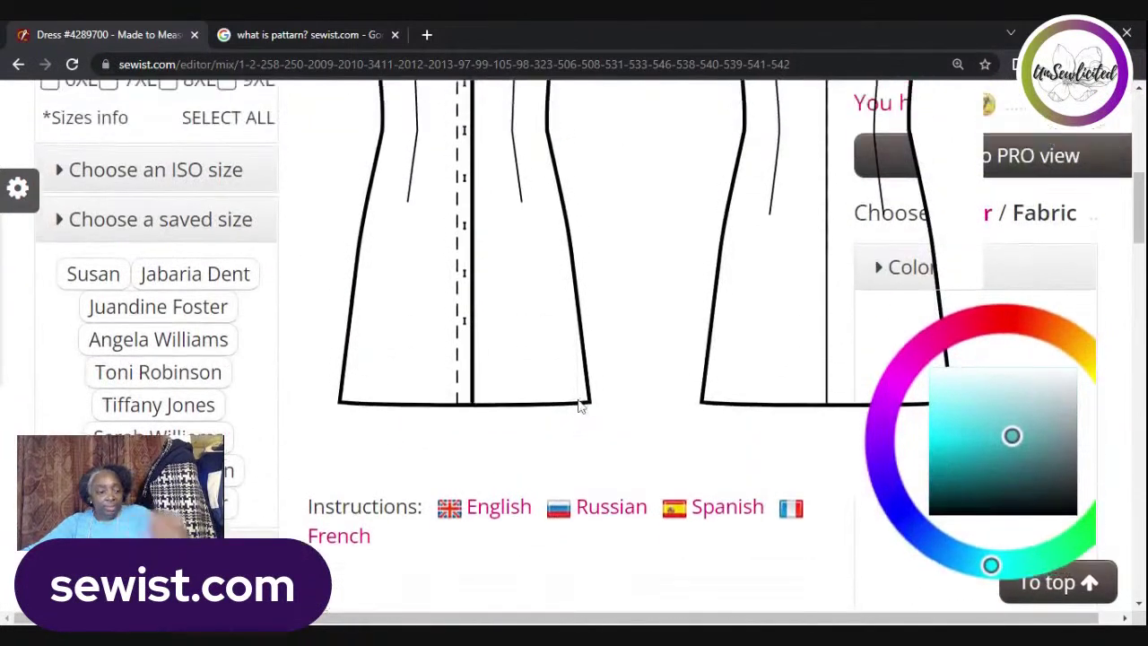
key(ctrl+minus)
key(ctrl+minus)
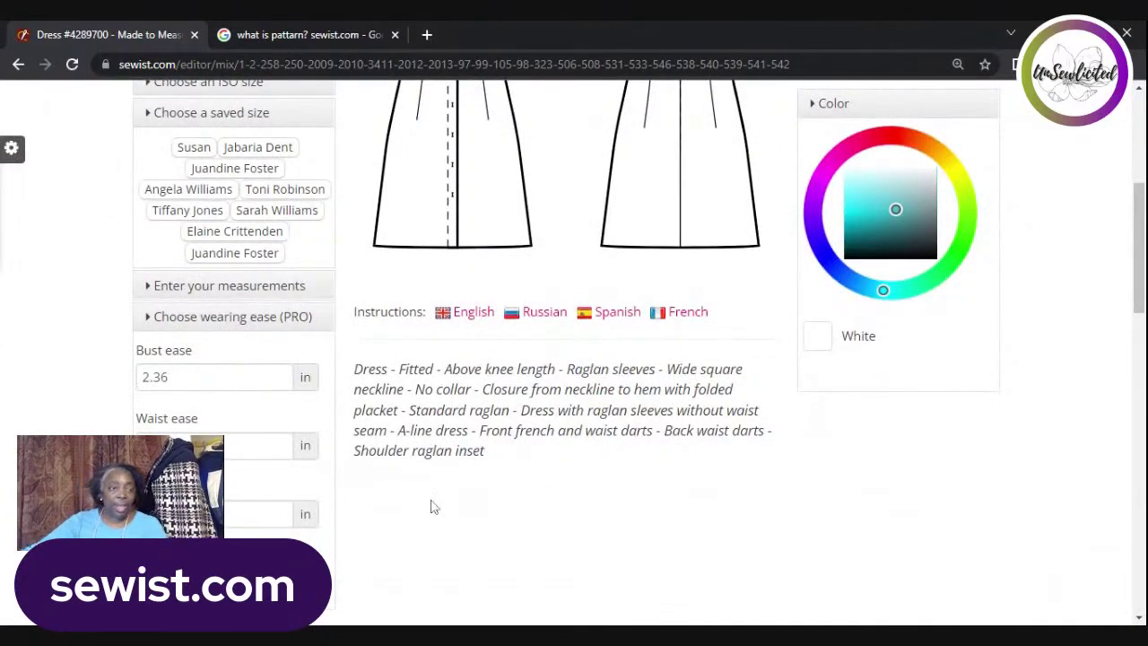
scroll(422, 485, down, 4)
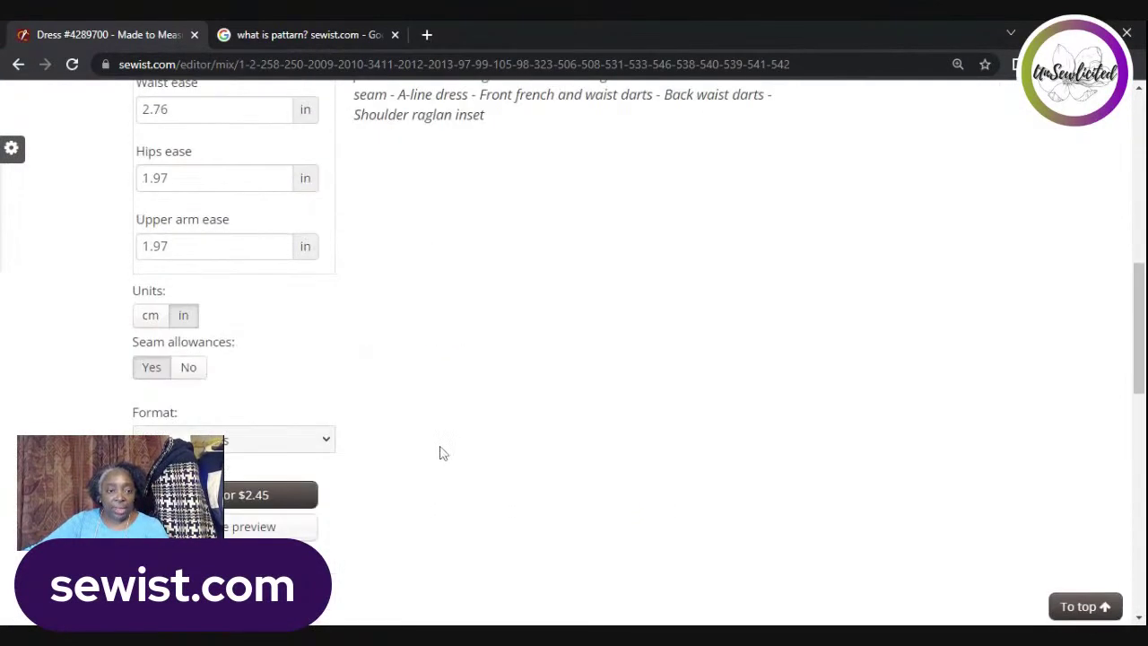
scroll(431, 397, up, 5)
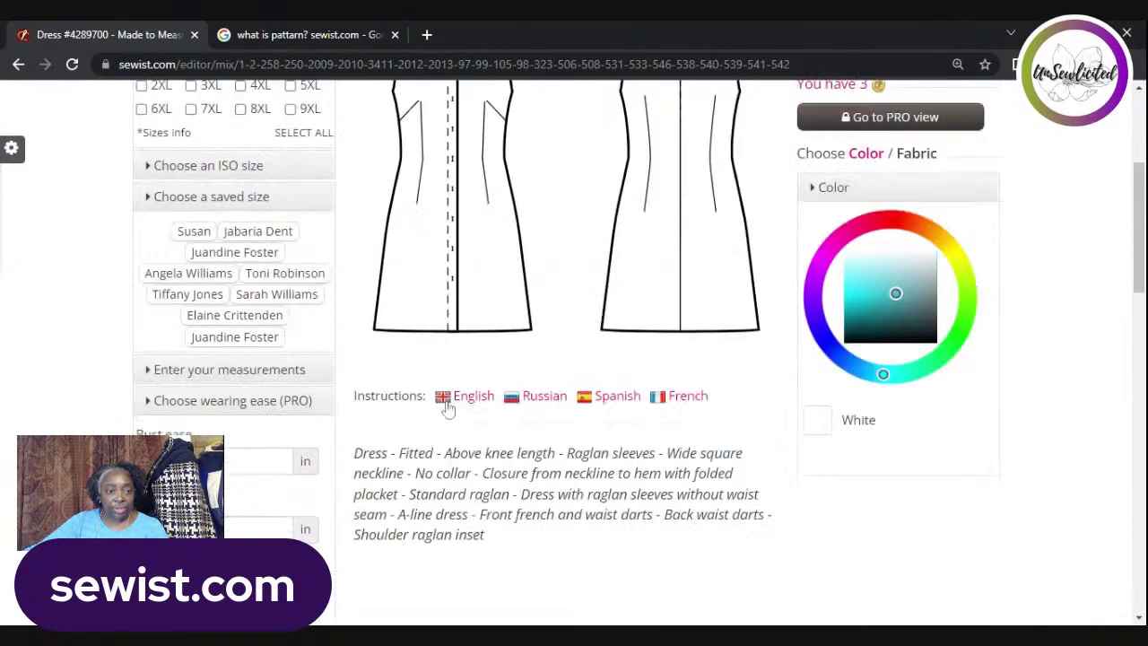
click(264, 371)
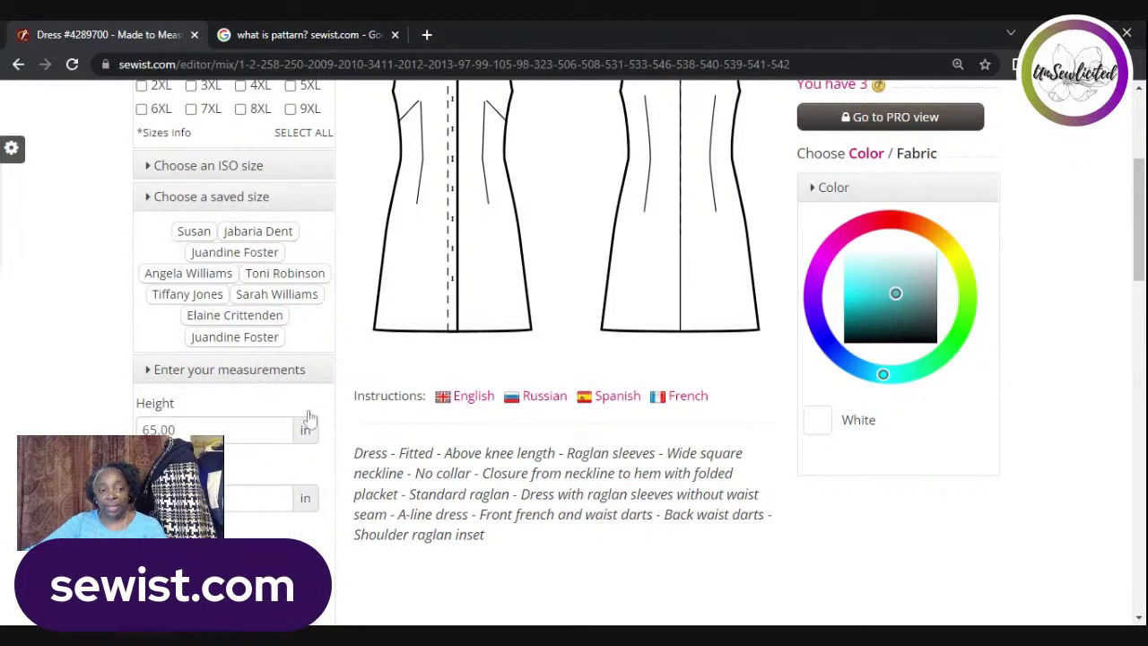
scroll(304, 389, down, 3)
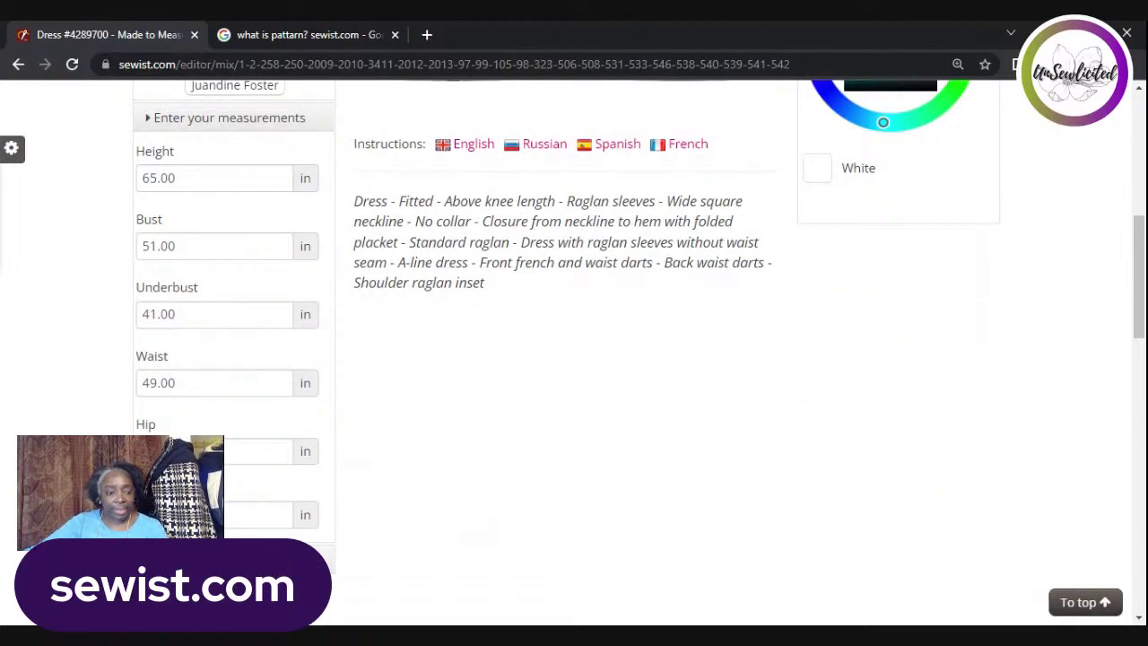
scroll(377, 515, down, 6)
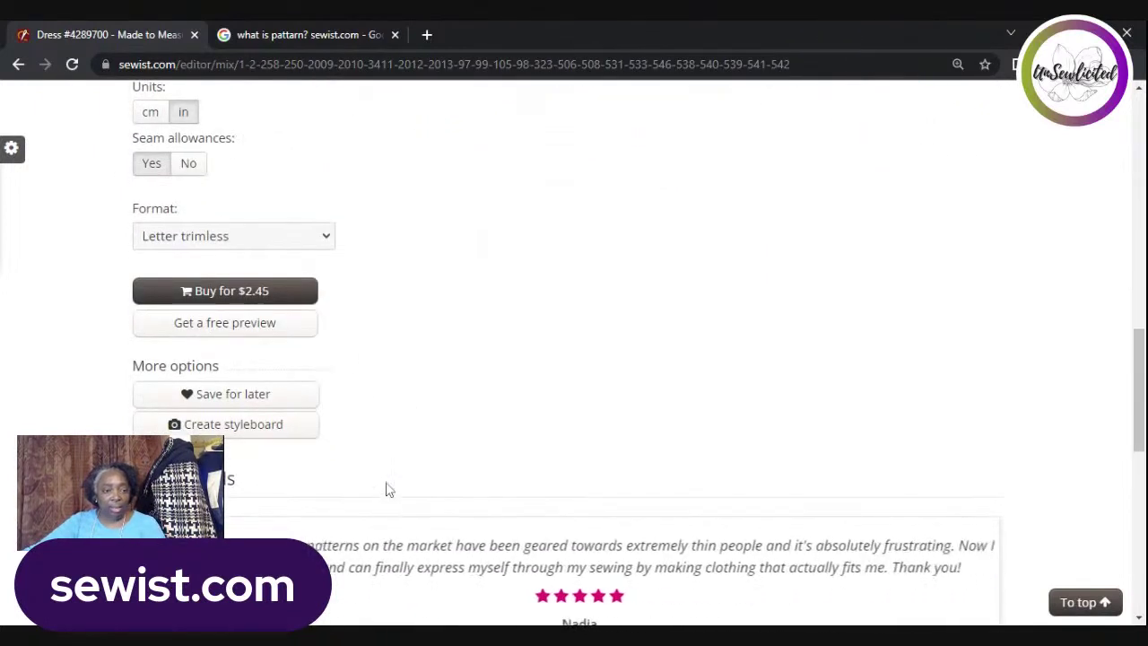
- Save the dress design for later and create a styleboard from it
click(239, 403)
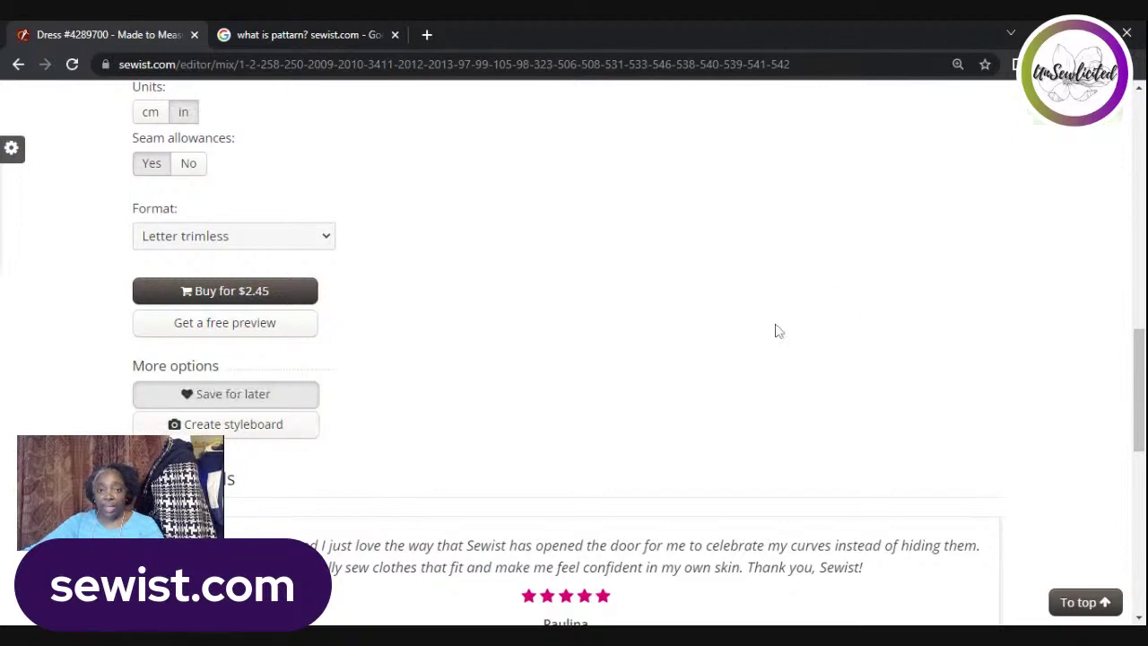
click(258, 429)
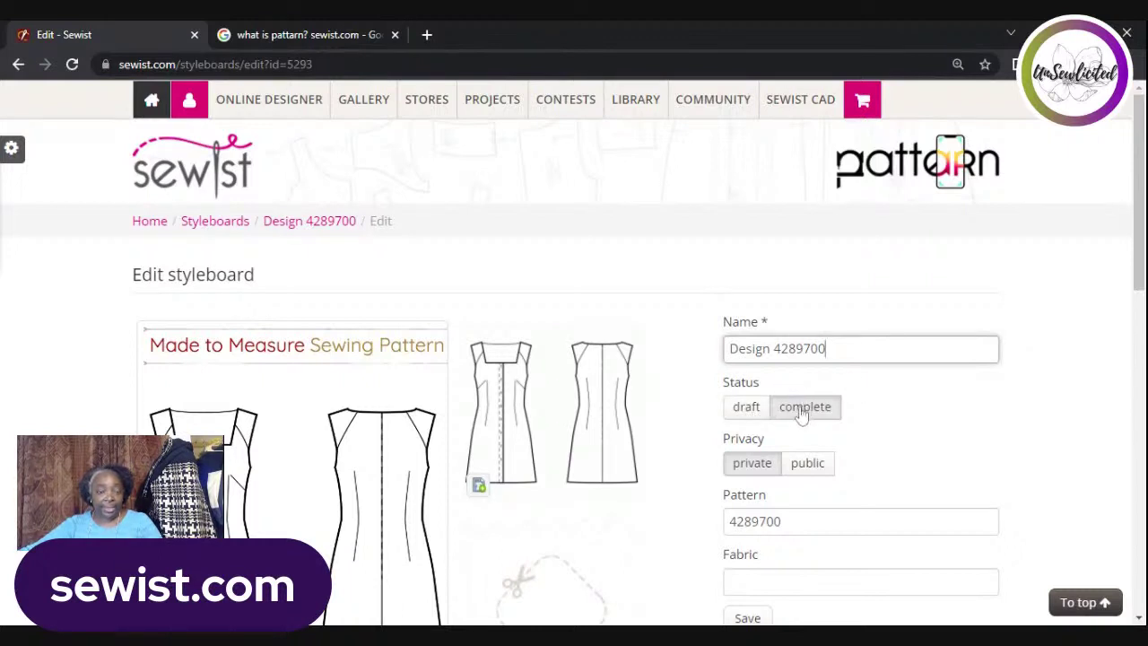
- Set the styleboard's status to draft and its privacy to public, and look over the pattern and fabric fields
scroll(803, 414, down, 1)
click(752, 328)
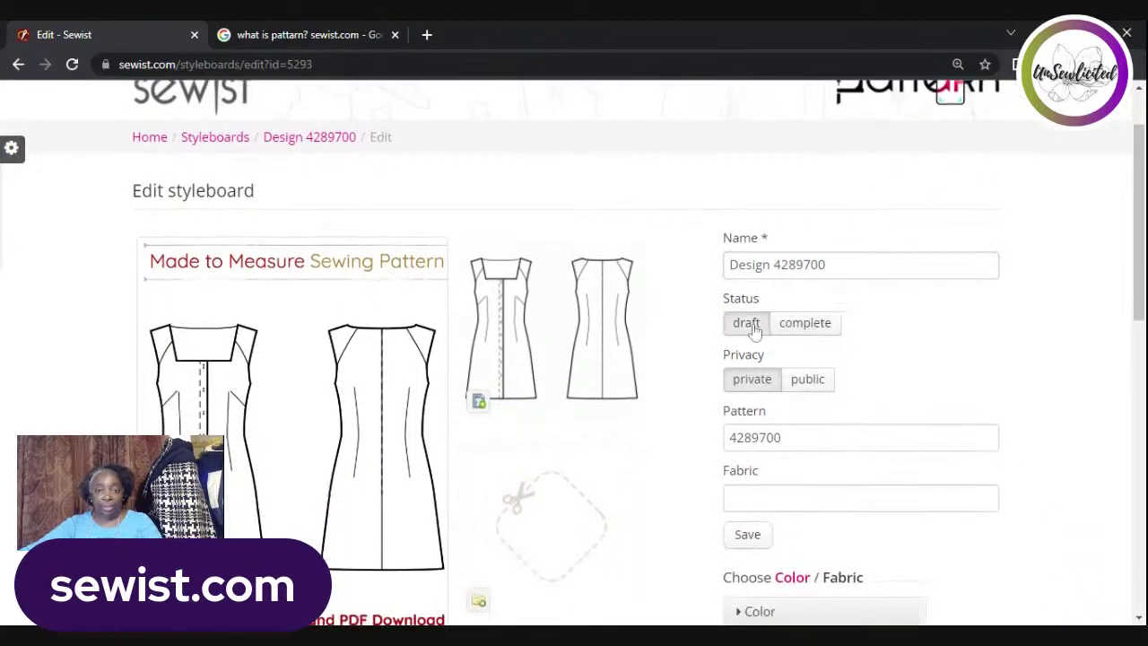
scroll(802, 367, down, 1)
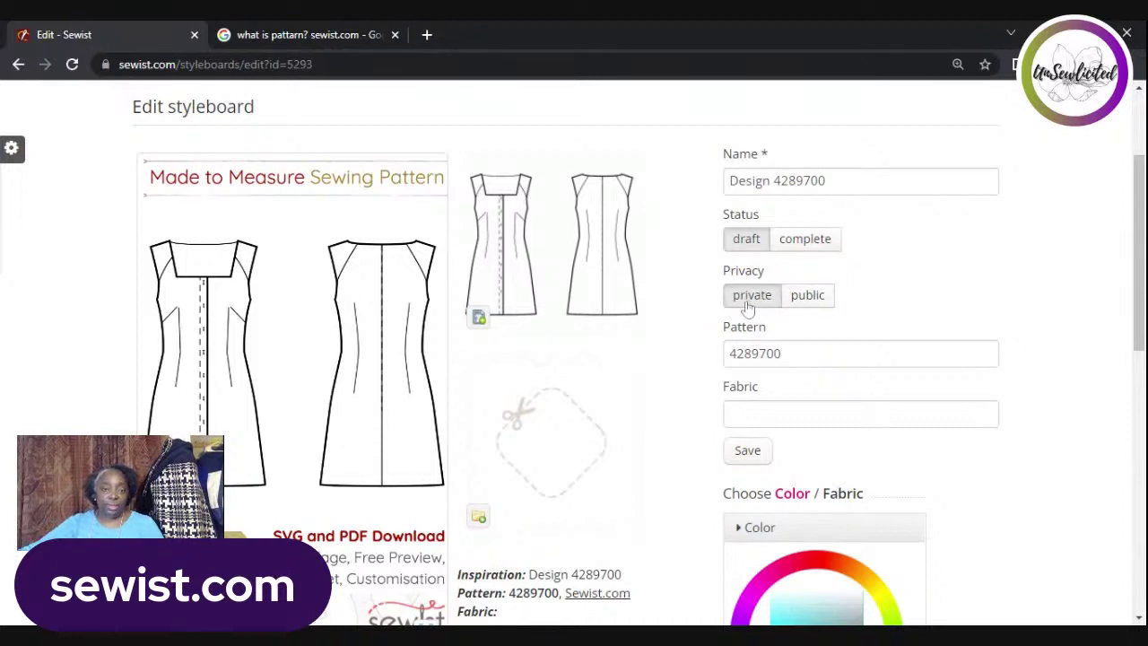
click(818, 299)
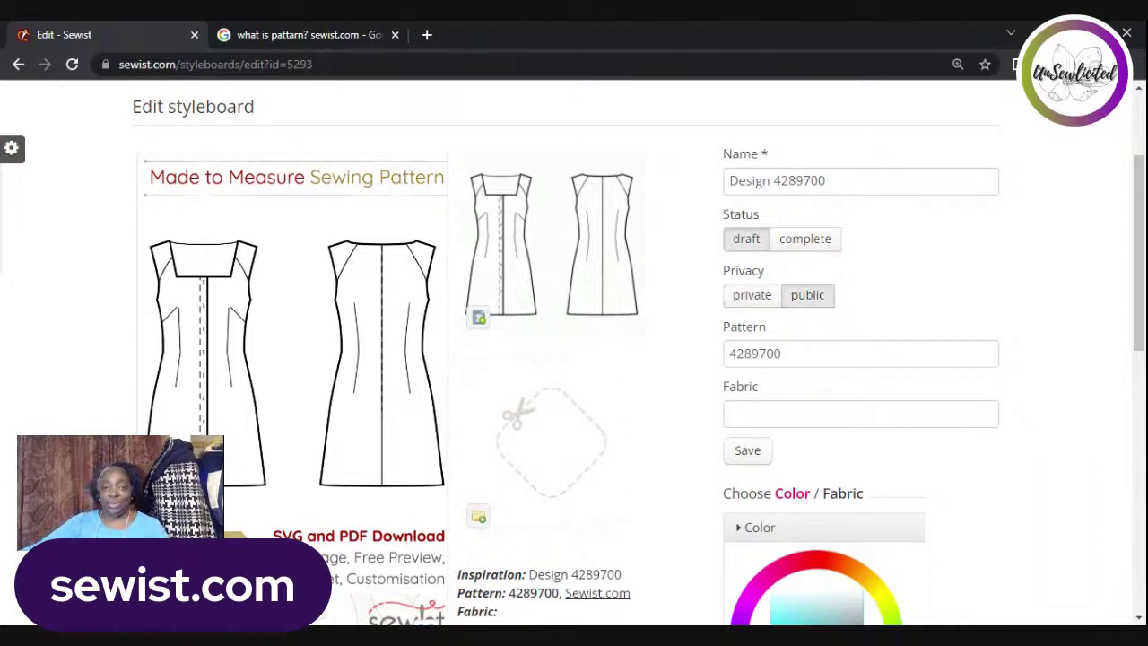
click(781, 353)
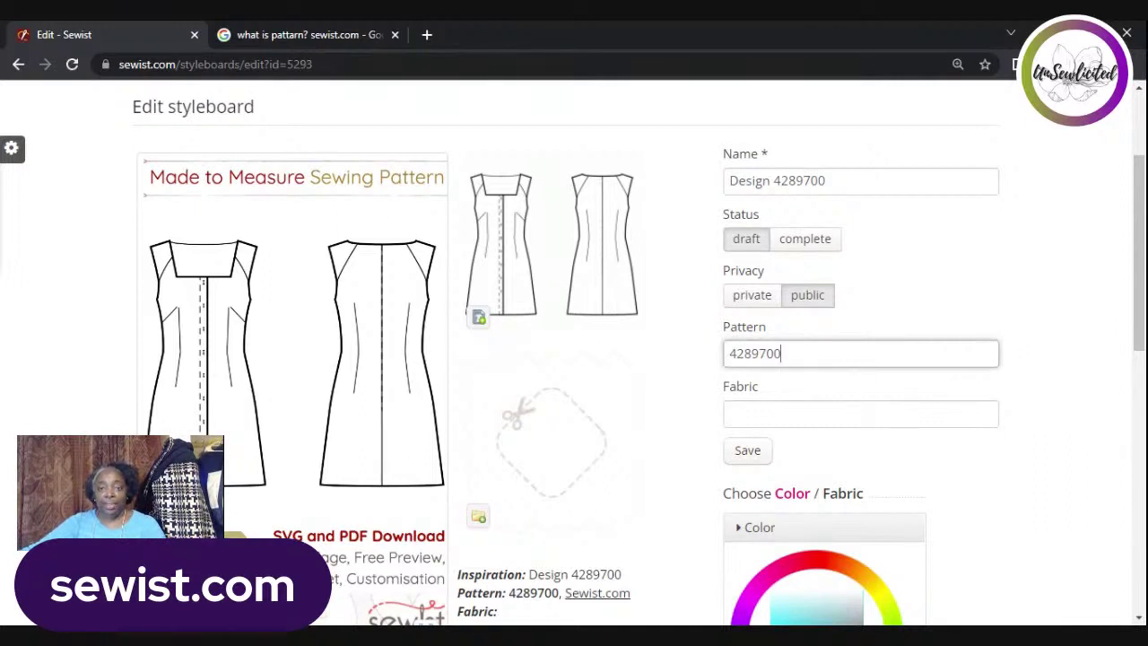
click(861, 413)
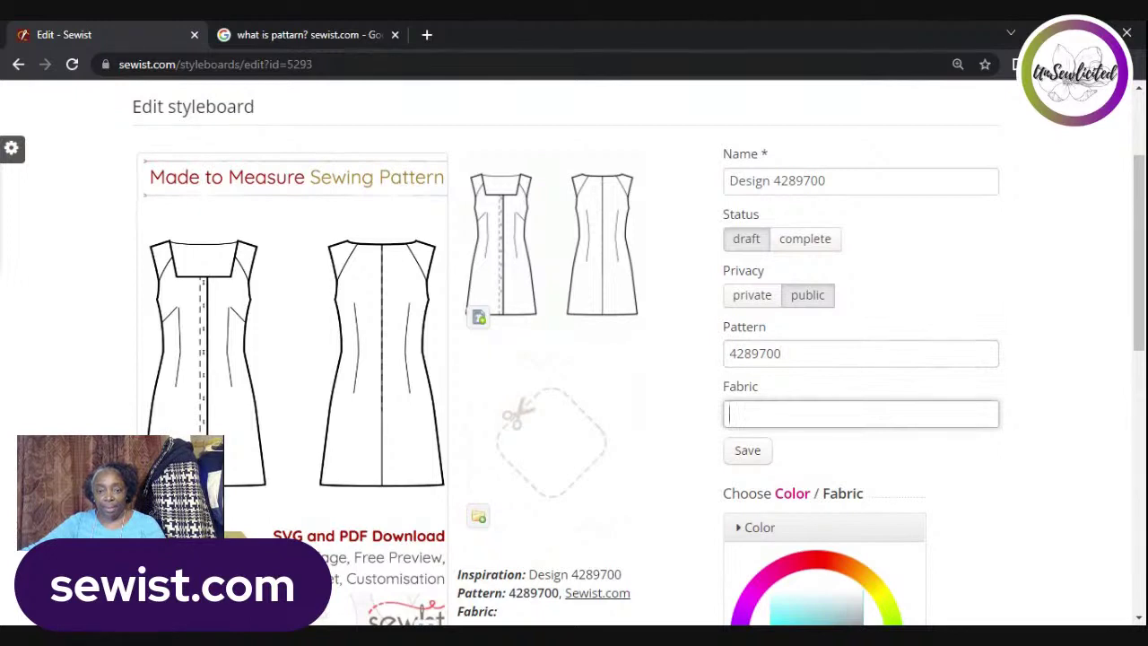
- Try Mulberry, Cabaret, Amethyst and Purple Heart for the styleboard's fabric swatch, and set its color to Atlantis
scroll(828, 392, down, 1)
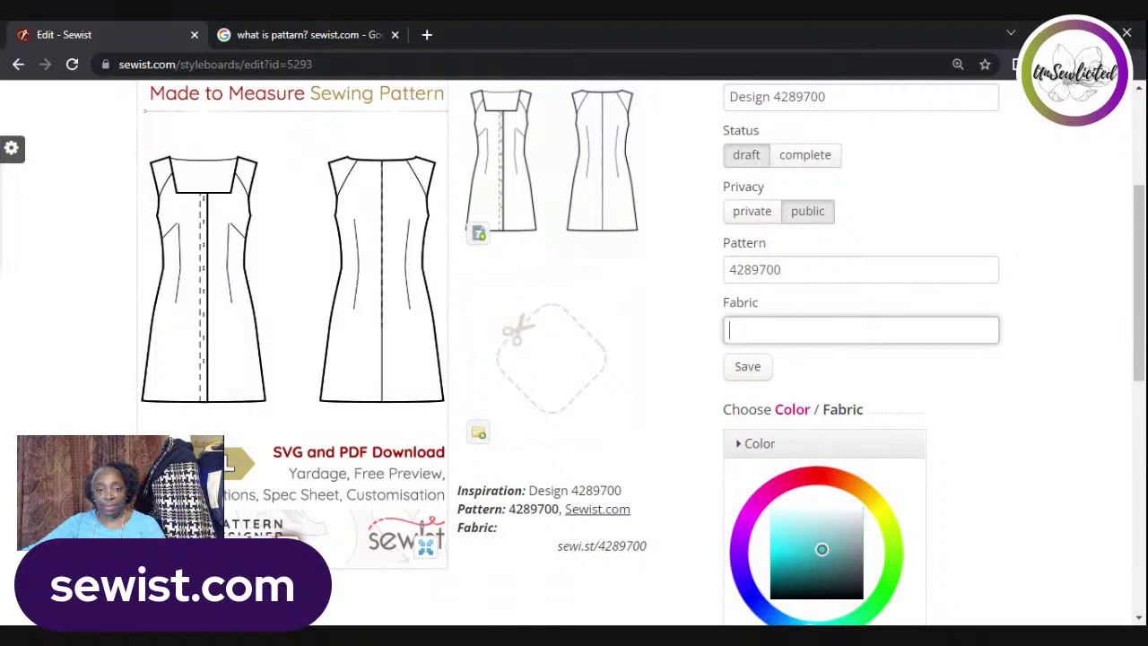
scroll(827, 314, down, 1)
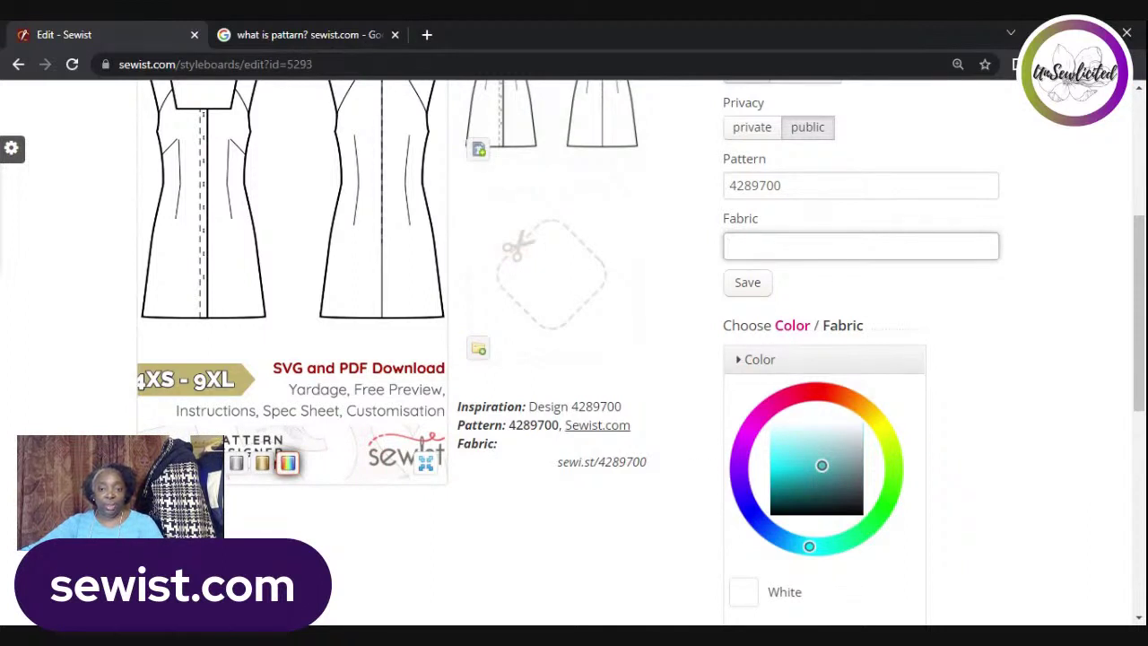
click(782, 398)
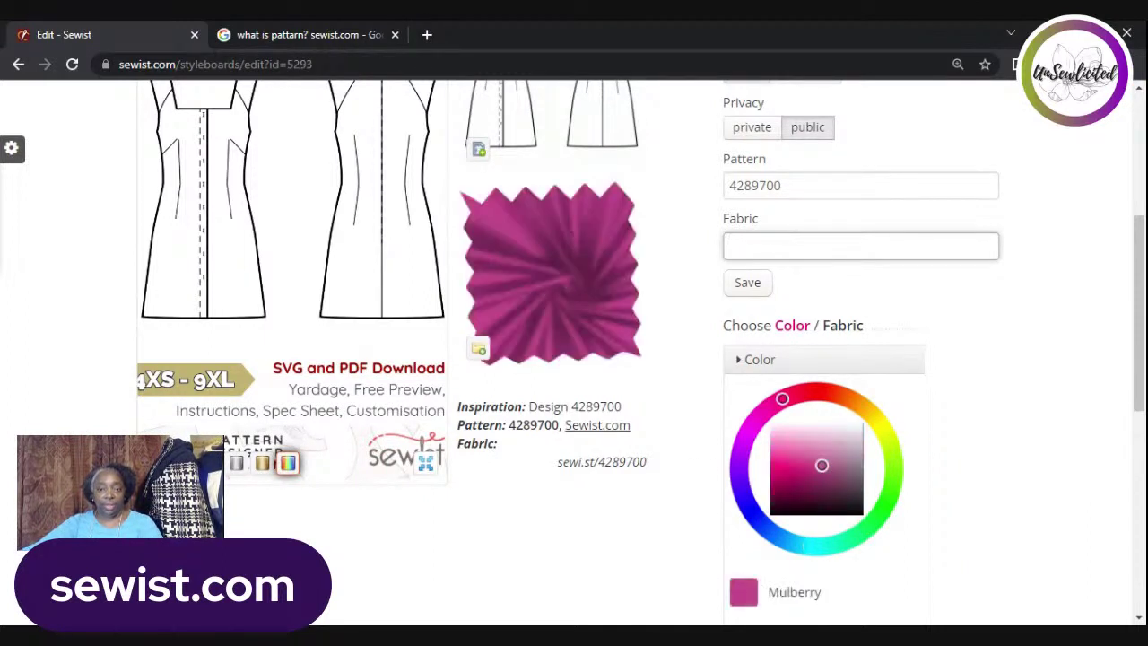
click(806, 466)
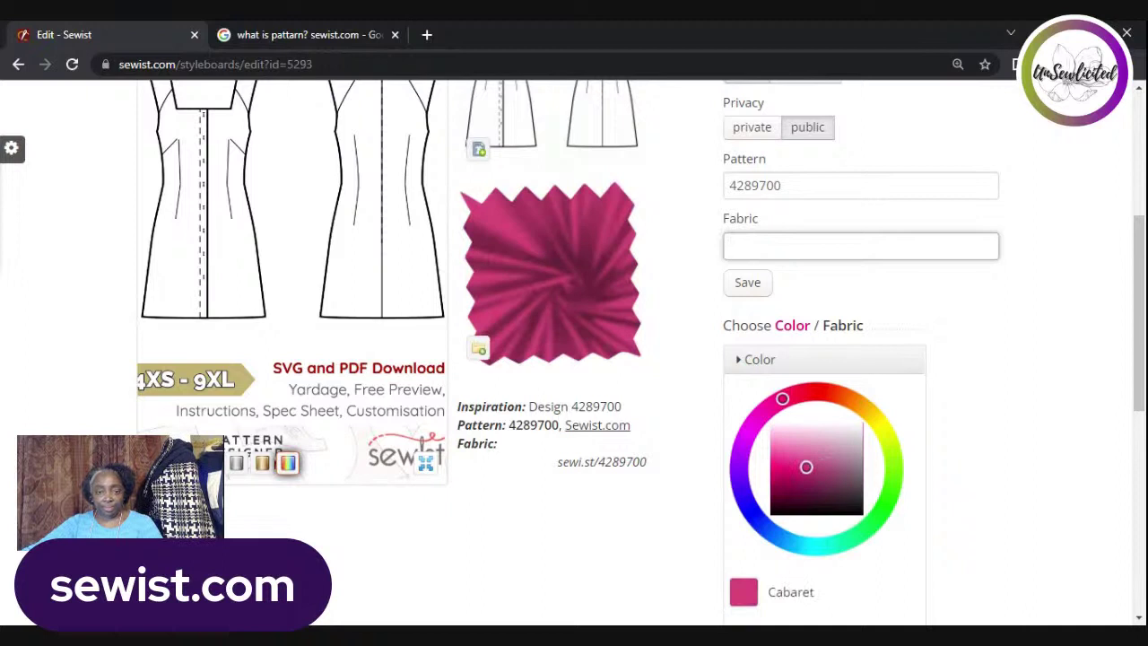
click(746, 438)
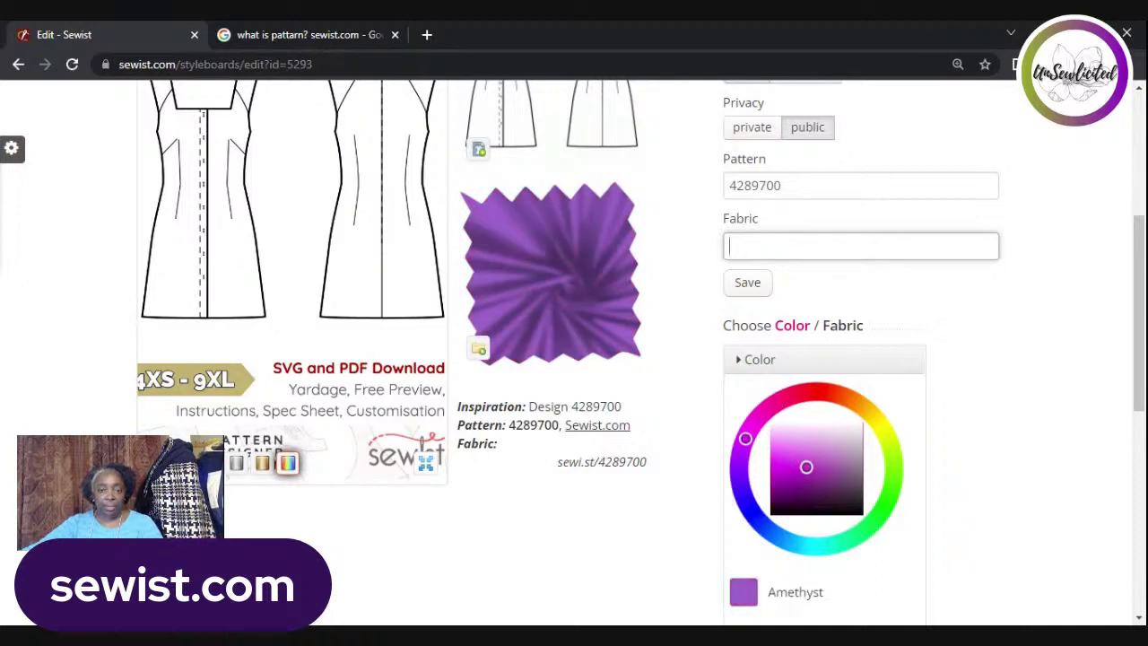
click(746, 500)
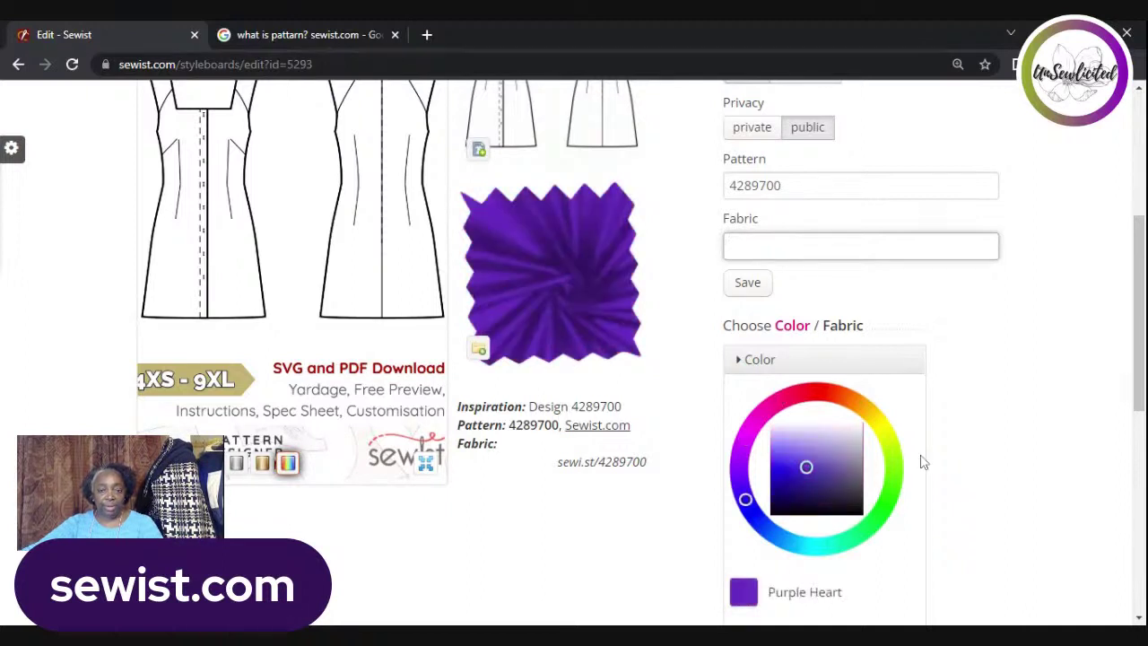
click(892, 487)
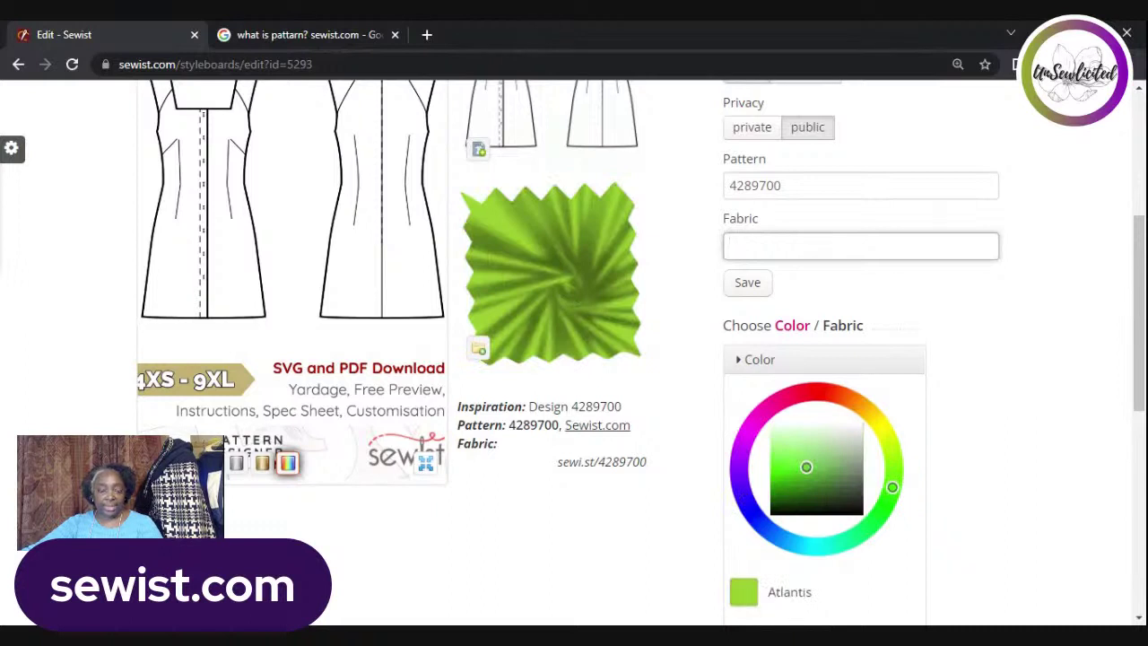
- Try the fabric swatch's add-image option and read the notice about using pictures
click(479, 350)
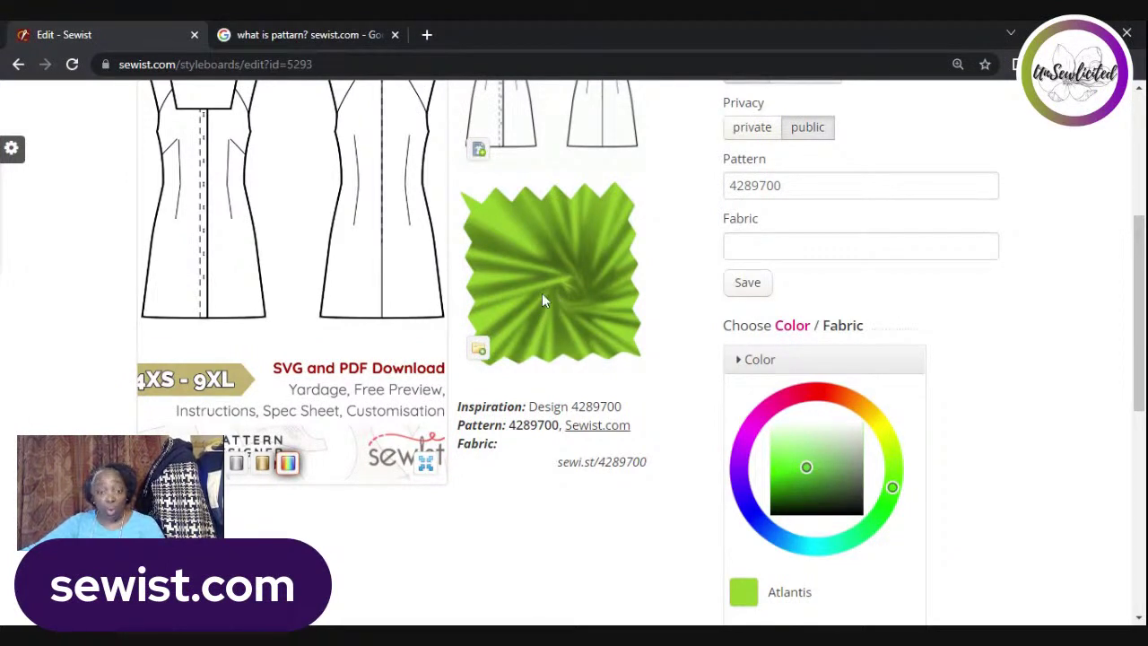
scroll(869, 352, down, 4)
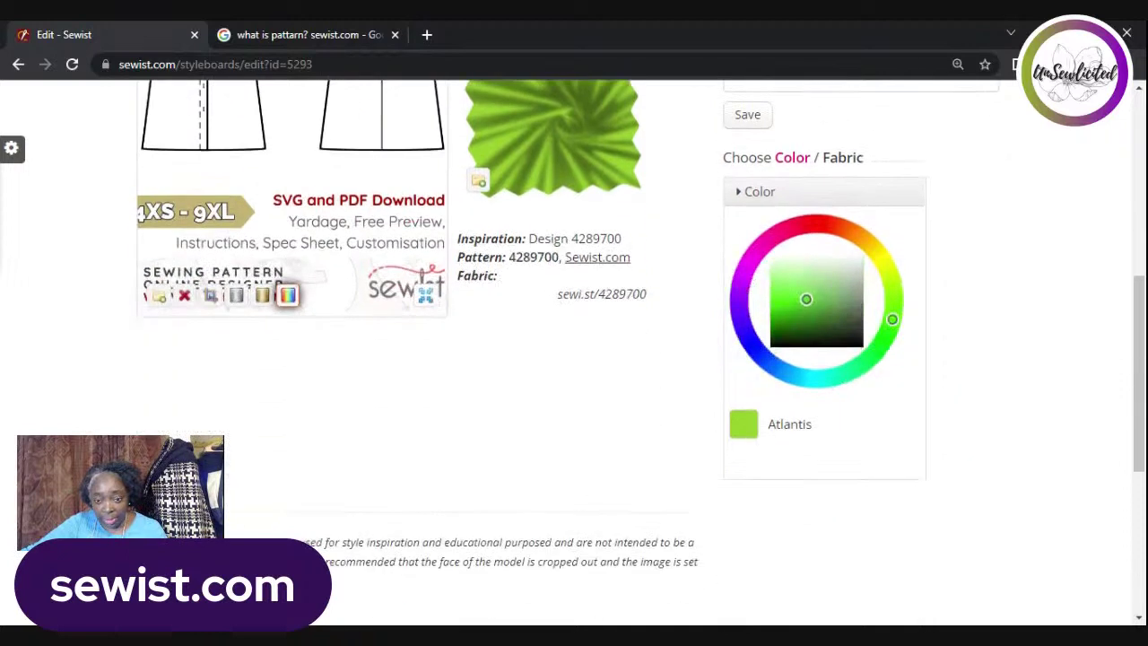
scroll(877, 432, down, 1)
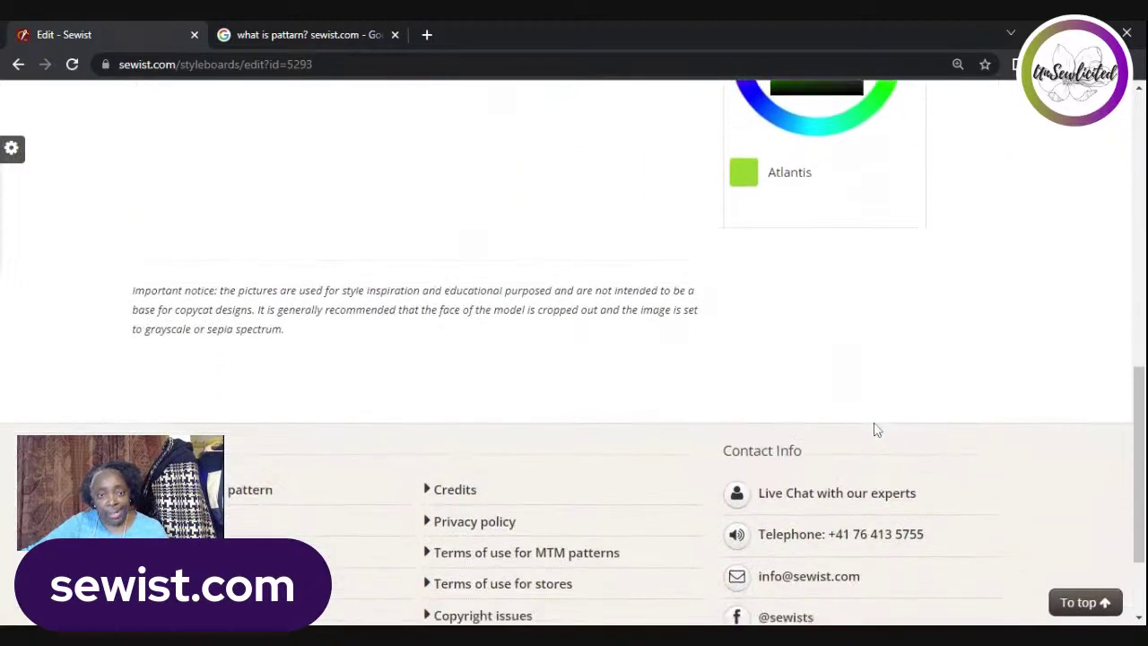
- Look over the styleboard's image options, and open its design chooser to view the available designs, closing it without choosing one
scroll(872, 406, up, 4)
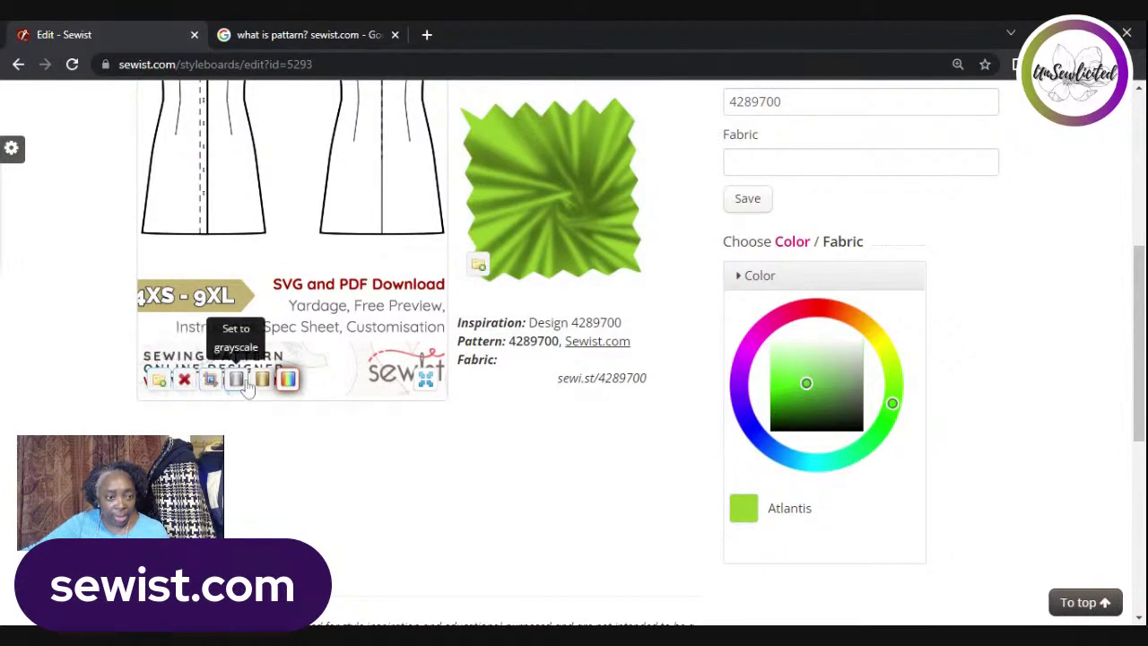
scroll(229, 462, up, 2)
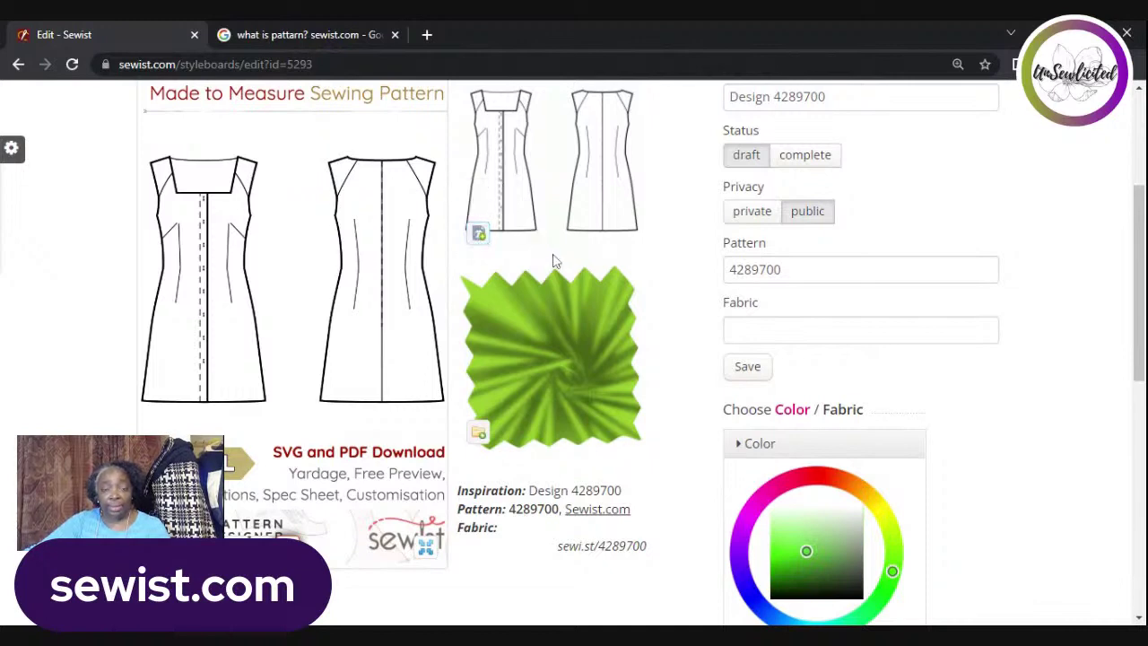
scroll(693, 301, up, 1)
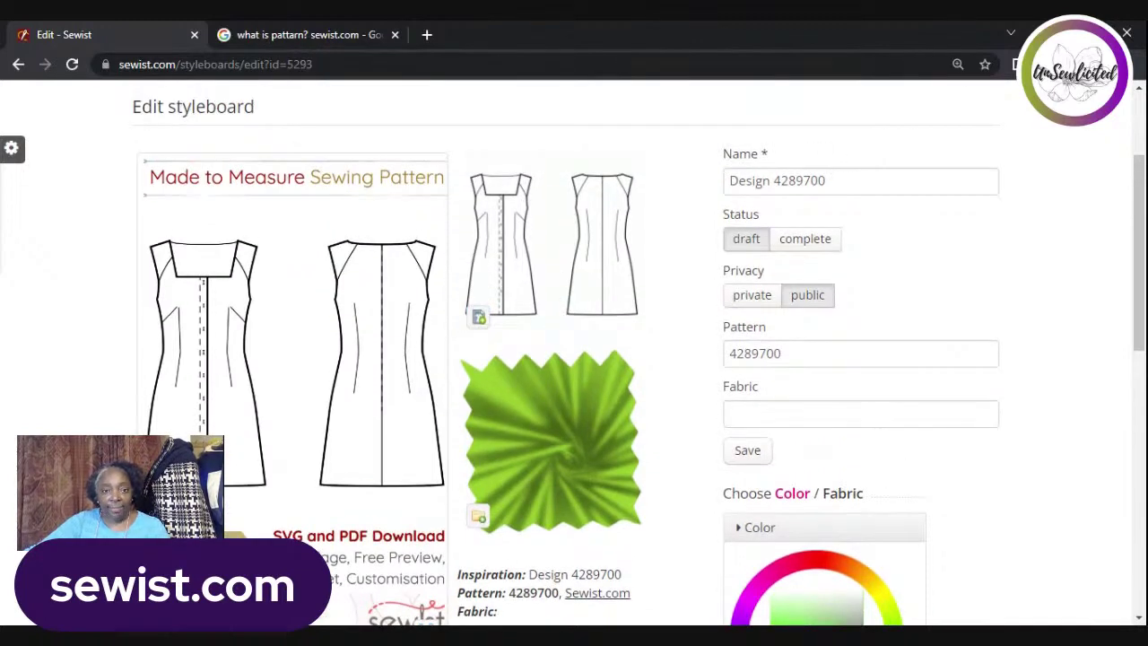
click(478, 317)
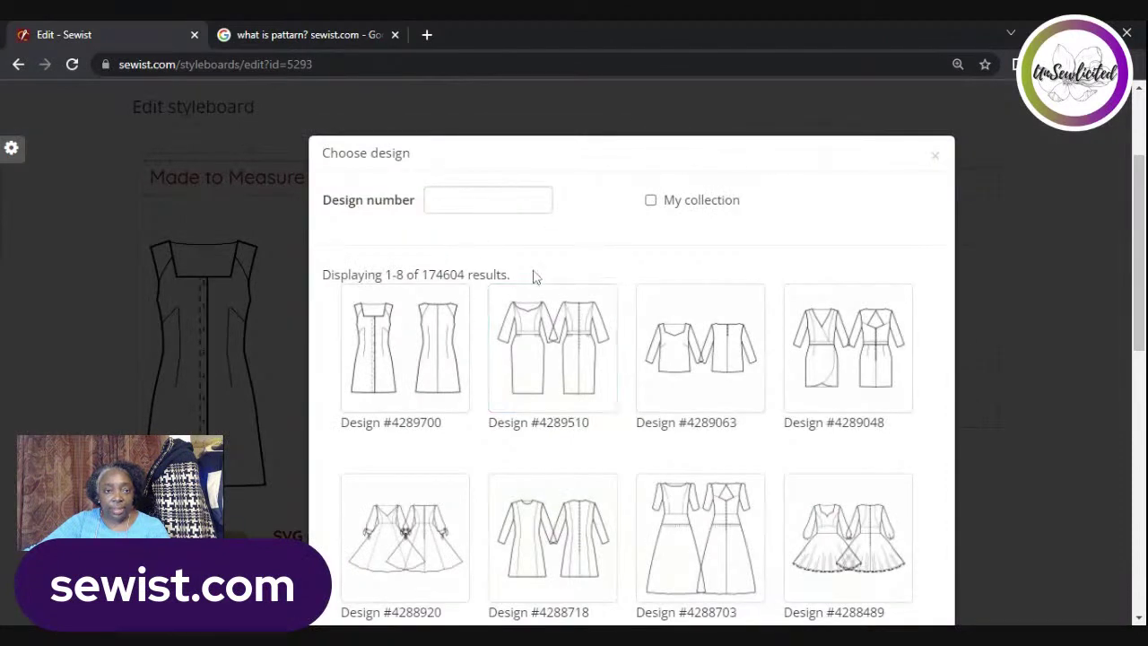
click(934, 158)
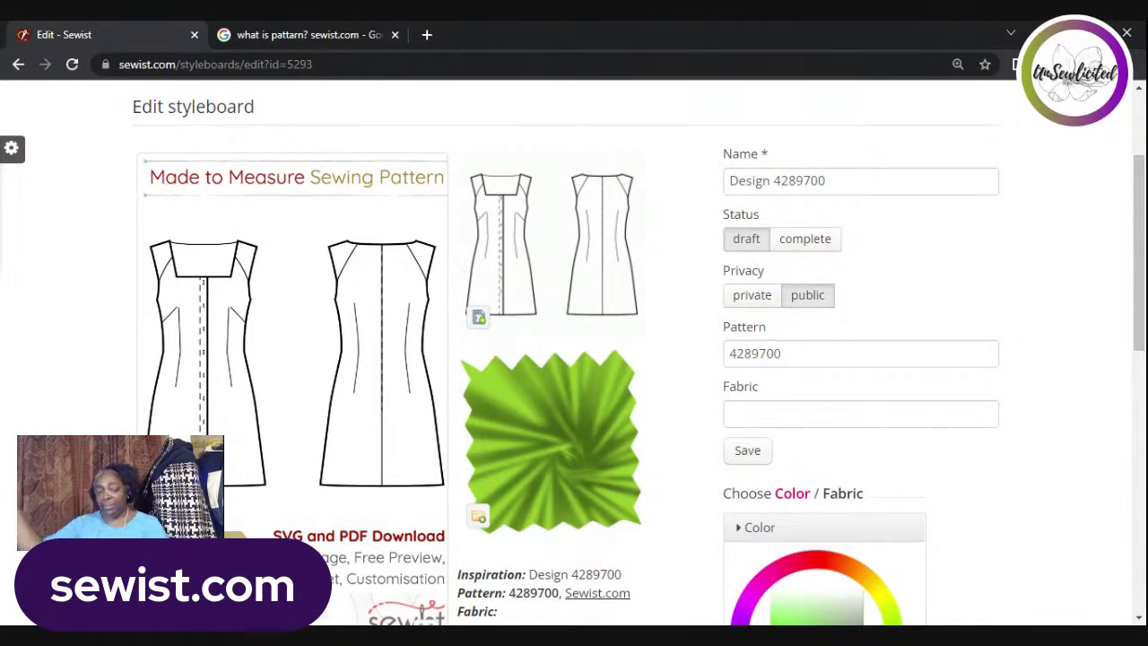
- Open the styleboard's main image for editing, view its crop frame, and close the editor without changing the image
scroll(296, 359, down, 2)
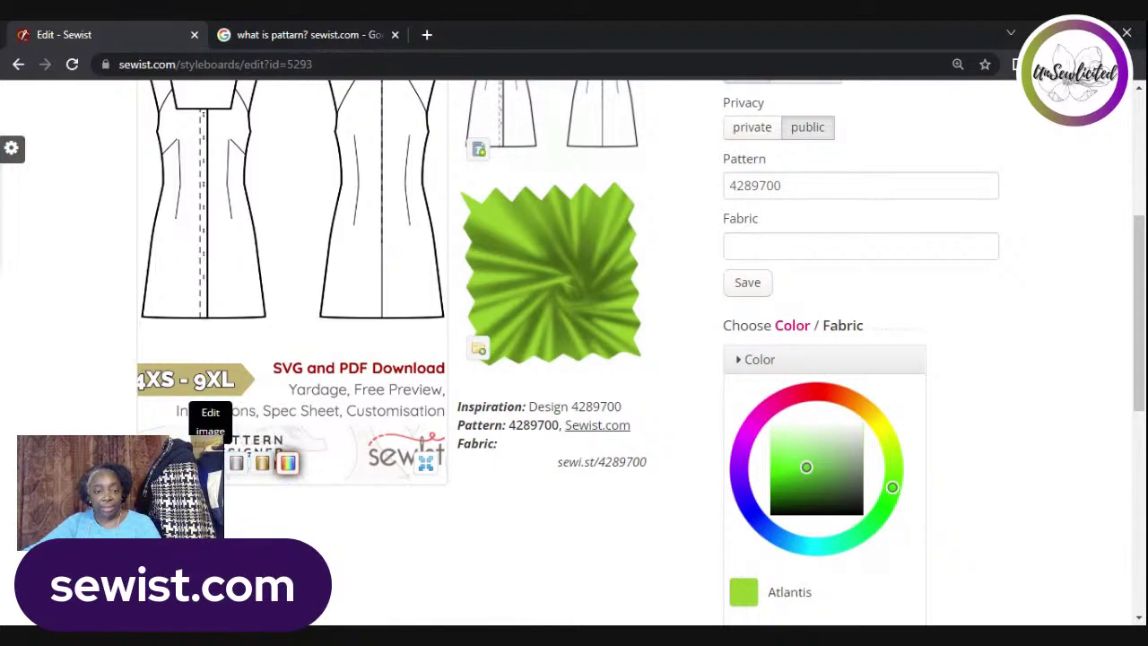
click(211, 401)
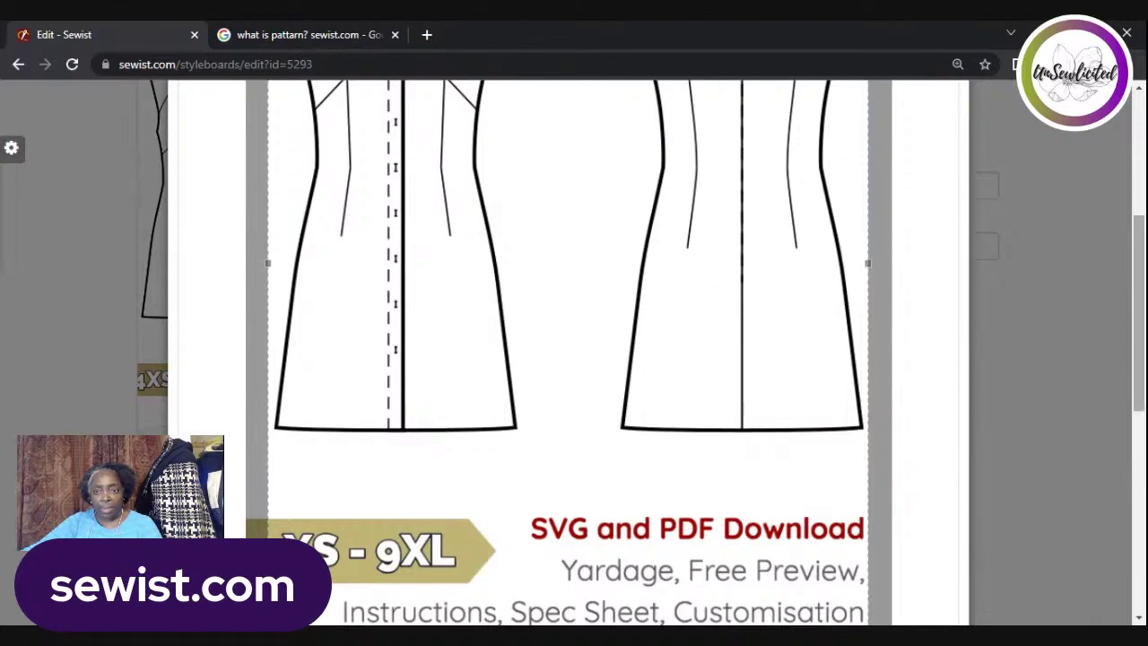
scroll(752, 256, up, 5)
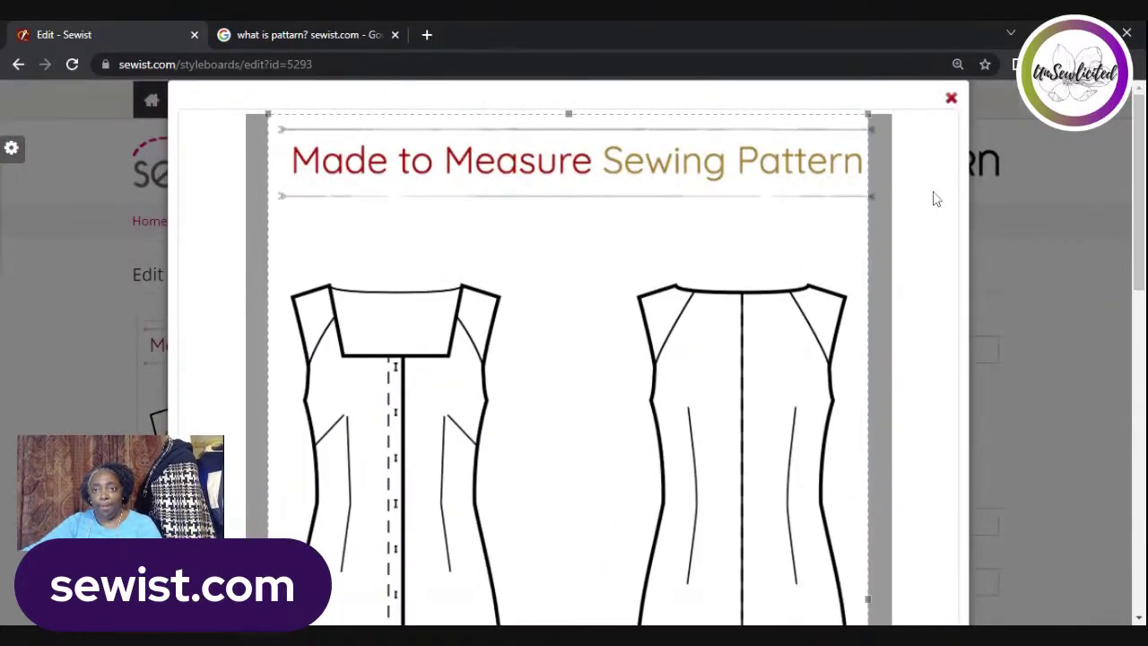
click(952, 95)
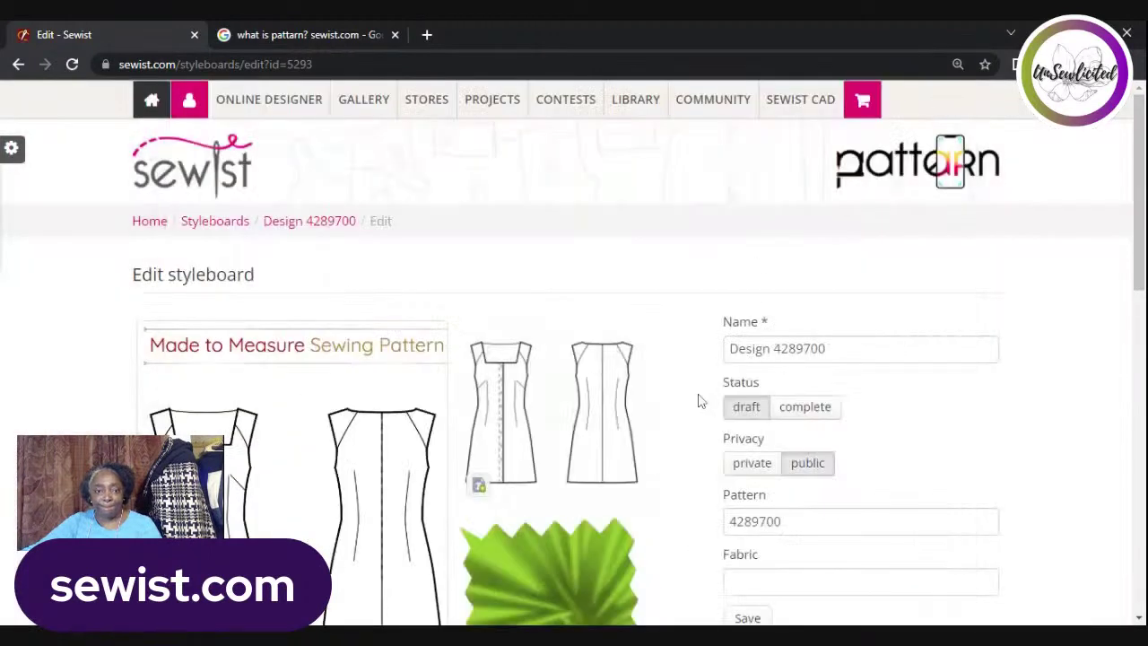
scroll(556, 372, down, 3)
scroll(179, 278, up, 3)
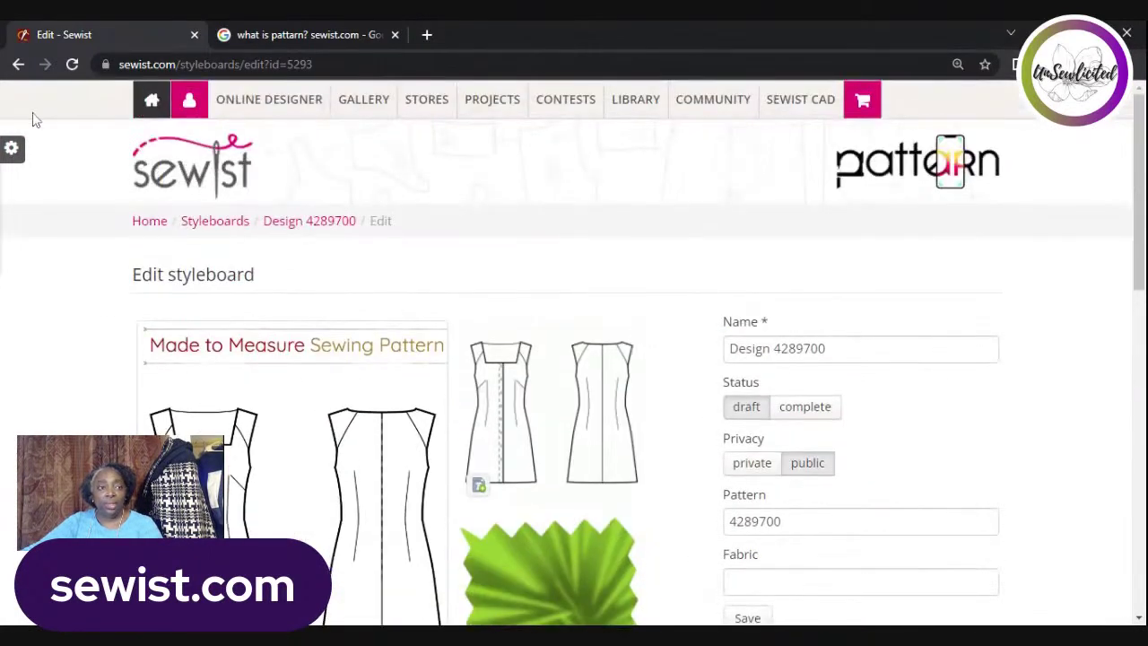
- Return to the dress's pattern page and review its order options, design description, testimonials and pattern download terms
click(18, 68)
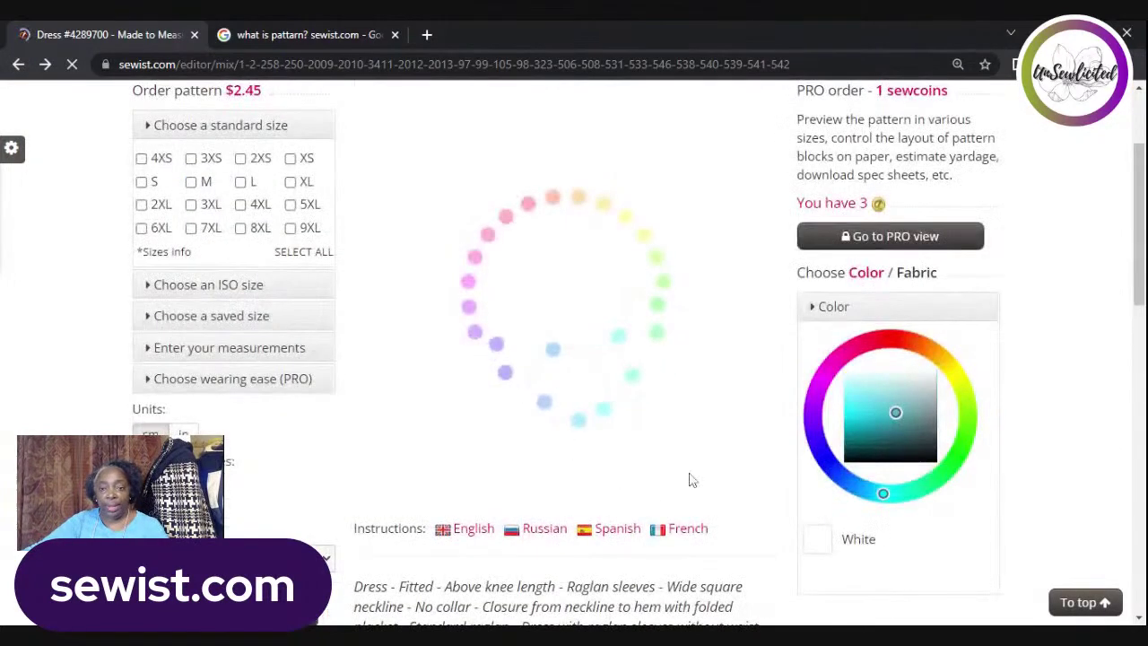
scroll(728, 302, up, 10)
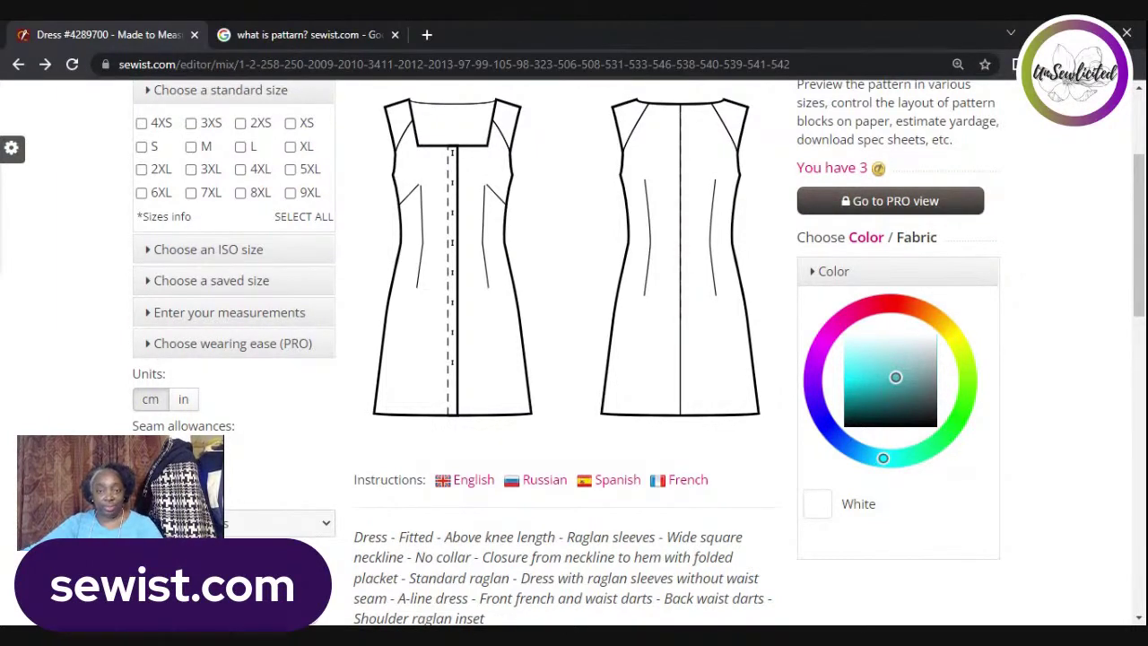
scroll(900, 464, up, 1)
scroll(899, 464, down, 6)
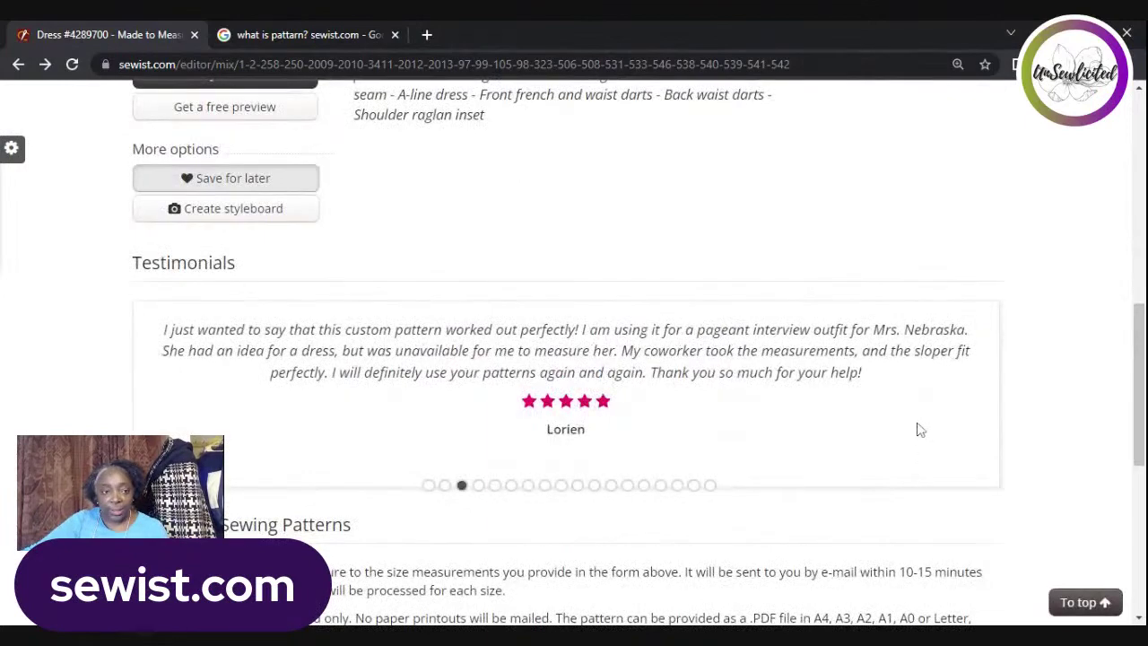
scroll(953, 405, down, 3)
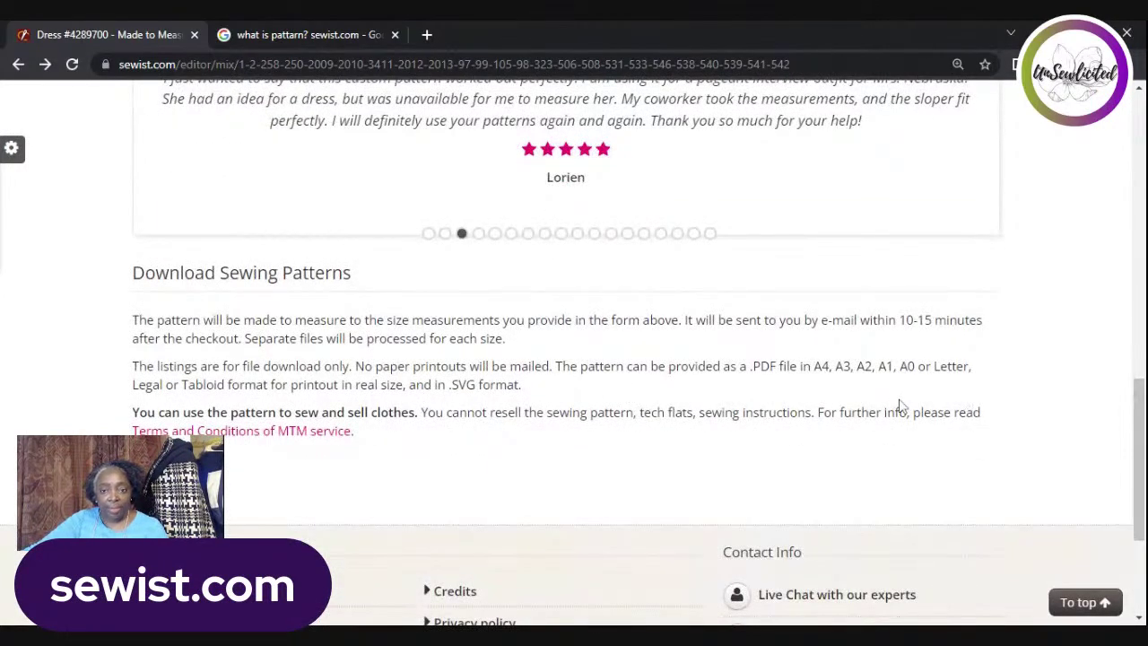
scroll(900, 403, up, 8)
scroll(981, 434, down, 3)
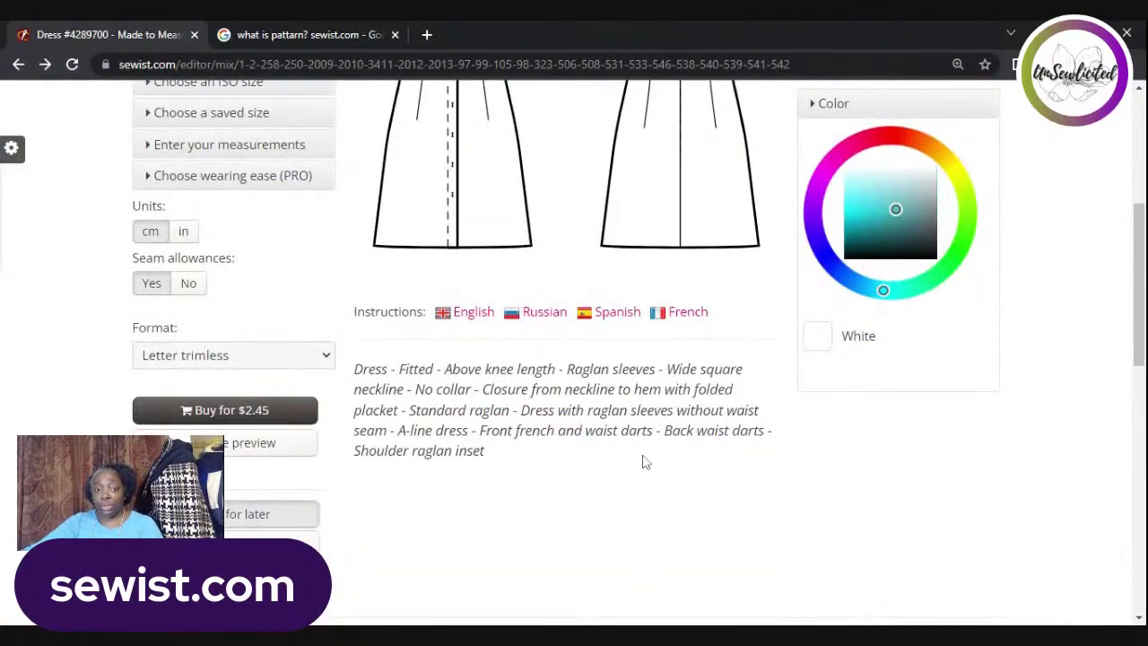
scroll(711, 453, up, 4)
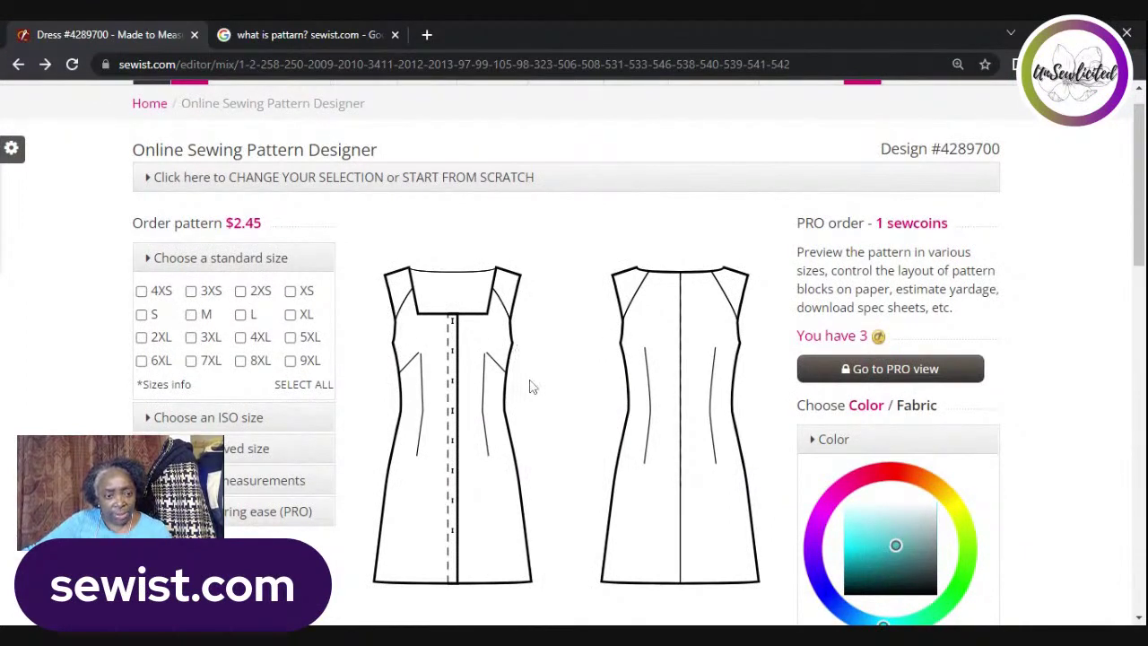
scroll(531, 384, down, 3)
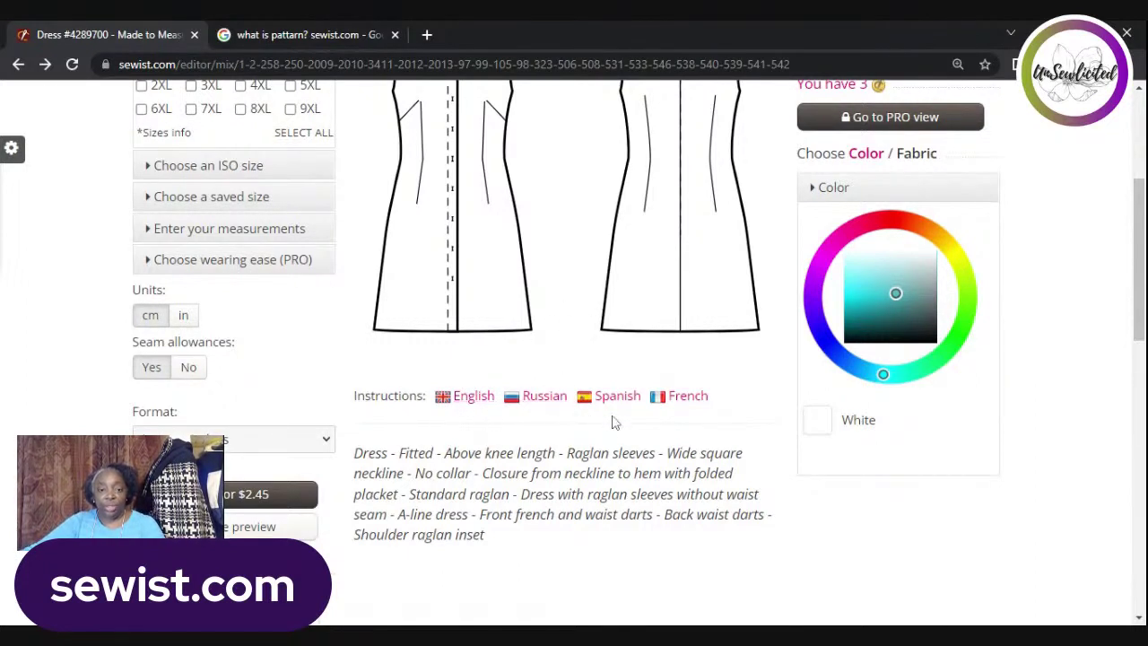
- Open the dress's English instructions and read the notes on seam allowances, fabric length, printing and cutting
click(473, 398)
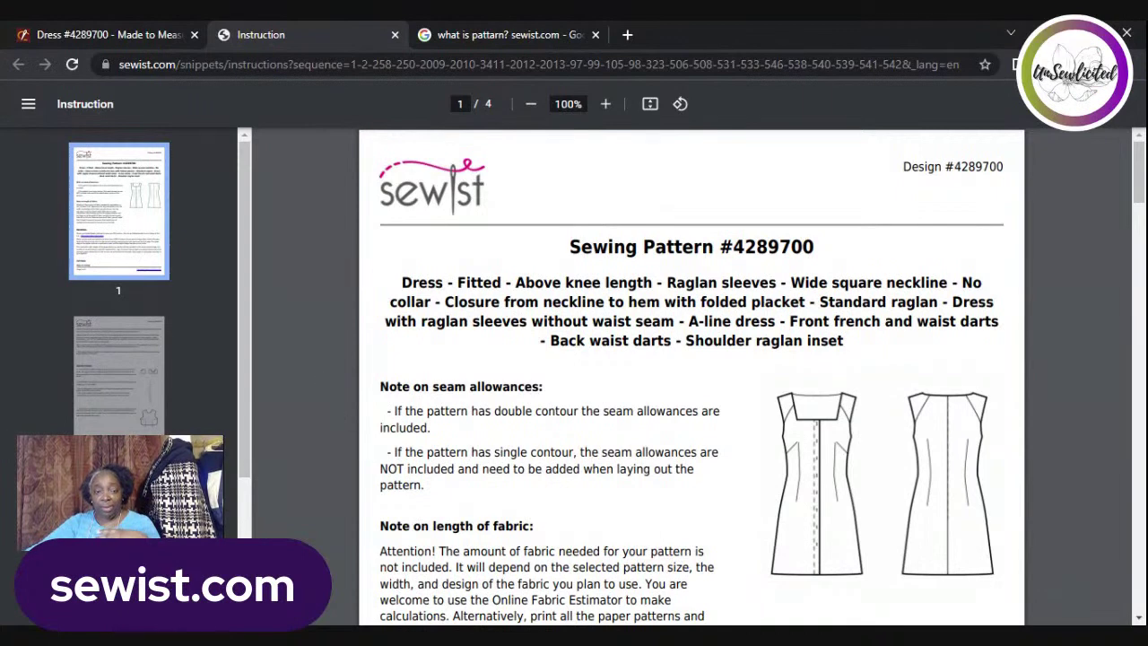
scroll(691, 377, down, 1)
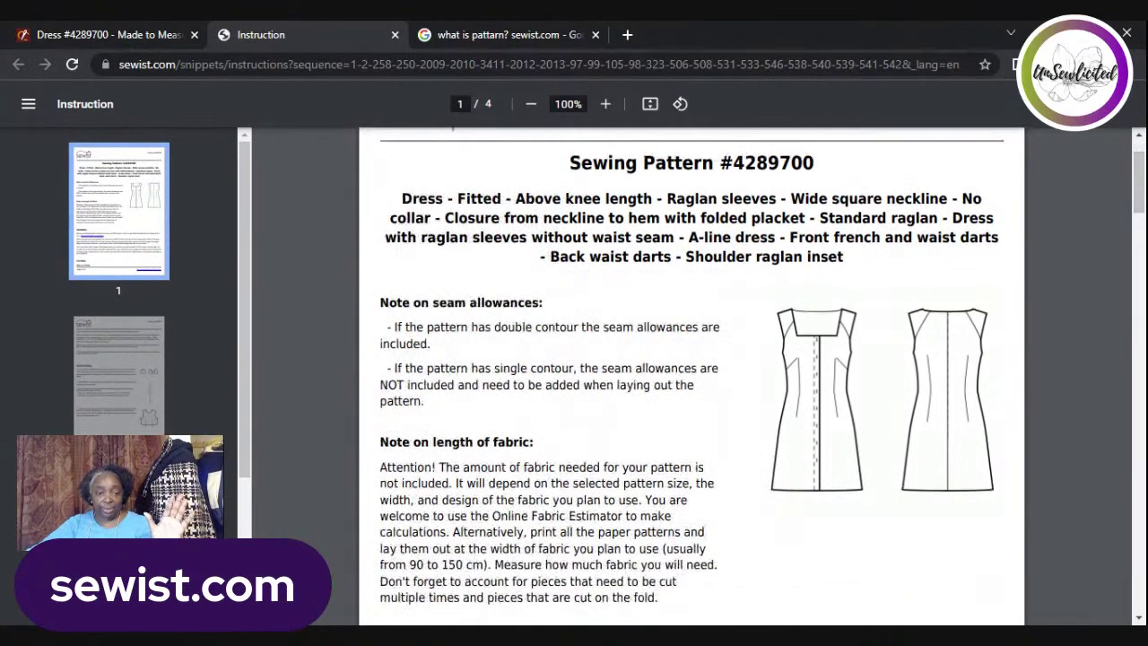
scroll(691, 377, down, 1)
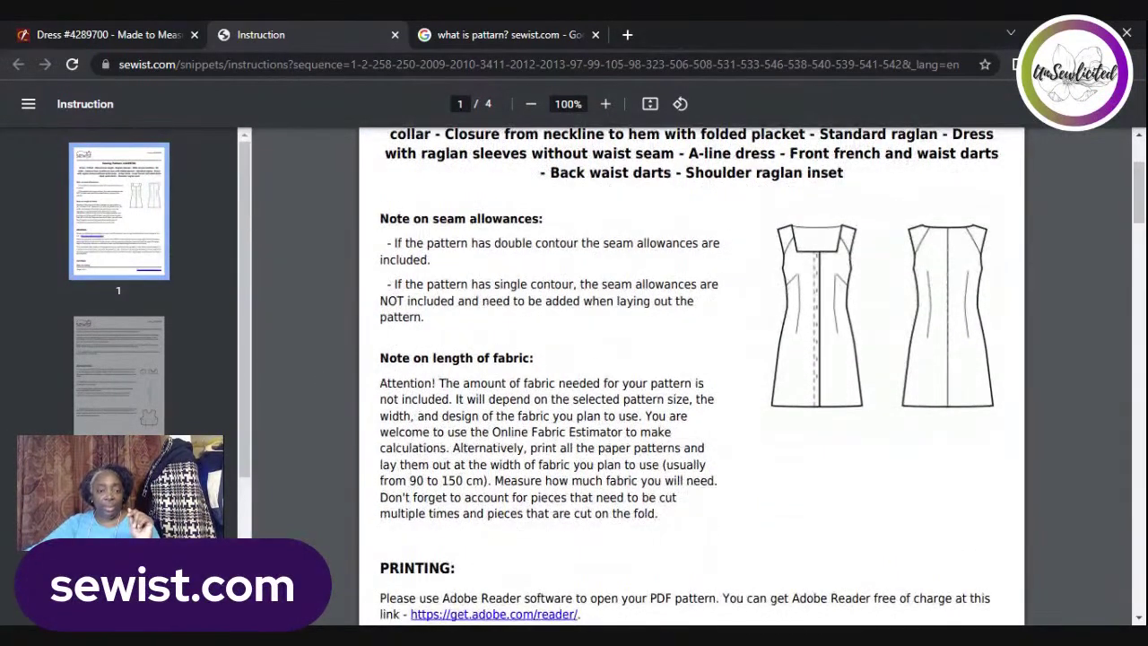
scroll(687, 453, down, 1)
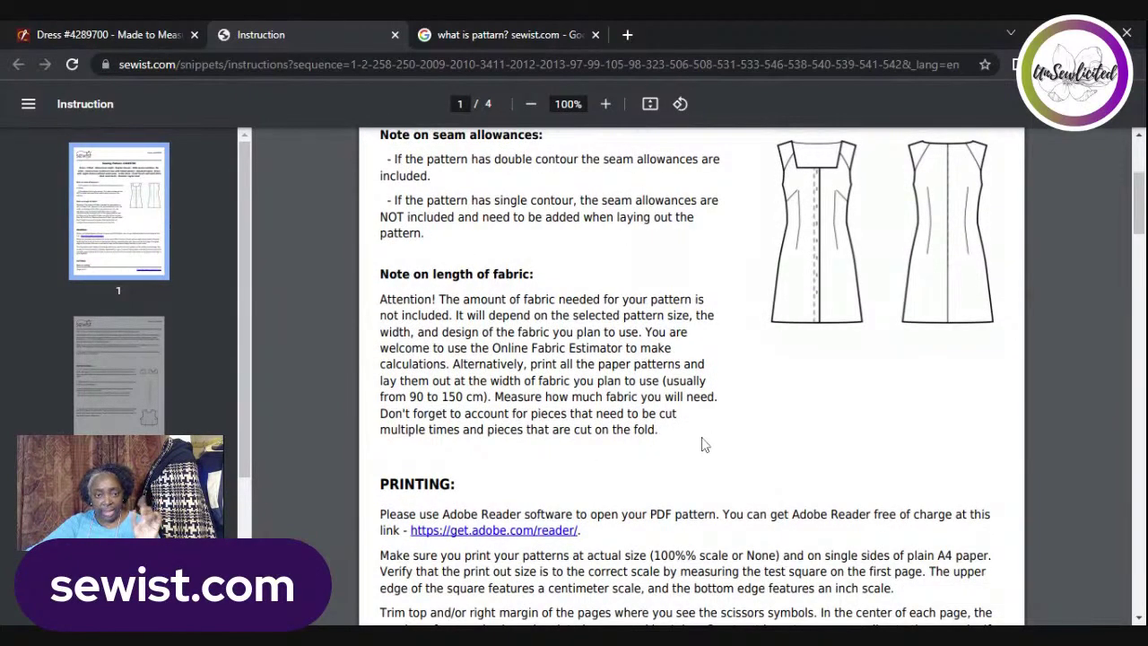
scroll(705, 445, down, 1)
scroll(704, 446, down, 4)
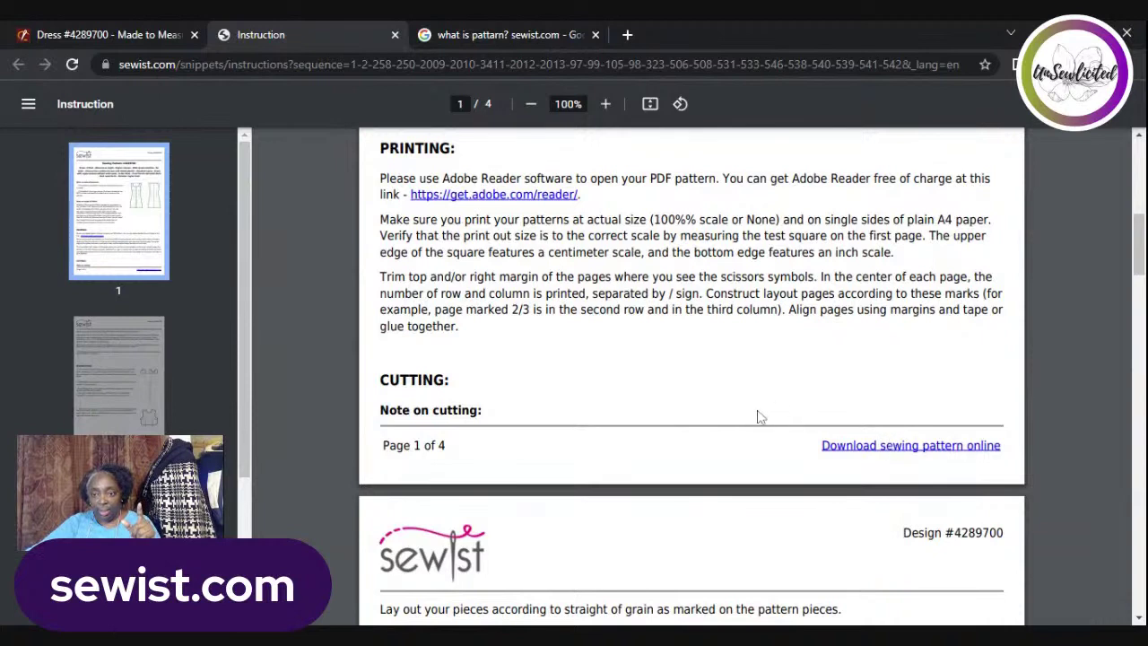
scroll(767, 422, down, 1)
scroll(772, 419, down, 2)
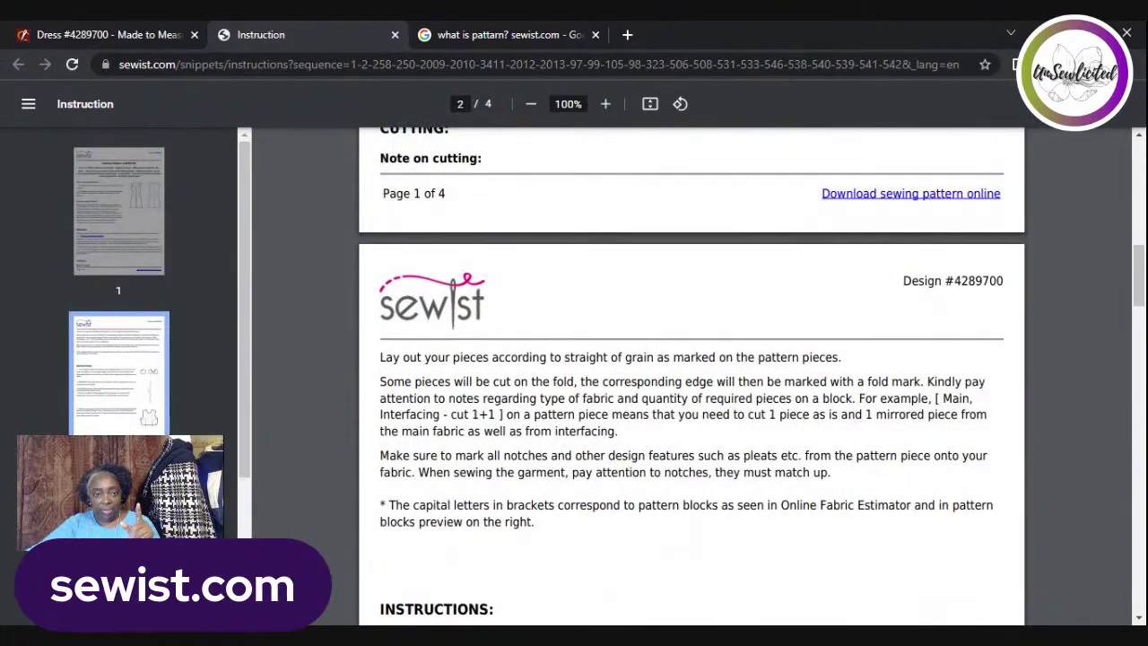
scroll(772, 419, down, 1)
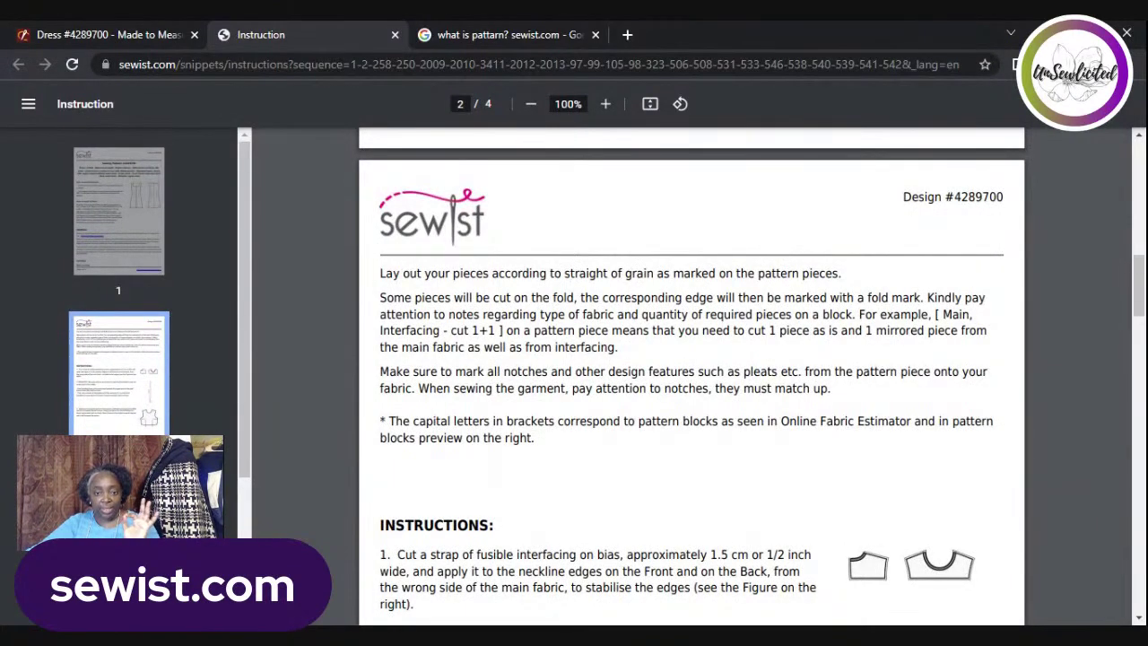
- Read through the numbered sewing instructions, from the neckline interfacing and darts to the neckline facing and button holes
scroll(772, 419, down, 2)
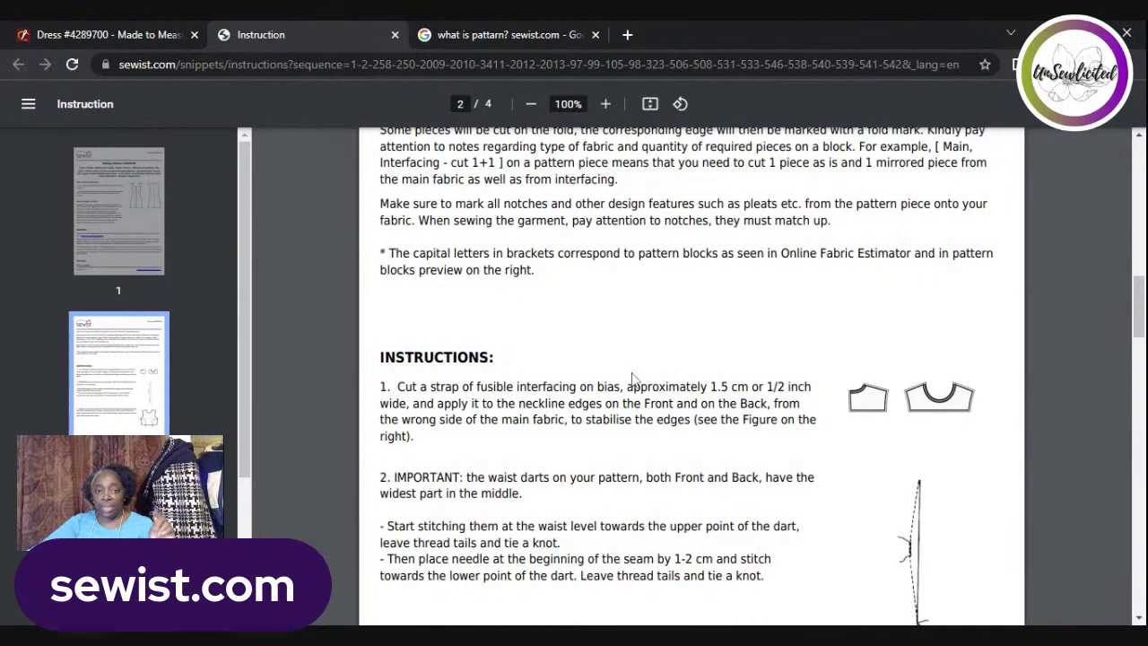
scroll(691, 377, down, 2)
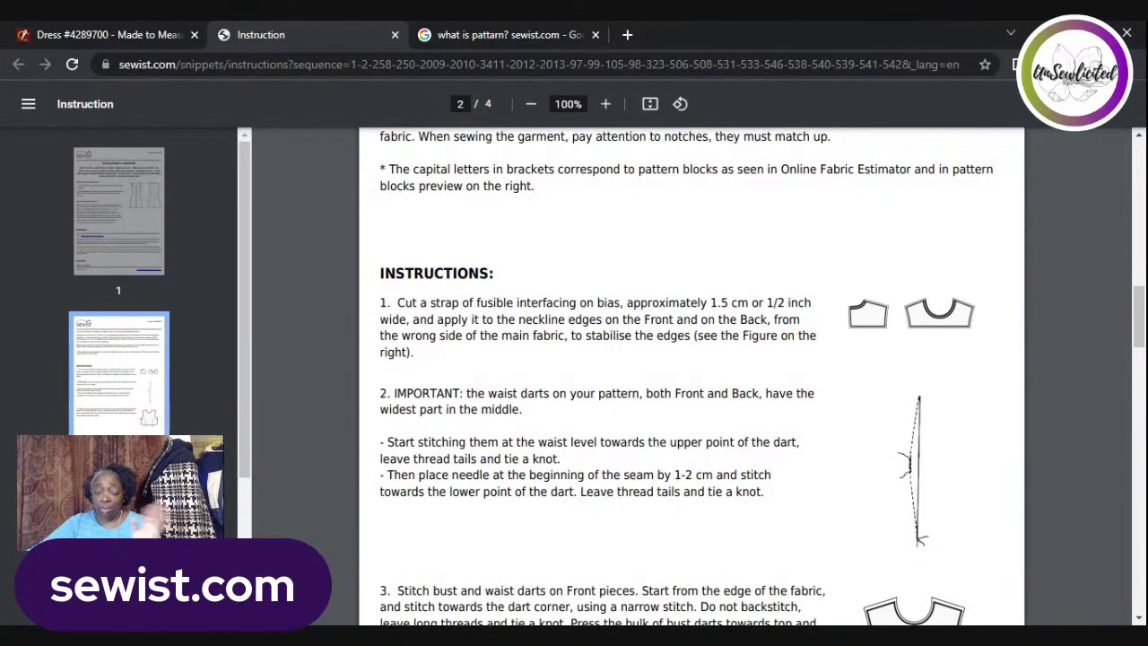
scroll(592, 435, down, 2)
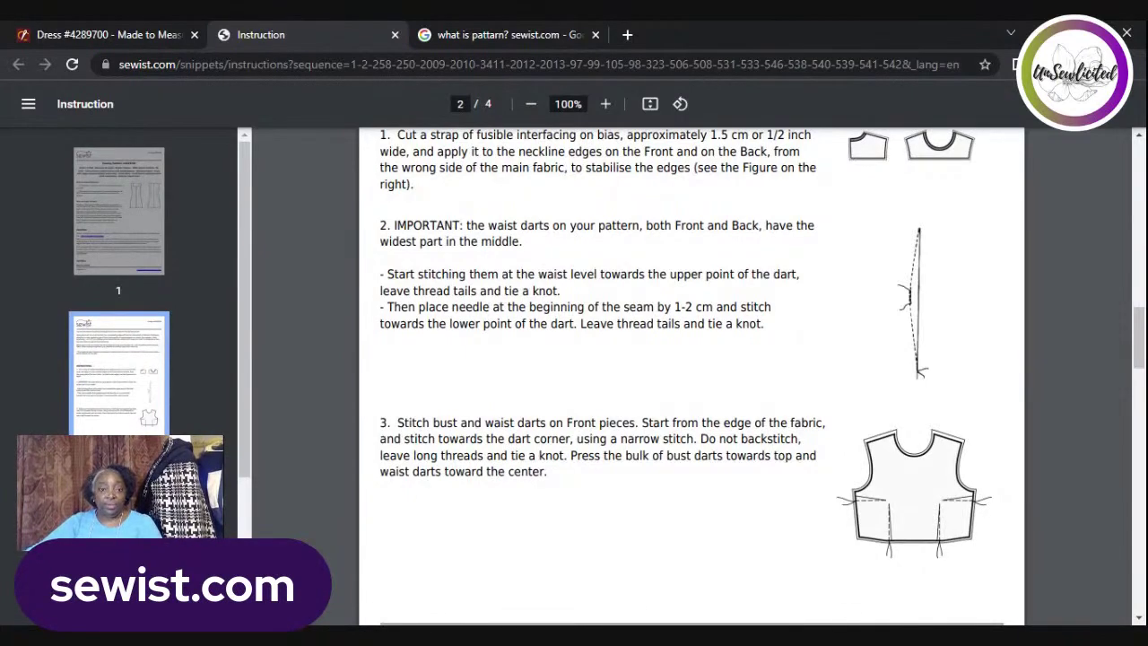
scroll(511, 332, down, 2)
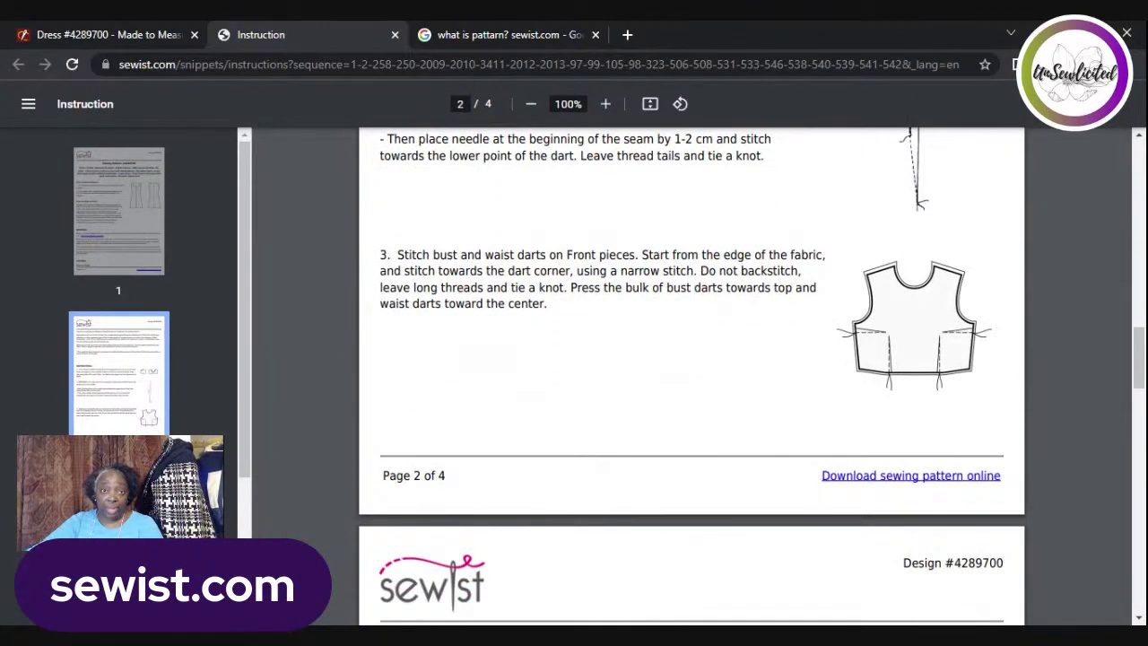
scroll(547, 309, down, 6)
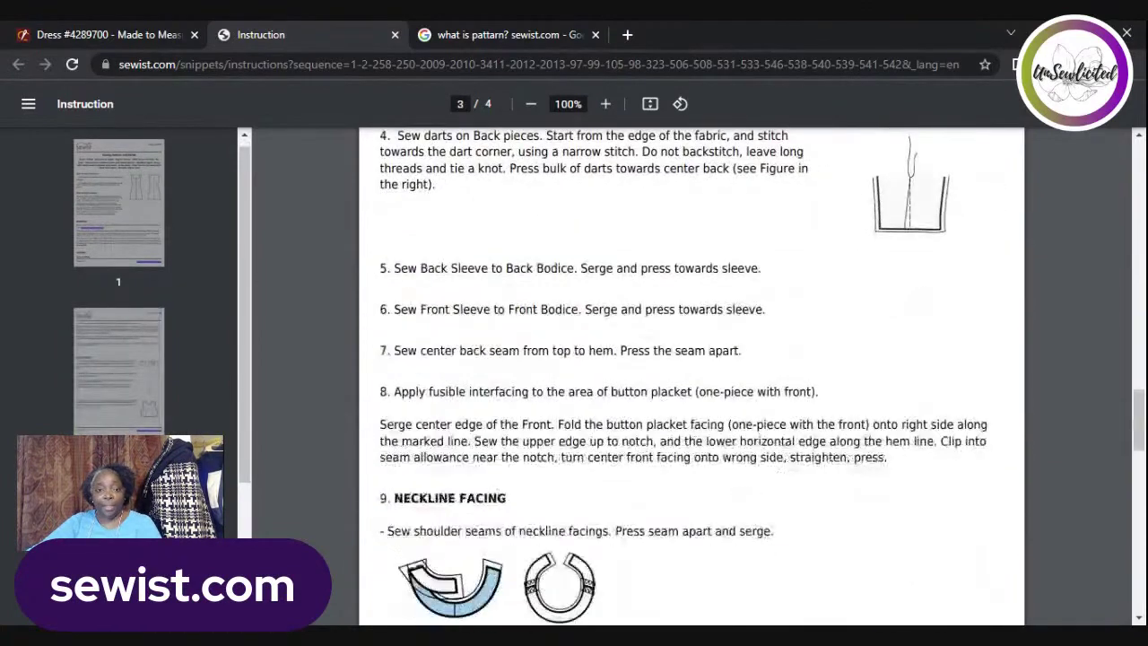
scroll(779, 314, down, 3)
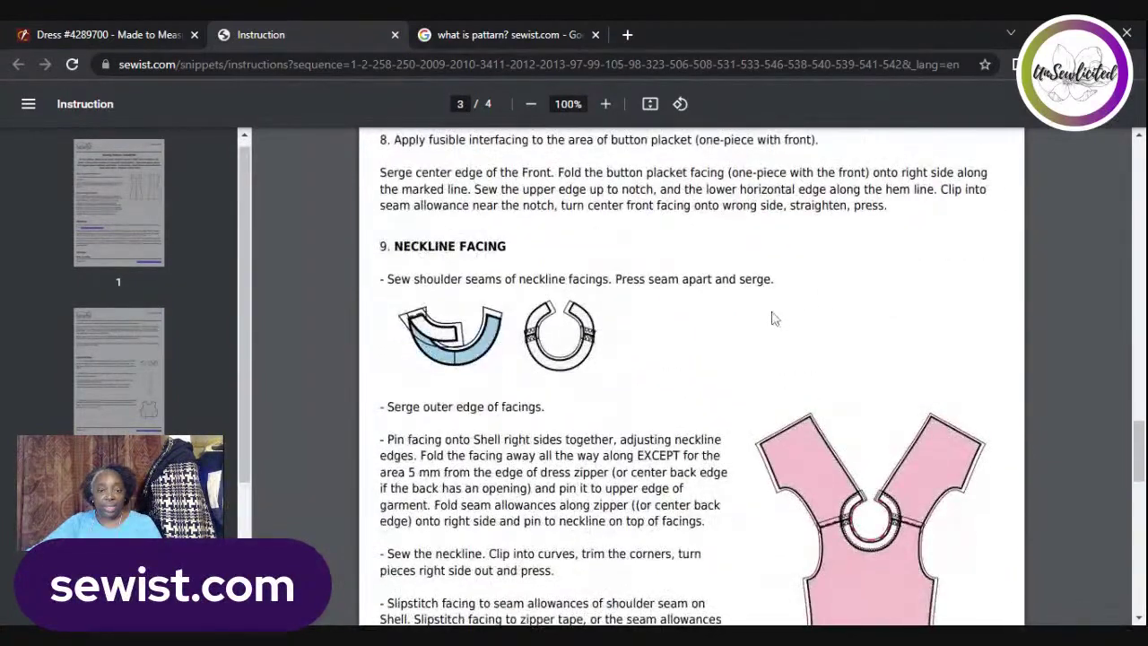
scroll(773, 319, down, 2)
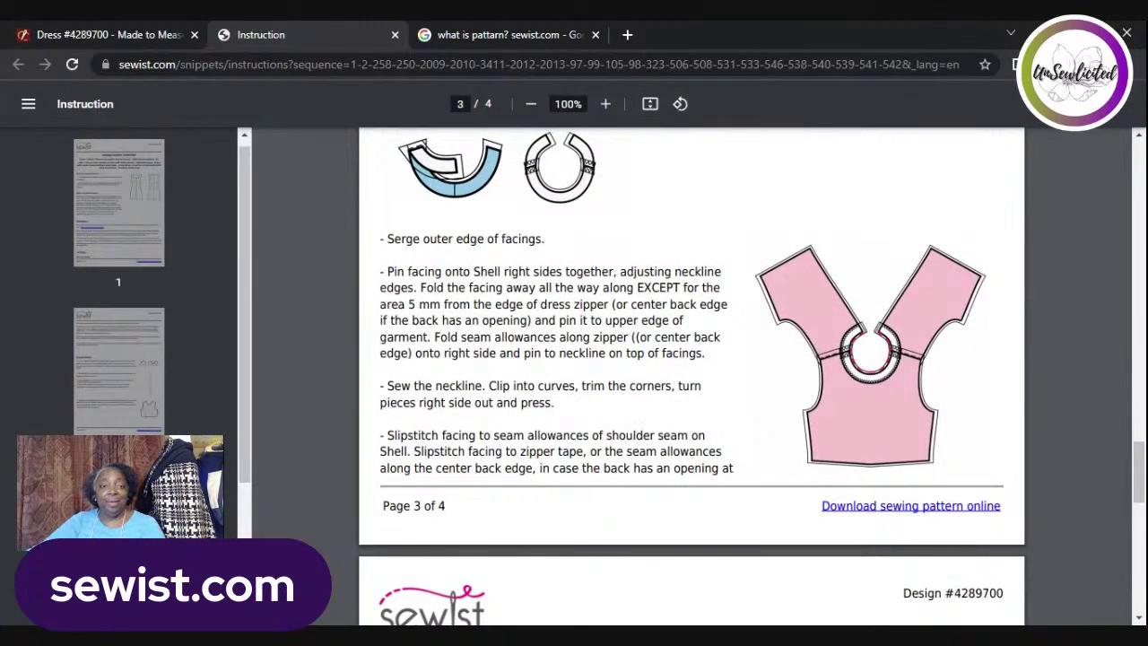
scroll(456, 326, down, 3)
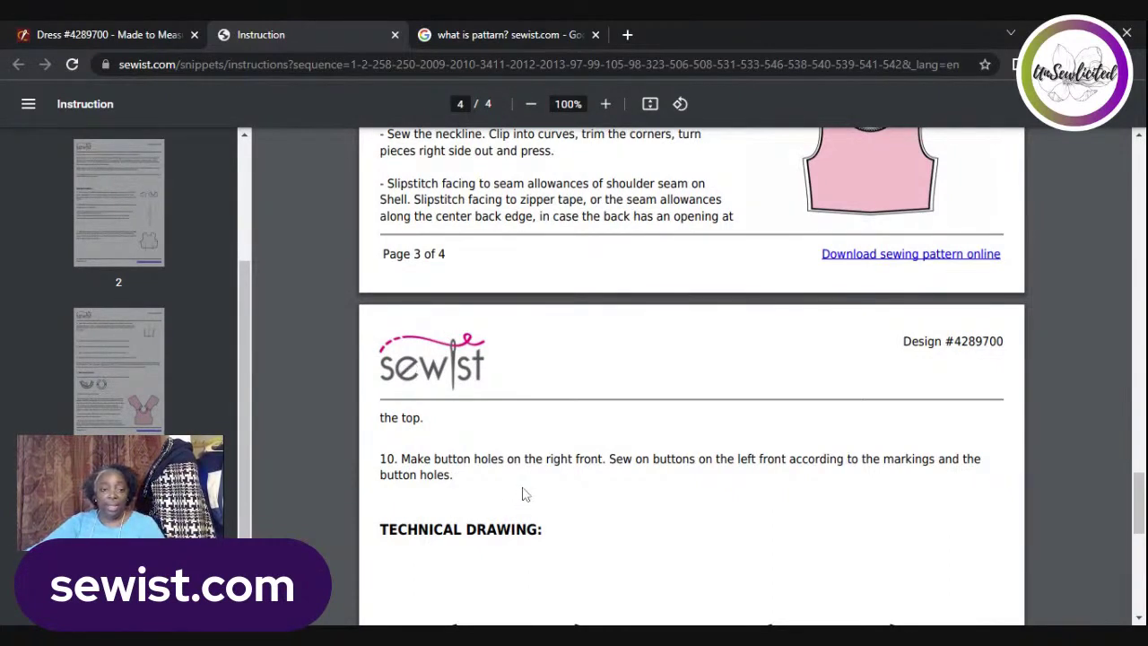
- Examine the technical drawing at the end of the instructions and go back to the cutting notes
scroll(525, 495, down, 4)
scroll(636, 448, down, 3)
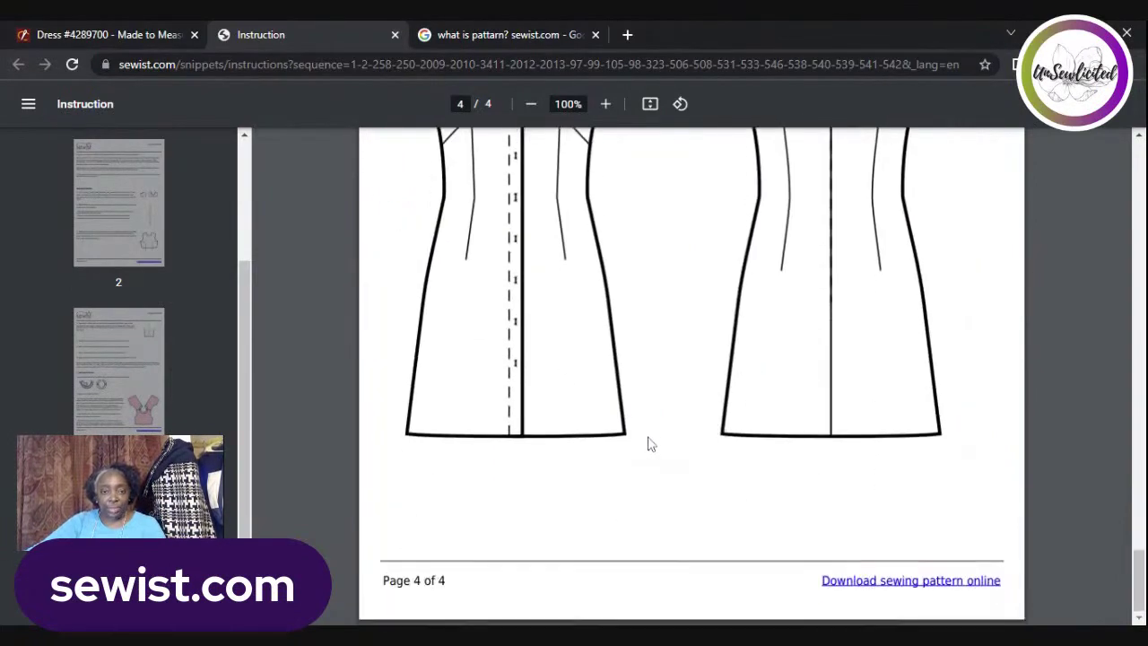
scroll(637, 484, up, 6)
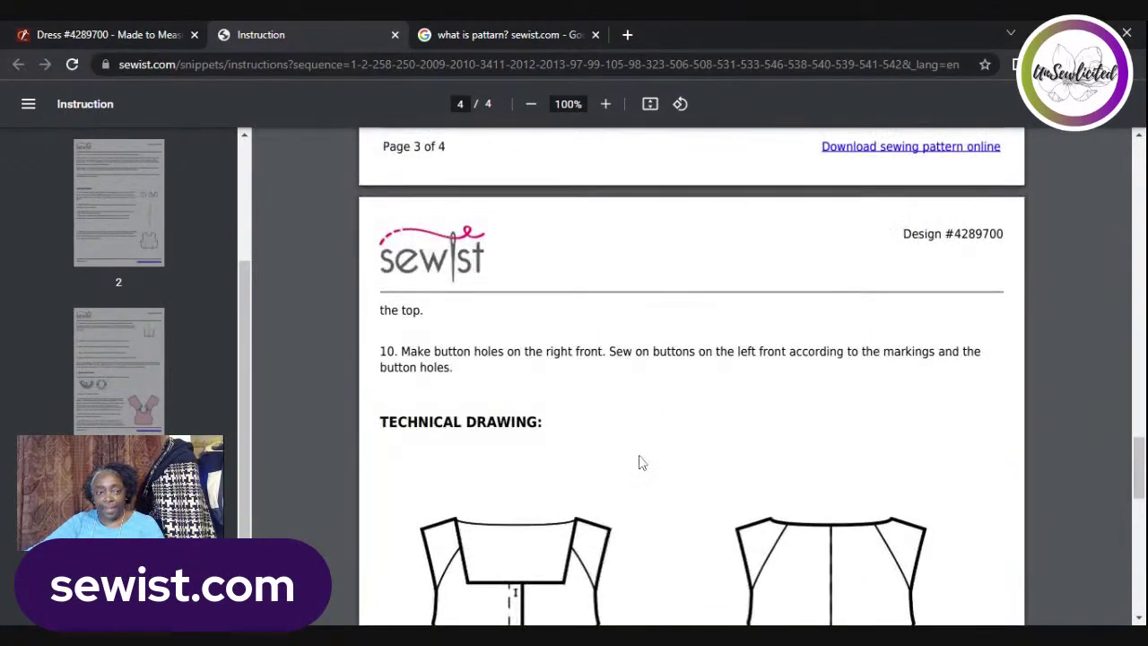
scroll(641, 462, up, 15)
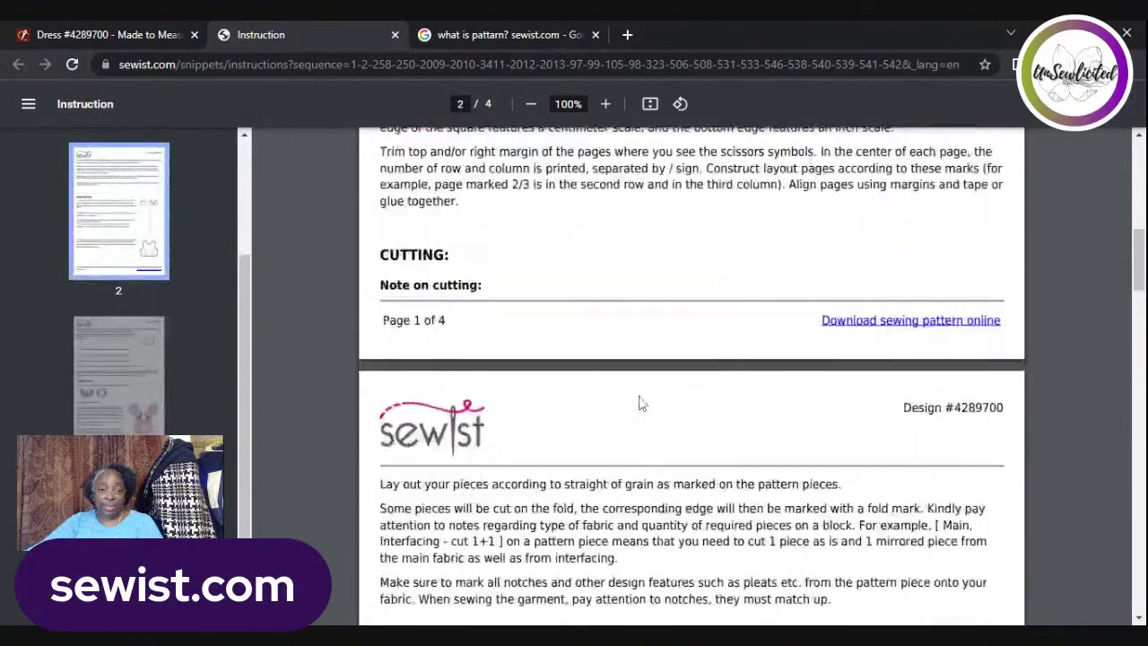
- Review the dress description and notes at the start of the instructions and return to the dress's pattern page
scroll(641, 403, up, 5)
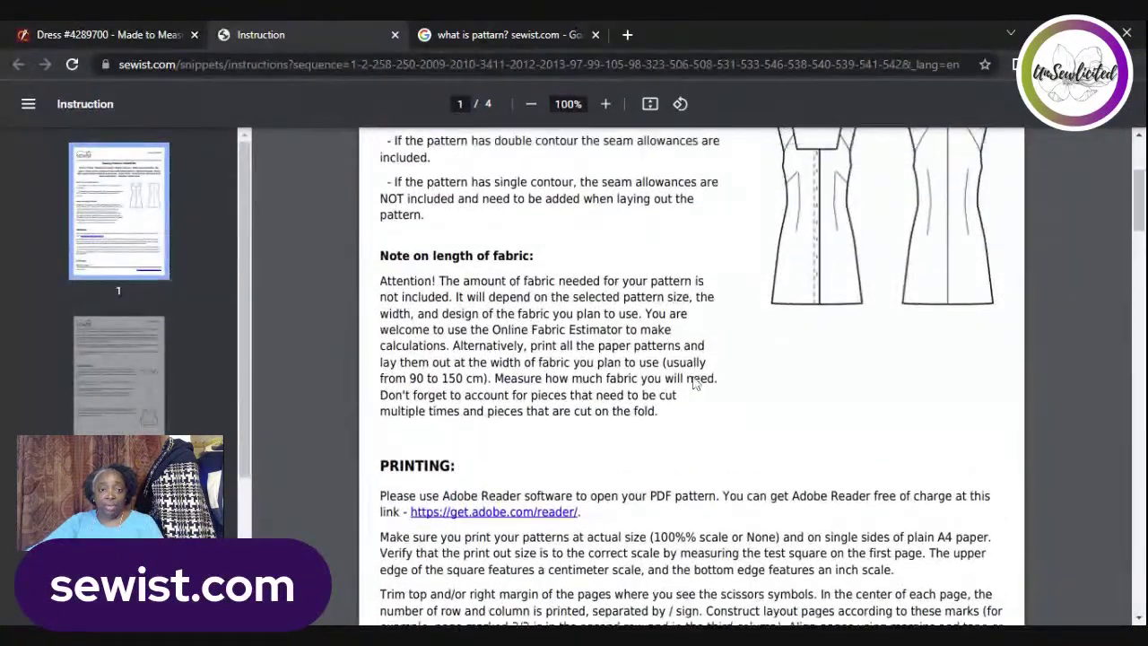
scroll(694, 383, up, 3)
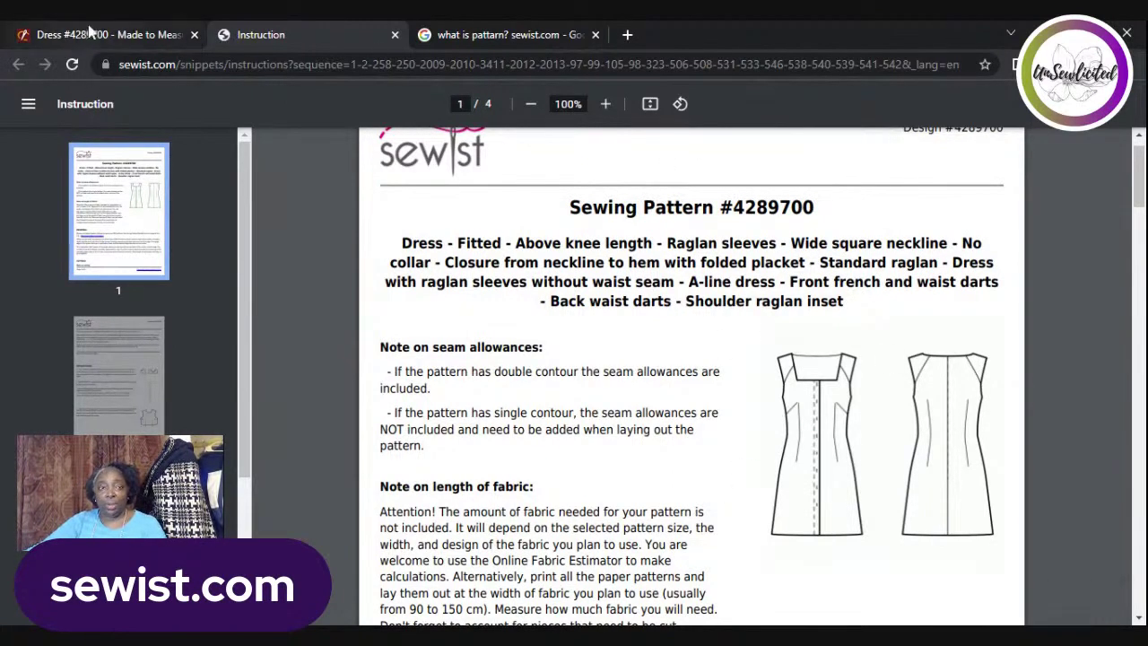
click(117, 34)
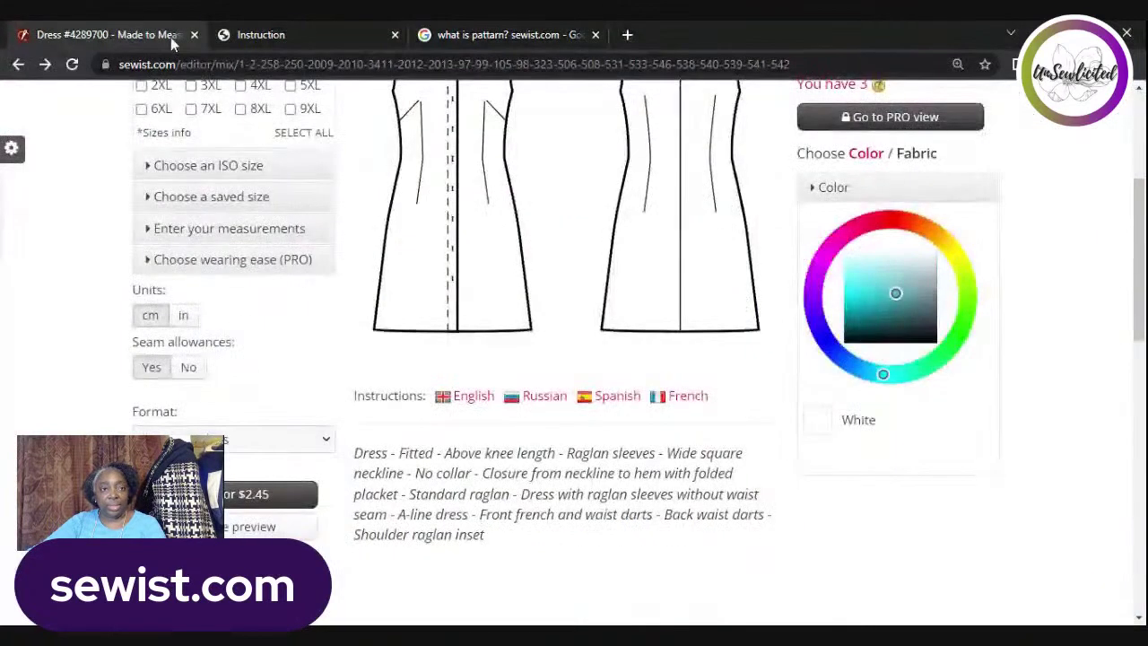
click(277, 33)
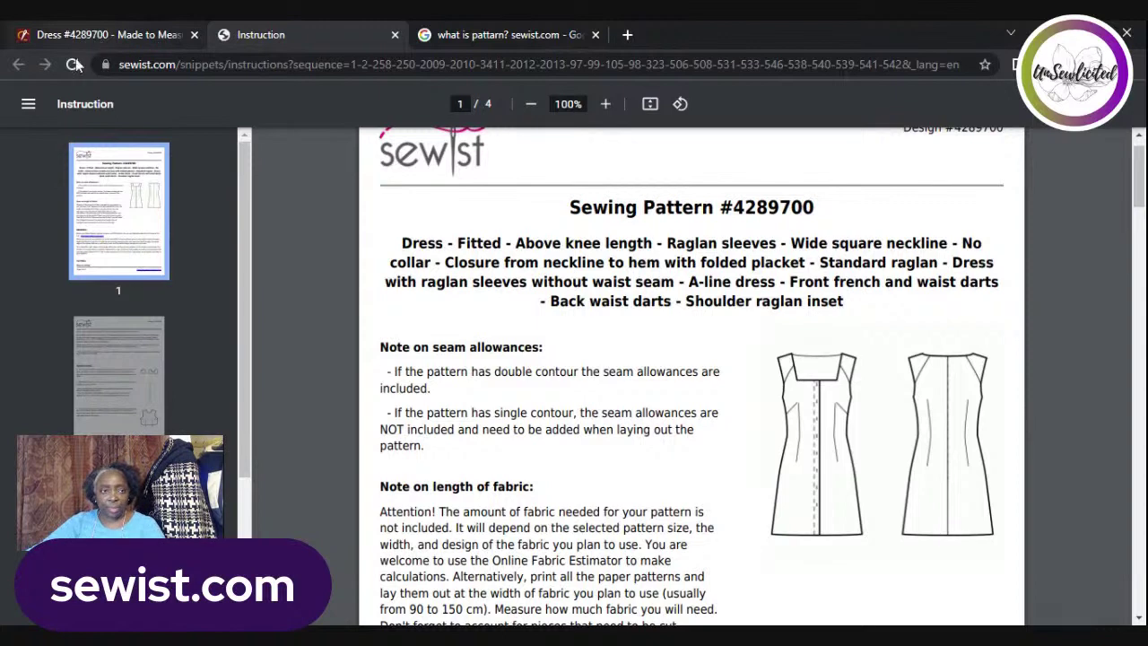
click(173, 40)
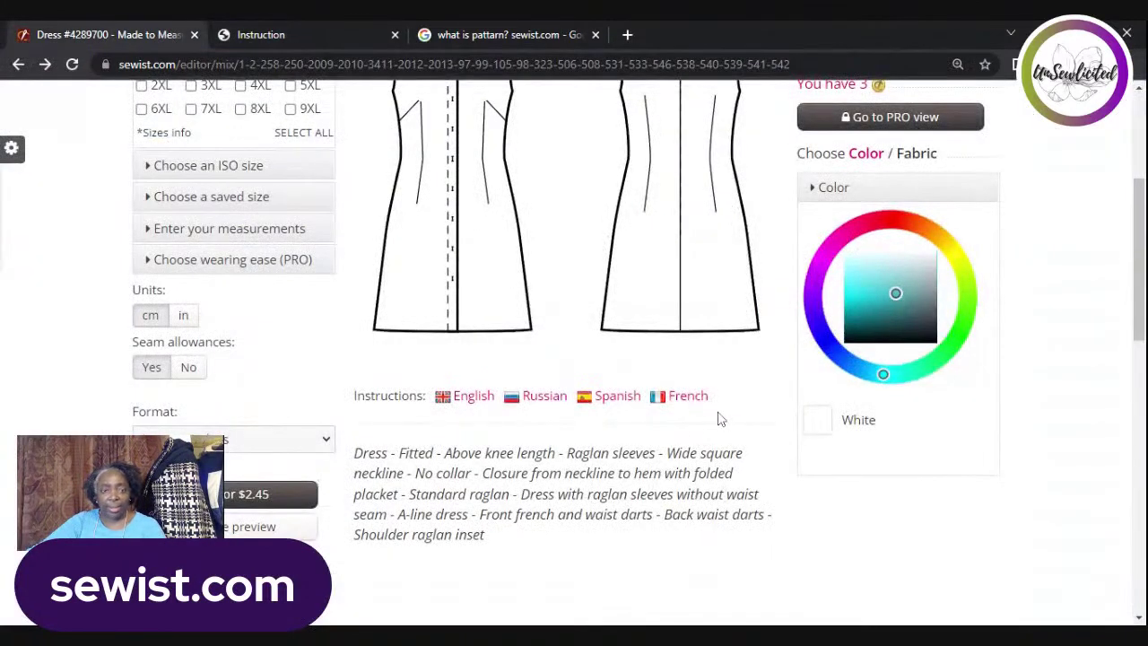
- Review the PRO order description and sewcoin cost, and open the dress pattern in PRO view
scroll(636, 442, up, 3)
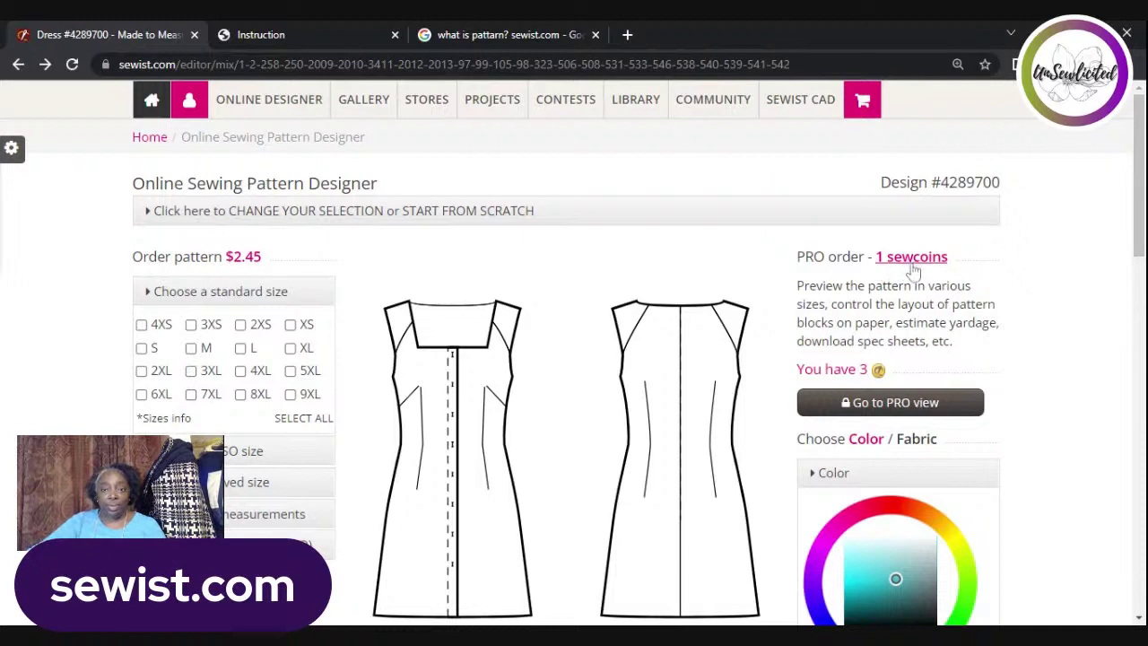
scroll(961, 287, down, 1)
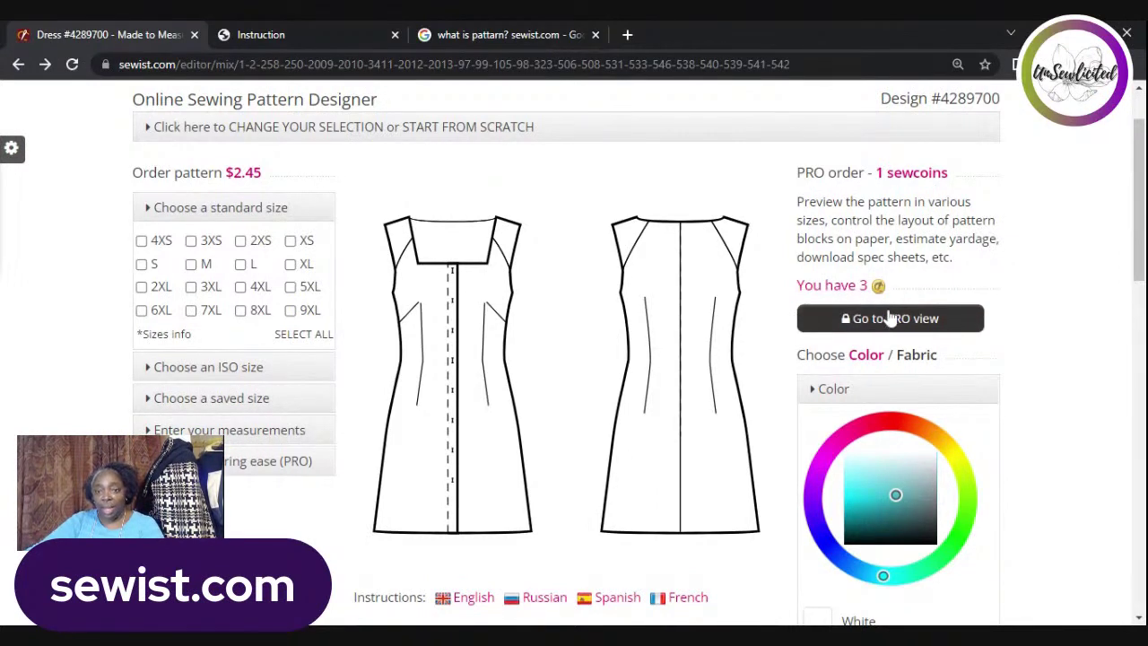
scroll(888, 318, down, 1)
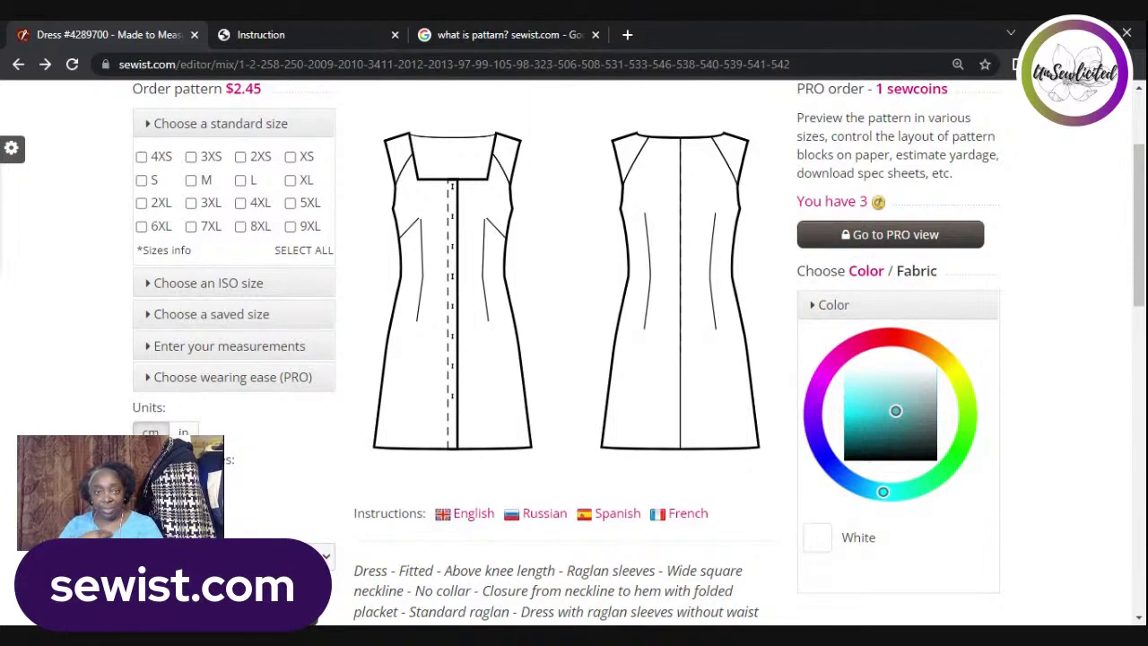
click(913, 235)
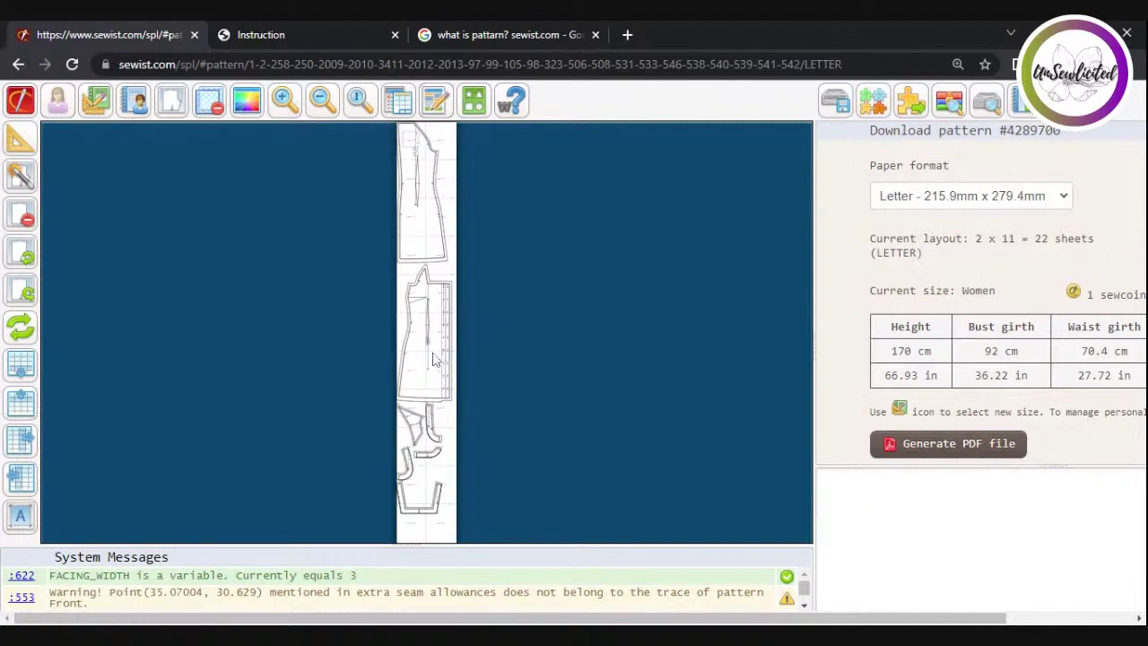
- Examine the dress's pattern pieces close up along the sheet layout, from the long body pieces to the facings, and return to the whole-pattern view
click(286, 100)
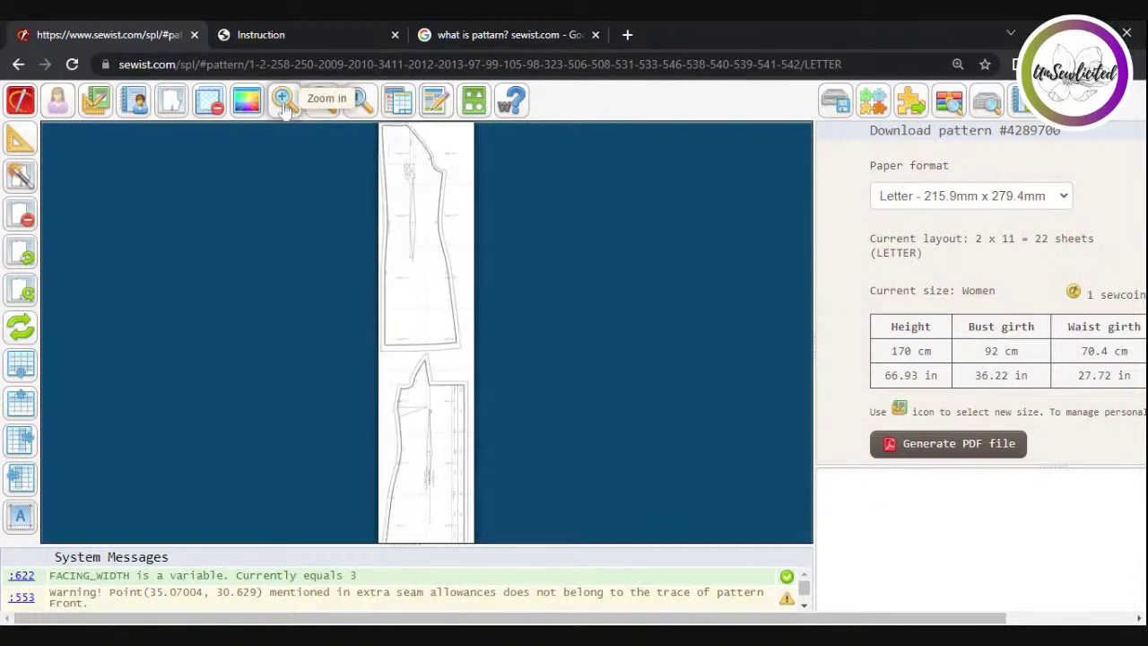
click(284, 109)
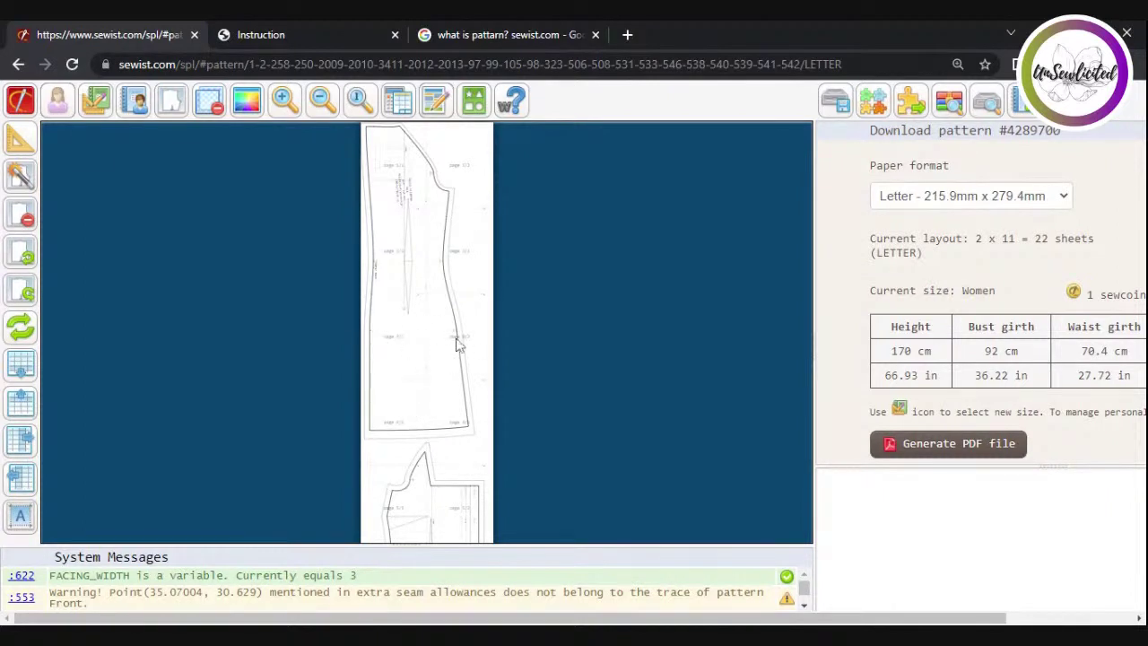
drag(440, 448, 445, 281)
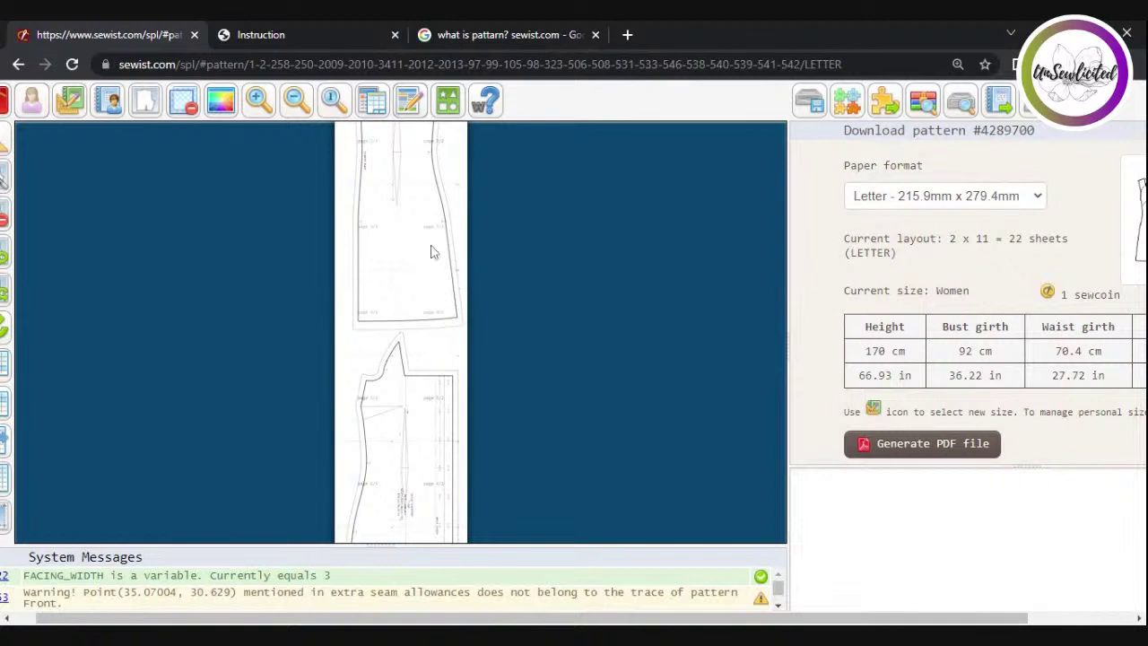
drag(449, 183, 456, 383)
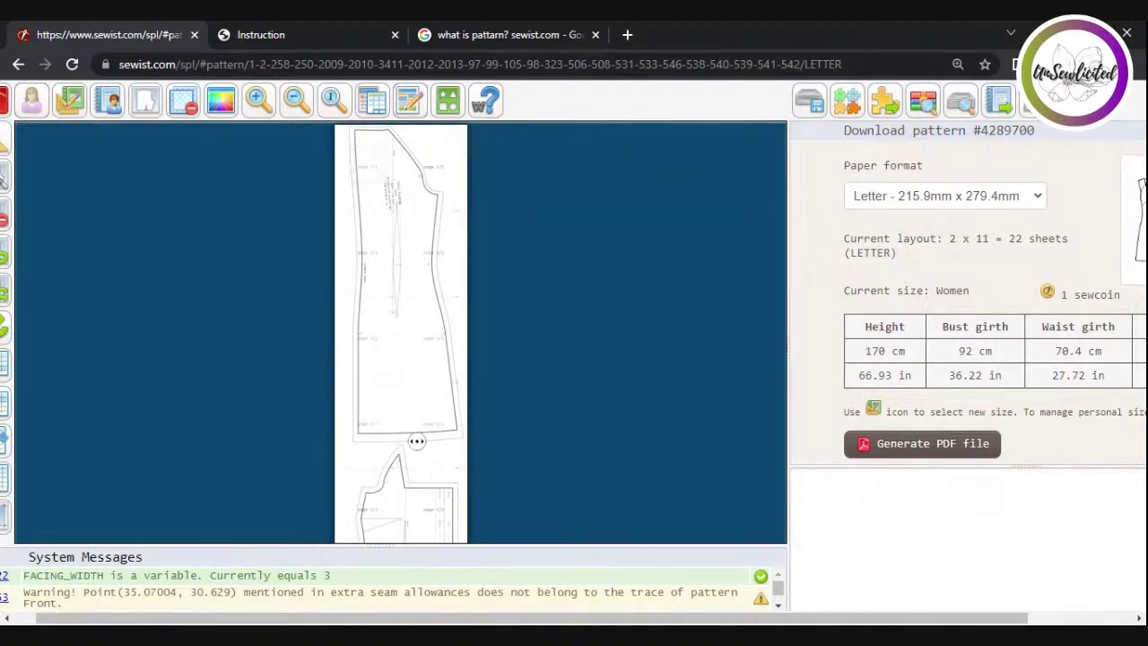
scroll(415, 441, down, 2)
scroll(416, 440, right, 2)
scroll(343, 388, down, 3)
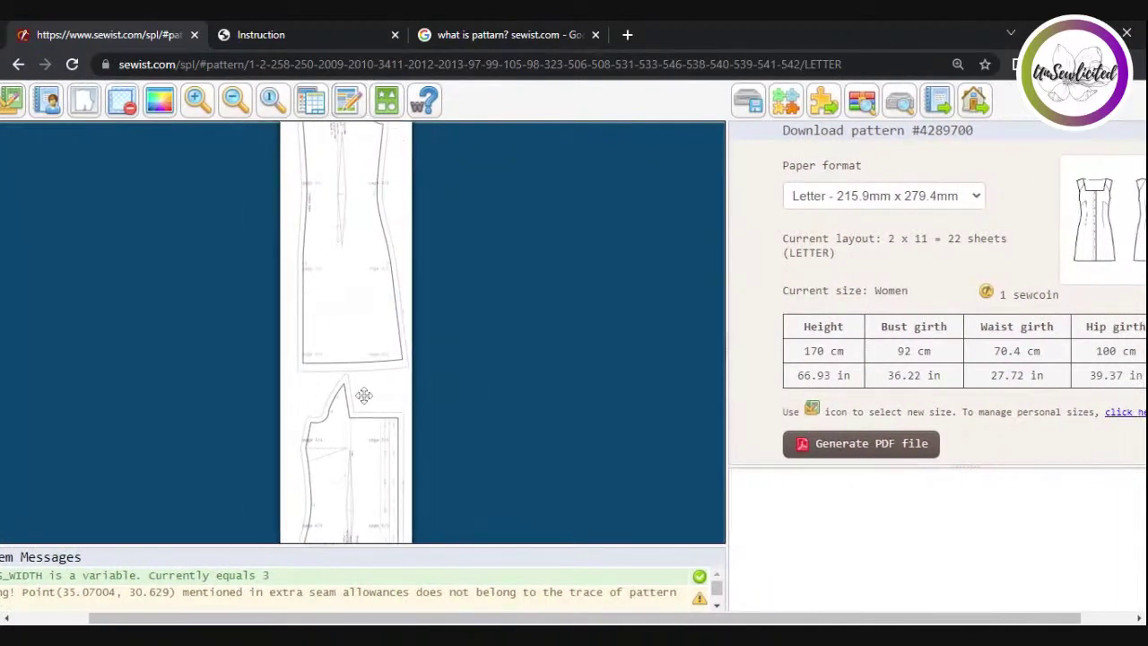
scroll(332, 382, right, 1)
scroll(328, 375, up, 2)
scroll(328, 375, left, 1)
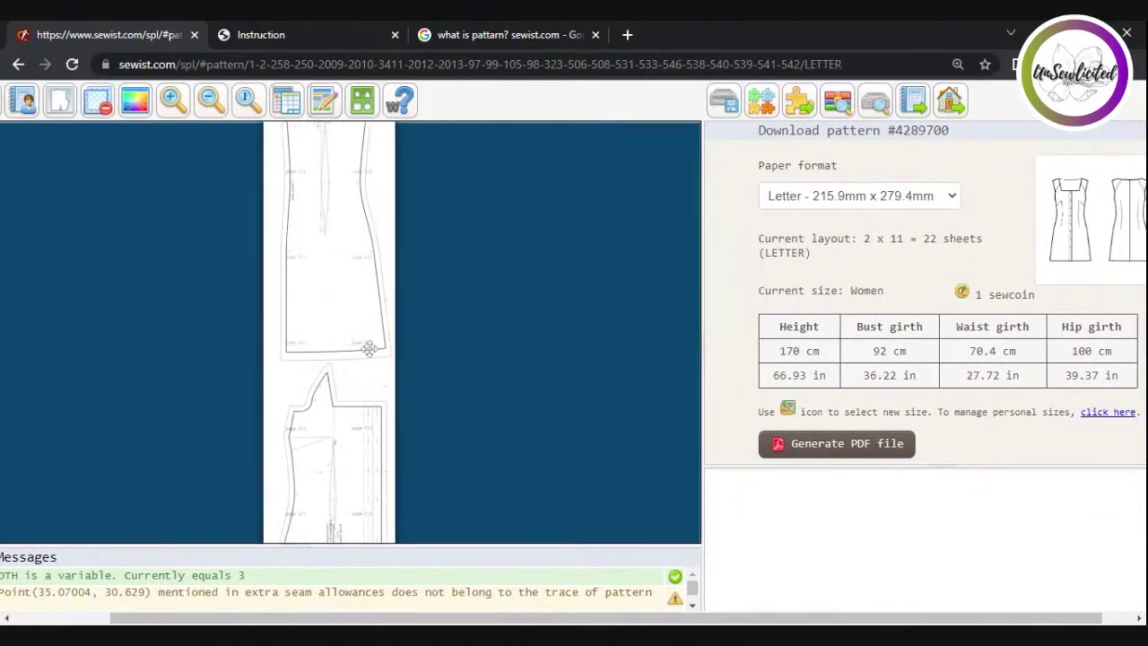
drag(361, 359, 350, 112)
scroll(392, 169, up, 1)
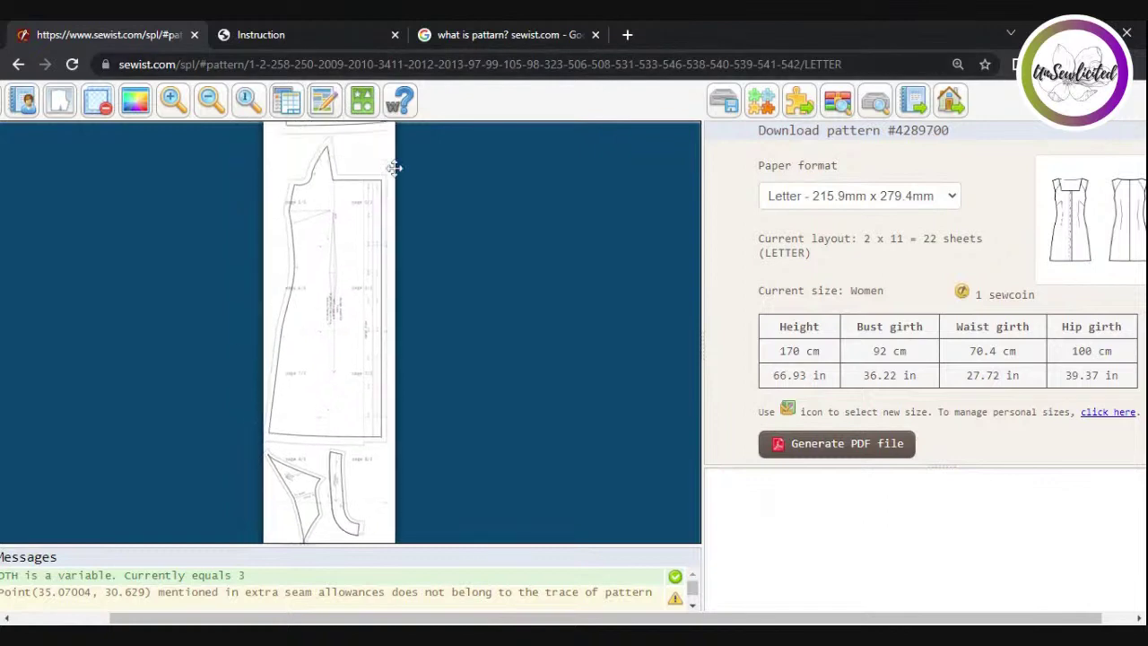
scroll(379, 402, down, 3)
scroll(363, 408, up, 1)
scroll(363, 408, up, 1)
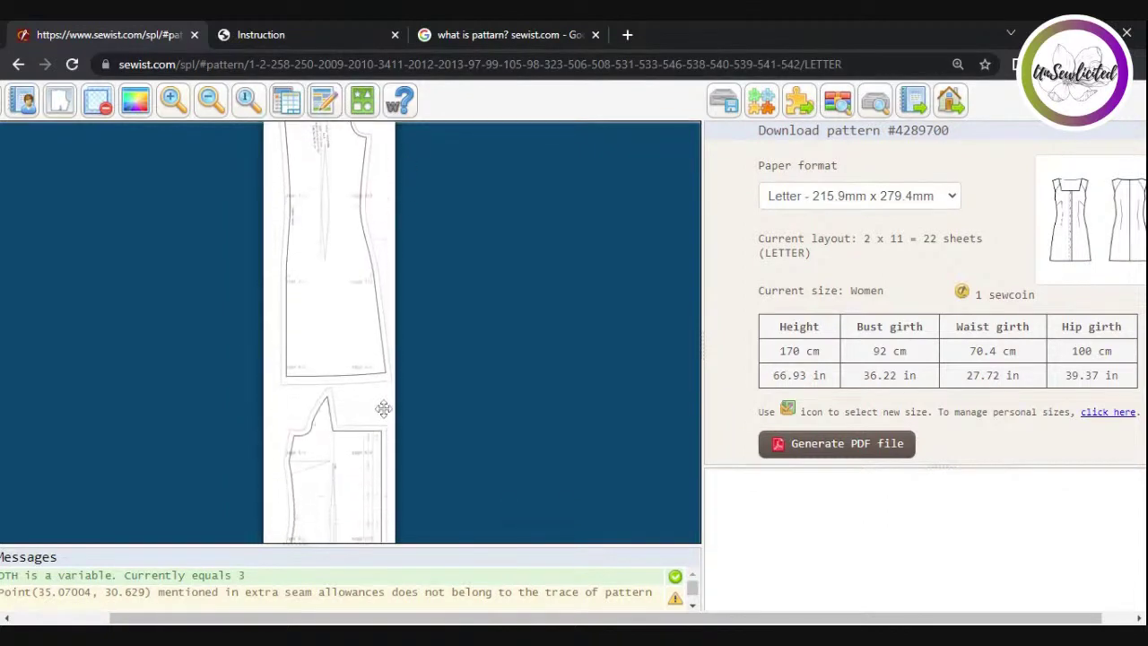
scroll(382, 405, left, 1)
drag(374, 405, 313, 162)
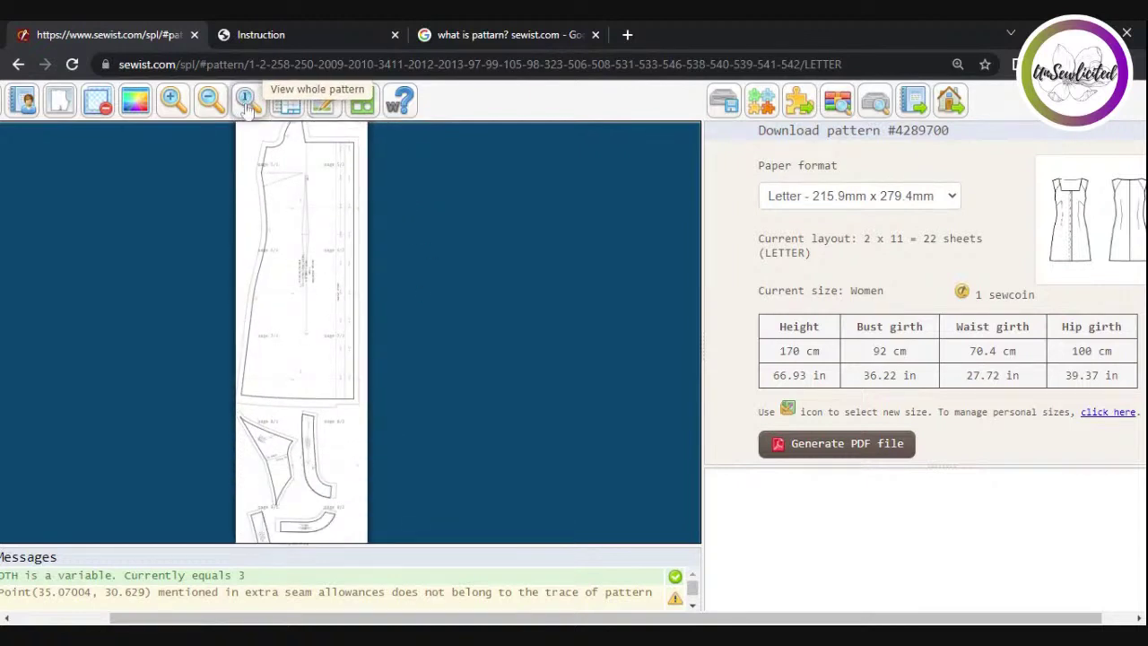
click(249, 101)
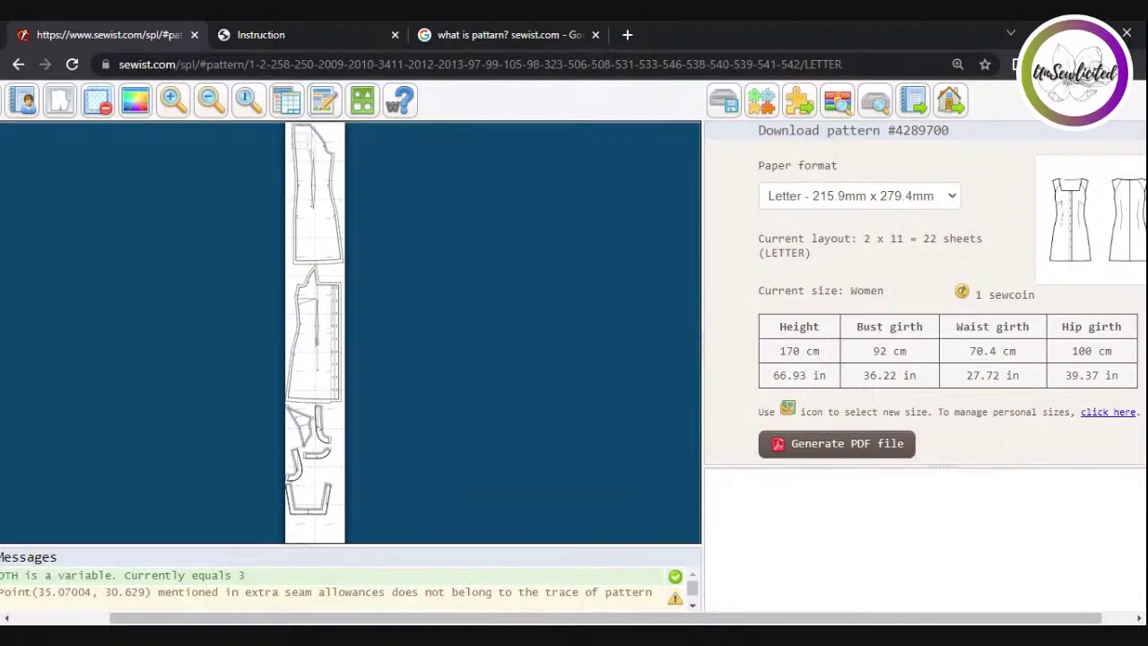
- Enlarge the page to examine the pattern's paper format, sheet layout and current size measurements
click(834, 305)
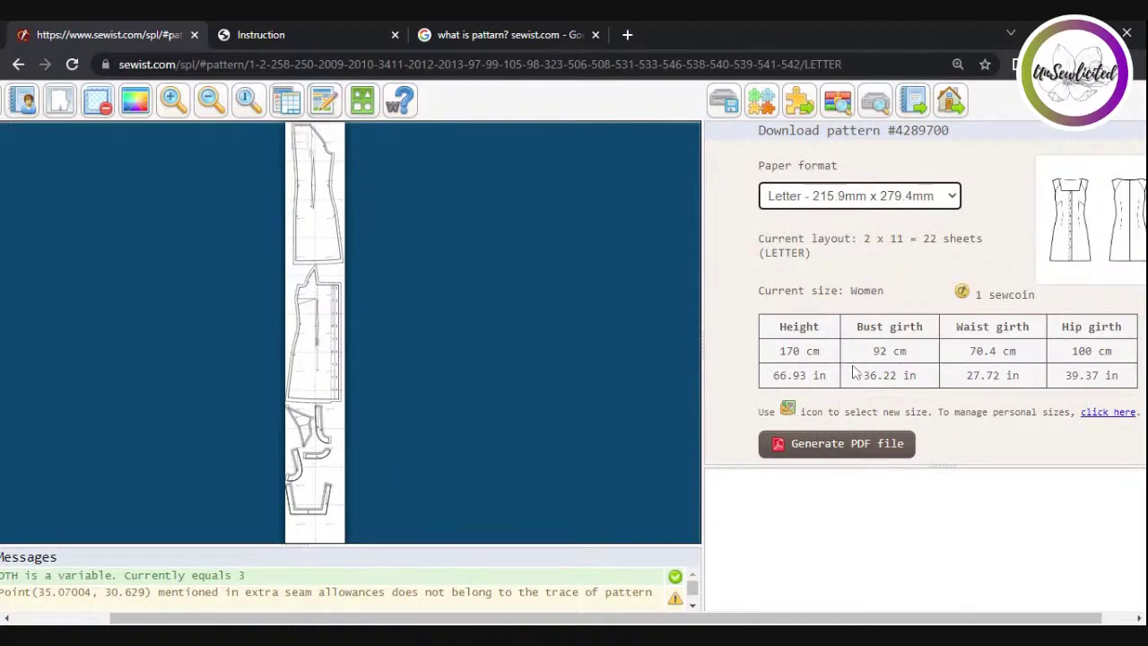
key(ctrl+plus)
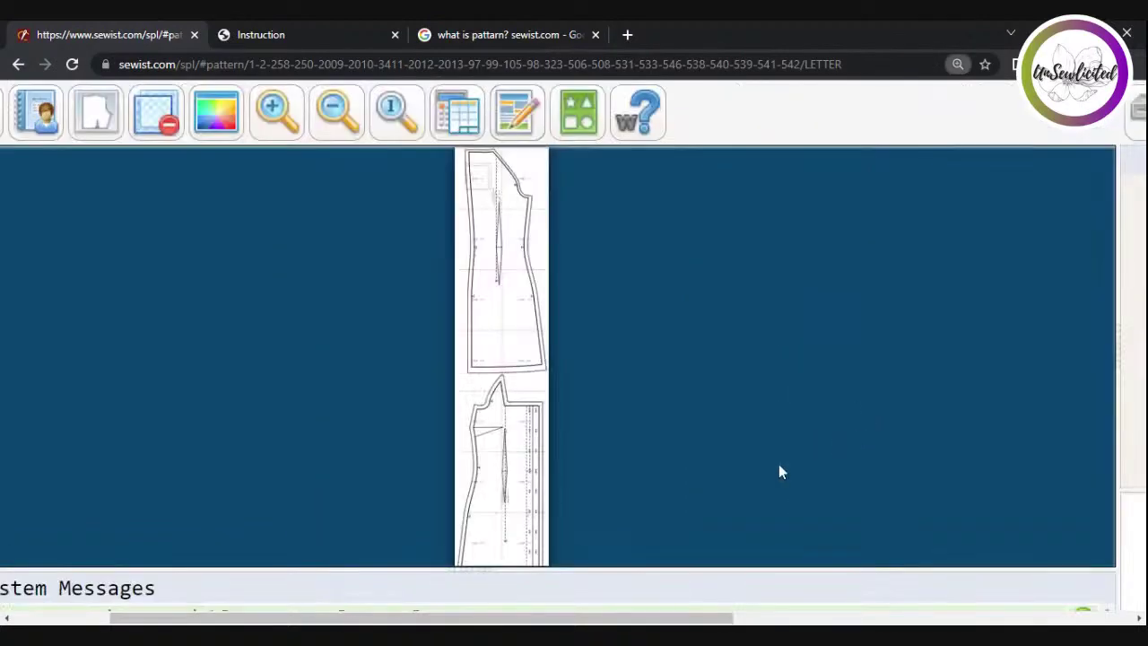
drag(658, 616, 1092, 617)
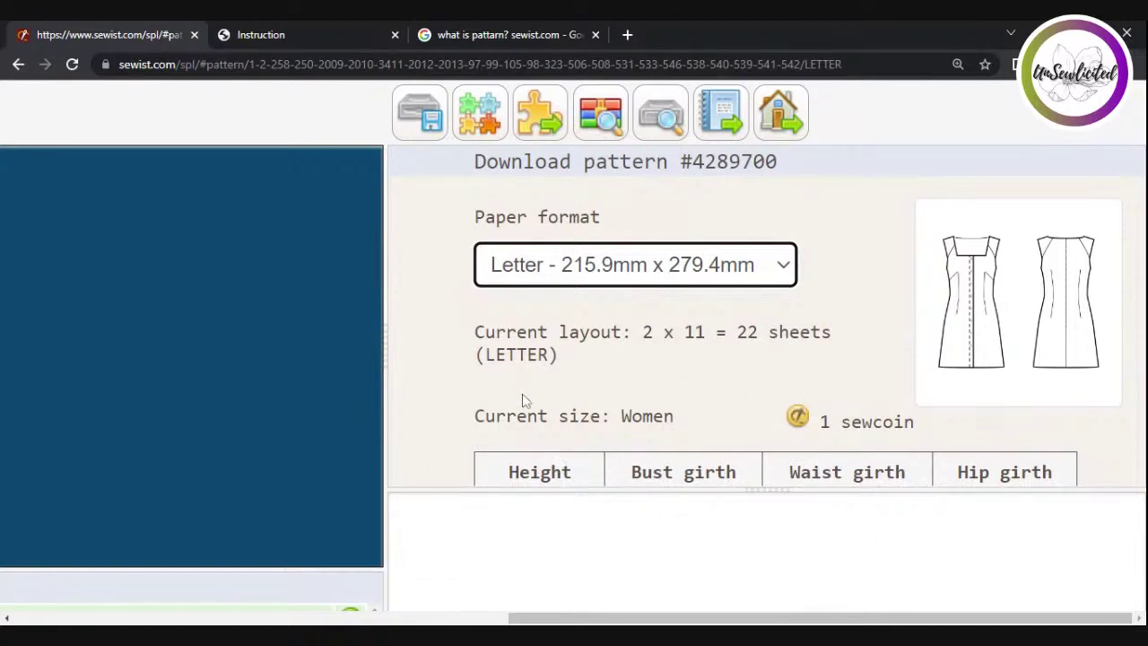
key(ctrl+minus)
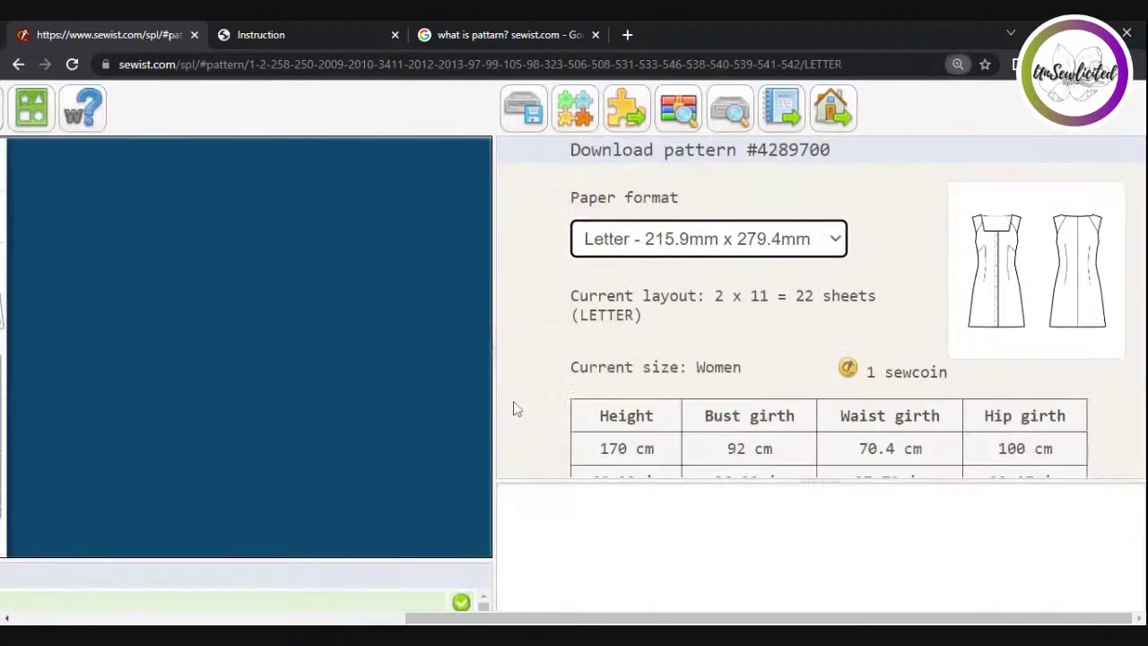
key(ctrl+minus)
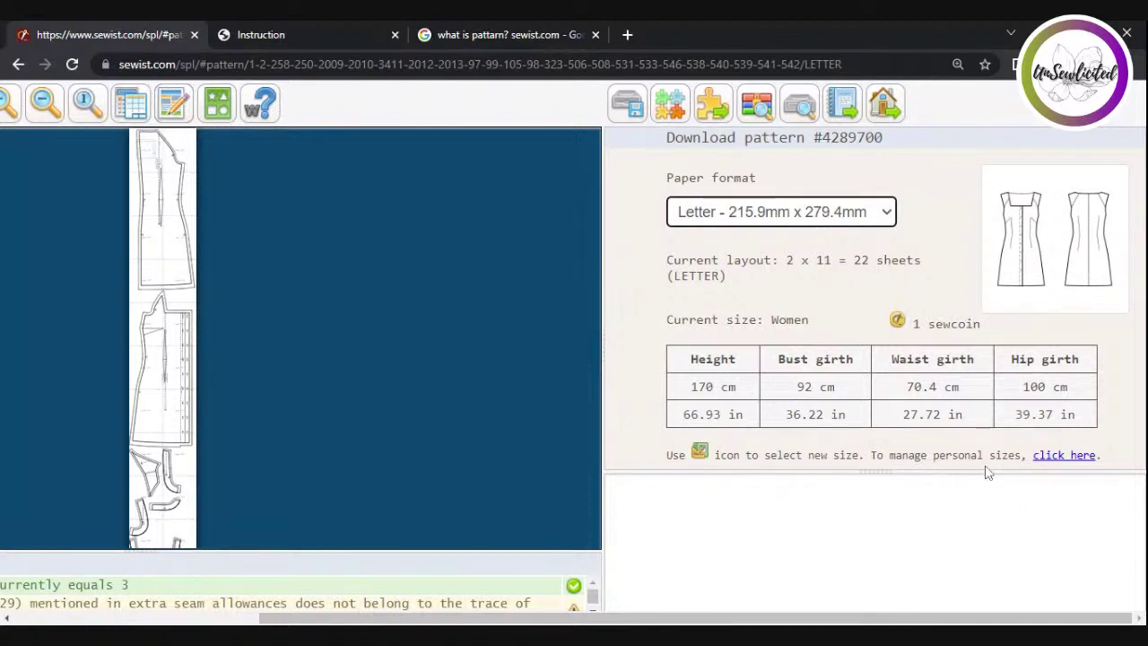
- Open the page for managing personal sizes, look over the saved sizes and return to the PRO pattern view
click(1054, 461)
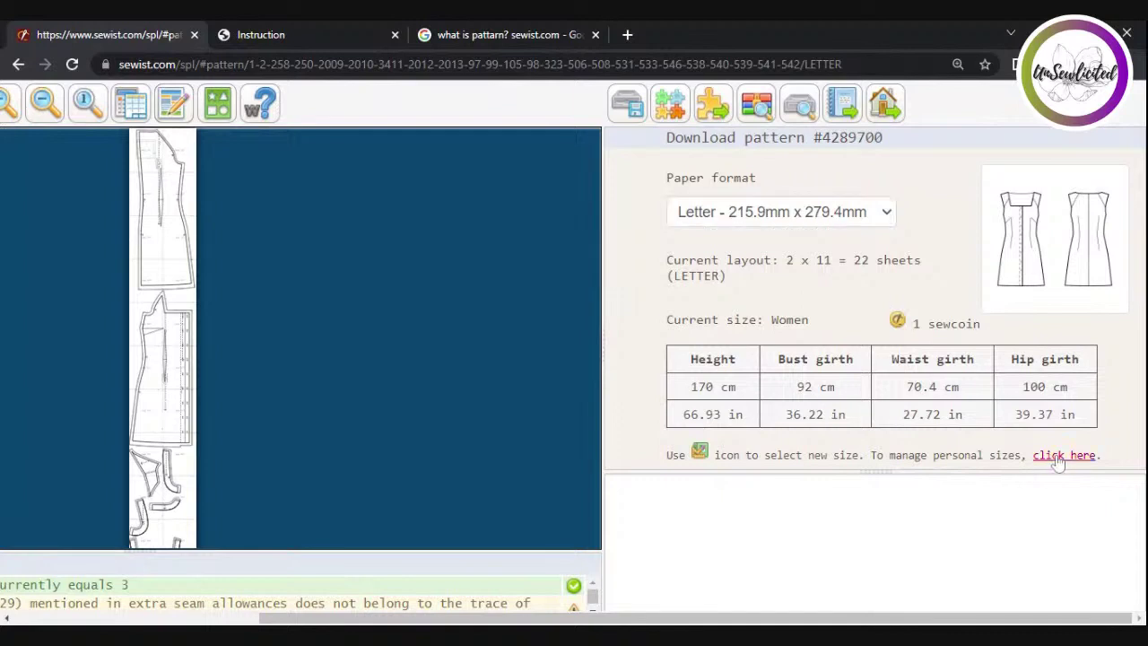
click(1061, 457)
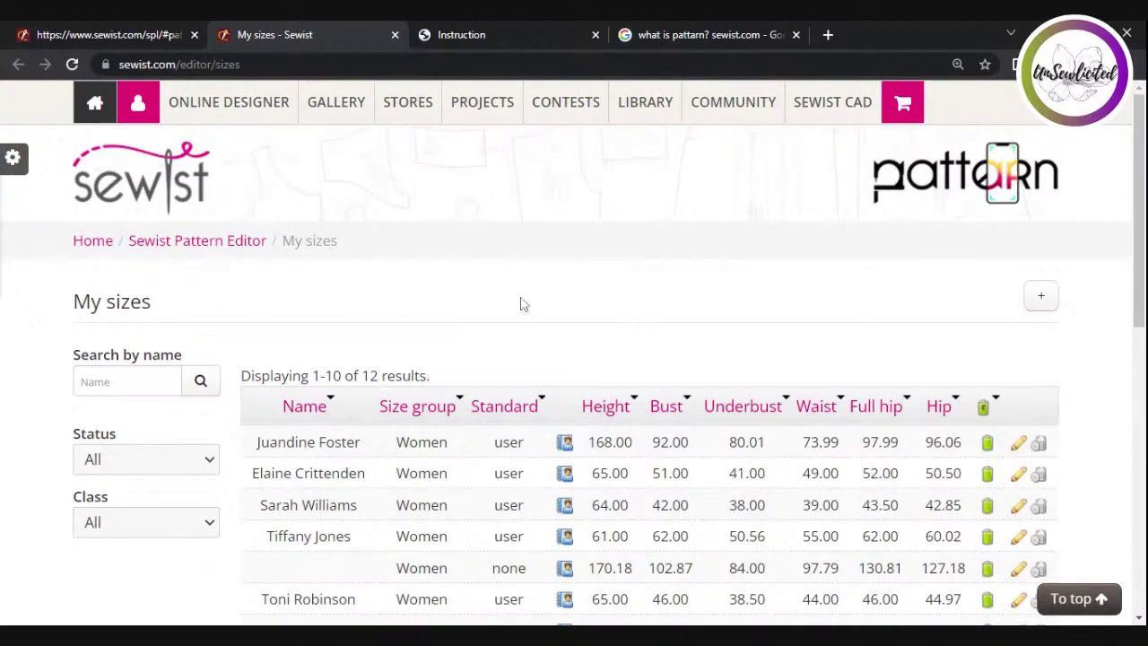
click(228, 102)
click(429, 314)
click(117, 37)
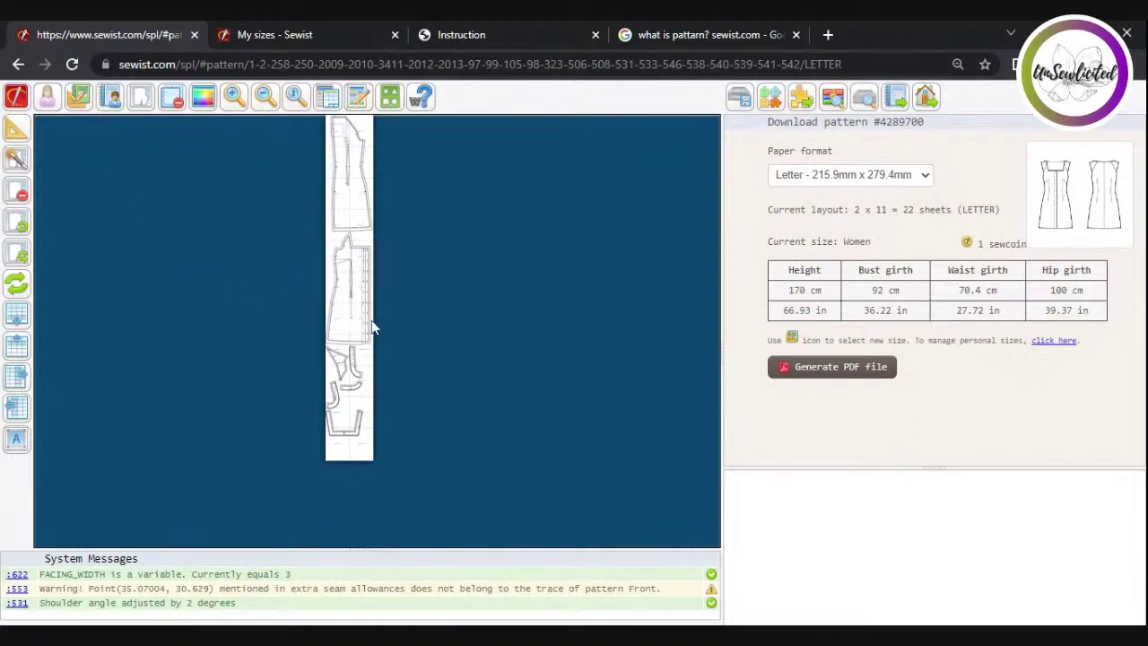
- Enlarge the pattern view and look through the saved and ready-to-wear sizes available for drafting the pattern
key(ctrl+plus)
key(ctrl+plus)
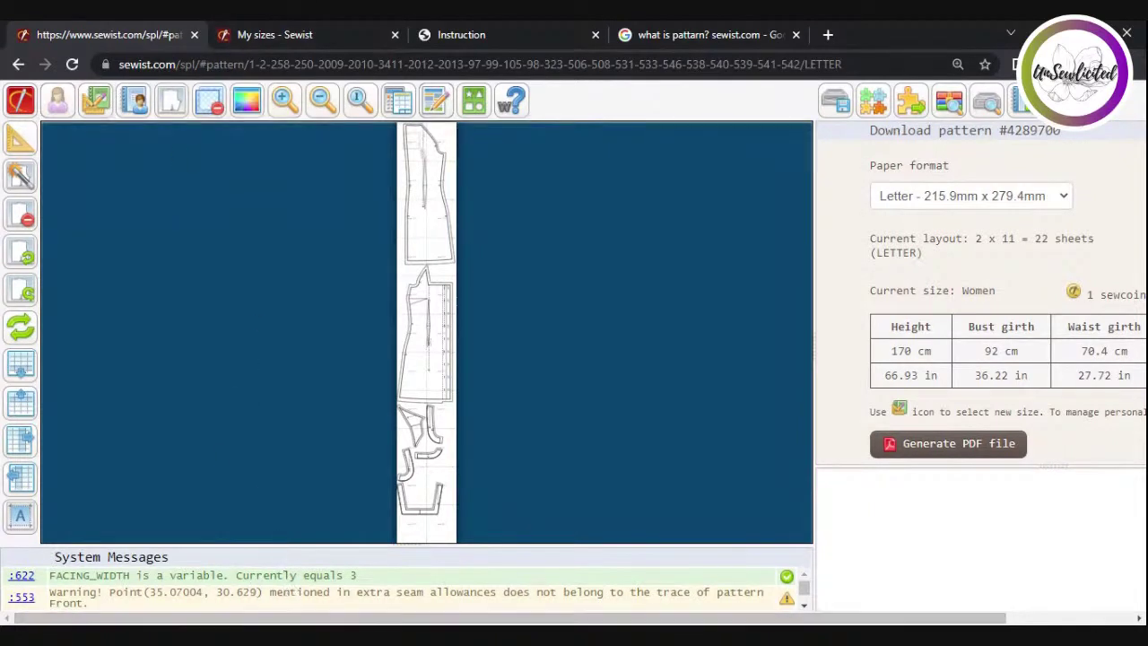
click(96, 102)
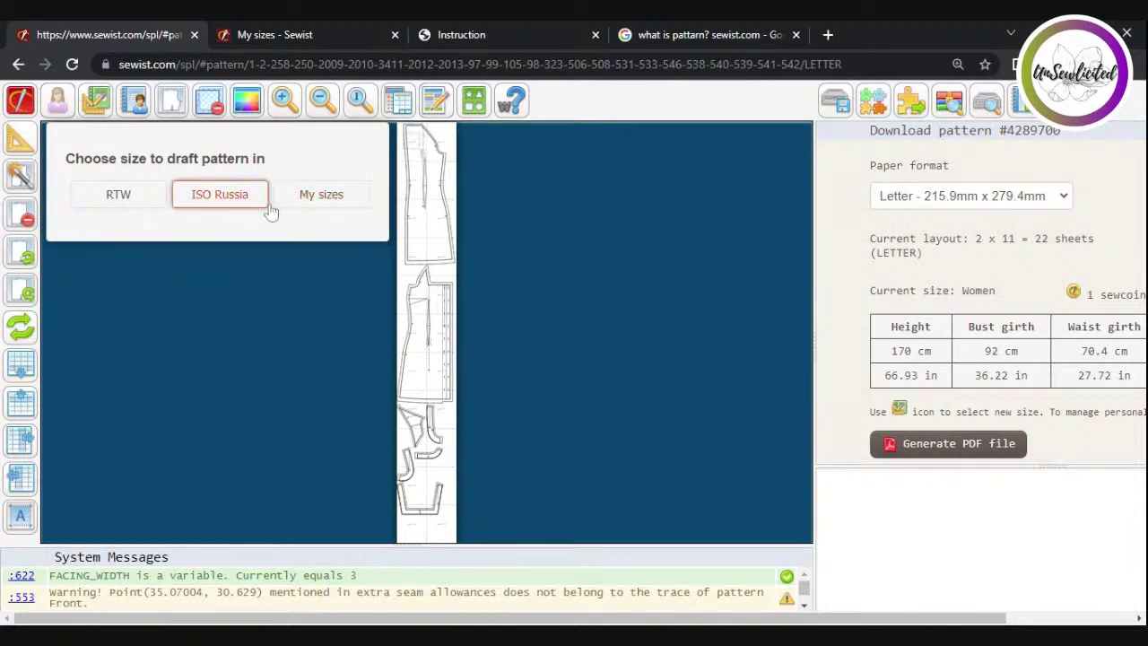
click(333, 206)
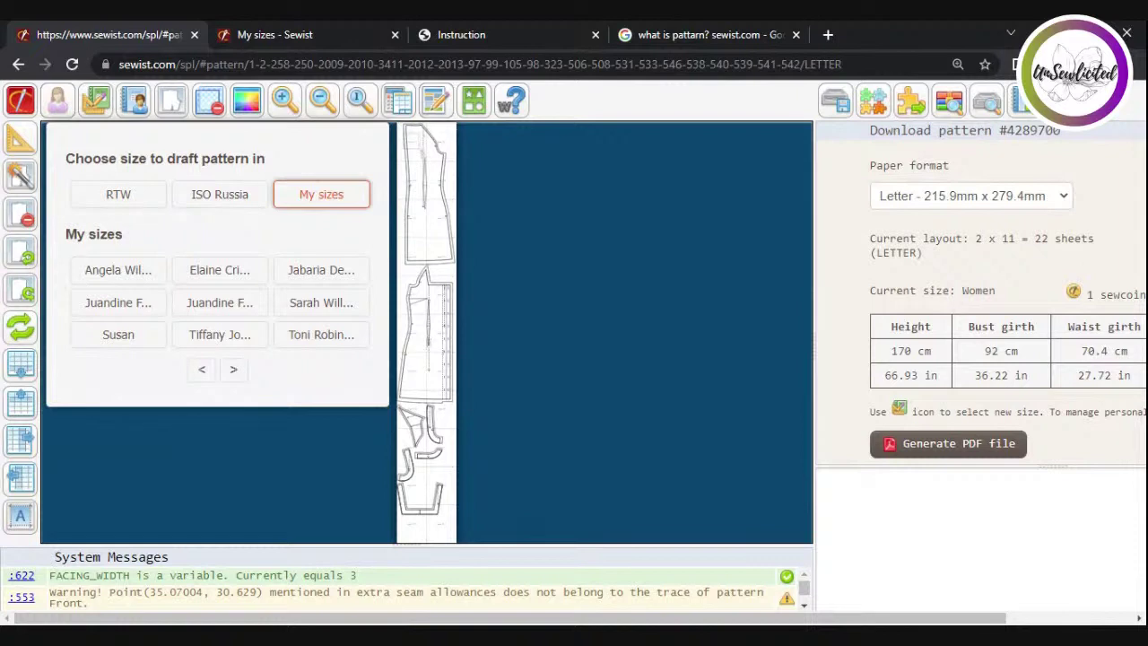
click(139, 197)
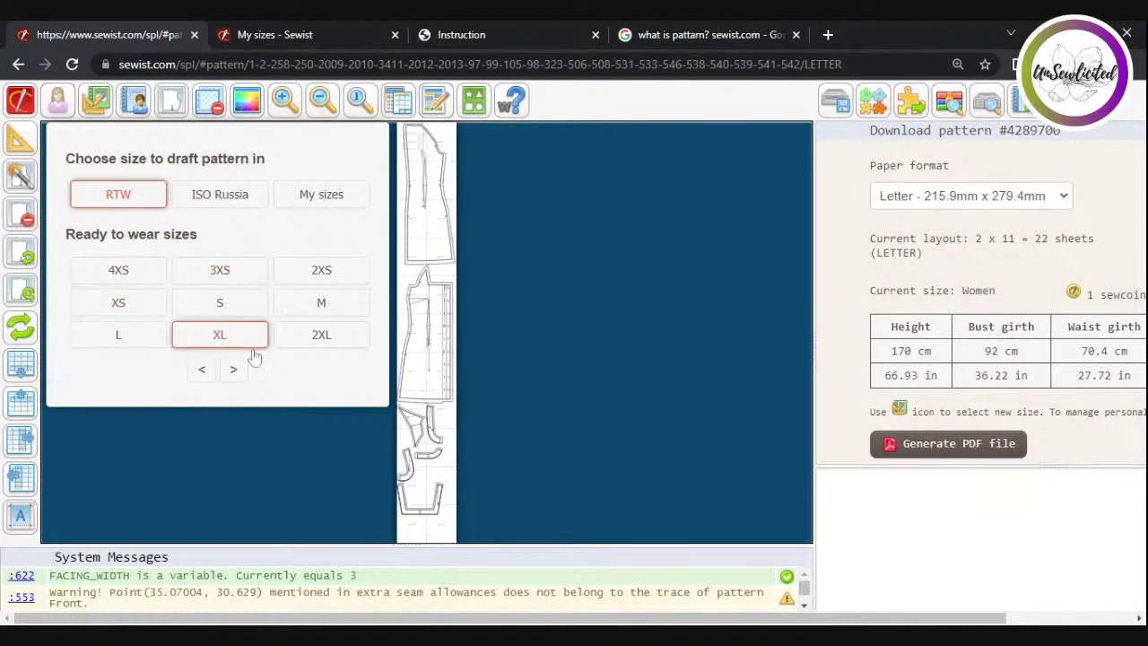
- Redraft the pattern in the saved personal size with a 51 in bust and 52 in full hip, and return to the dress's pattern page
click(323, 197)
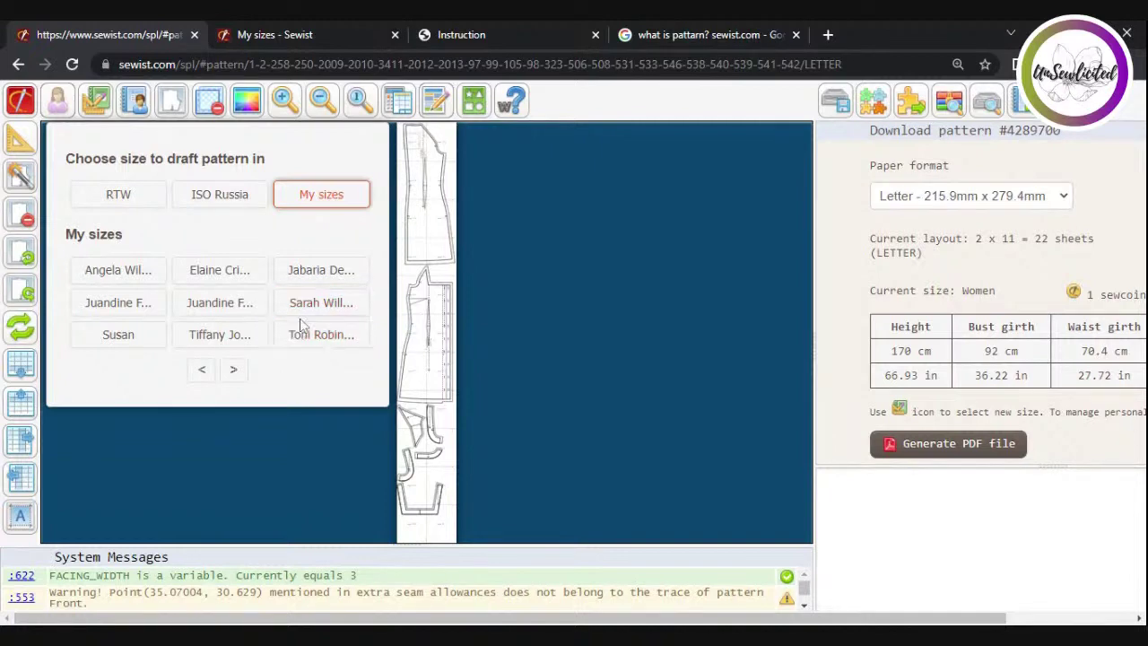
click(251, 283)
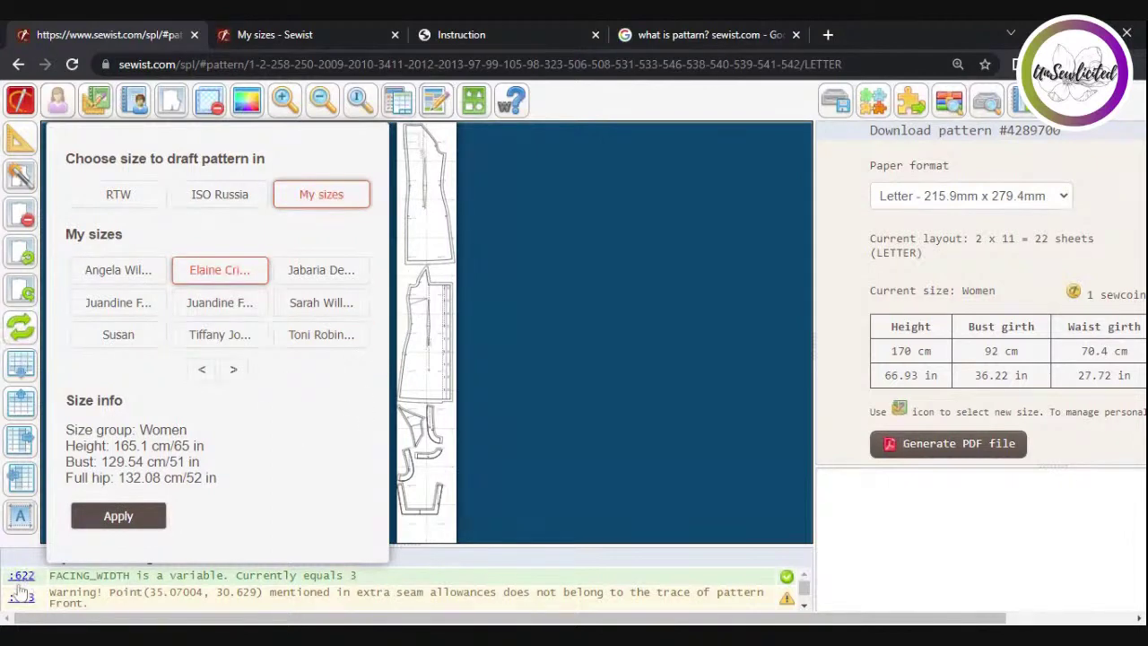
click(118, 516)
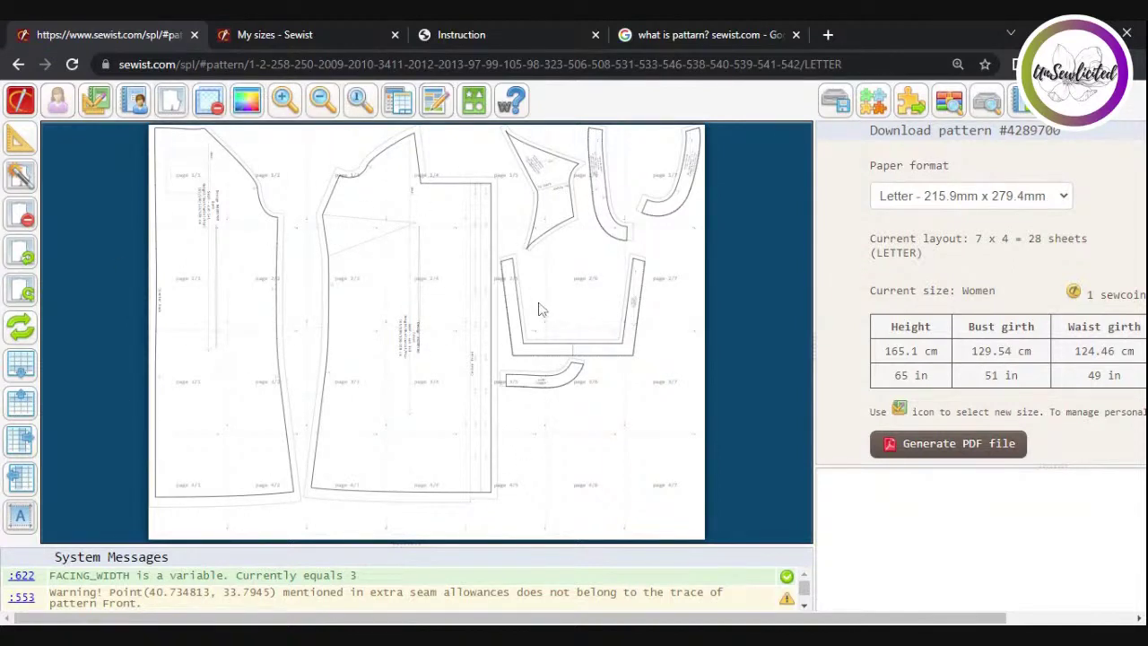
click(16, 64)
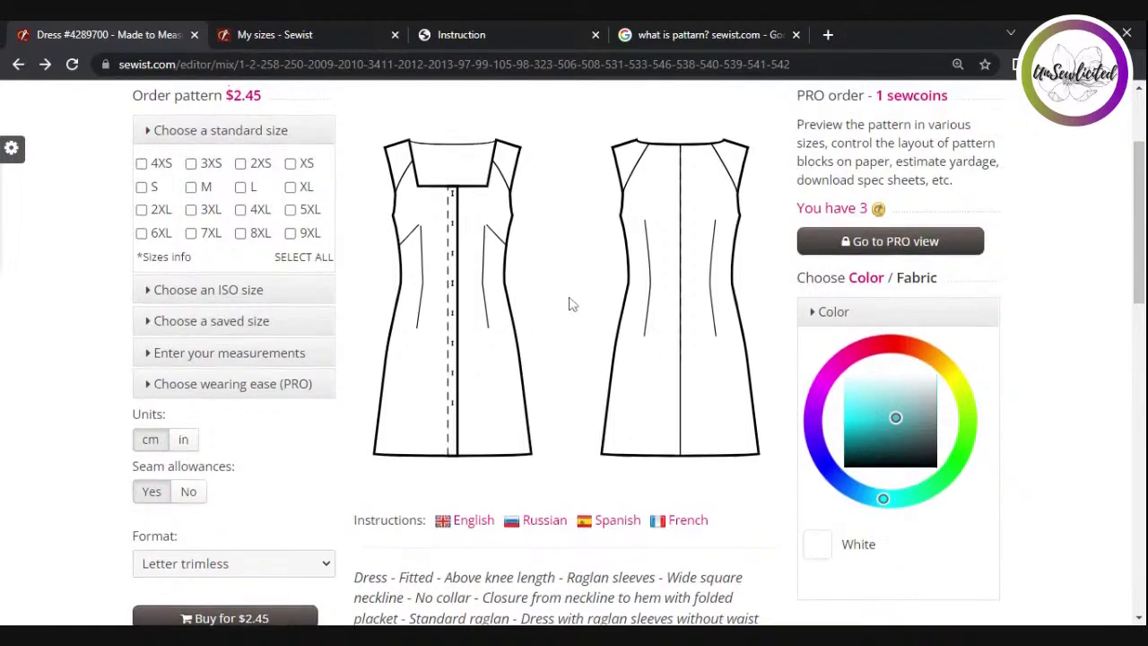
scroll(579, 303, up, 2)
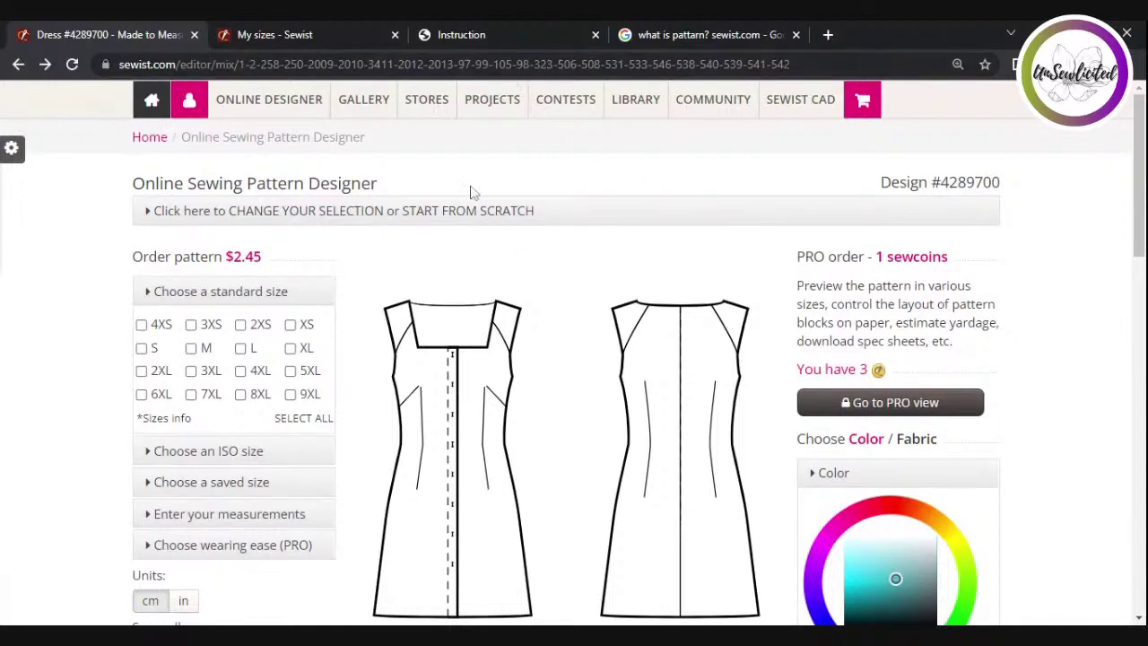
scroll(653, 384, down, 1)
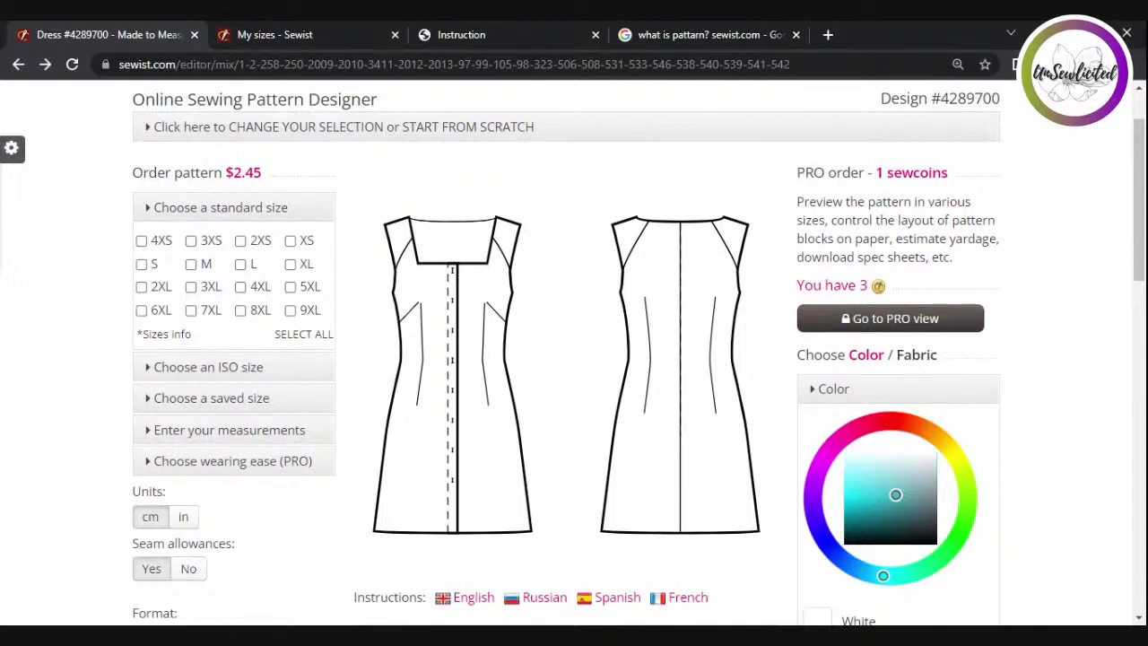
scroll(355, 301, up, 1)
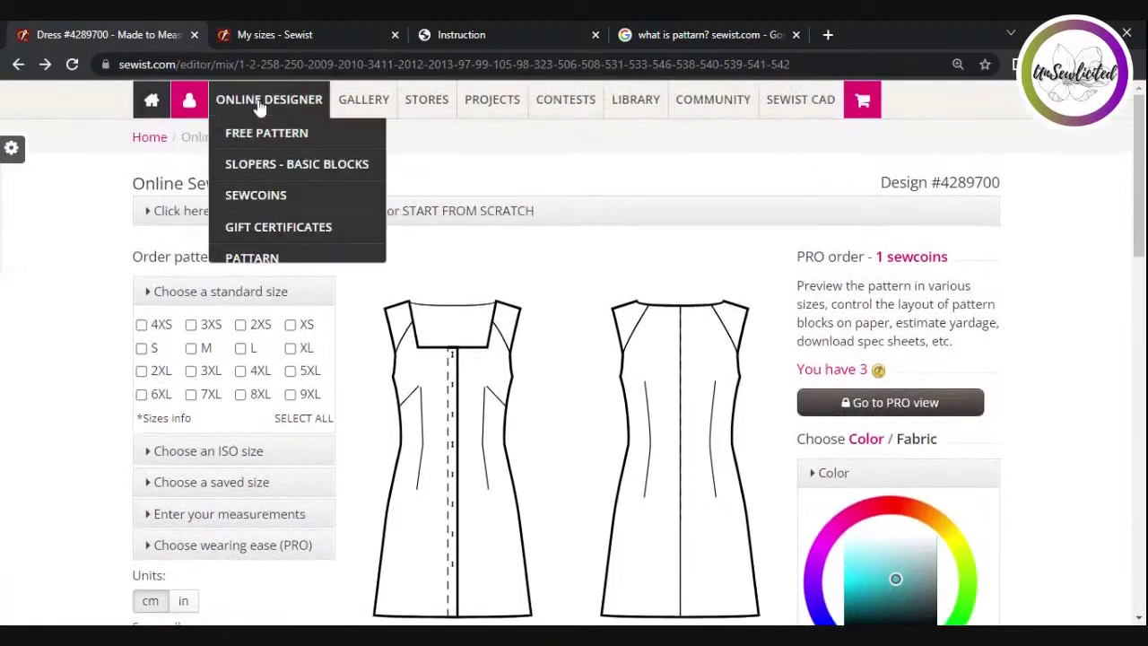
mouse_move(822, 107)
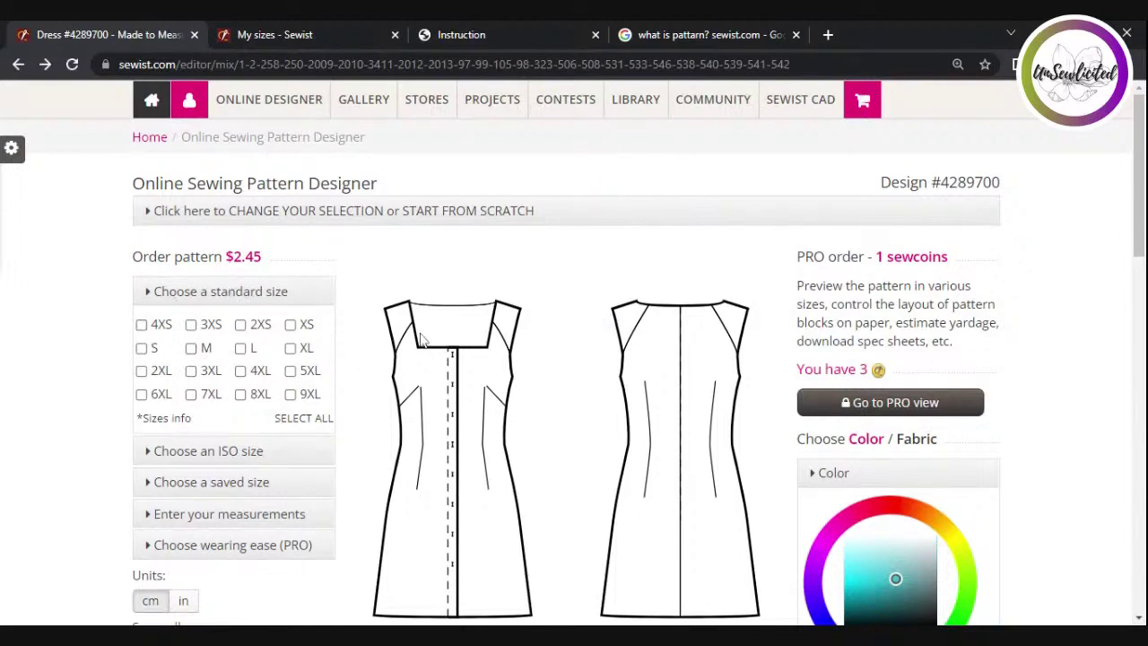
scroll(583, 309, down, 1)
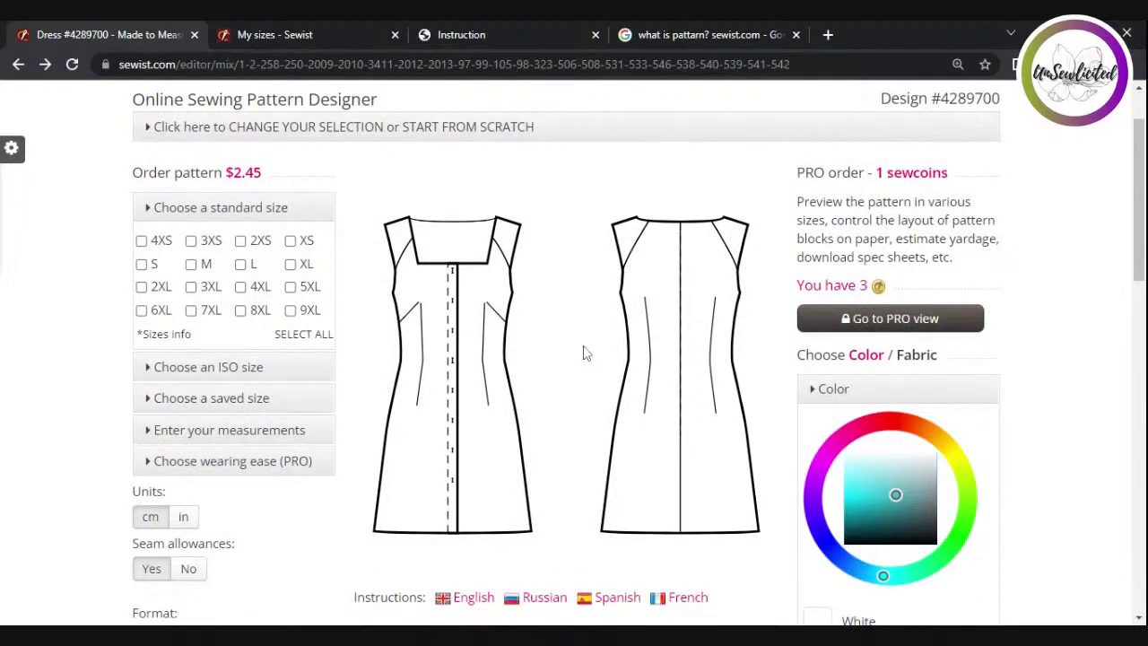
scroll(585, 354, down, 2)
scroll(579, 356, up, 3)
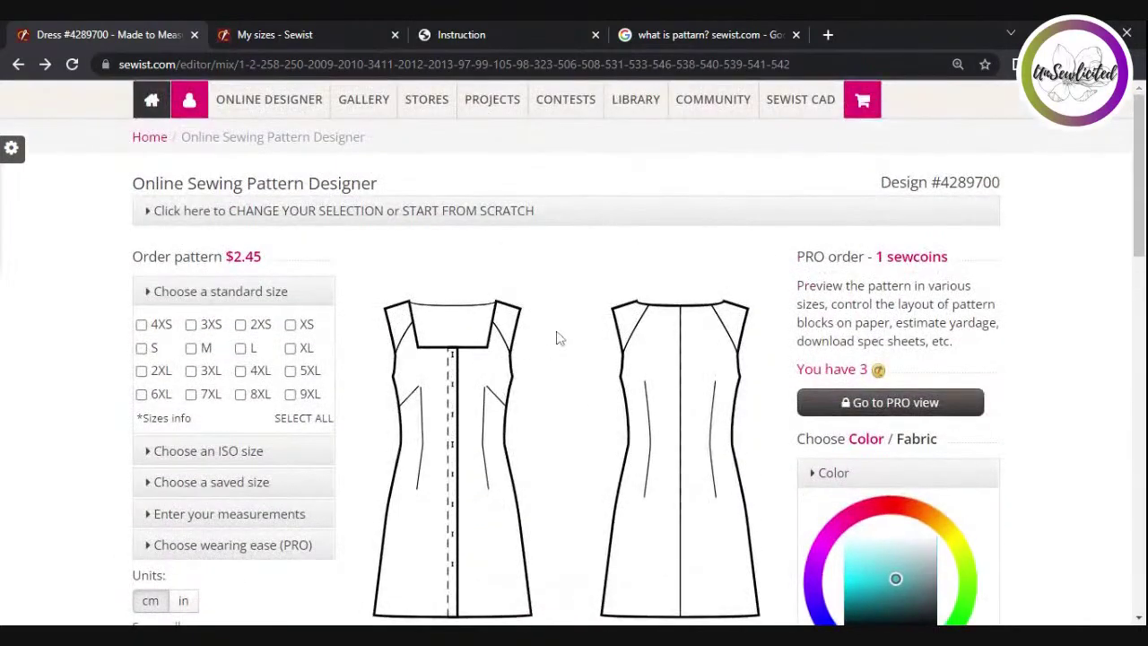
mouse_move(263, 90)
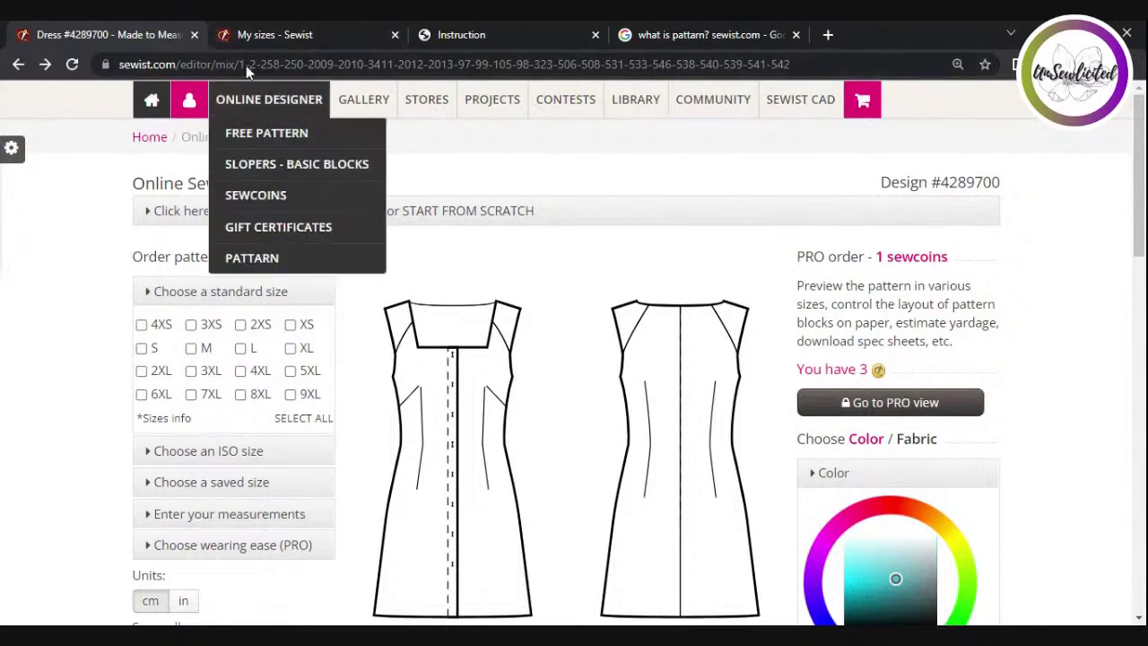